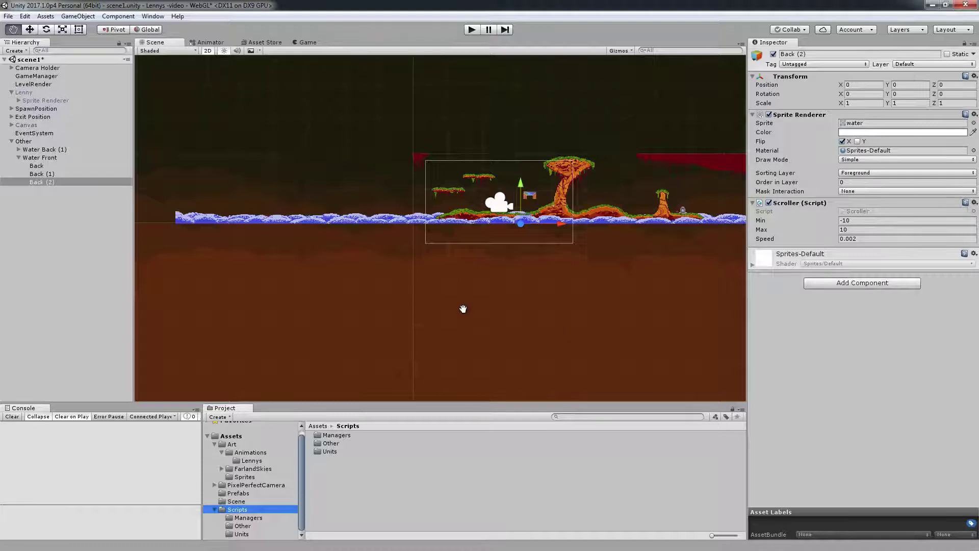
Collapse the Other group in the Hierarchy and select GameManager to show its scripts.
middle_click_drag(317, 332, 234, 339)
left_click(155, 312)
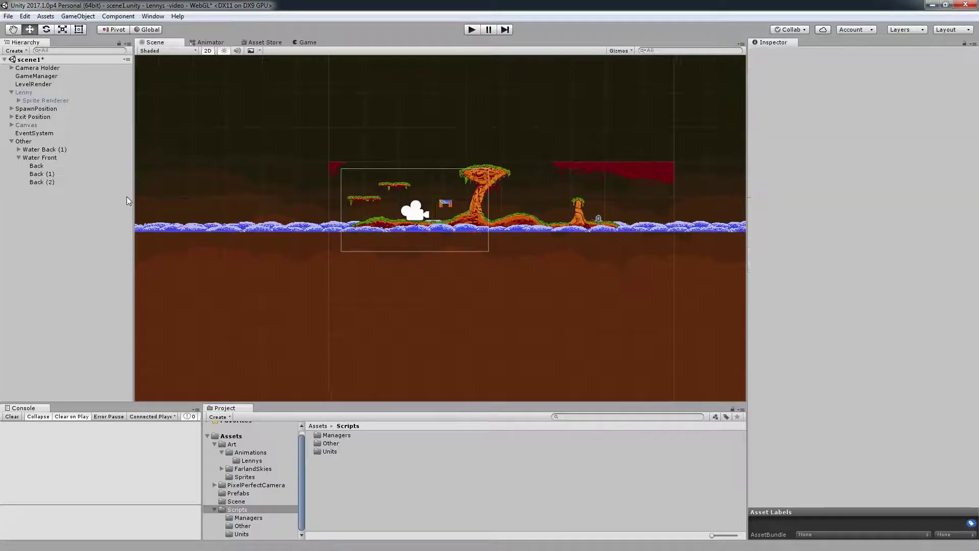
left_click(12, 142)
middle_click_drag(416, 209, 472, 228)
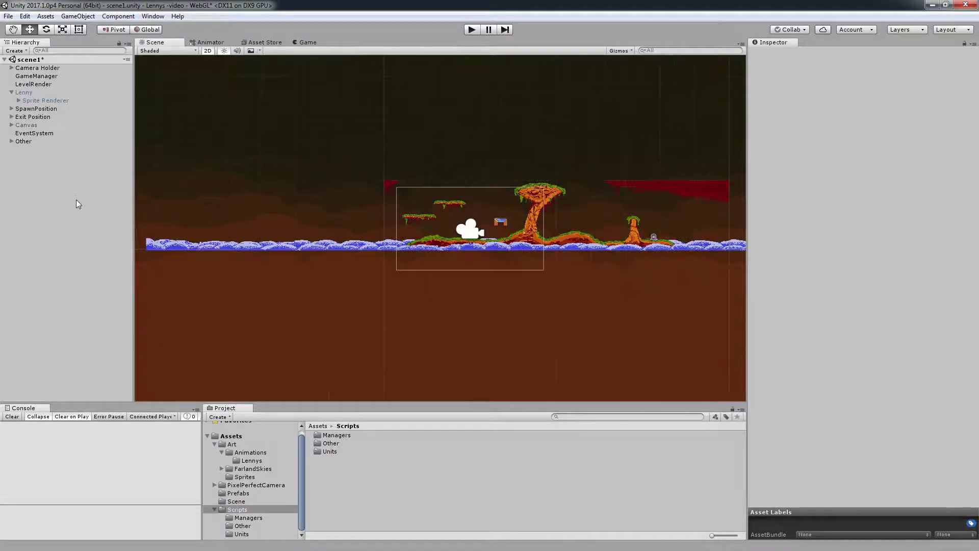
left_click(37, 76)
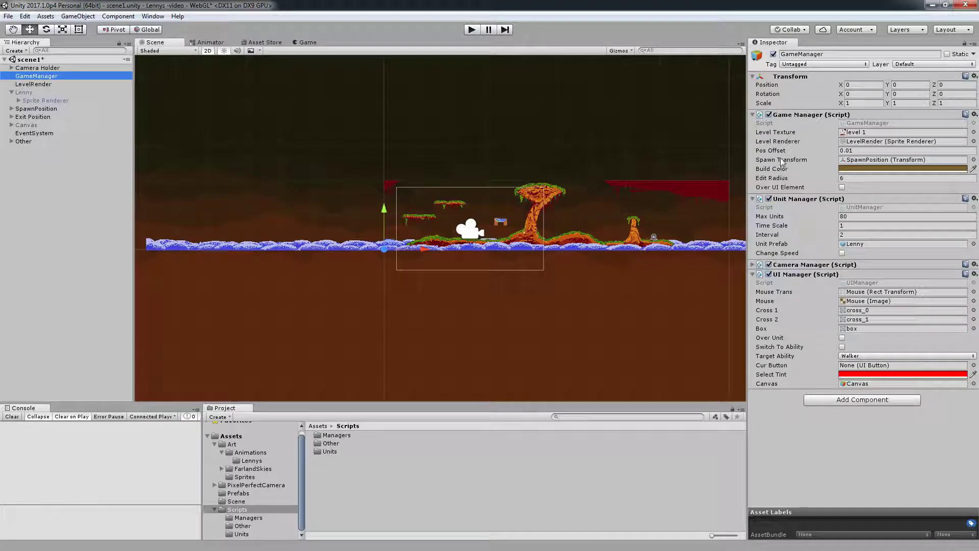
Open GameManager.cs from Unity in the Visual Studio editor.
double_click(866, 123)
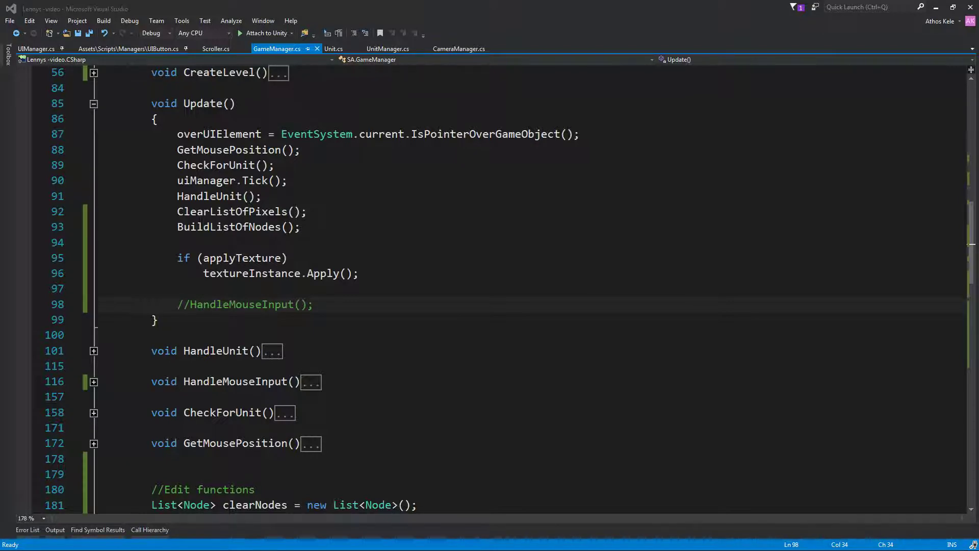
key("Down")
key("Down")
scroll(244, 296, "down", 15)
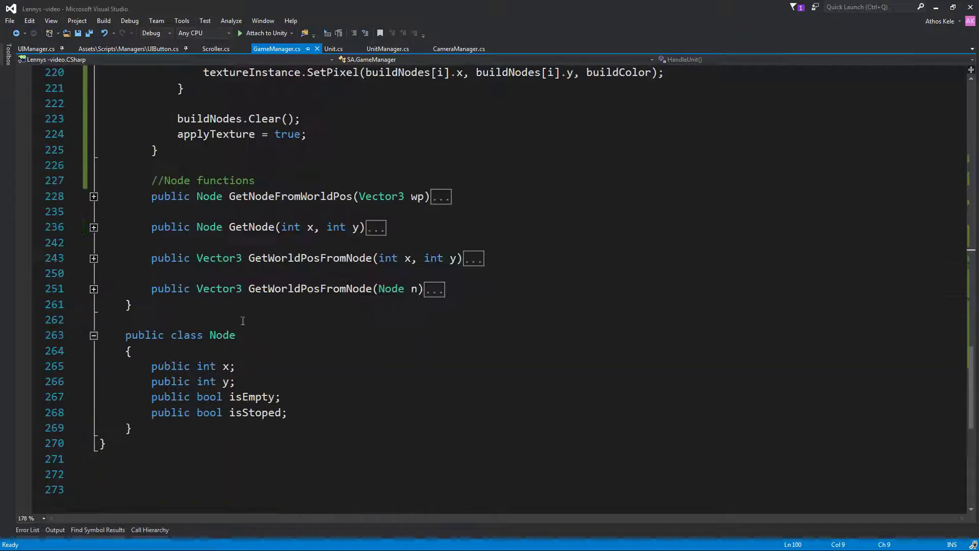
scroll(243, 296, "up", 8)
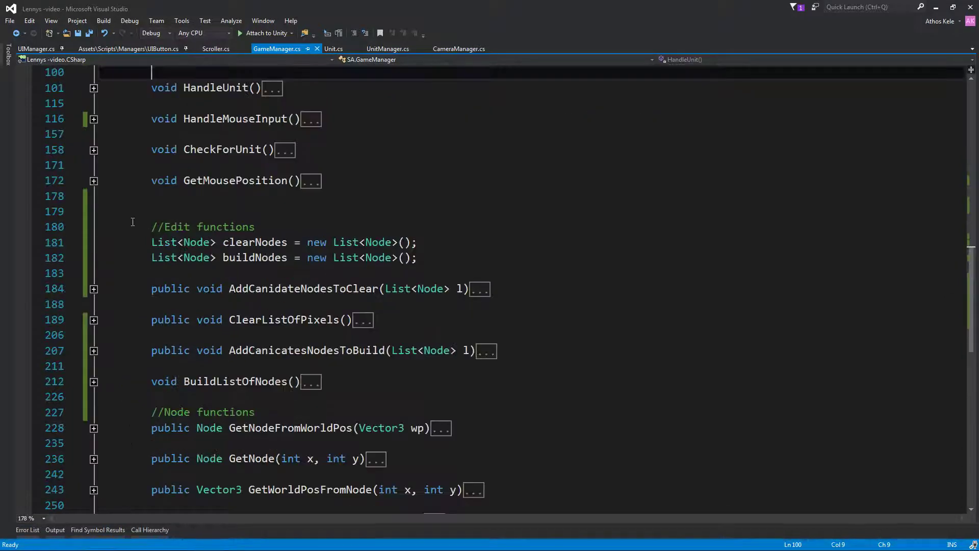
Delete the extra blank line 179 above the Edit functions section.
left_click(153, 211)
key("BackSpace")
scroll(446, 348, "down", 4)
scroll(282, 290, "down", 5)
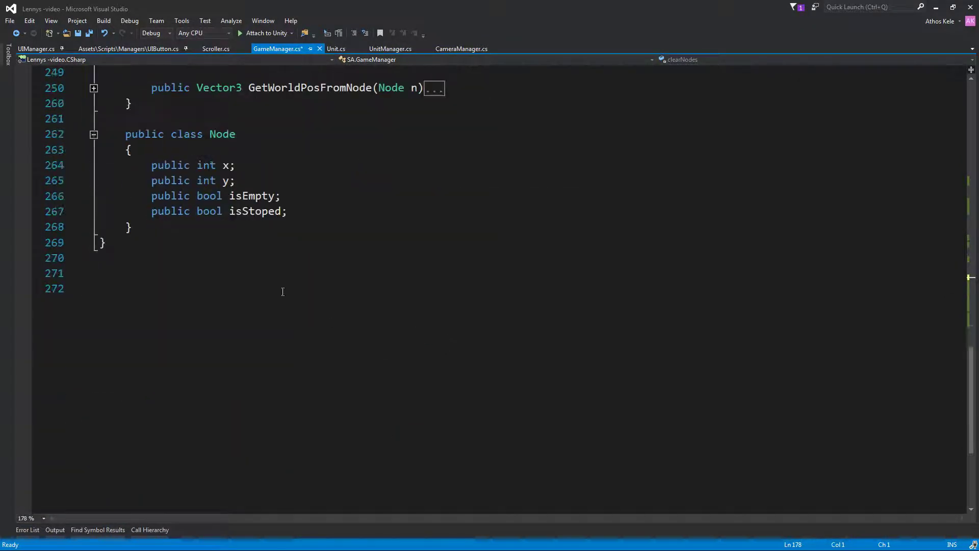
scroll(282, 291, "up", 2)
left_click(230, 218)
Declare a new public class FillNode below the Node class.
key("Down")
key("Down")
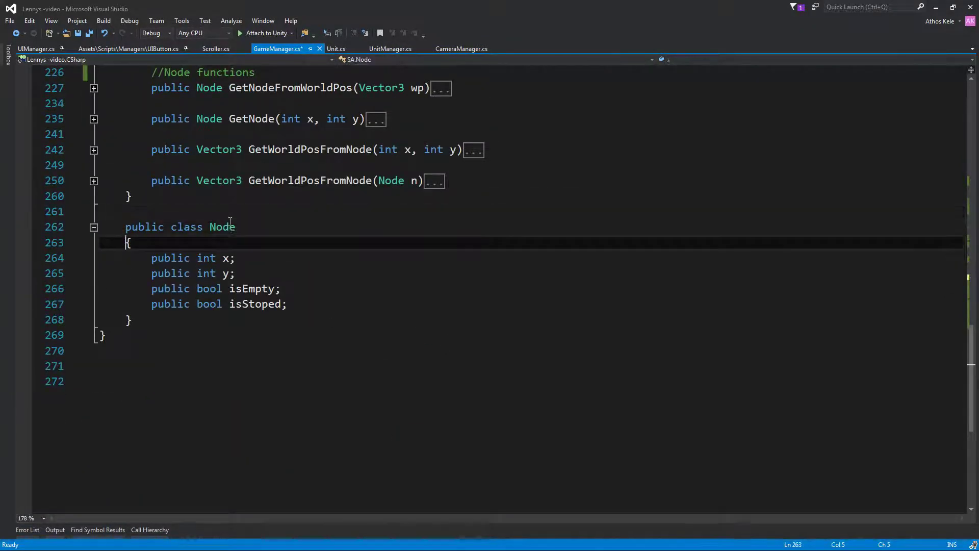
key("Down")
key("Down")
key("Down")
key("Down")
key("End")
key("Return")
key("Return")
type("pu")
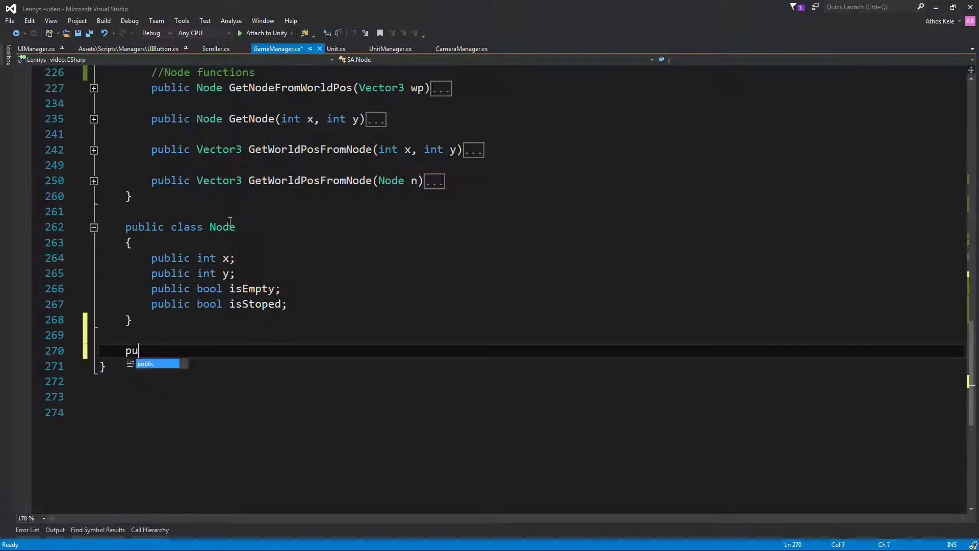
type("blic class Fill")
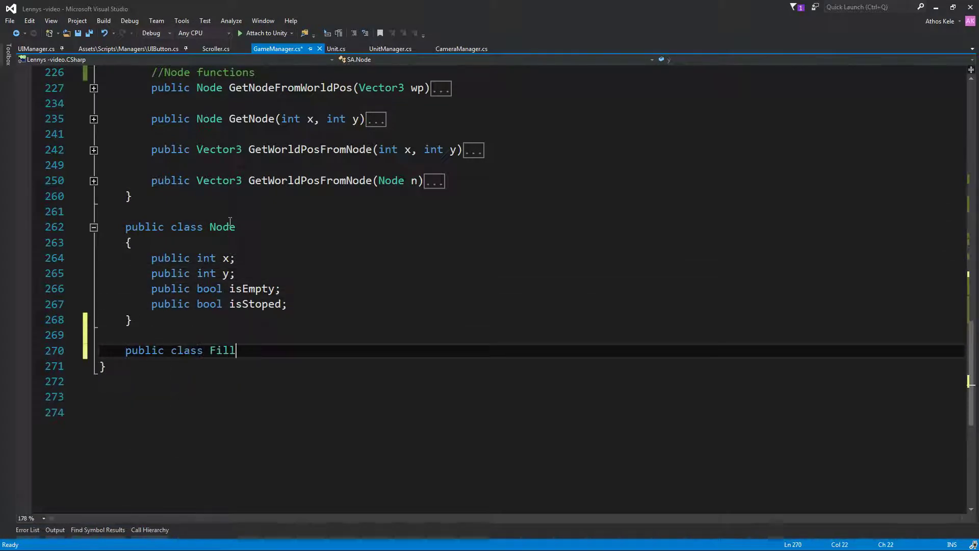
type("Node")
key("Return")
type("{")
key("Return")
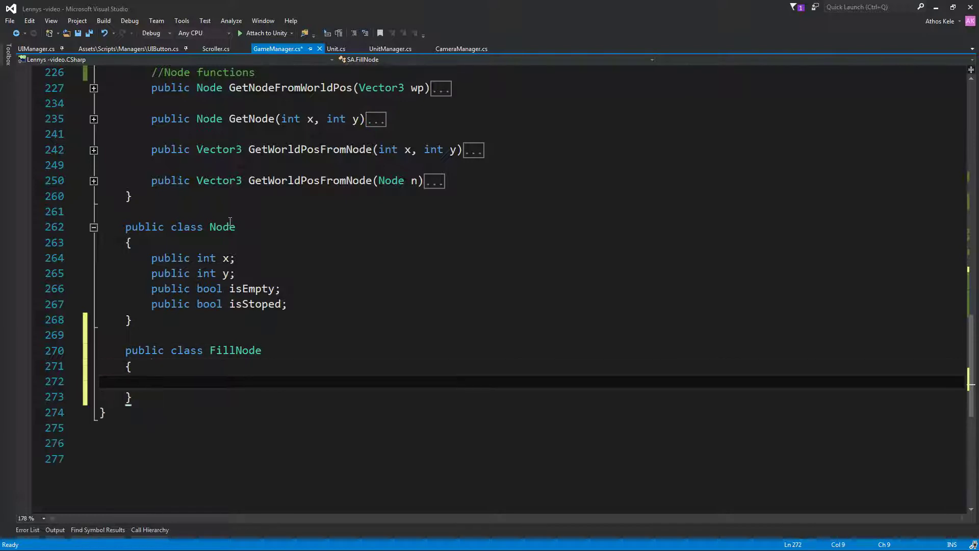
Give FillNode public int x and public int y fields and save the script.
type("public int x;")
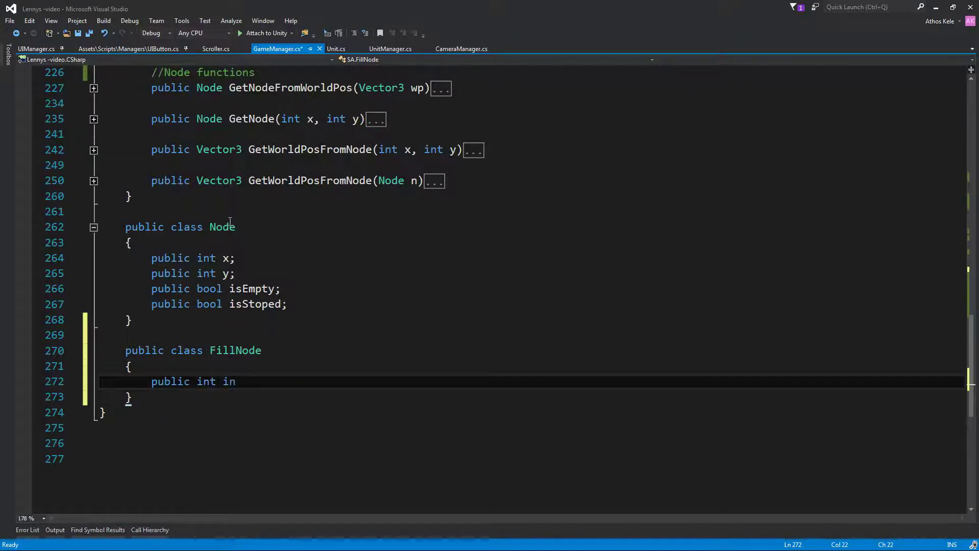
key("Return")
type("p")
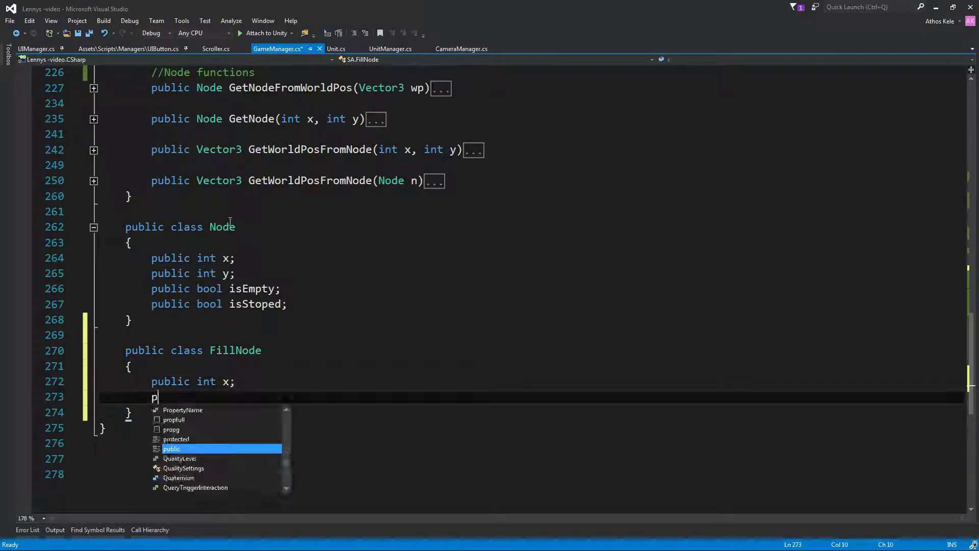
type("ublic int y;")
key("Return")
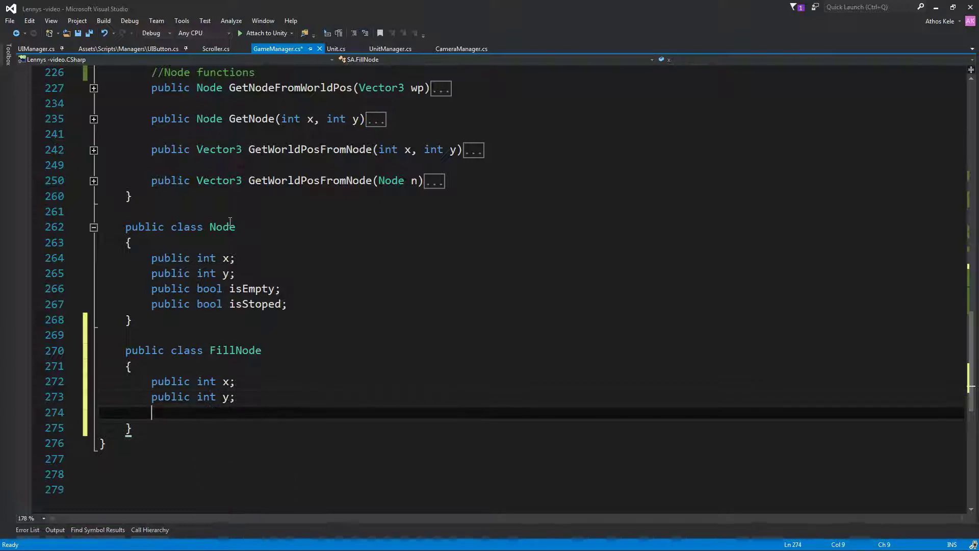
type("pu")
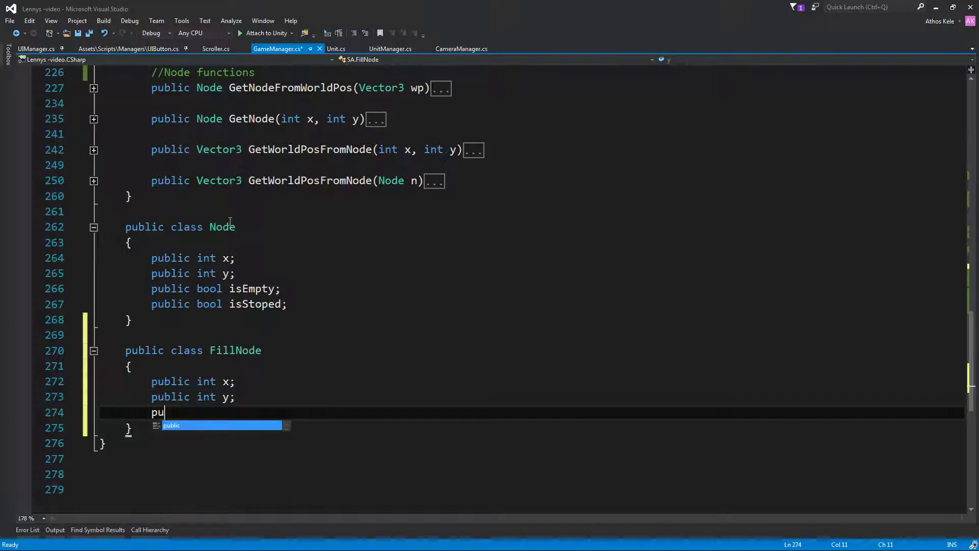
key("BackSpace")
key("BackSpace")
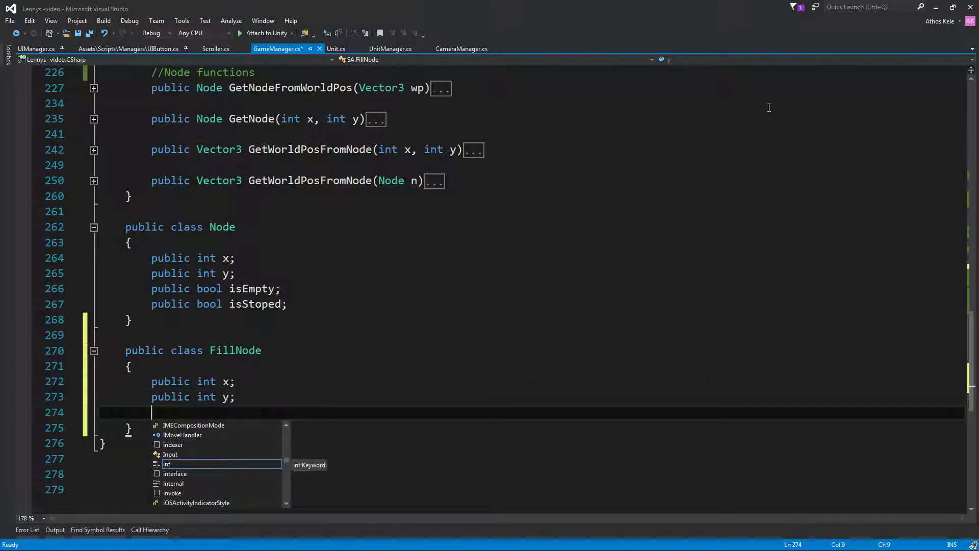
left_click(385, 380)
key("ctrl+s")
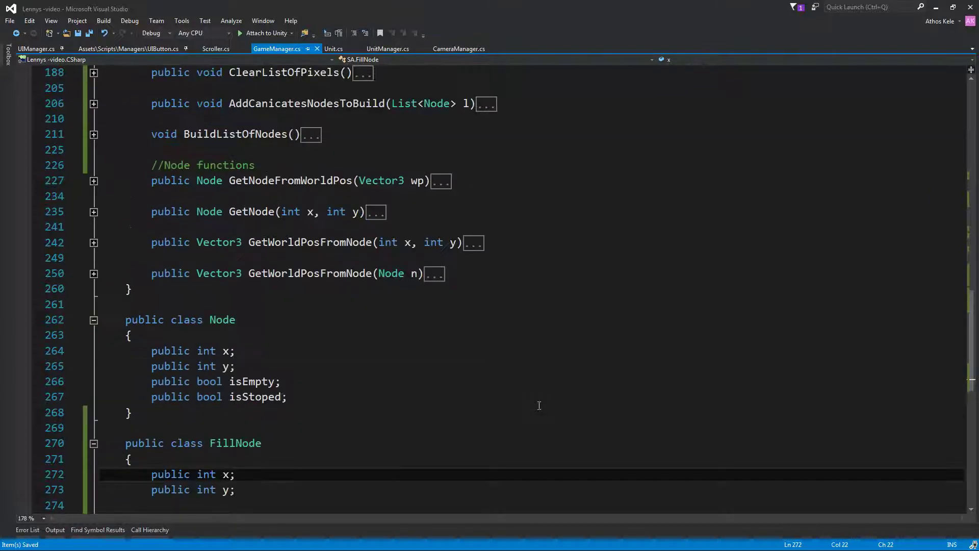
Select the Node fields and the FillNode class to compare them.
scroll(538, 403, "up", 2)
key("Up")
key("Up")
key("Up")
scroll(472, 447, "down", 2)
key("Up")
key("Up")
key("Up")
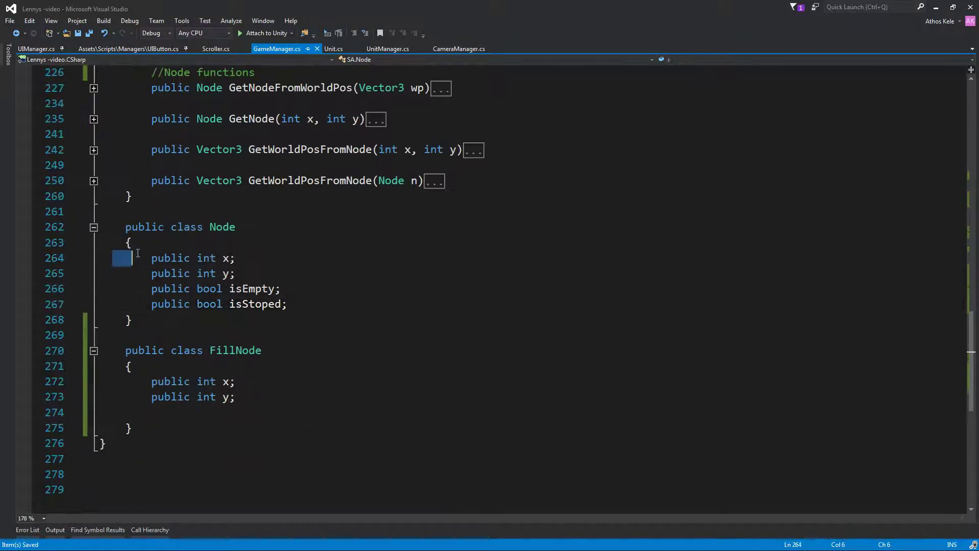
left_click(464, 368)
left_click_drag(112, 258, 358, 296)
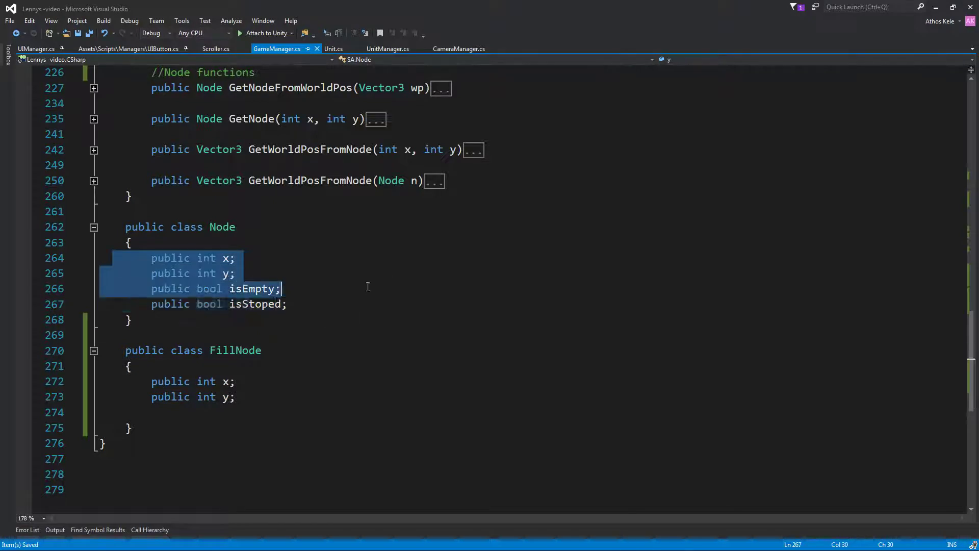
mouse_move(256, 416)
left_mouse_down()
mouse_move(147, 343)
mouse_move(139, 351)
left_mouse_up()
left_click_drag(132, 429, 120, 350)
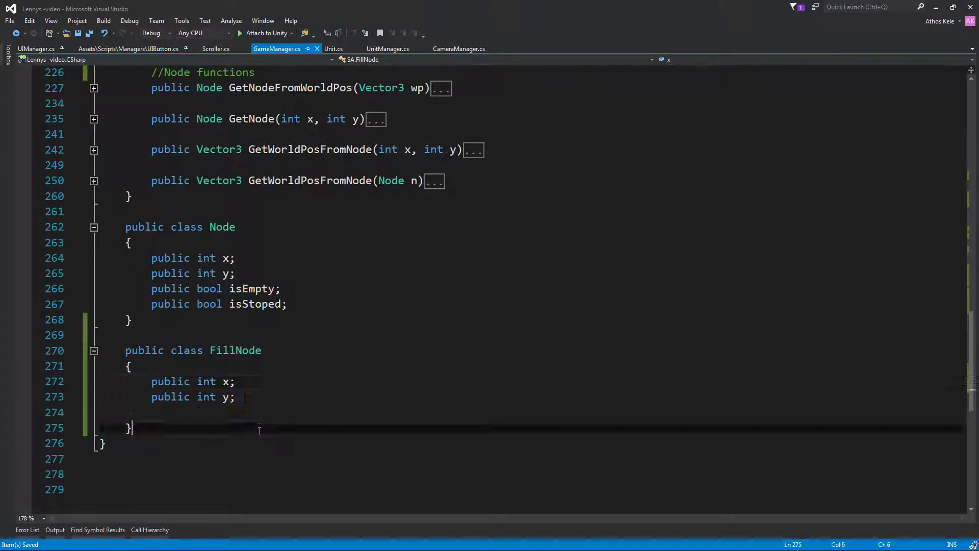
key("alt+Tab")
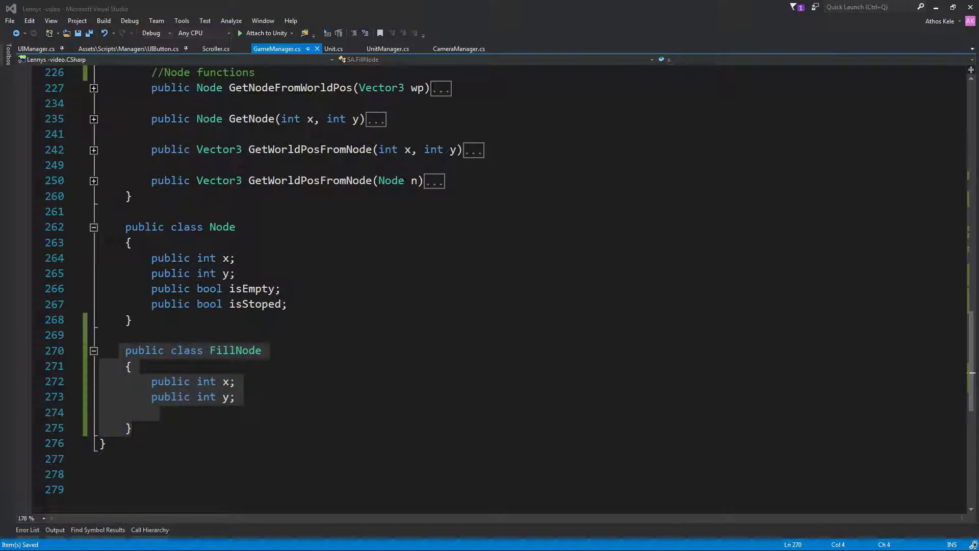
left_click(380, 418)
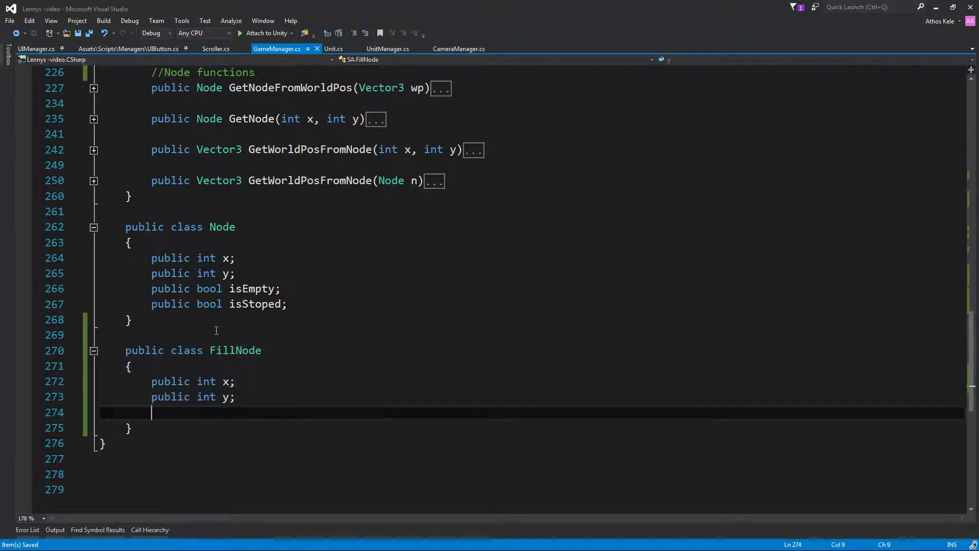
Declare List<FillNode> fillNodes = new List<FillNode>(); after buildNodes and save.
scroll(227, 253, "up", 5)
scroll(319, 331, "up", 2)
scroll(319, 330, "up", 3)
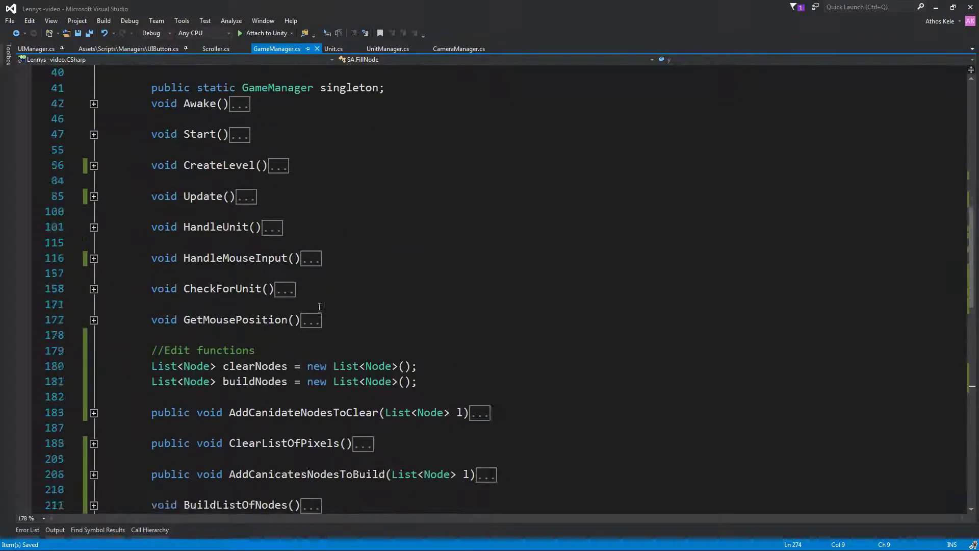
scroll(350, 372, "up", 1)
scroll(350, 372, "down", 1)
left_click(444, 383)
scroll(448, 396, "down", 2)
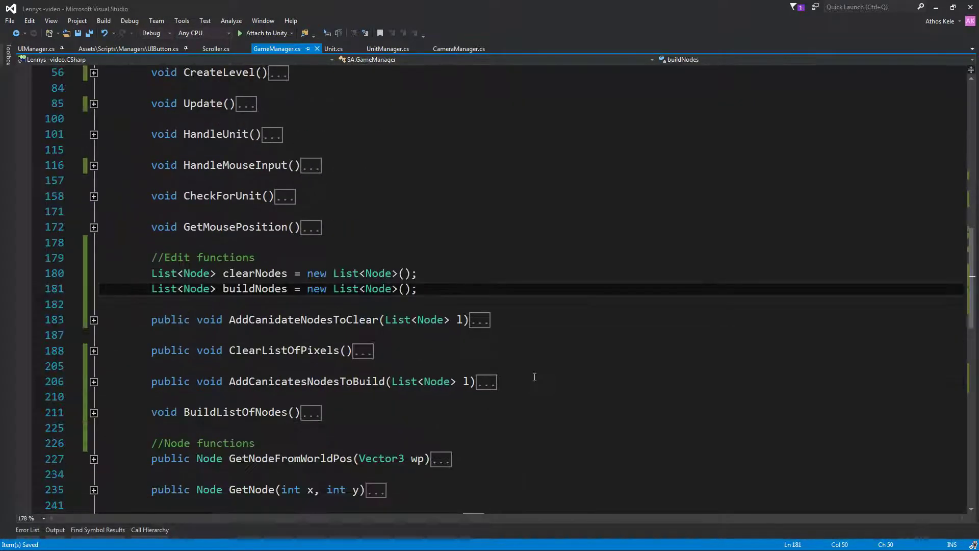
key("Return")
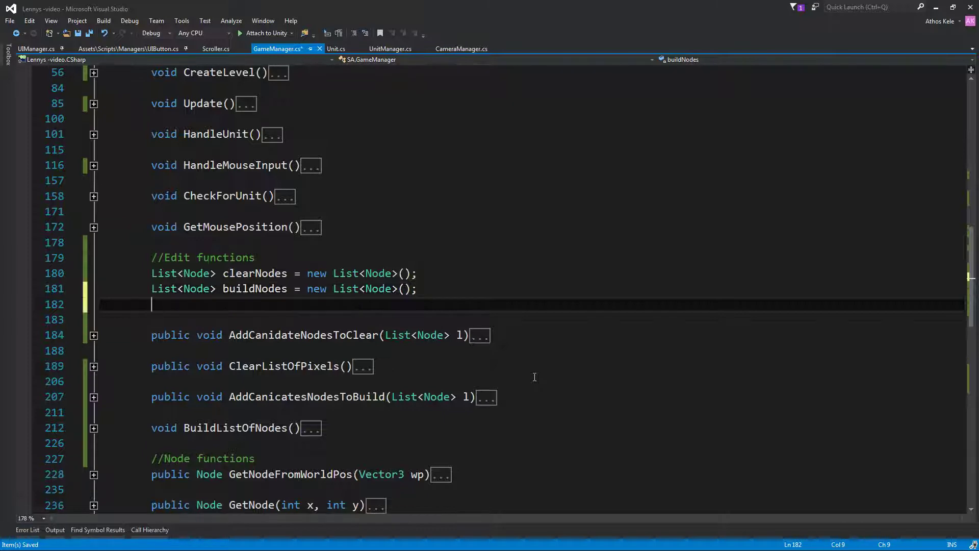
type("List<No>")
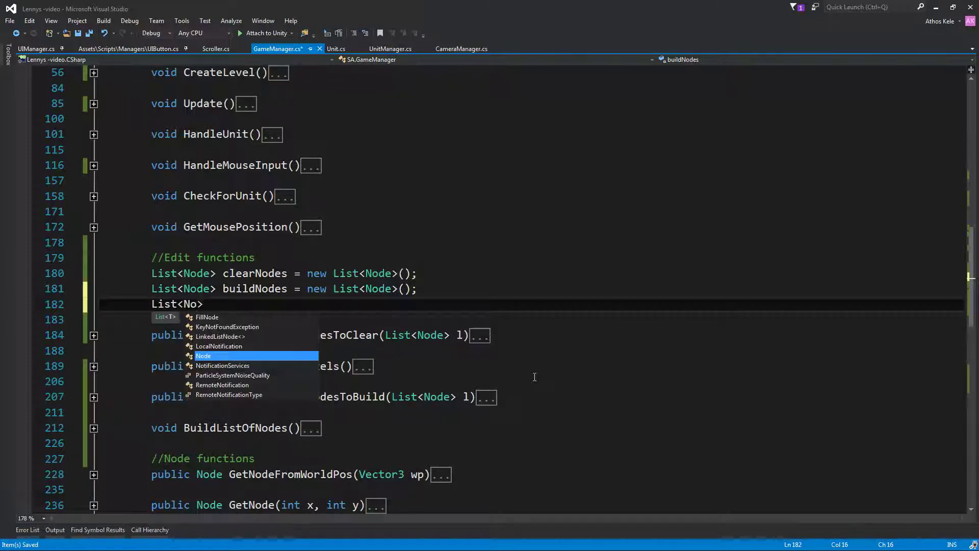
type("de")
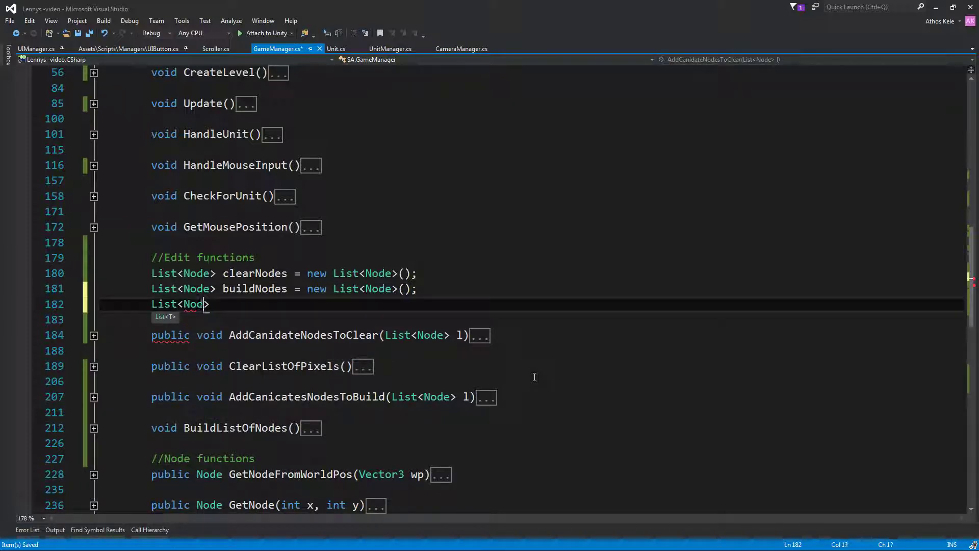
type("Fi")
key("Tab")
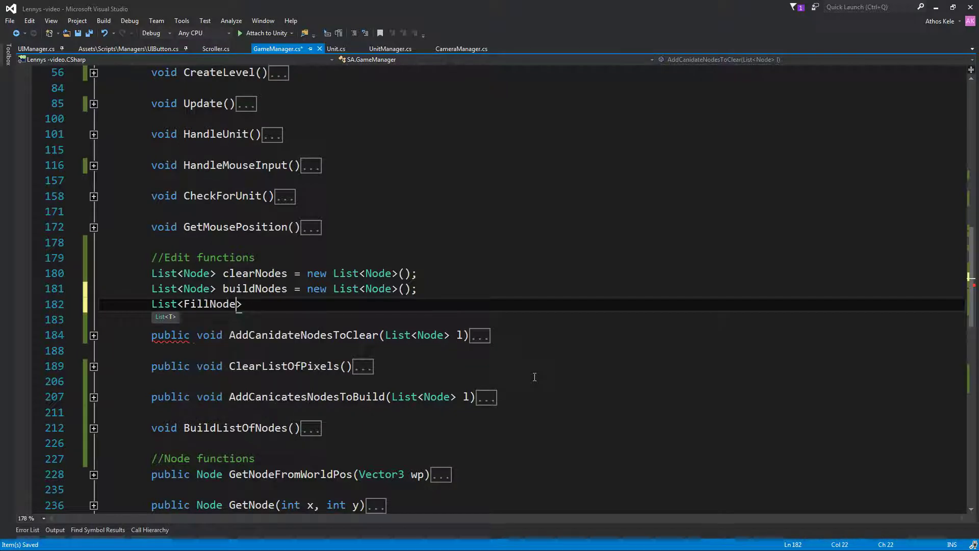
type("> fillNodes")
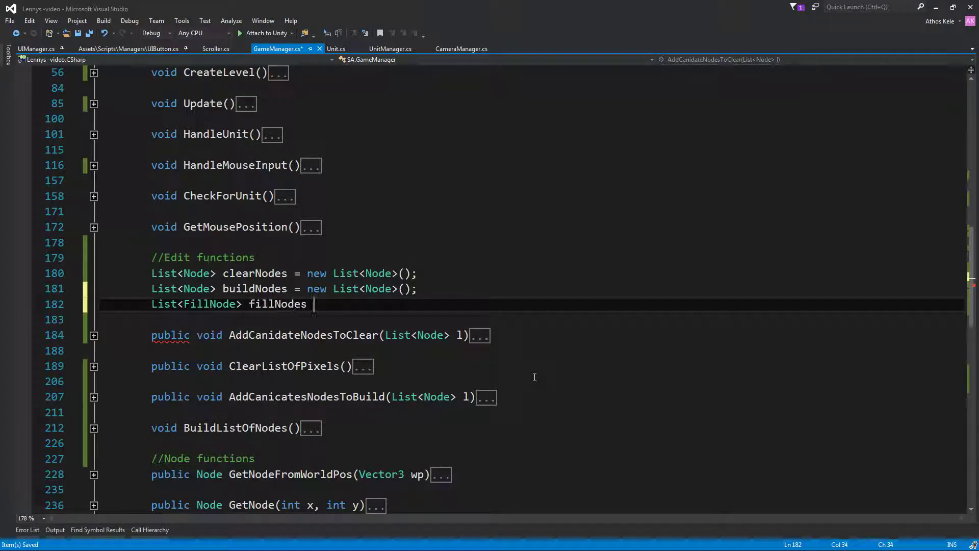
type(" = new")
key("Tab")
type("(")
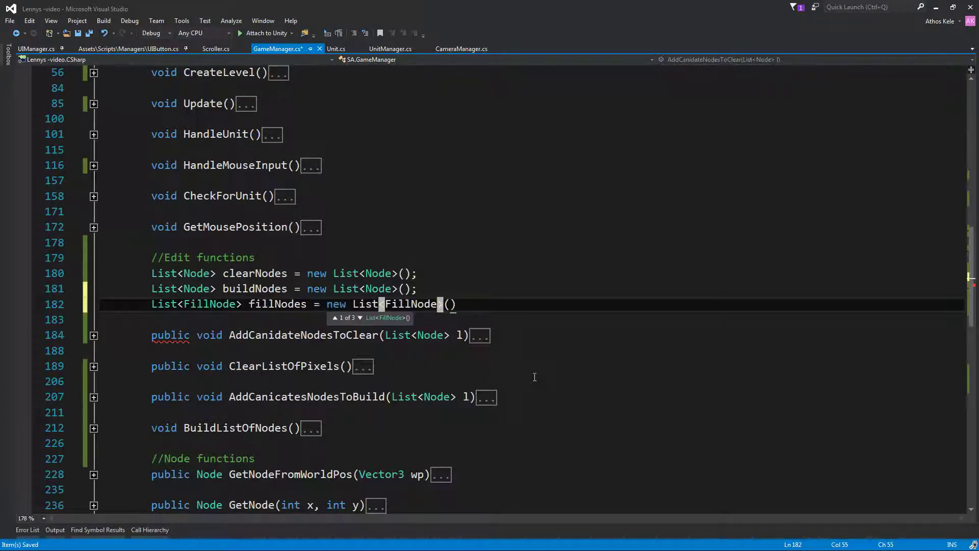
type(");")
key("ctrl+s")
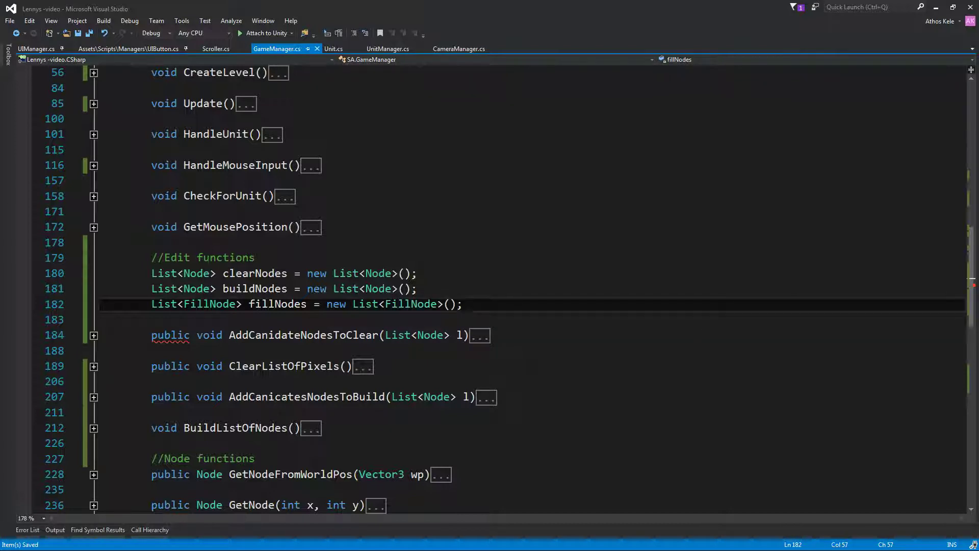
Move to the Edit functions section below ClearListOfPixels and BuildListOfNodes.
left_click(323, 381)
scroll(322, 317, "down", 3)
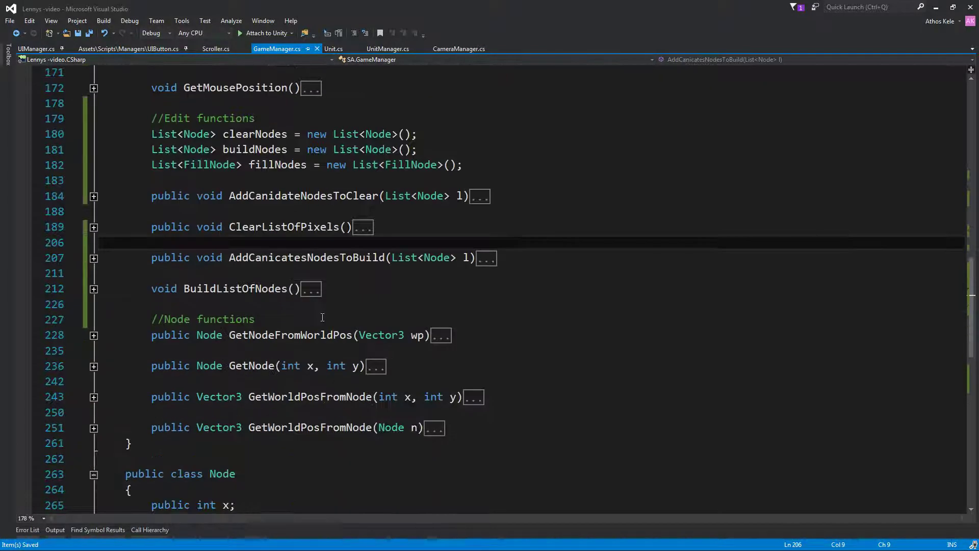
scroll(323, 317, "down", 1)
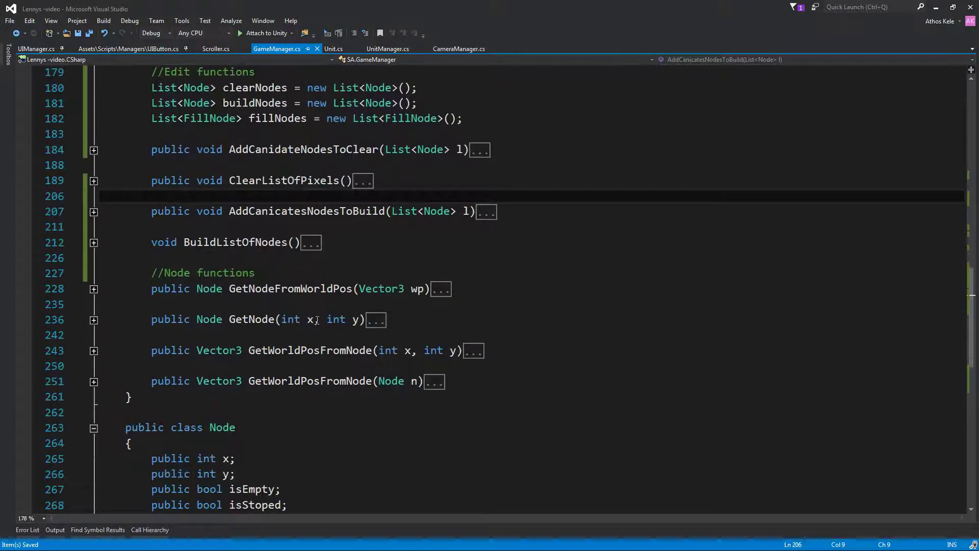
Insert void HandleFillNodes() with an empty { } body below BuildListOfNodes.
left_click(388, 241)
key("Return")
key("Return")
type("void HandleFillNodes(")
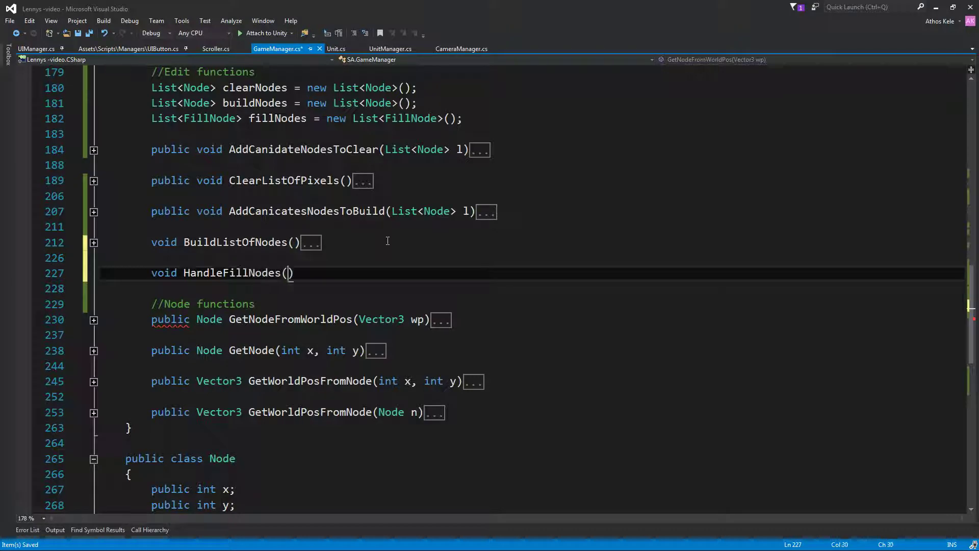
type(")")
key("Return")
type("{")
key("Return")
scroll(388, 241, "up", 5)
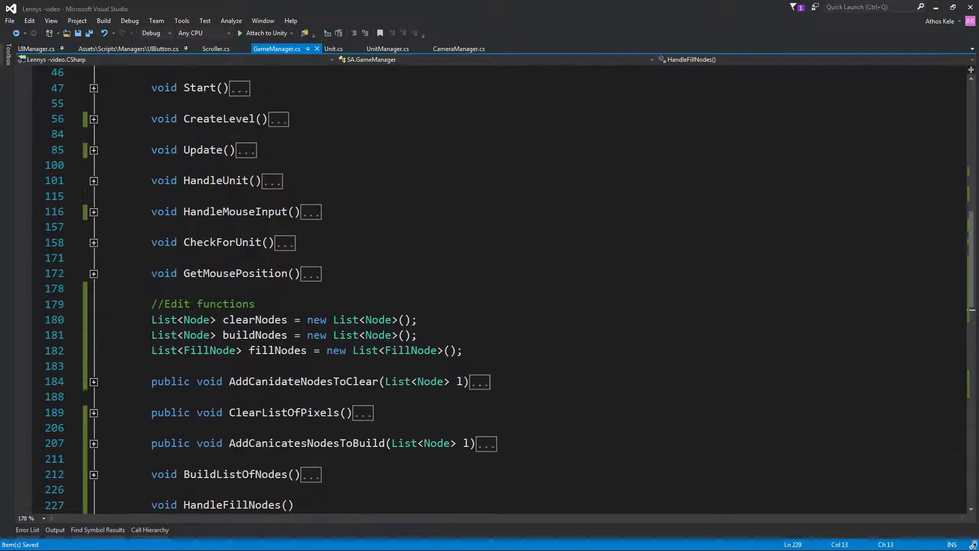
left_click(448, 275)
scroll(452, 279, "up", 5)
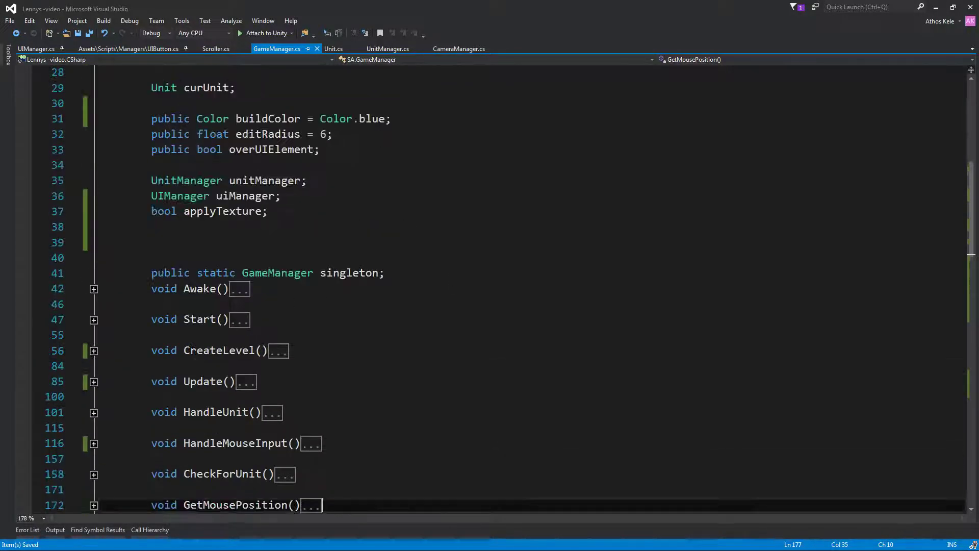
left_click(459, 306)
scroll(446, 321, "up", 6)
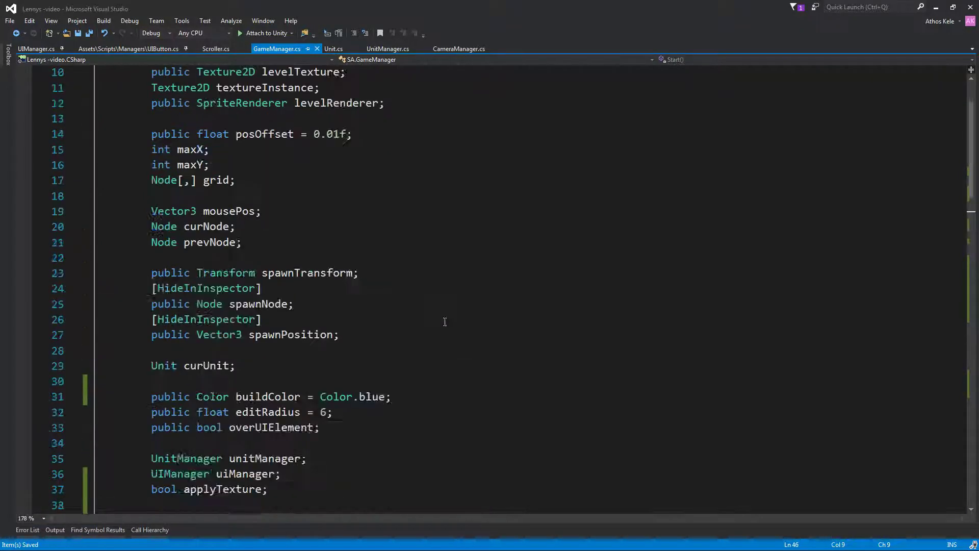
scroll(447, 321, "up", 3)
scroll(408, 337, "down", 4)
scroll(367, 352, "down", 2)
scroll(368, 351, "up", 2)
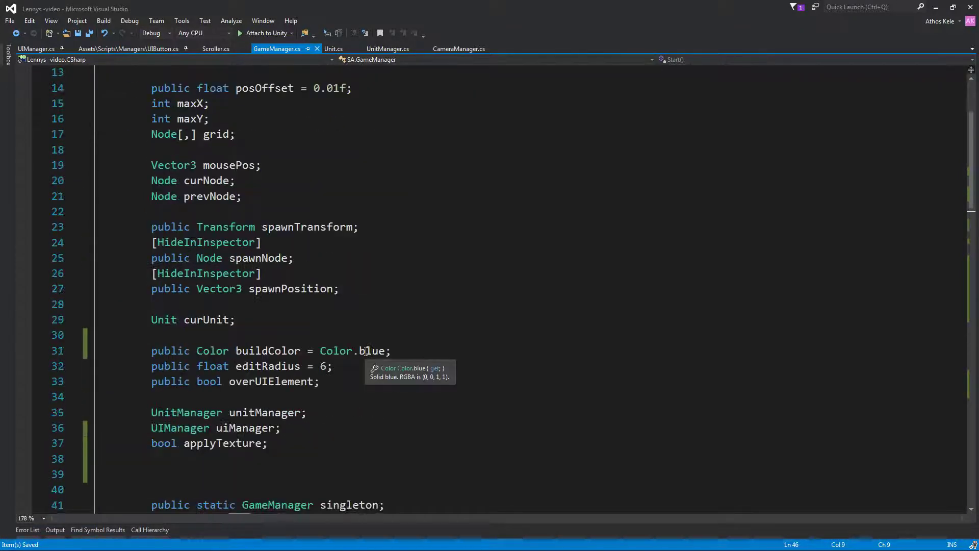
scroll(295, 258, "up", 1)
scroll(295, 258, "up", 3)
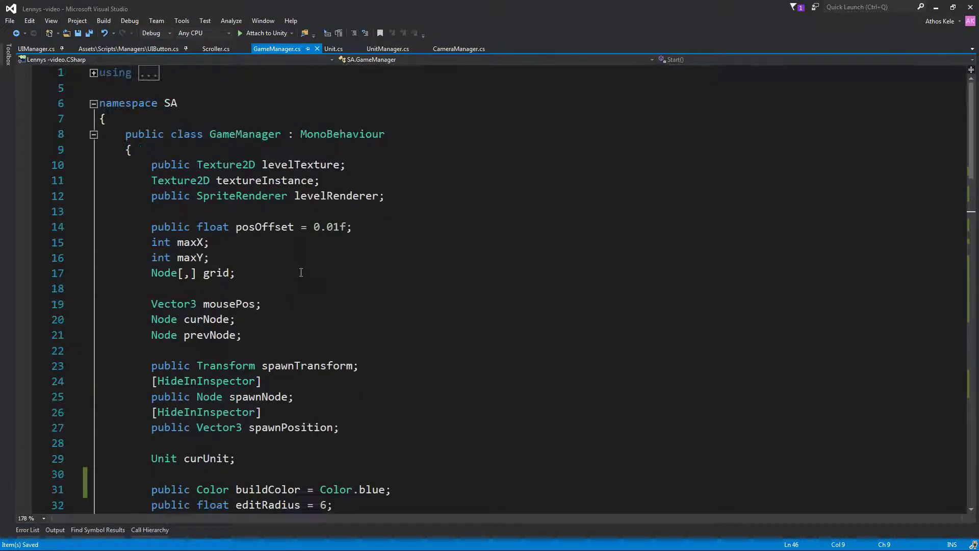
scroll(303, 275, "down", 5)
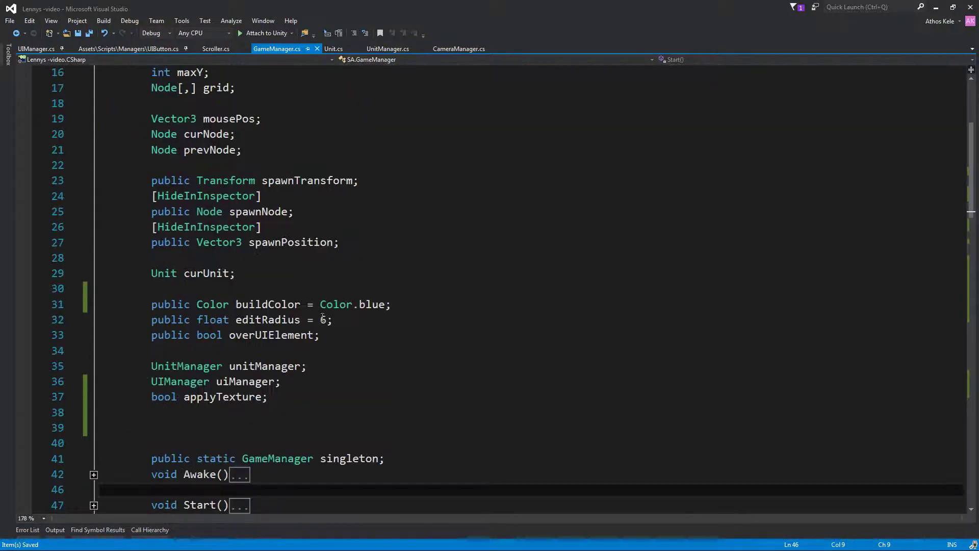
scroll(343, 341, "down", 2)
scroll(330, 321, "up", 1)
scroll(329, 327, "up", 1)
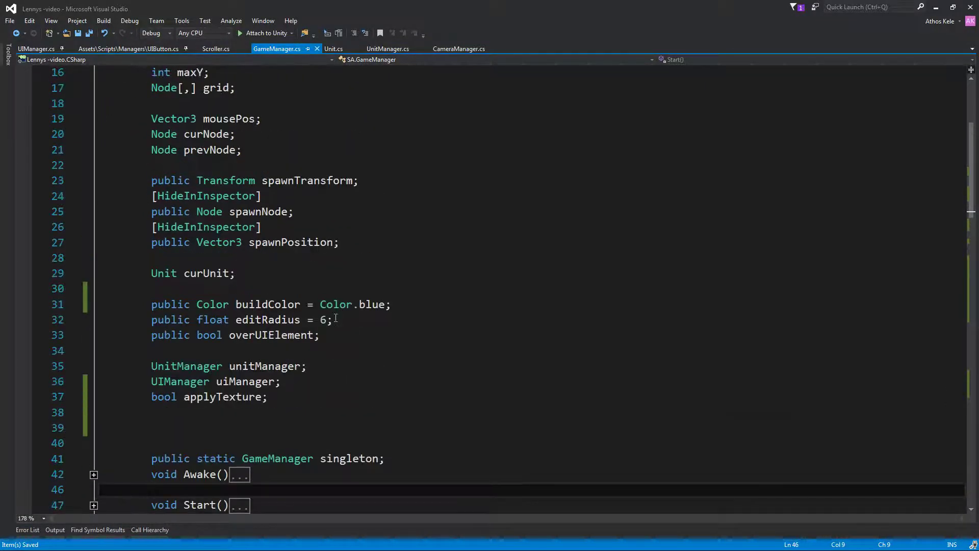
scroll(327, 337, "up", 2)
scroll(323, 355, "down", 1)
scroll(324, 356, "down", 1)
scroll(324, 357, "up", 1)
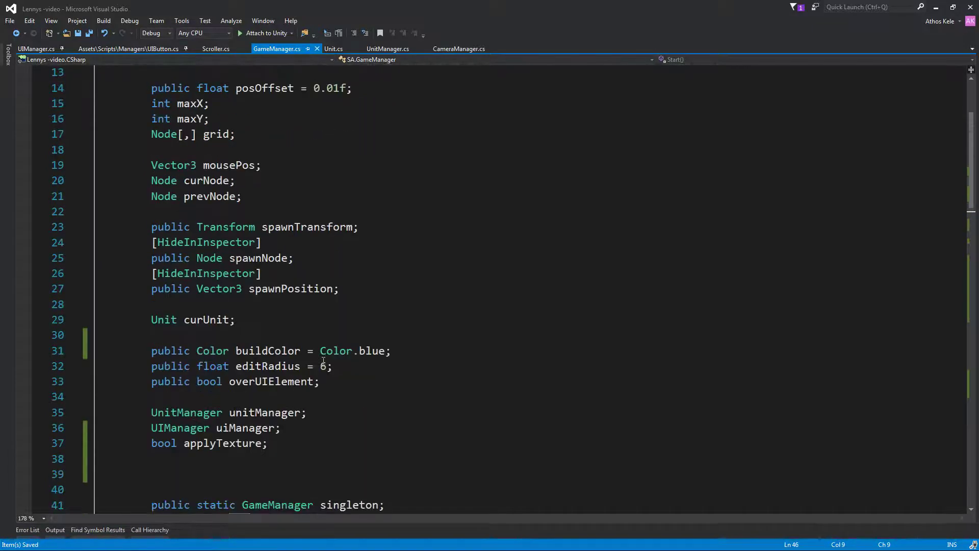
scroll(346, 355, "down", 2)
left_click(361, 356)
scroll(331, 373, "up", 1)
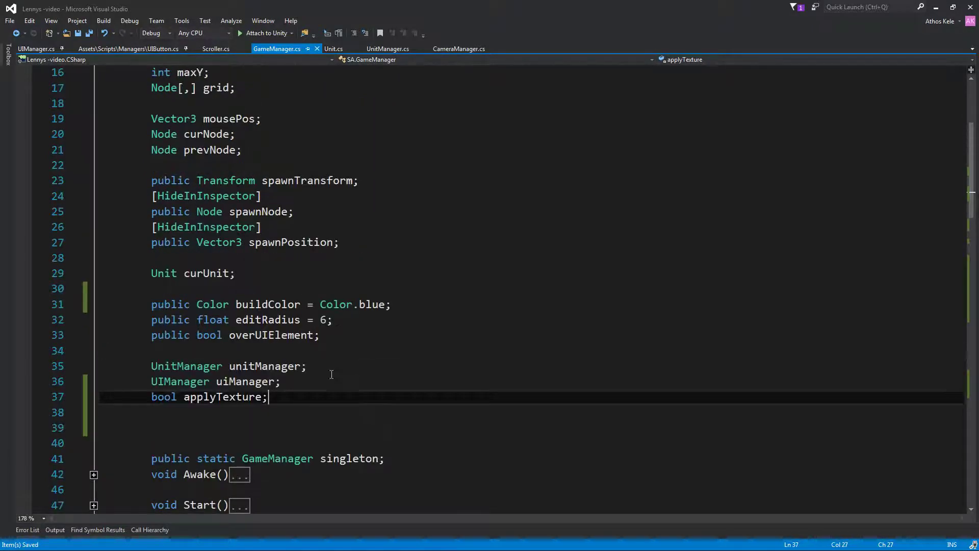
scroll(376, 366, "up", 2)
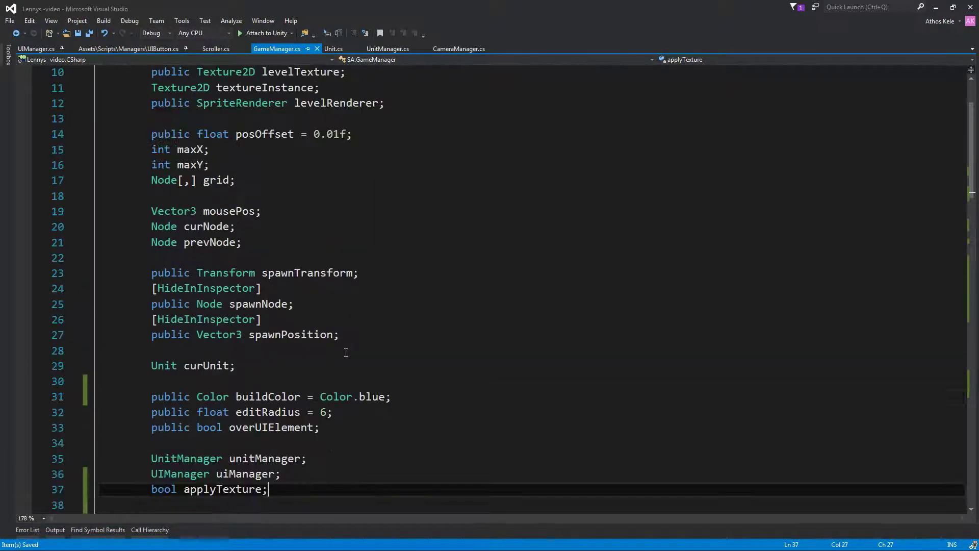
left_click(349, 387)
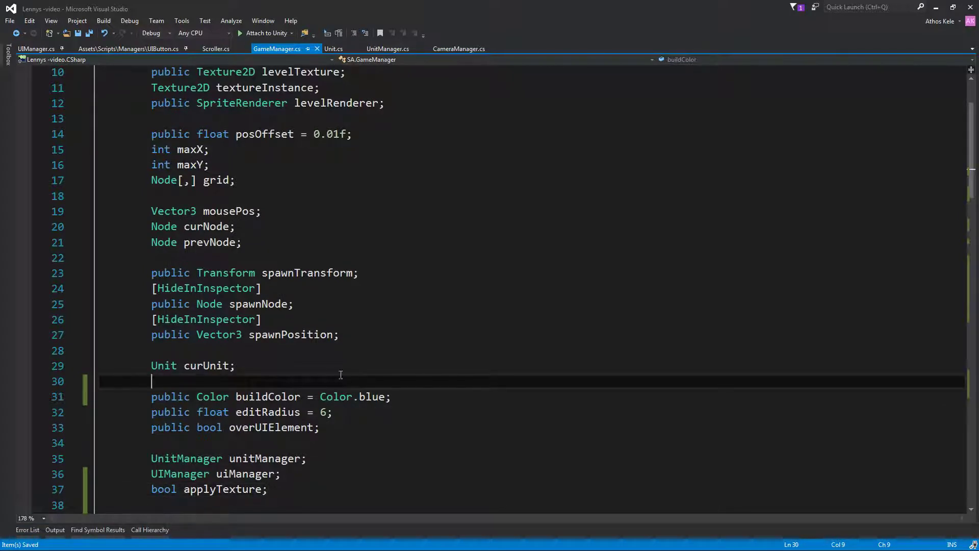
Add public Transform fillDebugObj and public bool addFill fields below prevNode.
left_click(417, 255)
key("Return")
key("Return")
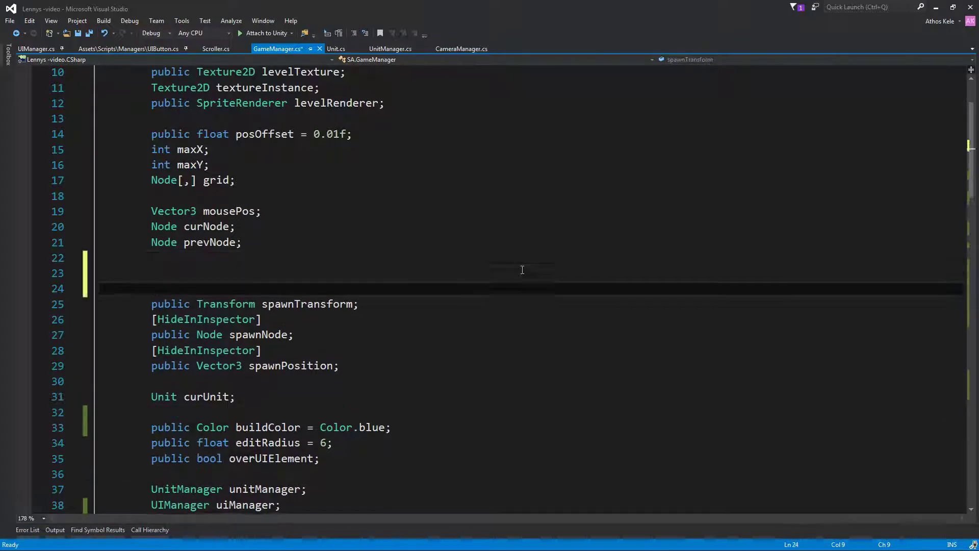
key("Up")
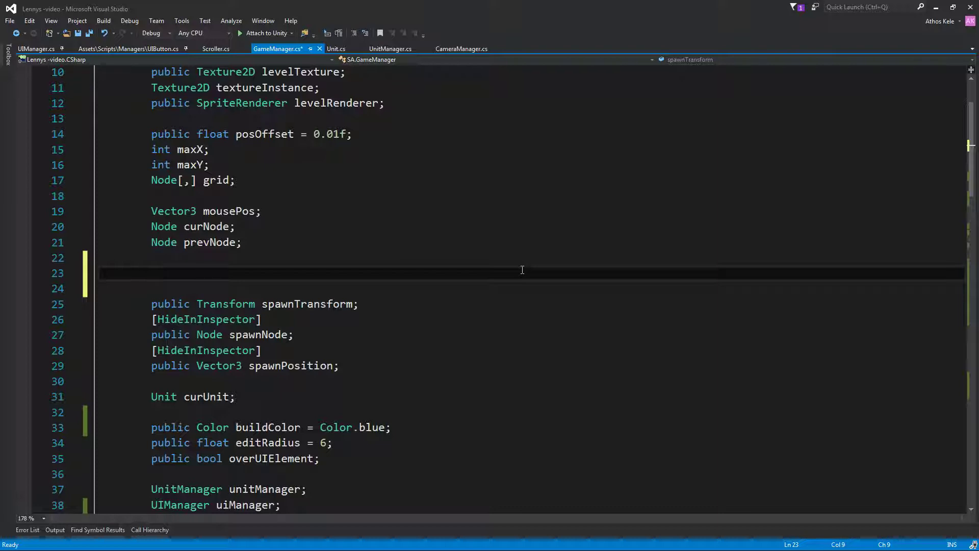
type("public ")
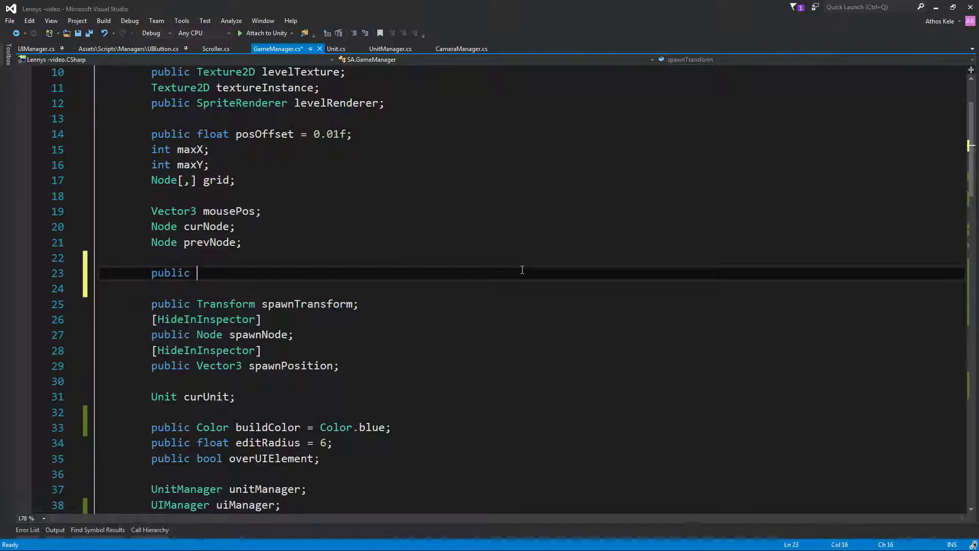
type("tran f")
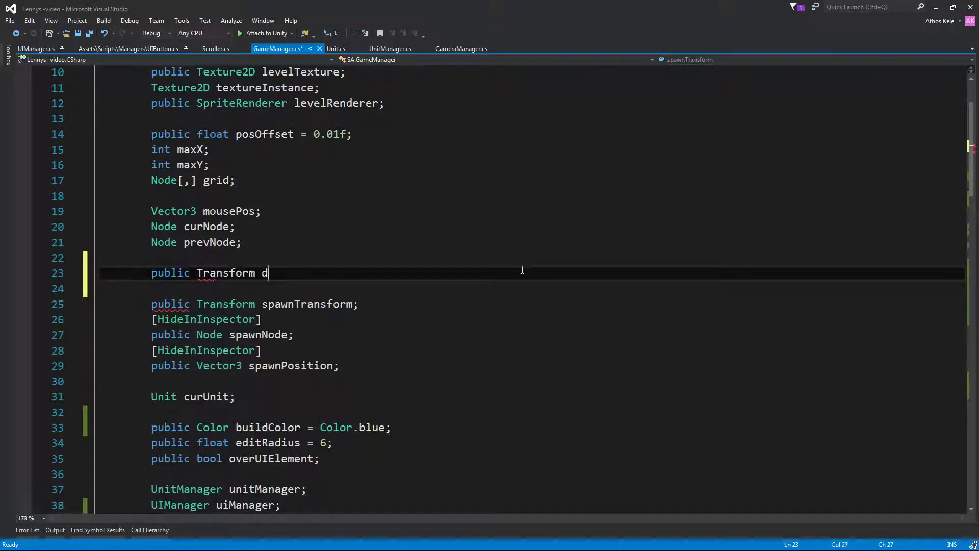
type("illDebug")
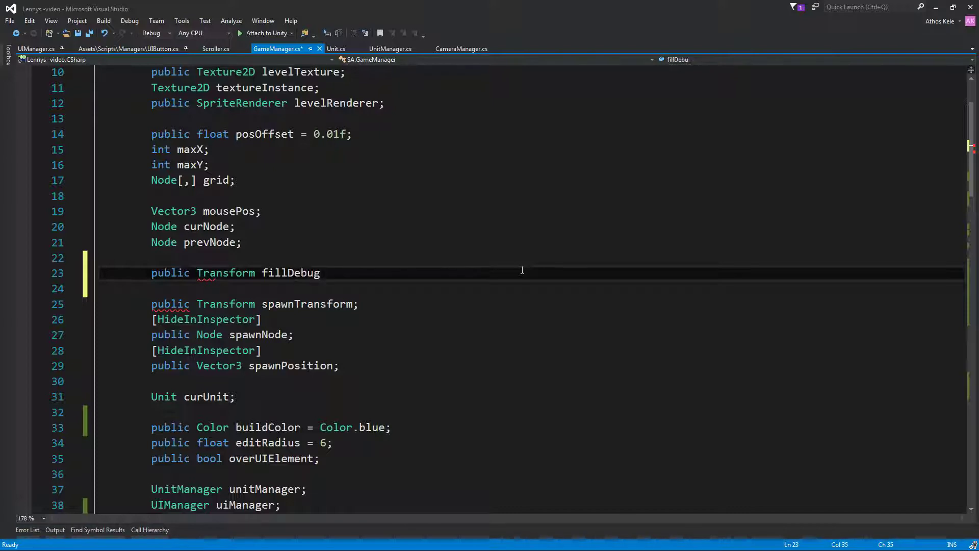
type("Obj;")
key("Return")
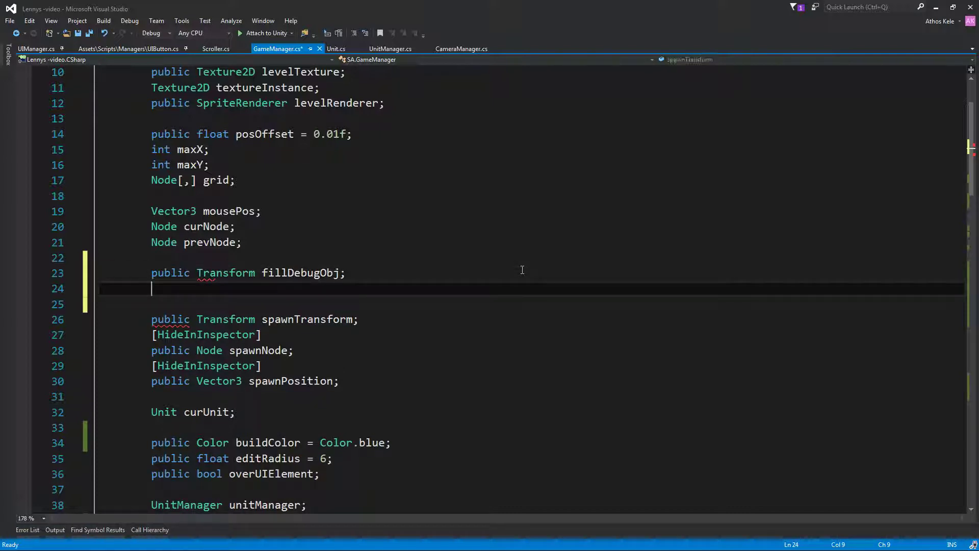
type("public Boo")
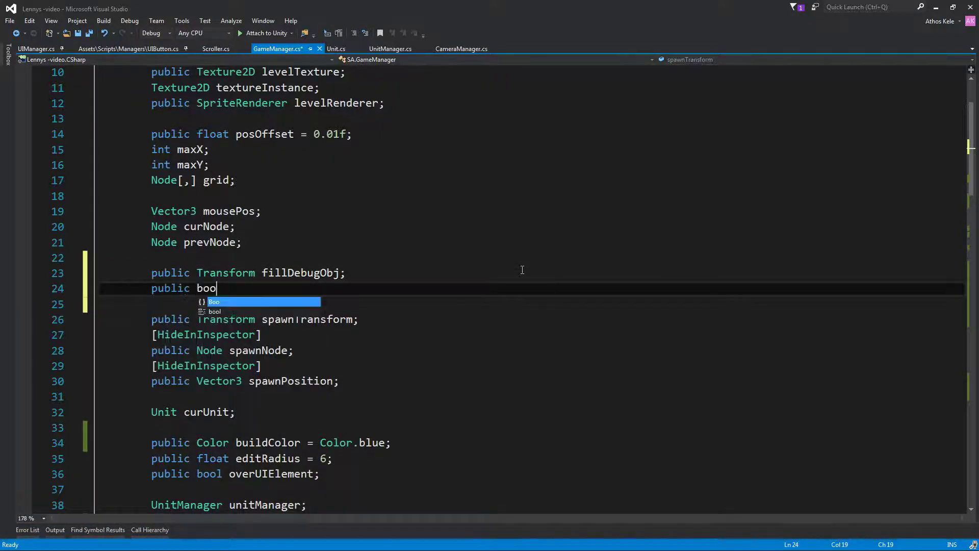
key("BackSpace")
type("bool ")
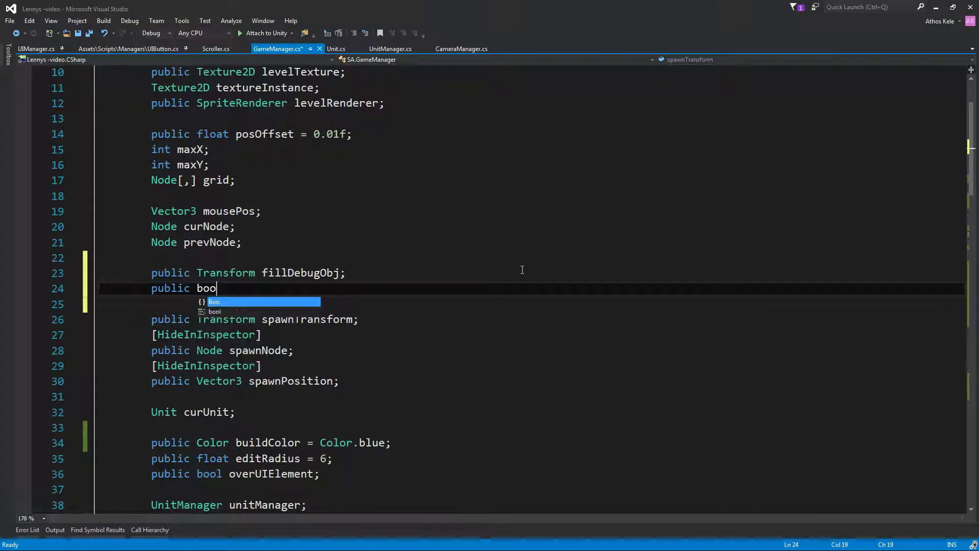
type("addFill;")
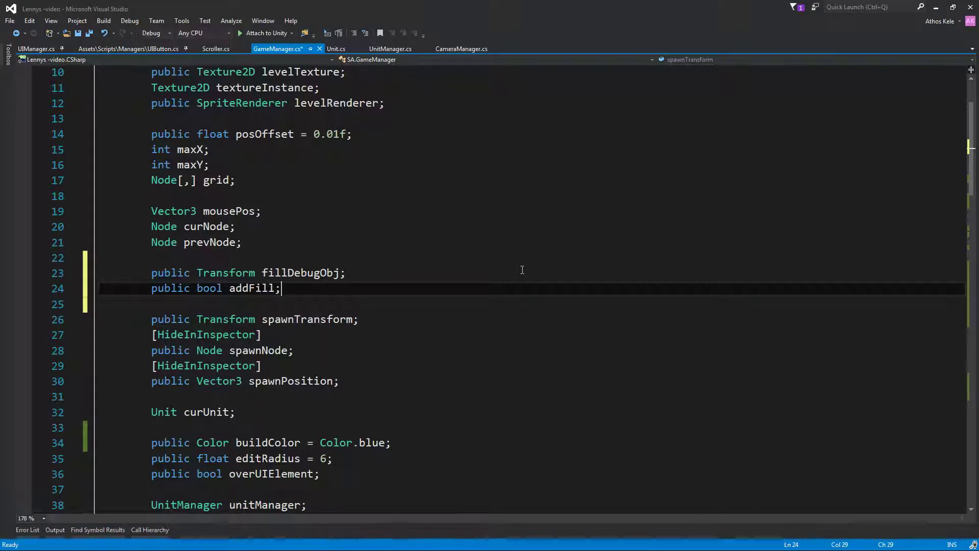
key("Return")
type("p")
key("BackSpace")
key("Return")
Declare public int pixelsOut, public int maxPixels and float fields beside f_t, then save.
type("pu")
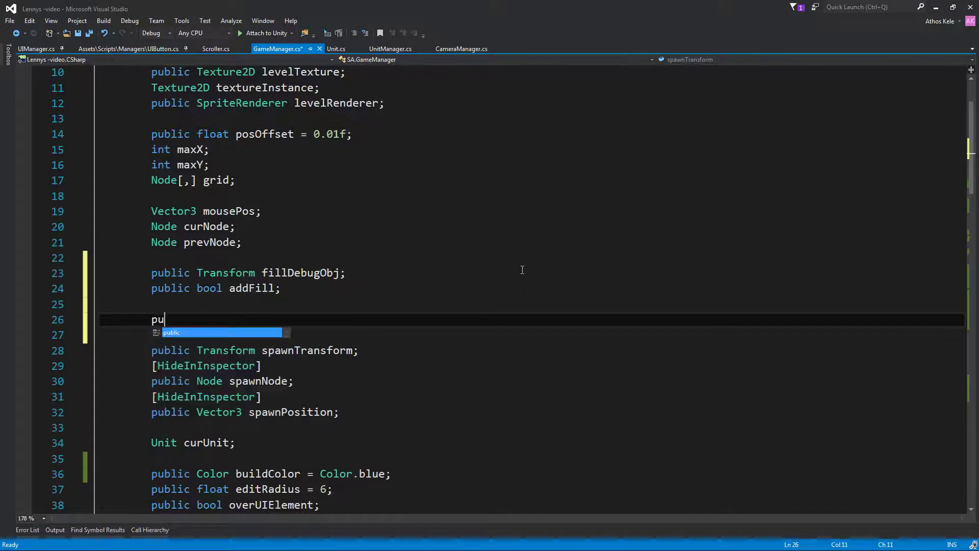
key("BackSpace")
key("BackSpace")
key("Up")
type("pu")
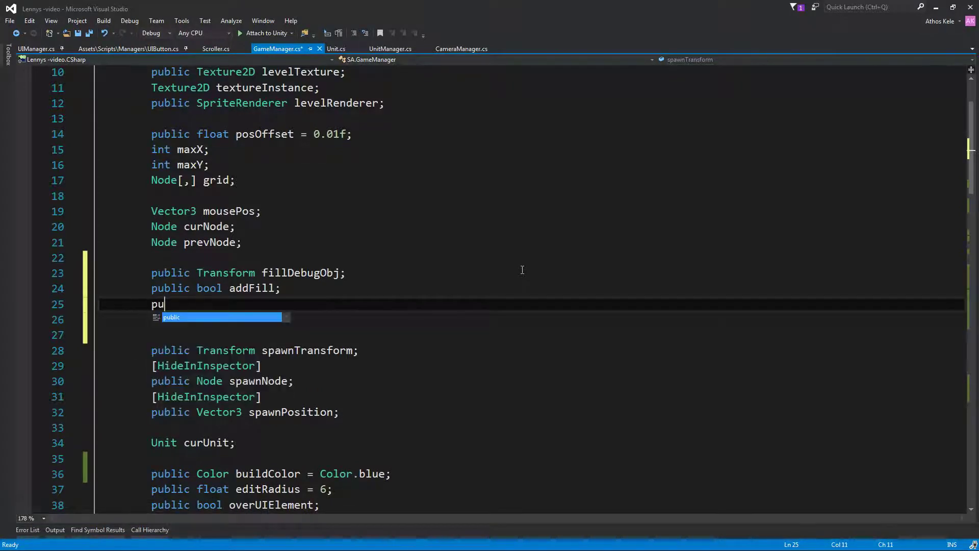
type("n")
key("BackSpace")
type("bli")
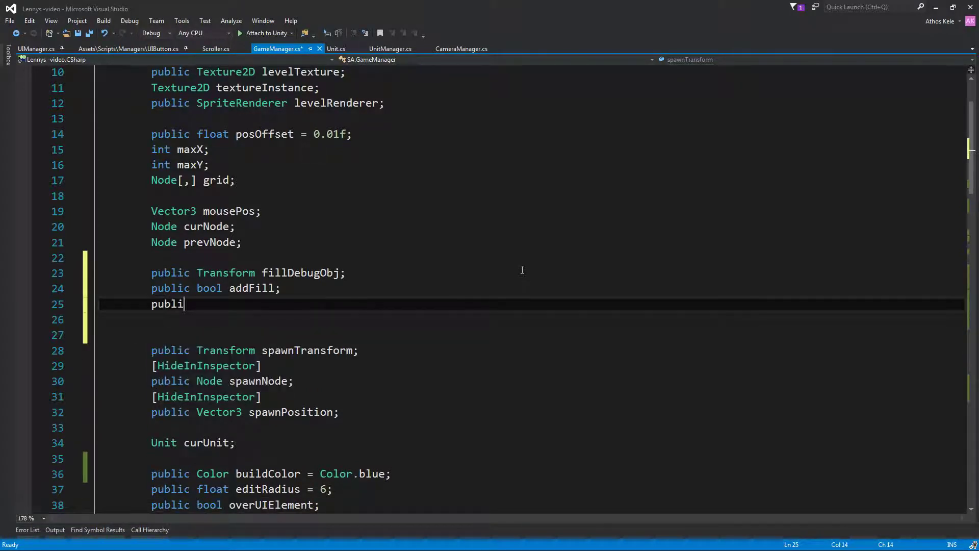
type("c int pixelsOut;")
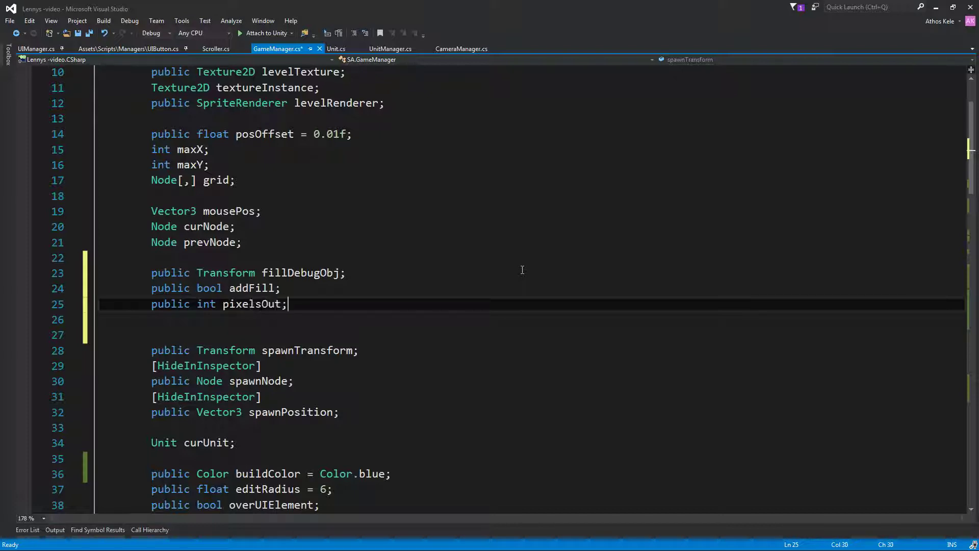
key("Return")
type("p")
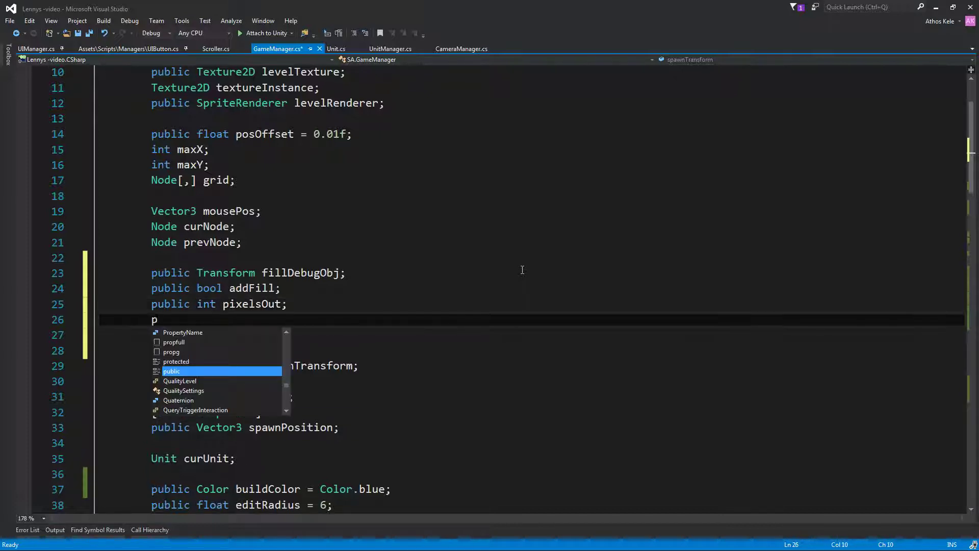
type("u")
key("Tab")
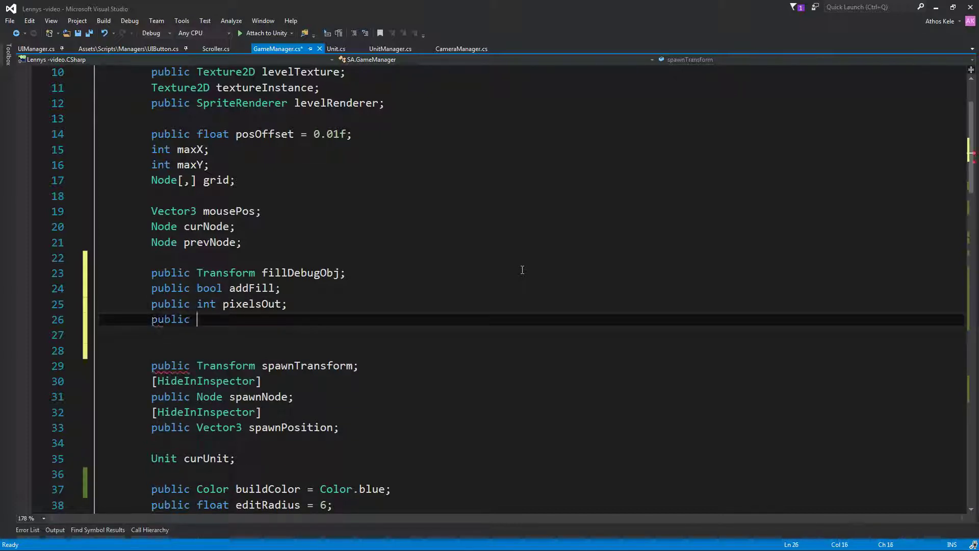
type("int maxPixels;")
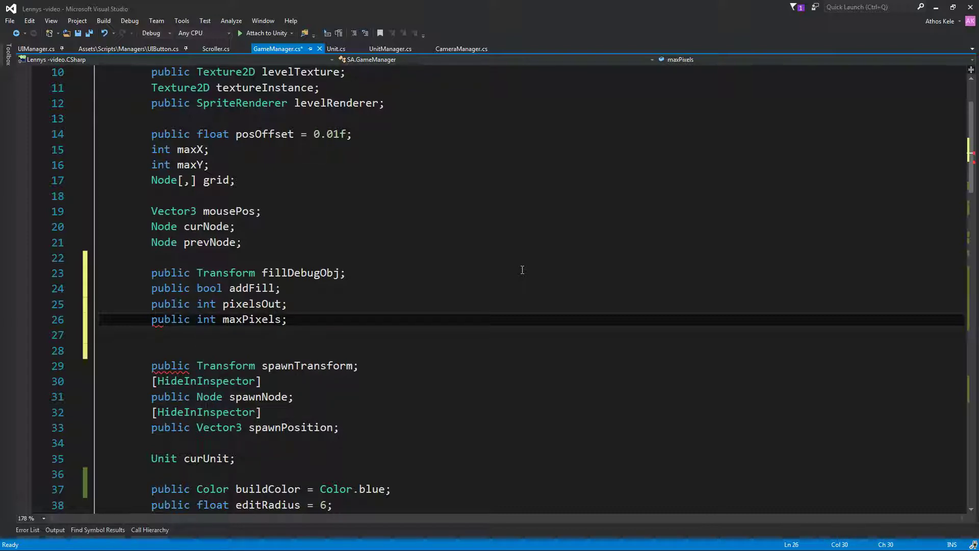
key("Return")
type("flo")
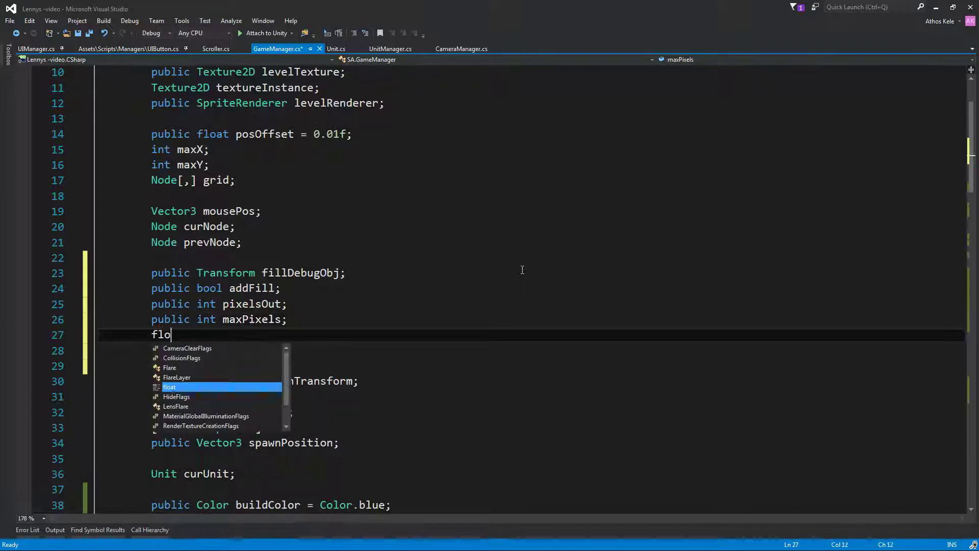
type("at p")
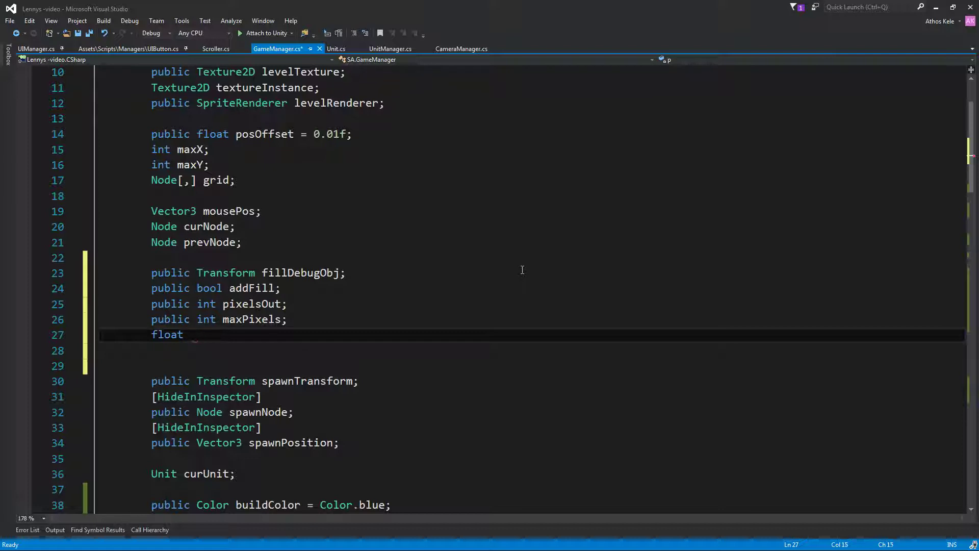
type("f_t;")
key("Return")
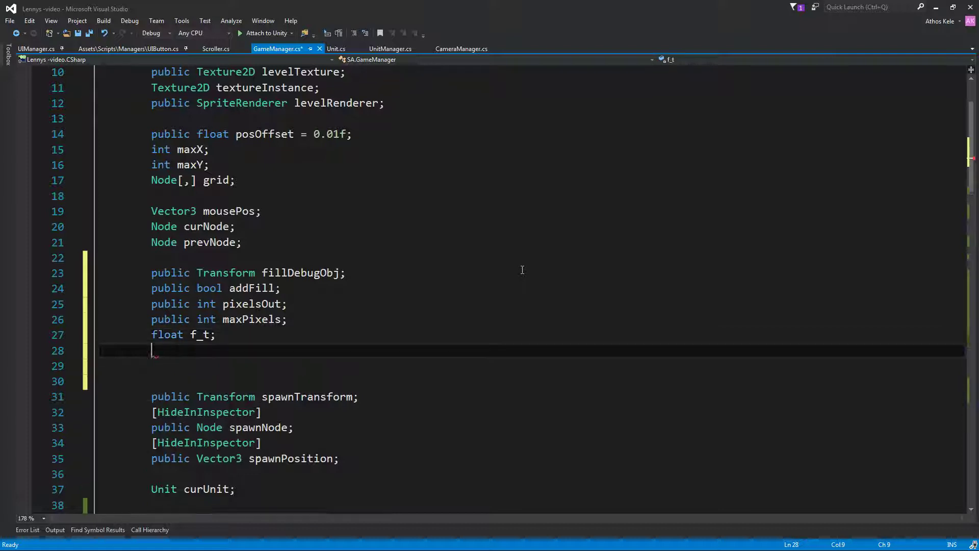
type("float p_t;")
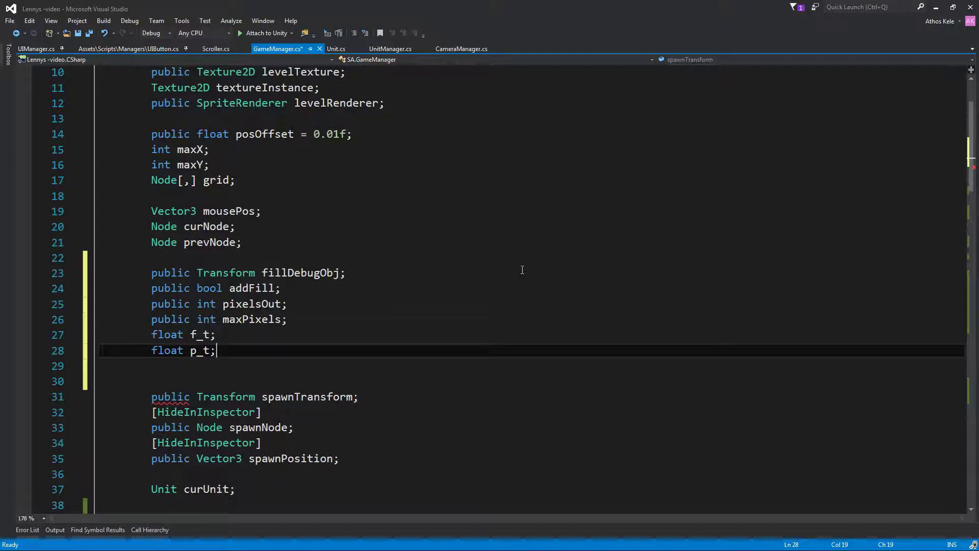
key("ctrl+s")
Write f_t += Time.deltaTime; as the first line inside HandleFillNodes.
scroll(525, 286, "down", 4)
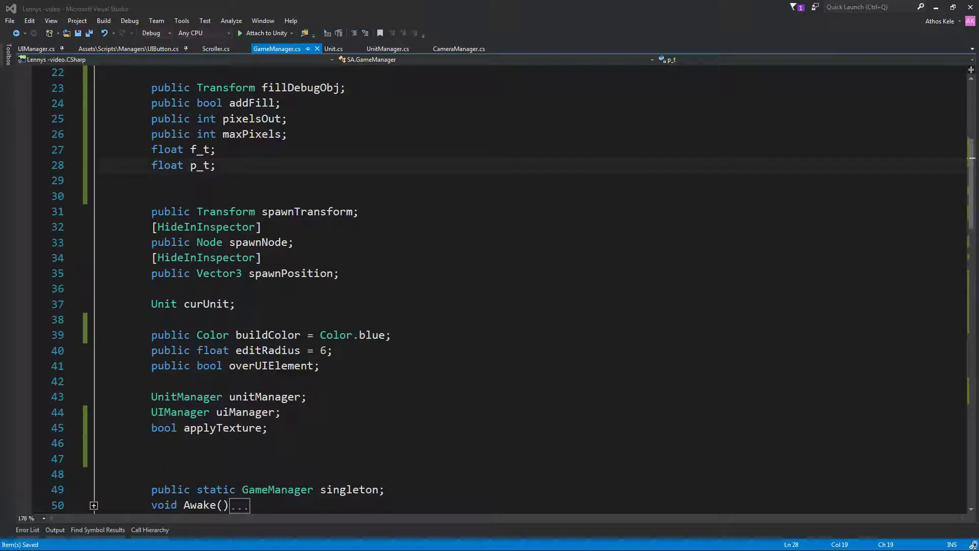
left_click(177, 365)
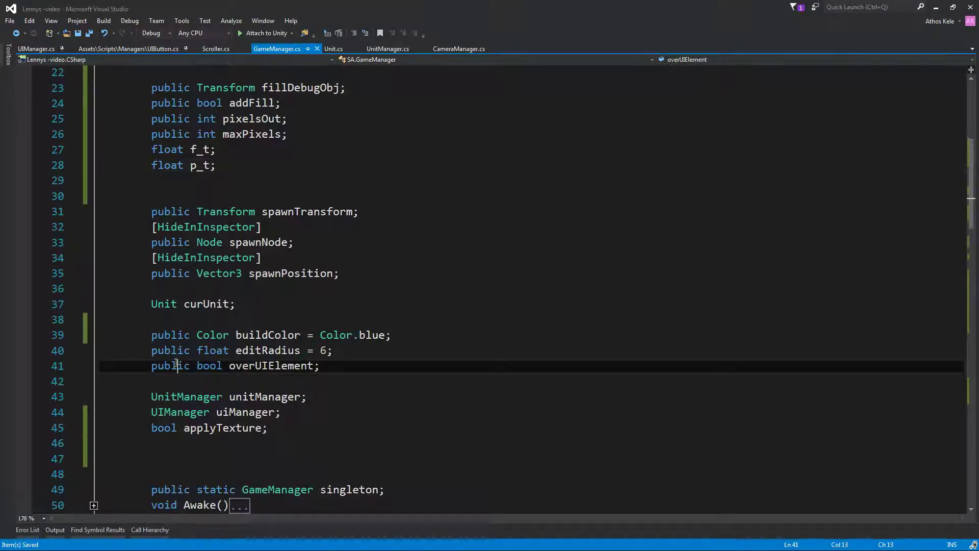
scroll(249, 320, "down", 7)
scroll(249, 319, "down", 2)
scroll(249, 320, "up", 5)
scroll(249, 317, "down", 9)
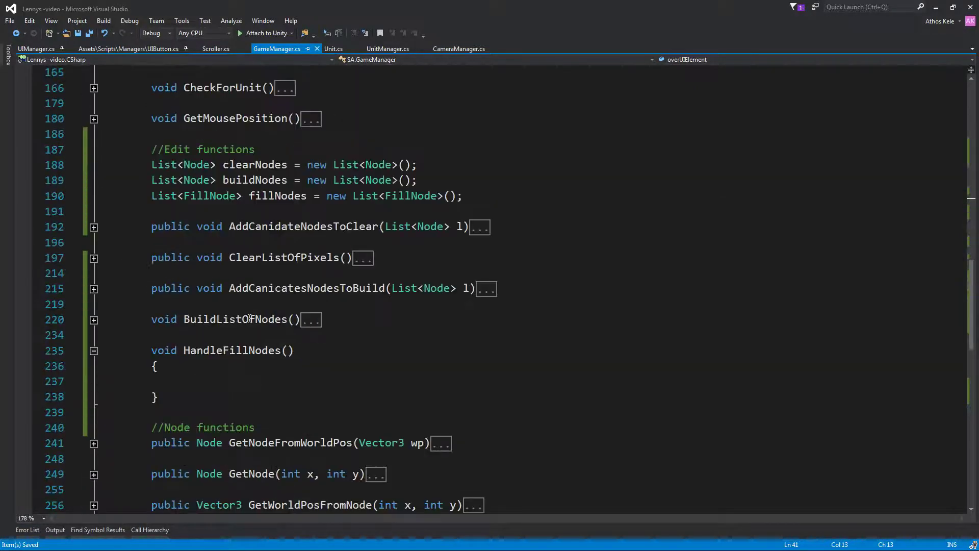
scroll(249, 317, "down", 1)
left_click(177, 335)
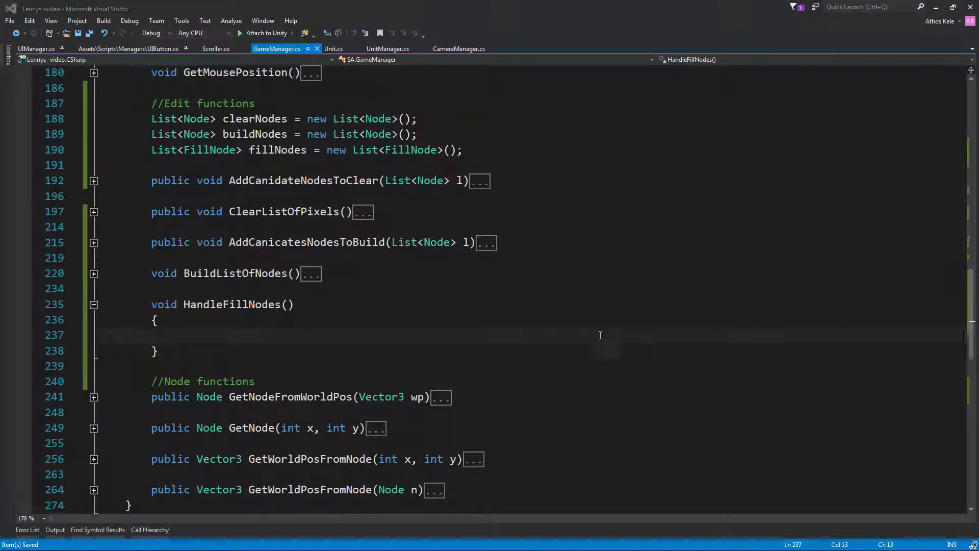
left_click(345, 335)
type("f_")
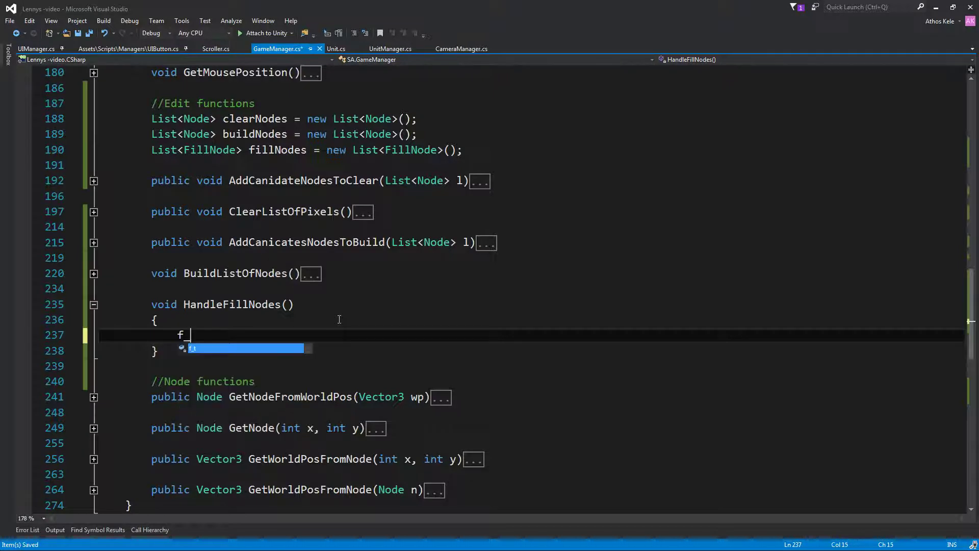
type("t +")
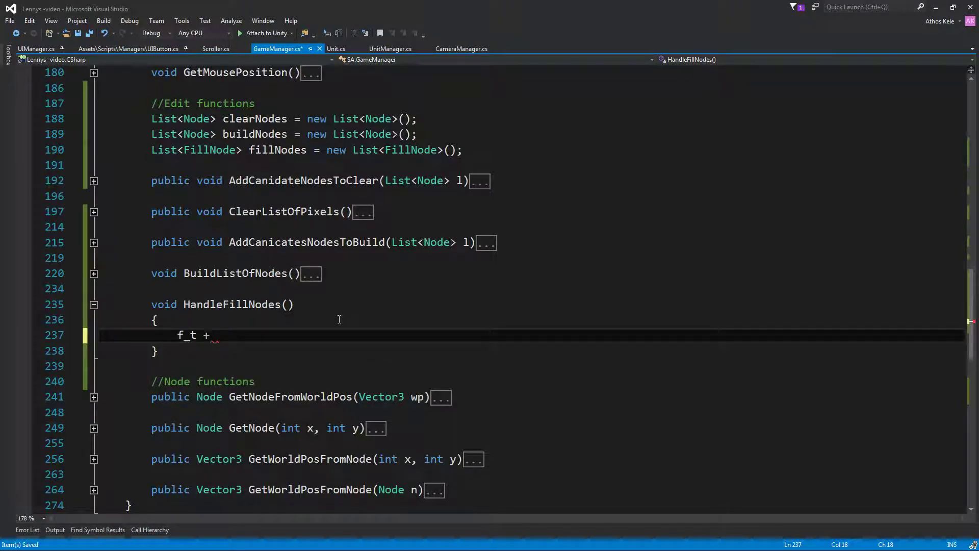
type("= Tim")
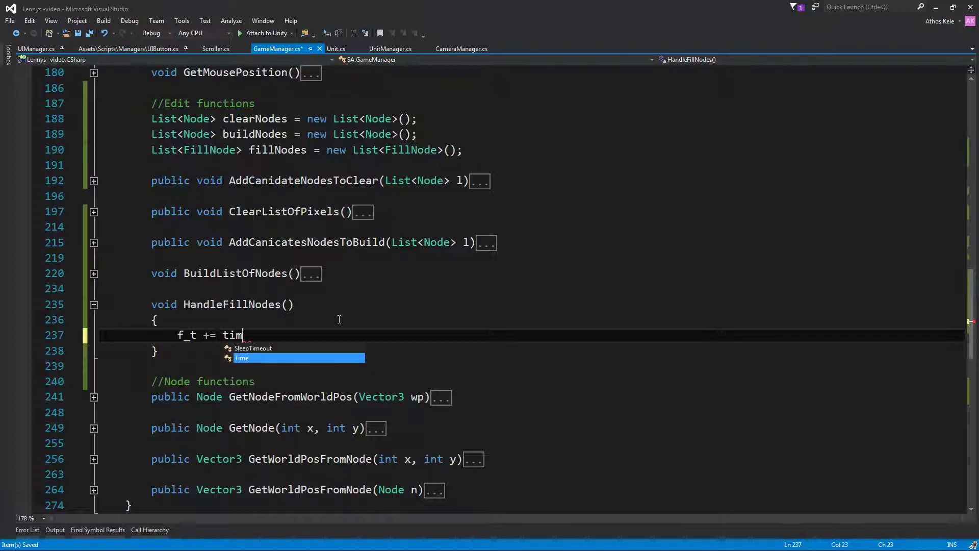
type("e.deltaTime;")
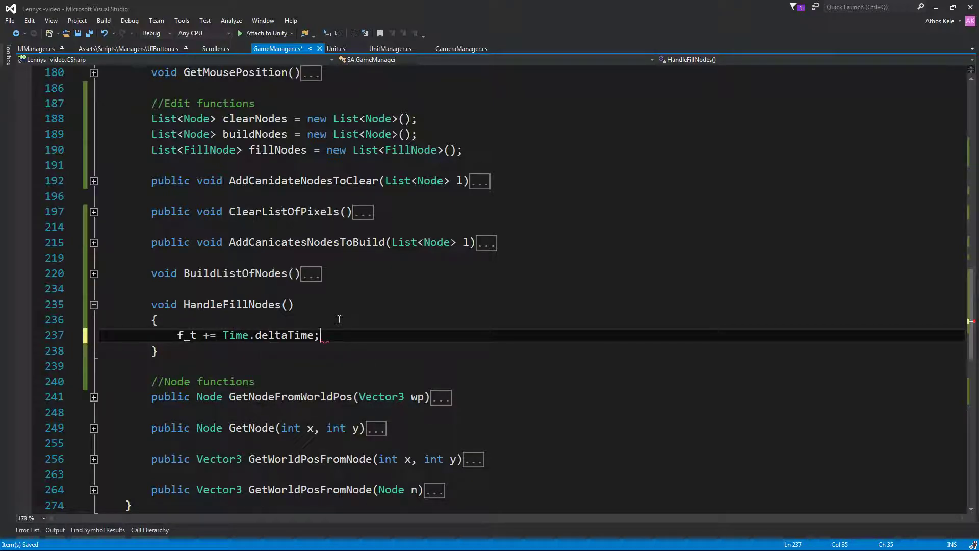
scroll(349, 282, "up", 3)
scroll(350, 296, "down", 3)
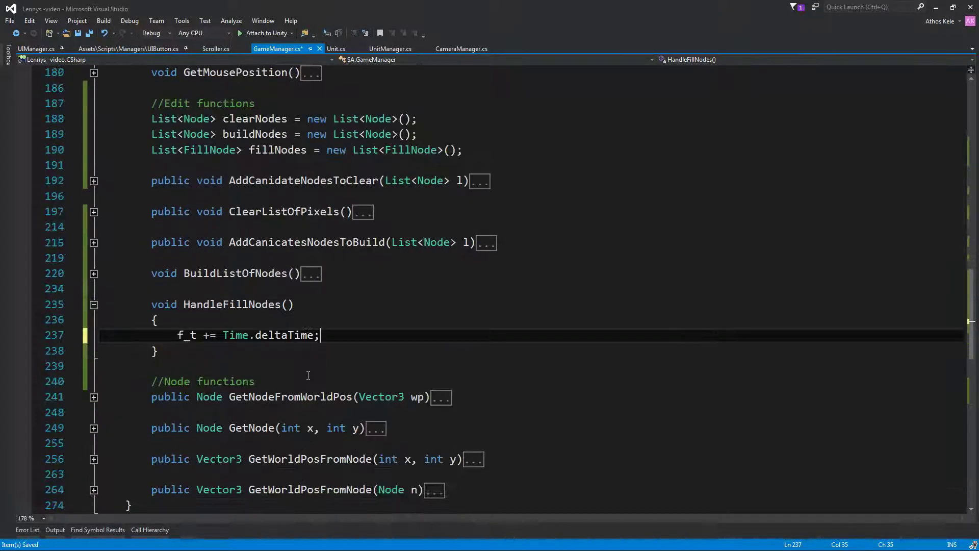
scroll(352, 321, "down", 1)
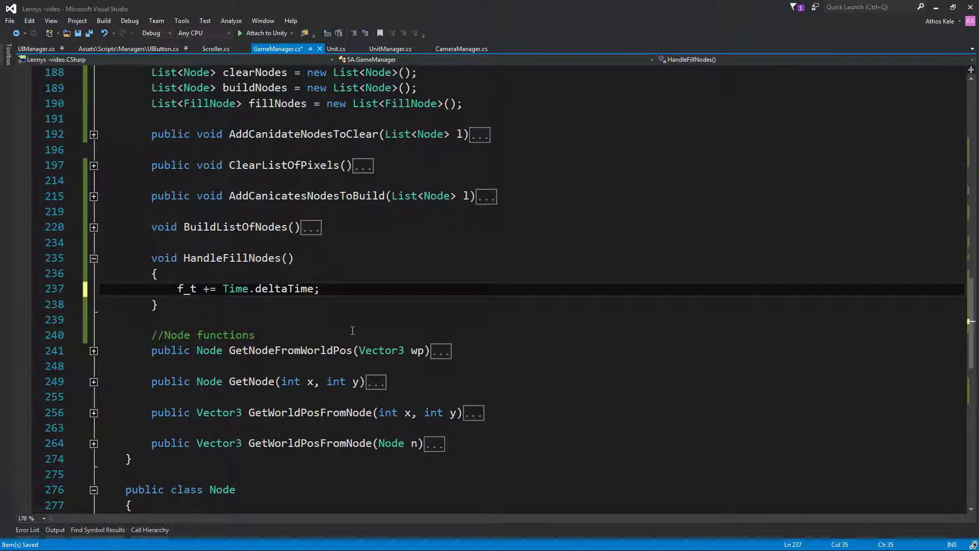
Add if (f_t > 0.05f) { f_t = 0; } else { return; } below the deltaTime line.
key("Return")
key("Return")
type("if(")
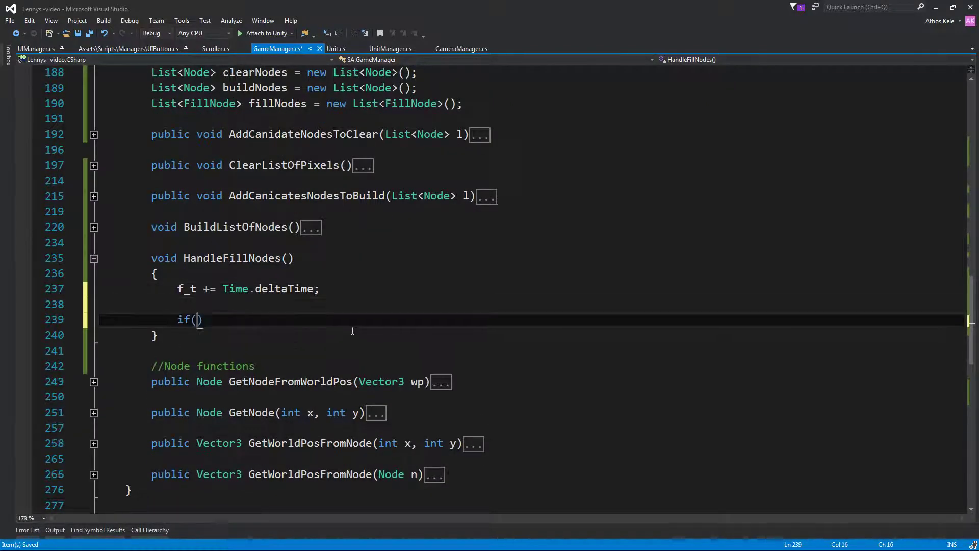
type("f_t > 0.05f")
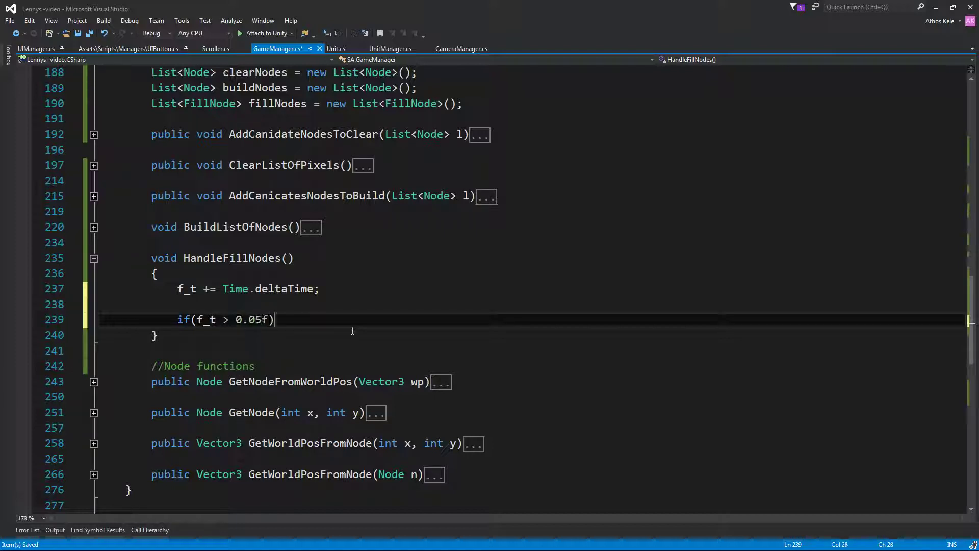
key("Return")
type("{")
key("Return")
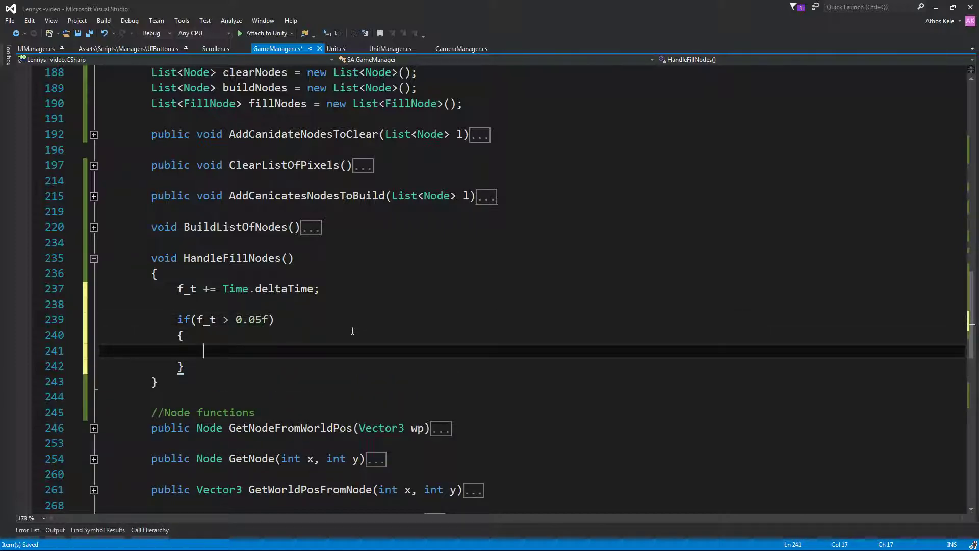
scroll(352, 331, "down", 2)
type("f")
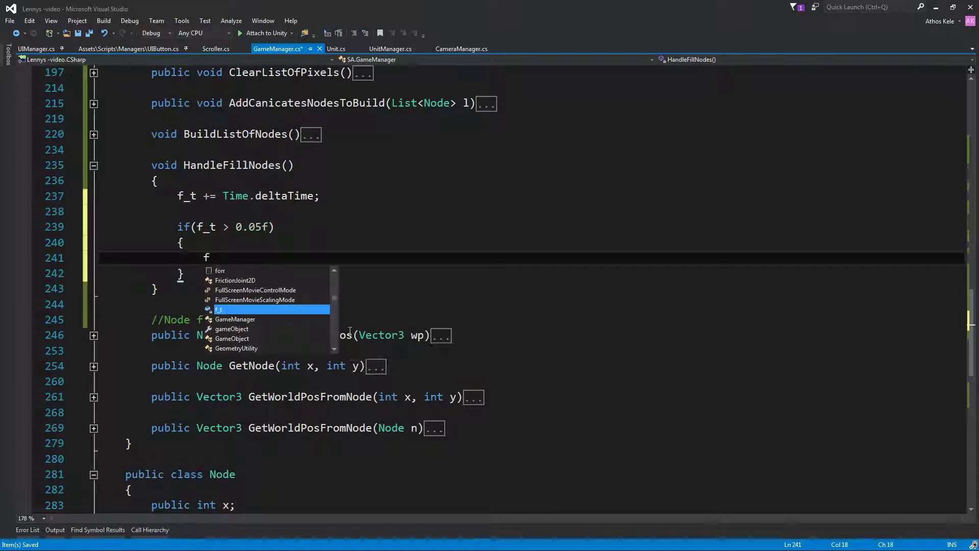
type("_t = 0")
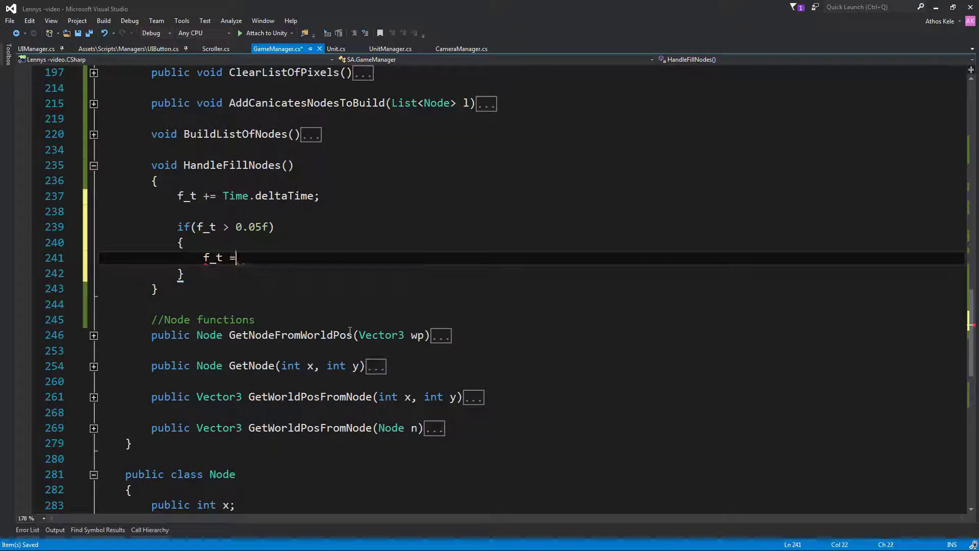
type(";")
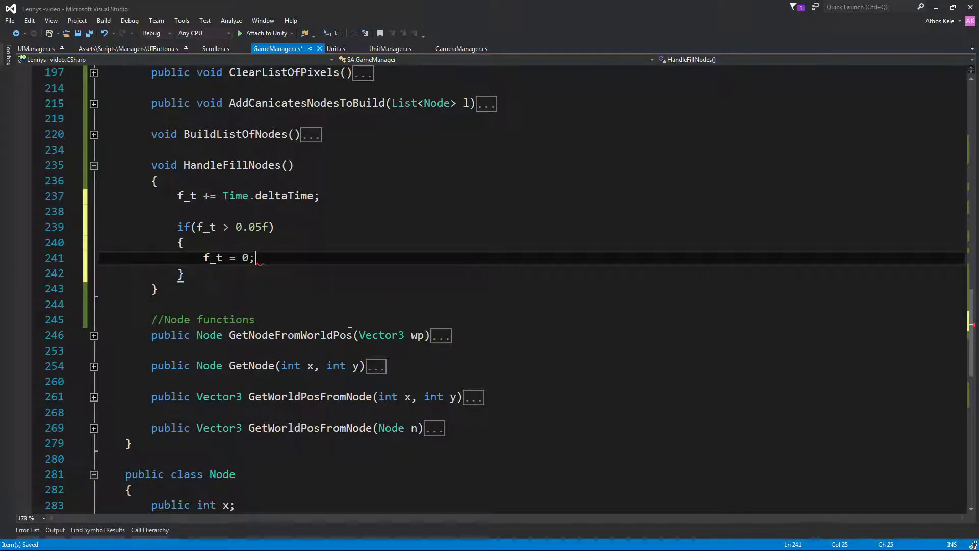
key("Down")
key("Return")
type("else {     r")
type("eturn")
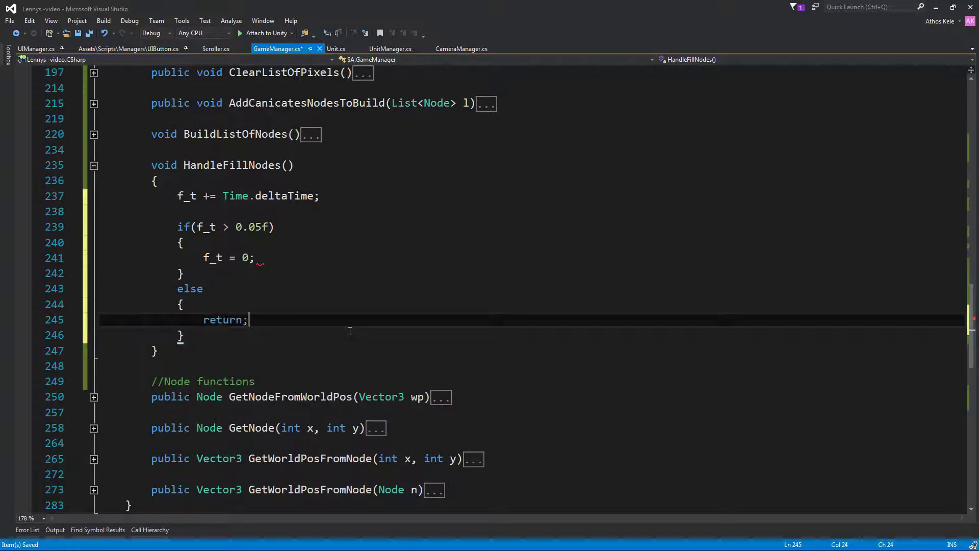
type(";")
key("Down")
key("Return")
key("Return")
key("Up")
key("Up")
key("Up")
key("Up")
key("Up")
key("Up")
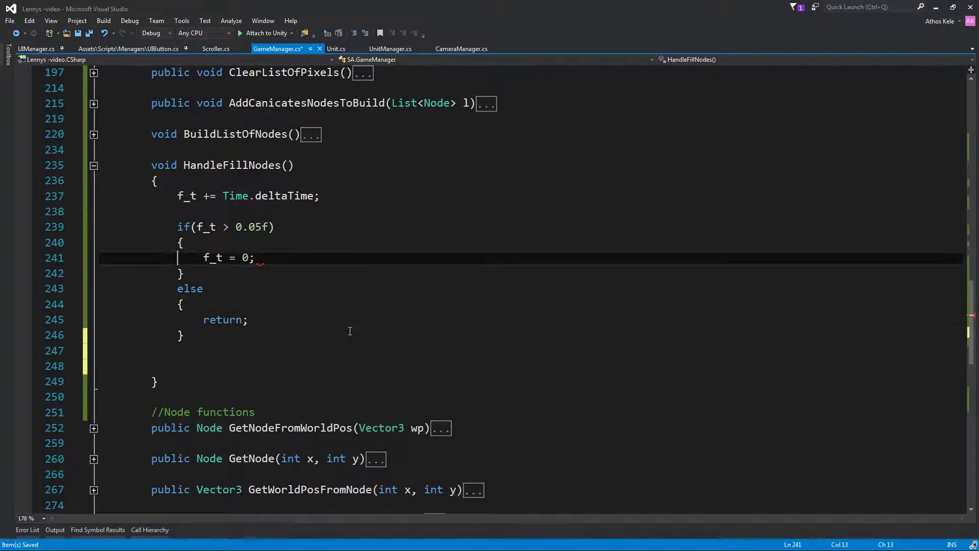
key("shift+Right")
key("shift+Right")
key("shift+Right")
key("shift+Right")
key("shift+Right")
key("shift+Right")
key("shift+Right")
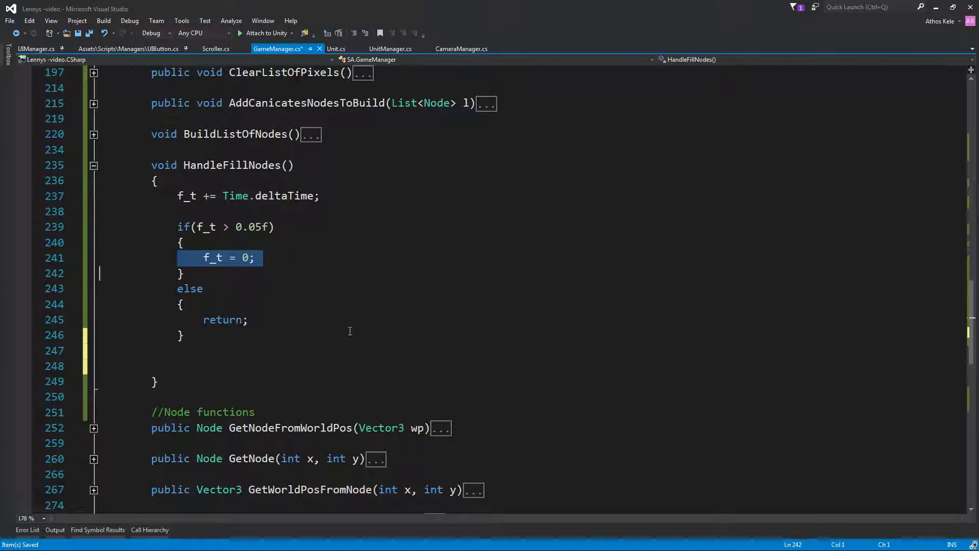
key("Down")
key("Down")
key("Down")
key("Down")
key("Down")
key("Down")
key("Up")
key("shift+Down")
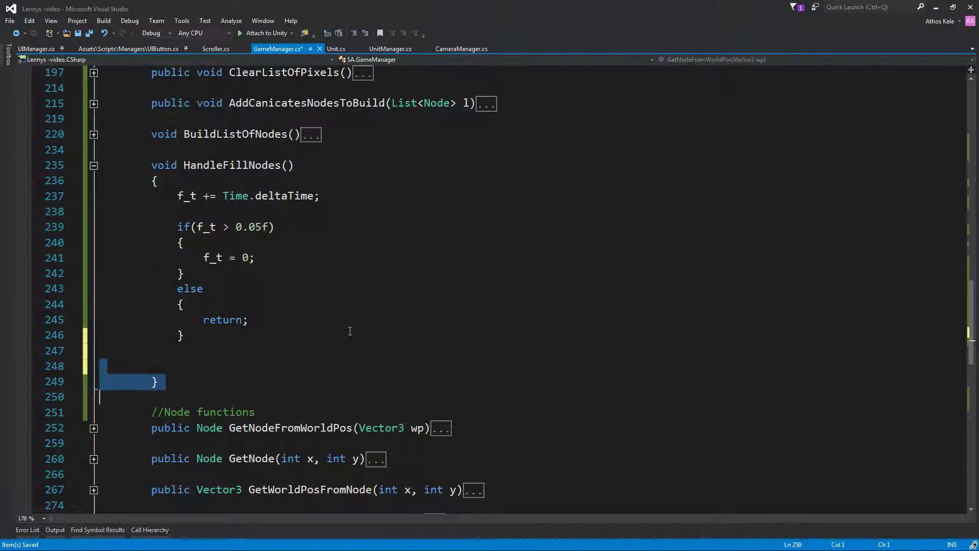
key("shift+Down")
key("shift+Down")
key("Up")
key("Up")
key("Up")
key("Down")
Add if (fillNodes.Count == 0) return; after the timer check.
key("Return")
key("Return")
key("Up")
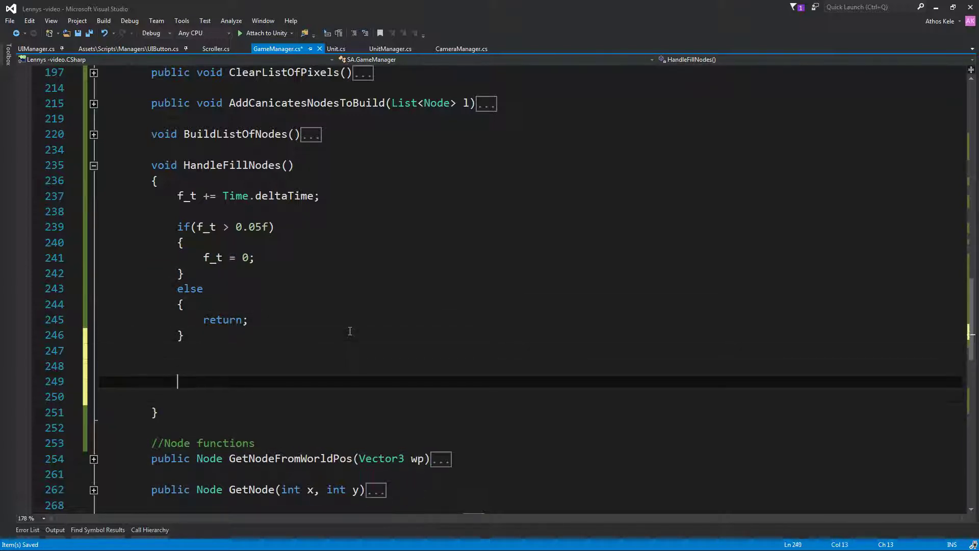
key("Up")
key("Tab")
key("Tab")
key("Tab")
type("if(")
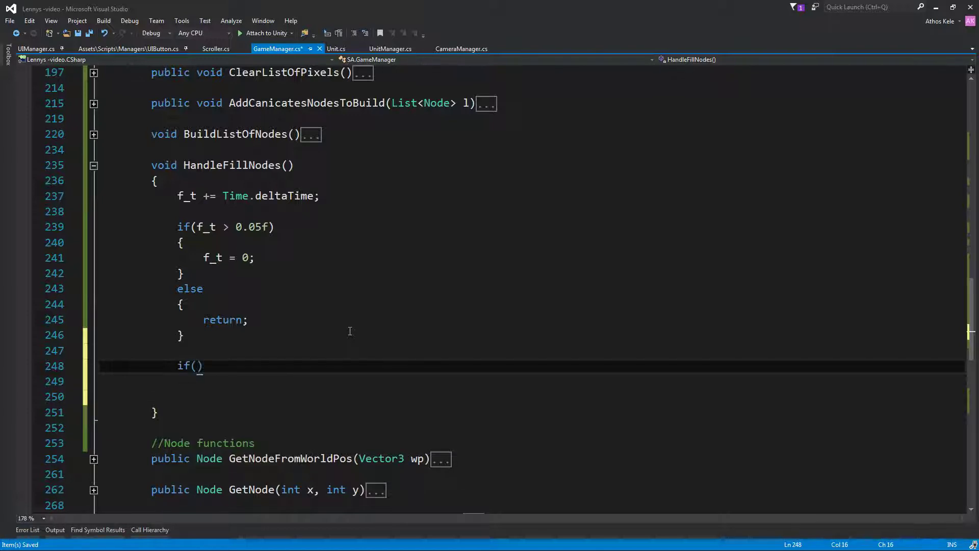
type("fil")
type("lNodes.c")
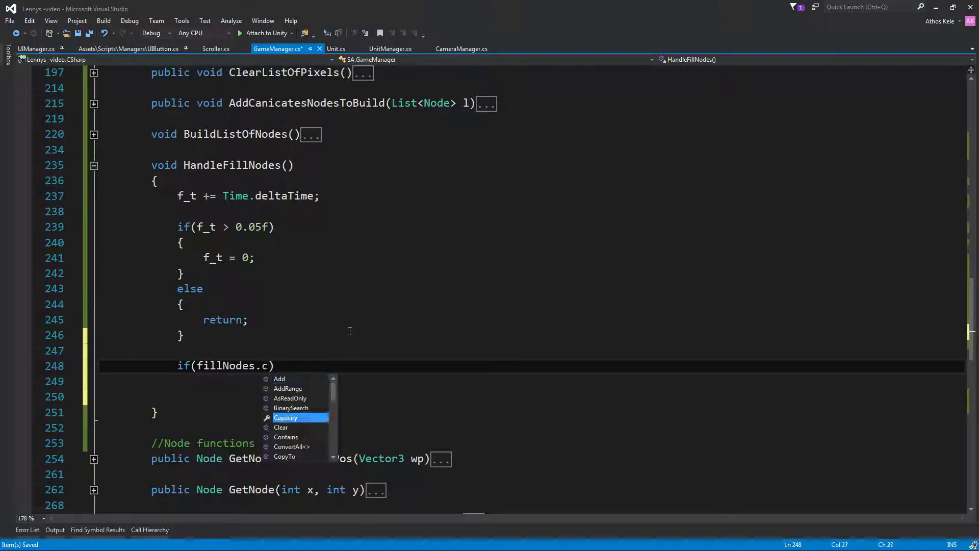
type("o")
key("Down")
key("Down")
key("Down")
type("== 0")
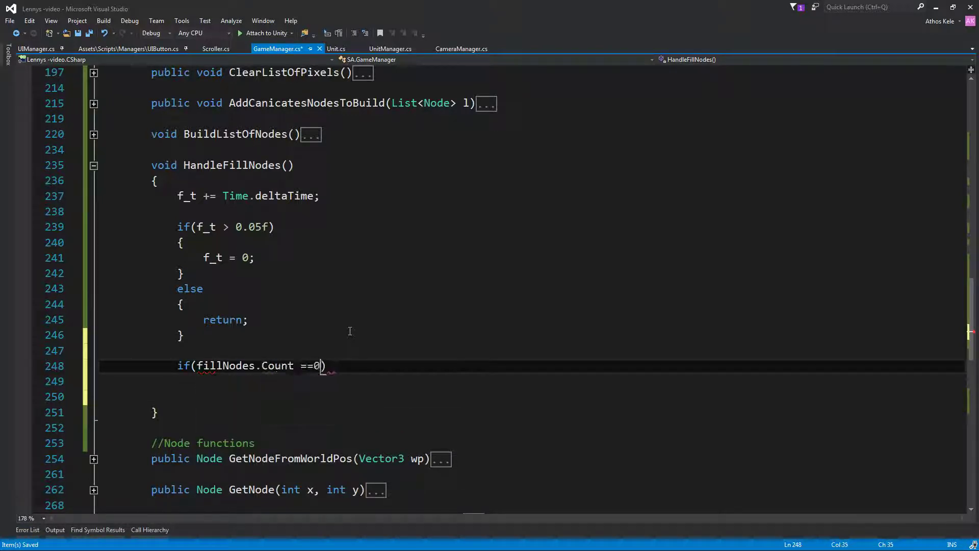
type(")")
key("Return")
Finish the empty-list check with return; and add a for loop over fillNodes.Count.
type("return;")
key("Return")
key("Return")
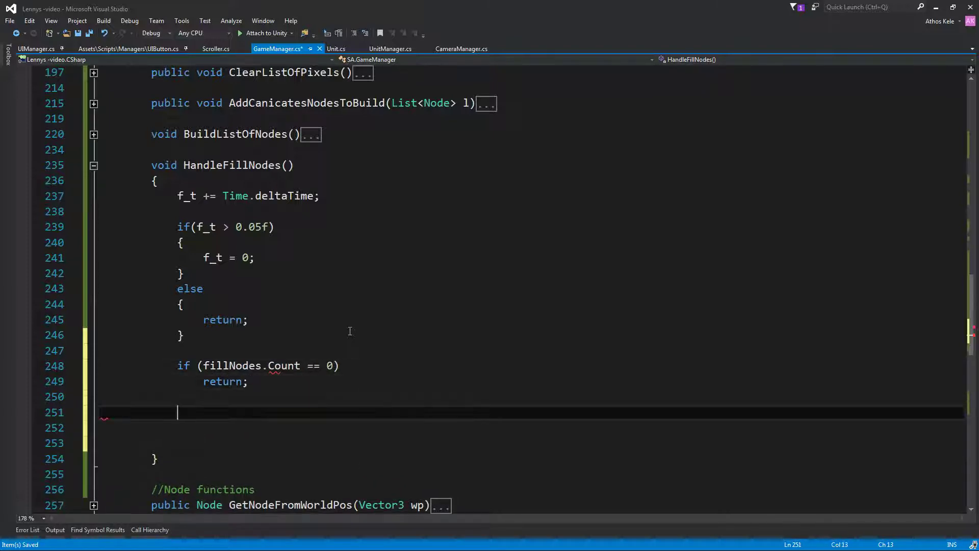
left_click(489, 355)
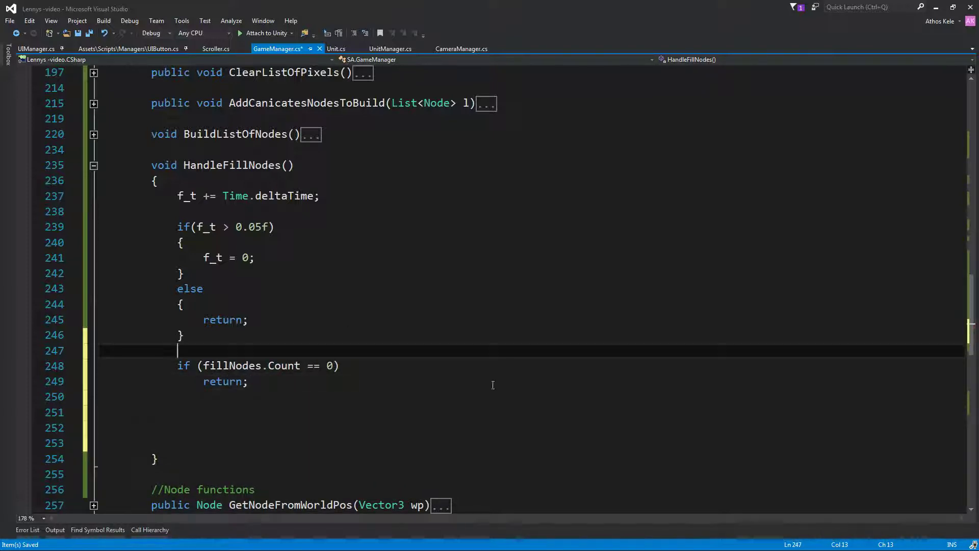
scroll(279, 368, "down", 1)
scroll(271, 378, "up", 1, "ctrl")
left_click(240, 411)
scroll(240, 410, "down", 3)
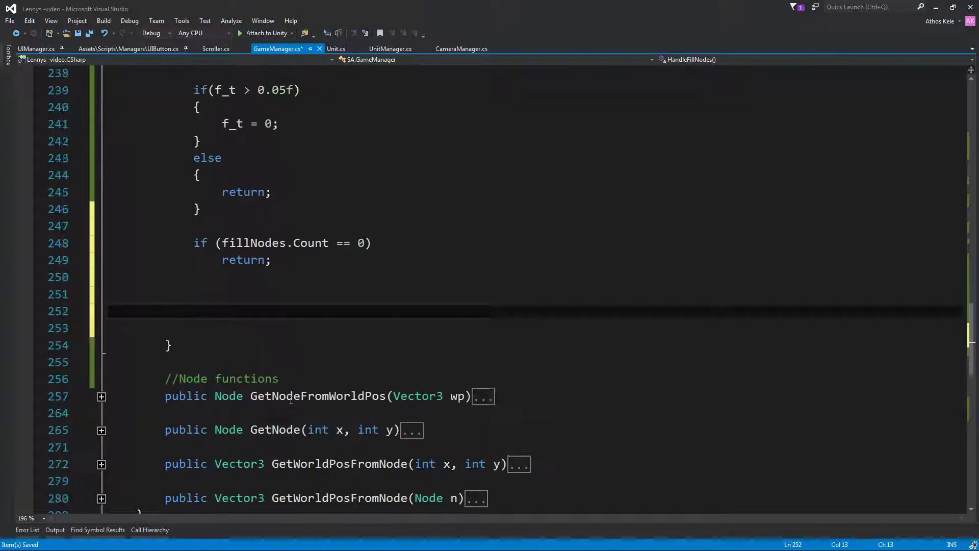
type("for")
key("Tab")
key("Tab")
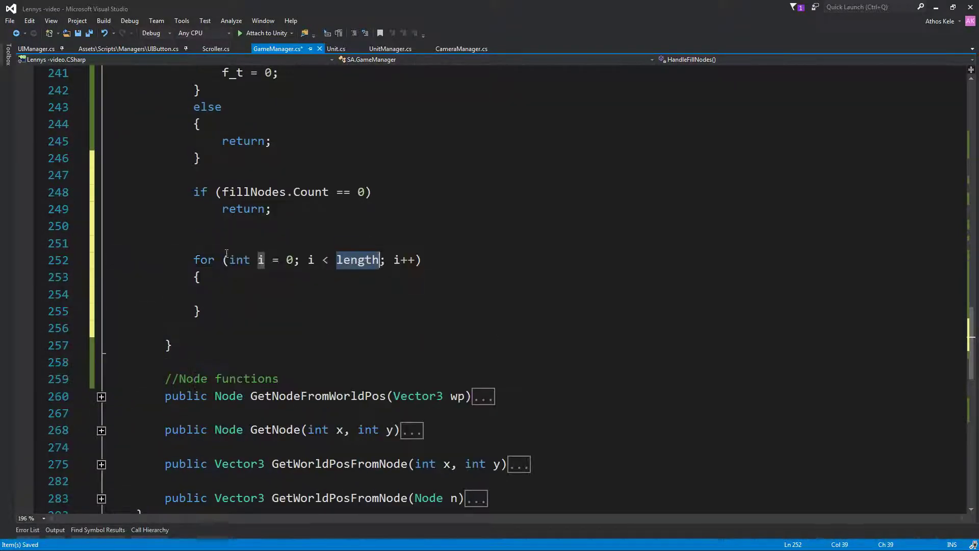
type("fi")
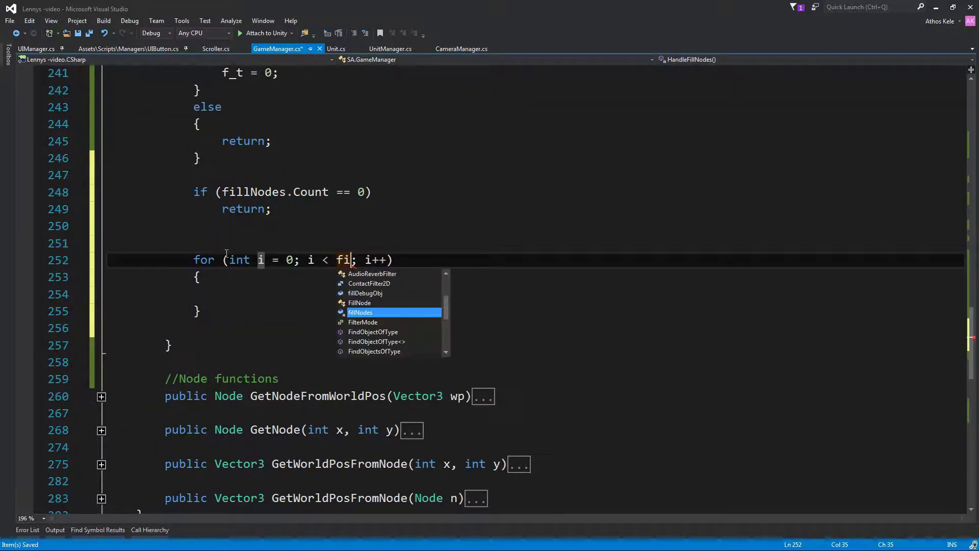
type("llNodes.cou")
key("Return")
key("Return")
type("F")
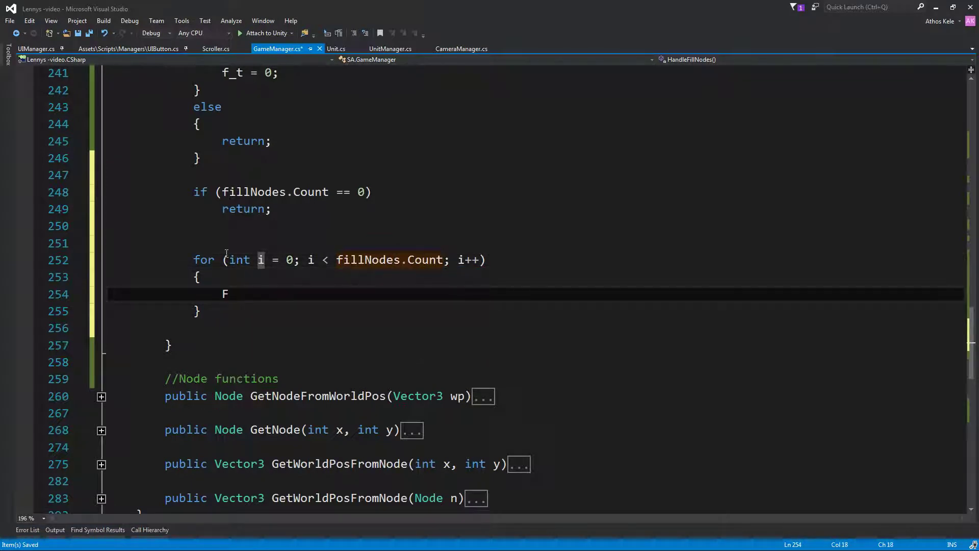
In the loop body, declare FillNode f = fillNodes[i]; and Node cn = GetNode(f.x, f.y);.
type("illNode")
type(" f = fillNodes[")
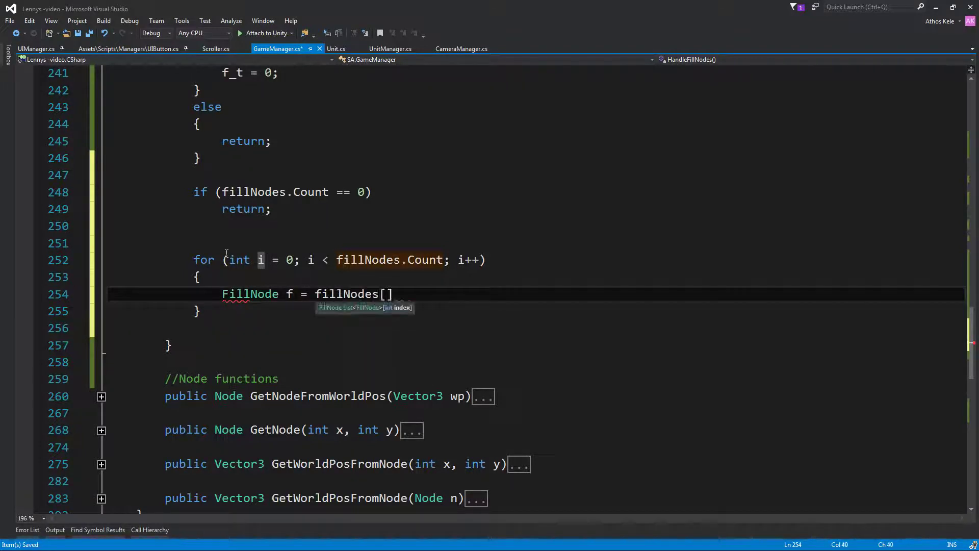
type("i];")
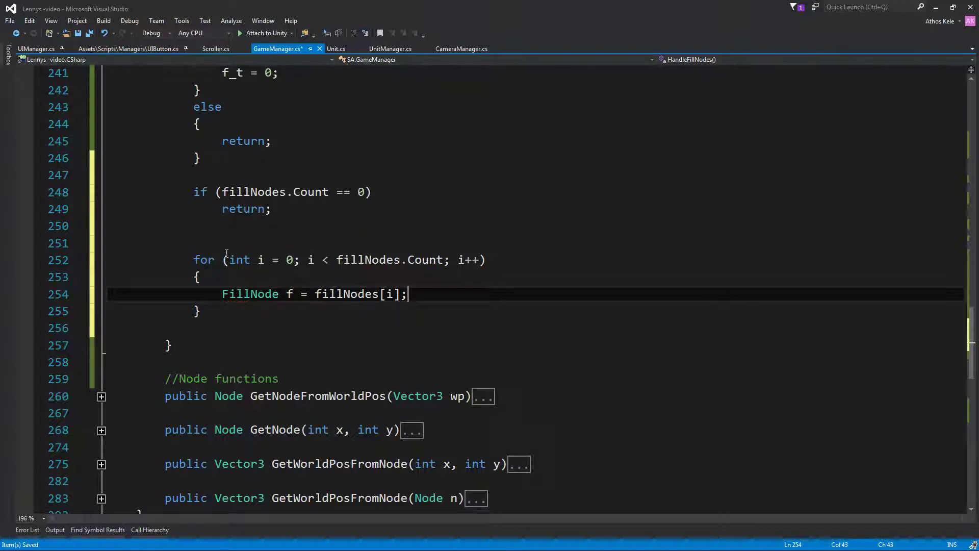
key("Return")
type("Node cn")
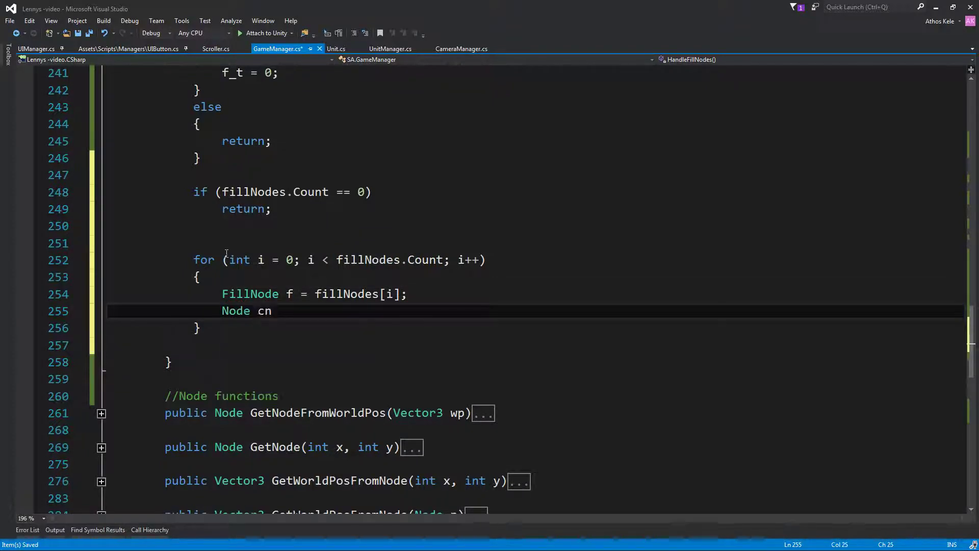
type(" = Get")
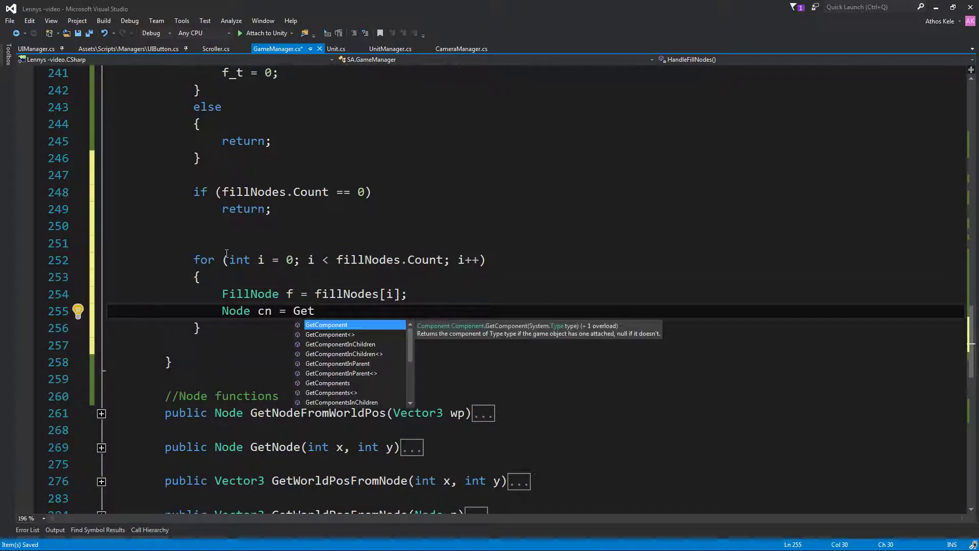
type("No")
type("de9f.")
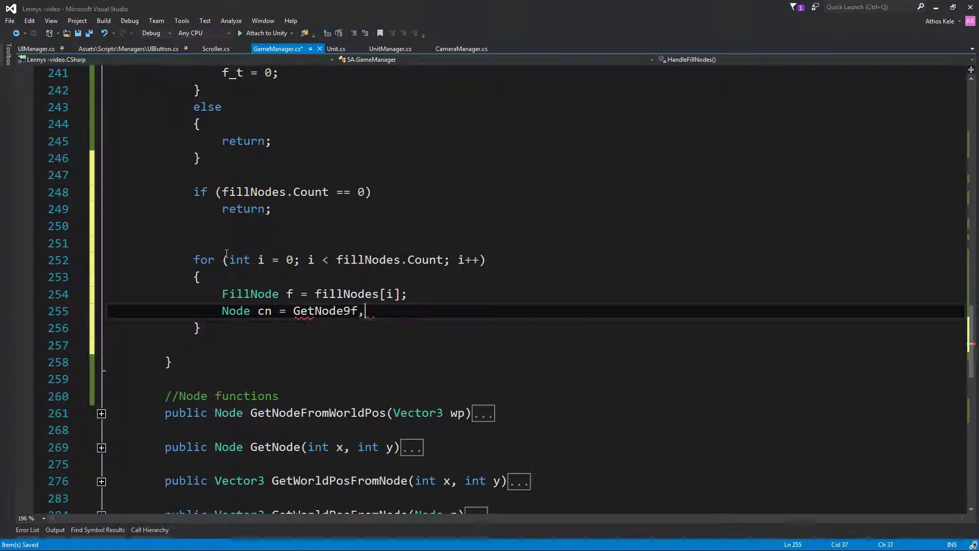
key("BackSpace")
key("BackSpace")
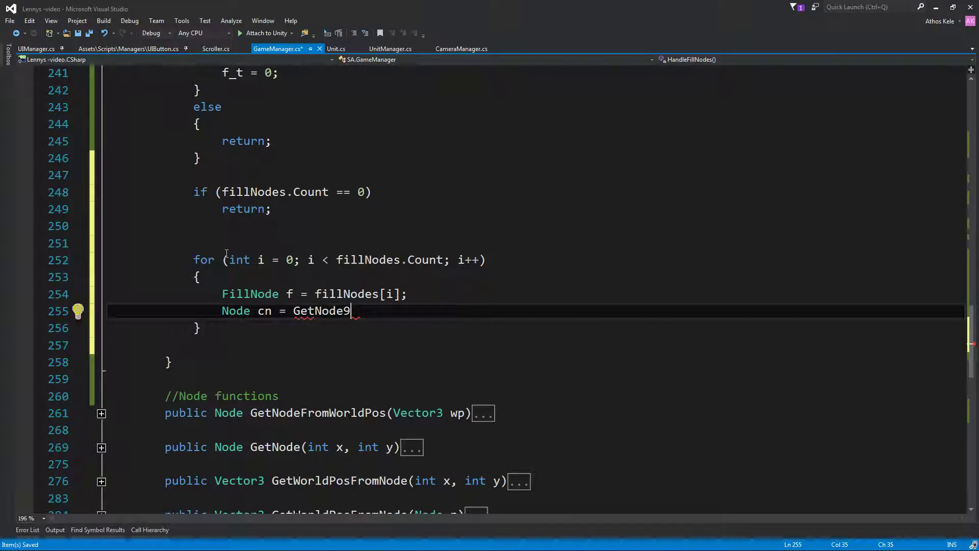
key("BackSpace")
type("(f.x")
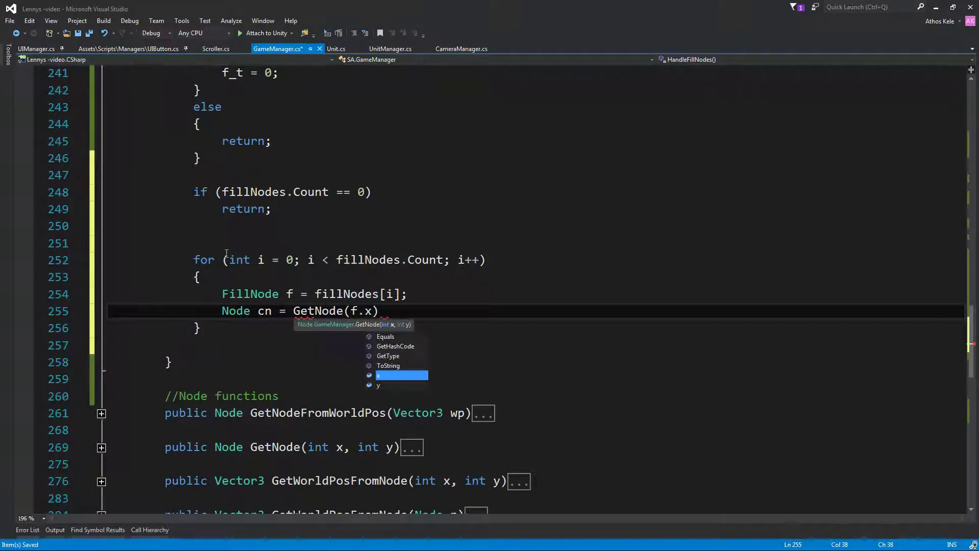
type(", f.y)")
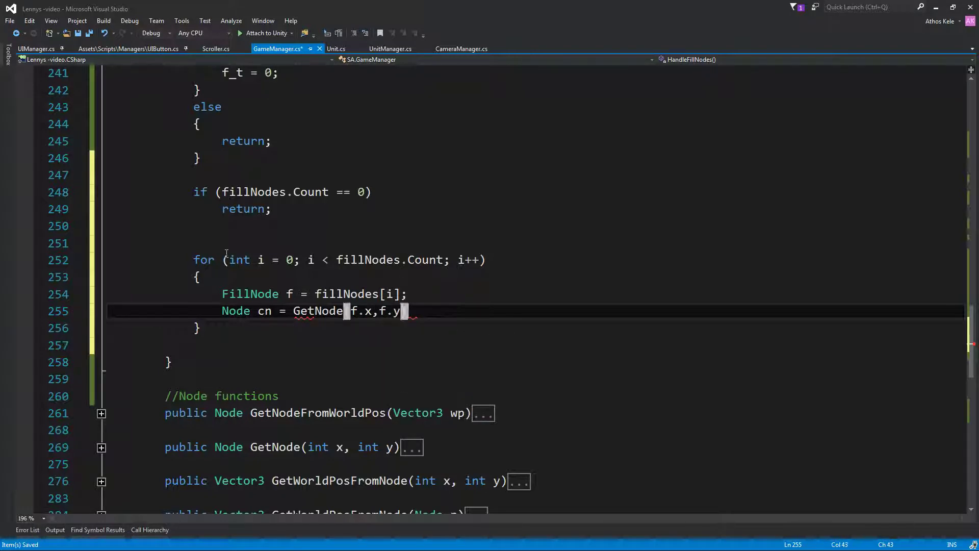
type(";")
key("Return")
key("Return")
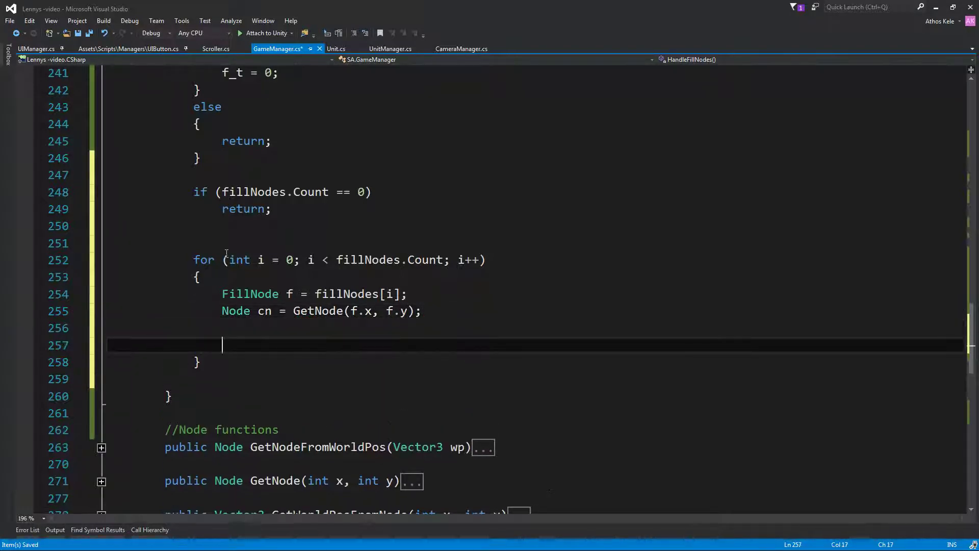
Add int _y = f.y; and the _y -= 1 adjustment line, then save GameManager.cs.
type("int _")
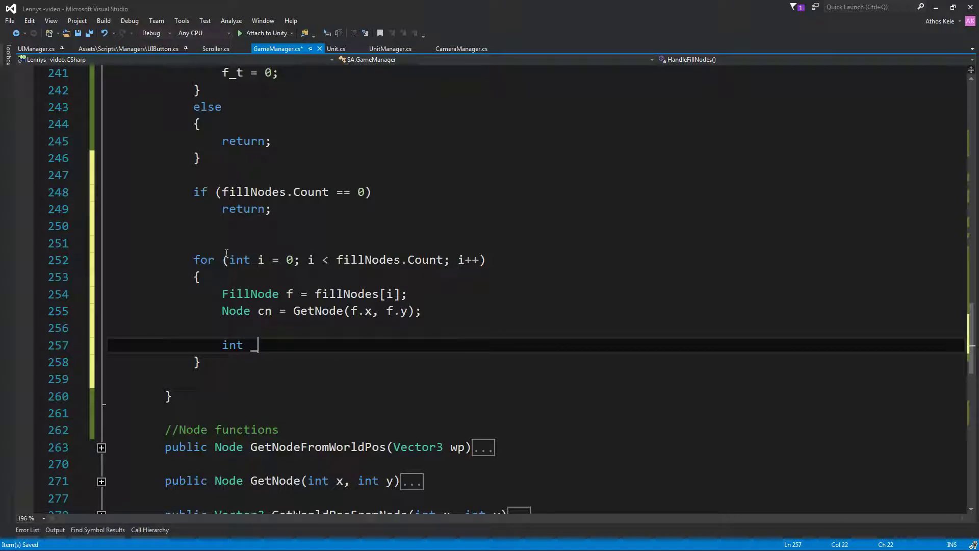
type("y = ")
type("f.y;")
key("Return")
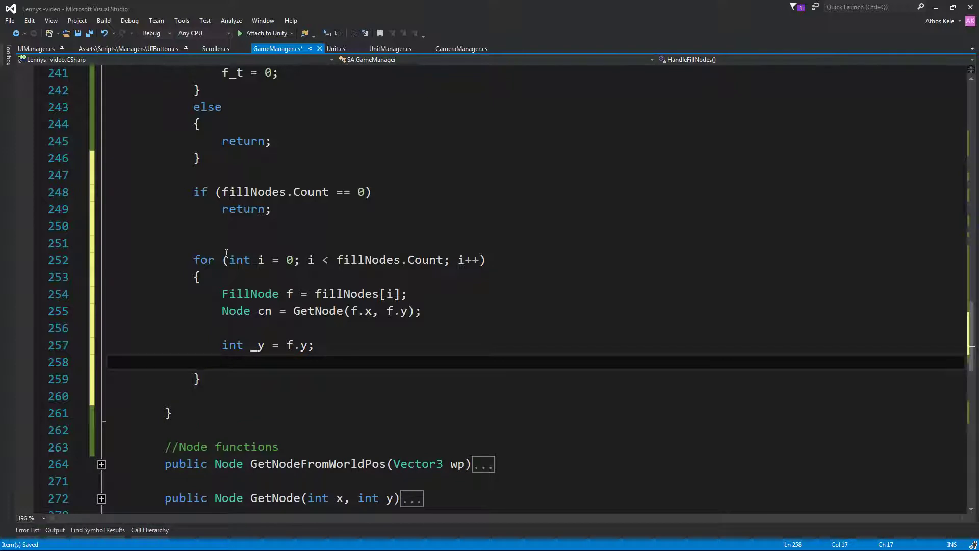
type("_y = f.y")
type(";")
key("ctrl+s")
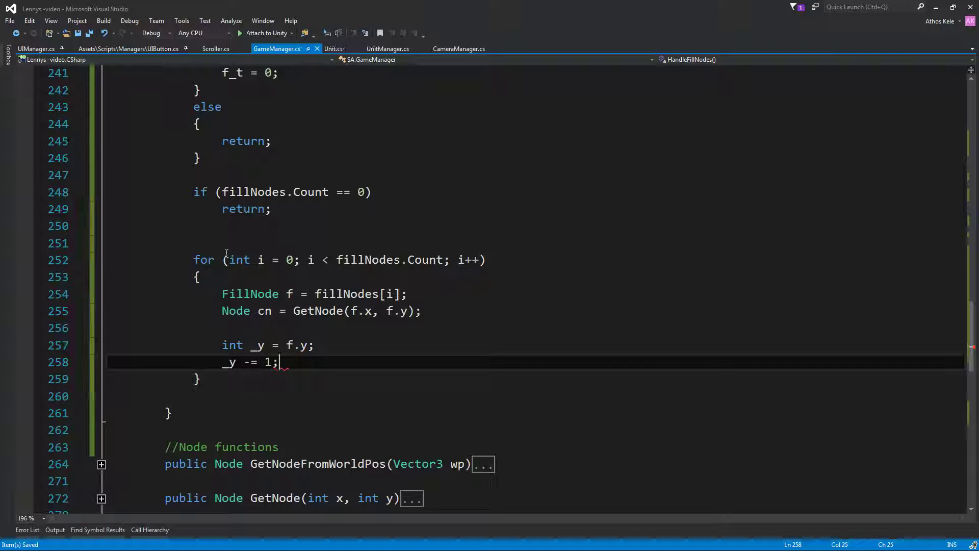
Fetch the neighbour below with Node d = GetNode(f.x, _y);.
scroll(226, 253, "down", 1)
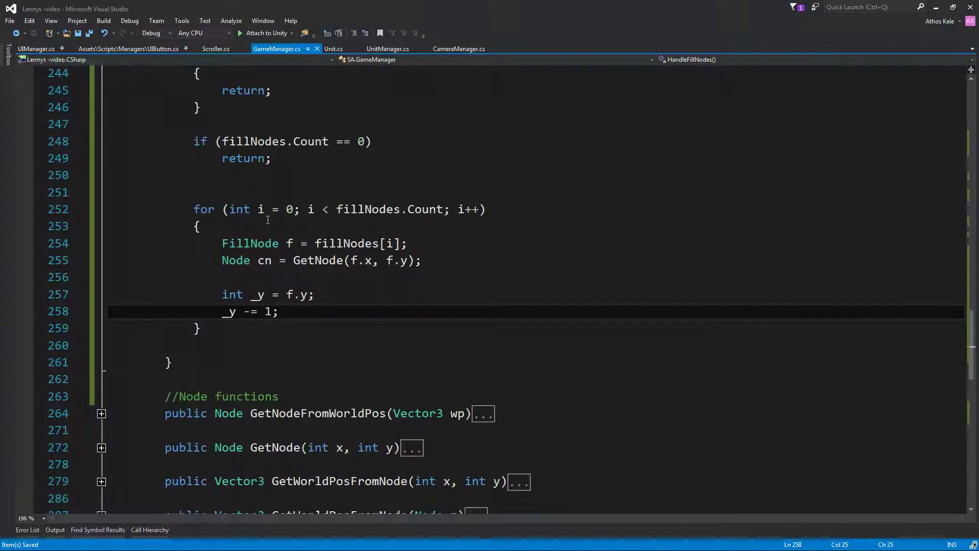
key("Return")
key("Return")
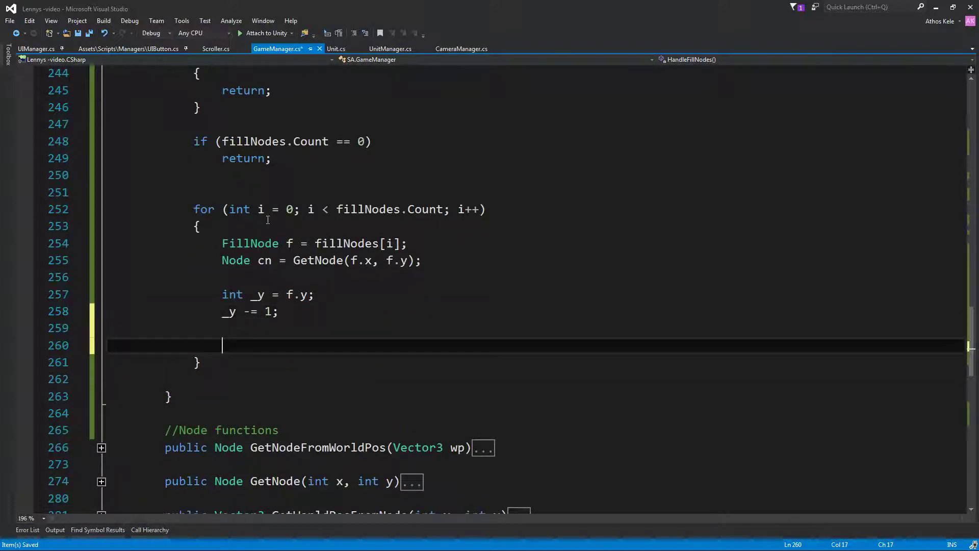
type("Node n  ")
type("= GEtn")
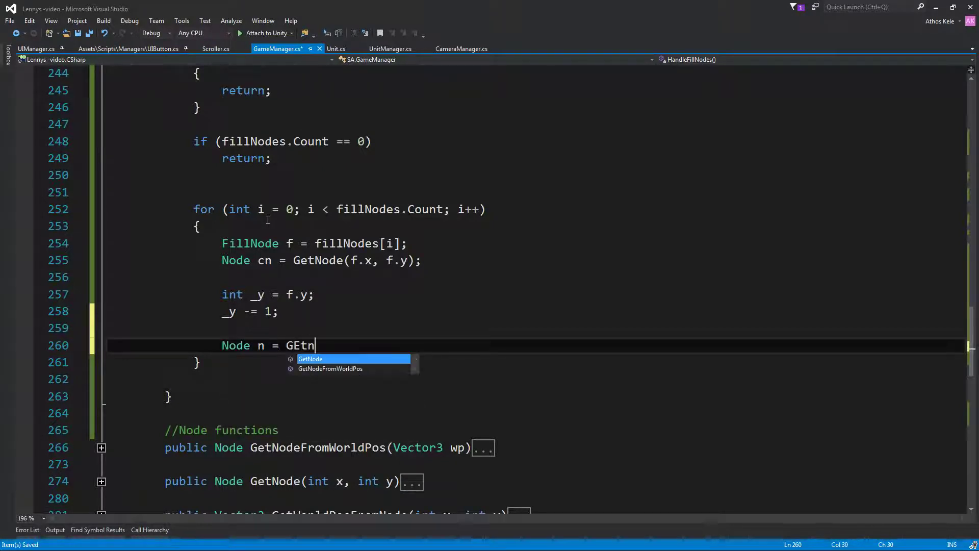
key("Tab")
type("(")
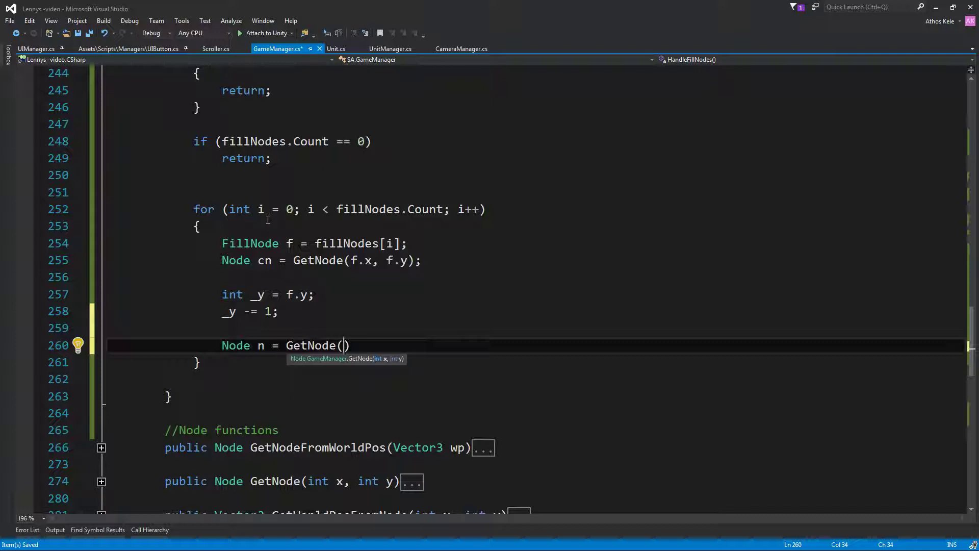
key("BackSpace")
key("BackSpace")
key("BackSpace")
key("BackSpace")
key("BackSpace")
key("BackSpace")
key("BackSpace")
key("BackSpace")
key("BackSpace")
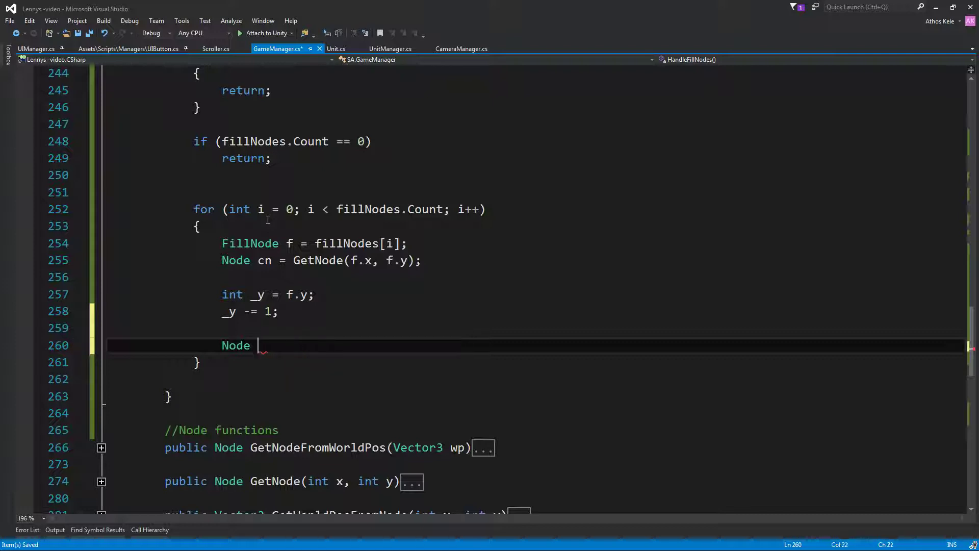
type("d = G")
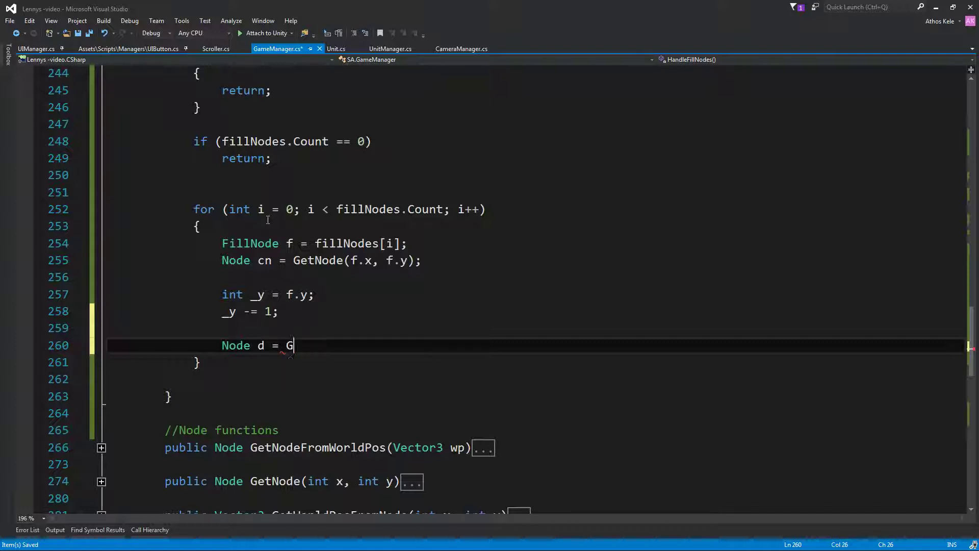
type("et")
key("Tab")
type("(")
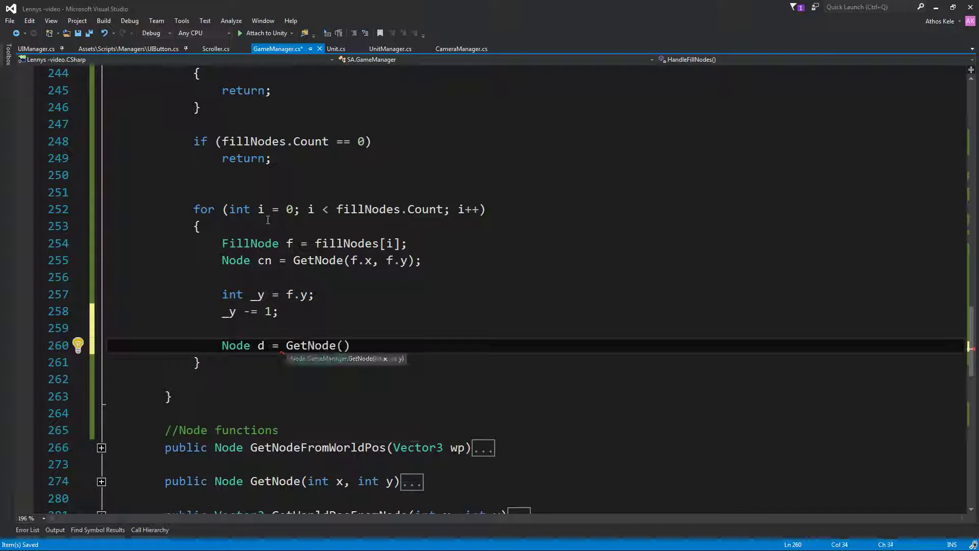
type("f.x")
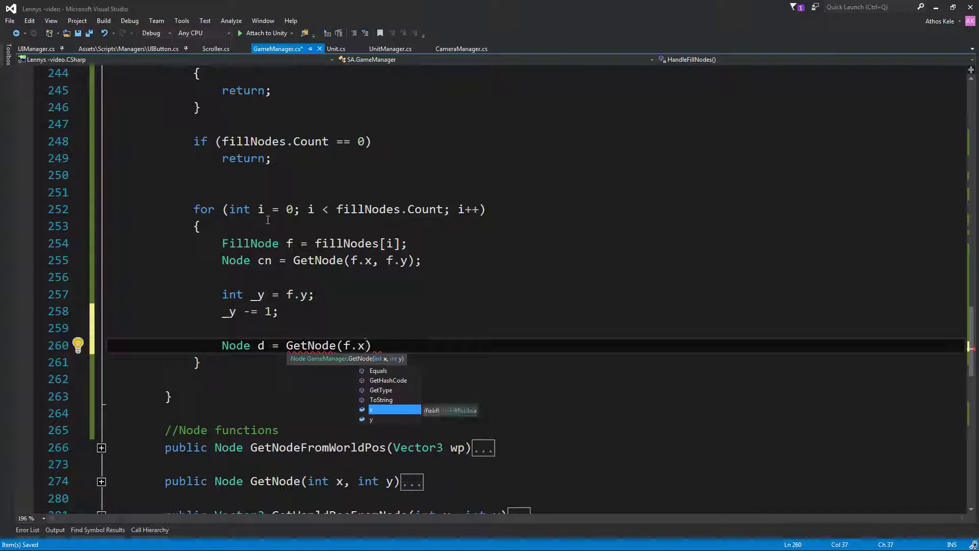
type(", _y)")
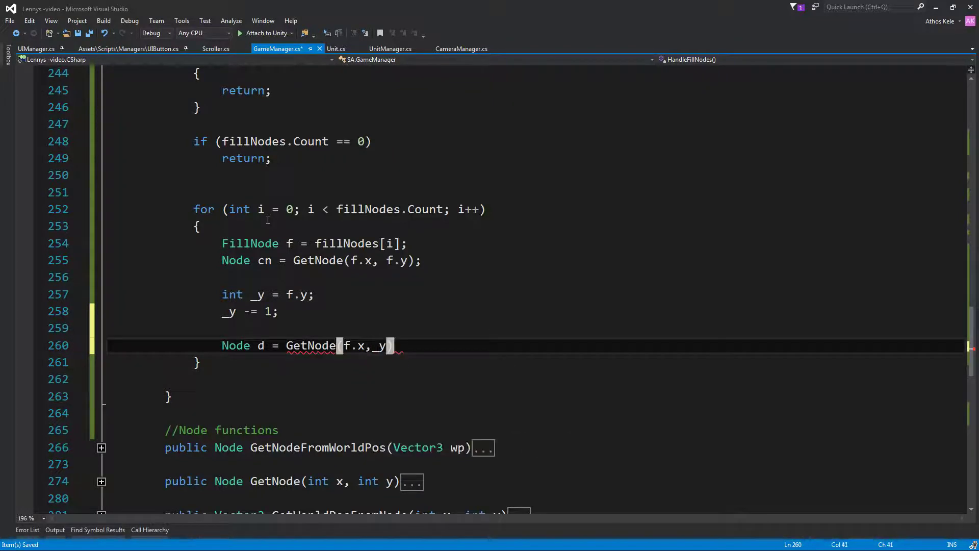
type(";")
key("Return")
key("Return")
Open an if (d.isEmpty) block with braces.
type("if")
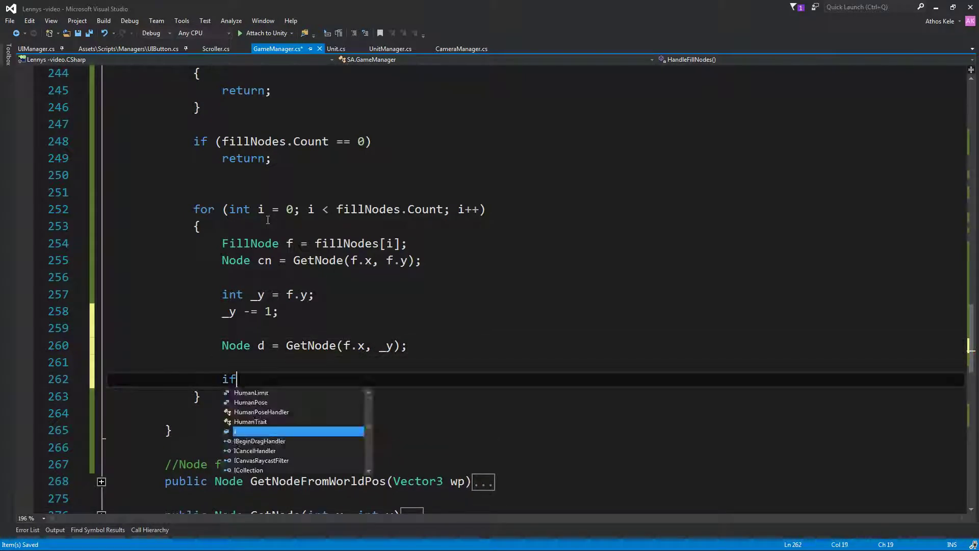
type("(d.")
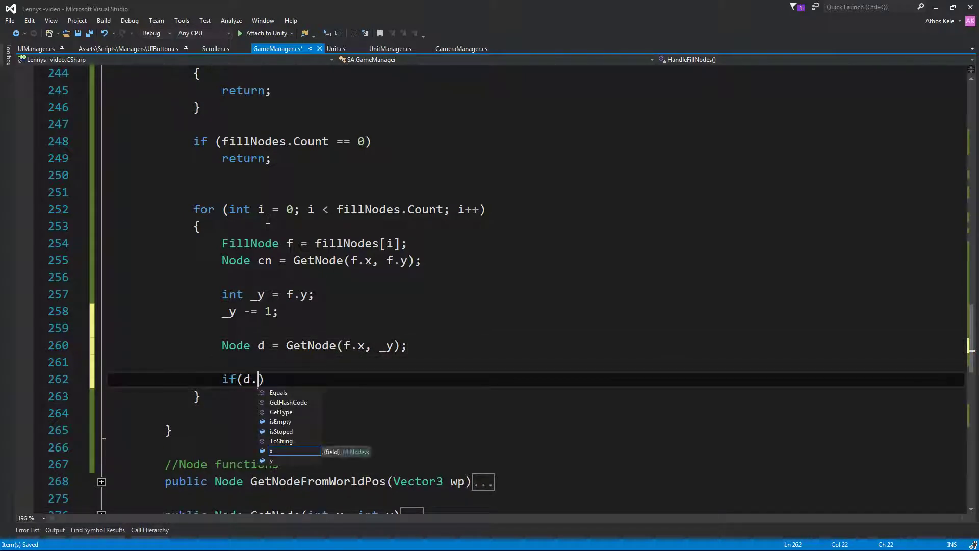
type("is")
key("Tab")
key("Return")
key("ctrl+z")
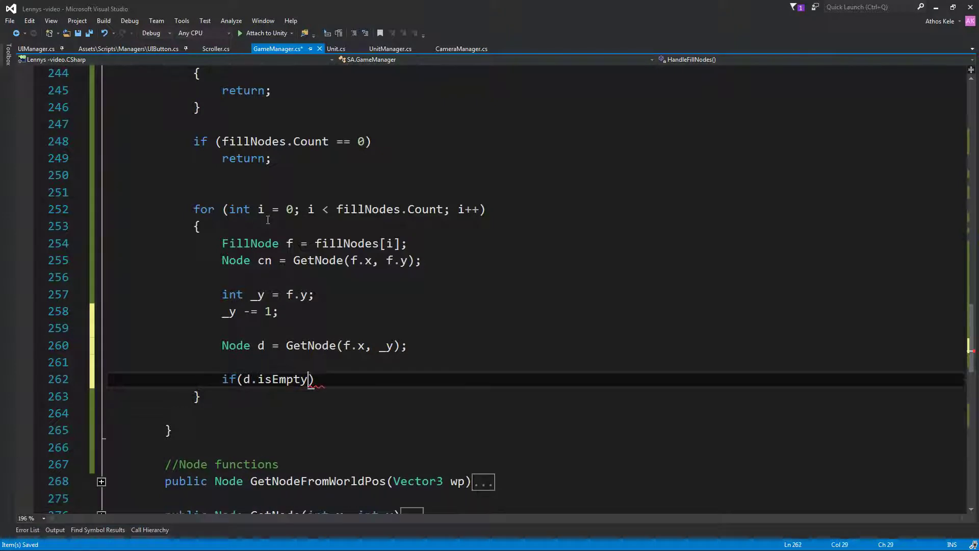
key("End")
key("Return")
type("{")
key("Return")
Inside the block, set d.isEmpty = false;.
type("n")
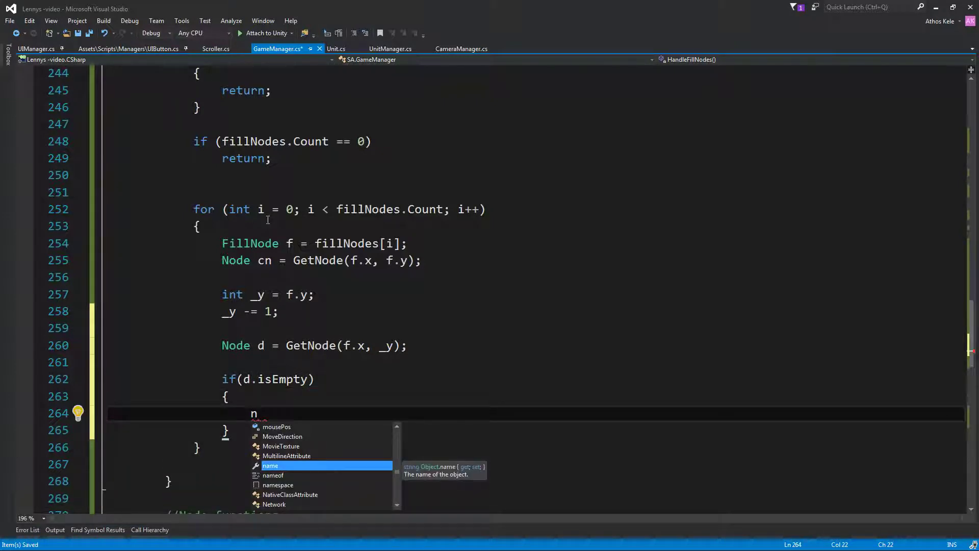
key("BackSpace")
type("d")
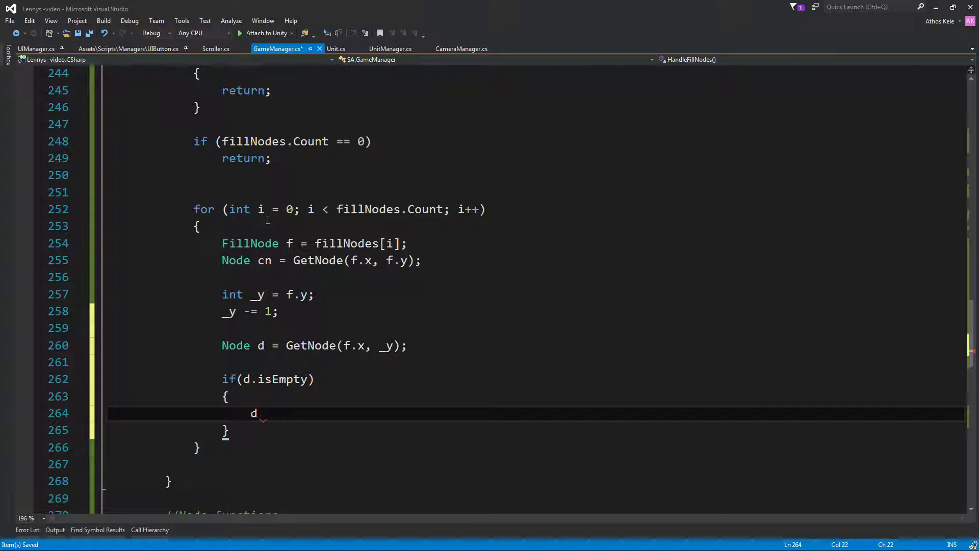
type(",is.is")
key("Tab")
type("= ")
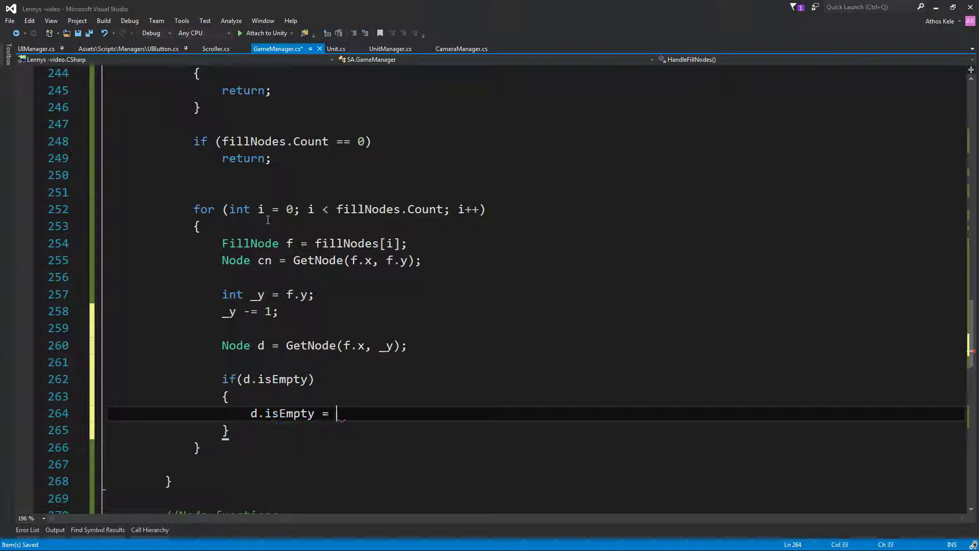
type("false;")
key("Return")
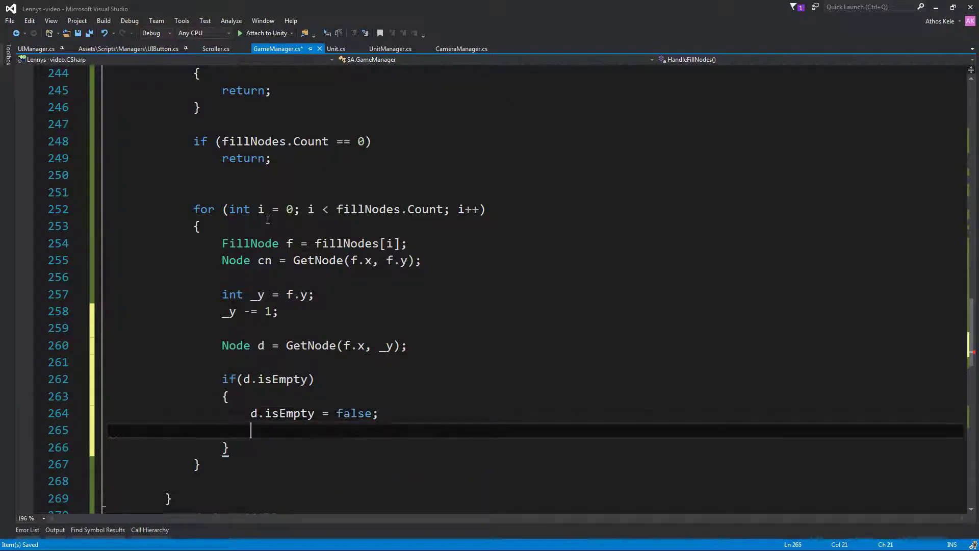
Call textureInstance.SetPixel(d.x, d.y) to paint the neighbour's pixel.
type("te")
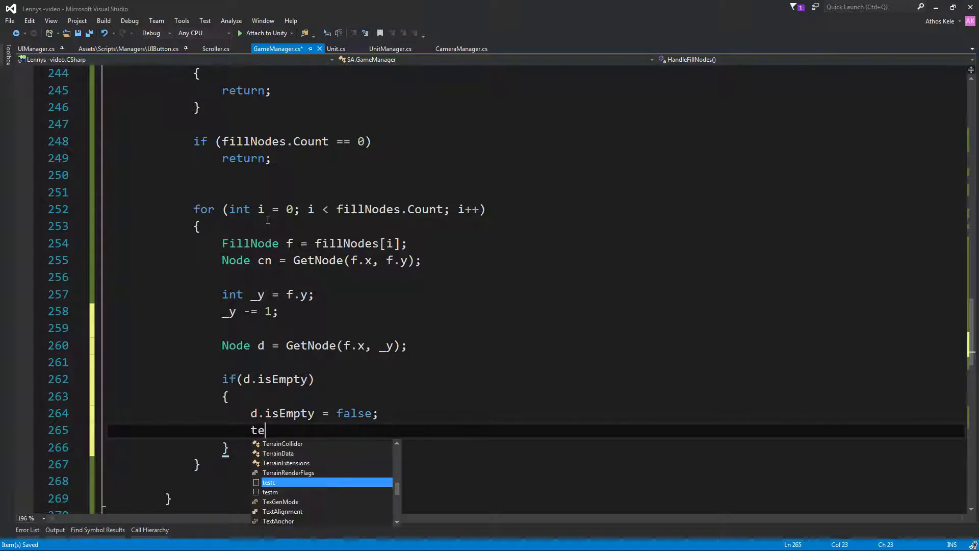
type("xt")
key("Tab")
type(".set")
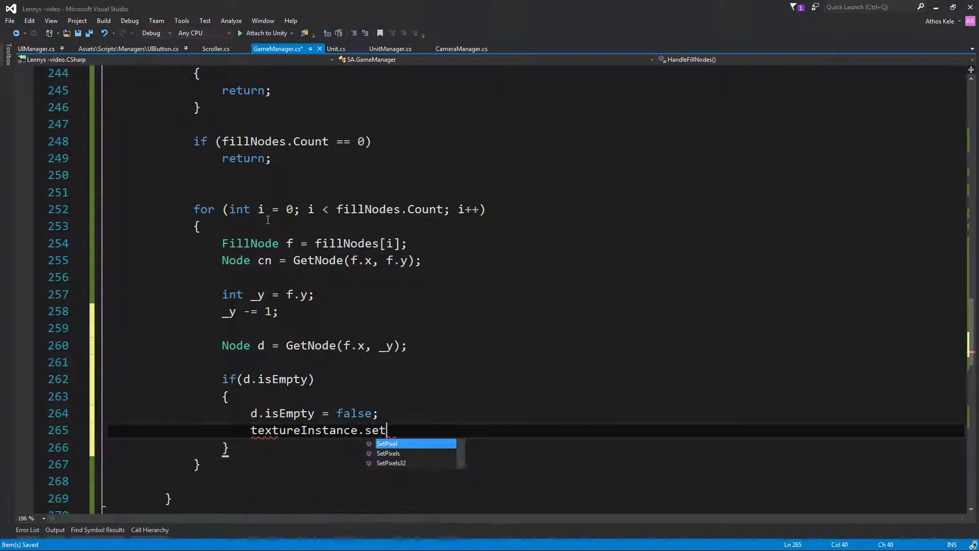
key("Tab")
type("(n")
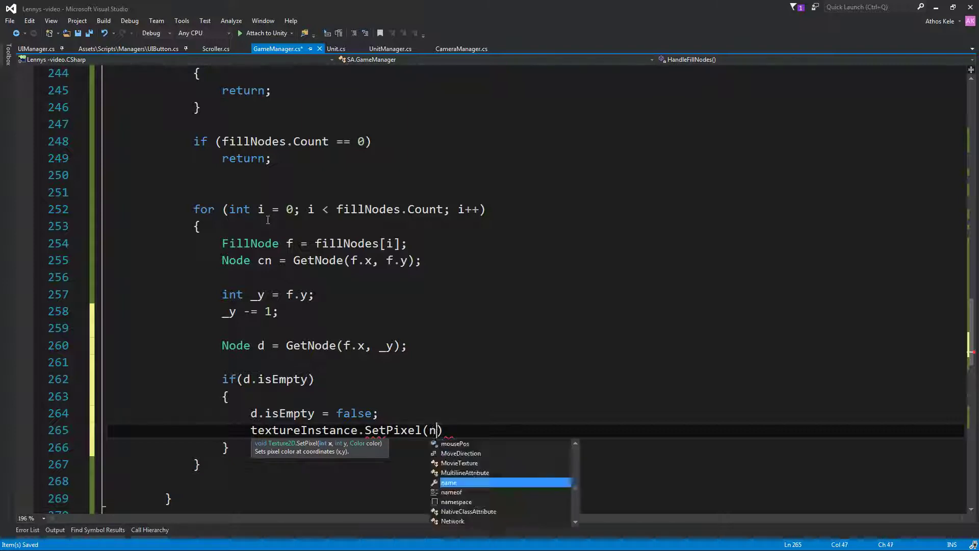
type("d.x")
key("BackSpace")
key("BackSpace")
key("BackSpace")
key("BackSpace")
type("d.")
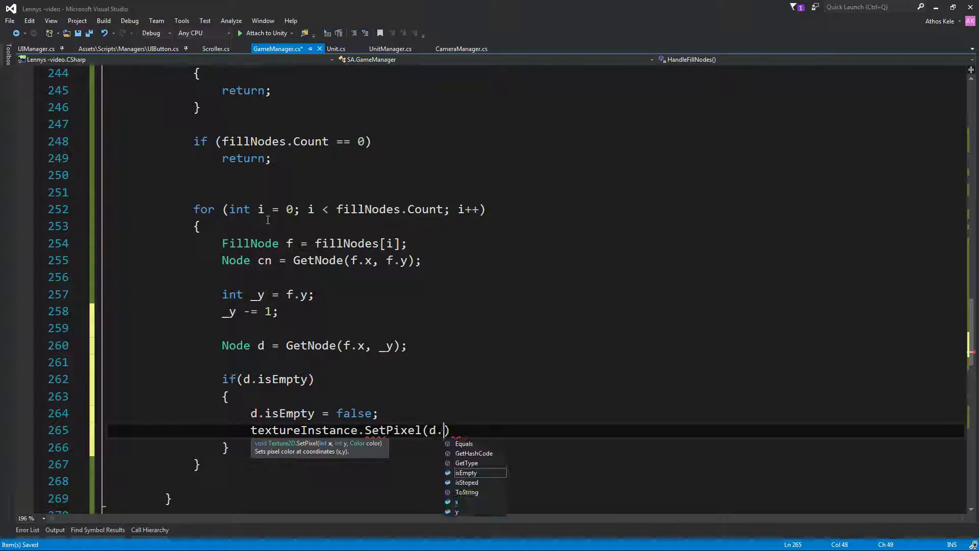
type("x,d")
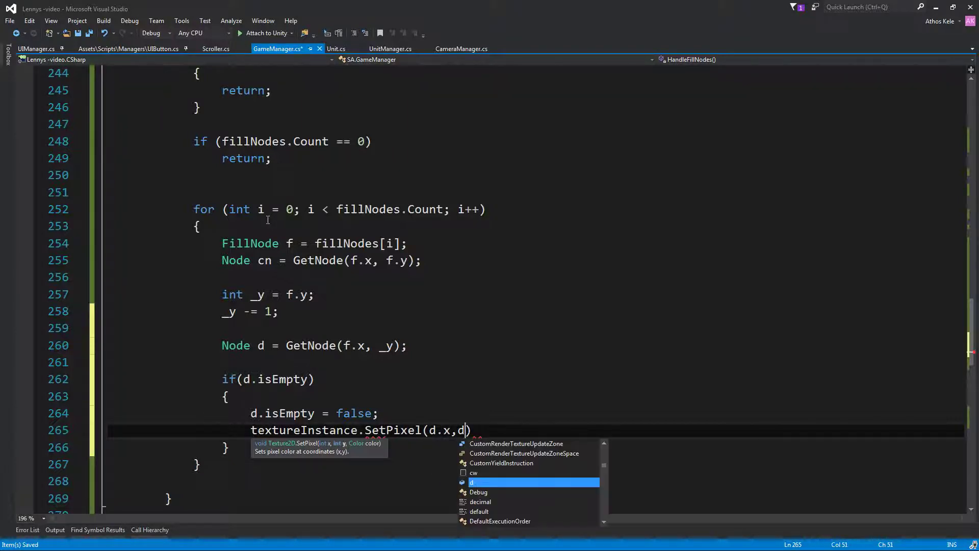
type(".y")
key("Escape")
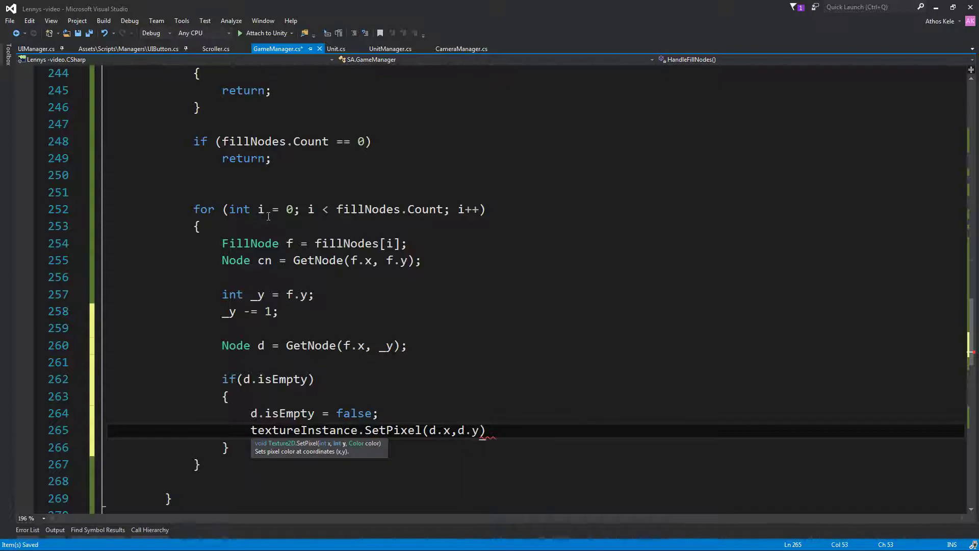
Below buildColor, declare public Color fillColor = Color.cyan using the IntelliSense colour list.
scroll(300, 310, "up", 6)
scroll(301, 310, "up", 3)
scroll(301, 309, "up", 5)
scroll(301, 309, "up", 3)
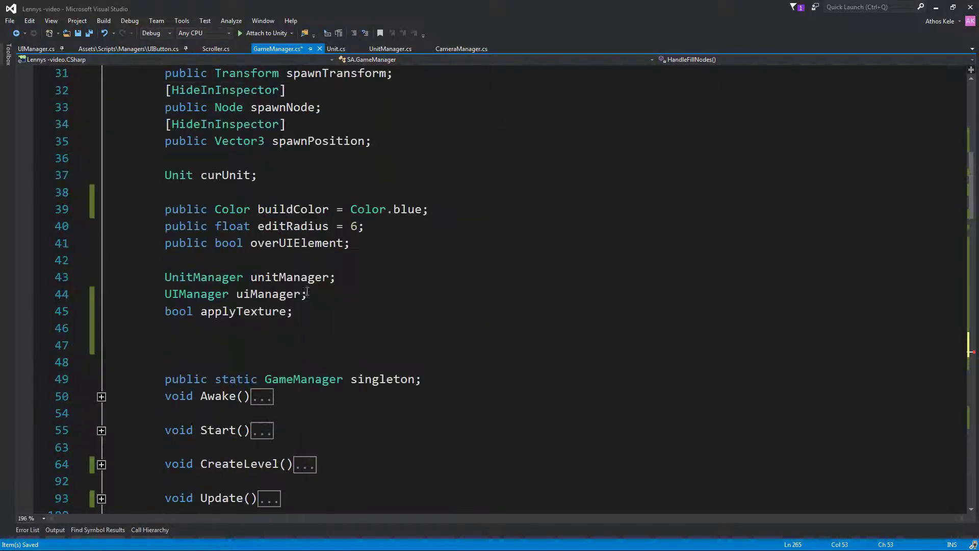
scroll(332, 286, "up", 3)
scroll(332, 286, "up", 2)
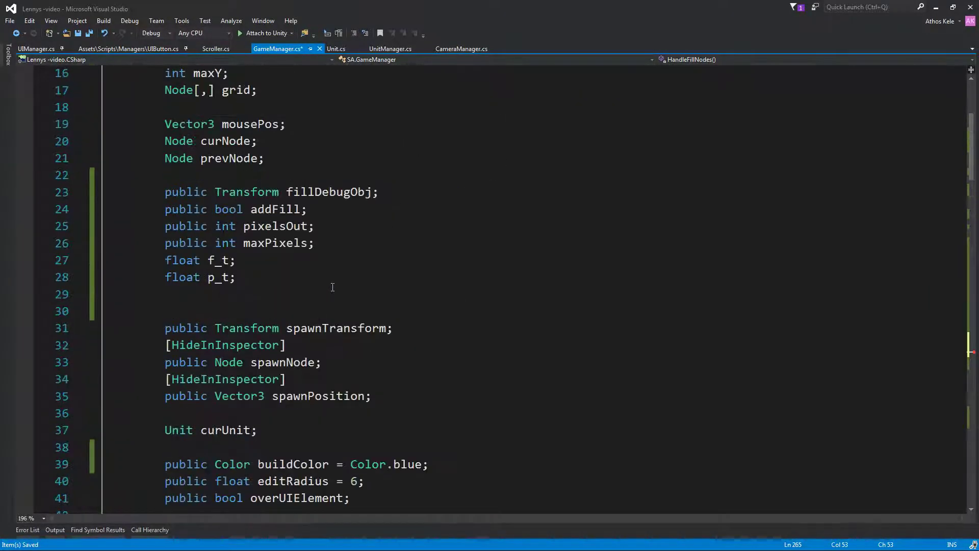
scroll(332, 286, "down", 3)
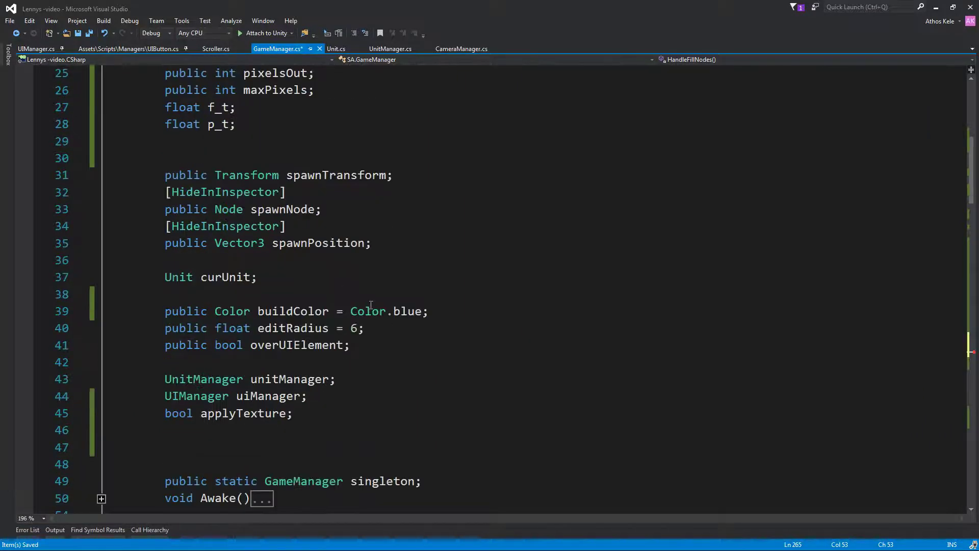
left_click(457, 313)
key("Return")
type("public ")
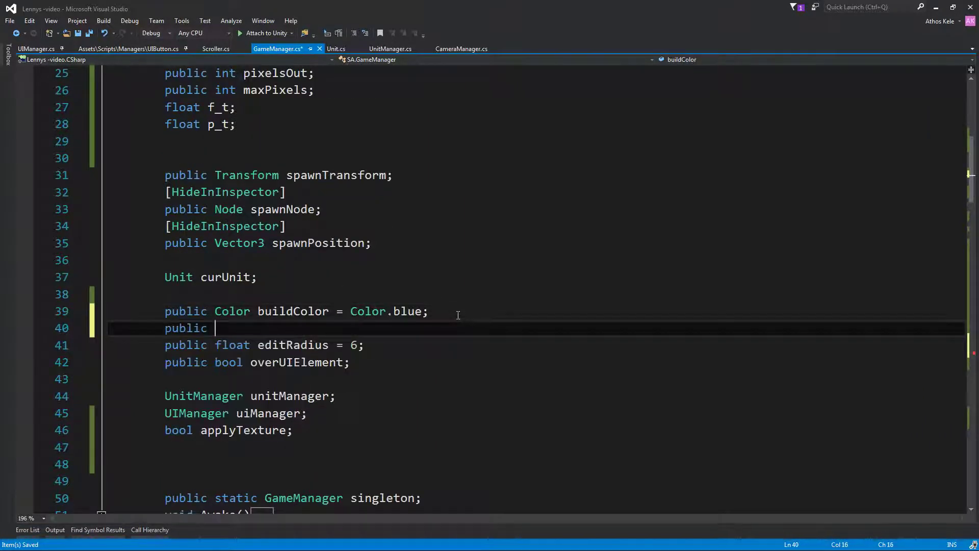
type("COlor ")
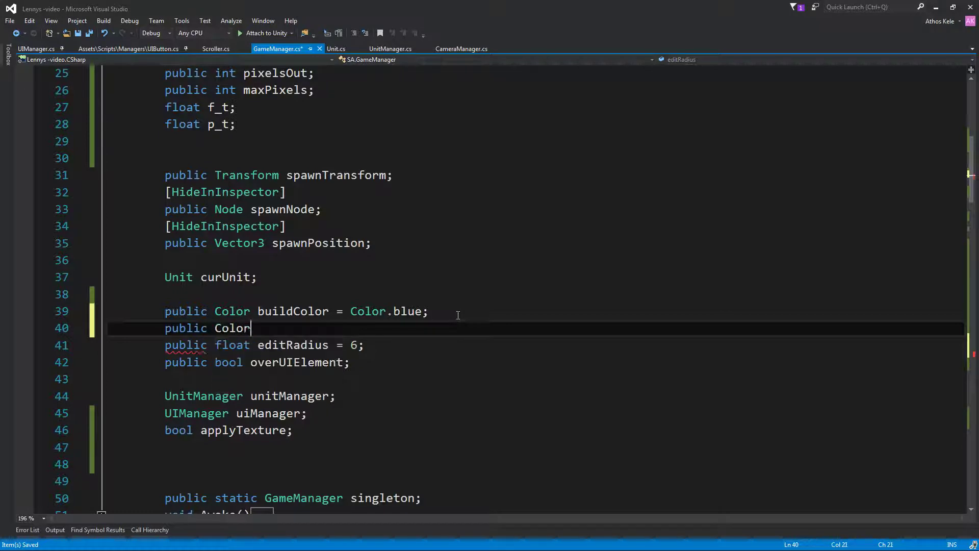
type("fil")
type("lColor =")
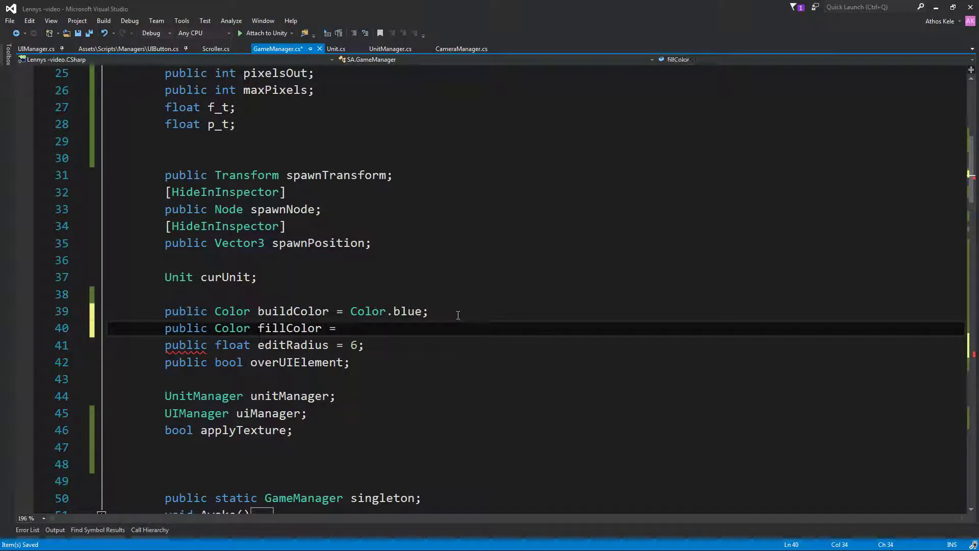
type("Color.")
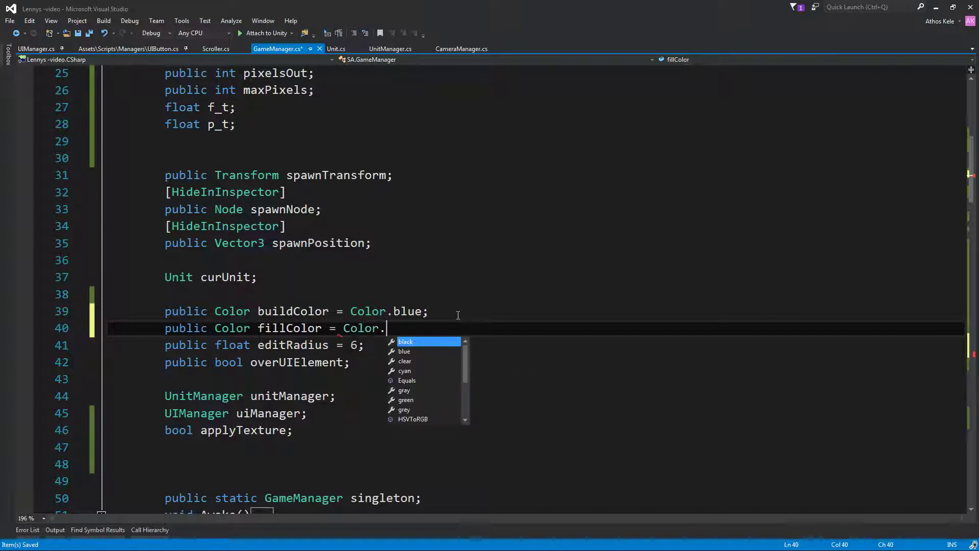
key("Down")
key("Down")
key("Down")
key("Down")
key("Down")
key("Up")
key("Up")
key("Up")
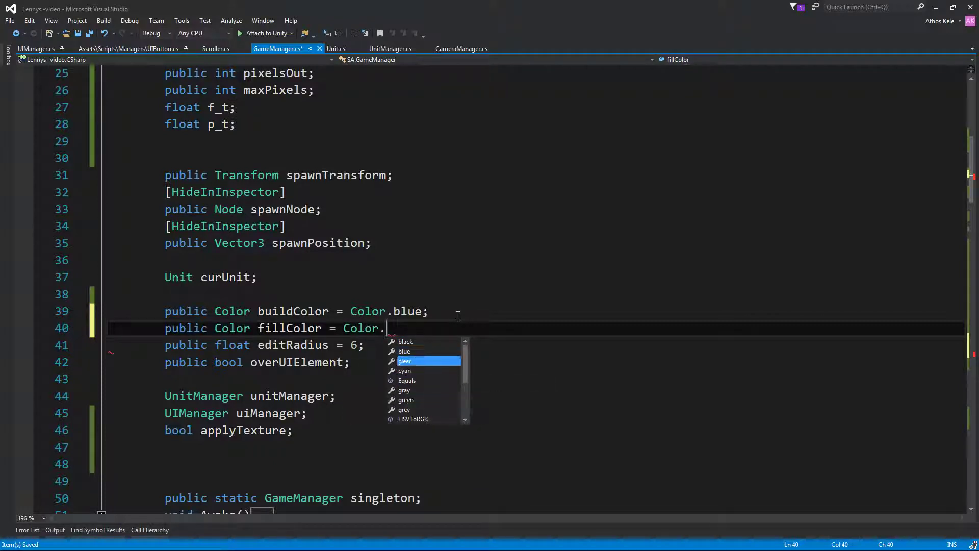
key("Up")
key("Down")
key("Down")
key("Tab")
End the fillColor declaration with a semicolon and save GameManager.cs.
type(";")
key("ctrl+s")
scroll(454, 321, "down", 2)
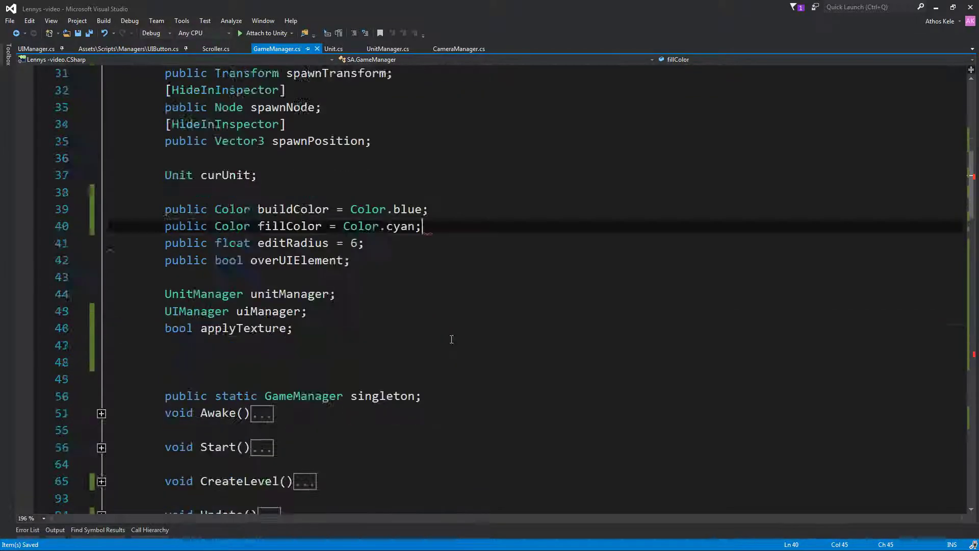
scroll(449, 326, "down", 12)
scroll(408, 319, "down", 6)
scroll(357, 316, "down", 2)
scroll(348, 316, "down", 4)
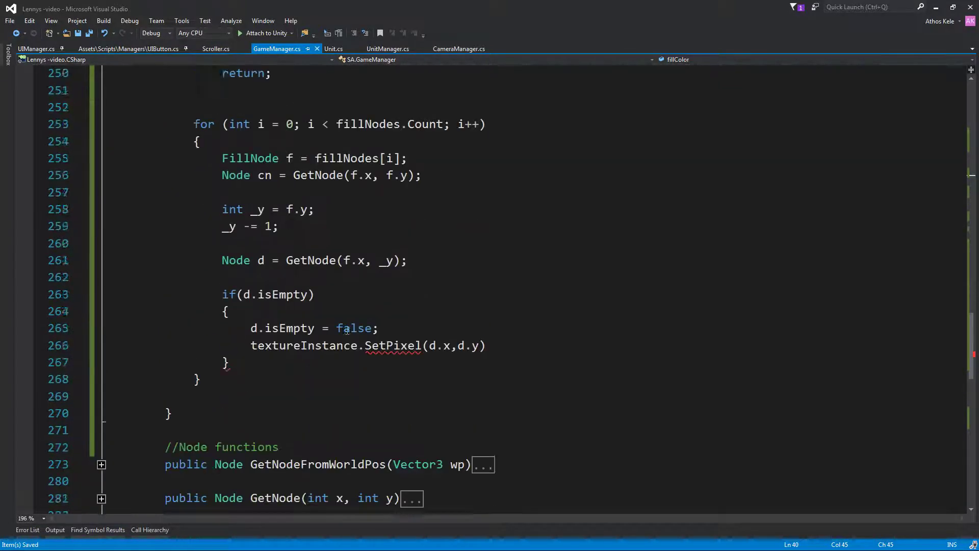
scroll(348, 316, "down", 1)
Make the call SetPixel(d.x, d.y, fillColor); by adding fillColor as the third argument.
left_click(574, 295)
type(",")
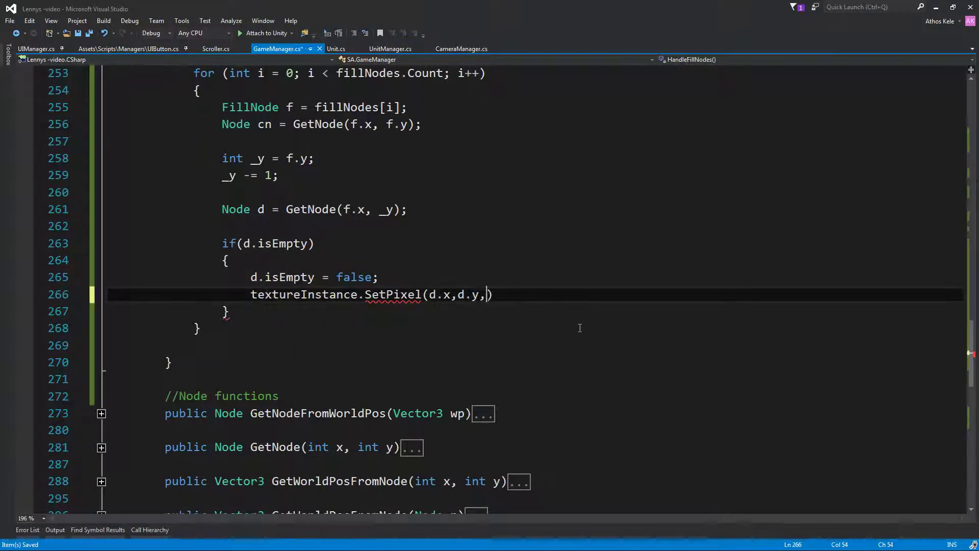
type("fil")
key("Tab")
key("End")
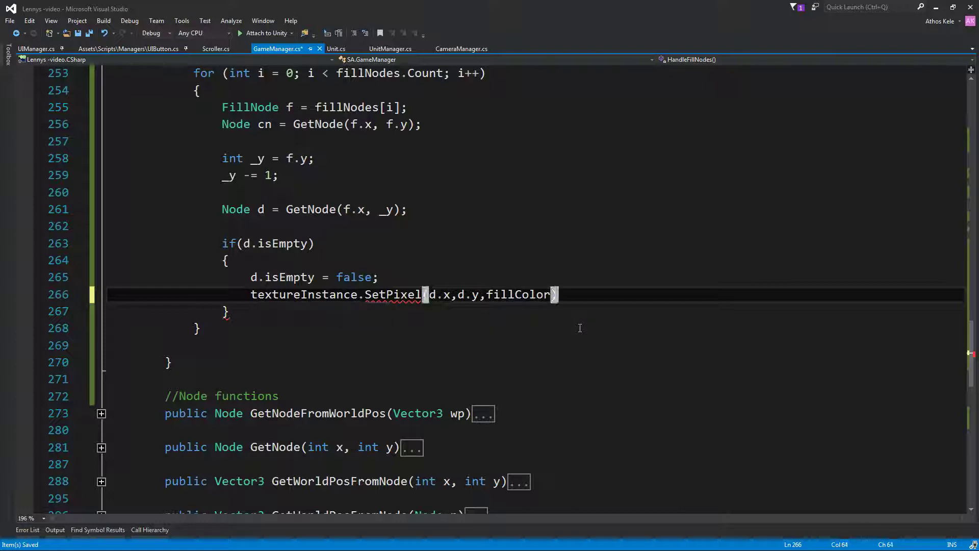
type(";")
key("Return")
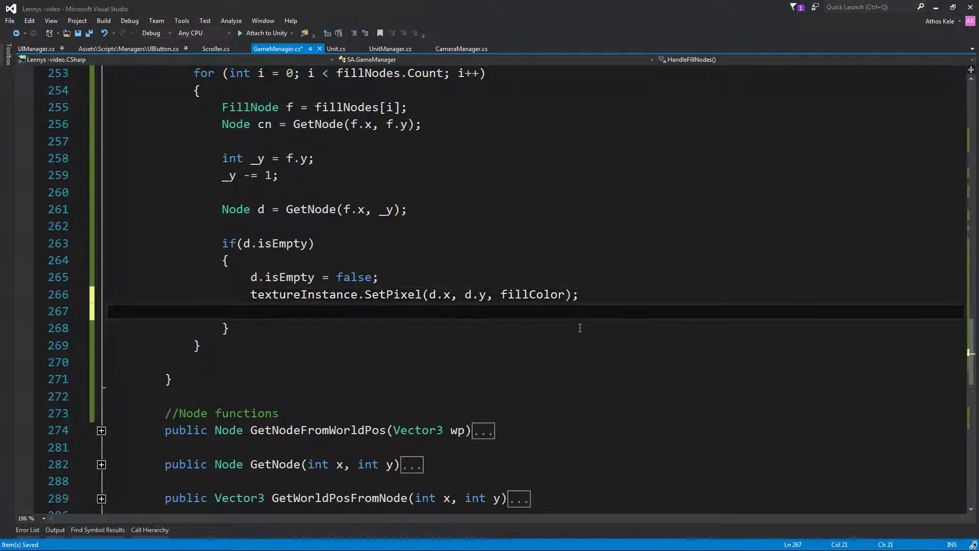
Add f.y = _y; and clearNodes.Add(cn); in the empty-node branch.
type("f.y")
key("Escape")
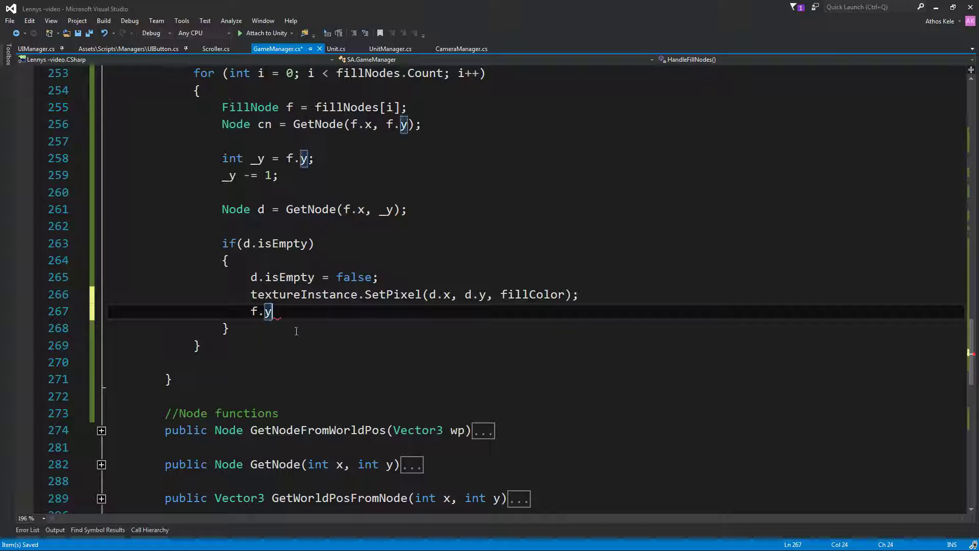
type("= _")
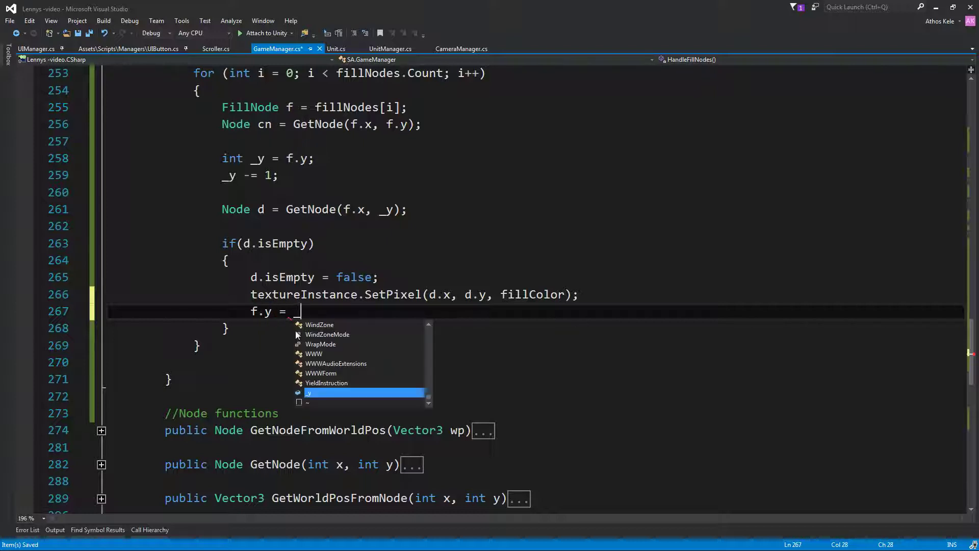
type("y;")
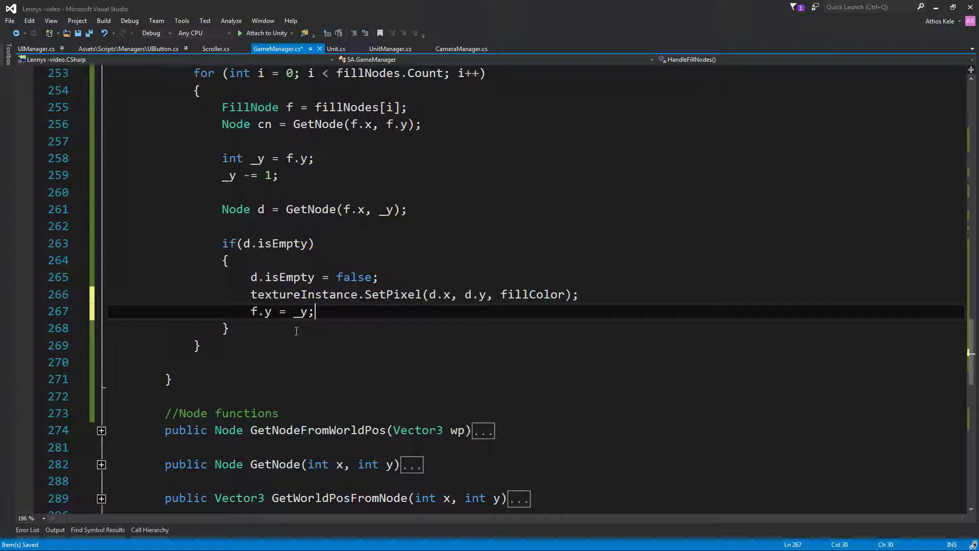
key("Return")
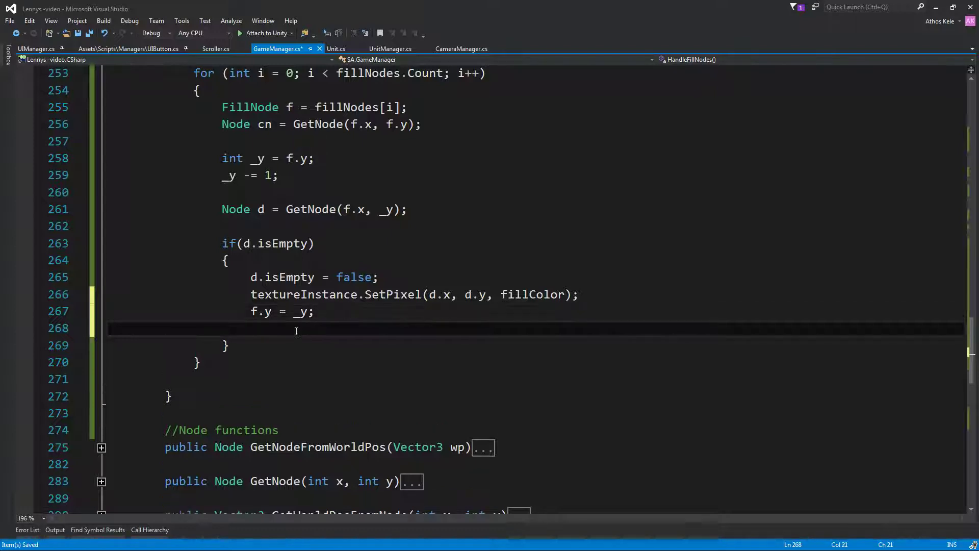
type("clearr")
key("BackSpace")
key("BackSpace")
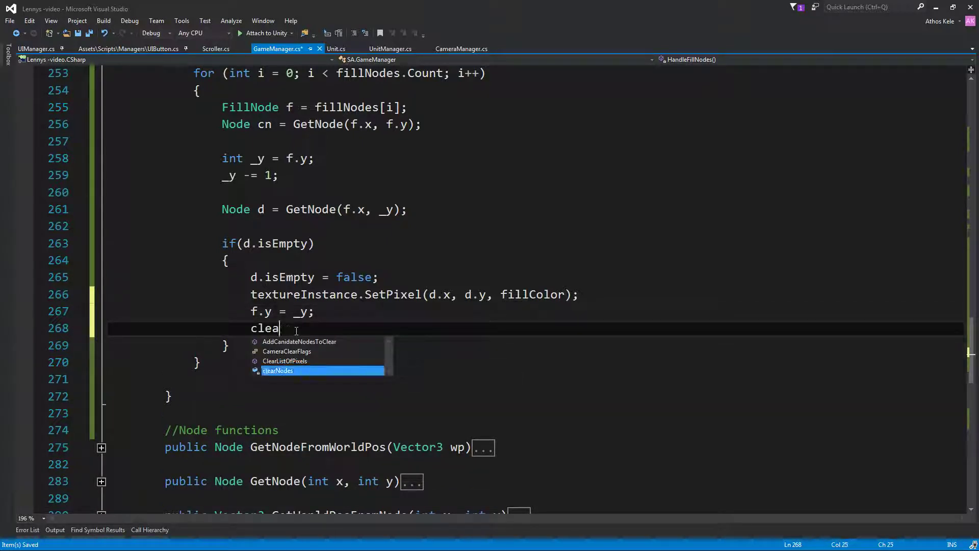
key("BackSpace")
key("BackSpace")
type("es.ad")
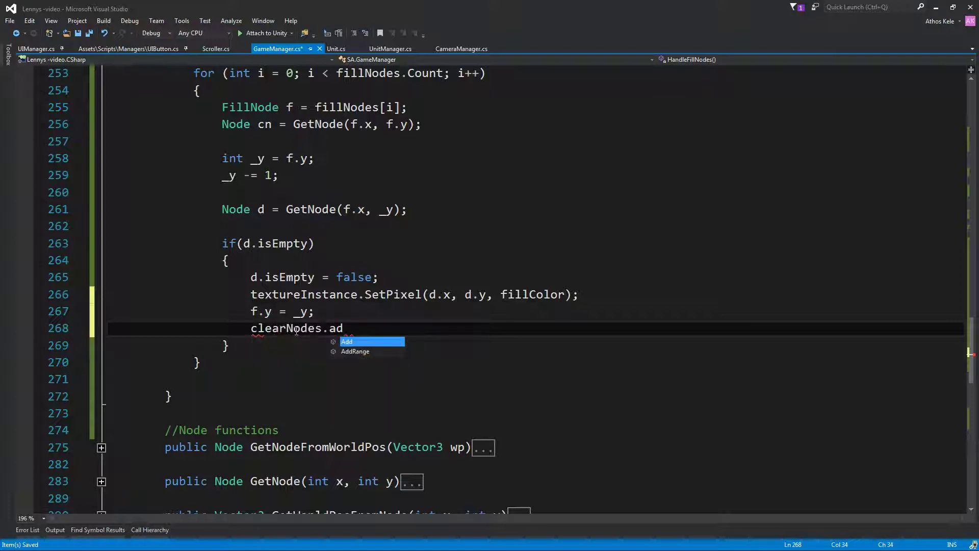
key("Tab")
type("(")
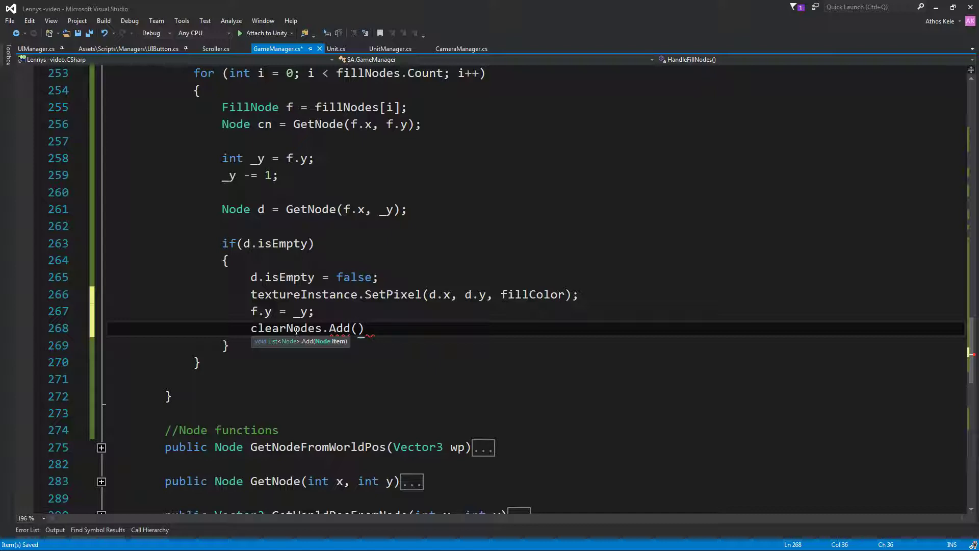
type("cn")
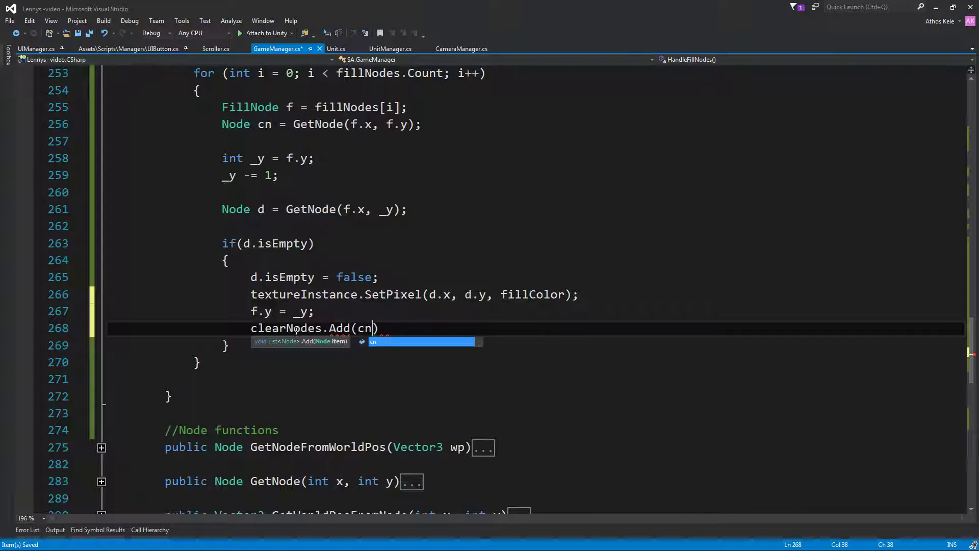
type(");")
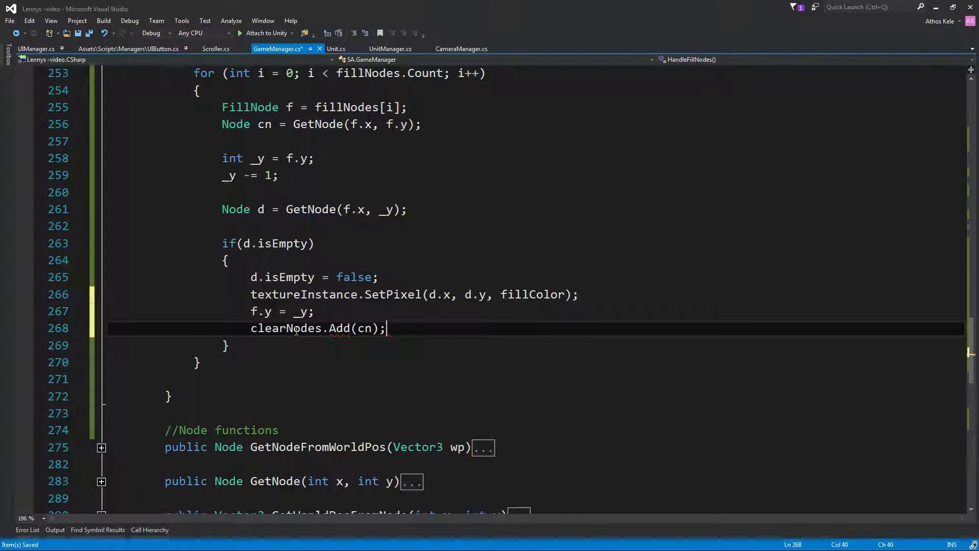
key("Left")
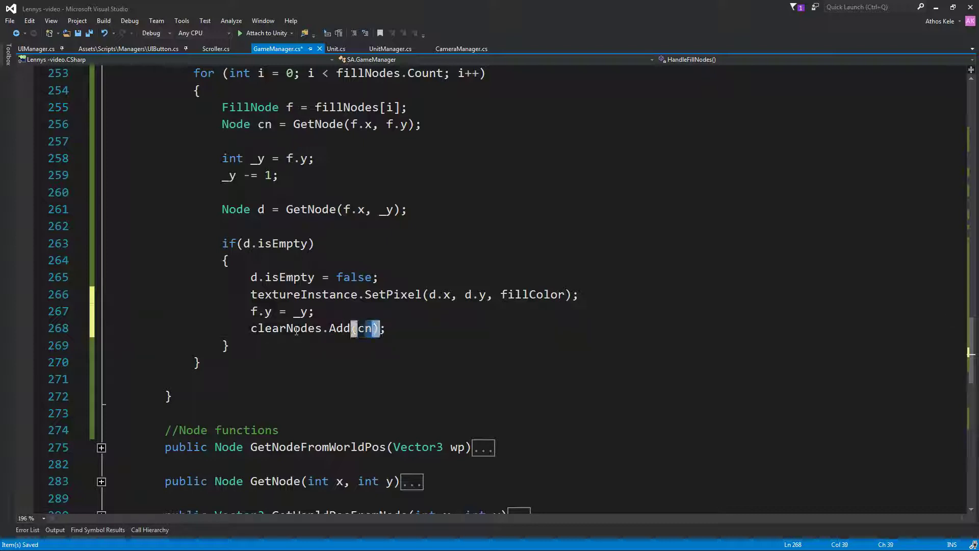
key("Up")
key("Up")
Add an else branch with braces after the if (d.isEmpty) block.
key("Down")
key("Down")
key("End")
key("Down")
key("End")
key("Return")
type("else")
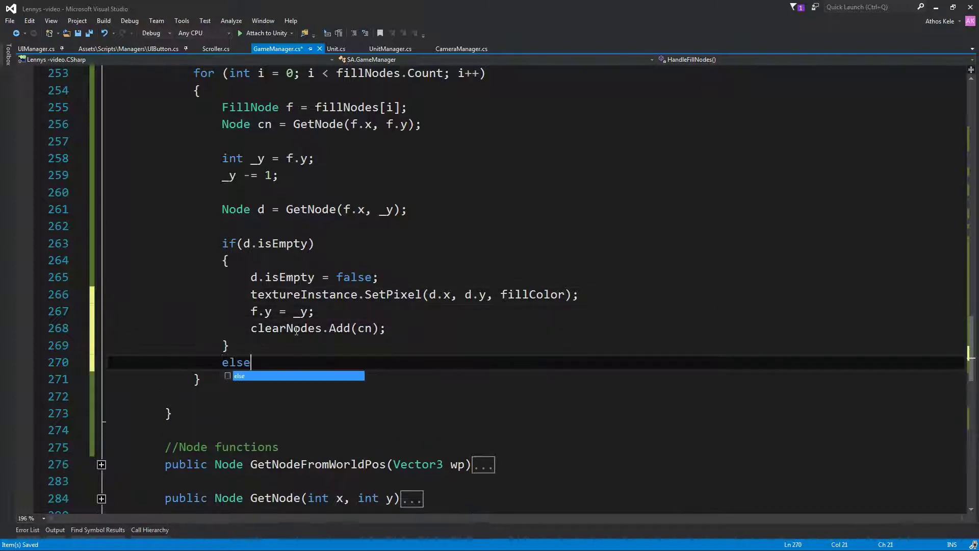
key("Escape")
key("Return")
type("{")
key("Return")
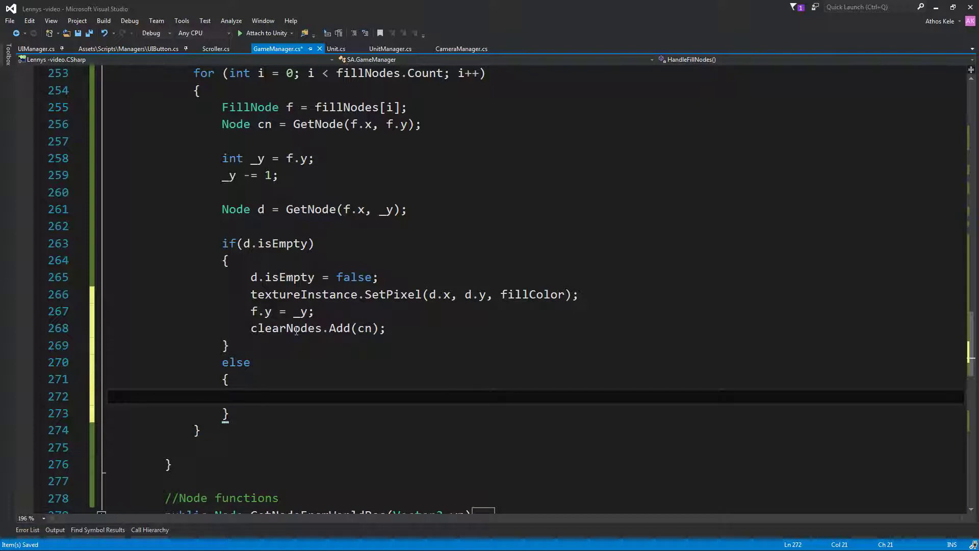
In the else body, fetch the side neighbour with Node df = GetNode(f.x + 1, _y);.
key("alt+Tab")
left_click(390, 379)
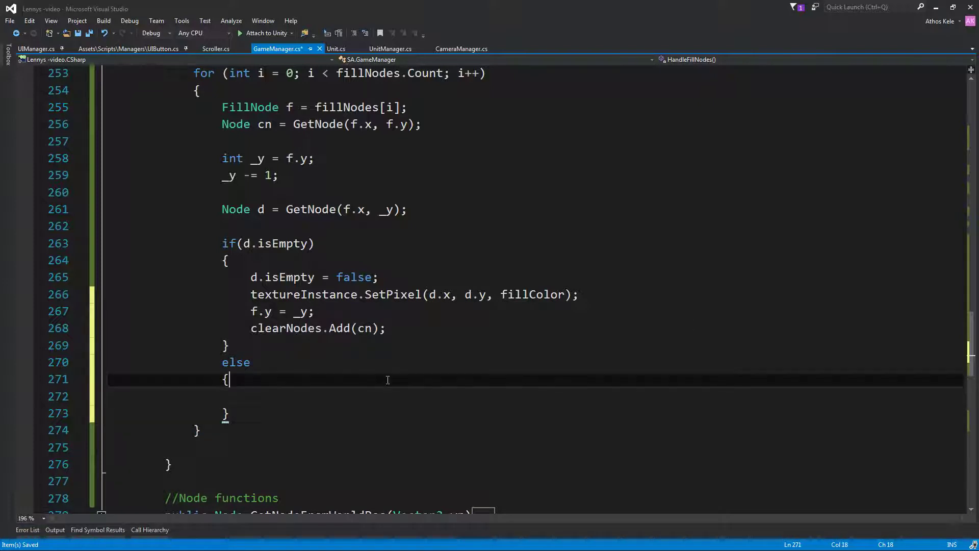
left_click(501, 393)
key("alt+Tab")
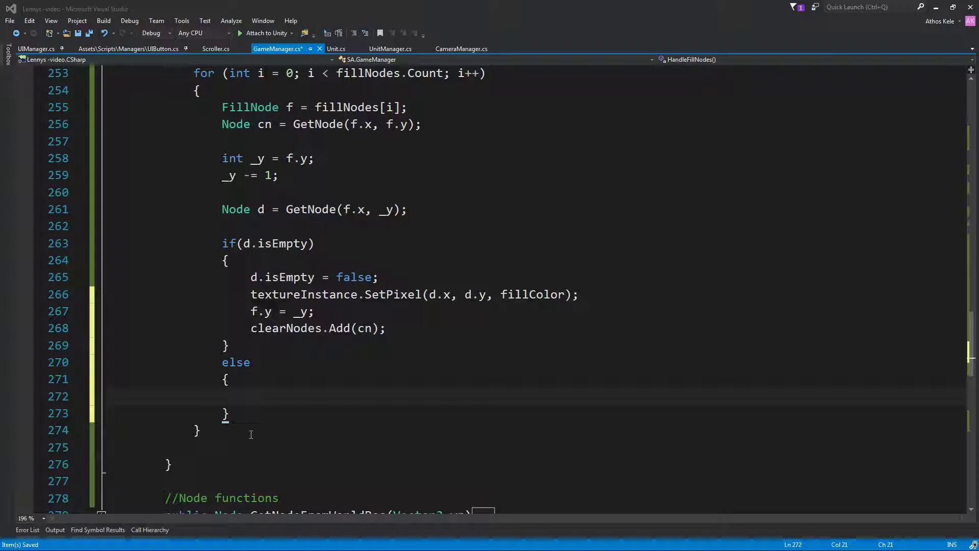
left_click(252, 399)
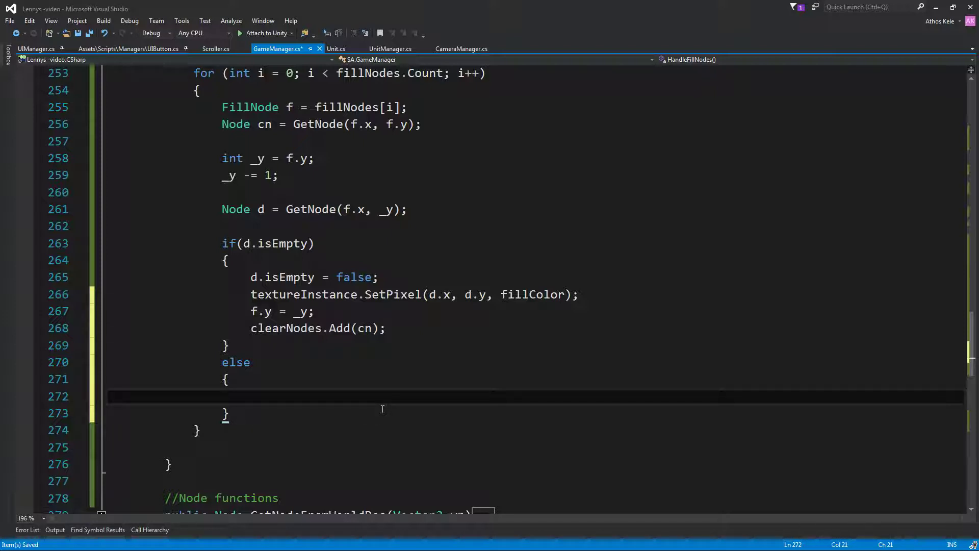
type("Node")
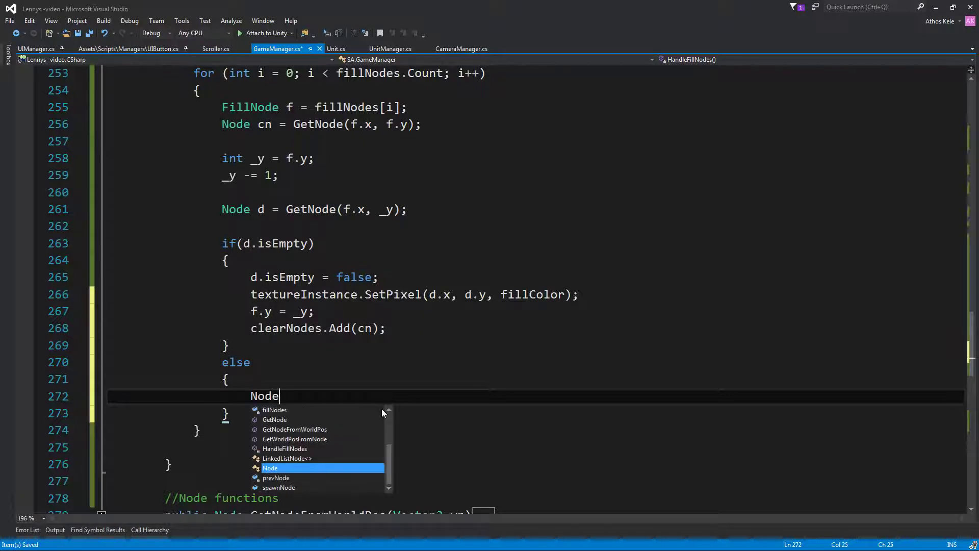
type(" d")
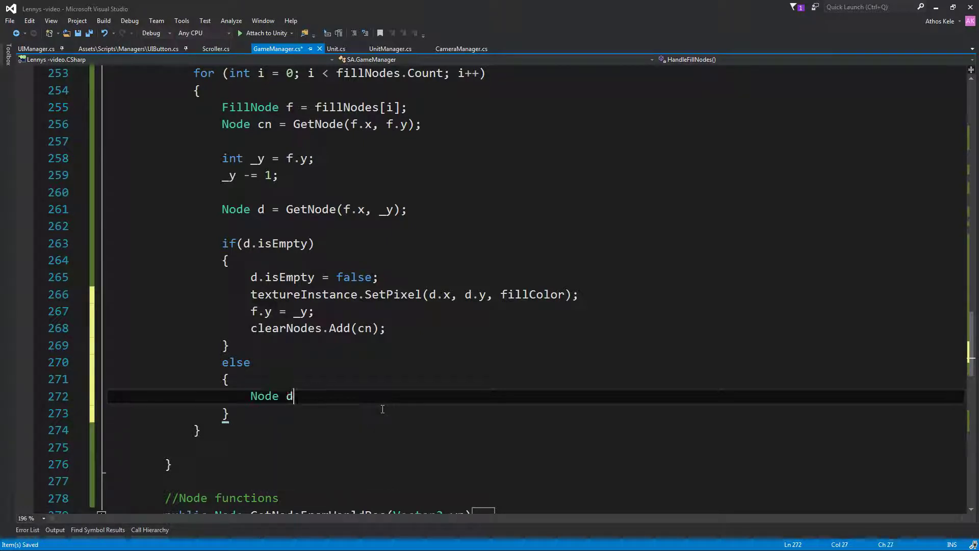
type("f = Get")
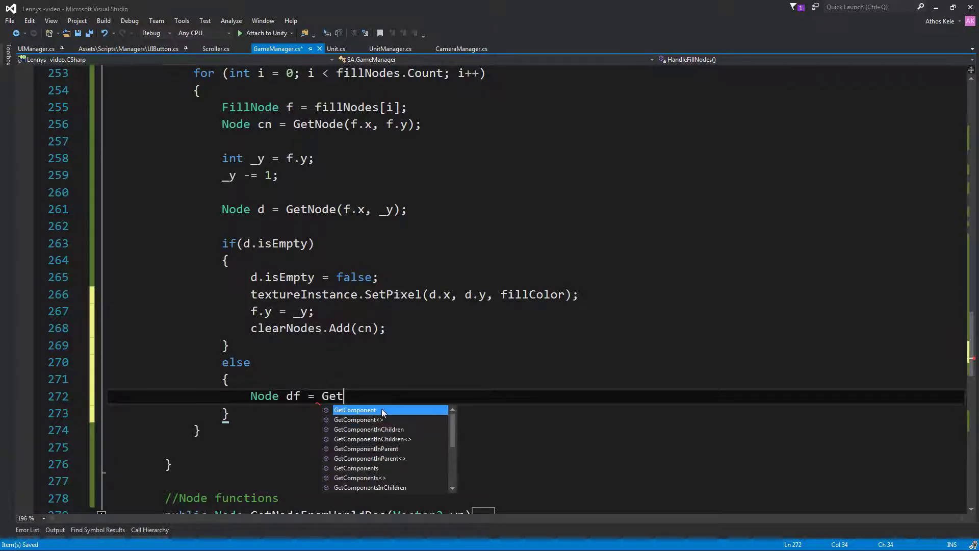
type("no")
key("Tab")
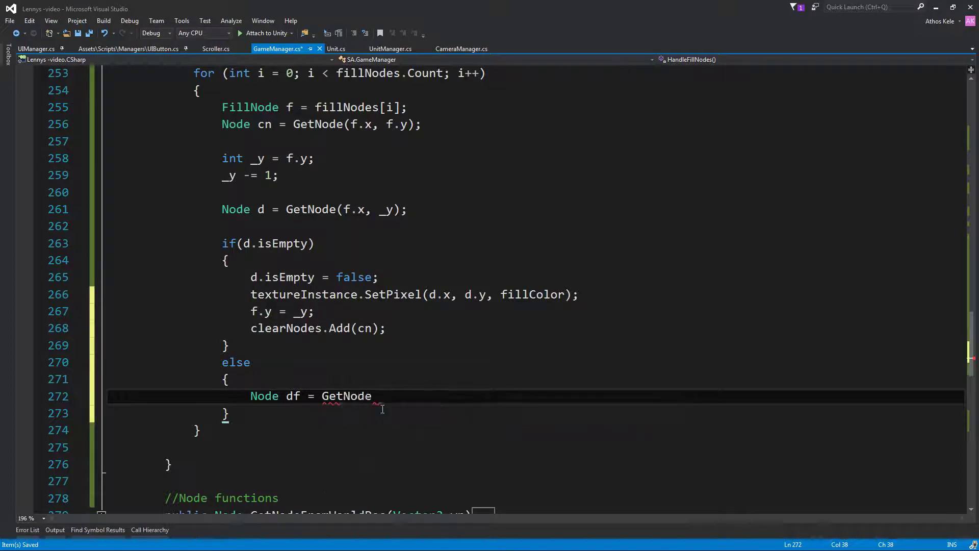
type("(f.x ")
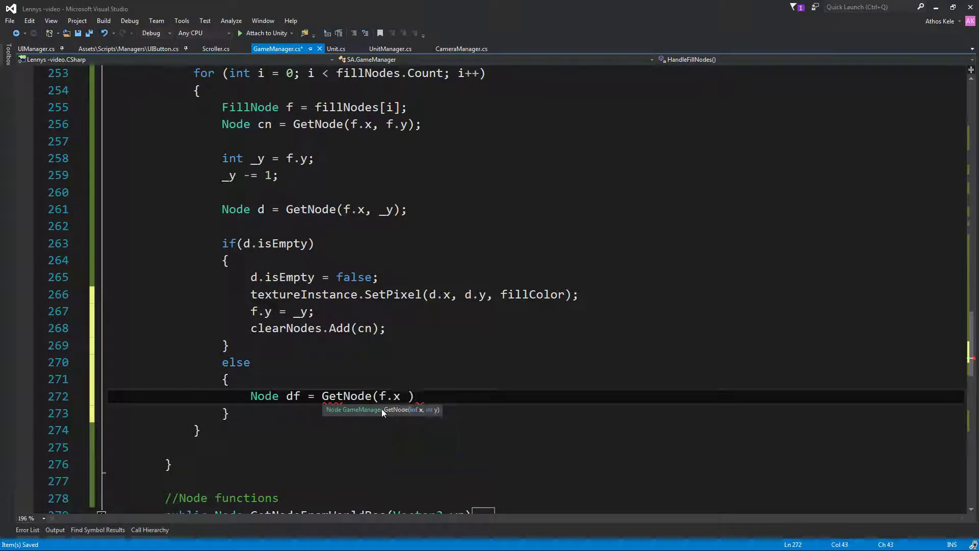
type("+ 1,")
type(" _y)")
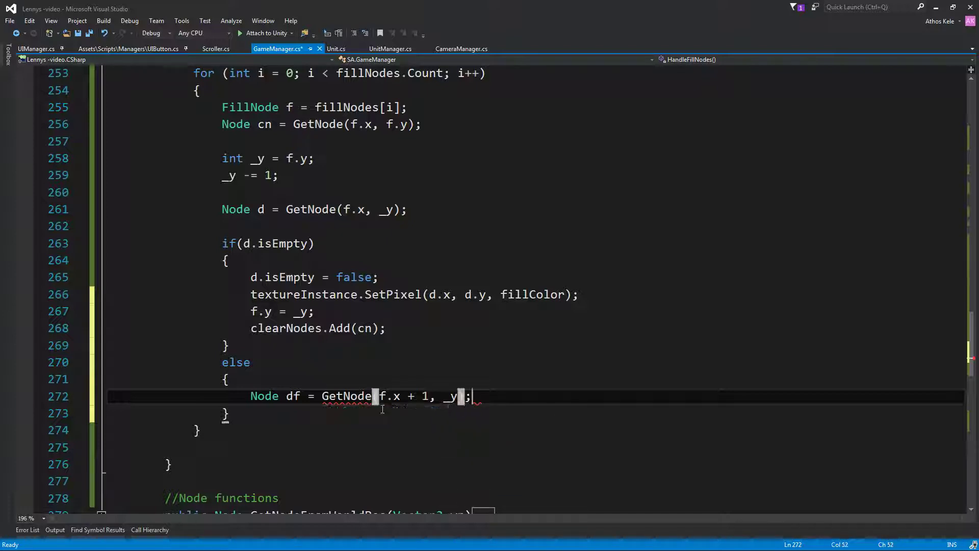
type(";")
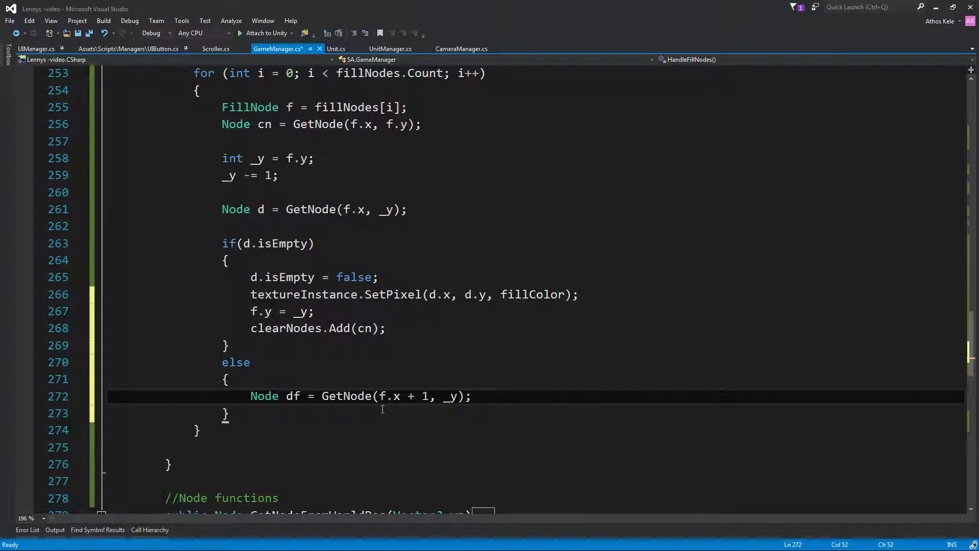
key("Return")
Below it, add an empty if (df.isEmpty) block with braces.
type("if(d")
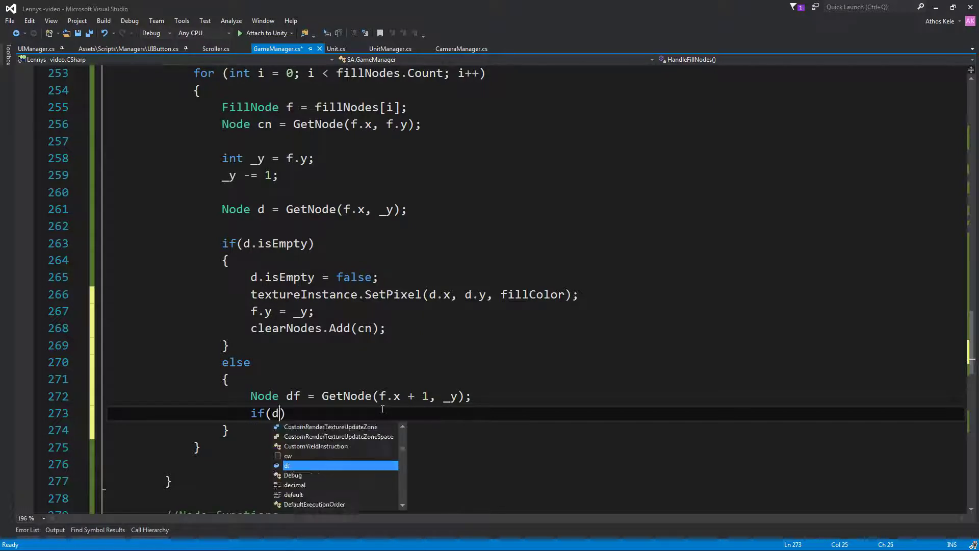
type("f.is")
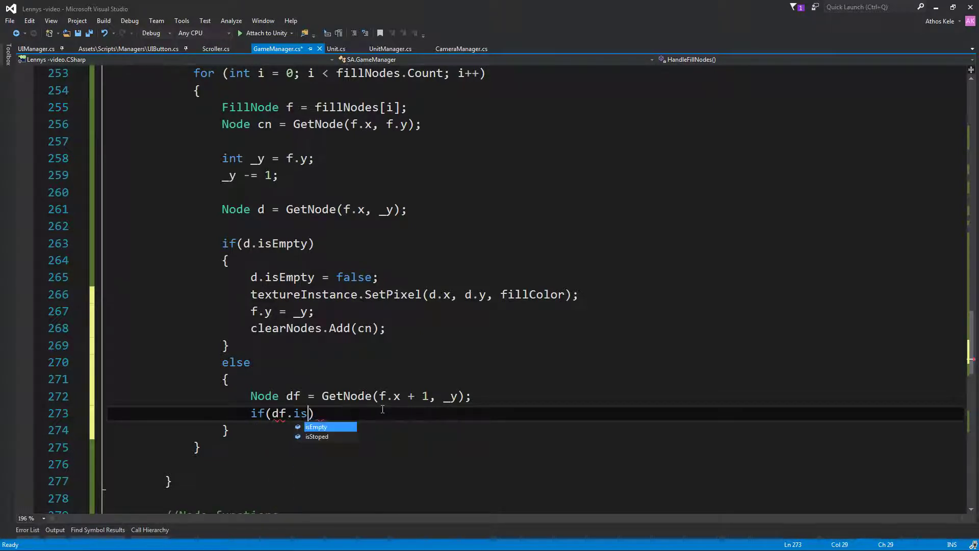
key("Tab")
key("End")
key("Return")
type("{")
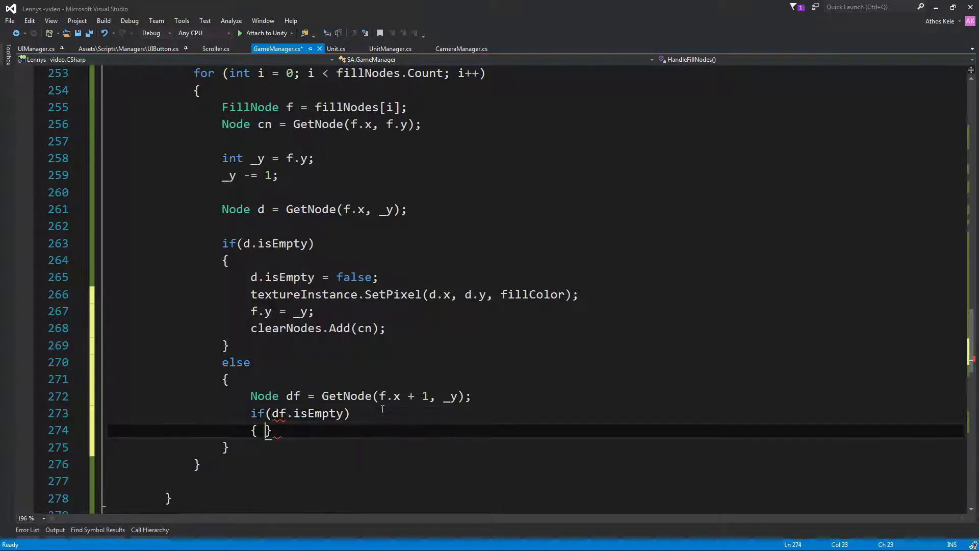
key("Return")
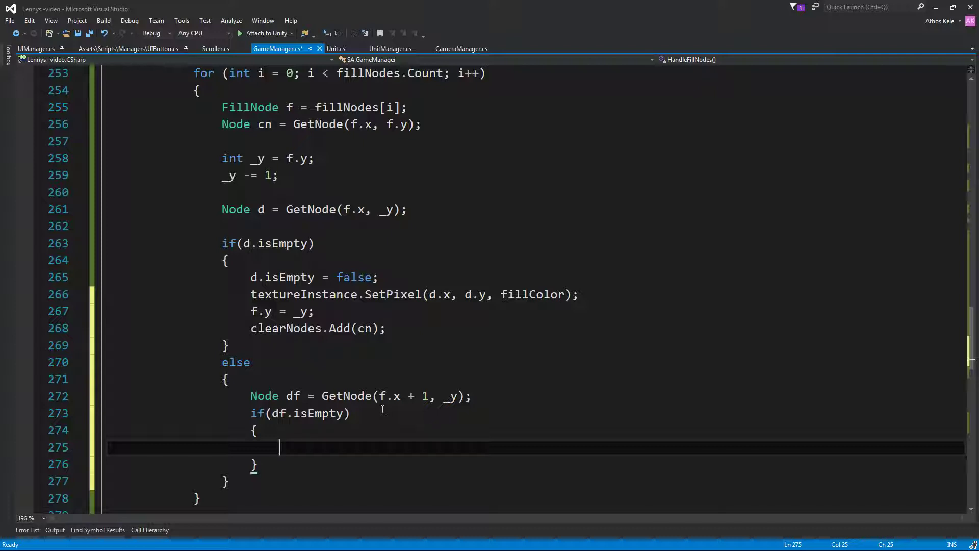
Add 'public bool movingLeft;' under the y field in FillNode and save GameManager.cs.
scroll(247, 461, "down", 1)
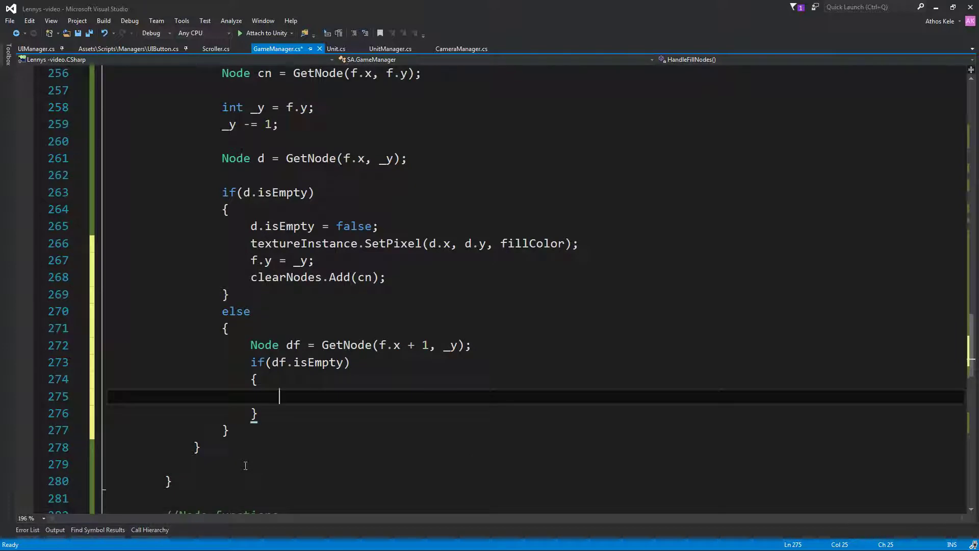
scroll(246, 465, "down", 2)
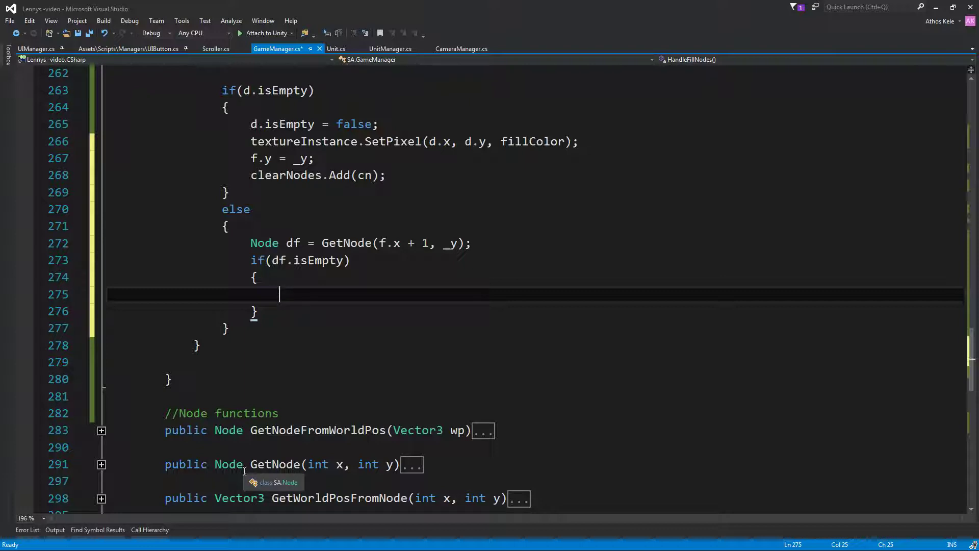
scroll(244, 470, "up", 4)
scroll(244, 471, "up", 2)
scroll(328, 387, "down", 2)
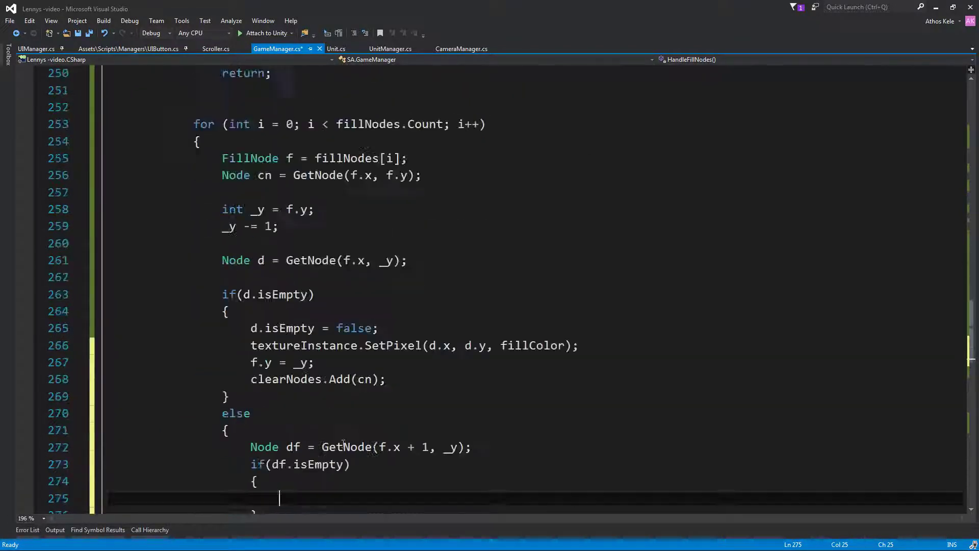
scroll(328, 386, "down", 10)
scroll(328, 386, "up", 1)
scroll(332, 360, "up", 1)
left_click(299, 414)
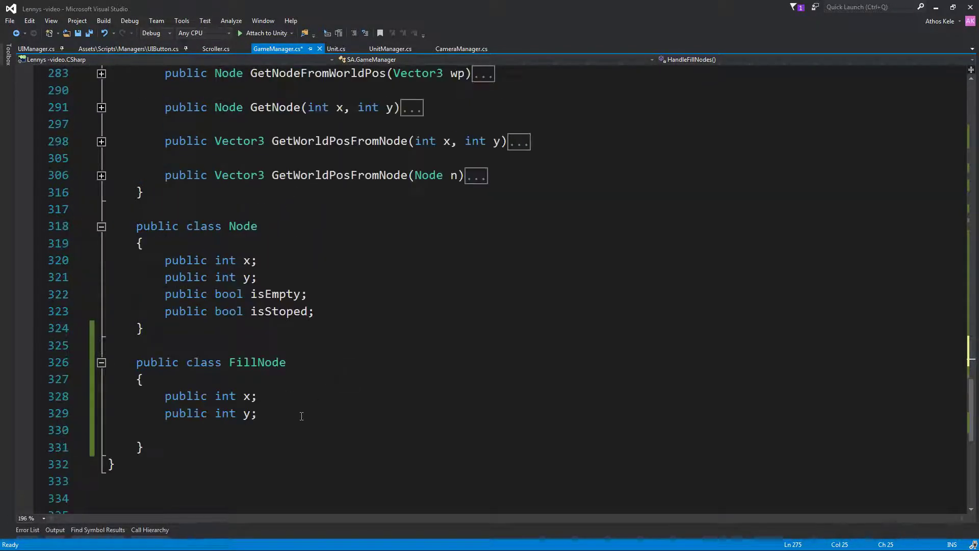
key("Return")
key("BackSpace")
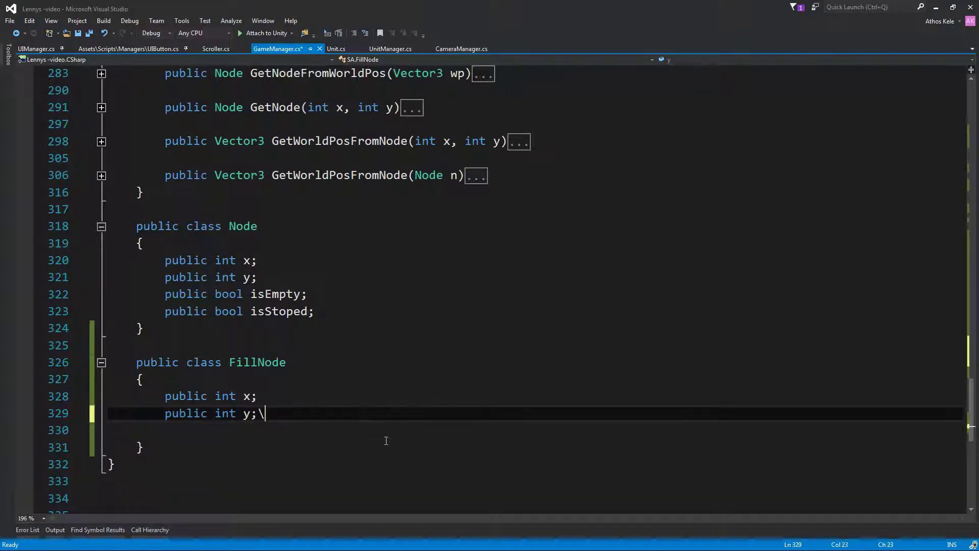
key("Return")
type("public bool ")
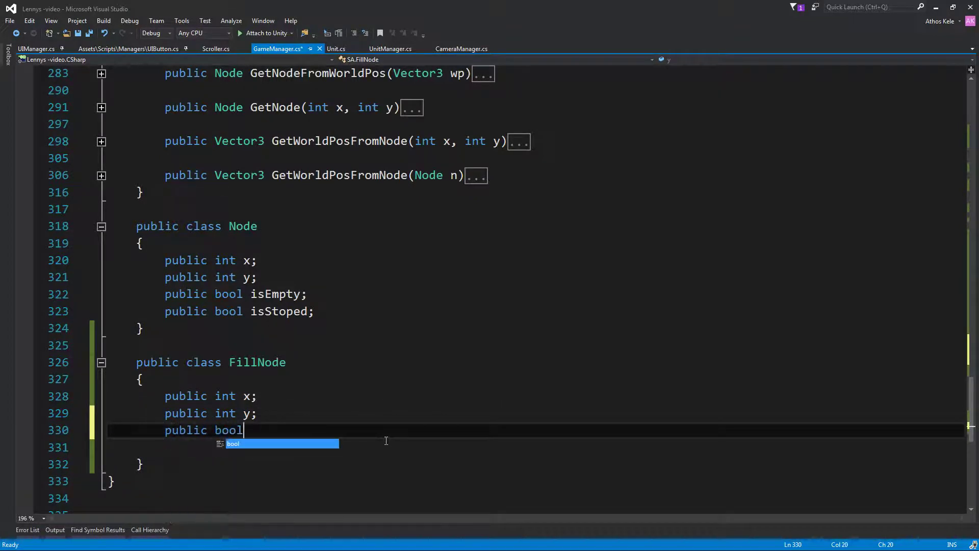
type("rightIsf")
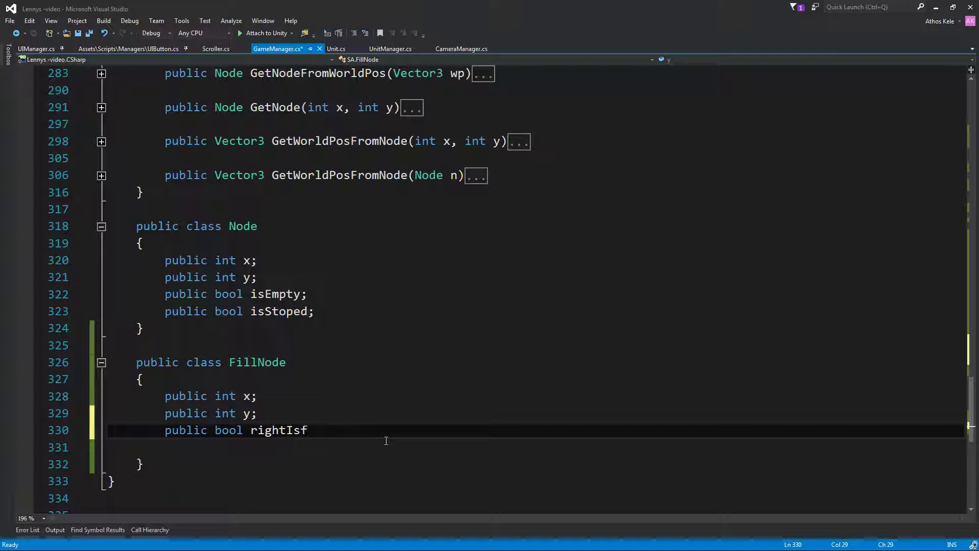
key("BackSpace")
key("BackSpace")
key("BackSpace")
type("ook")
key("BackSpace")
key("BackSpace")
key("BackSpace")
key("BackSpace")
type("going")
key("BackSpace")
key("BackSpace")
key("BackSpace")
type("ng")
type("Left;")
key("ctrl+s")
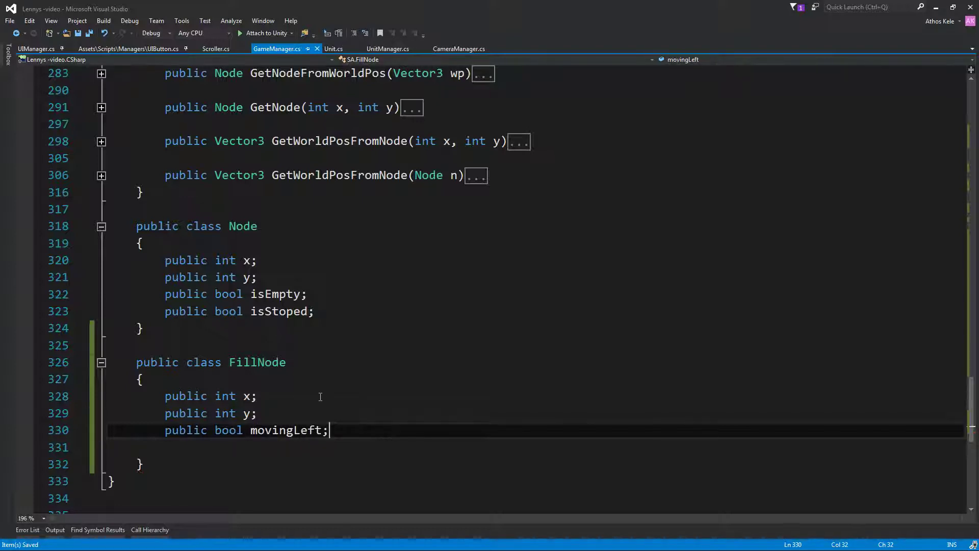
Scroll back up to the HandleFillNodes else branch and its if block.
scroll(374, 443, "up", 4)
scroll(372, 395, "up", 8)
scroll(371, 348, "up", 2)
scroll(370, 348, "down", 9)
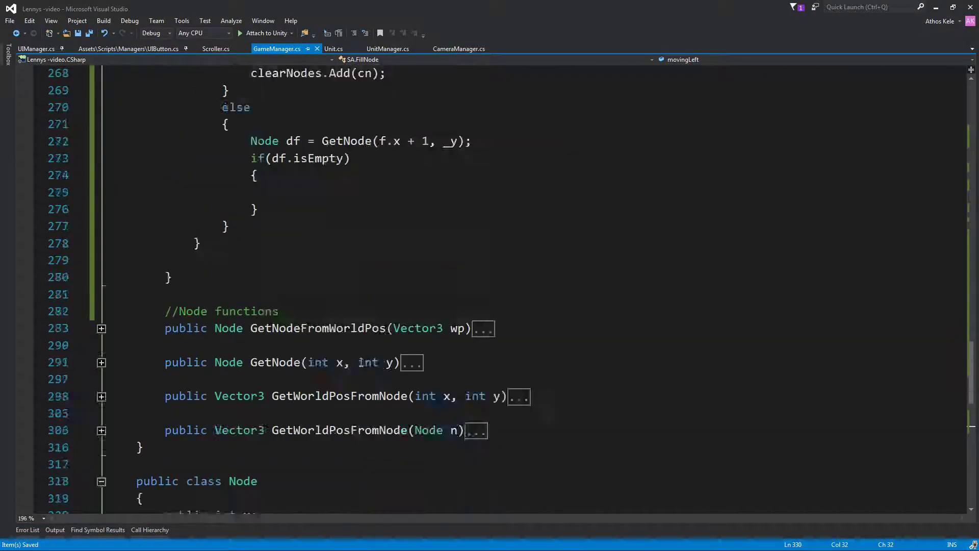
scroll(370, 348, "down", 5)
mouse_move(100, 431)
left_mouse_down()
mouse_move(99, 419)
mouse_move(100, 431)
left_mouse_up()
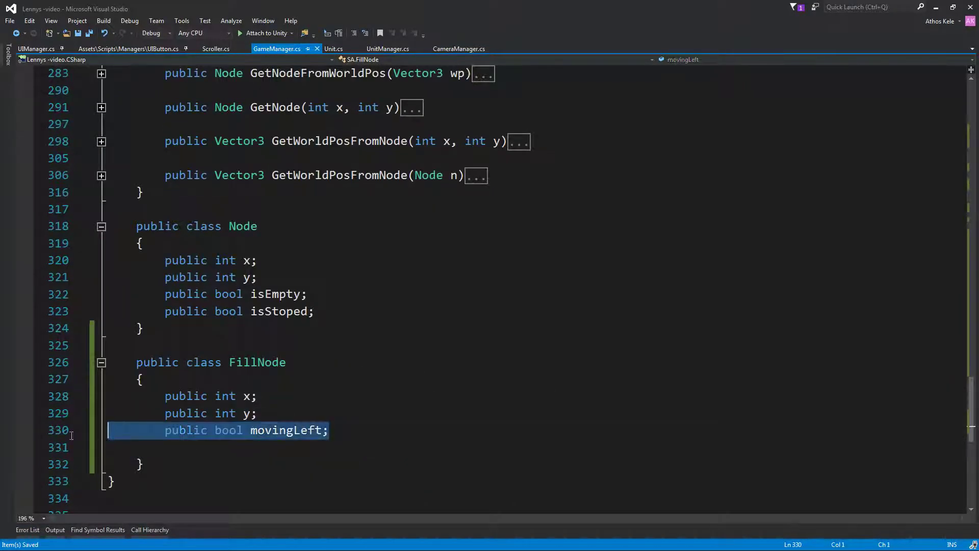
scroll(380, 391, "up", 7)
scroll(379, 391, "up", 1)
left_click(380, 391)
scroll(379, 390, "up", 3)
scroll(357, 357, "down", 4)
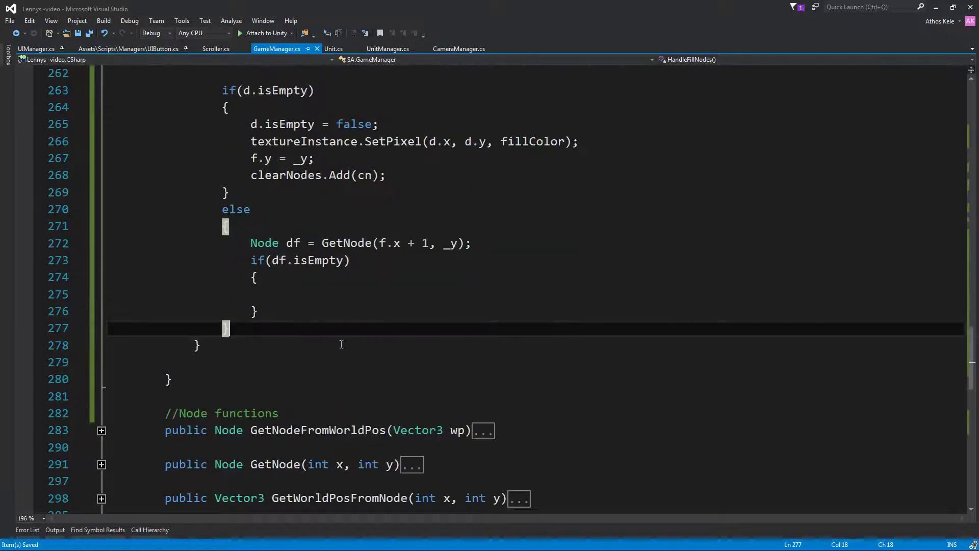
scroll(334, 308, "down", 1)
scroll(334, 308, "up", 1)
left_click(320, 307)
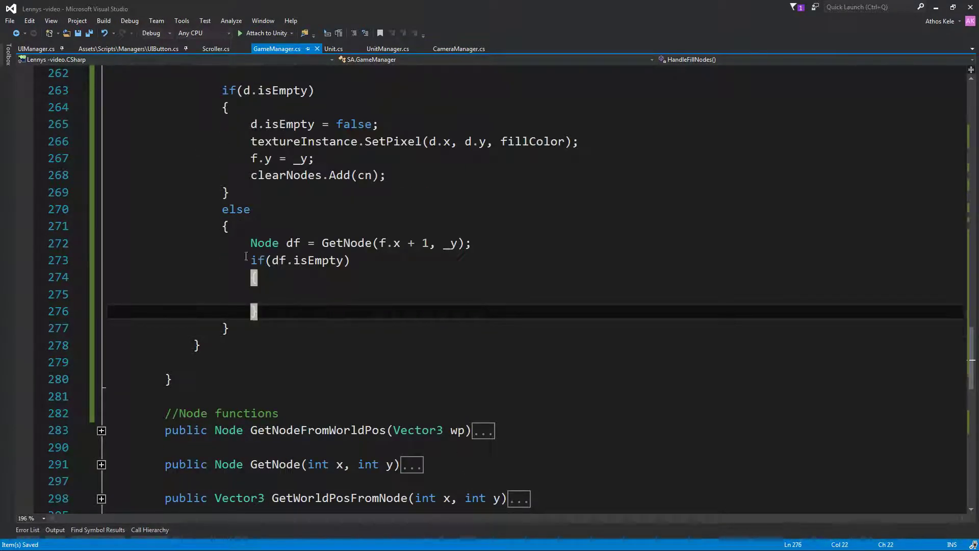
left_click_drag(230, 242, 397, 326)
key("shift+Left")
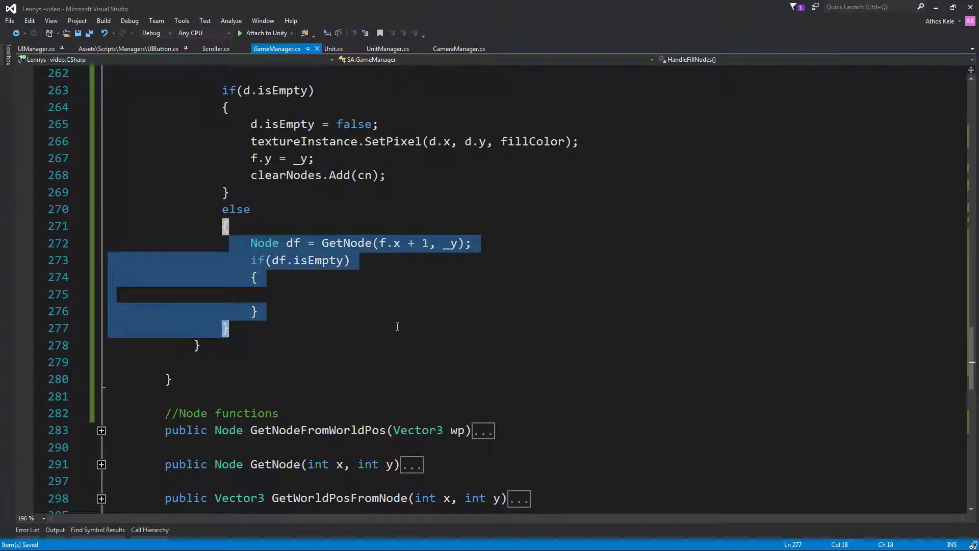
key("shift+Left")
scroll(399, 328, "up", 4)
scroll(400, 329, "up", 1)
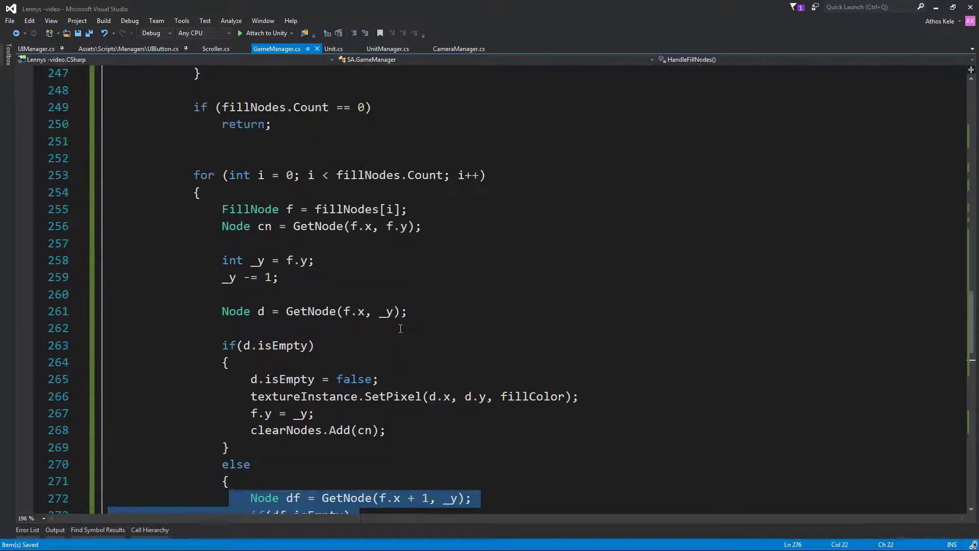
scroll(399, 328, "down", 4)
scroll(302, 299, "down", 4)
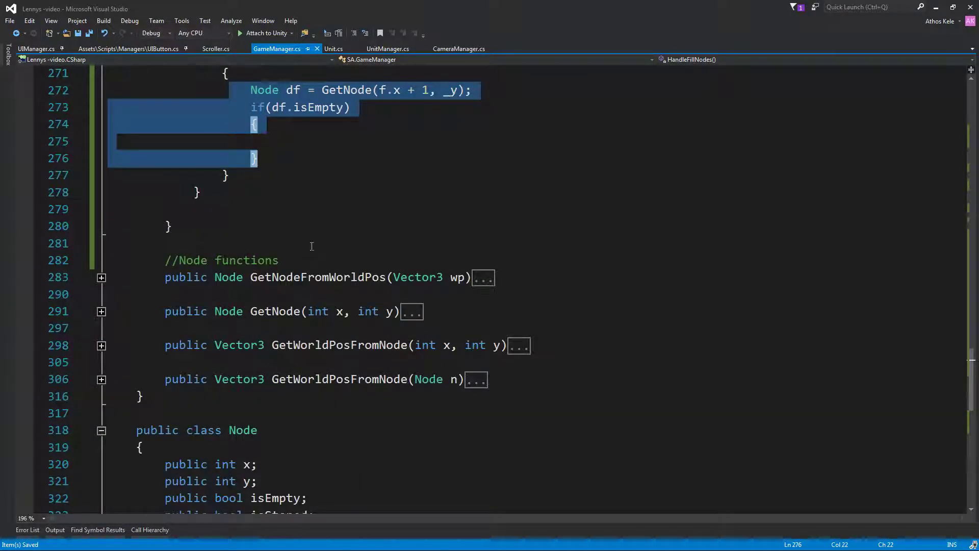
left_click(324, 231)
scroll(322, 278, "up", 2)
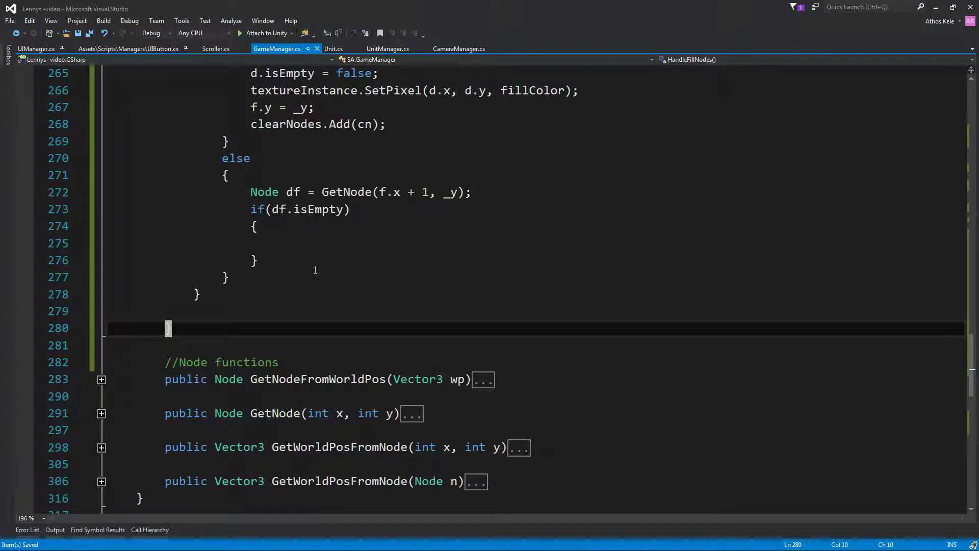
left_click(326, 244)
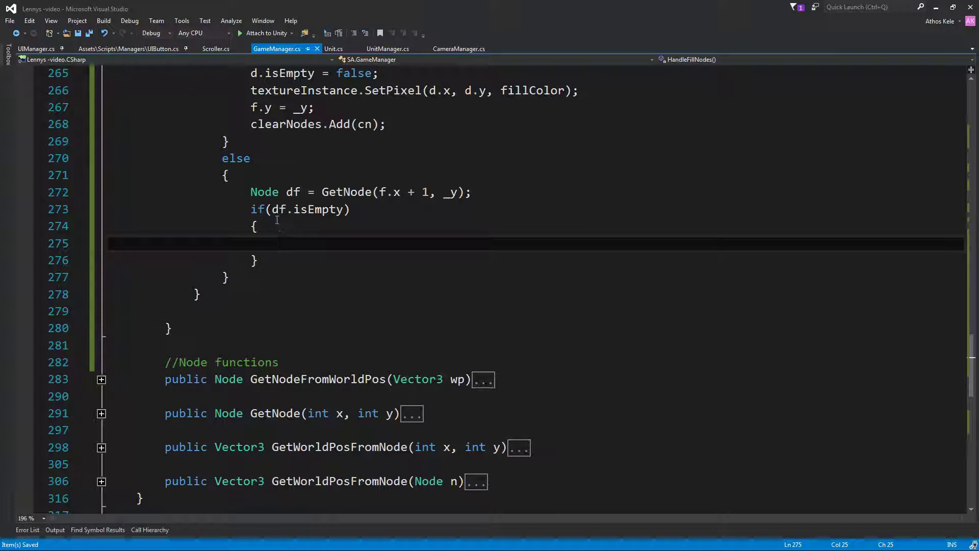
mouse_move(238, 193)
left_mouse_down()
mouse_move(337, 225)
mouse_move(350, 261)
left_mouse_up()
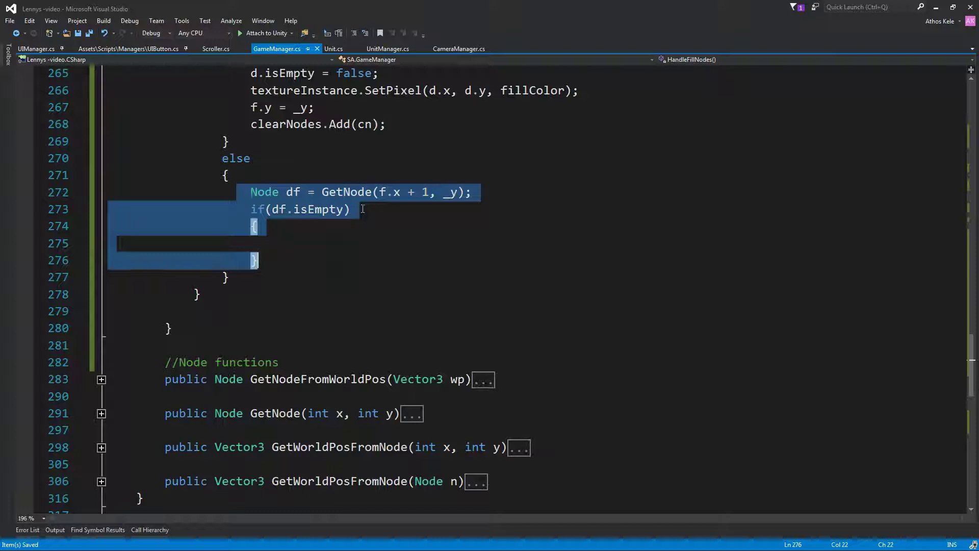
At the top of the else branch, declare offsets as '(f.movingLeft) ? -1 : 1'.
left_click(362, 176)
key("Return")
key("Return")
key("Up")
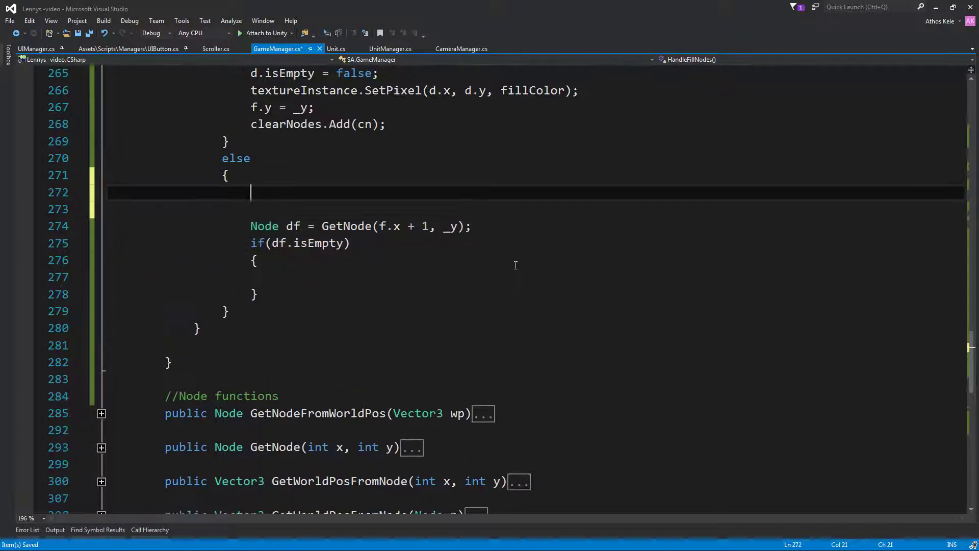
type("int x = ")
type("()")
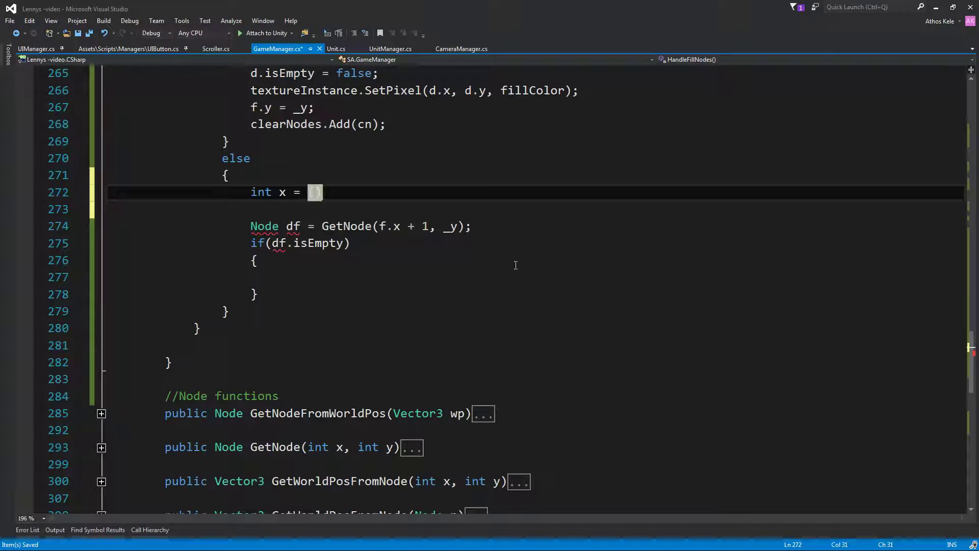
key("Left")
type("f.m")
key("BackSpace")
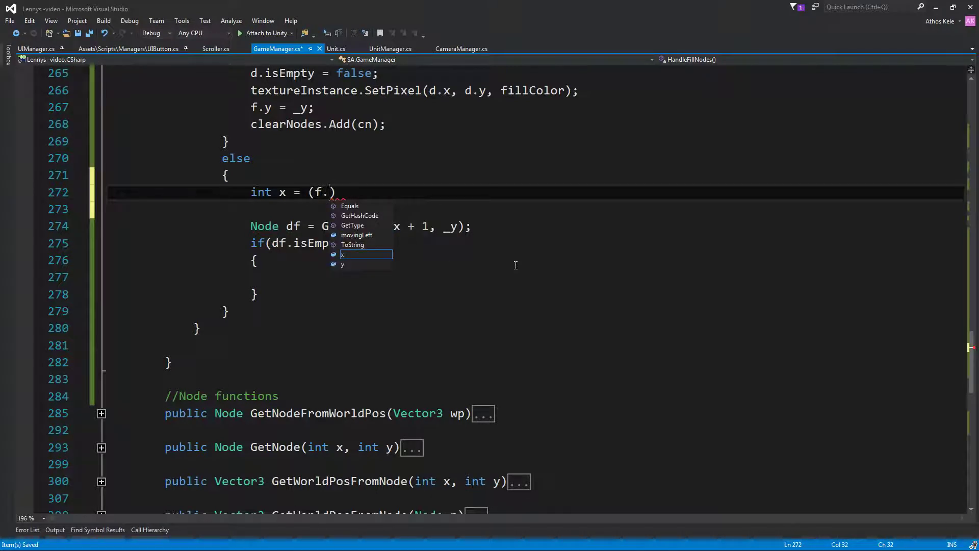
type("m")
key("BackSpace")
key("BackSpace")
key("BackSpace")
key("BackSpace")
key("BackSpace")
key("BackSpace")
key("BackSpace")
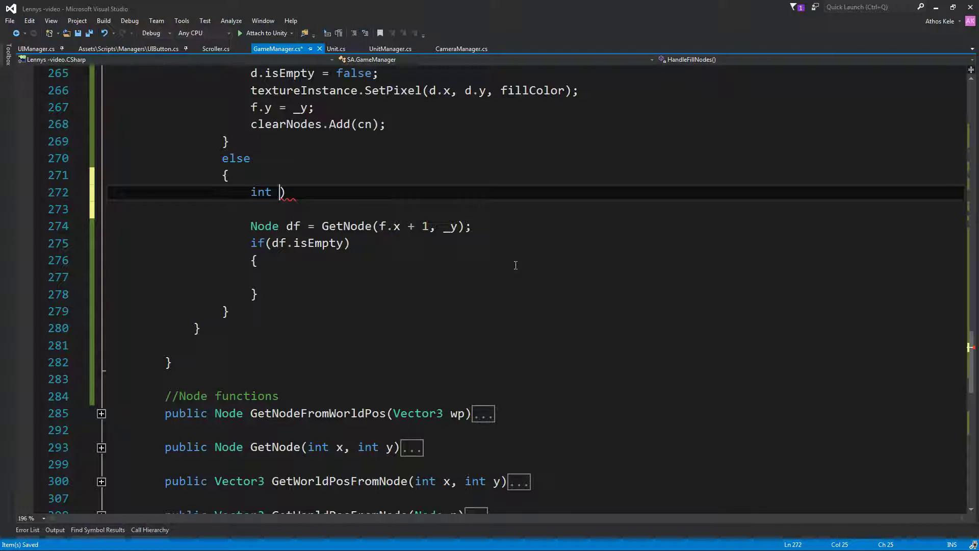
type("_x = ")
type("(f")
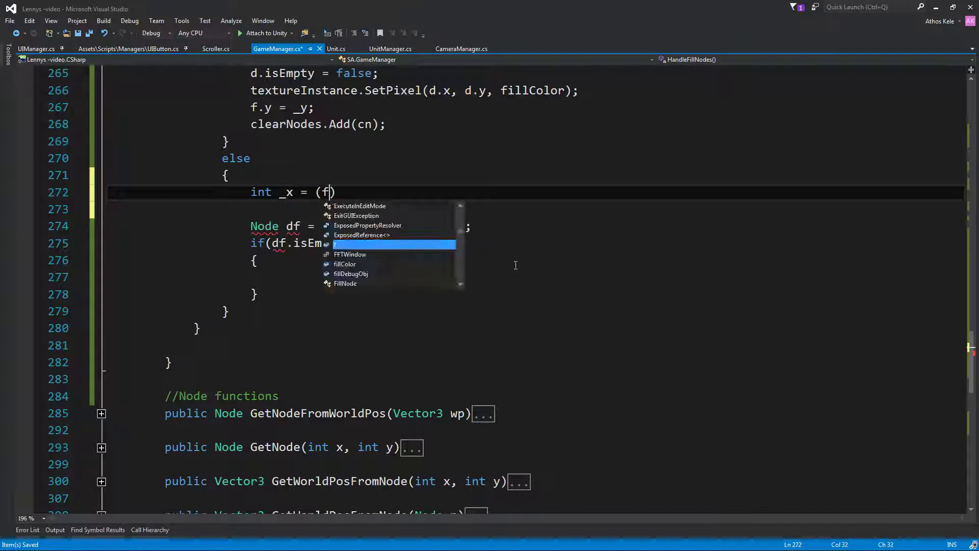
type(".mov")
key("Tab")
type(") ? ")
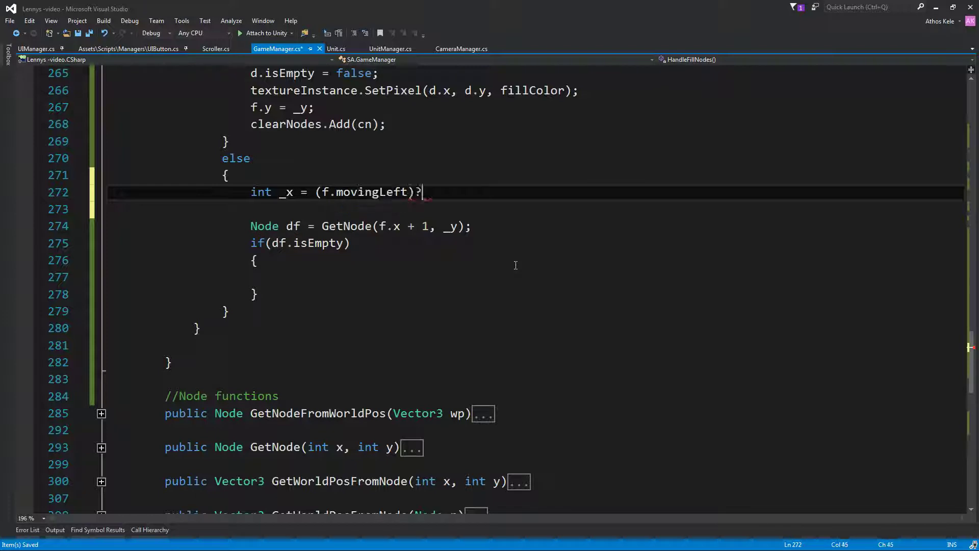
type("-")
type("1 : 1;")
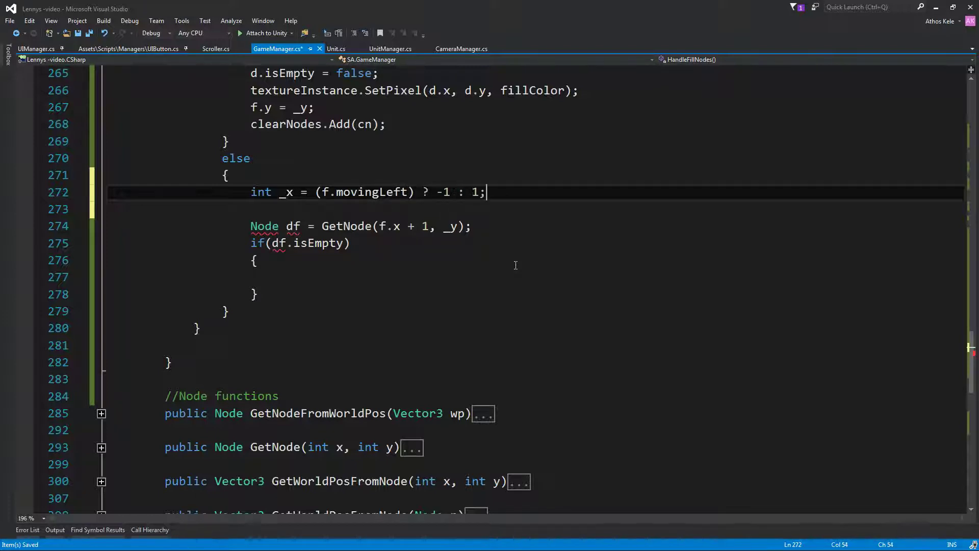
key("Return")
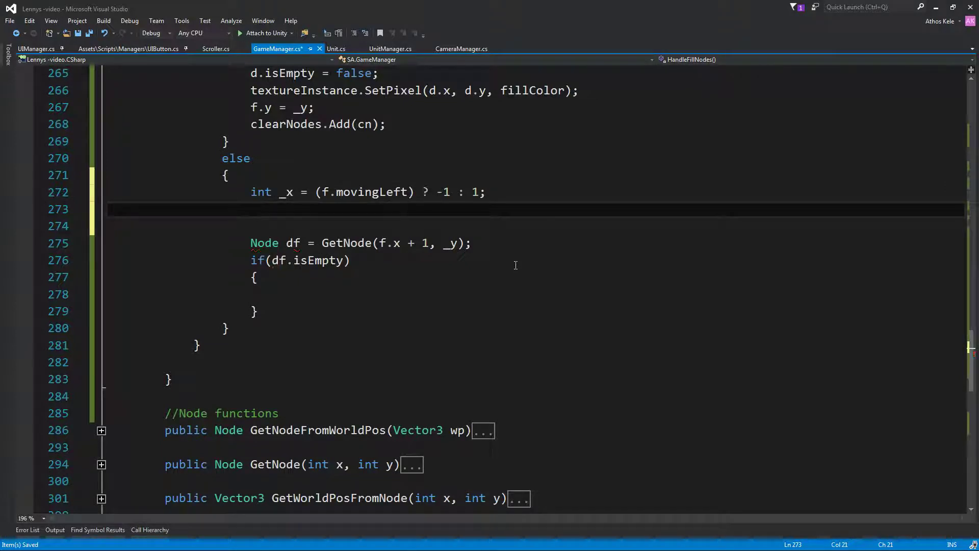
type("int _")
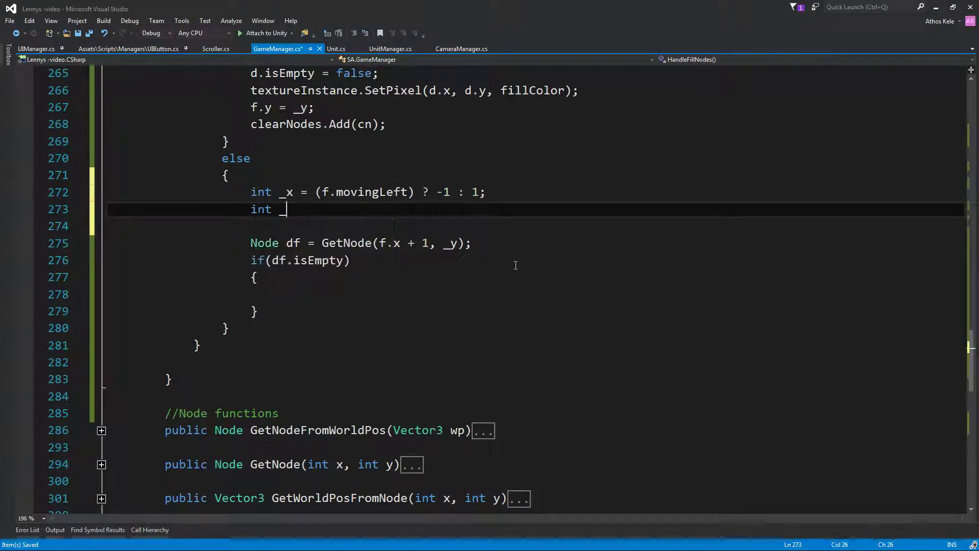
type("x2 = ")
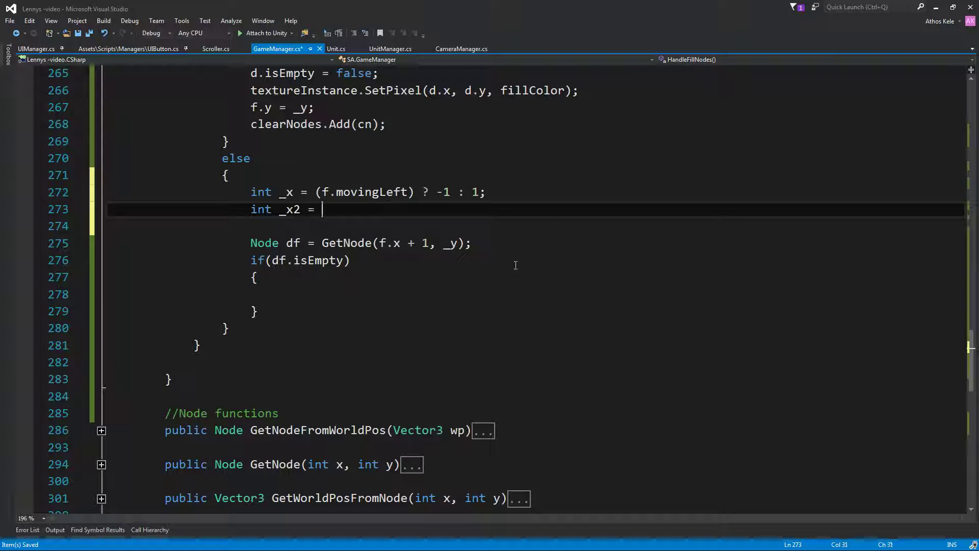
type("(f.mo")
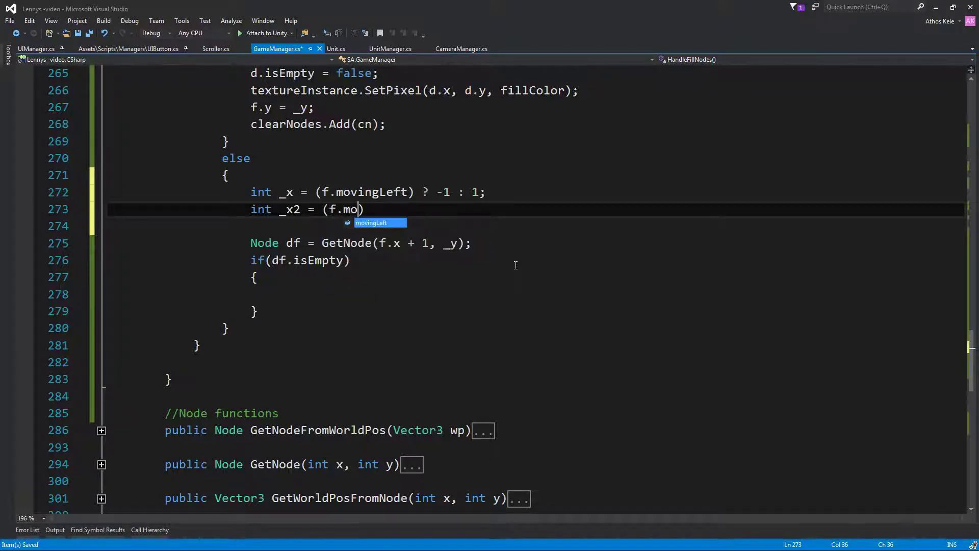
type("vingLeft) ")
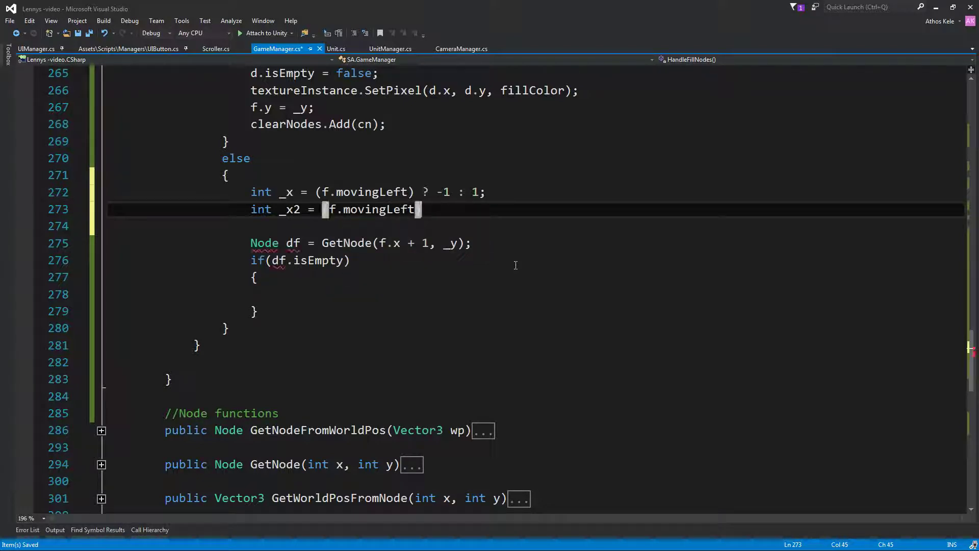
type("? -1 : 1;")
Name the first offset _x1 and change GetNode's '+ 1' to '+ _x1'.
key("Up")
key("Left")
key("Left")
key("Left")
key("Left")
key("Left")
key("Left")
key("Left")
key("Left")
key("Left")
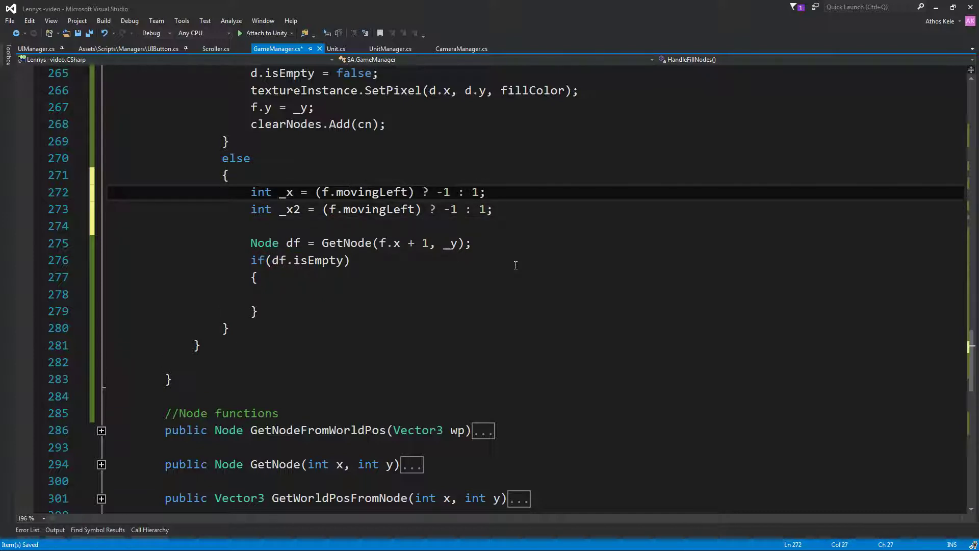
type("1")
key("Down")
key("Down")
key("Down")
key("ctrl+Right")
key("ctrl+Right")
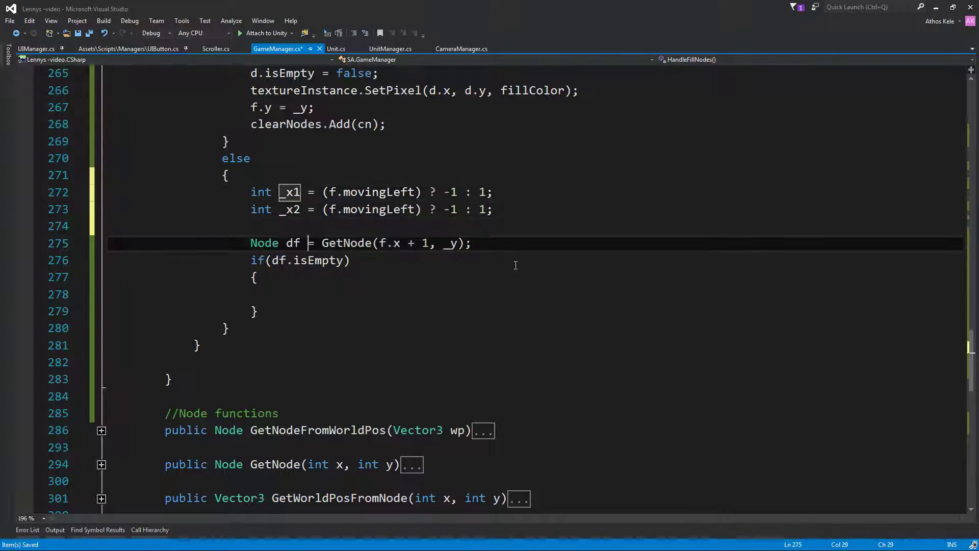
key("ctrl+Right")
key("Delete")
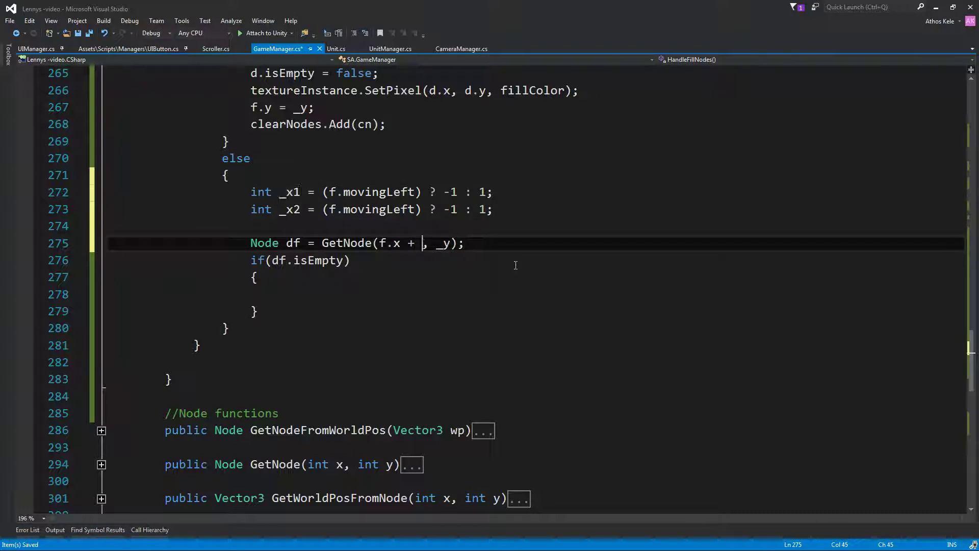
key("BackSpace")
key("BackSpace")
type("+")
type(" _")
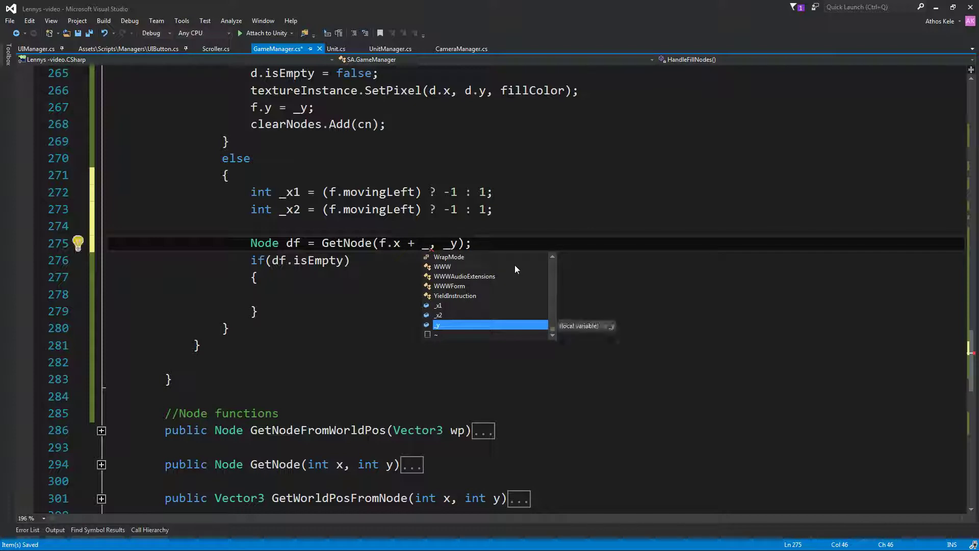
type("x1")
Inside if(df.isEmpty), set df.isEmpty = false and SetPixel(df.x, df.y, fillColor).
key("Down")
key("Down")
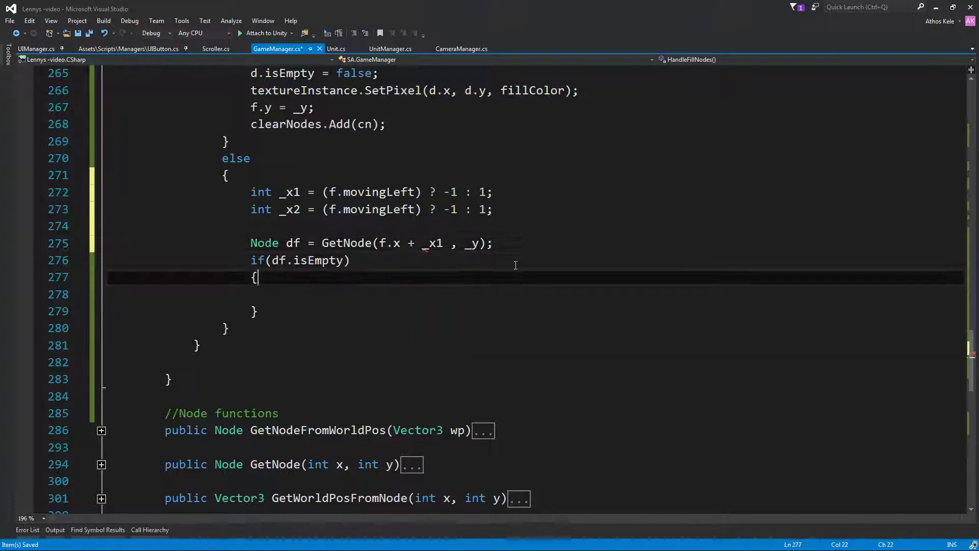
key("Down")
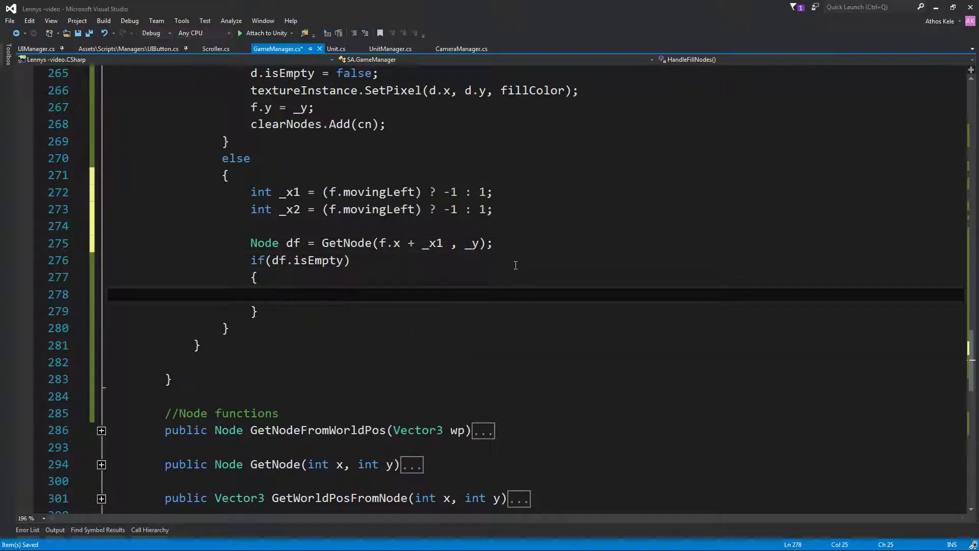
type("df.")
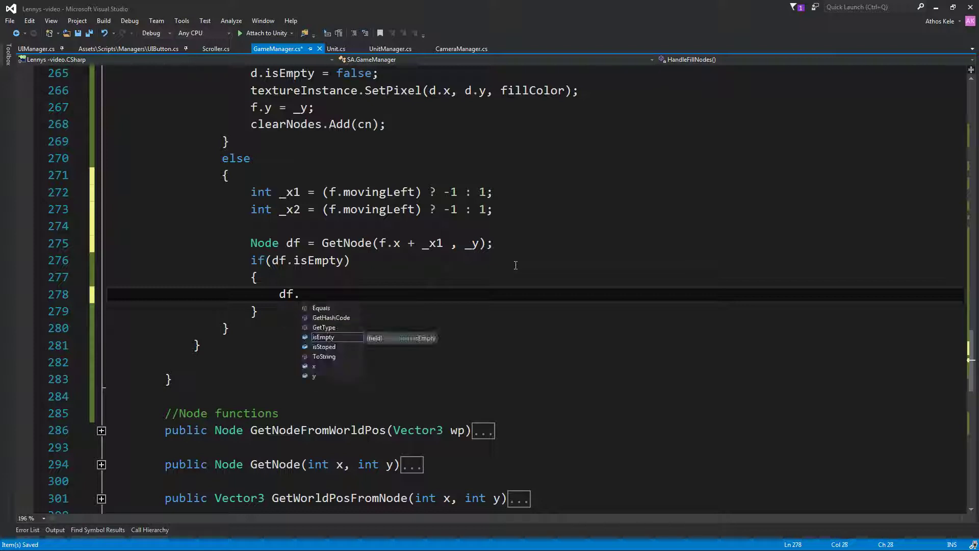
type("isEmpty = false;")
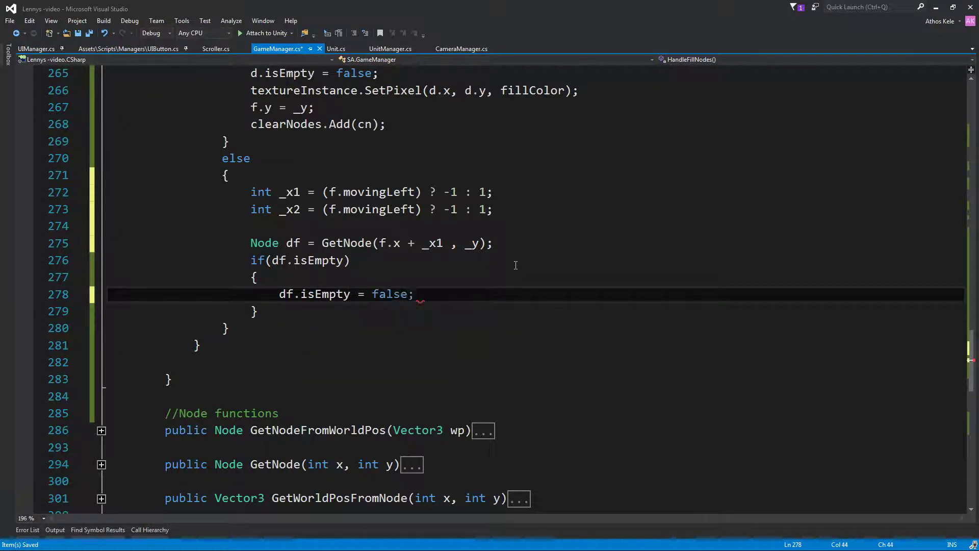
key("Return")
type("text")
key("Tab")
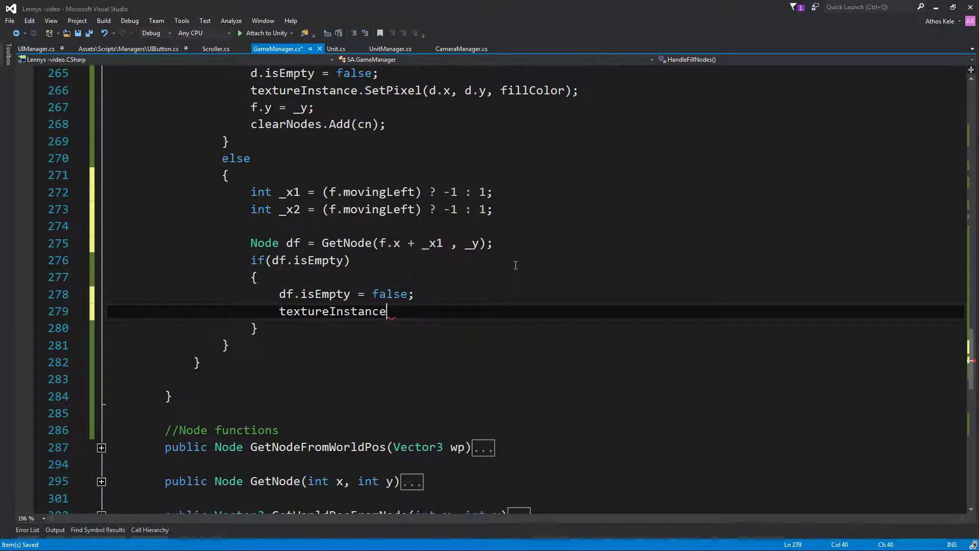
type(".set")
key("Tab")
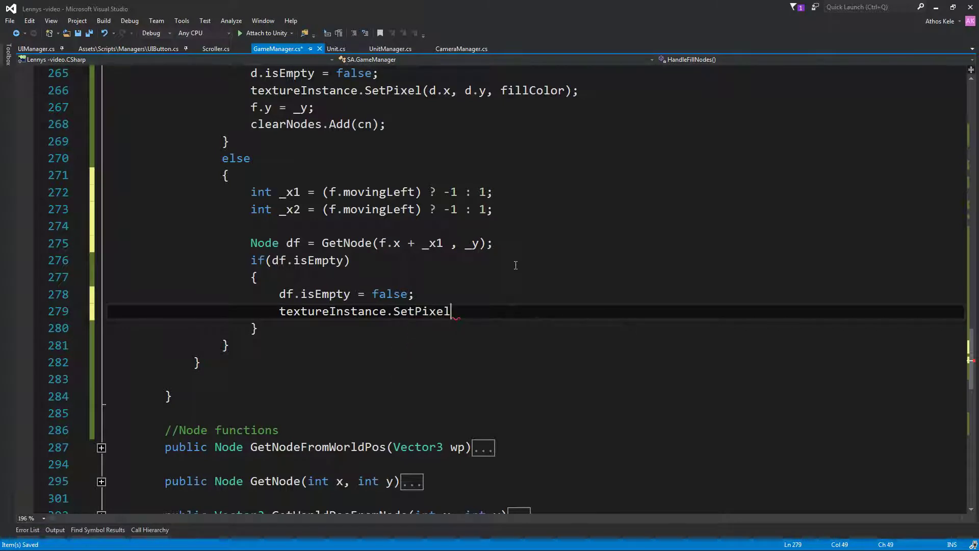
type("(df")
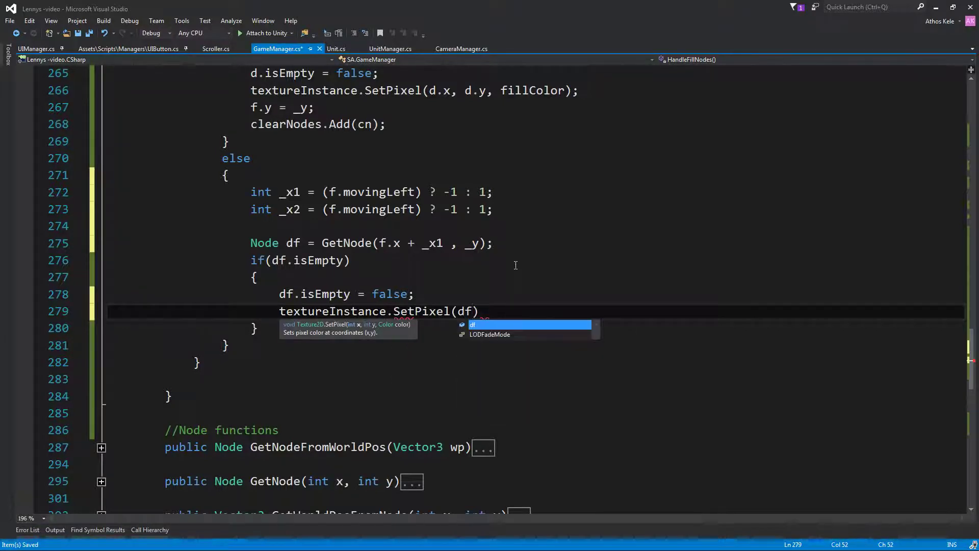
type(".x, df")
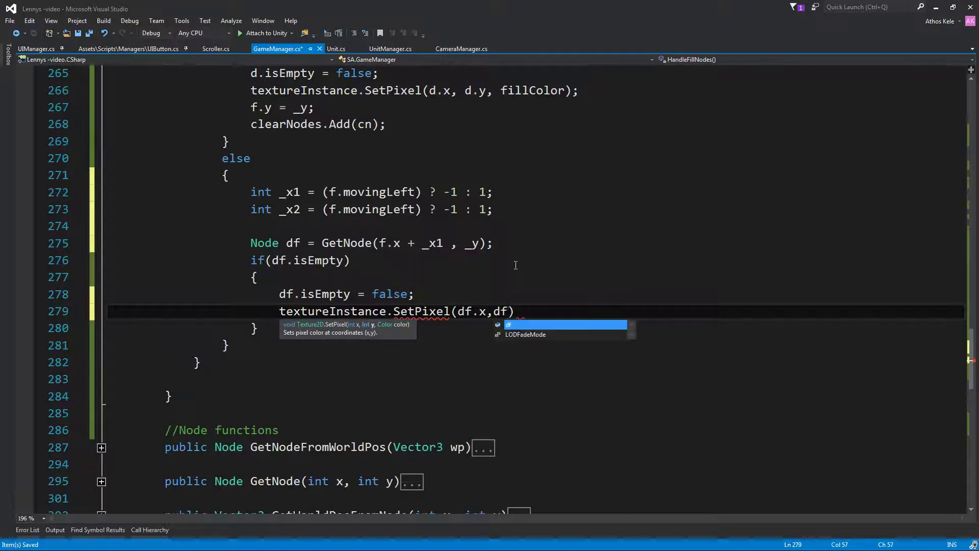
type(".y")
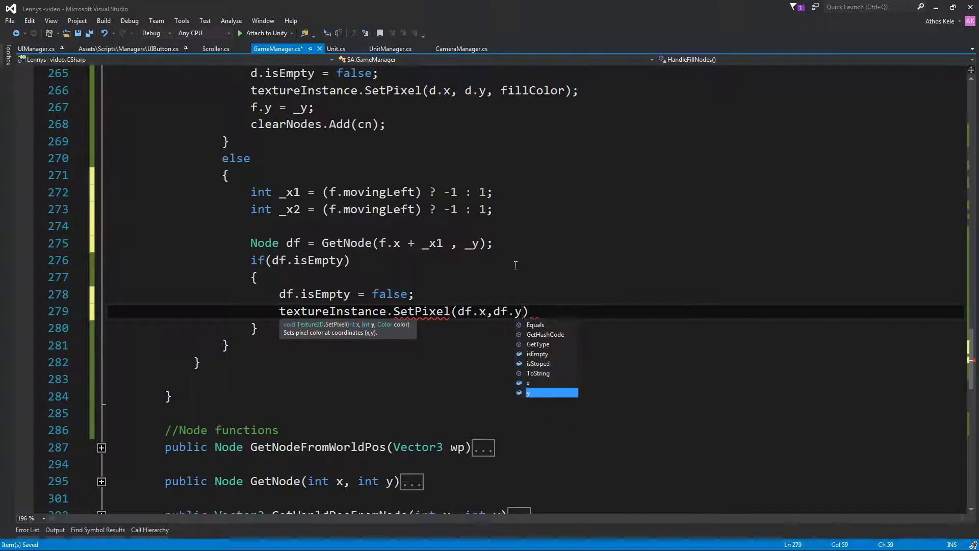
type(", fillColor)")
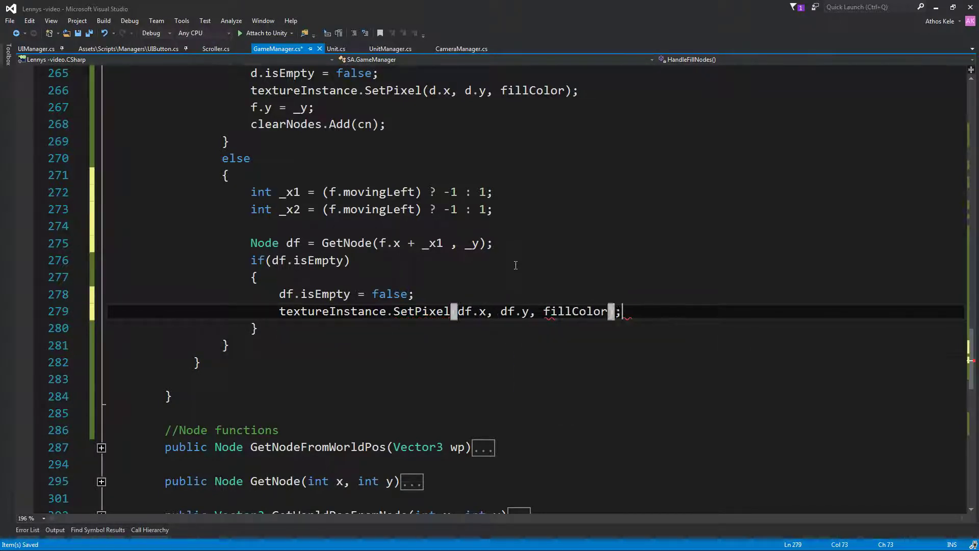
type(";")
key("Return")
Set f.y = _y, advance f.x by _x1, and add cn to clearNodes.
type("f.")
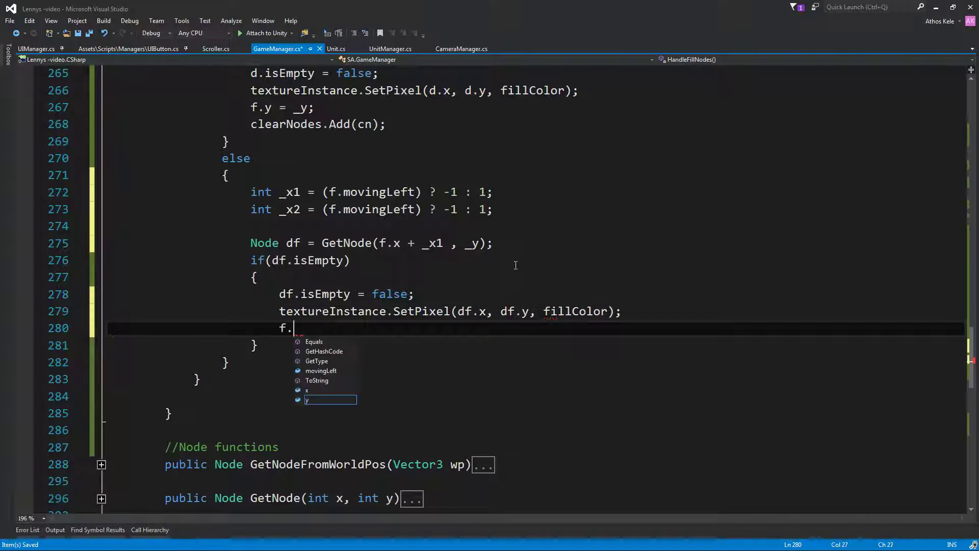
type("y")
key("Escape")
type(" = ")
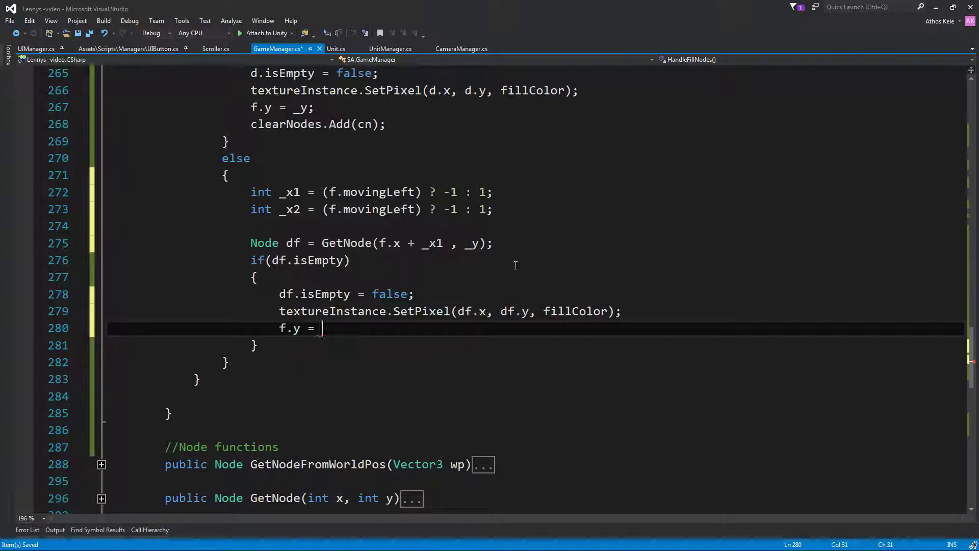
type("_y")
key("Escape")
type(";")
key("Return")
type("f")
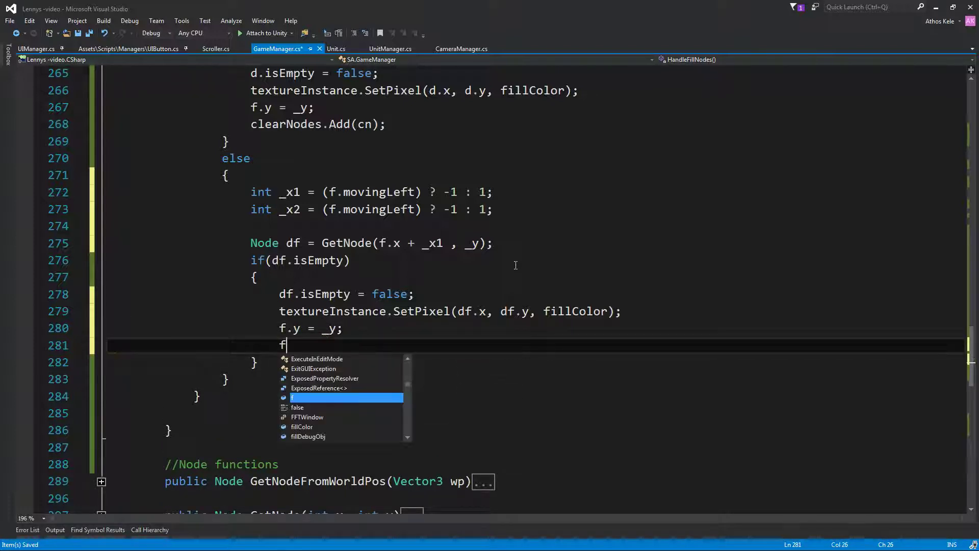
type(".x = ")
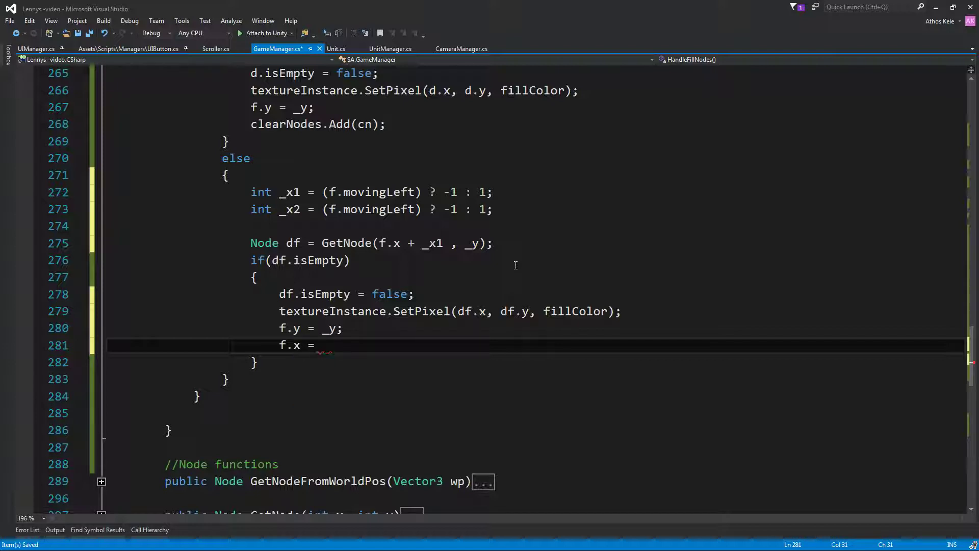
type("+=")
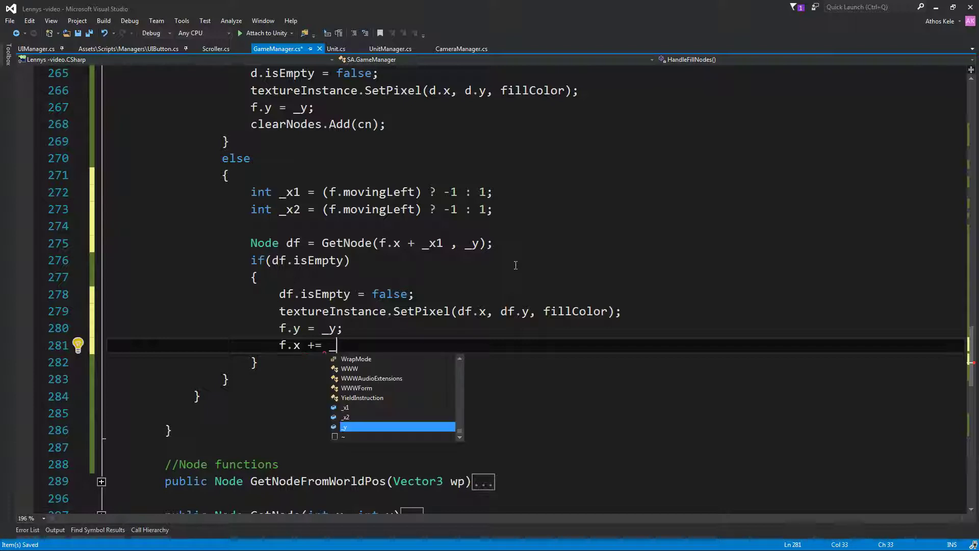
type("x1;")
key("Return")
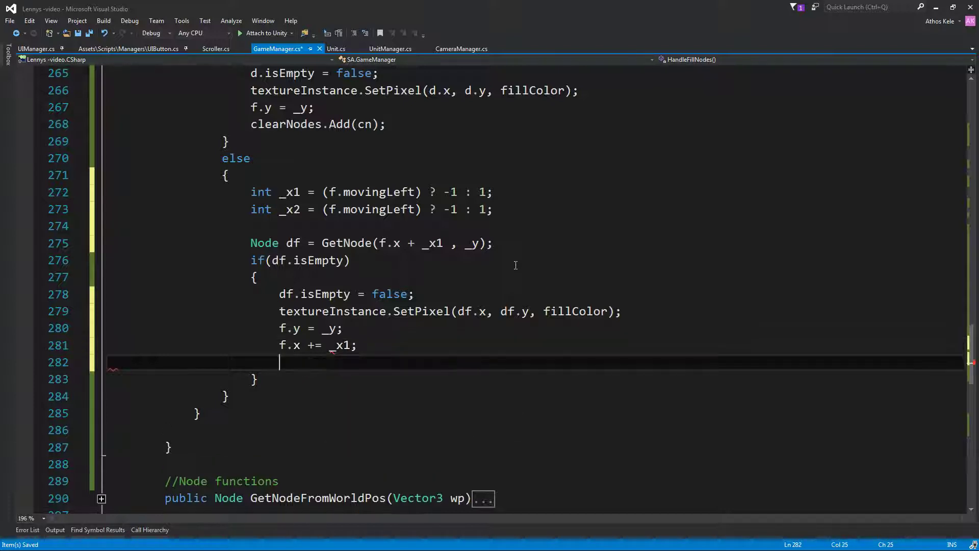
type("clearNodes")
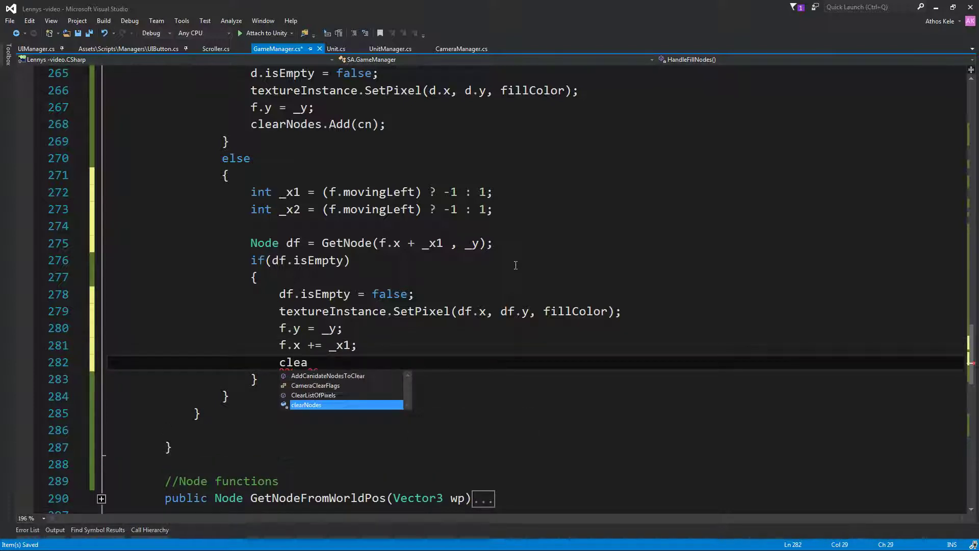
type(".Add(cn")
key("Escape")
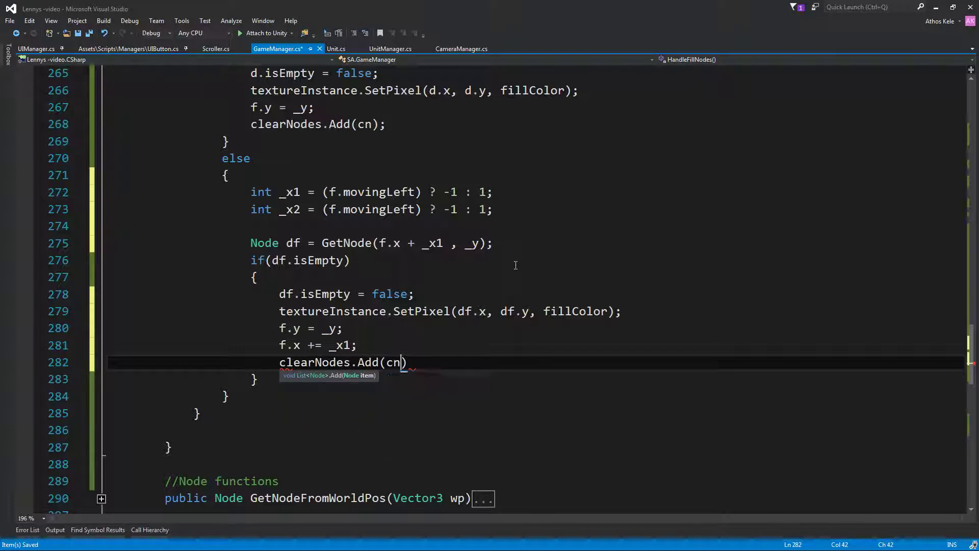
type(");")
Add an empty else block after the if(df.isEmpty) block.
key("Down")
key("End")
key("Return")
type("el")
key("Tab")
key("Return")
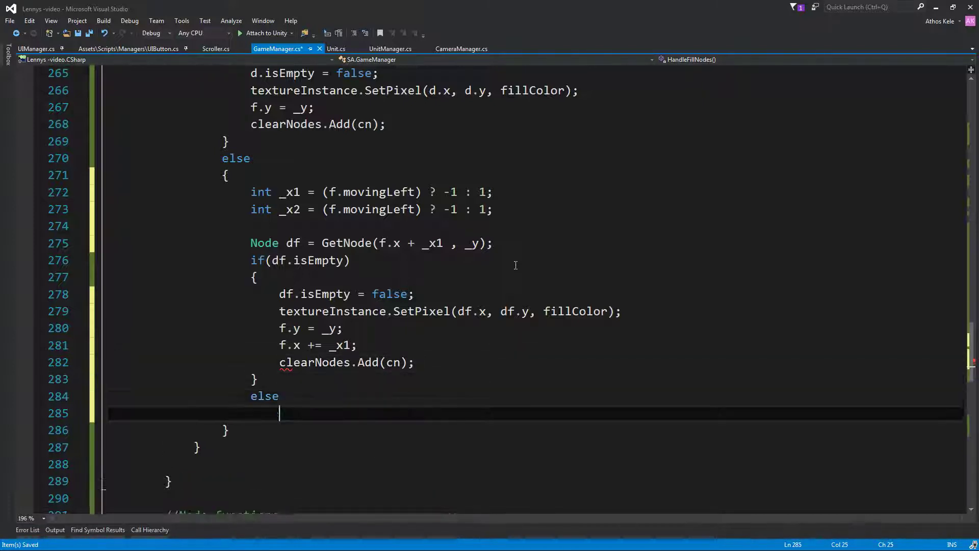
type("{")
key("Return")
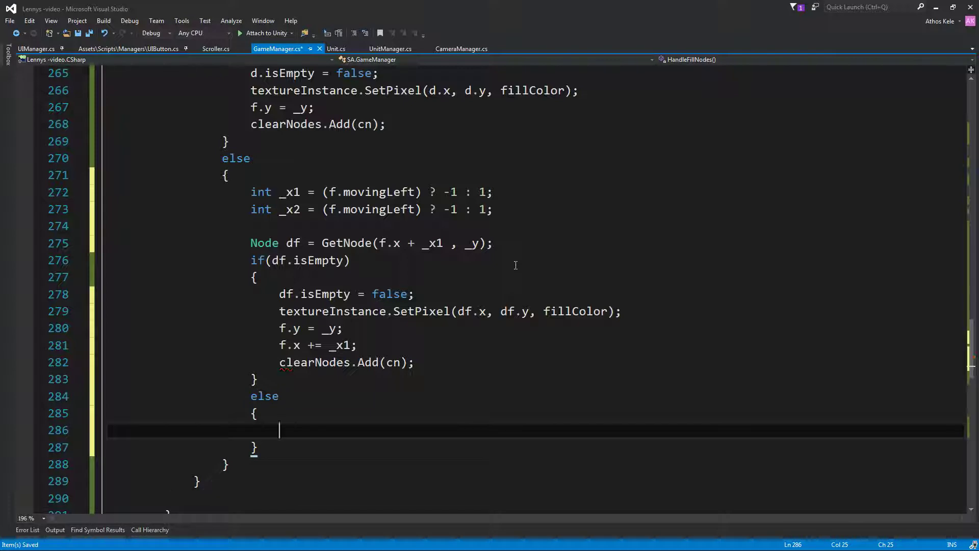
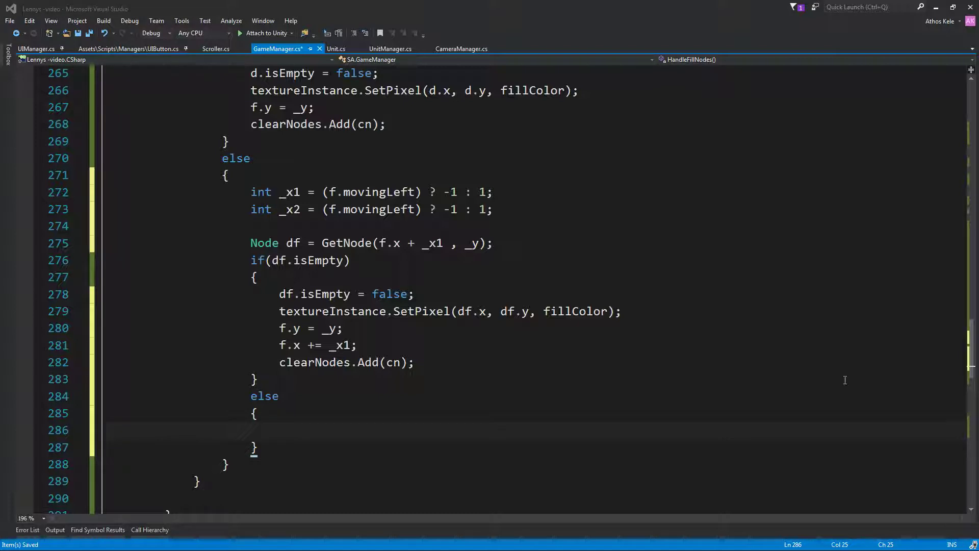
Back in GameManager.cs, start the empty else branch with Node db = GetNode( using IntelliSense.
key("Up")
key("Up")
key("Up")
key("Up")
key("Up")
key("Up")
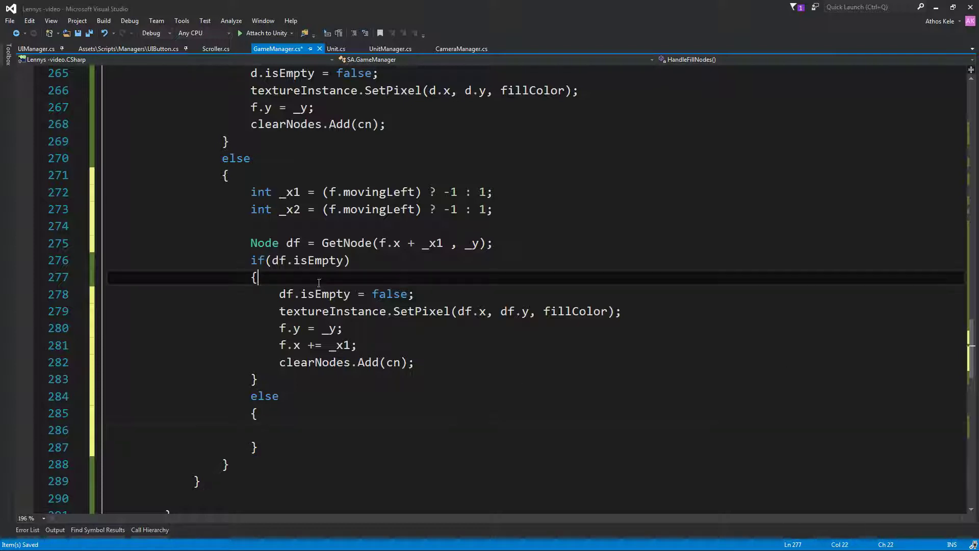
key("alt+Tab")
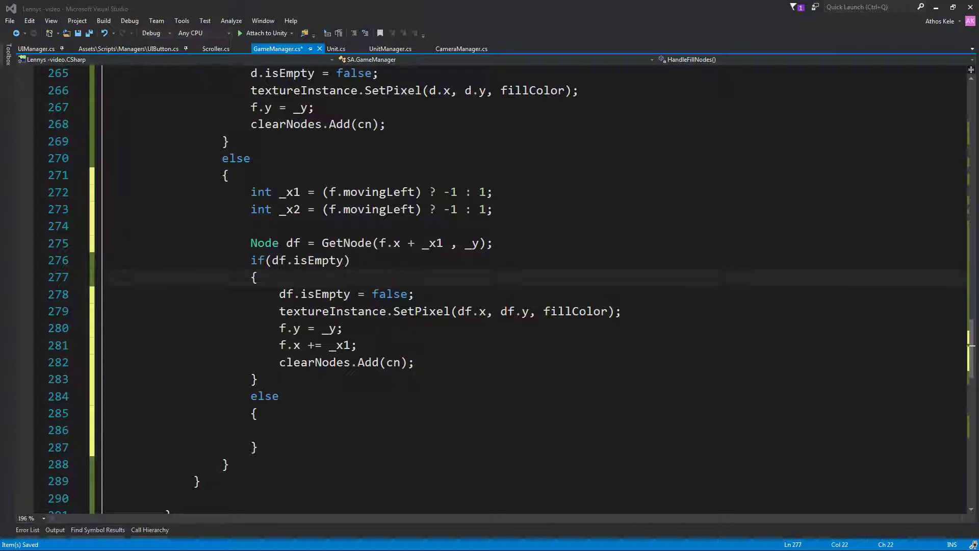
left_click(571, 362)
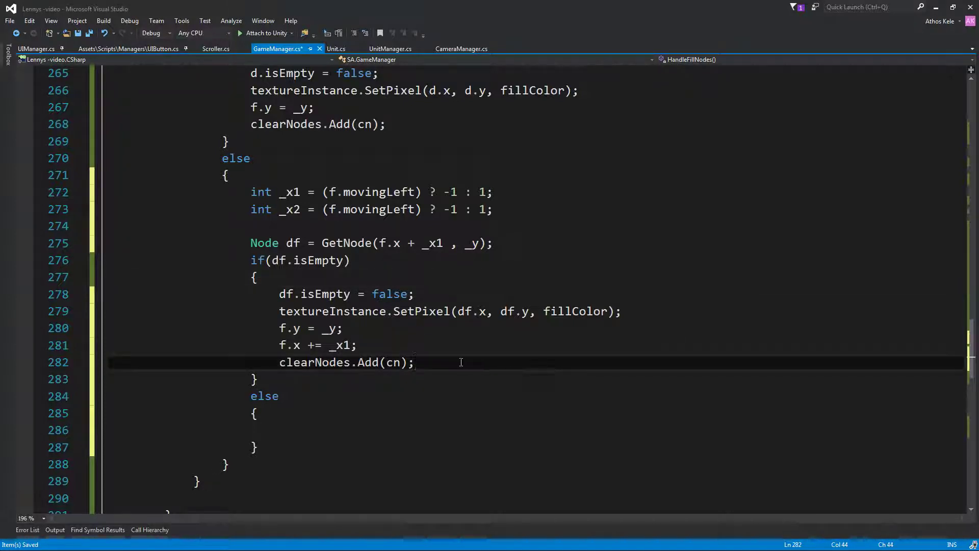
left_click_drag(227, 226, 286, 430)
left_click(383, 407)
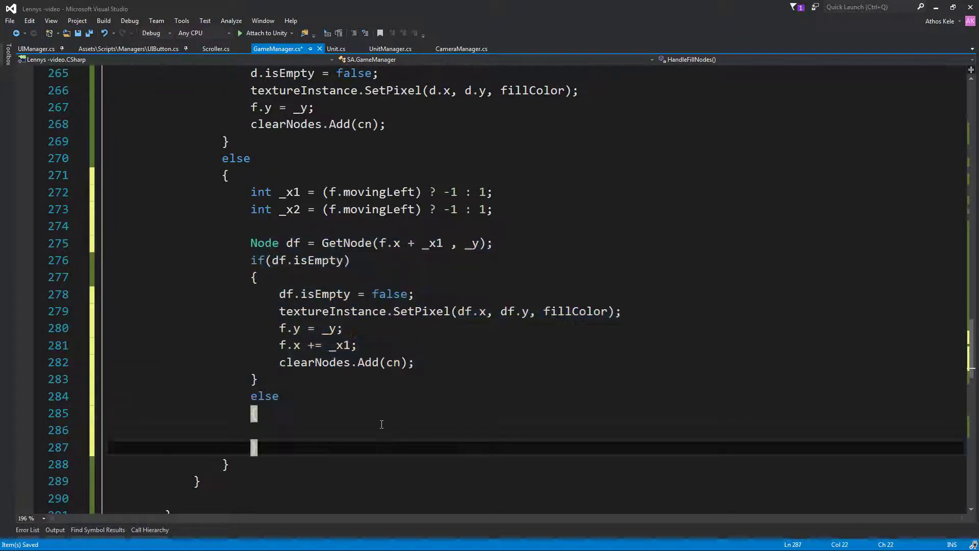
scroll(384, 408, "down", 1)
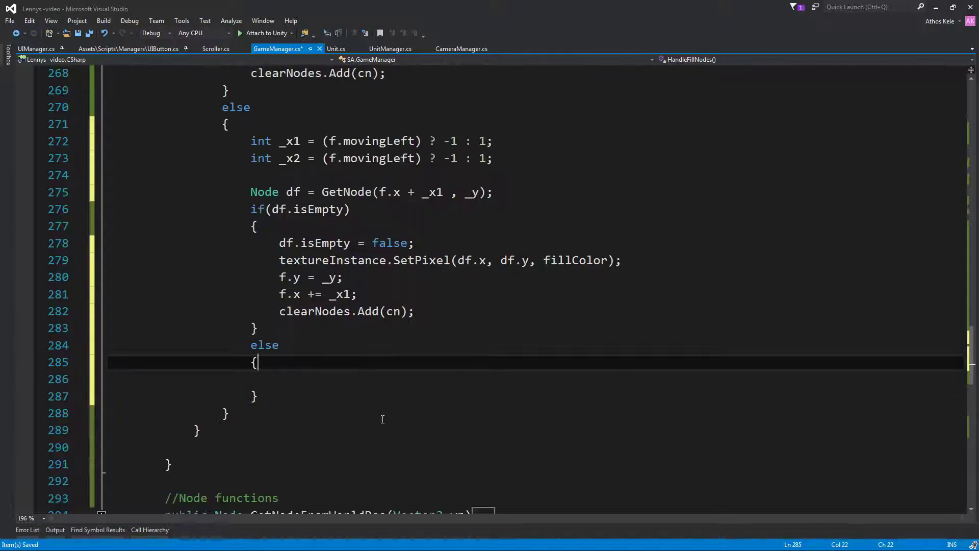
key("Down")
type("N")
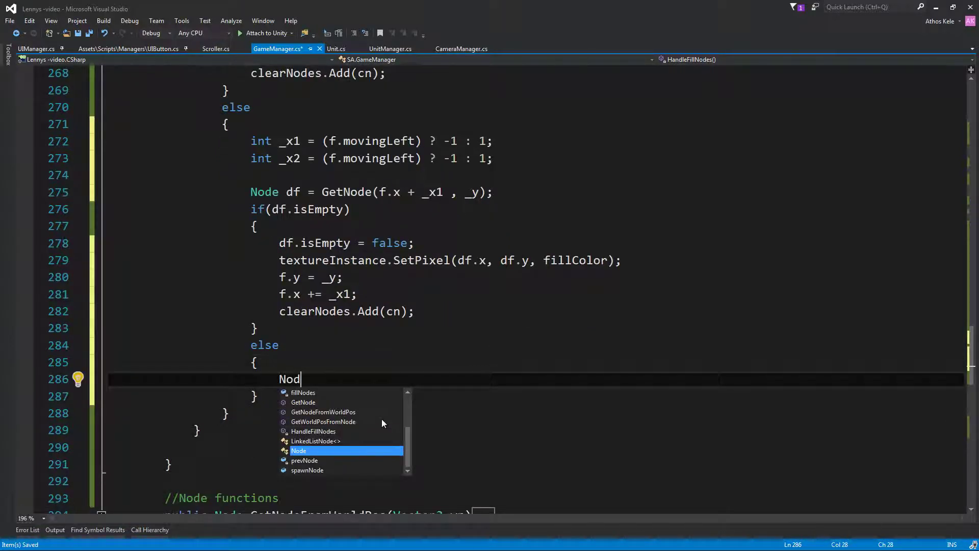
type("e db = ")
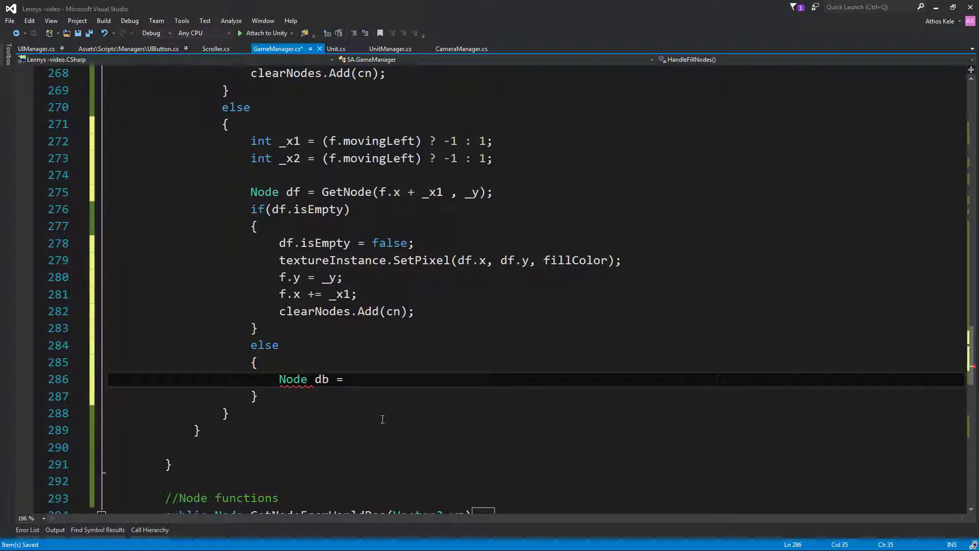
type("GetNo")
key("Tab")
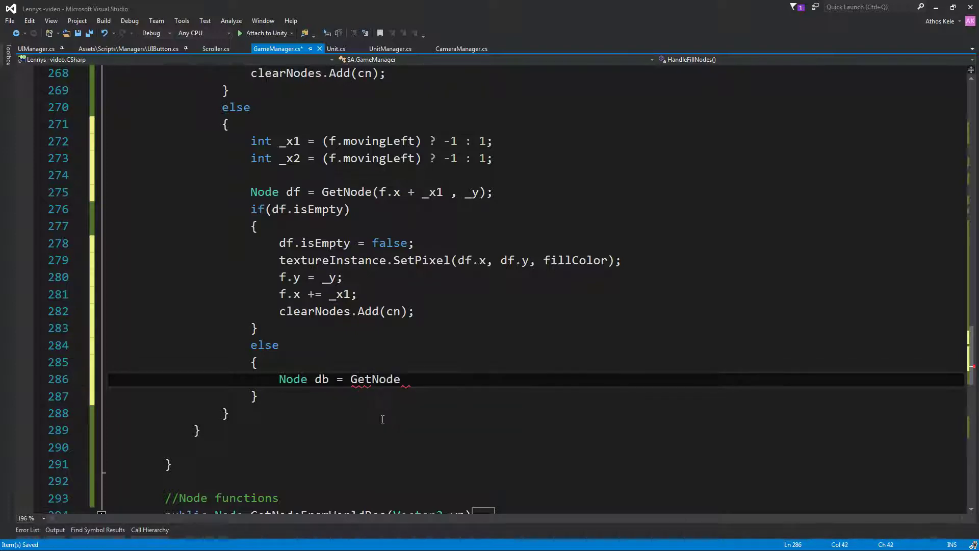
type("(")
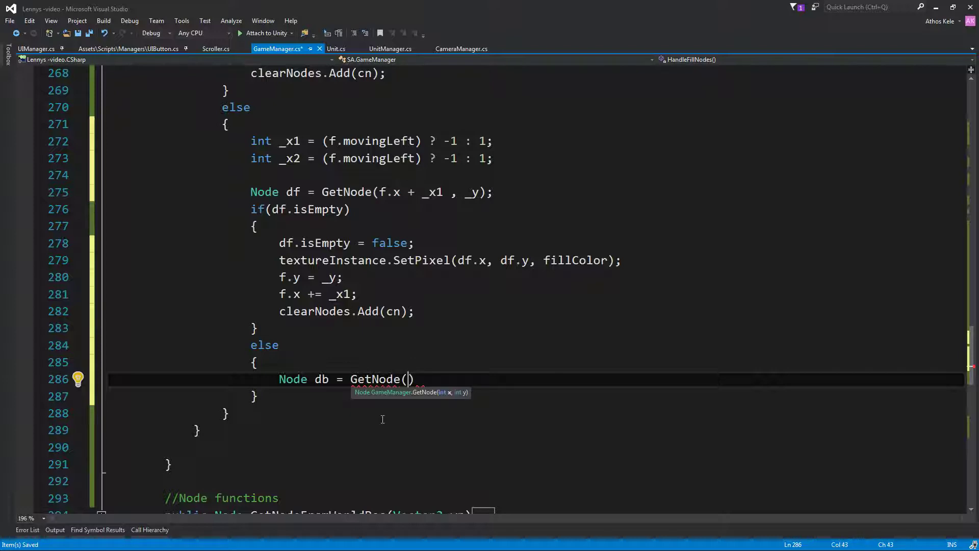
Add blank lines above the db lookup, discarding a started int _x3 declaration.
key("Home")
key("Return")
key("Return")
key("Up")
key("Up")
type("int ")
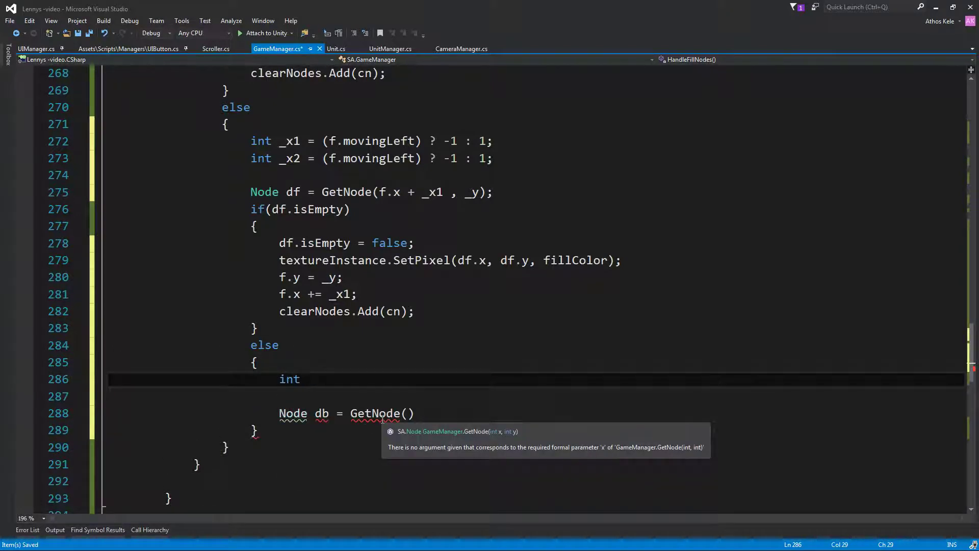
type("_")
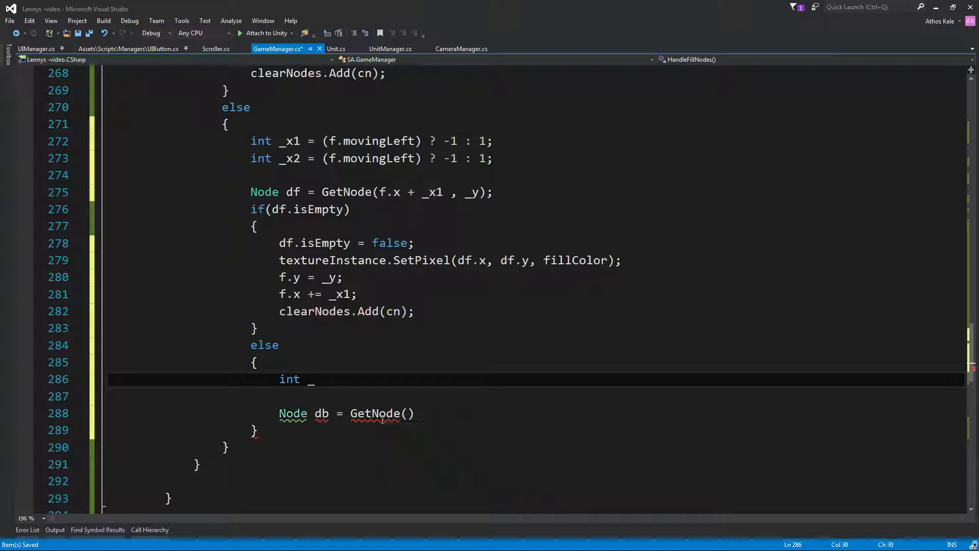
type("x3 = f")
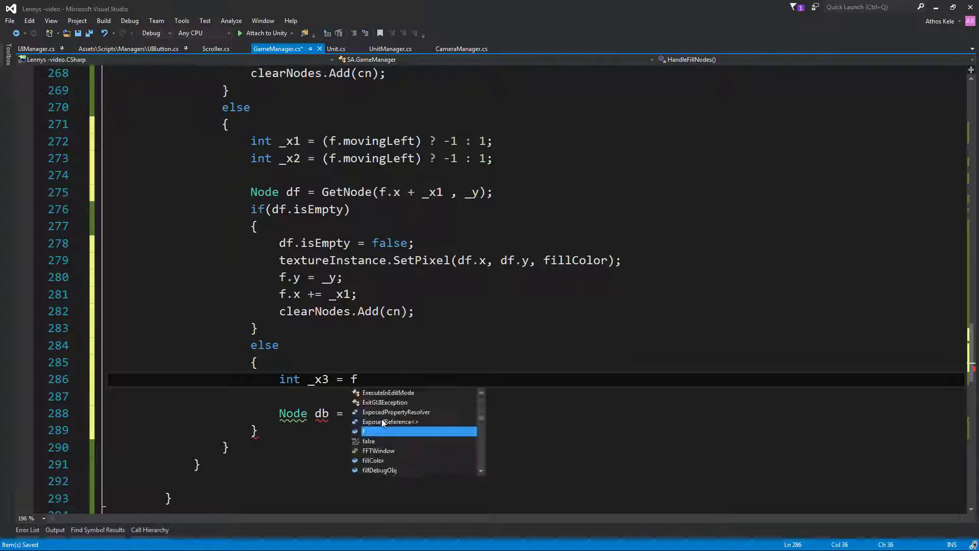
type(".m")
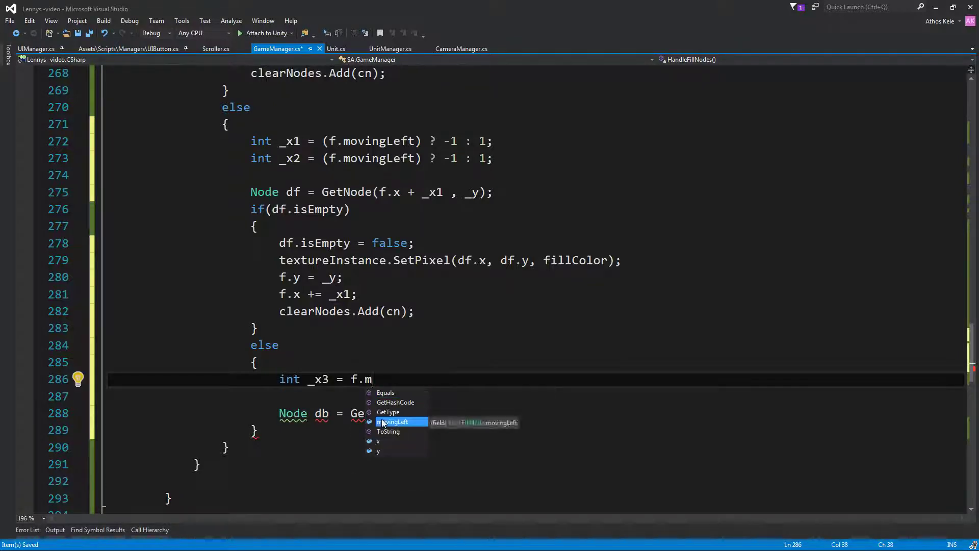
key("BackSpace")
key("BackSpace")
key("BackSpace")
key("BackSpace")
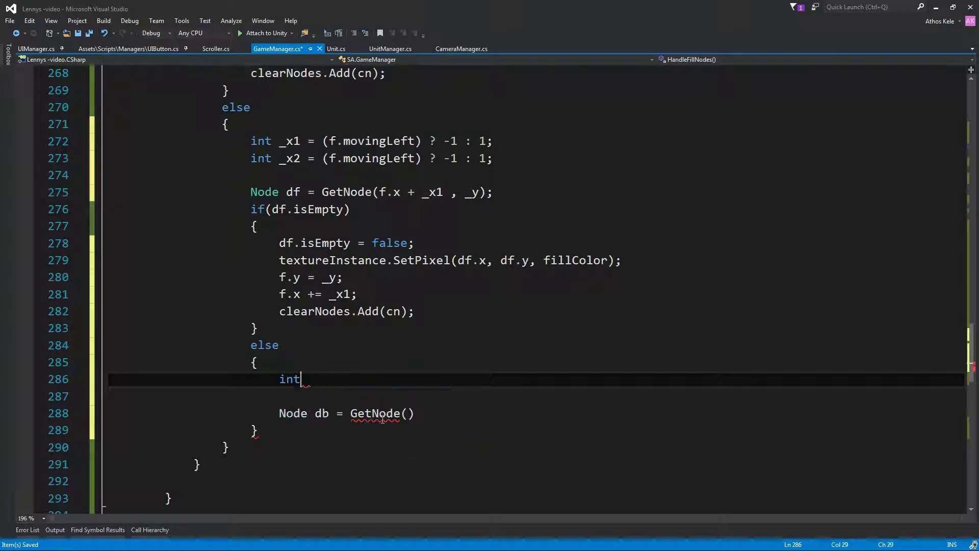
key("BackSpace")
key("BackSpace")
key("BackSpace")
scroll(311, 193, "down", 2)
Complete the lookup as GetNode(f.x + _x2, _y) and open an if(db.isEmpty) block below it.
left_click(409, 311)
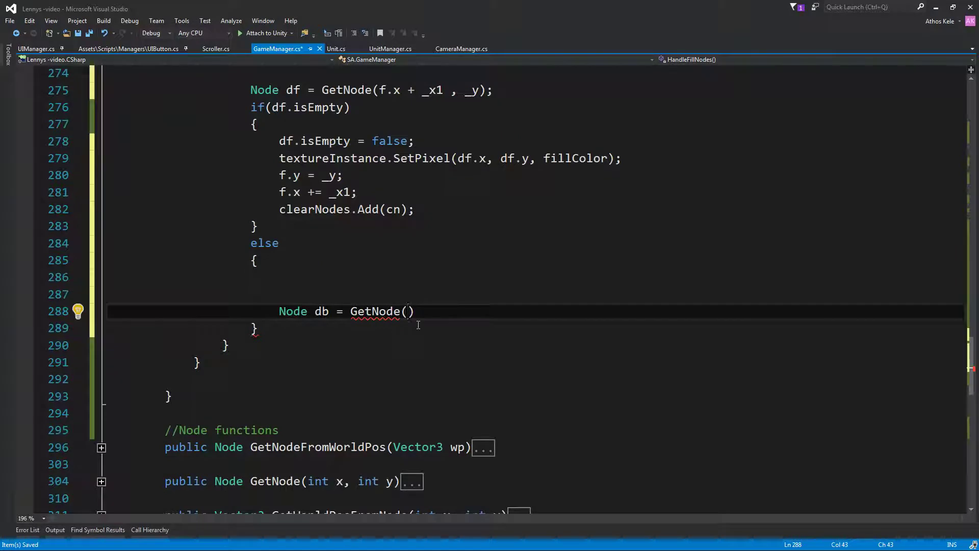
type("f.x + _")
type("x2,")
type(" _y)")
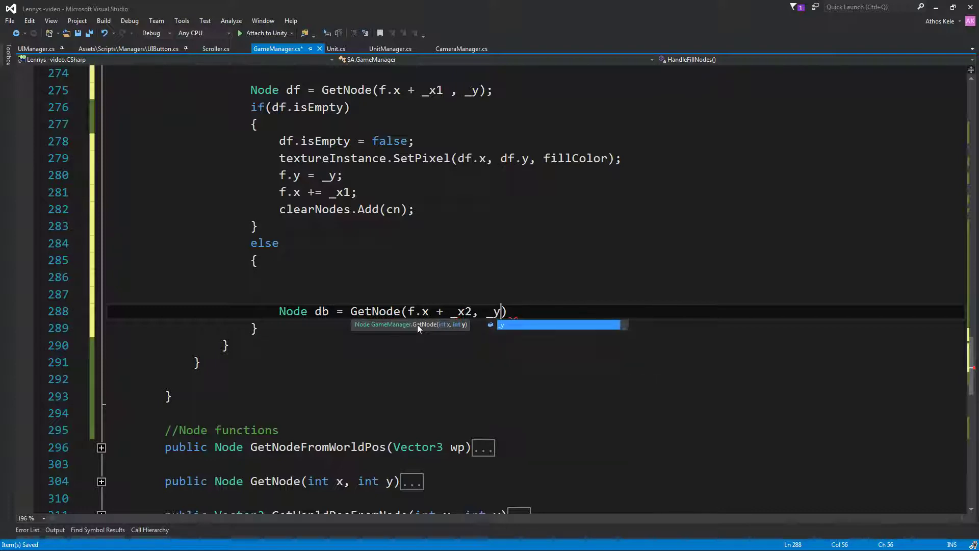
type(";")
key("Return")
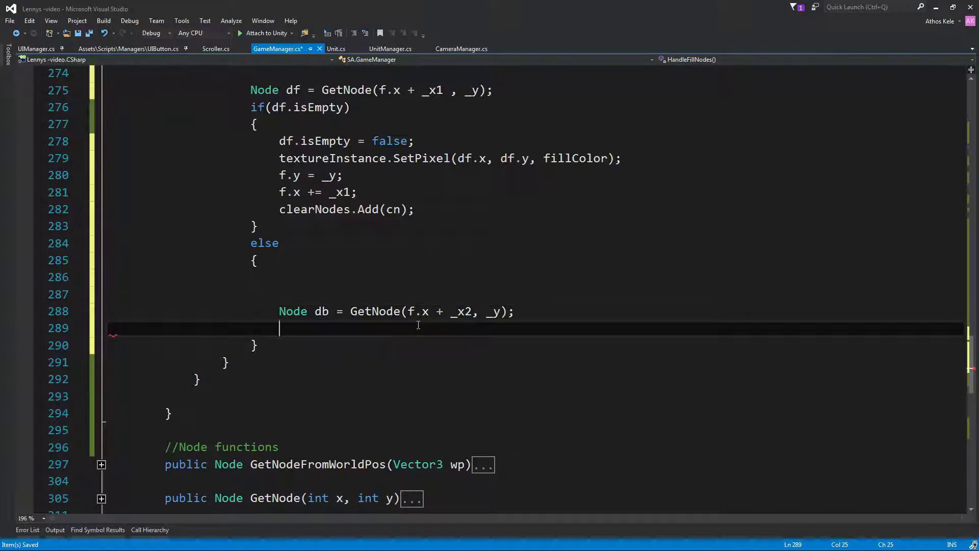
type("if(d")
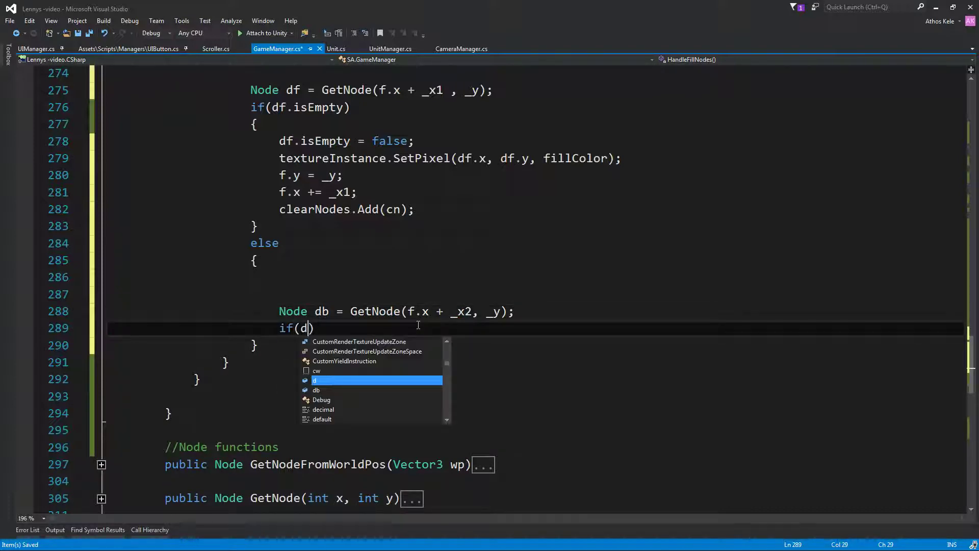
type("b.isEmpty")
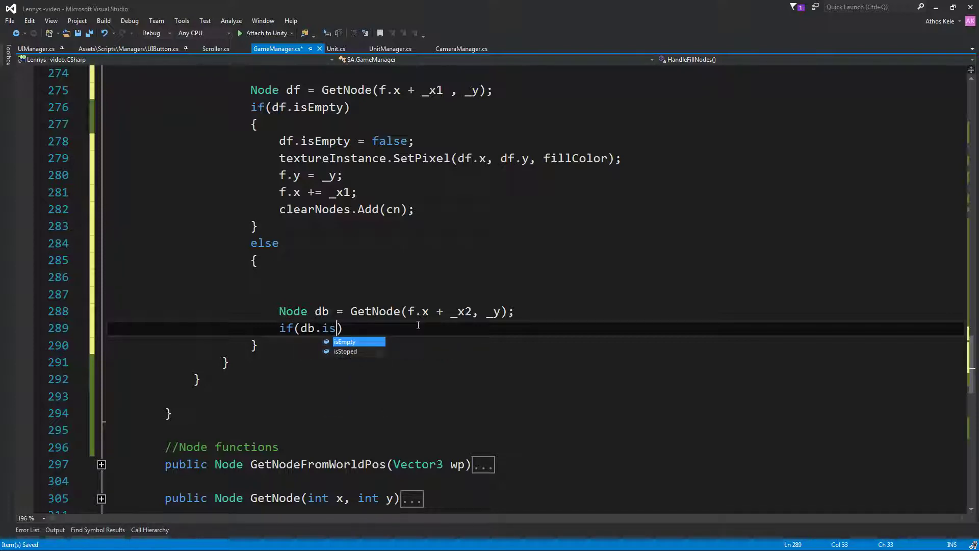
type(")")
key("Return")
type("{")
key("Return")
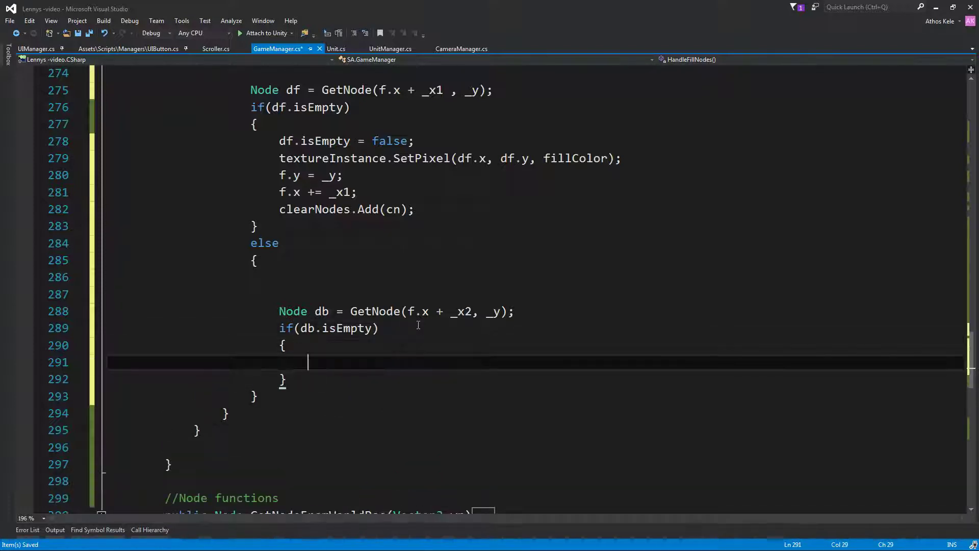
type("db.is")
key("Tab")
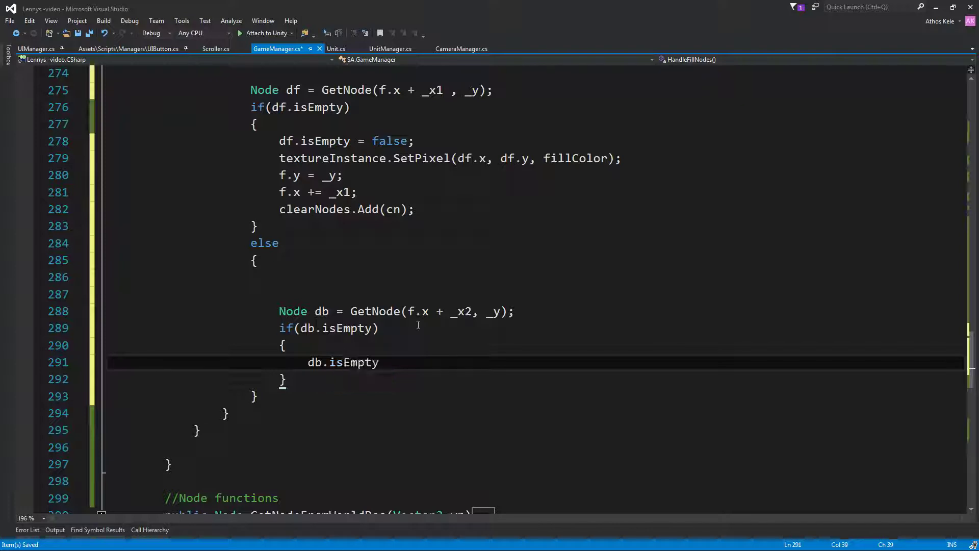
type(" = false;")
key("Return")
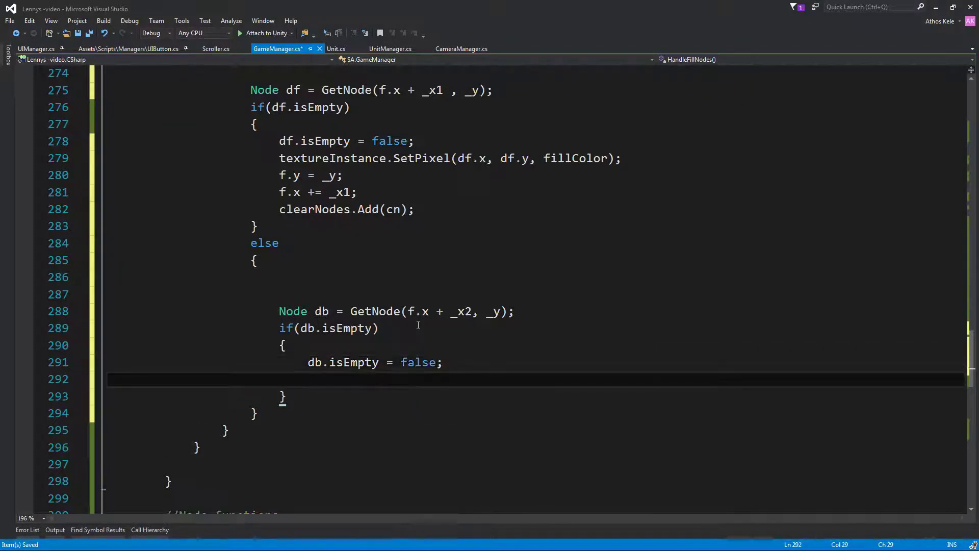
Inside the block, fill db's texture pixel, set f.y = _y, f.x += _x2, and call clearNodes.Add(db).
type("text.")
type("se")
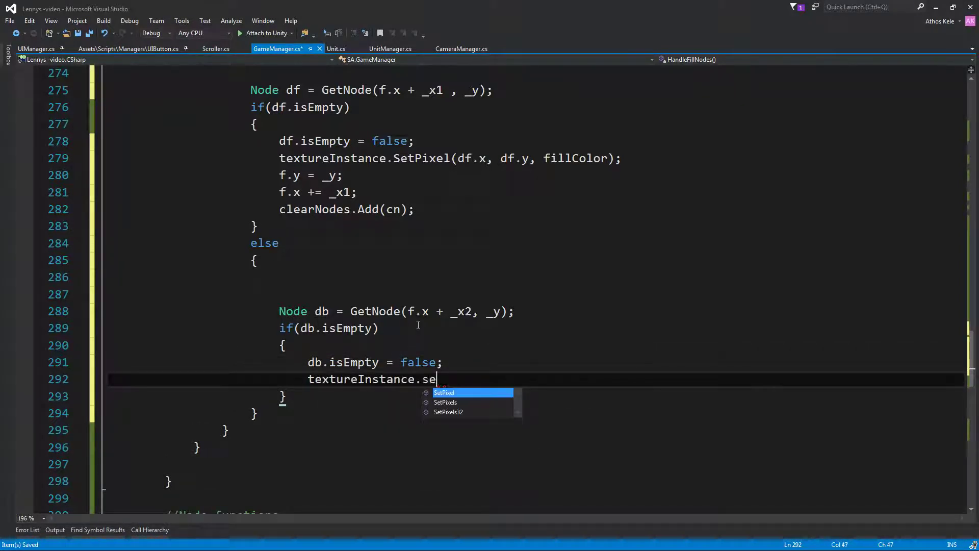
type("(")
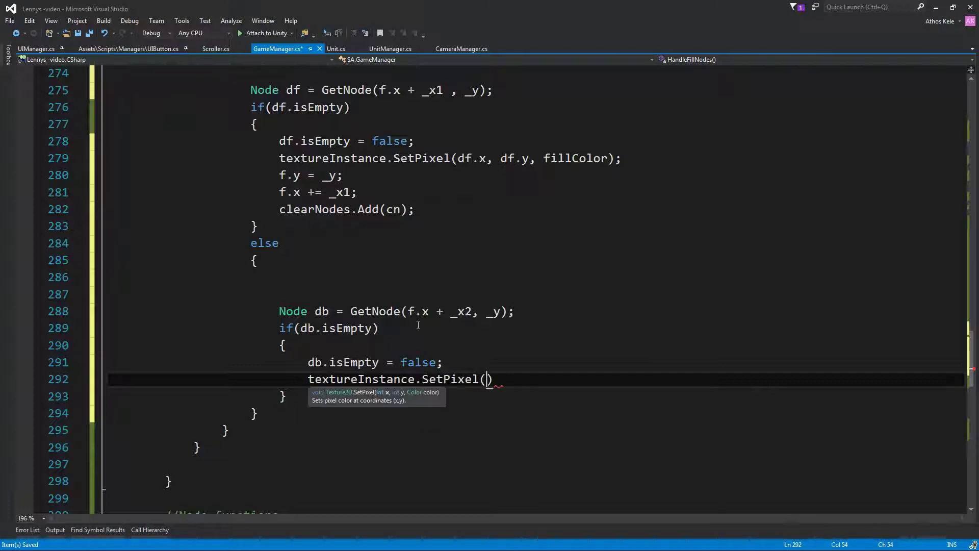
type("db.x,")
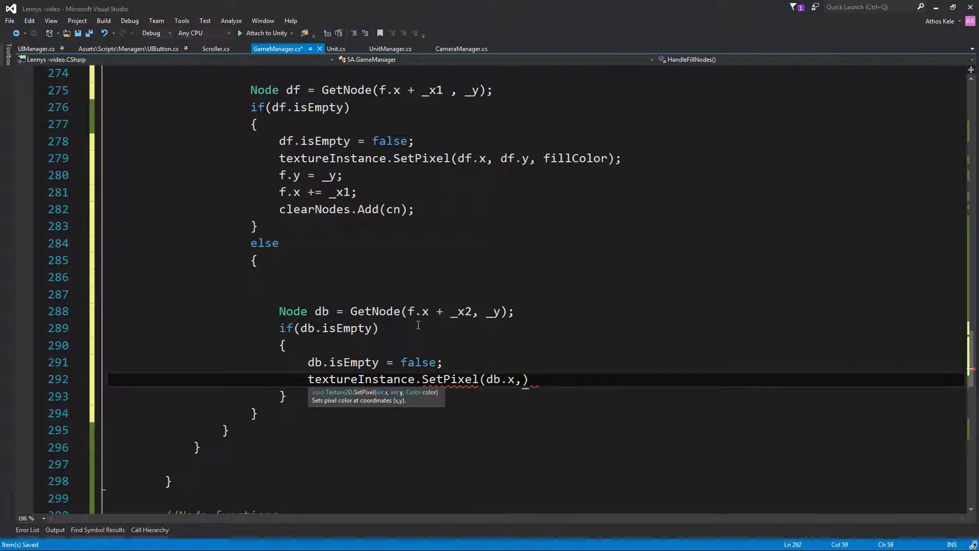
type("db.ym")
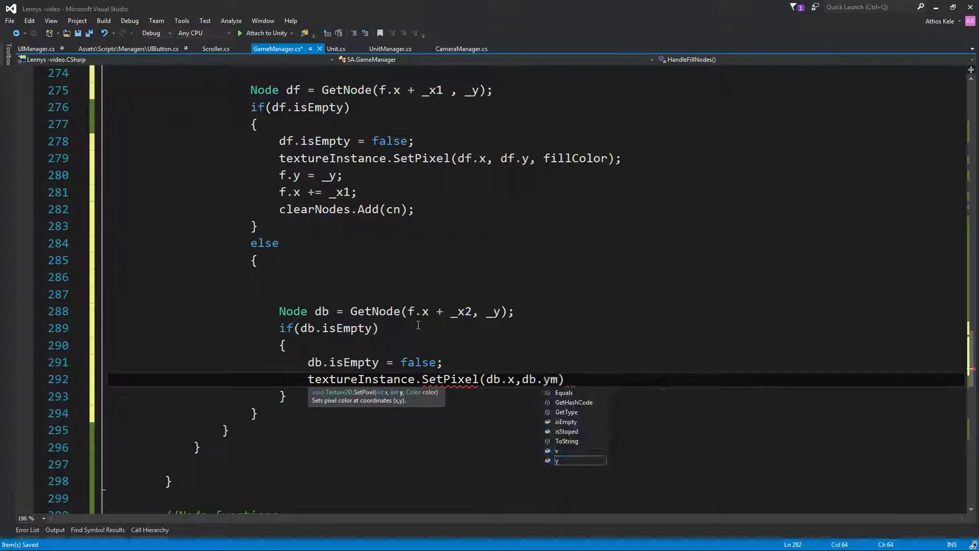
key("BackSpace")
type(",fil")
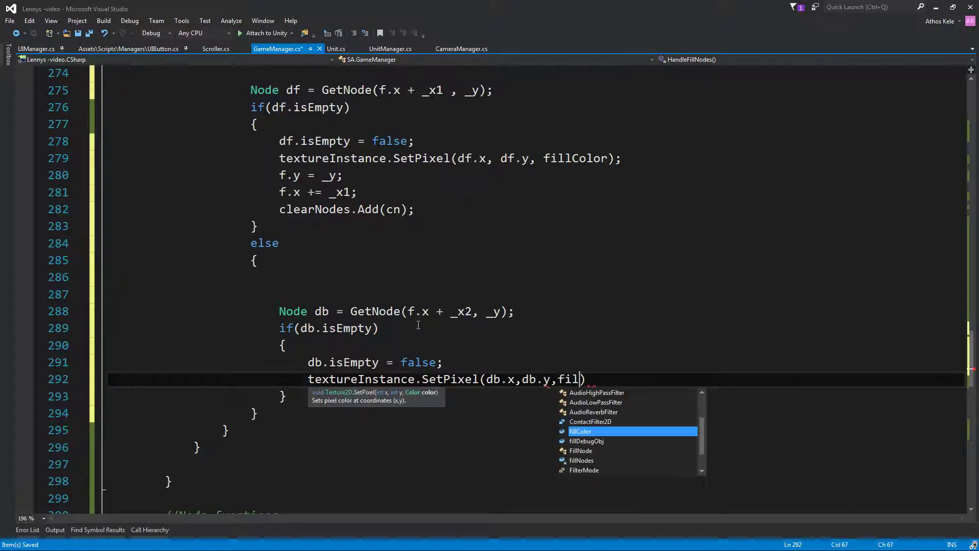
type(");")
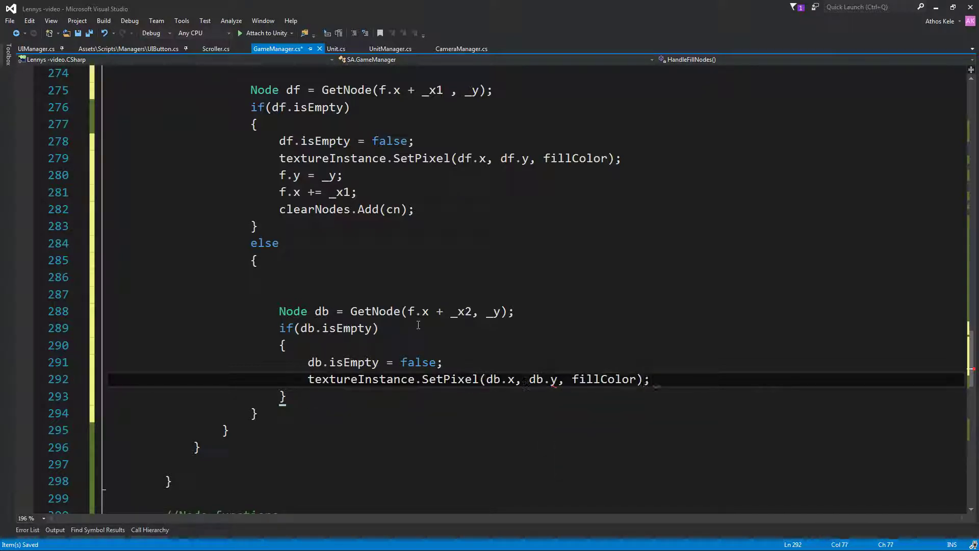
key("Return")
type("f.y = ")
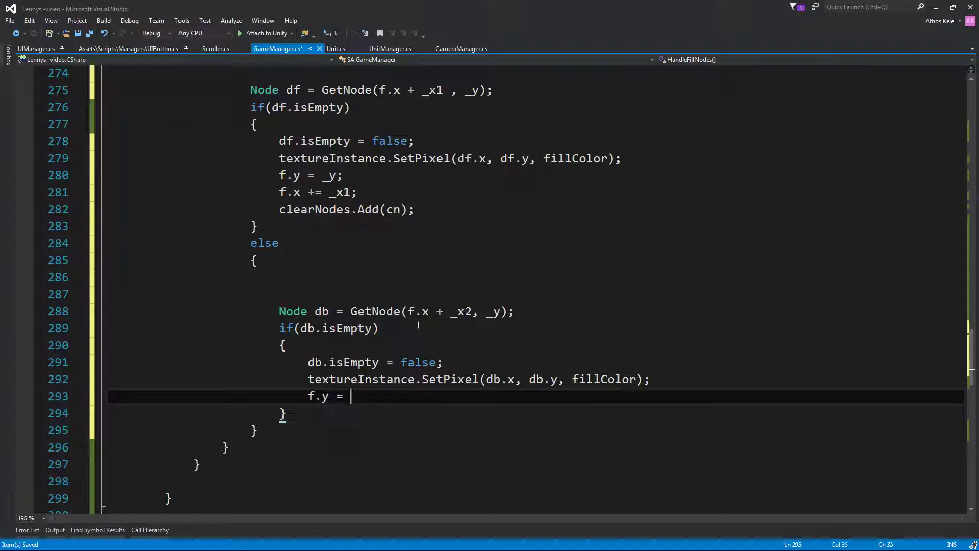
type("_")
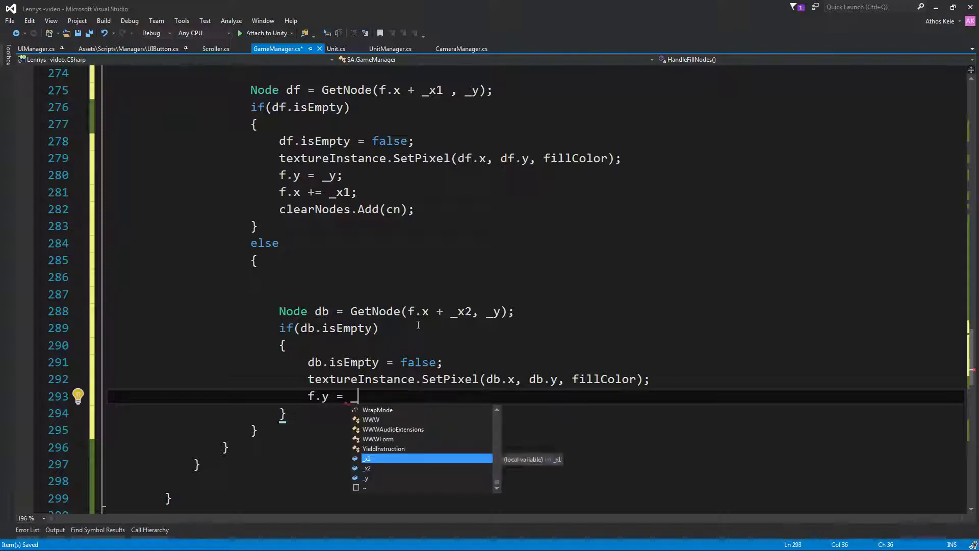
type("y;")
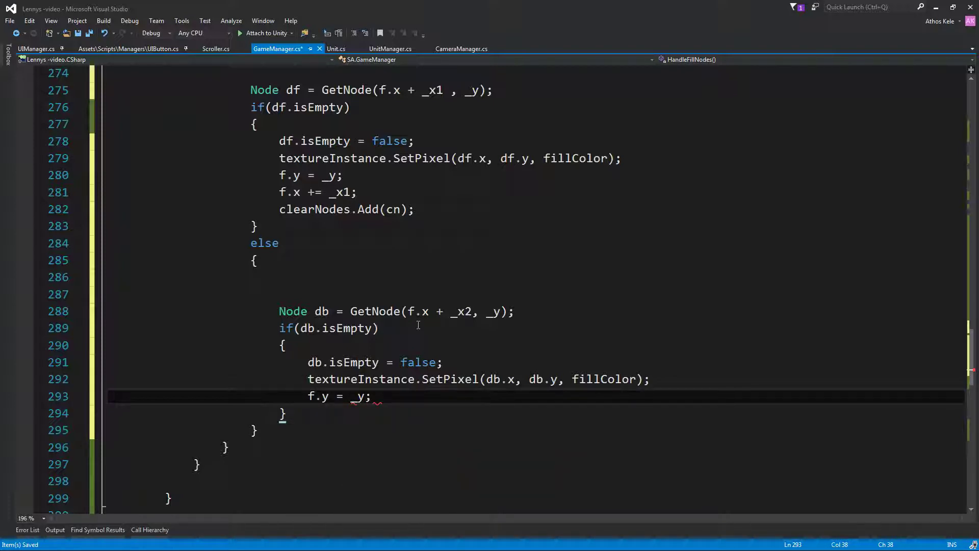
key("Return")
type("f.x")
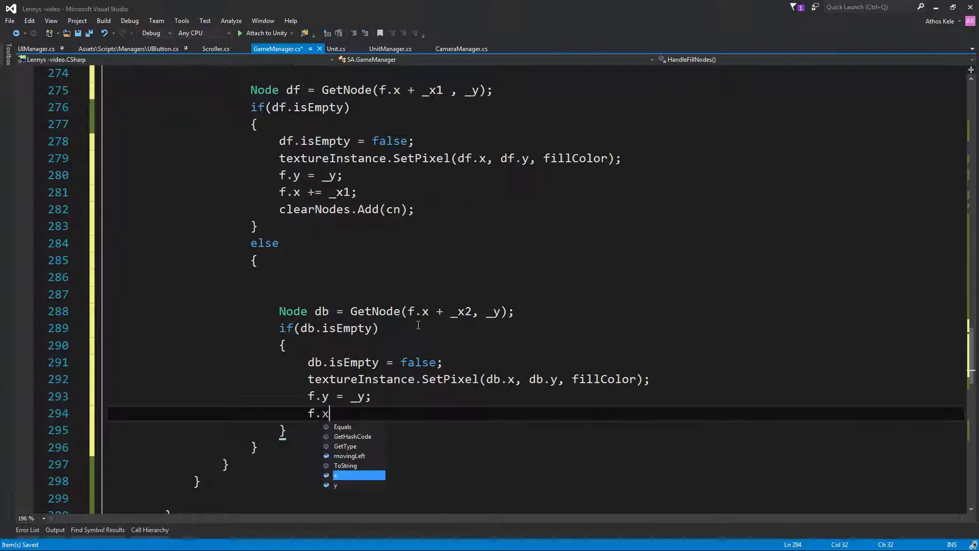
type(" += ")
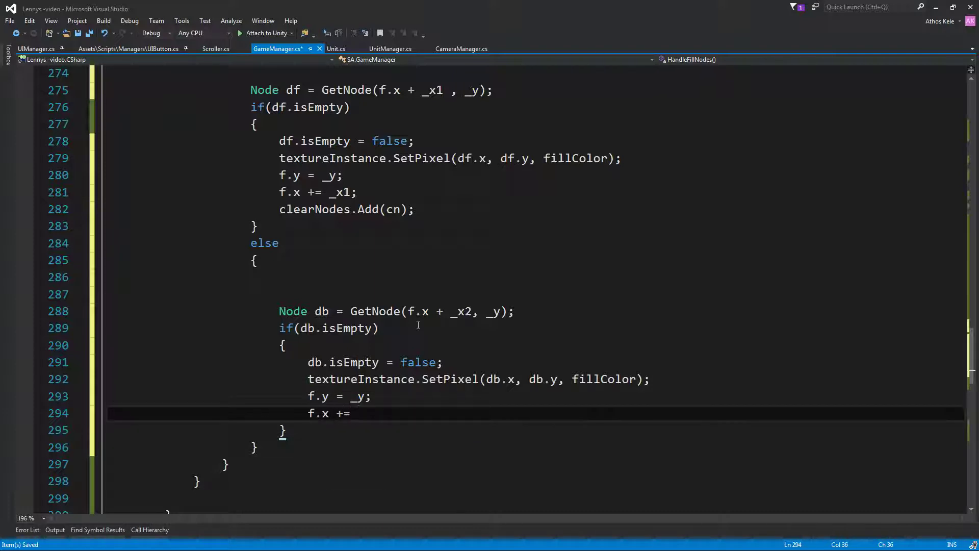
type("_x2;")
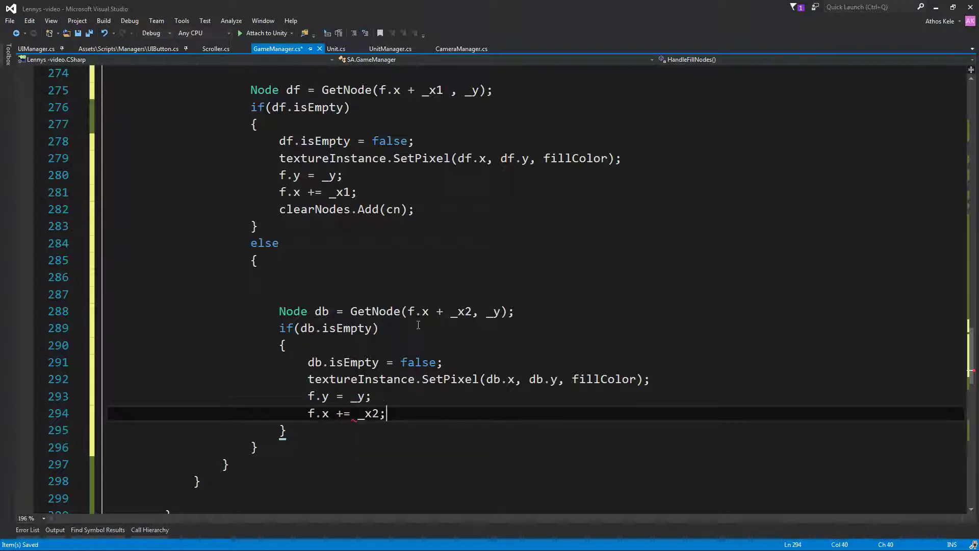
key("Return")
type("cle")
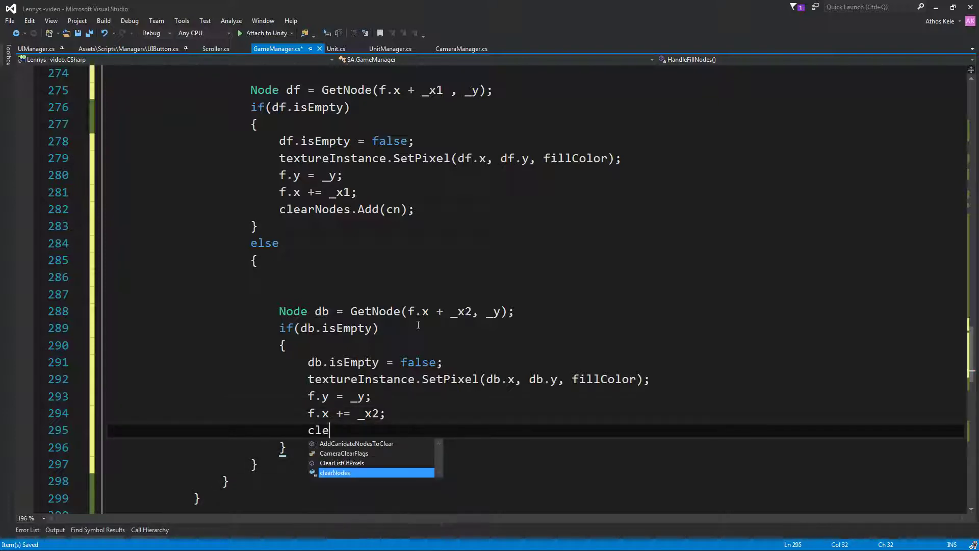
type("arNodes.Add(d")
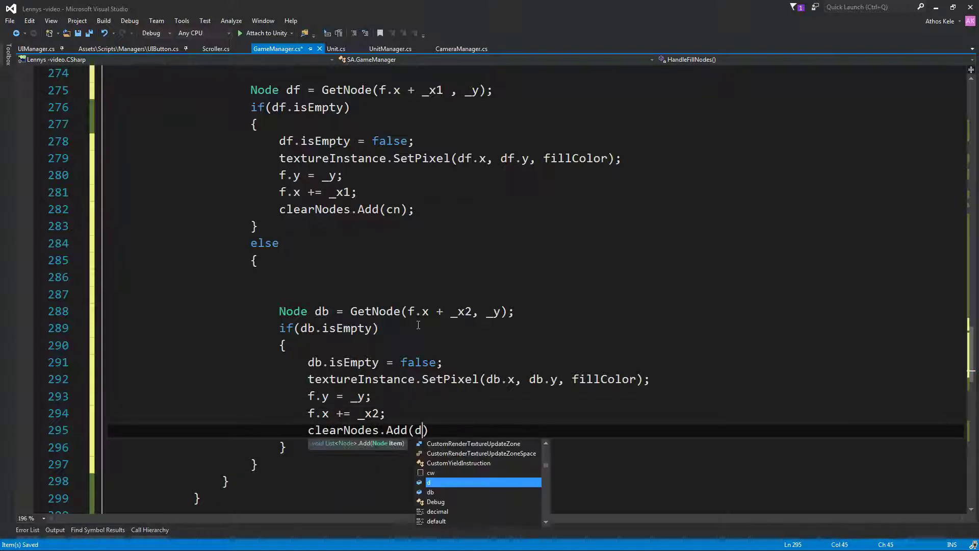
type("b);")
Delete the blank lines above the Node db lookup.
key("Up")
key("Up")
key("Up")
key("Up")
key("Up")
key("Up")
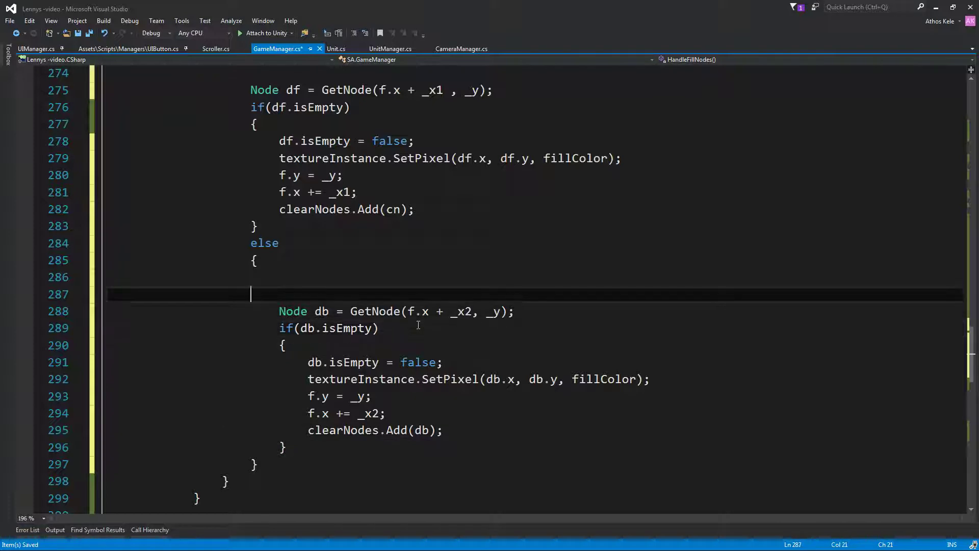
key("Home")
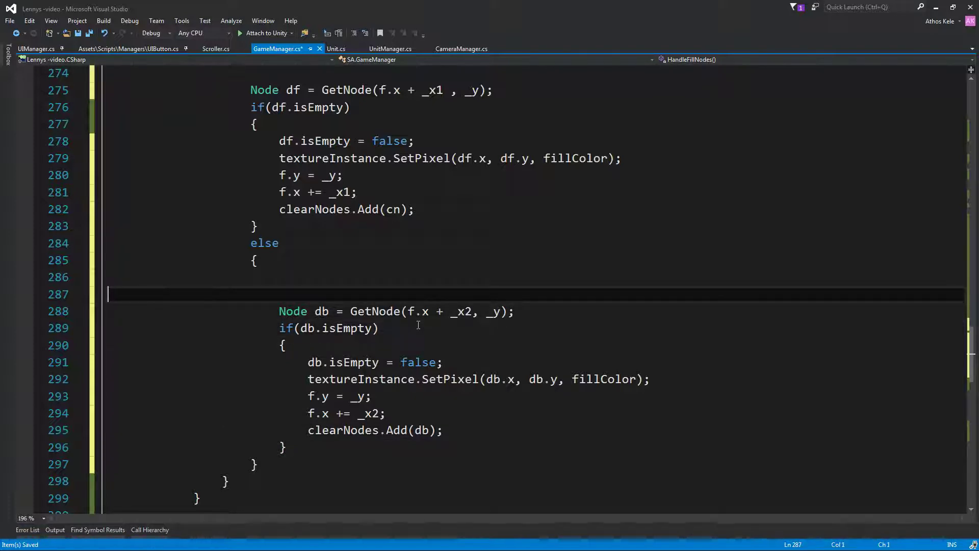
key("BackSpace")
key("BackSpace")
key("Down")
key("Down")
key("Down")
key("Down")
key("Down")
key("Down")
key("Down")
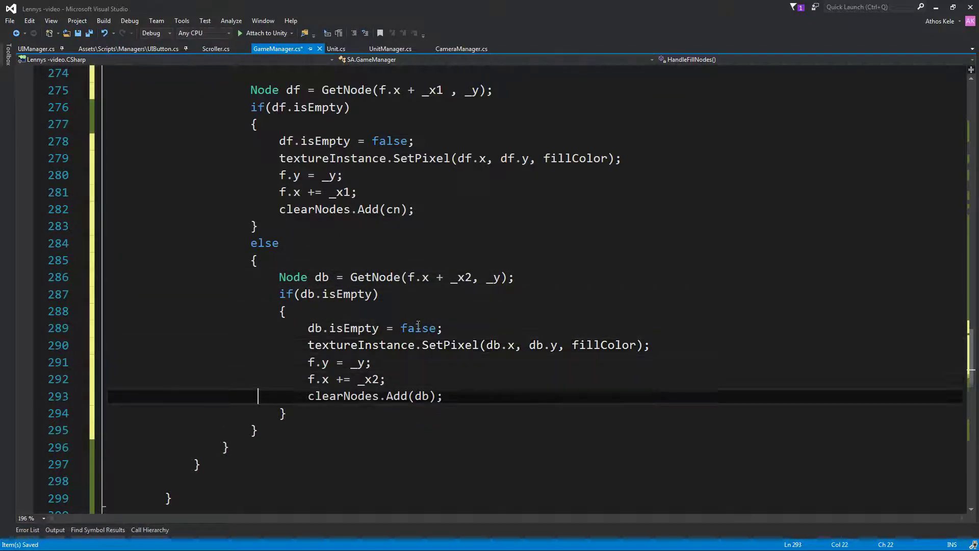
key("Down")
Add an else block after the inner if that calls fillNodes.Remove(f).
key("End")
key("Return")
type("el")
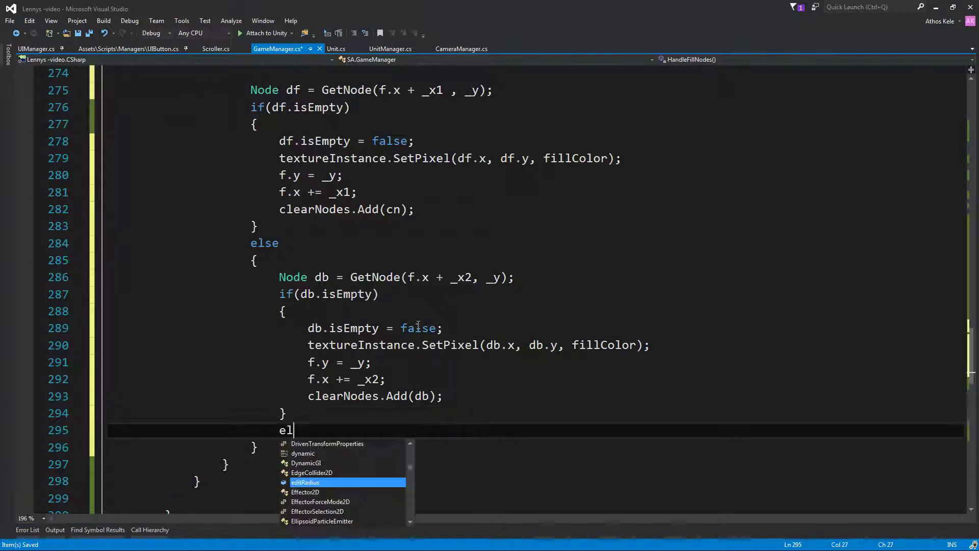
type("se")
key("Return")
type("{")
key("Return")
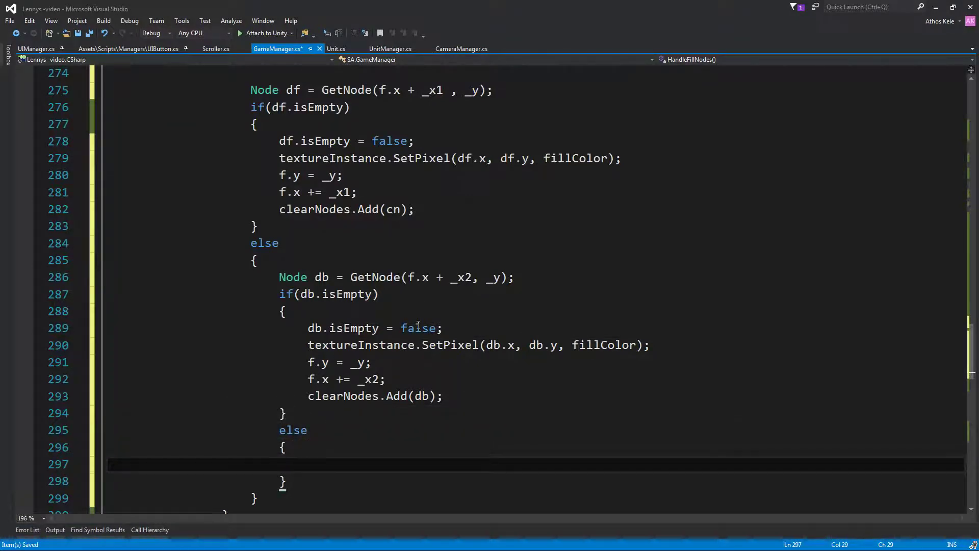
scroll(409, 313, "down", 3)
scroll(441, 319, "up", 1)
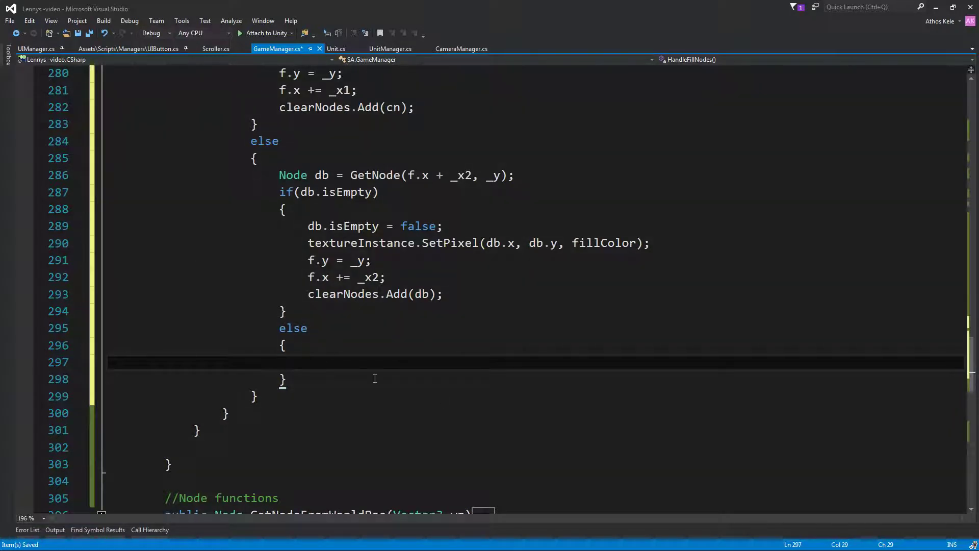
scroll(375, 379, "down", 2)
scroll(336, 336, "up", 1)
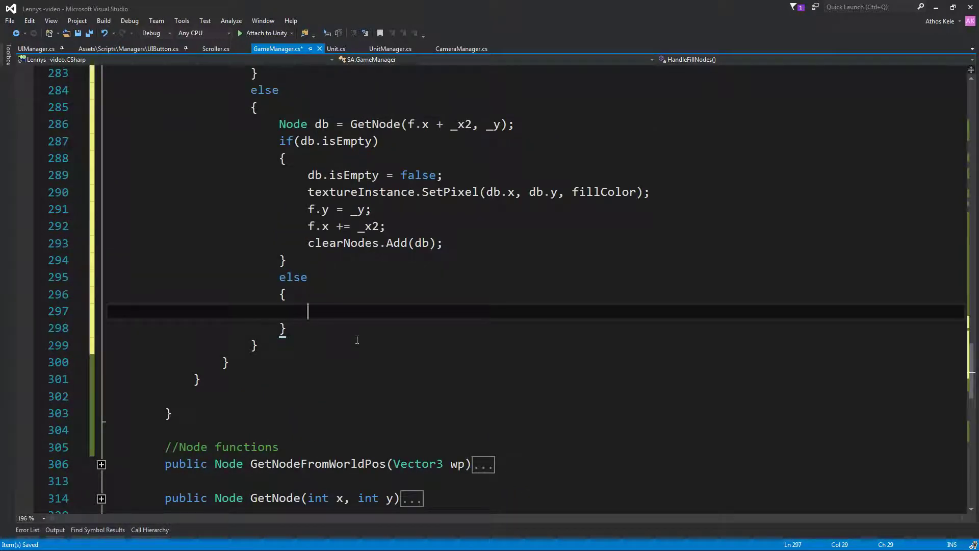
type("fi")
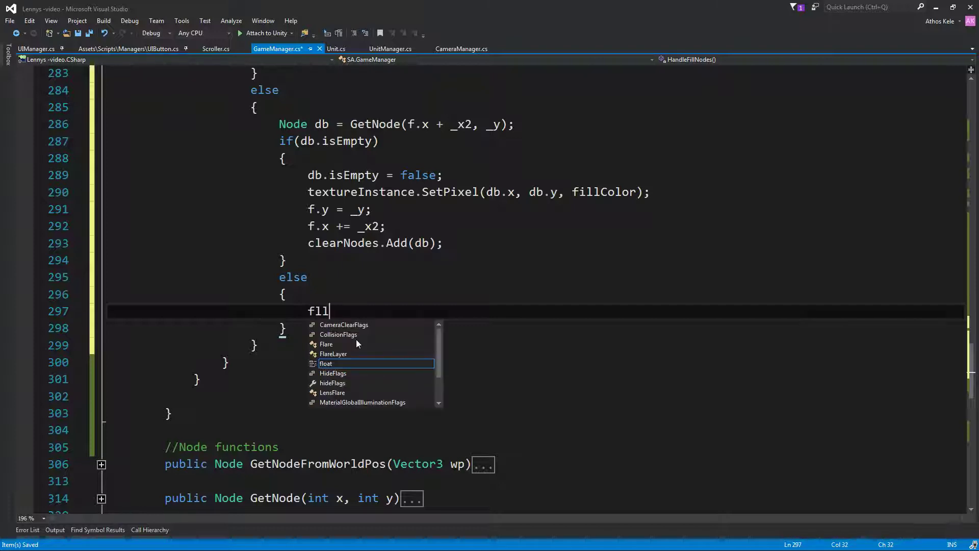
key("Down")
key("Down")
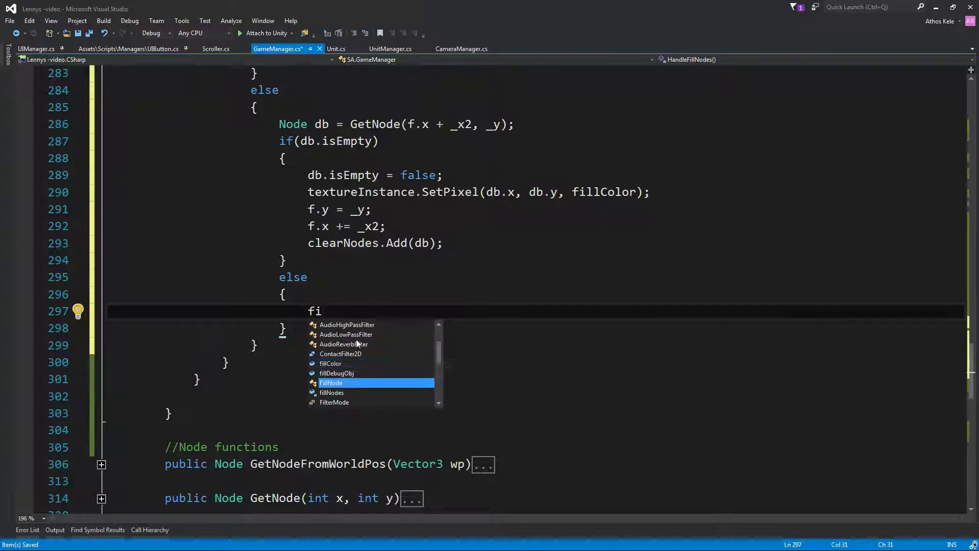
key("Down")
type(".rem(")
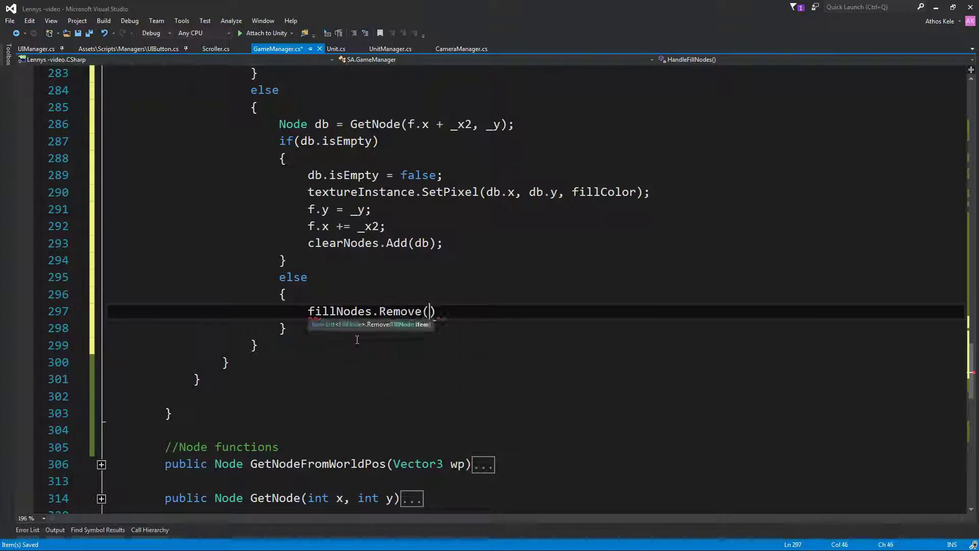
type("f);")
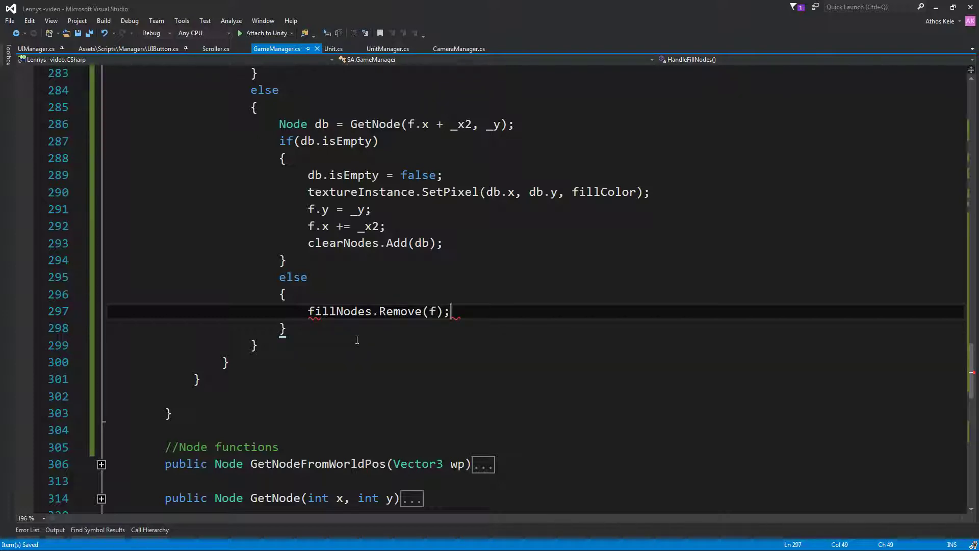
scroll(369, 277, "up", 9)
scroll(377, 285, "up", 3)
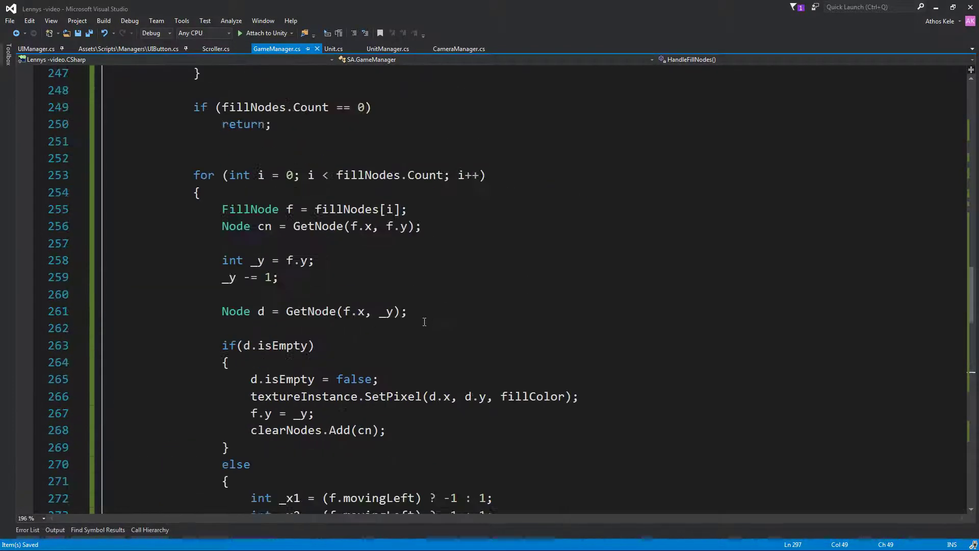
scroll(397, 306, "up", 4)
scroll(420, 325, "up", 1)
scroll(419, 324, "up", 3)
left_click(288, 311)
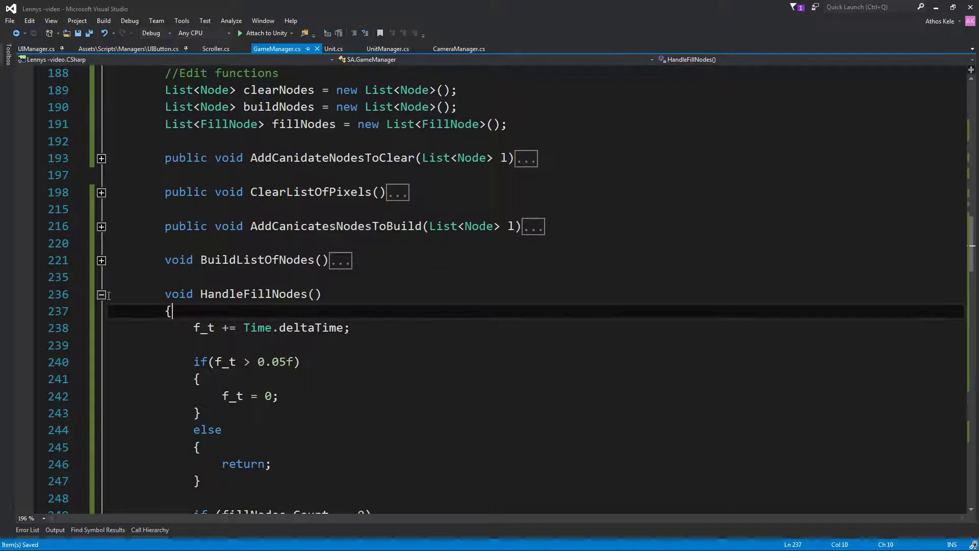
left_click(101, 294)
double_click(211, 300)
left_click(398, 311)
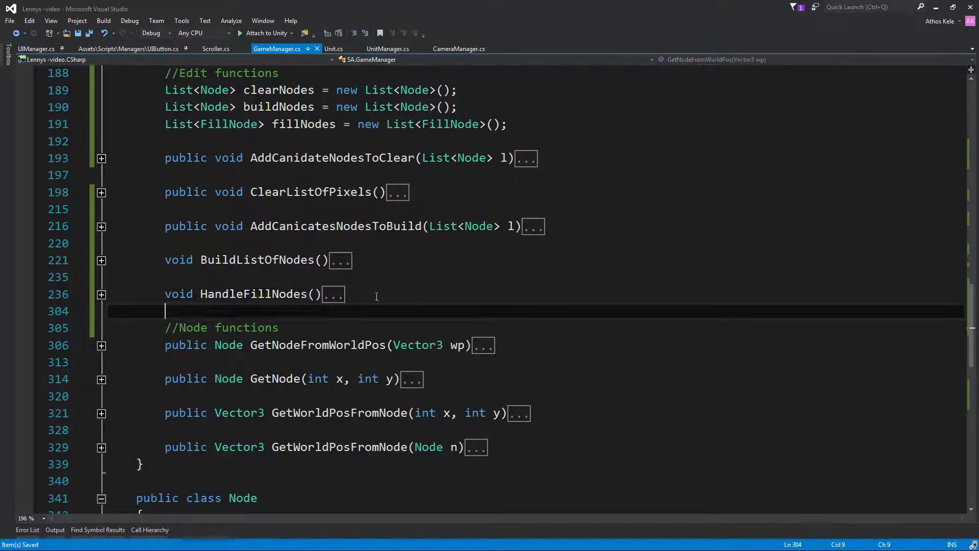
scroll(126, 225, "up", 6)
left_click(101, 209)
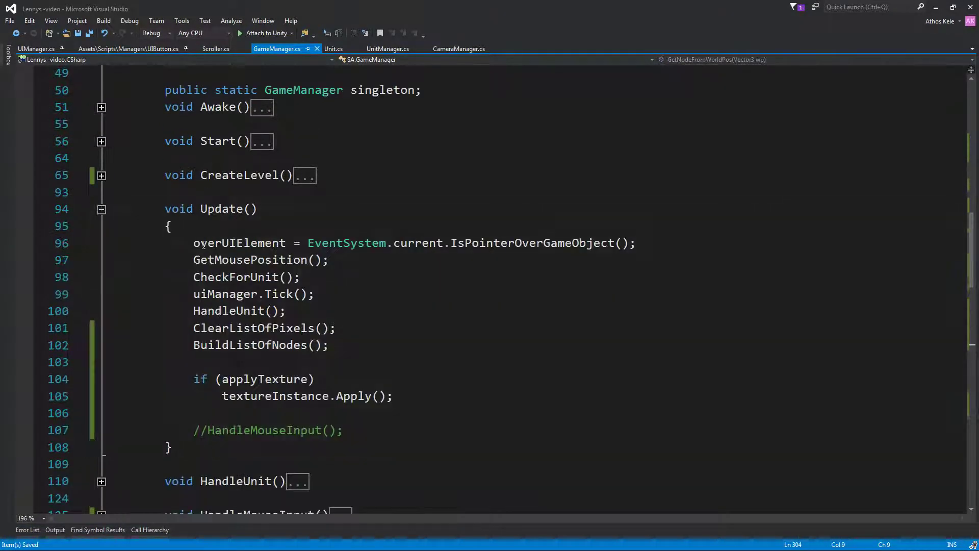
scroll(102, 209, "down", 1)
left_click_drag(193, 277, 354, 273)
left_click(356, 260)
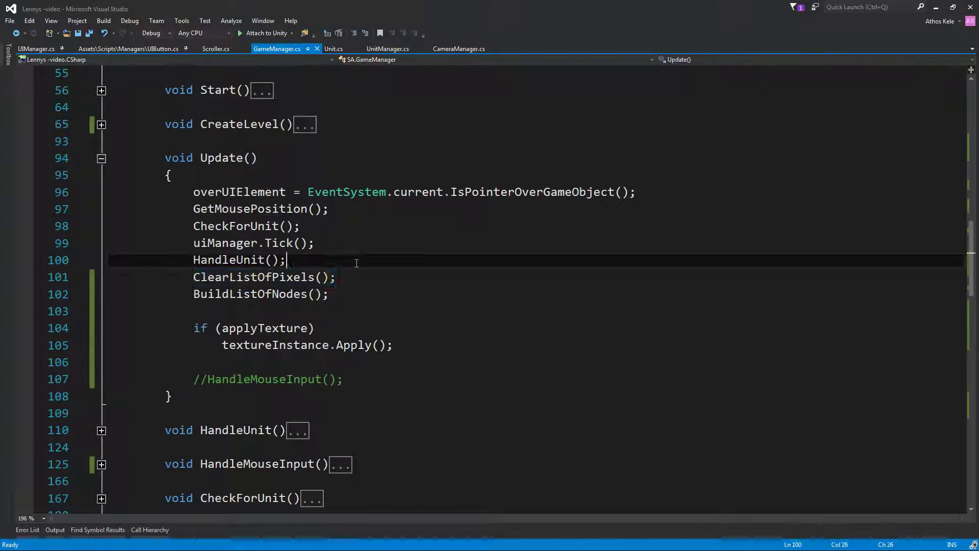
key("Return")
type("HandleFillNodes();")
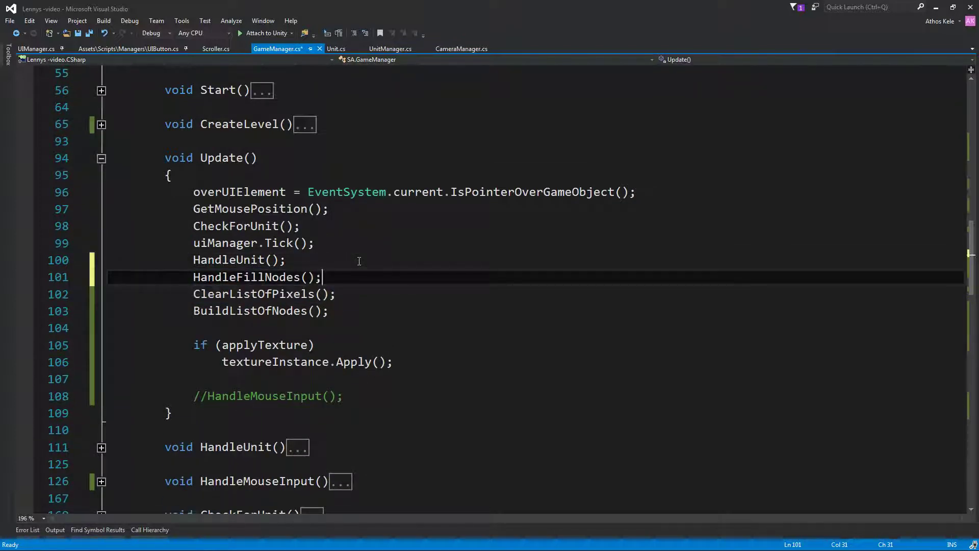
left_click_drag(361, 300, 193, 295)
key("ctrl+x")
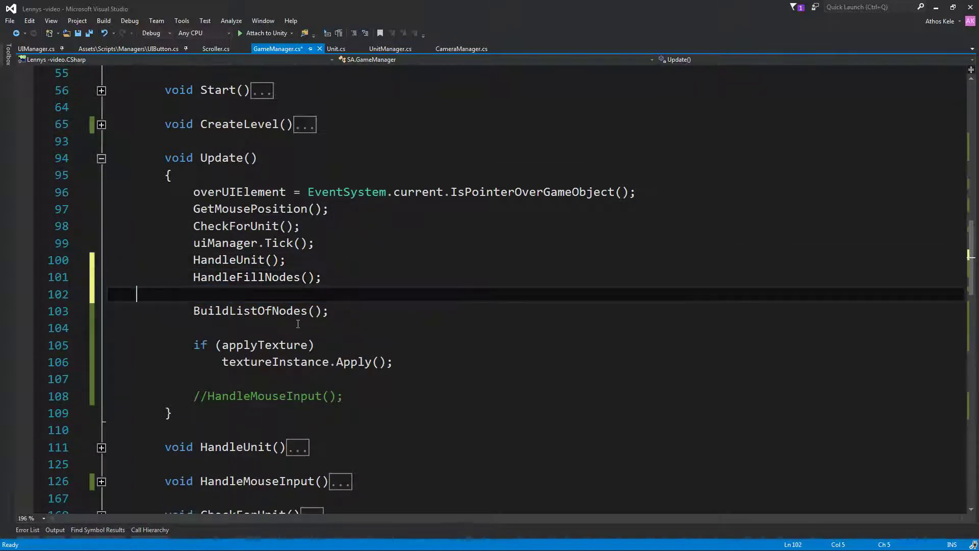
left_click(177, 328)
key("ctrl+v")
key("Return")
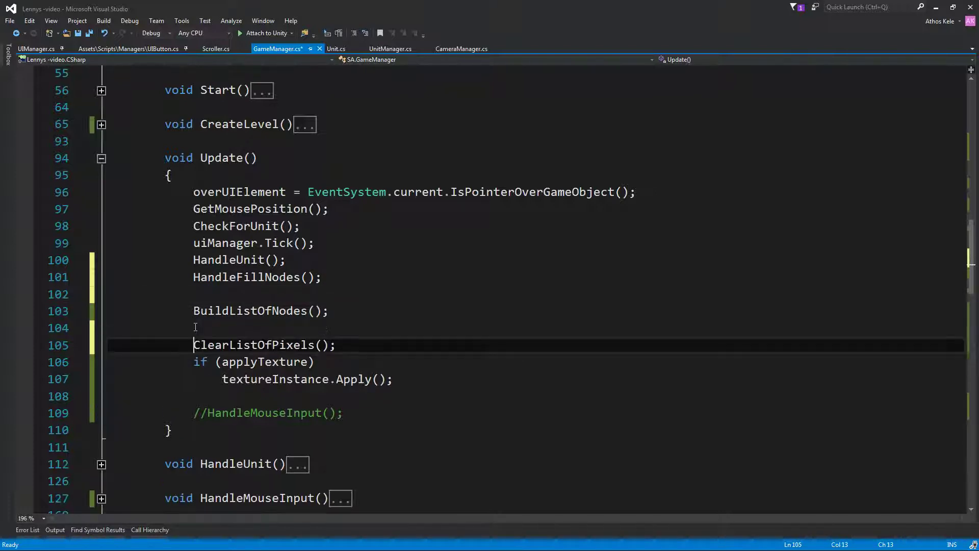
left_click_drag(193, 311, 328, 319)
key("ctrl+x")
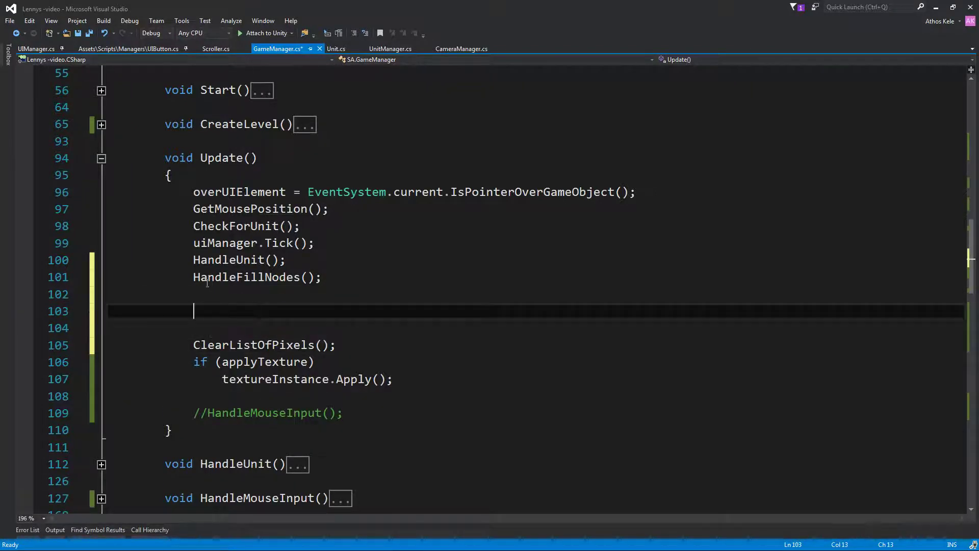
double_click(232, 277)
key("Home")
key("Return")
key("Return")
key("Up")
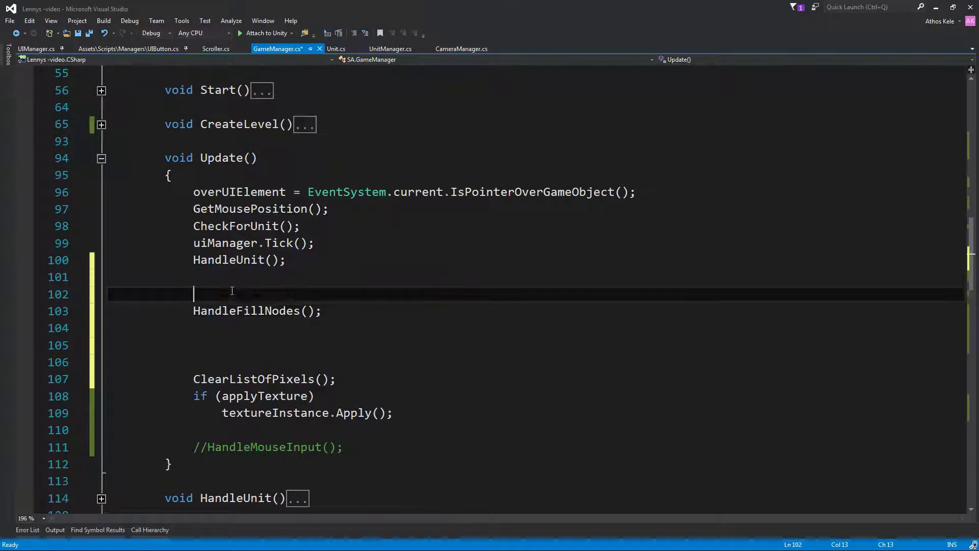
key("ctrl+v")
key("Down")
key("Down")
key("shift+Up")
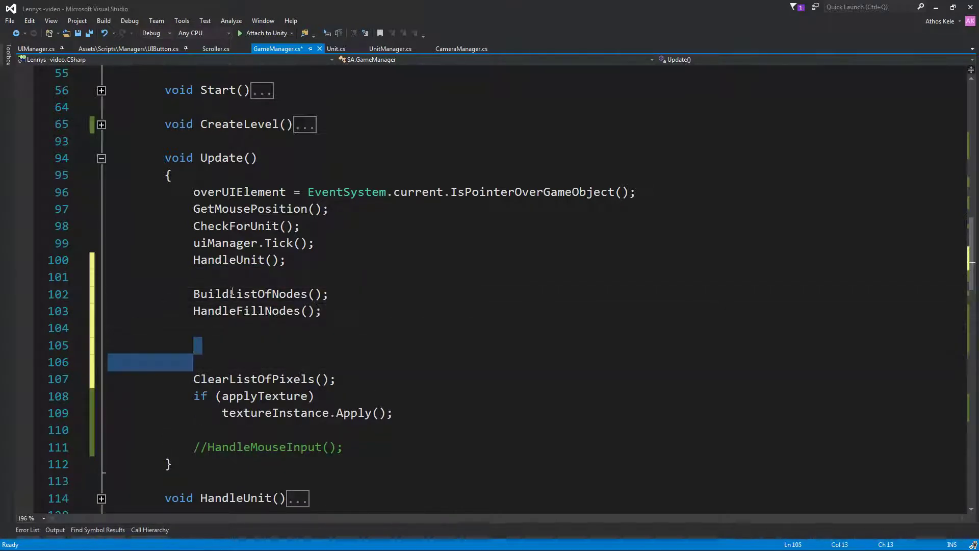
key("BackSpace")
key("BackSpace")
key("BackSpace")
key("BackSpace")
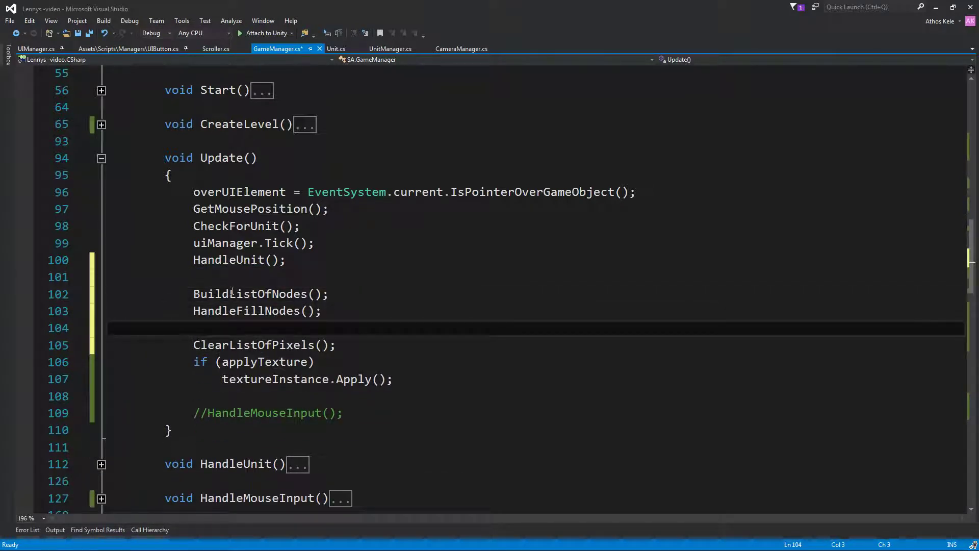
key("BackSpace")
key("Return")
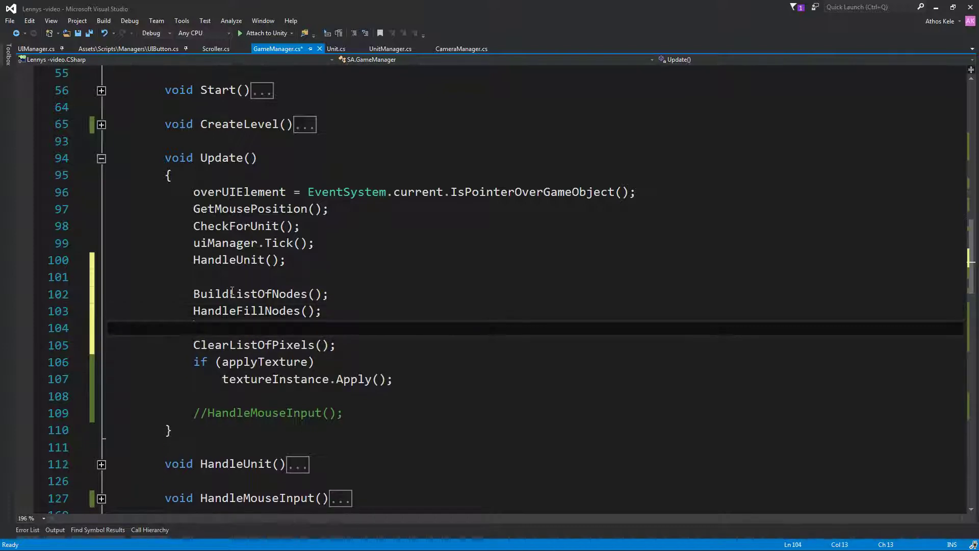
key("Up")
key("Up")
key("shift+Down")
key("Up")
key("Up")
key("Up")
key("Down")
key("Down")
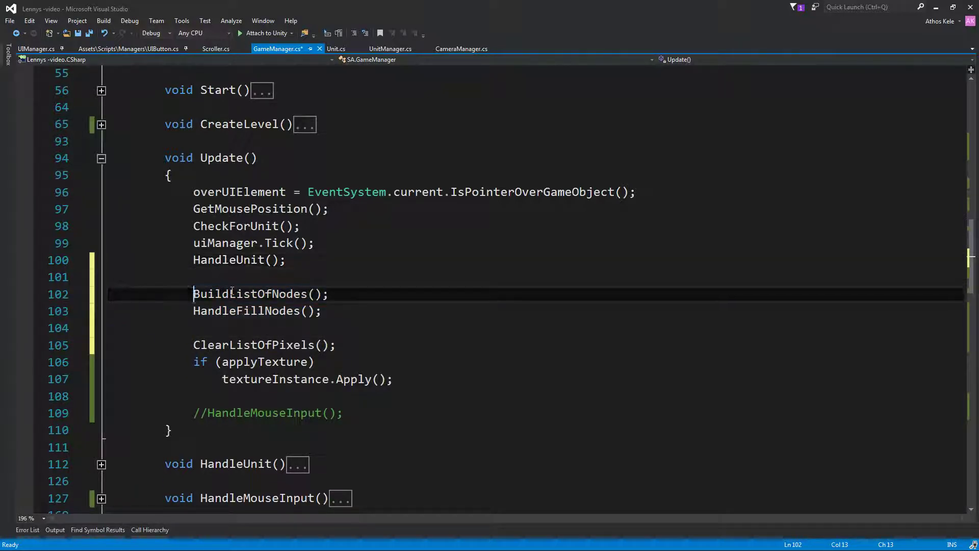
key("shift+Down")
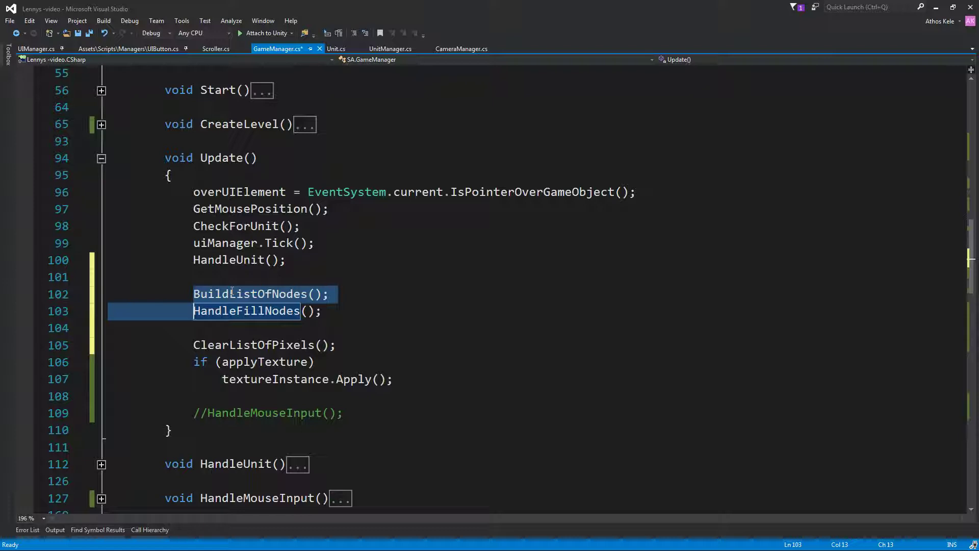
Save GameManager.cs and scroll through Update, CreateLevel and HandleFillNodes to review them.
left_click(306, 277)
key("ctrl+s")
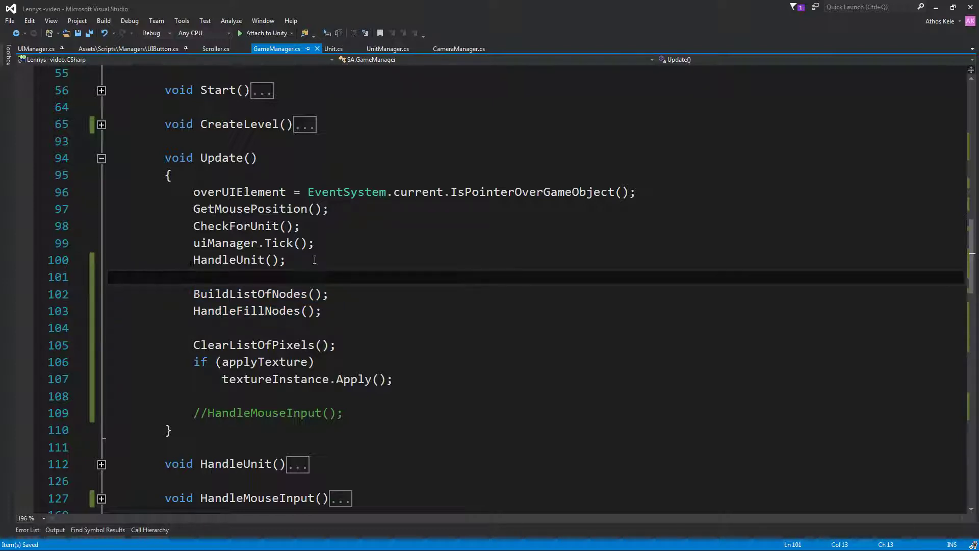
left_click(330, 294)
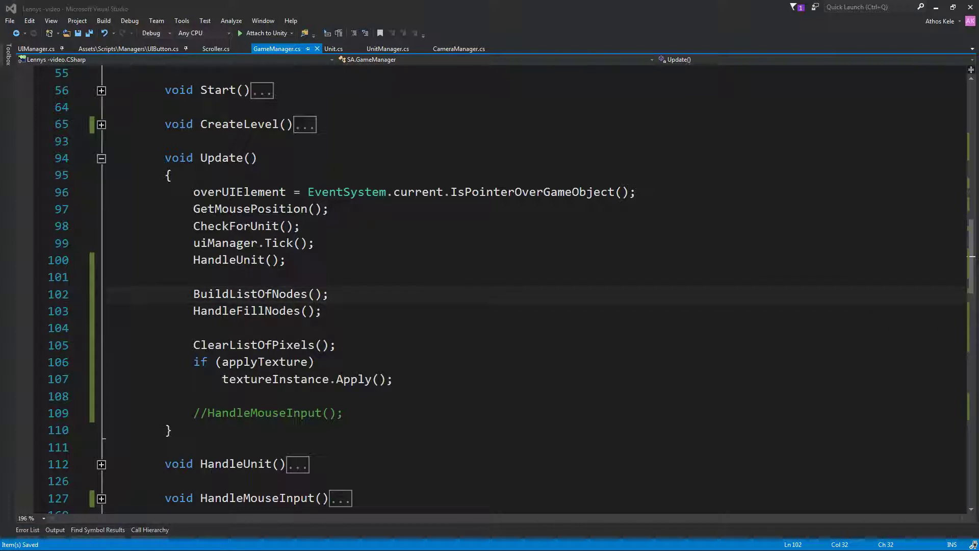
left_click(308, 362)
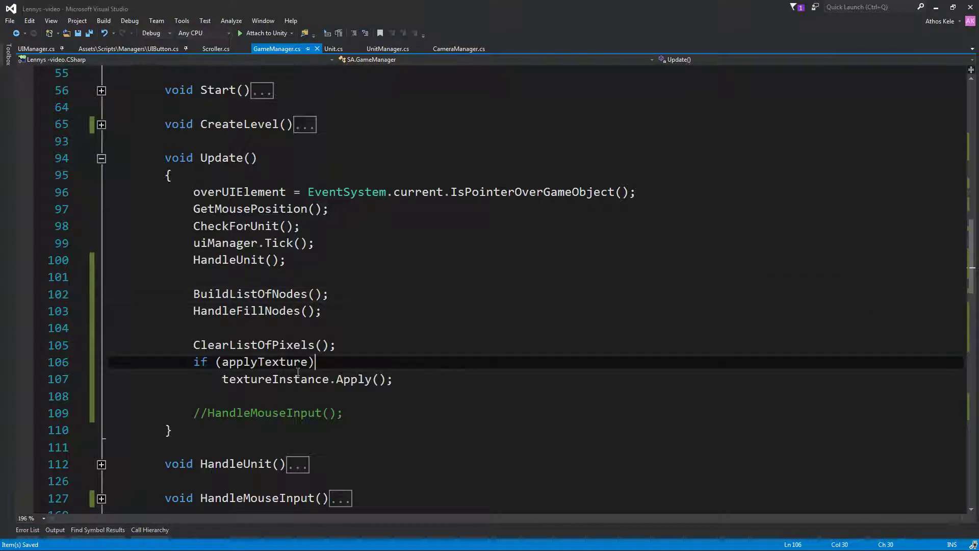
scroll(277, 259, "up", 2)
left_click(277, 243)
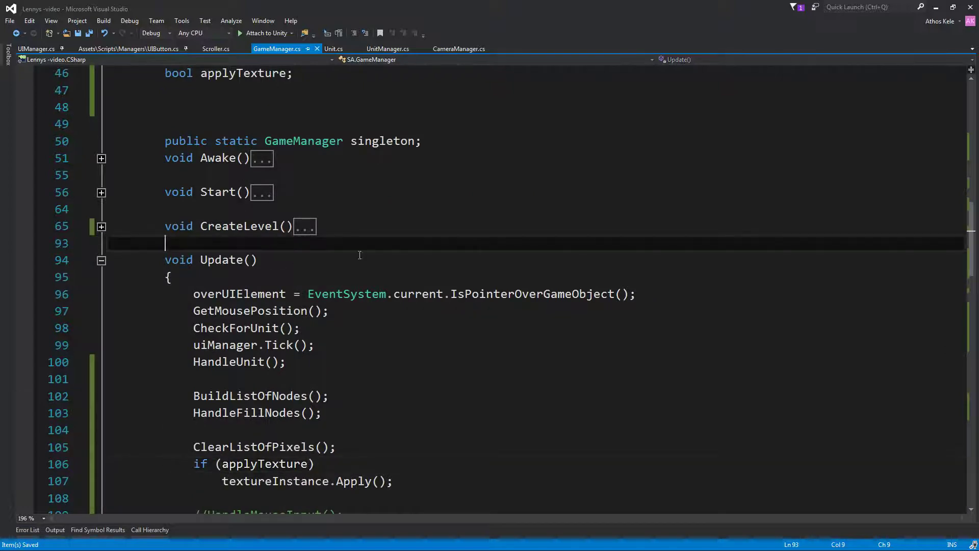
scroll(245, 360, "down", 3)
scroll(245, 360, "down", 2)
scroll(244, 360, "down", 3)
scroll(245, 360, "down", 3)
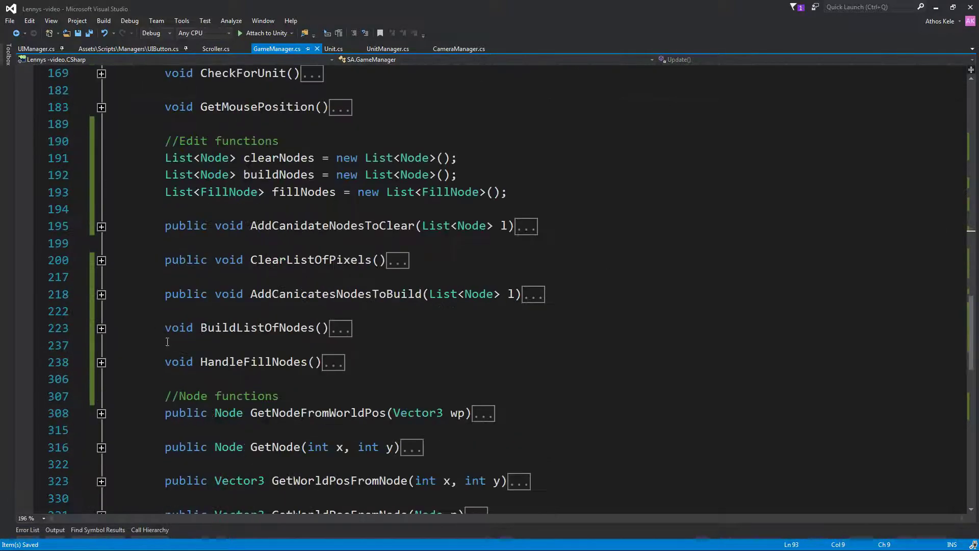
scroll(265, 370, "down", 3)
scroll(265, 370, "up", 1)
left_click(229, 260)
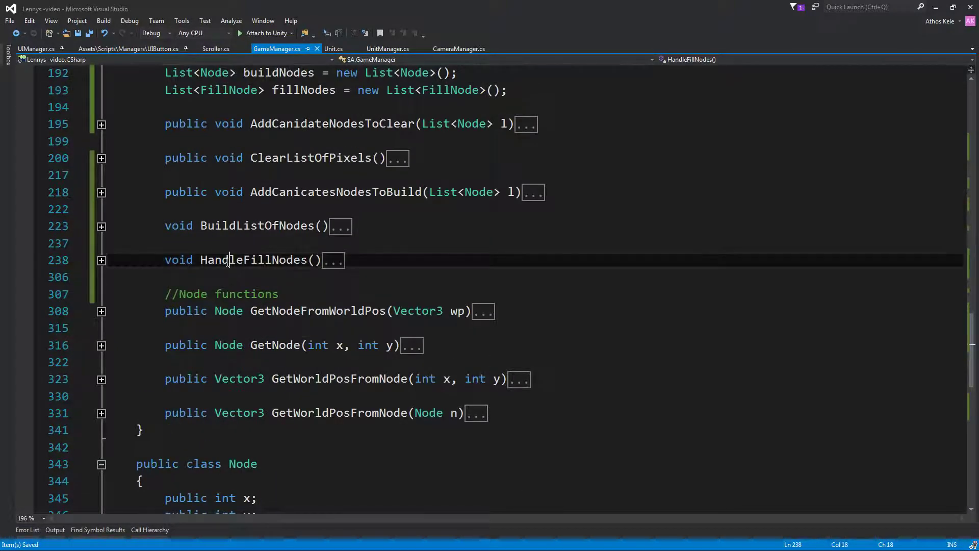
scroll(232, 259, "up", 3)
scroll(235, 256, "up", 3)
scroll(234, 256, "up", 5)
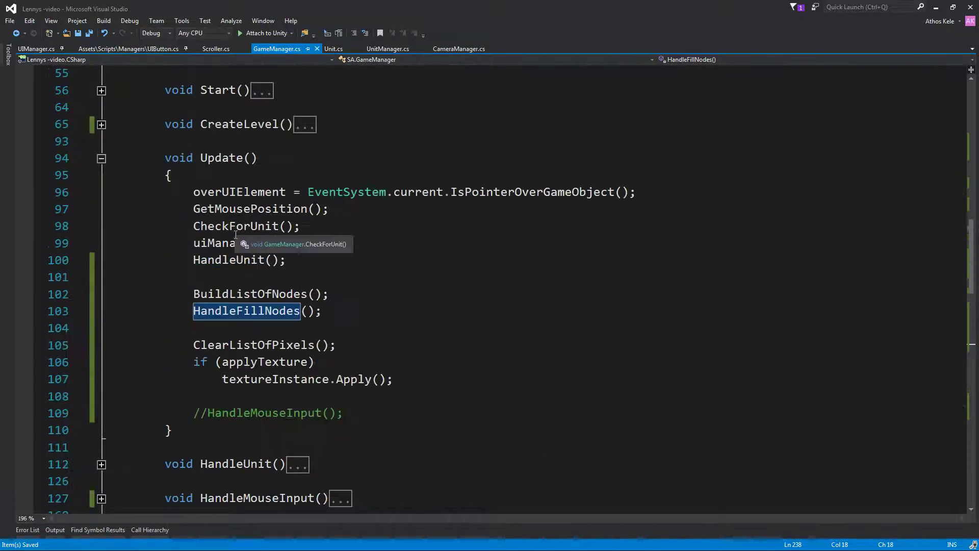
scroll(236, 234, "up", 4)
scroll(235, 234, "up", 2)
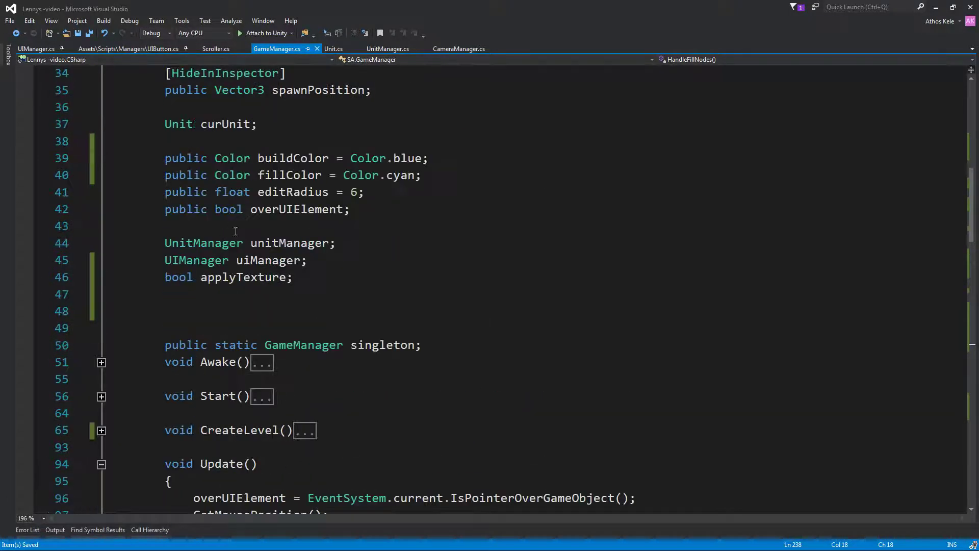
scroll(255, 236, "up", 2)
scroll(280, 238, "up", 1)
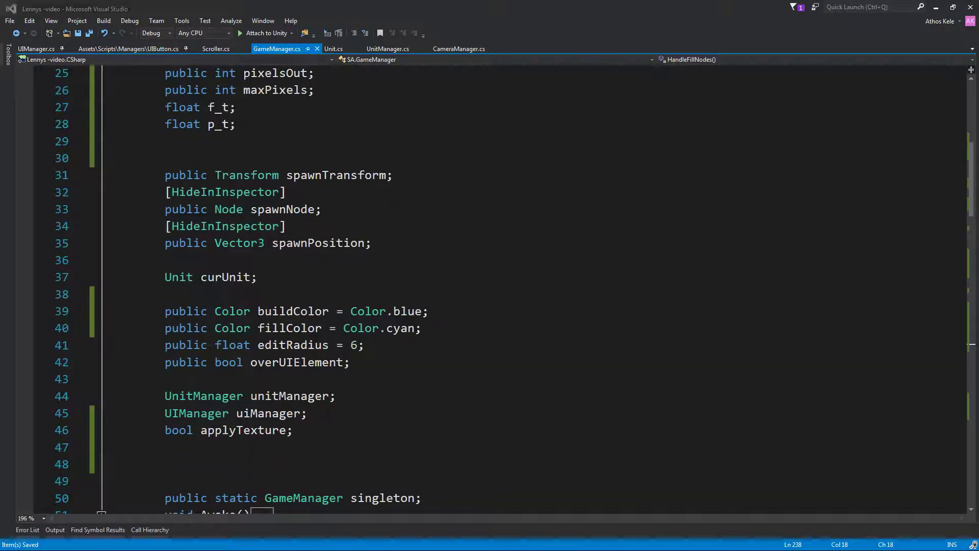
Collapse the Update method body and survey the edit functions such as AddCanicatesNodesToBuild.
left_click(336, 362)
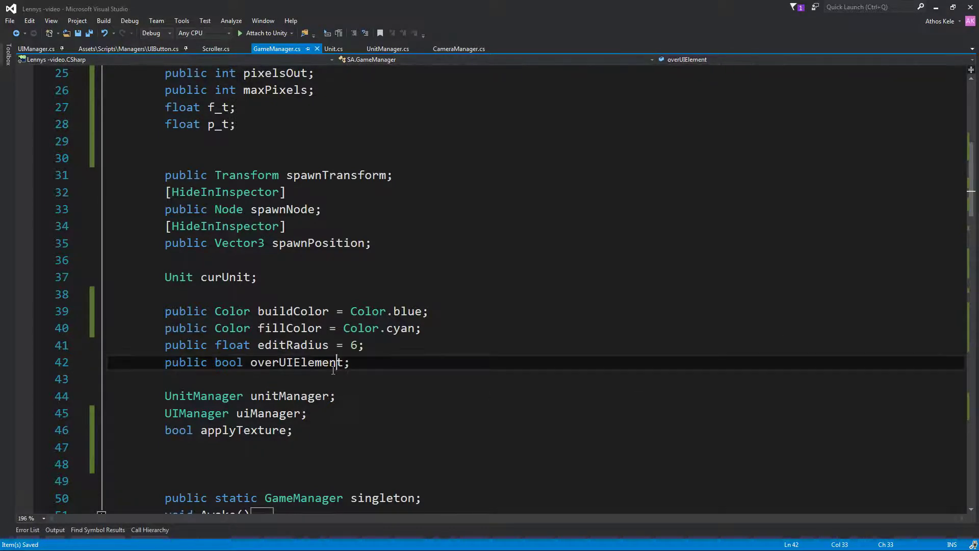
scroll(336, 362, "down", 5)
scroll(255, 306, "down", 3)
left_click(101, 209)
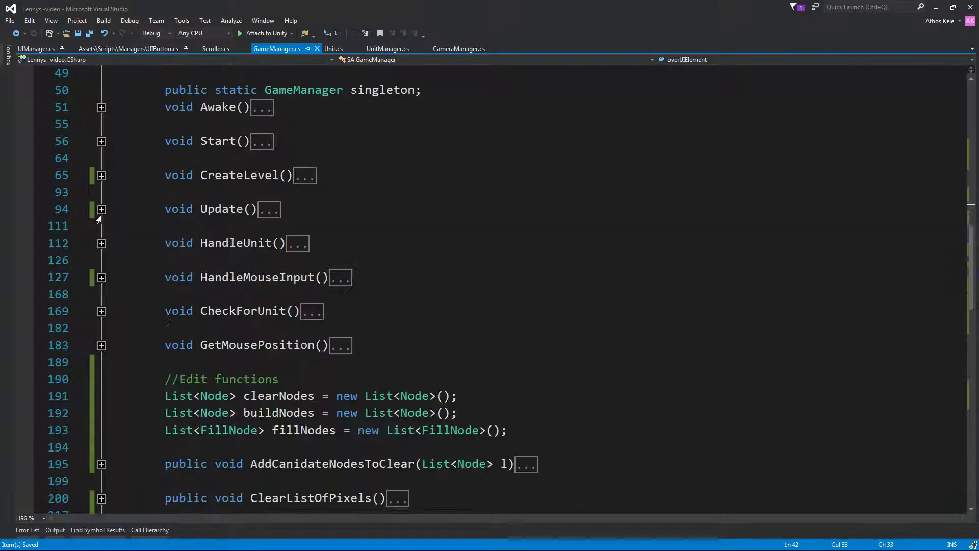
scroll(287, 350, "down", 4)
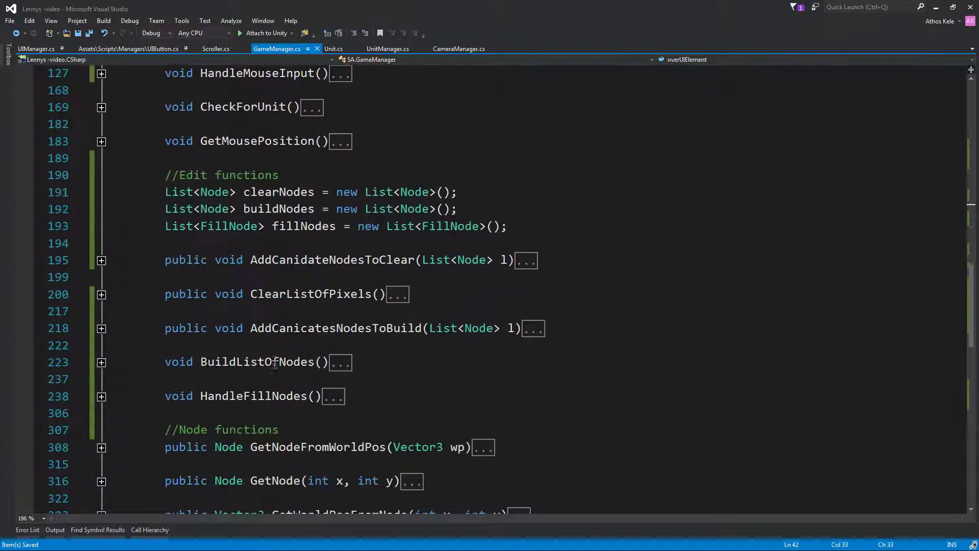
scroll(306, 352, "down", 1)
scroll(331, 358, "down", 3)
scroll(364, 363, "up", 3)
scroll(364, 363, "up", 1)
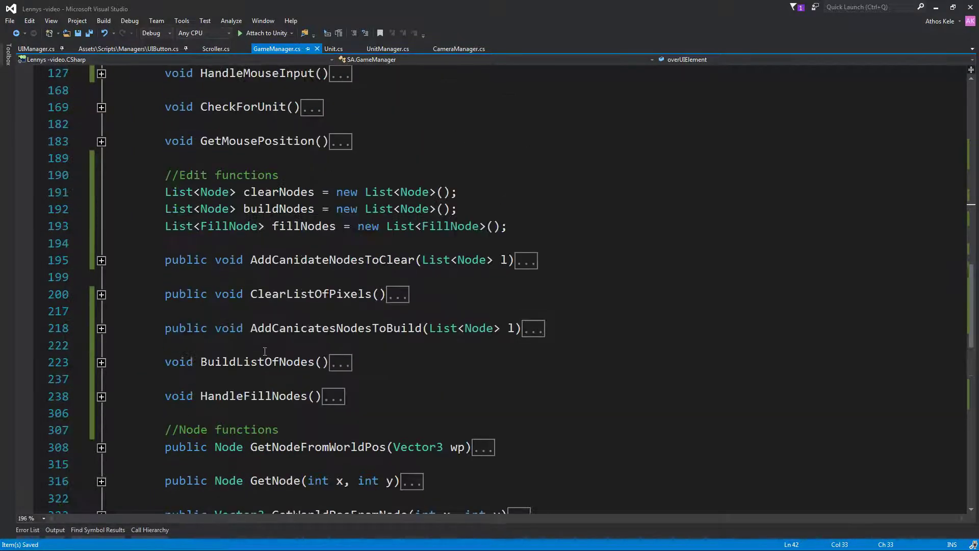
double_click(357, 328)
scroll(357, 328, "up", 1)
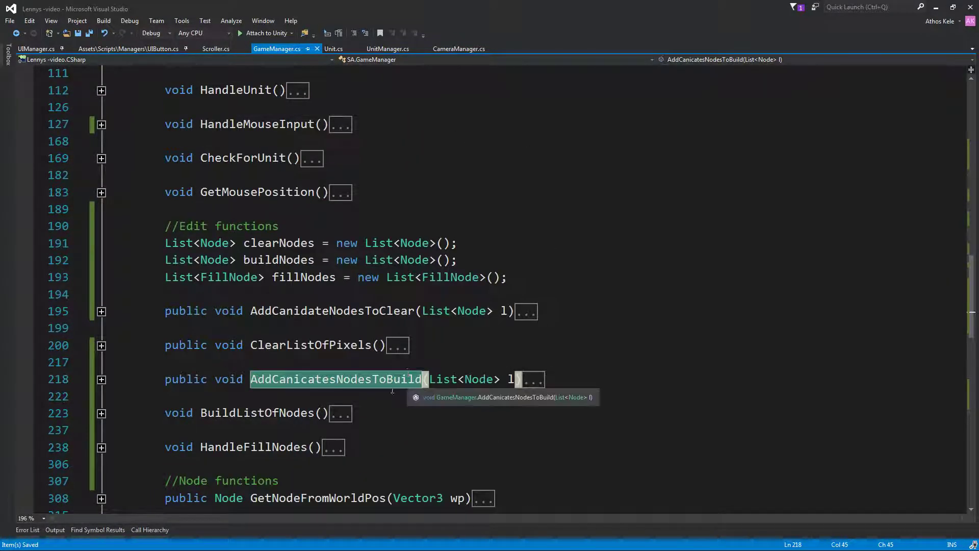
Add a new void DebugFill() method below BuildListOfNodes.
left_click(447, 421)
key("Return")
key("Return")
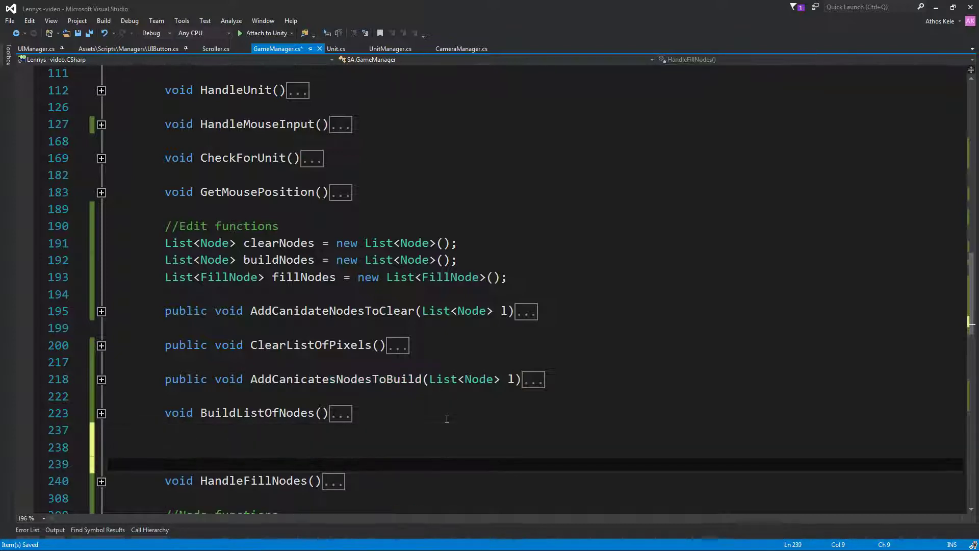
key("Up")
type("void ")
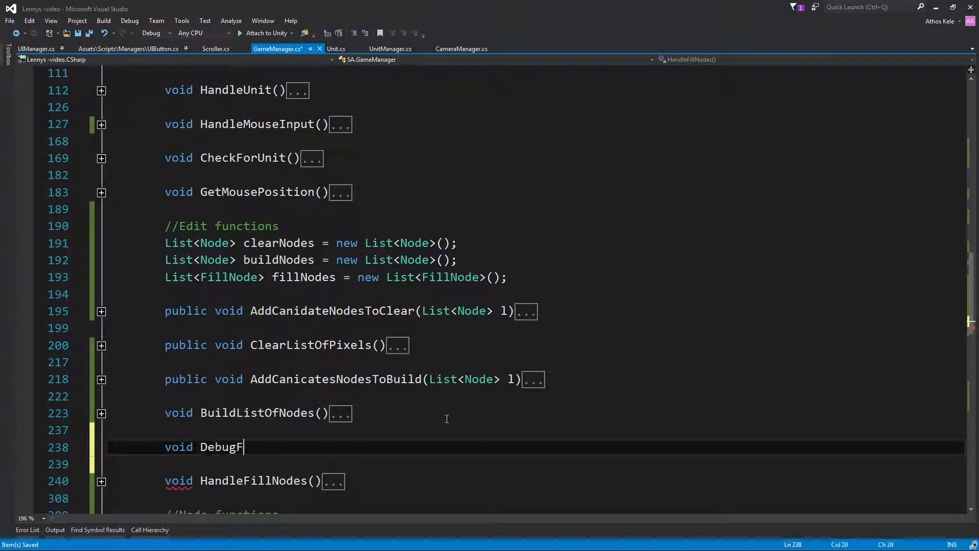
type("()")
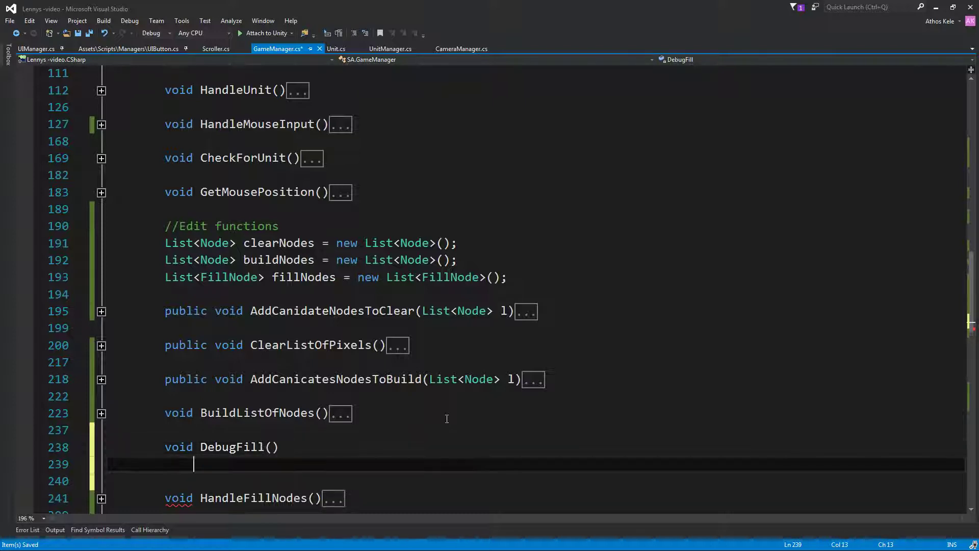
key("Return")
type("{")
key("Return")
In DebugFill, add if(pixelsOut > maxPixels) { addFill = false; return; }.
scroll(559, 325, "down", 3)
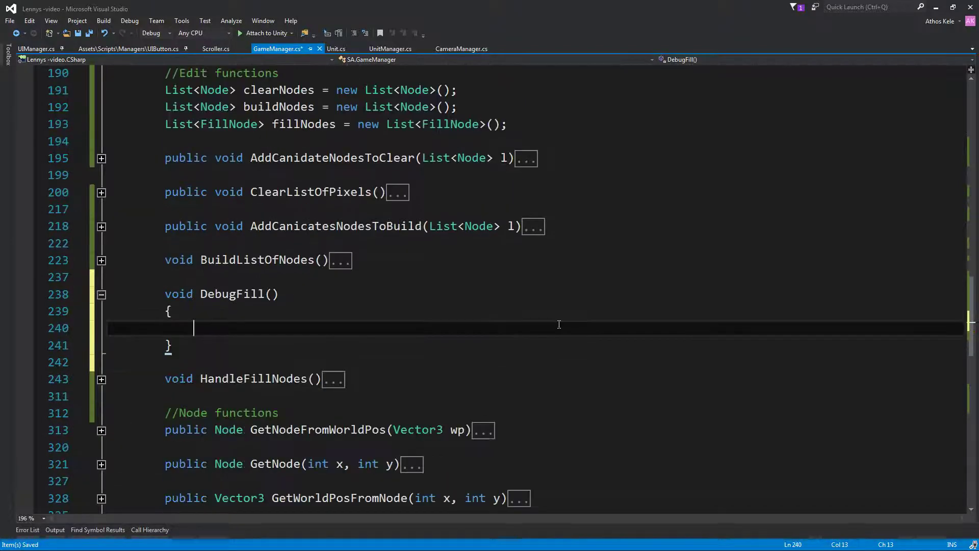
type("if(pix")
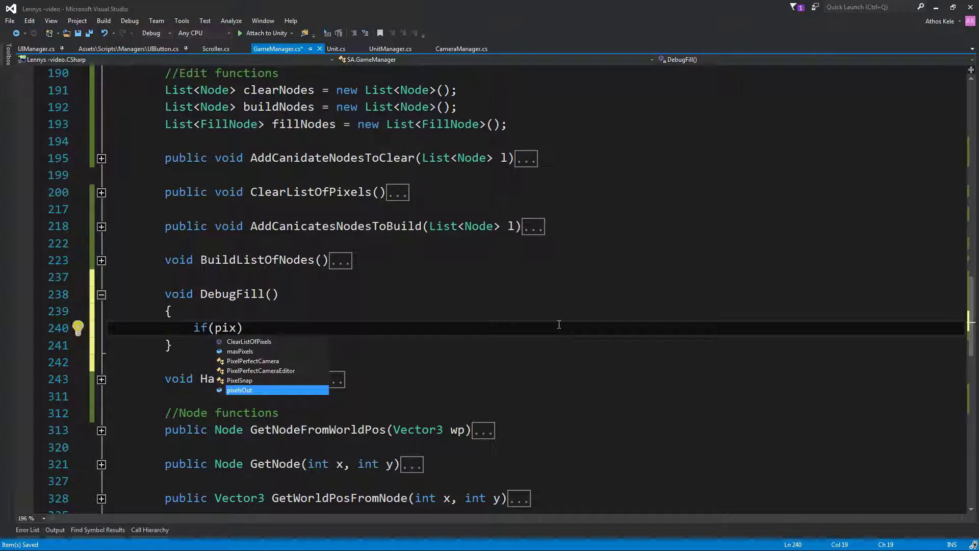
key("Tab")
type("> maxP")
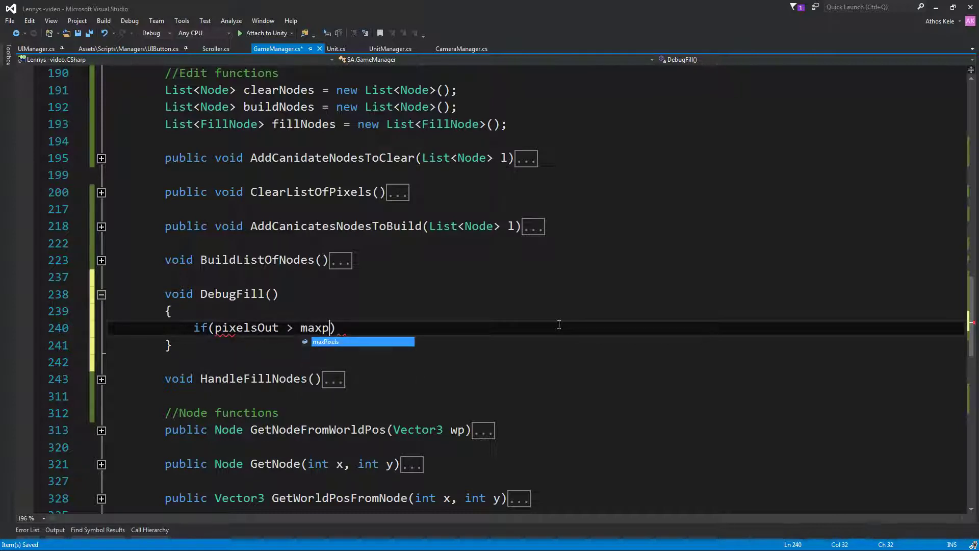
key("Tab")
type(")")
key("Return")
type("{")
key("Return")
type("ad")
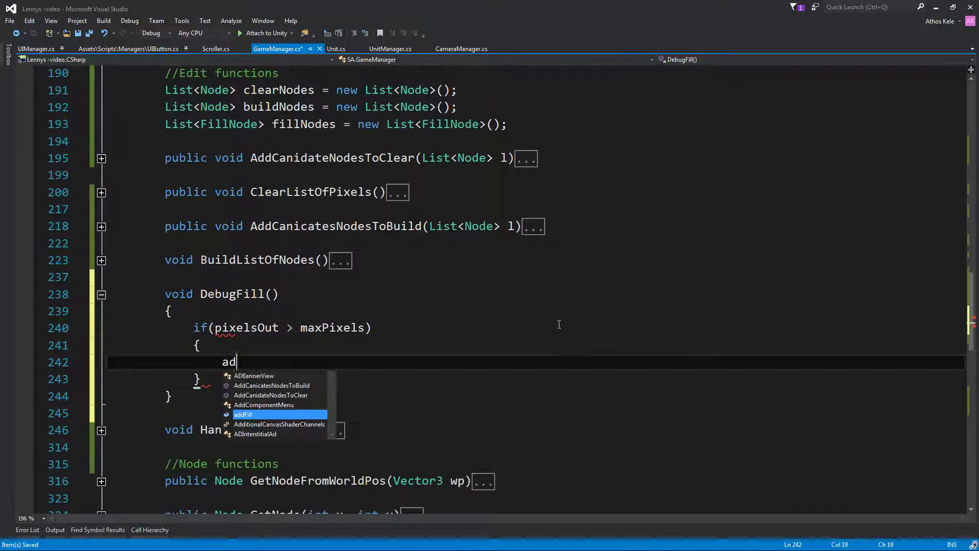
type("dFill = false;")
key("Return")
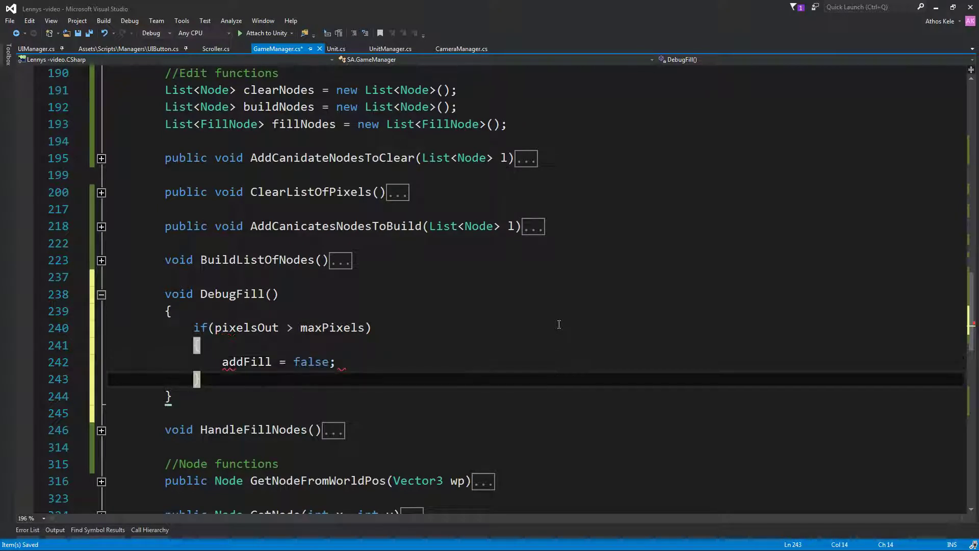
type("return;")
key("Down")
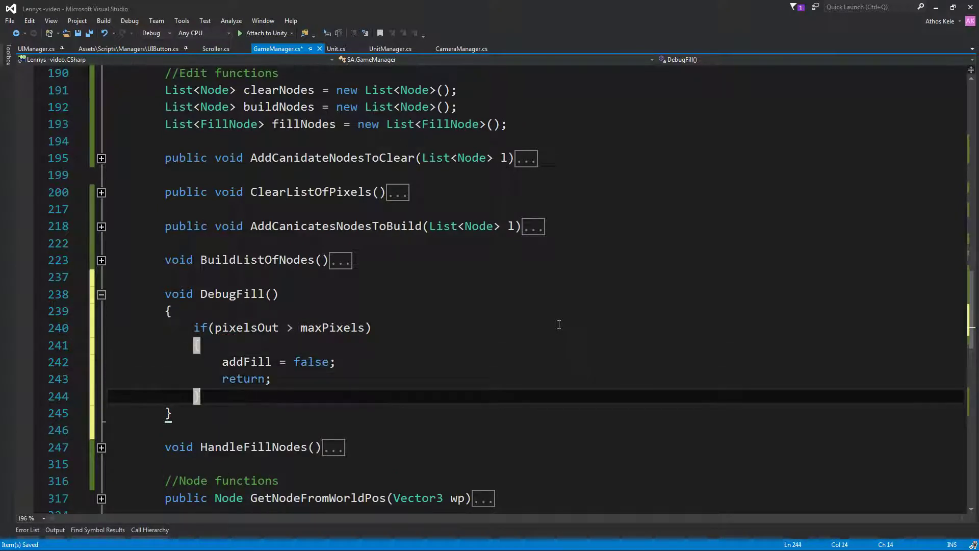
key("Return")
key("Return")
Advance the timer with p_t += Time.deltaTime;.
type("p")
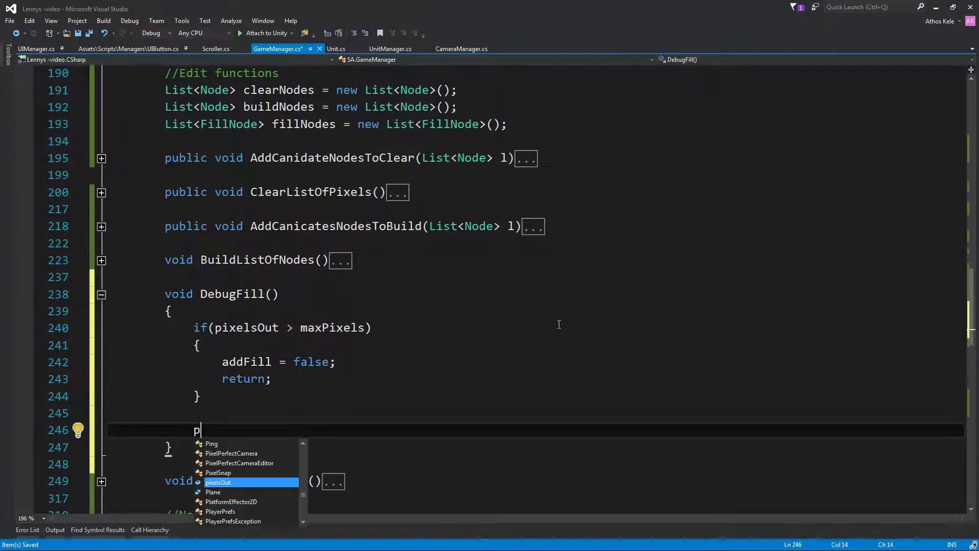
key("Tab")
key("BackSpace")
key("BackSpace")
key("BackSpace")
key("BackSpace")
key("BackSpace")
key("BackSpace")
key("BackSpace")
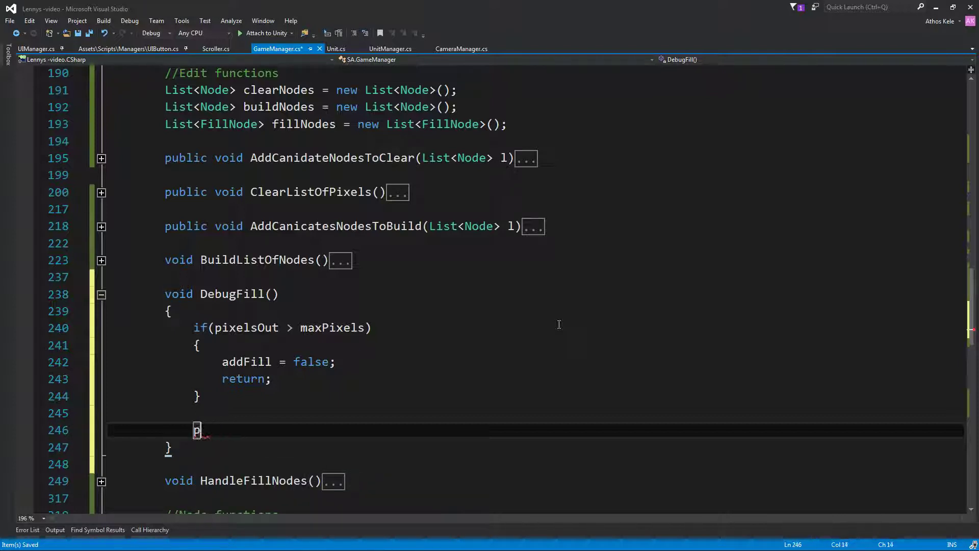
type("_t +")
type("= time")
type(".de")
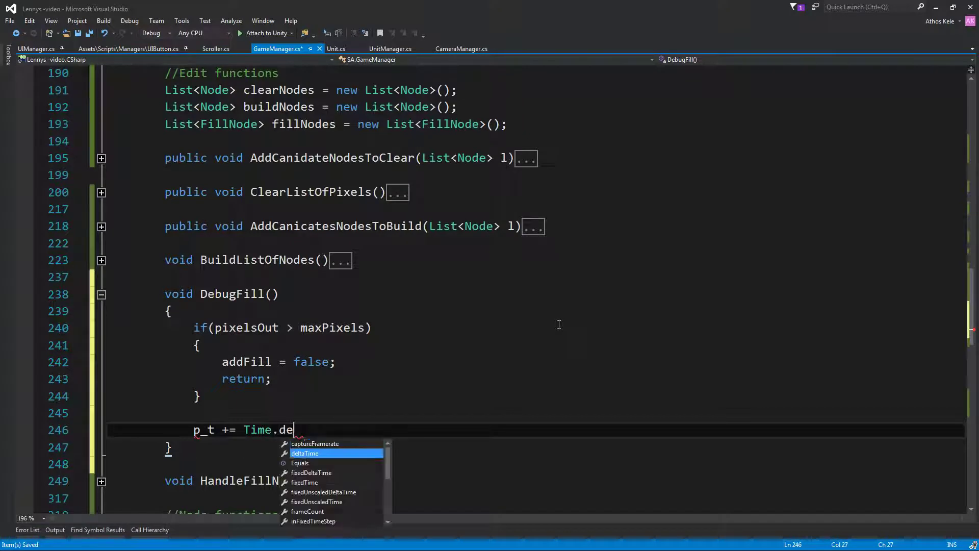
type("ltaTime;")
key("Return")
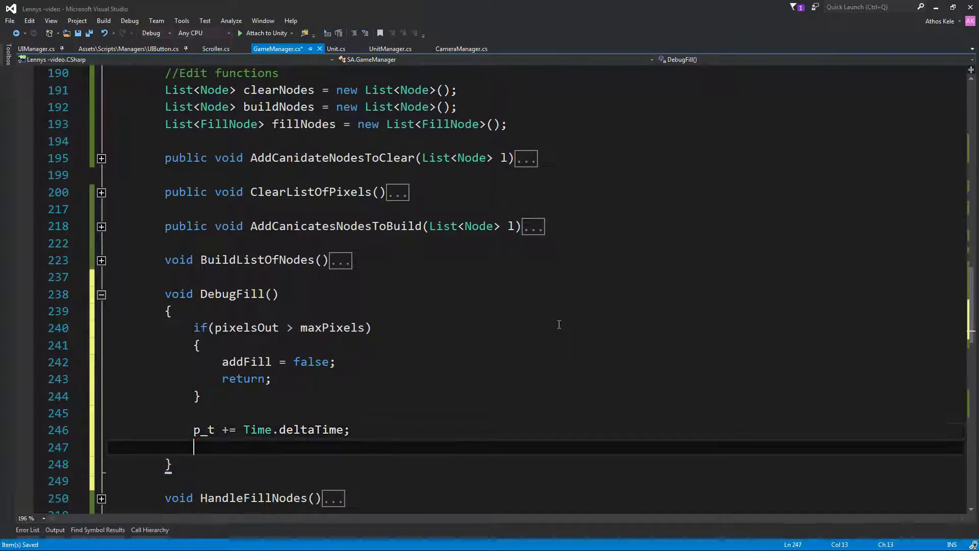
Add if(p_t > 0.05f) that increments pixelsOut and resets p_t to 0.
scroll(559, 324, "down", 2)
key("Return")
key("Return")
key("Up")
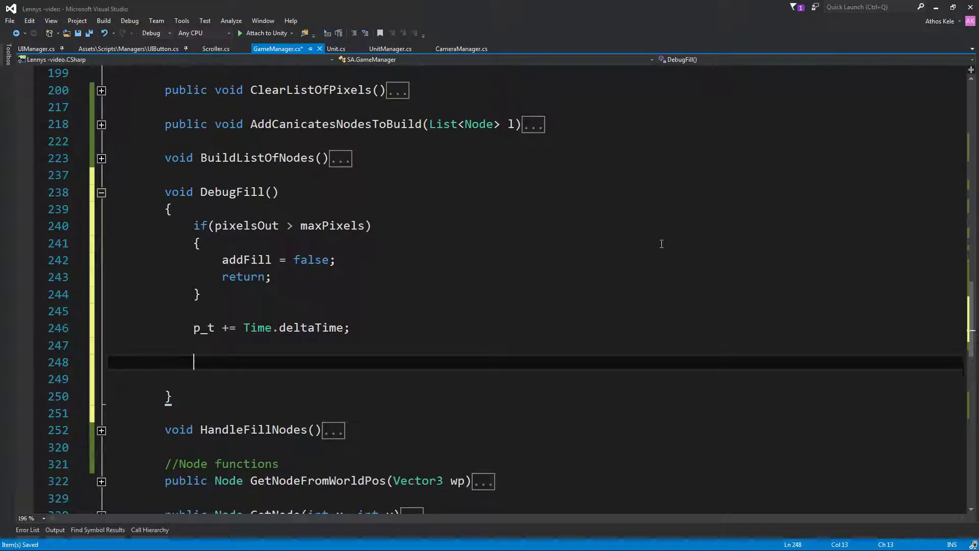
type("if(p_")
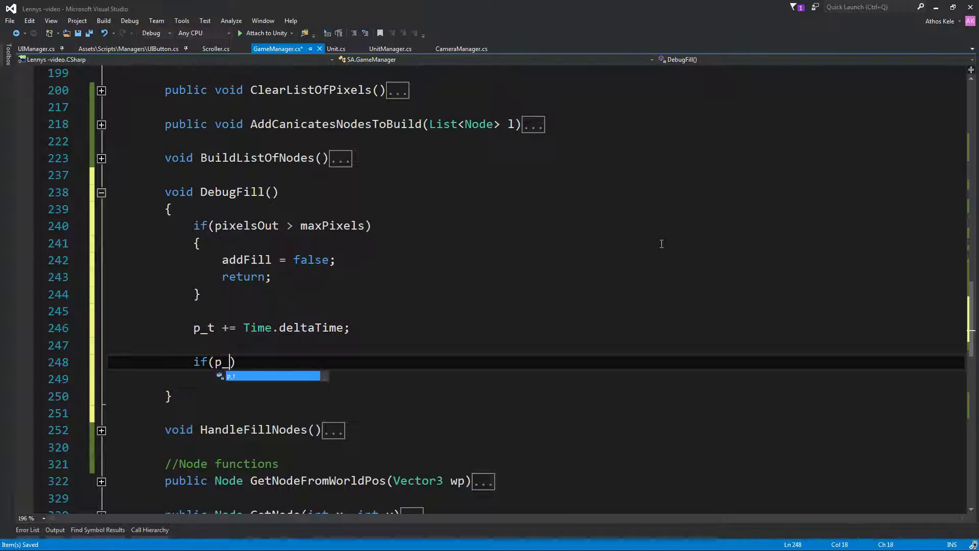
type("t > 0.05f")
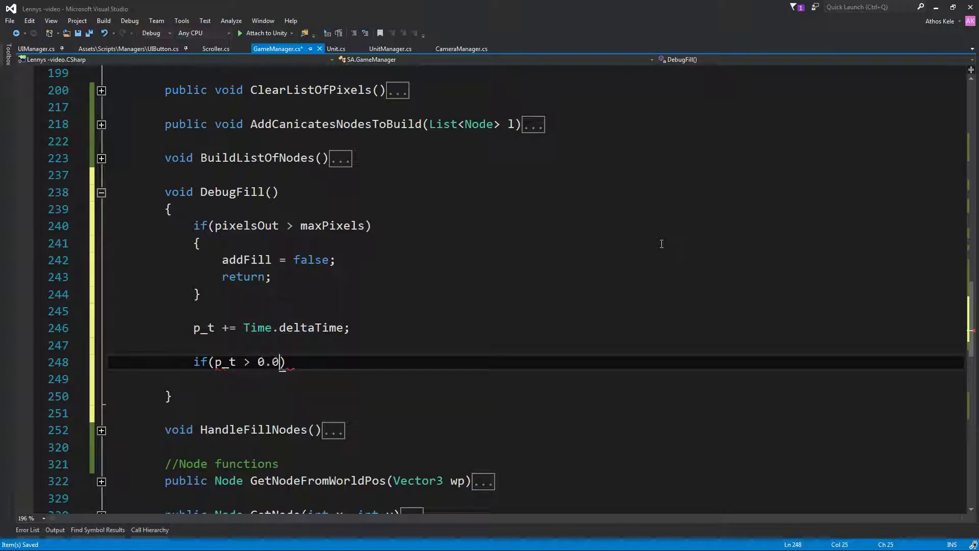
type(")")
key("Return")
type("{")
key("Return")
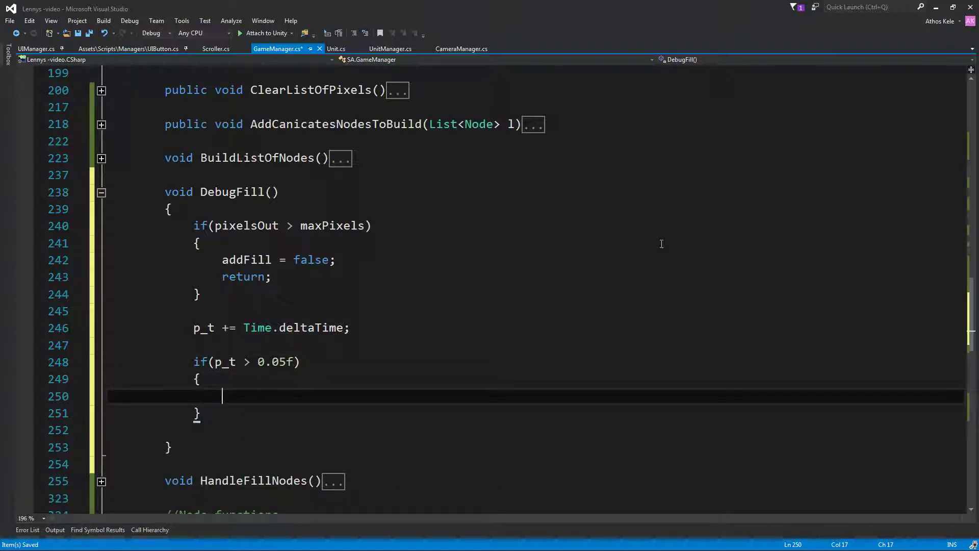
type("pixel")
key("Tab")
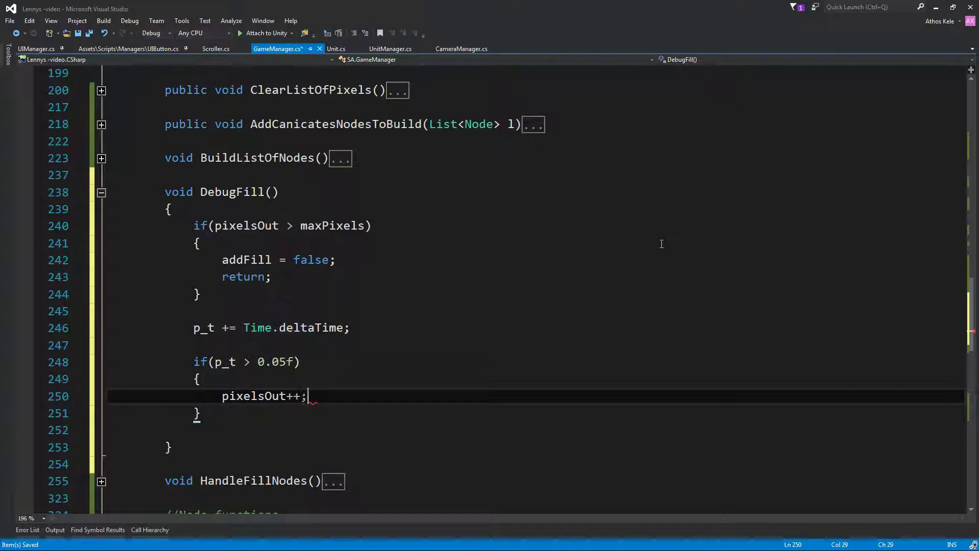
key("Return")
type("p_")
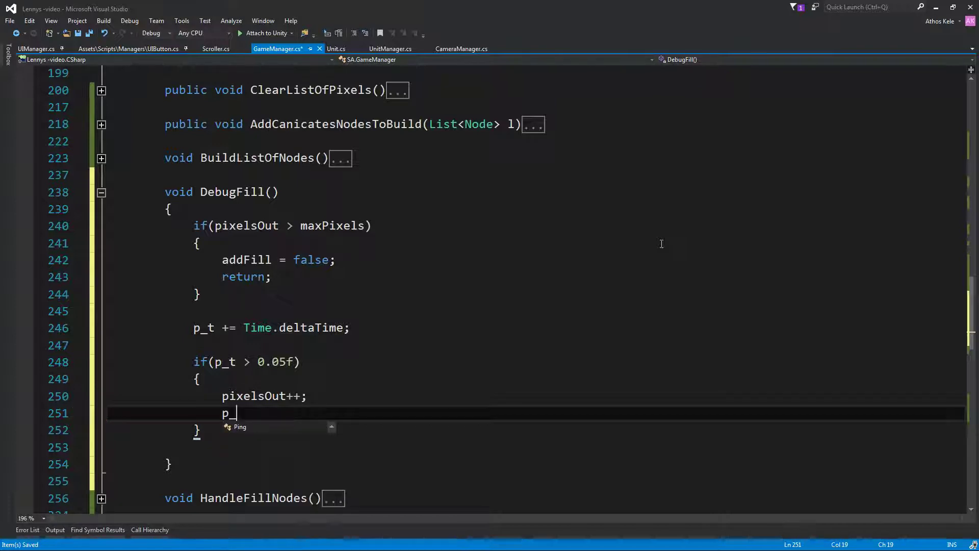
type("t =0")
key("Down")
Follow it with an else block that simply returns.
key("Return")
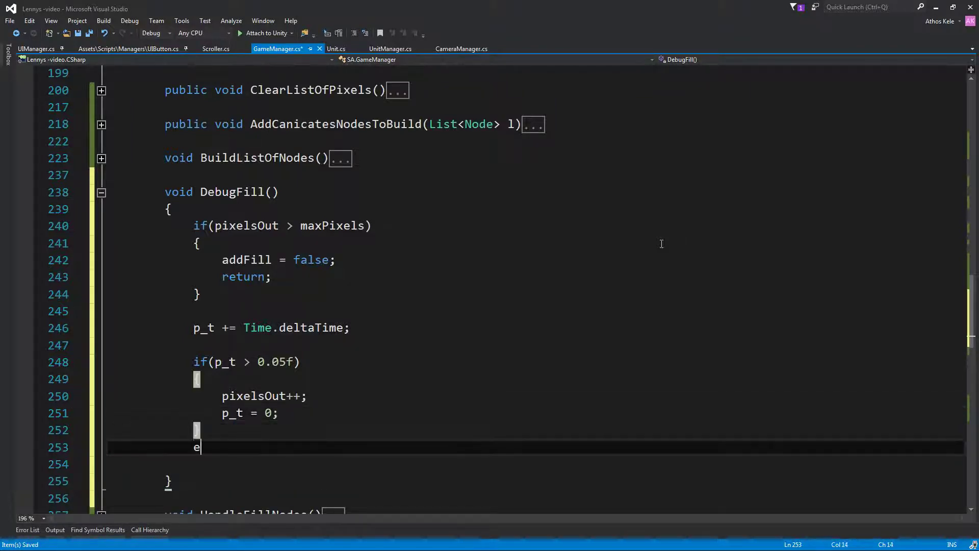
type("editRadius;se")
key("BackSpace")
key("BackSpace")
key("BackSpace")
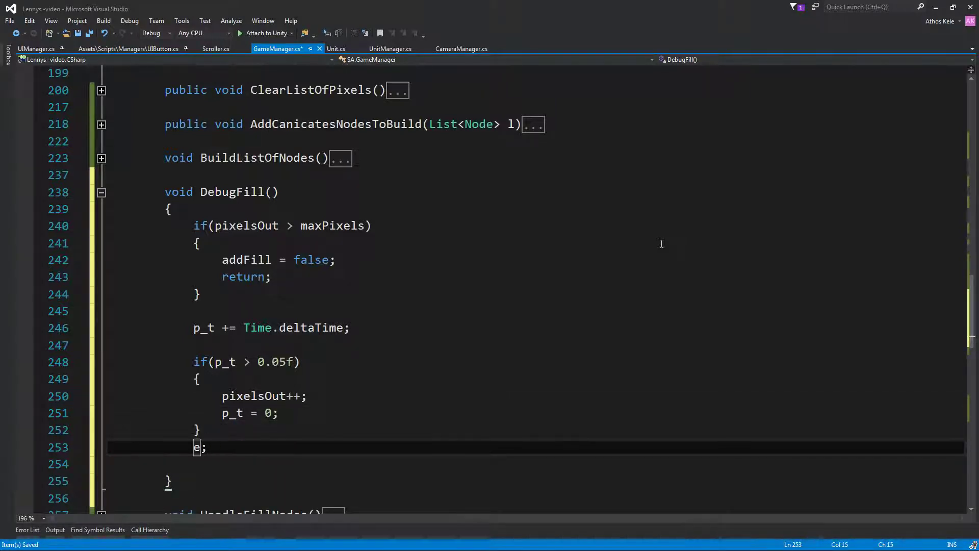
key("BackSpace")
type("else")
key("Return")
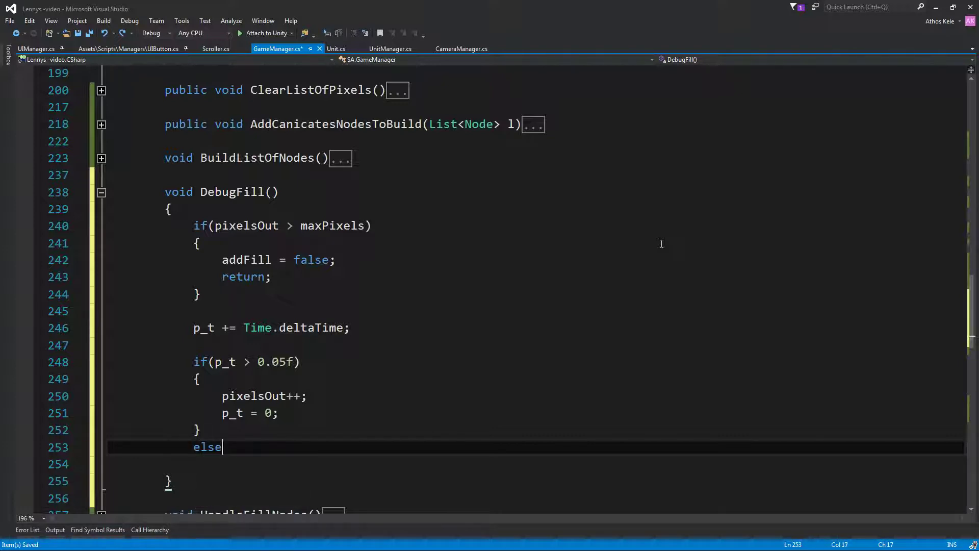
key("Return")
type("{")
key("Return")
type("p")
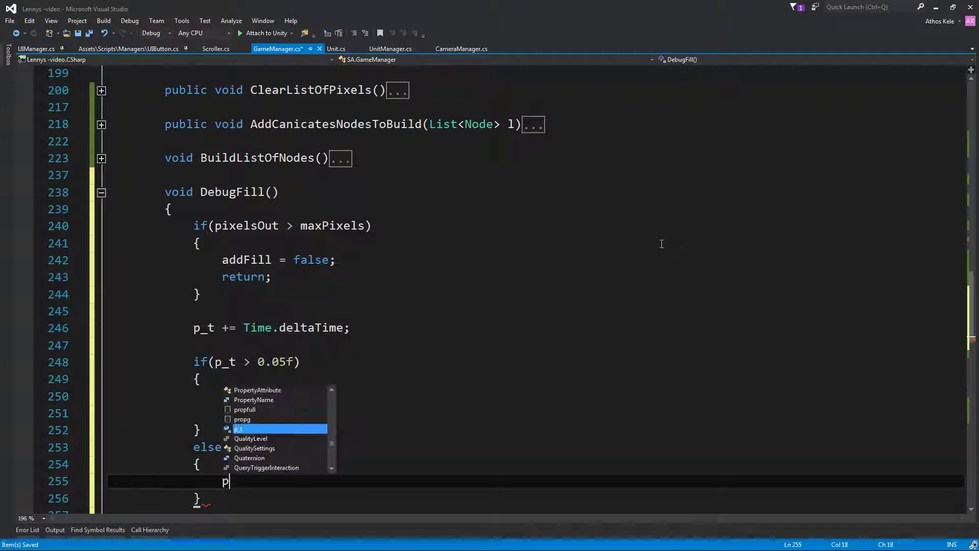
type("_t")
key("BackSpace")
key("BackSpace")
key("BackSpace")
type("return;")
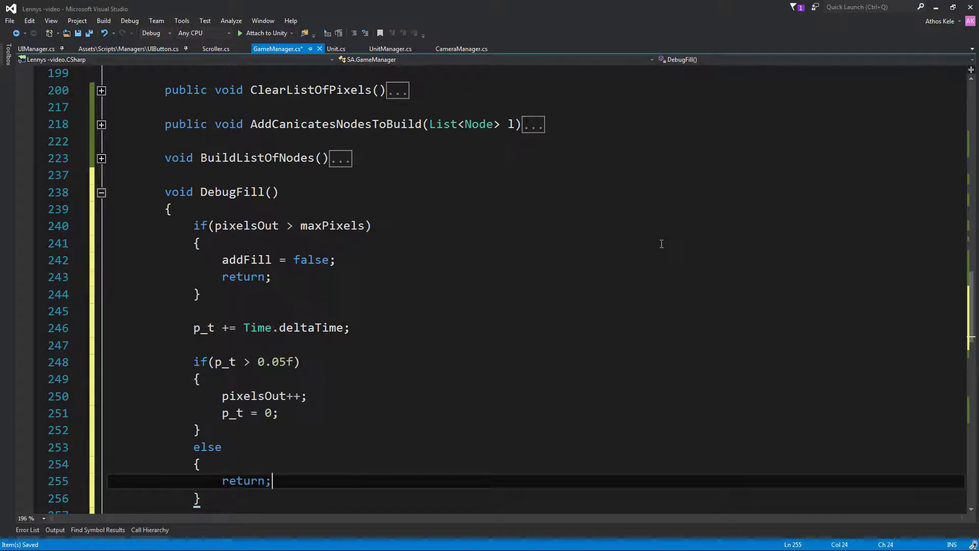
key("Down")
key("Return")
key("Return")
In DebugFill, get Node n with GetNodeFromWorldPos(fillDebugObj.position).
scroll(661, 244, "down", 4)
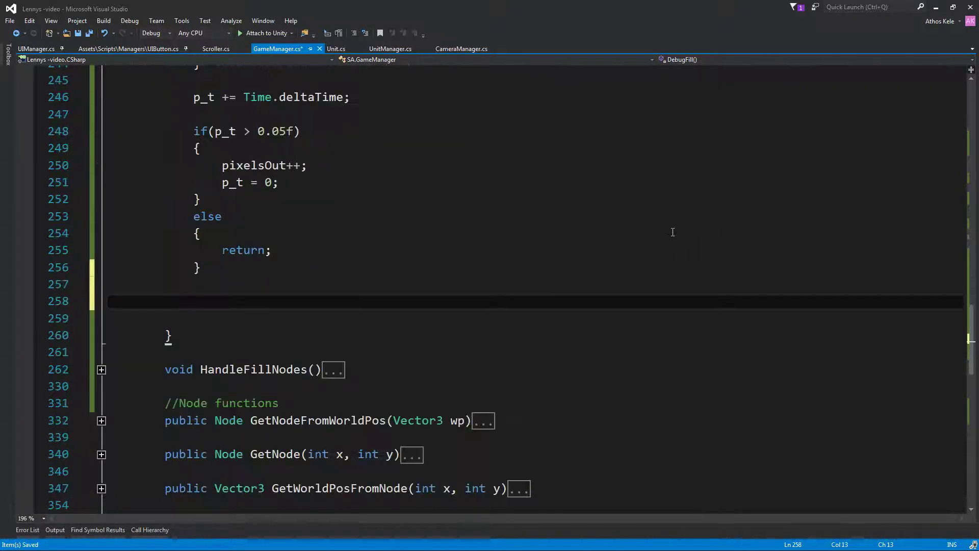
type("No")
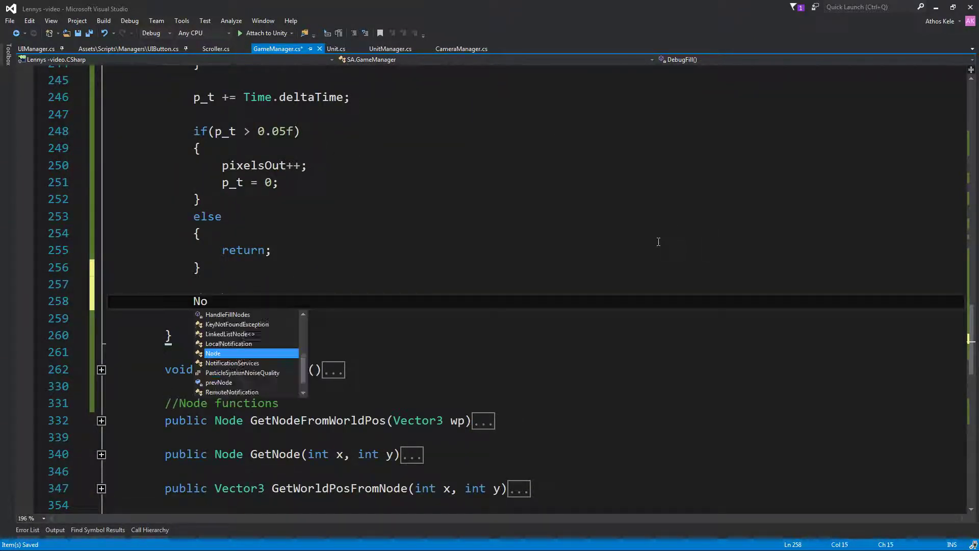
type("de")
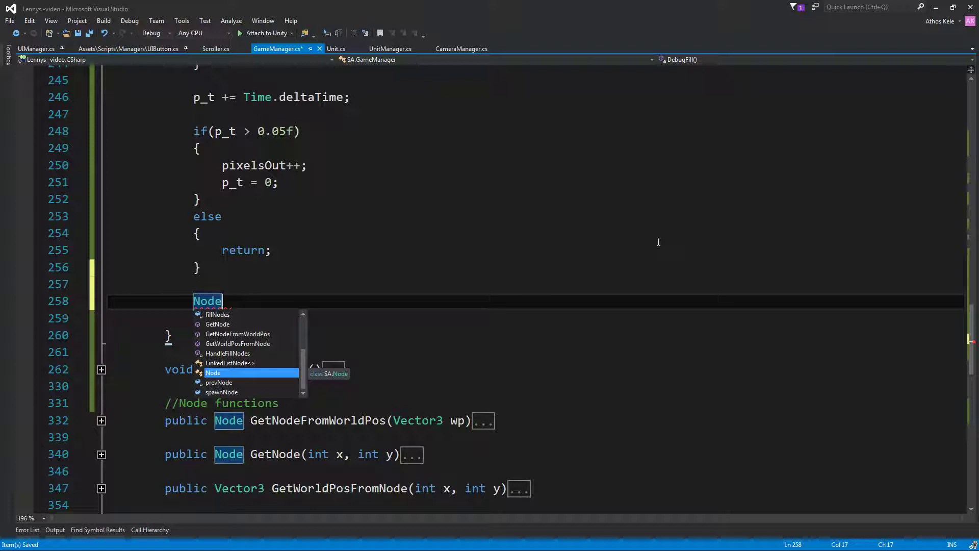
type(" n")
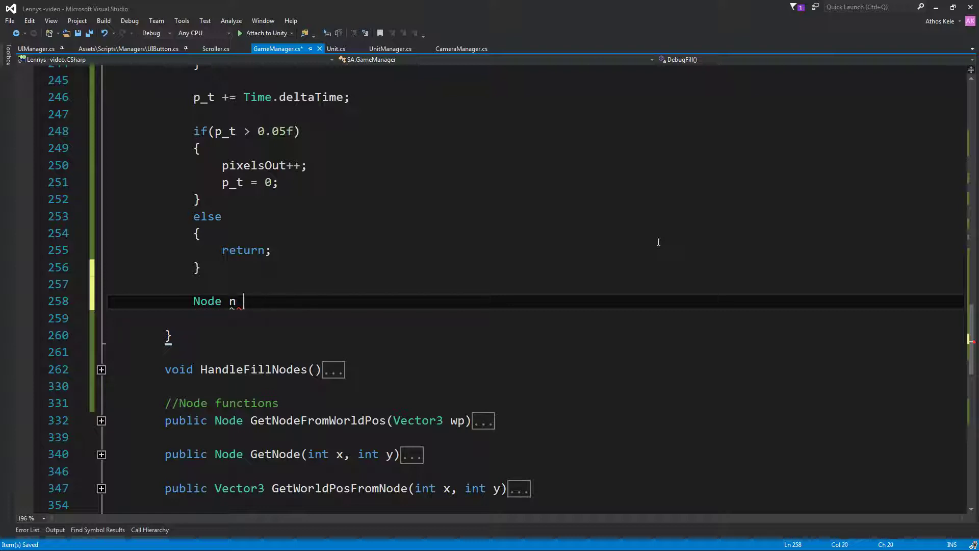
type("Getn")
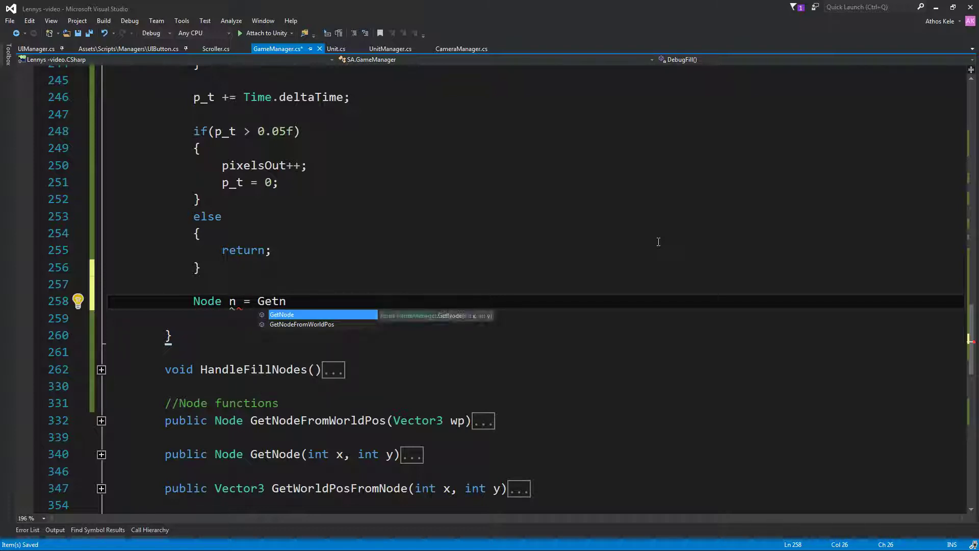
key("Down")
key("Tab")
type("(fil")
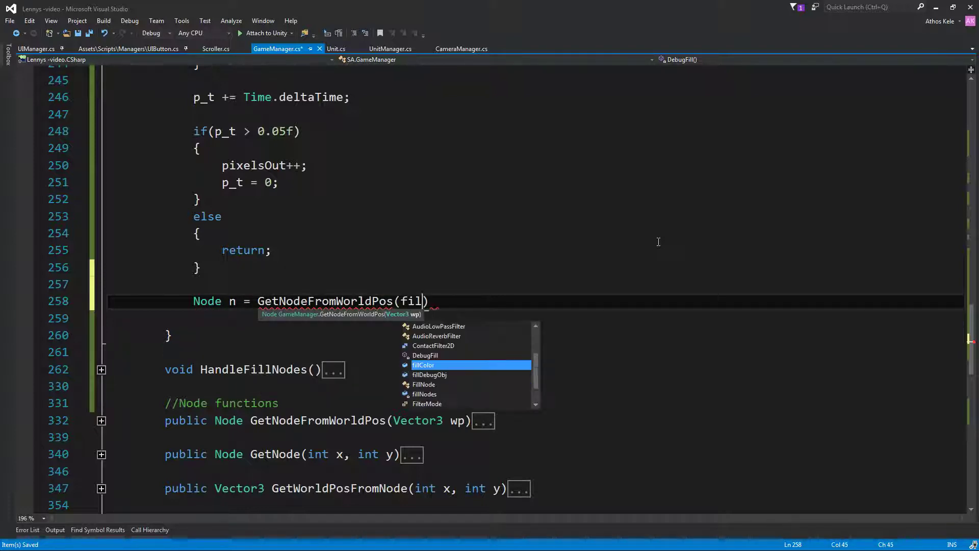
type("l")
key("Down")
key("Tab")
type("po")
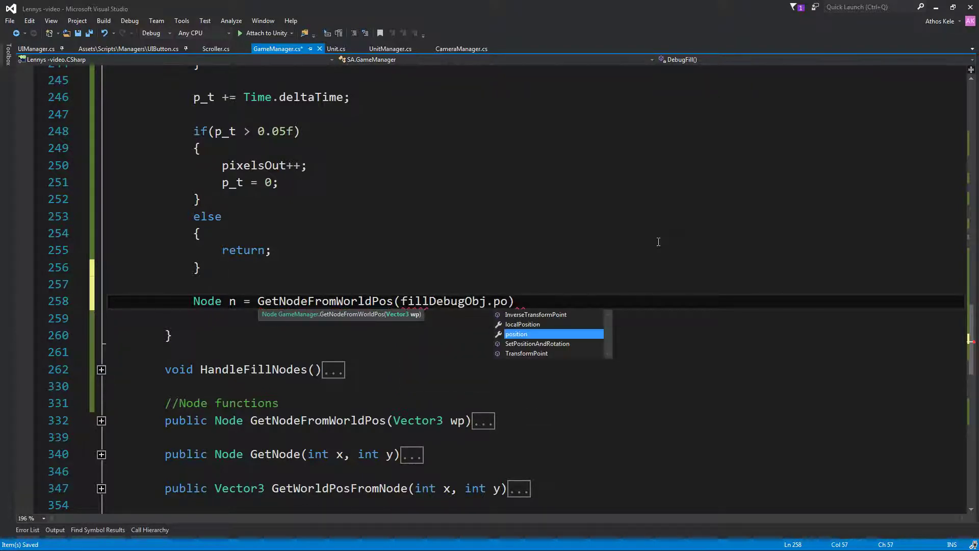
key("Tab")
type(");")
key("Return")
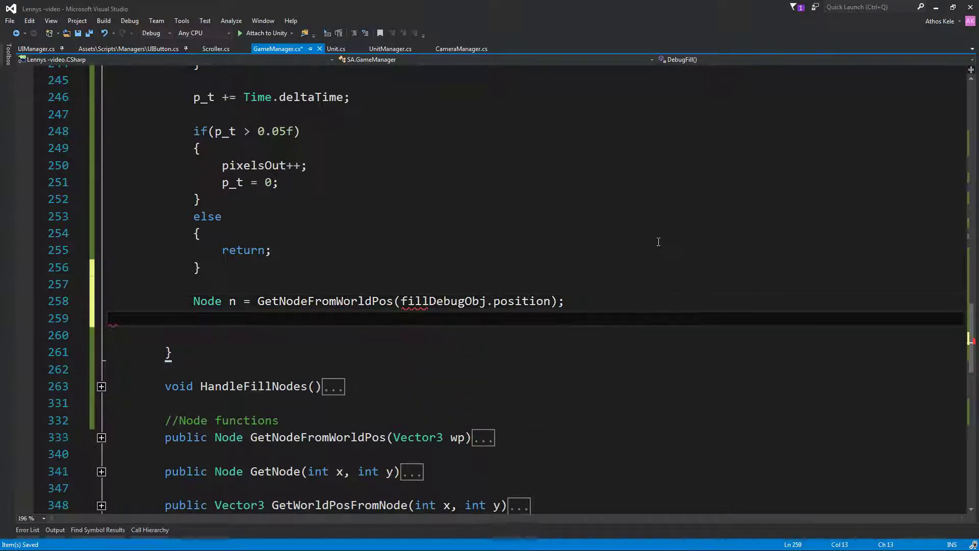
Create a new FillNode f and set f.x = n.x and f.y = n.y.
type("Fil")
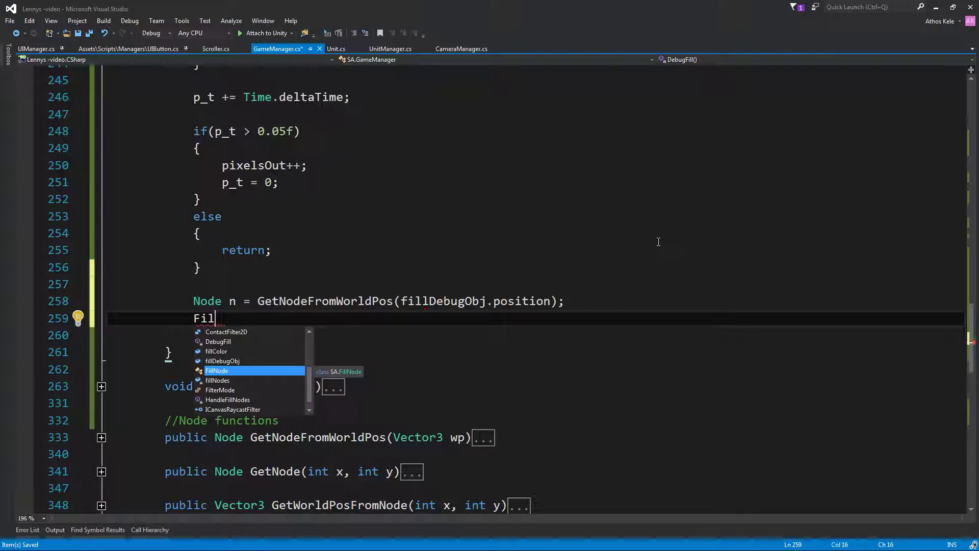
key("Tab")
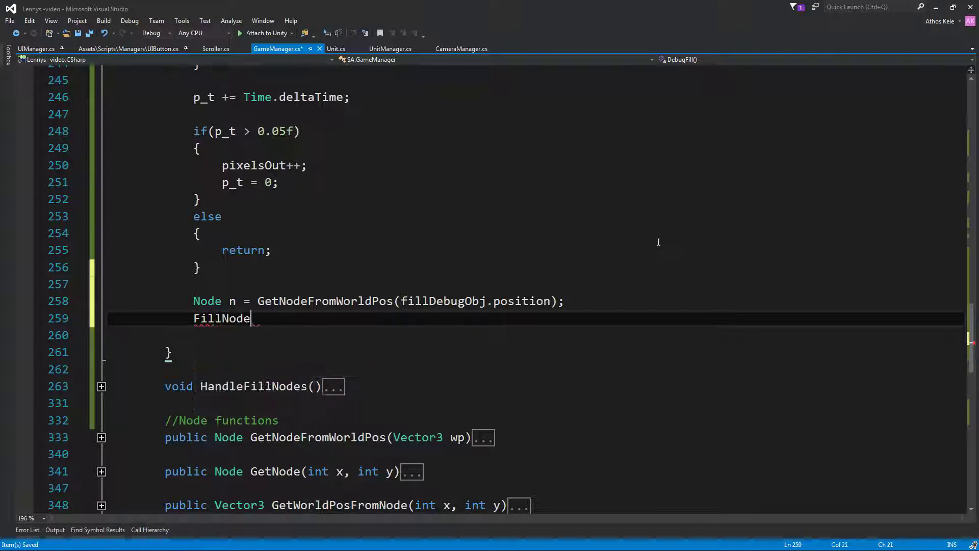
type(" f = new")
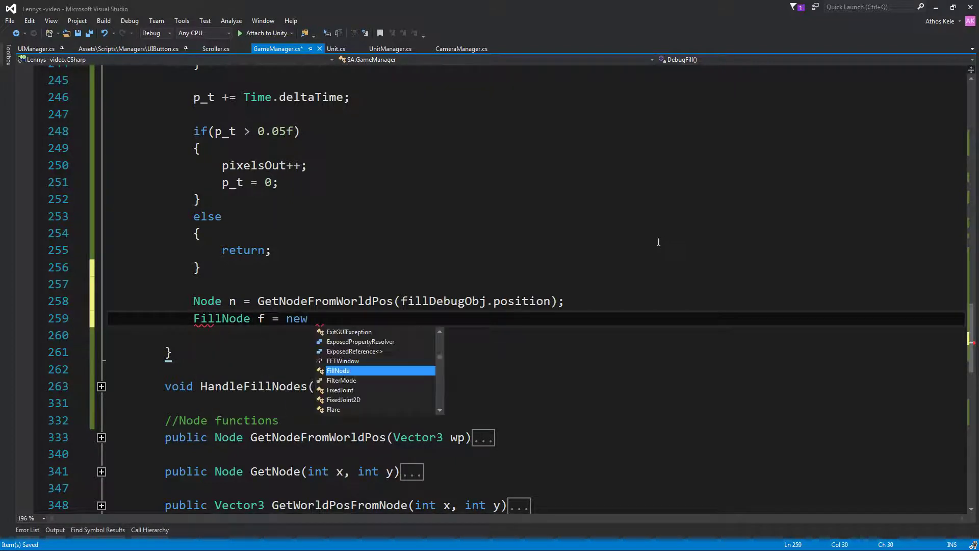
key("Tab")
type("();")
key("Return")
type("f.x")
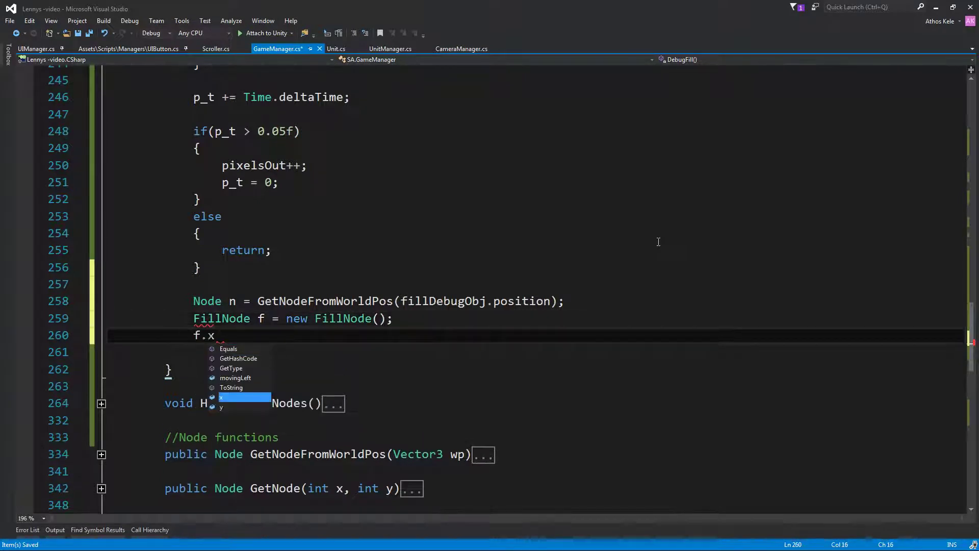
type(" = n")
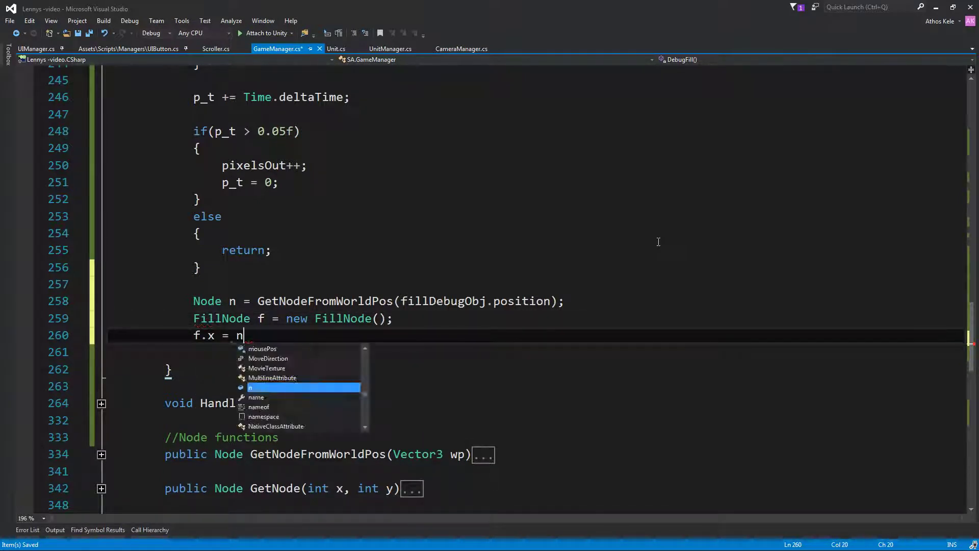
type(".x;")
key("Return")
type("f.")
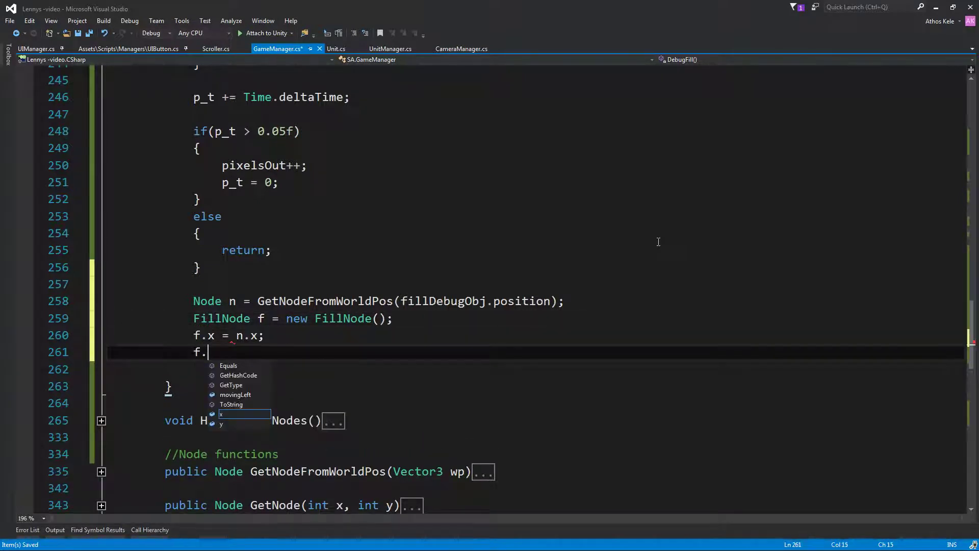
type("y = n.")
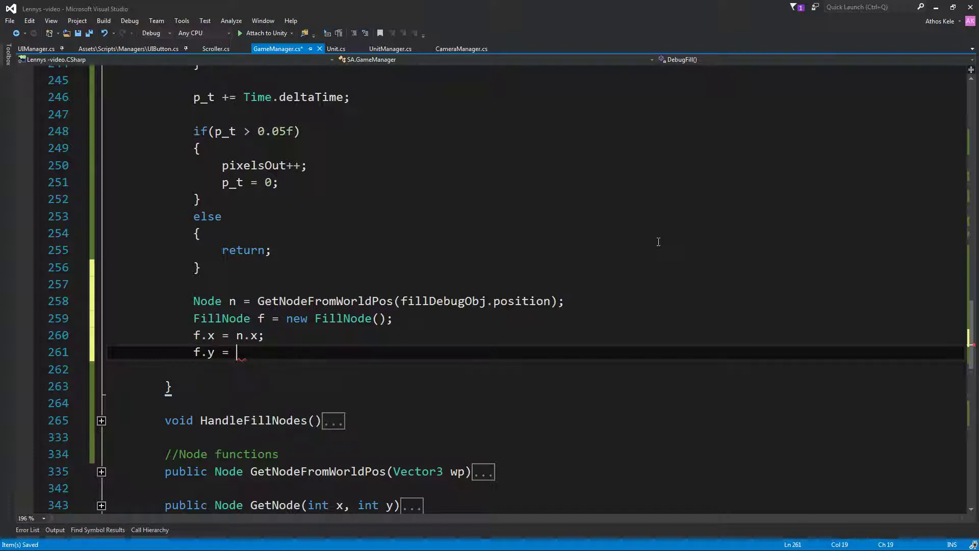
type("y;")
key("Return")
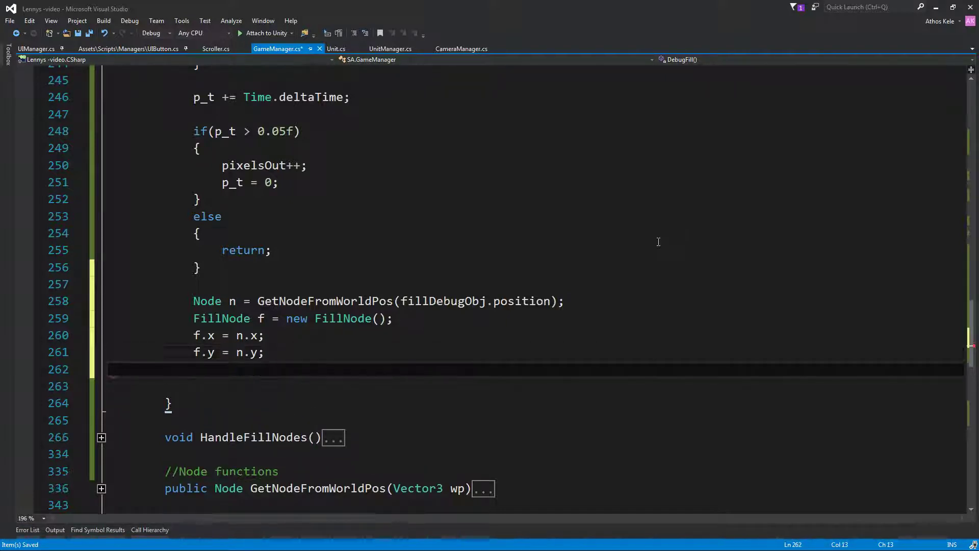
Add f to fillNodes with fillNodes.Add(f); and set applyTexture = true;.
type("fil")
key("Down")
key("Down")
key("Tab")
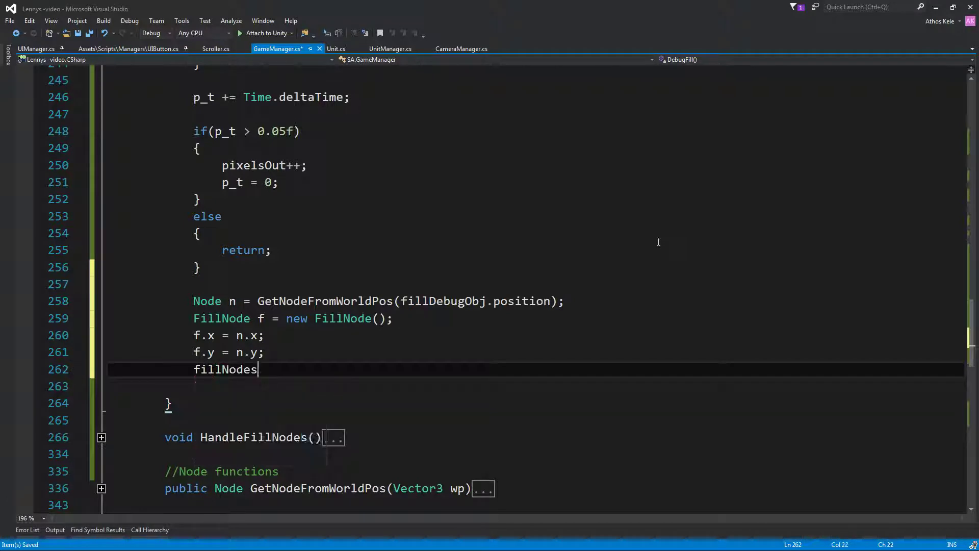
type(".Add(f);")
key("Return")
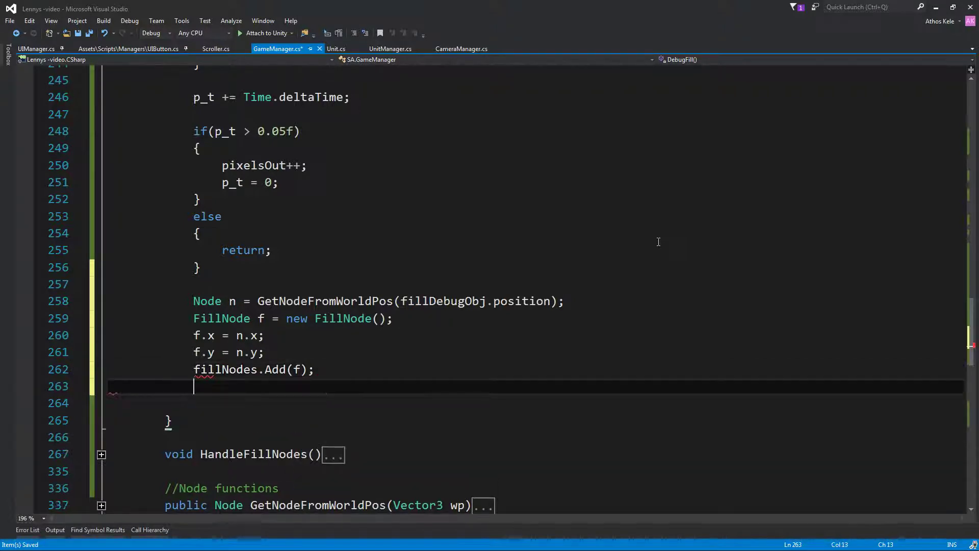
type("add")
key("BackSpace")
key("BackSpace")
key("BackSpace")
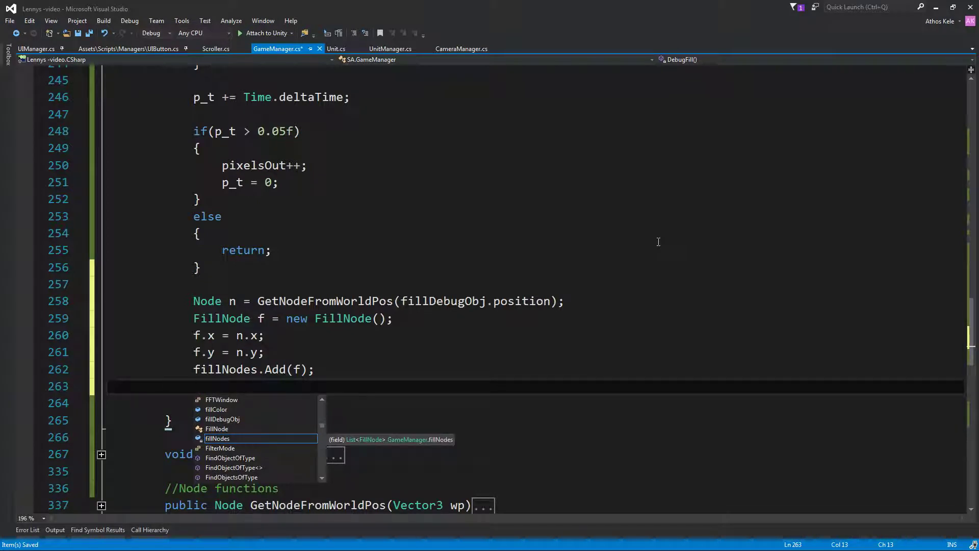
type("applyTexture = tru")
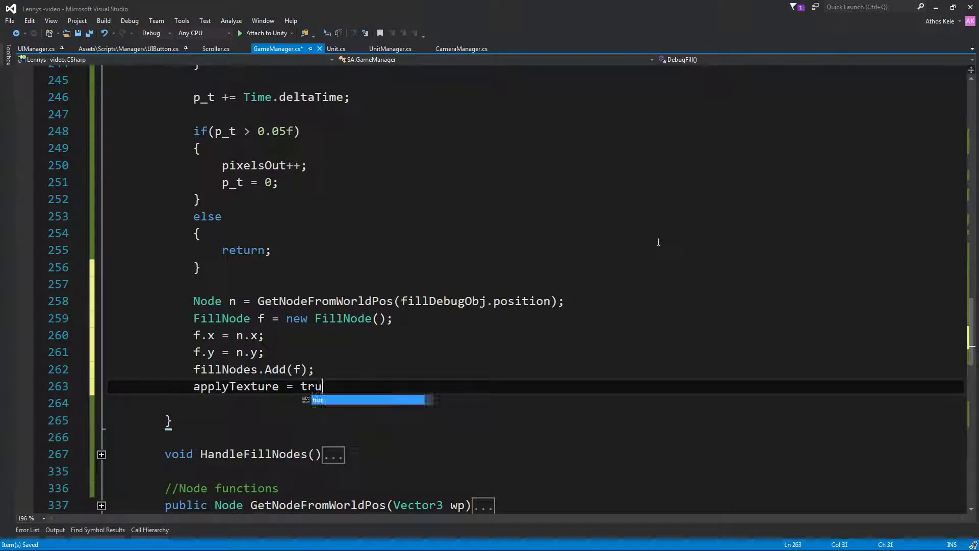
type("e;")
key("Return")
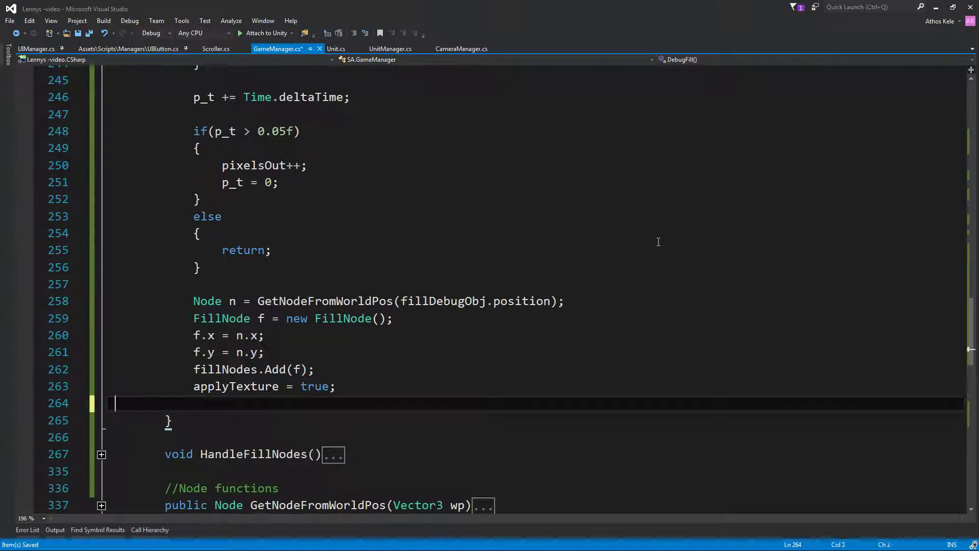
key("BackSpace")
key("BackSpace")
Save GameManager.cs and collapse the DebugFill method.
key("ctrl+s")
scroll(658, 242, "up", 3)
double_click(242, 114)
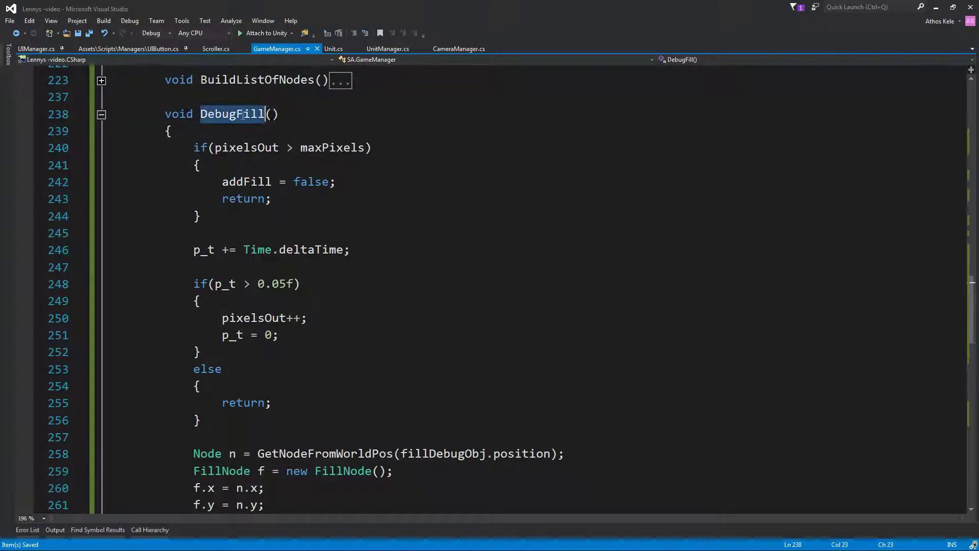
key("ctrl+m")
key("ctrl+m")
Expand Update() and place the caret after the HandleFillNodes() call.
scroll(137, 270, "up", 1)
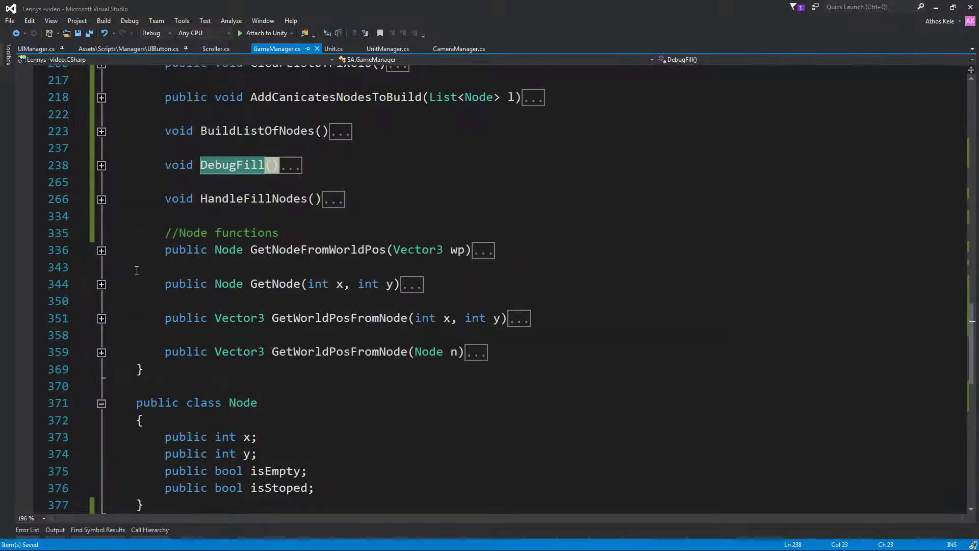
scroll(137, 270, "up", 4)
scroll(117, 280, "up", 4)
scroll(102, 291, "up", 1)
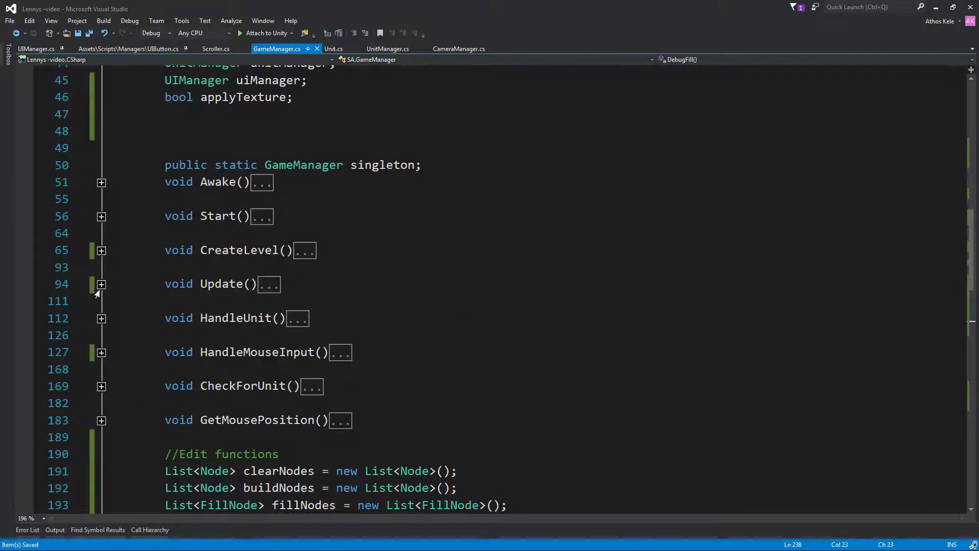
left_click(101, 285)
scroll(207, 310, "down", 2)
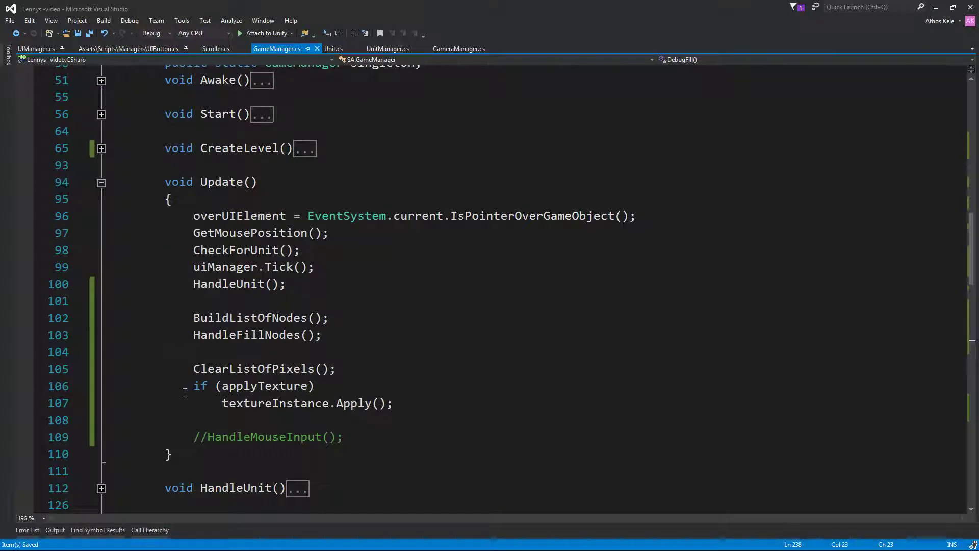
left_click_drag(108, 386, 394, 403)
left_click(435, 333)
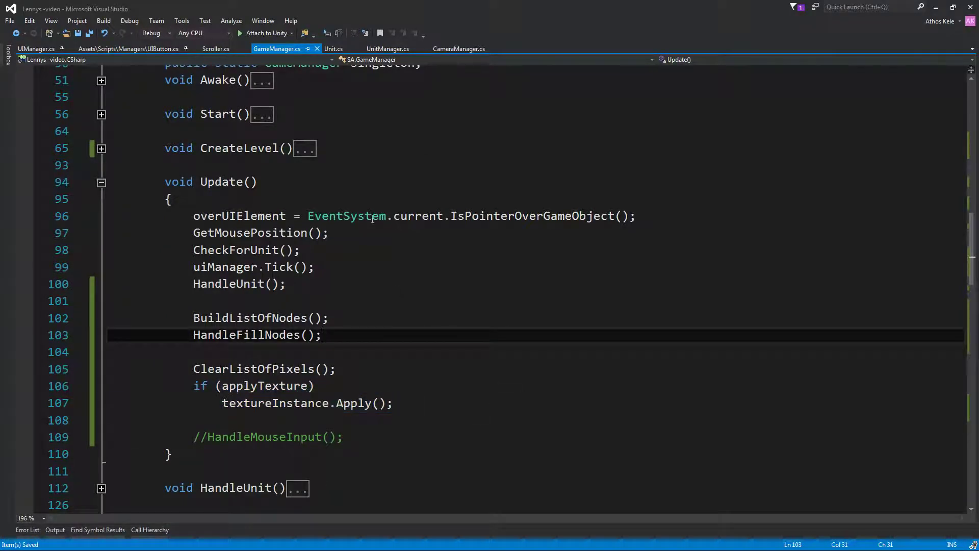
Below HandleUnit(), add if(addFill) { DebugFill(); }, save, and minimize Visual Studio.
key("Up")
key("Up")
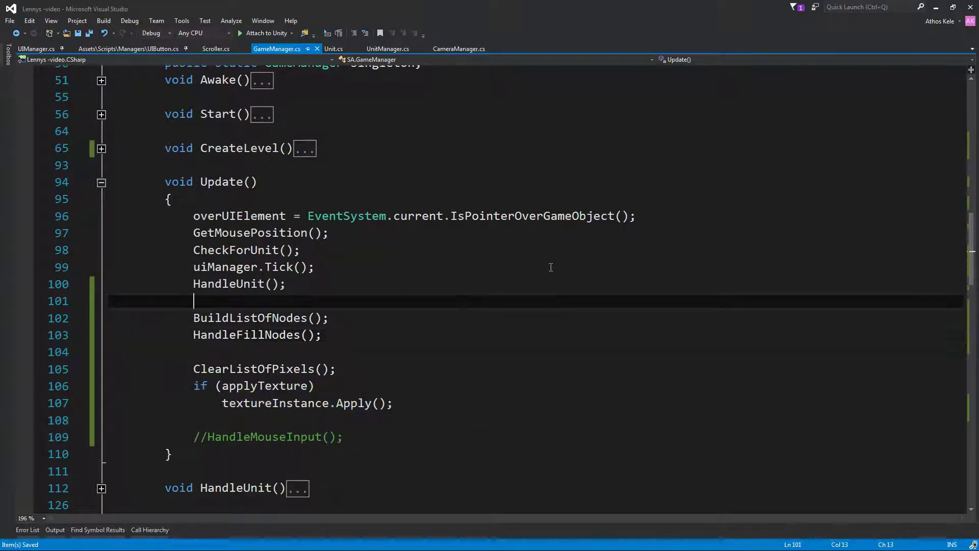
key("Return")
key("Return")
key("Up")
type("DebugFill")
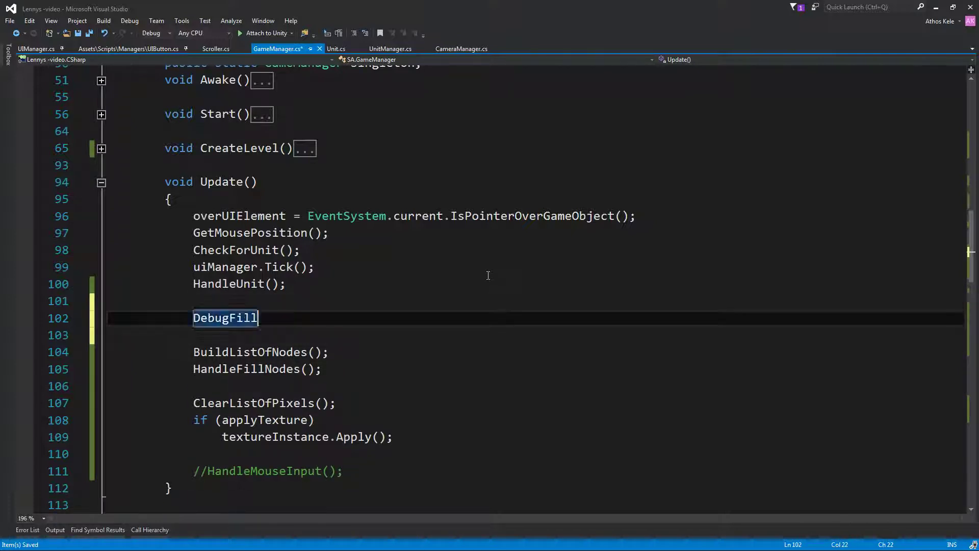
key("BackSpace")
type("if(")
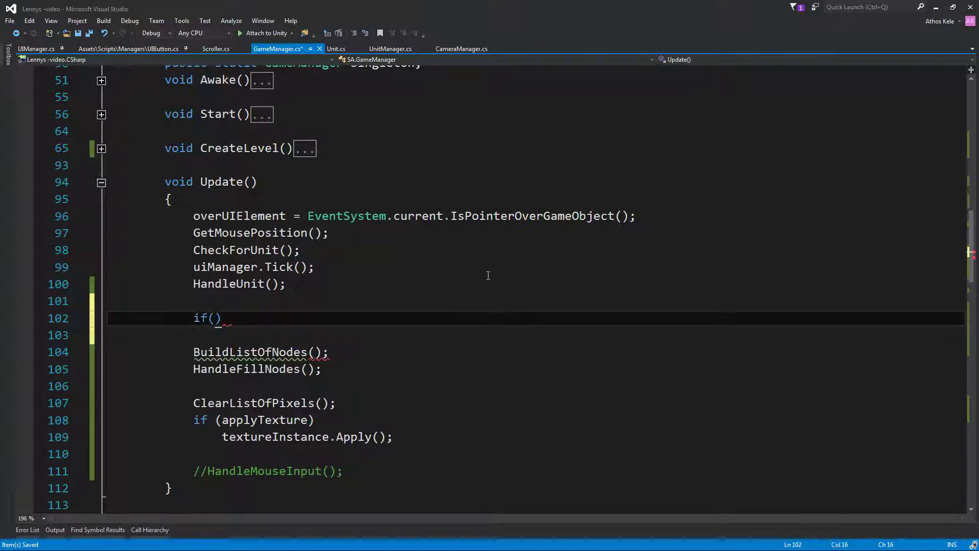
type("addFill)")
key("Return")
type("{")
key("Return")
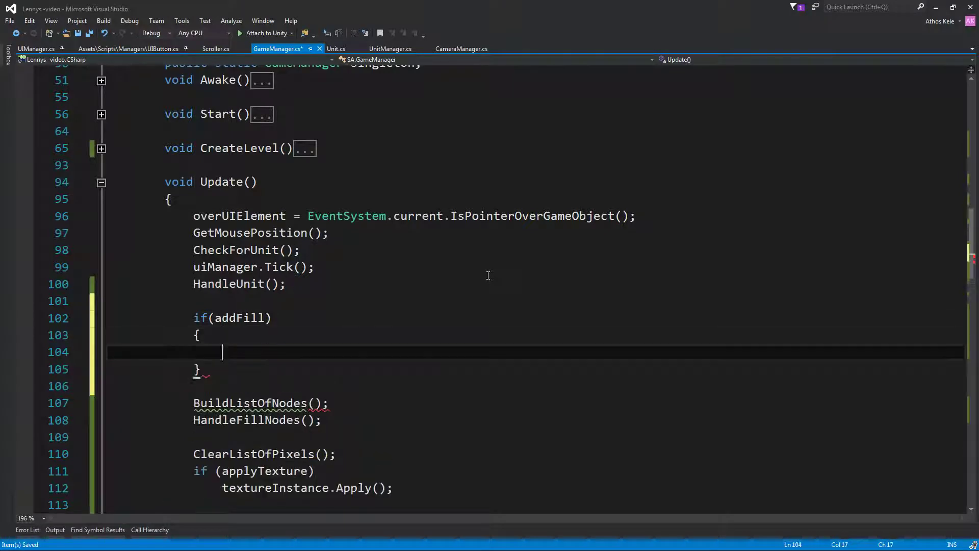
type("DebugFill();")
key("ctrl+s")
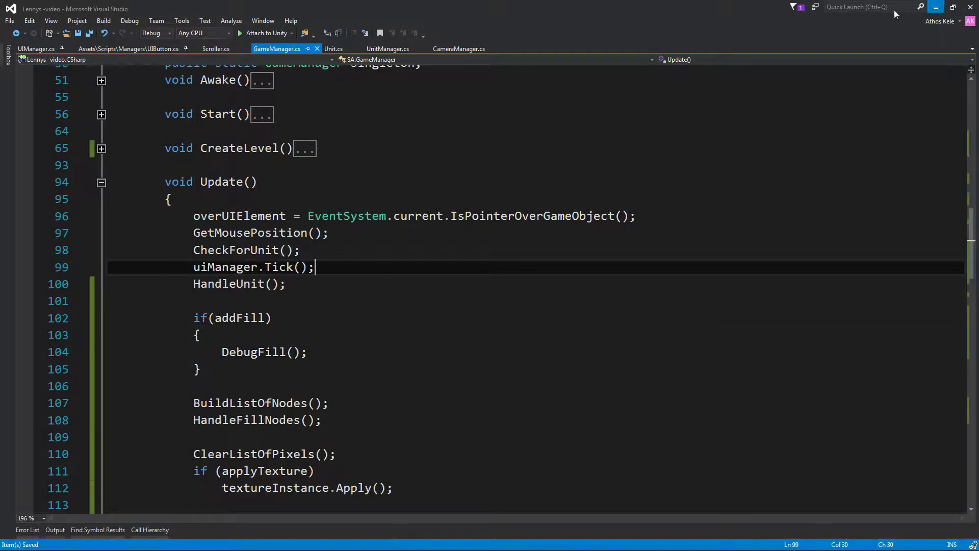
left_click(936, 7)
Create an empty GameObject and name it 'Fill object'.
middle_click_drag(545, 93, 455, 97)
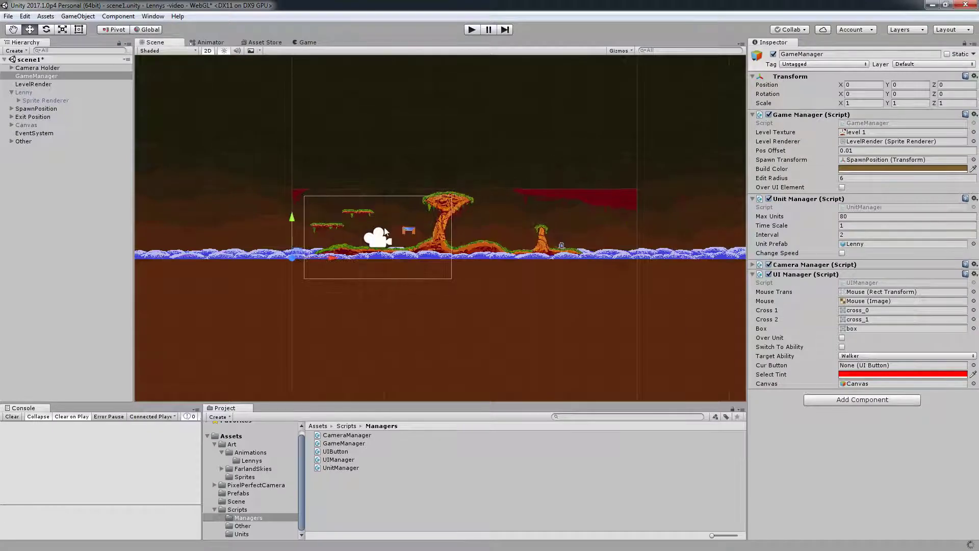
scroll(364, 263, "up", 2)
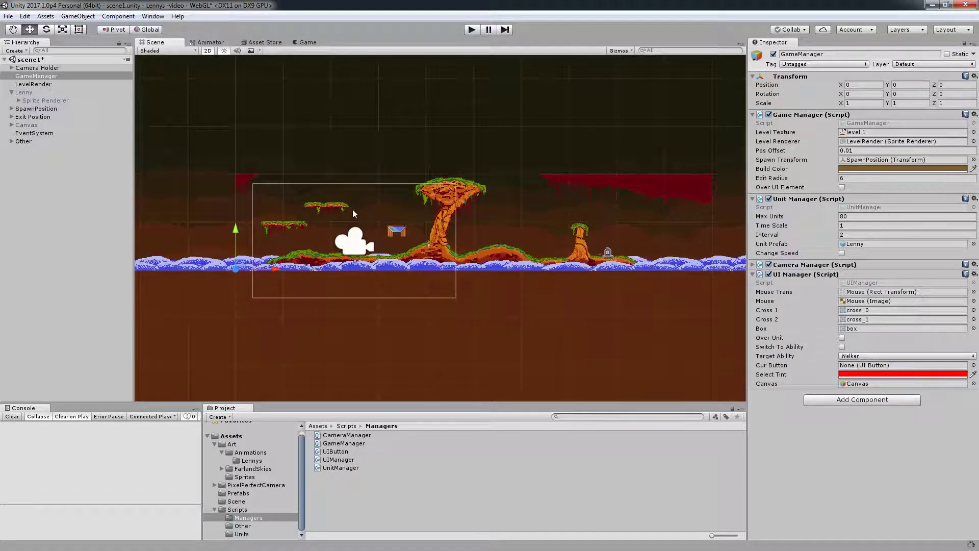
scroll(376, 220, "up", 1)
scroll(376, 221, "up", 2)
left_click(80, 161)
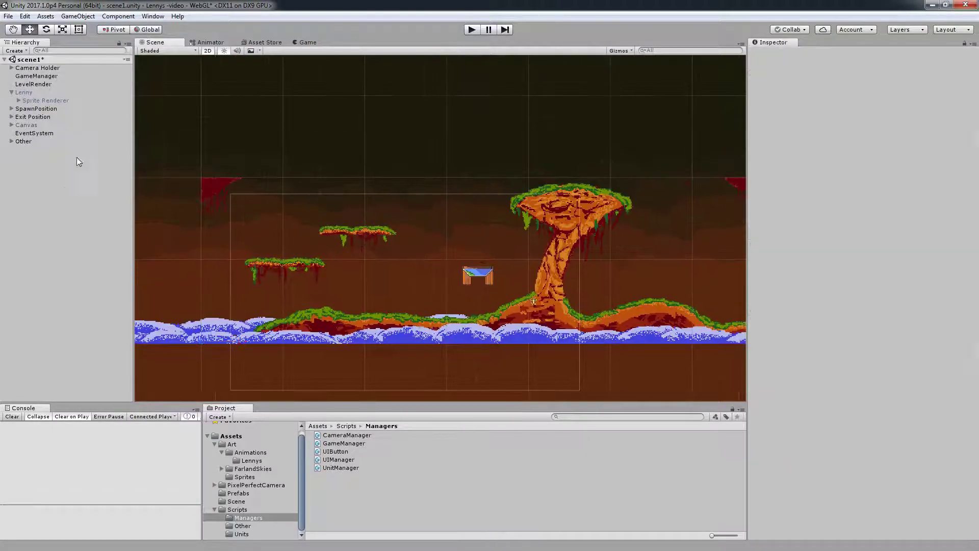
left_click(82, 17)
left_click(84, 27)
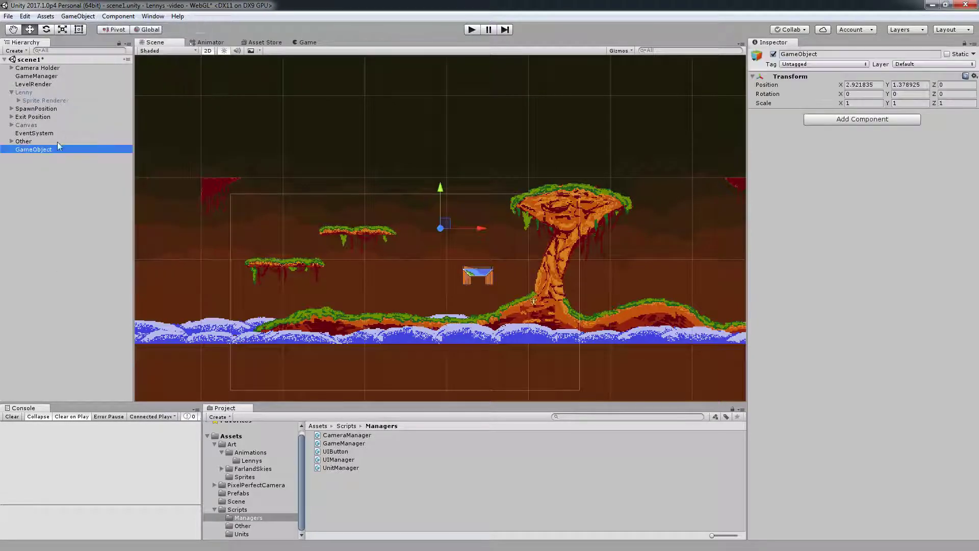
left_click(55, 153)
type("Fill ")
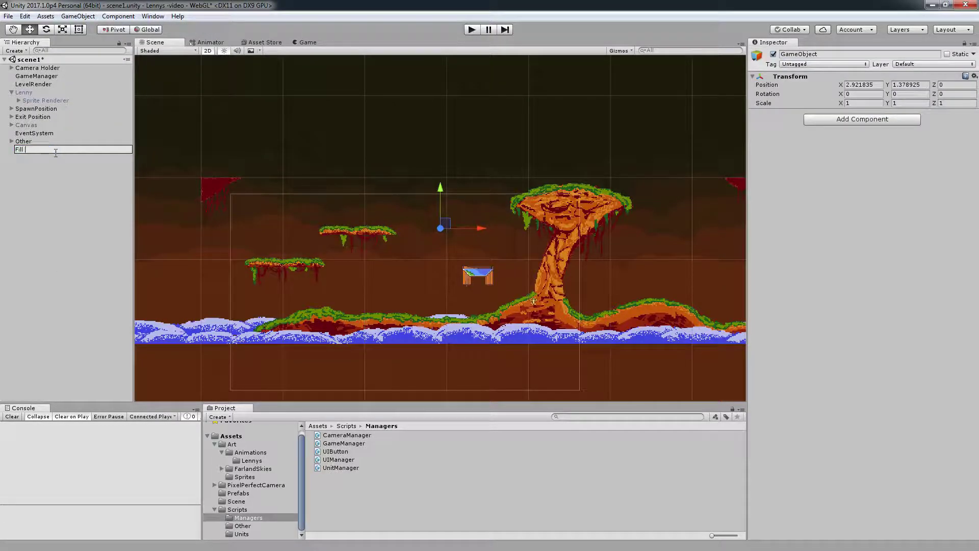
type("object")
key("Return")
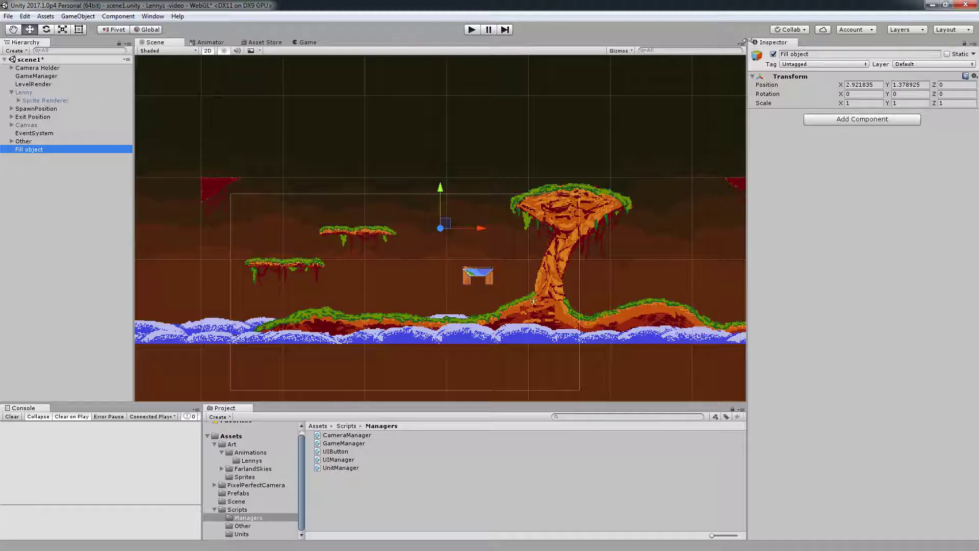
Give Fill object a blue label icon and drag it up and left in the Scene.
left_click(757, 56)
left_click(778, 79)
scroll(439, 224, "up", 5)
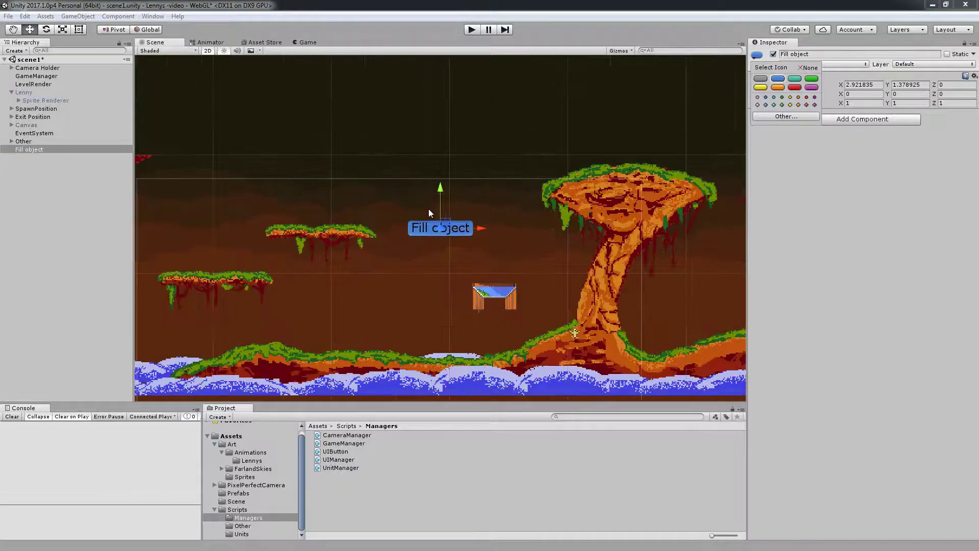
left_click(442, 227)
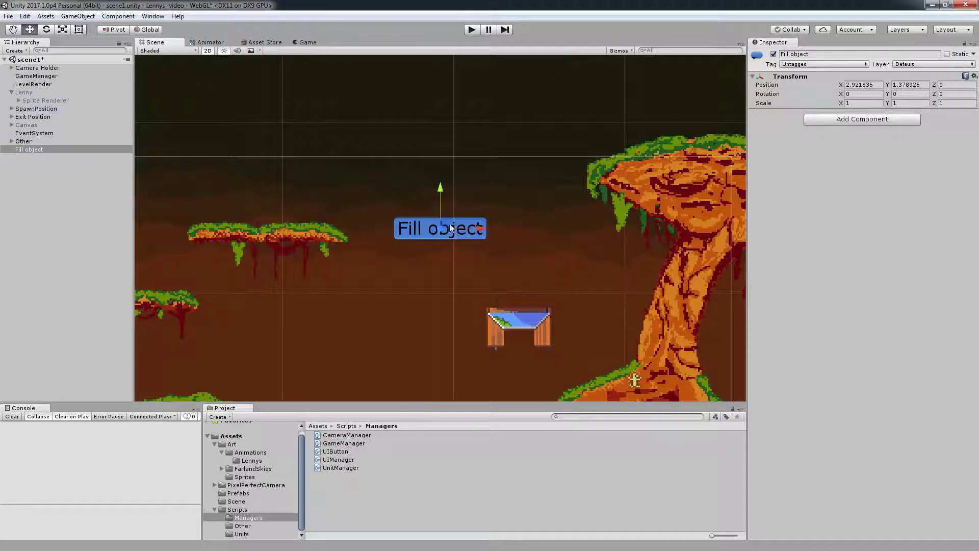
mouse_move(397, 214)
left_mouse_down()
mouse_move(335, 186)
mouse_move(342, 201)
left_mouse_up()
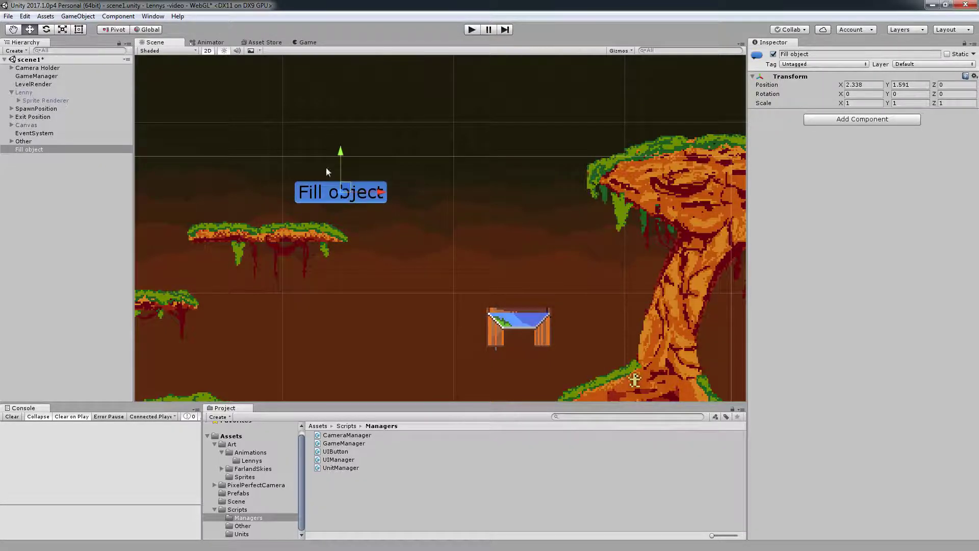
Play the game, set GameManager's Max Pixels to 25, enable Add Fill, then stop.
left_click(307, 43)
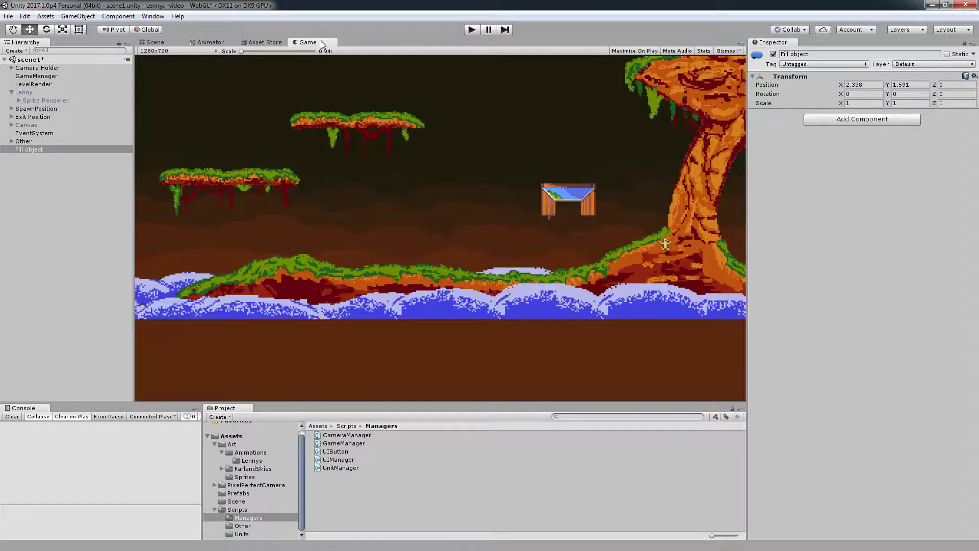
left_click(470, 31)
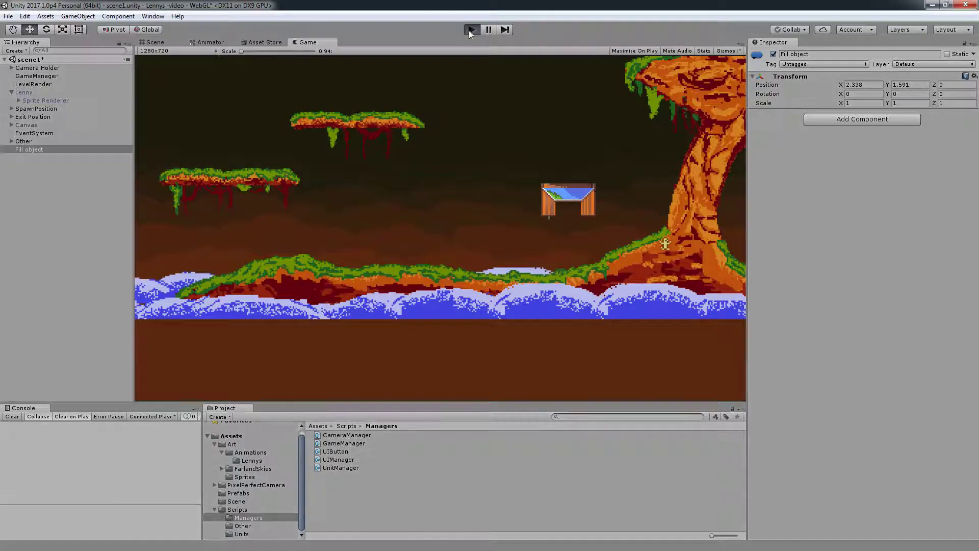
left_click(46, 75)
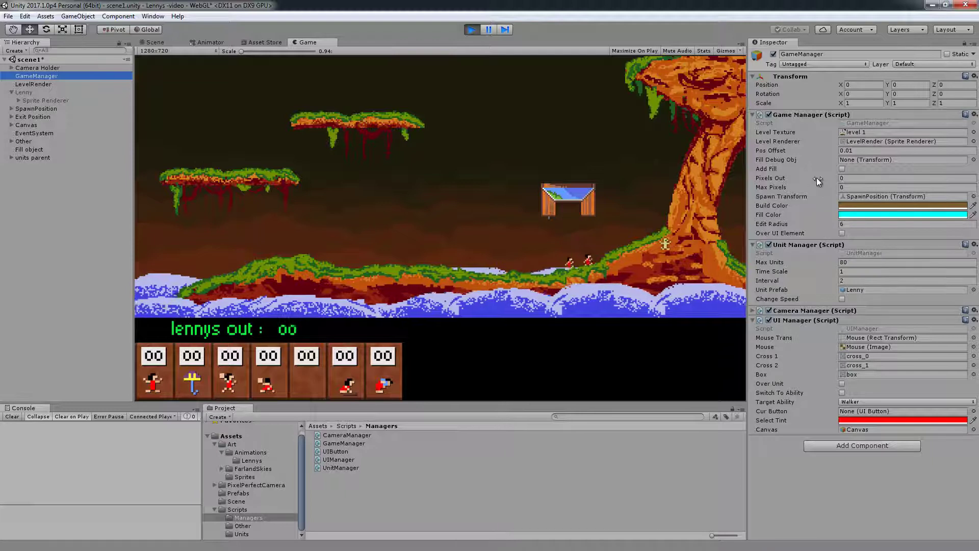
left_click(849, 187)
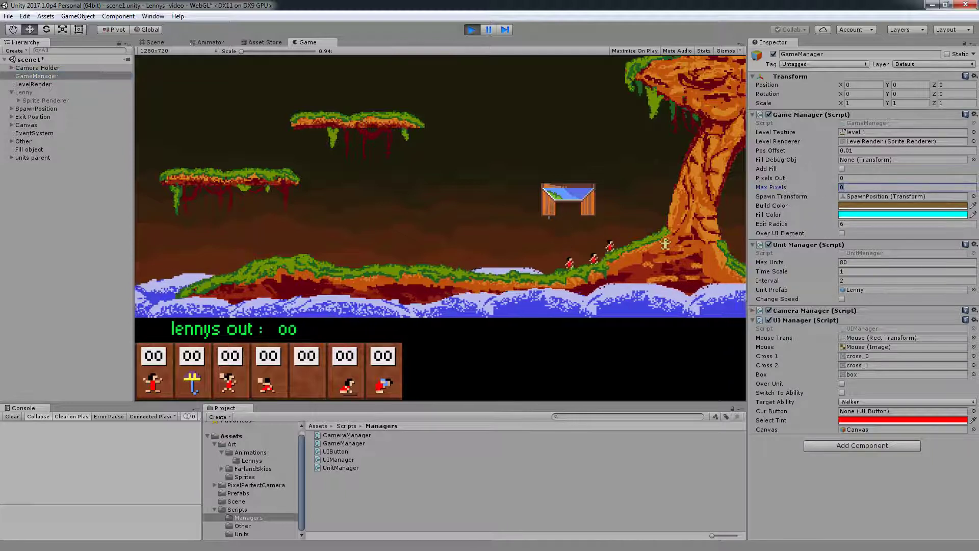
type("25")
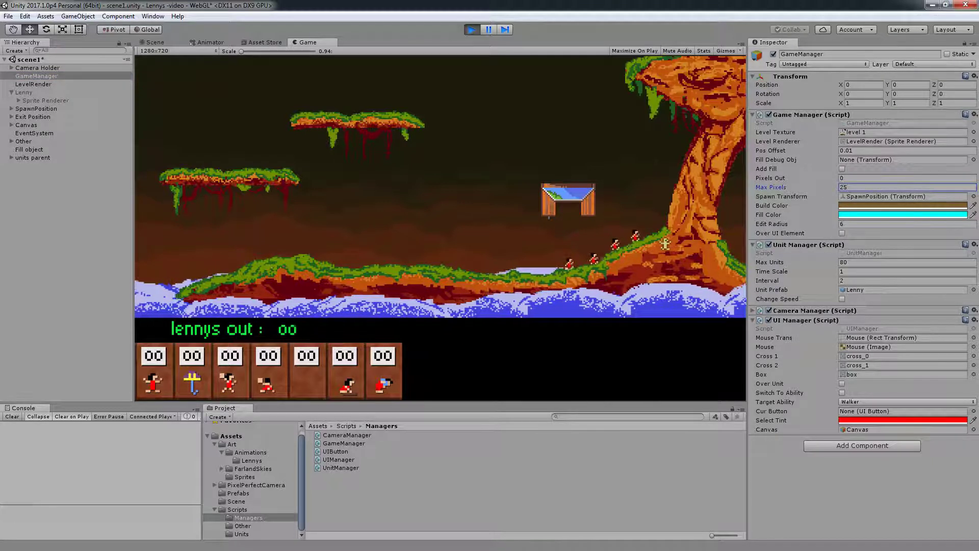
left_click(842, 169)
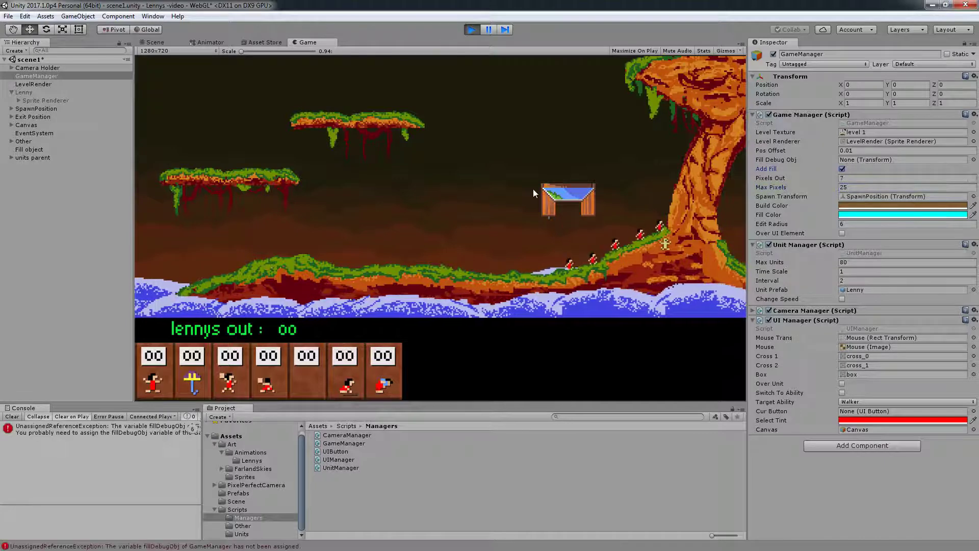
left_click(472, 29)
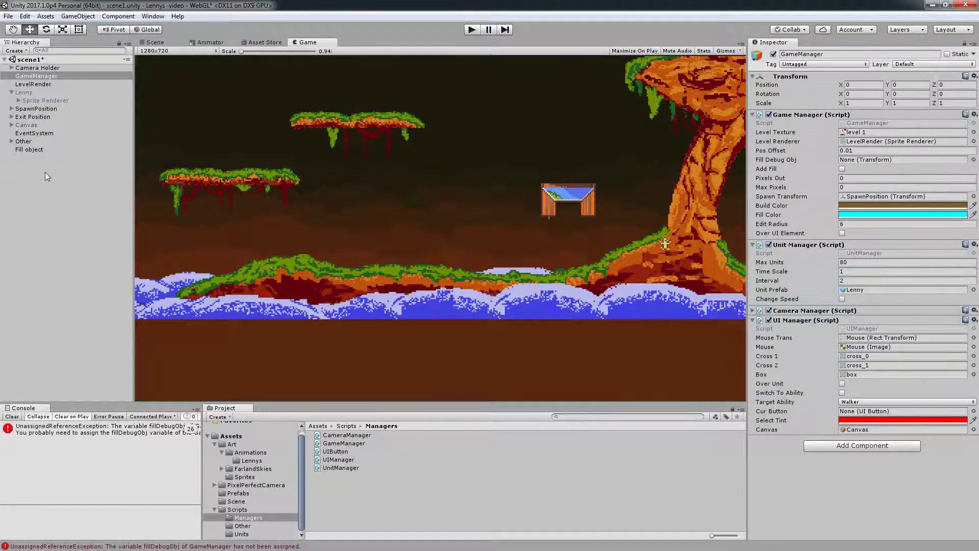
Assign Fill object as Fill Debug Obj, replay with Max Pixels 25 and Add Fill on.
left_click_drag(40, 153, 727, 155)
left_click_drag(878, 160, 878, 160)
left_click(473, 30)
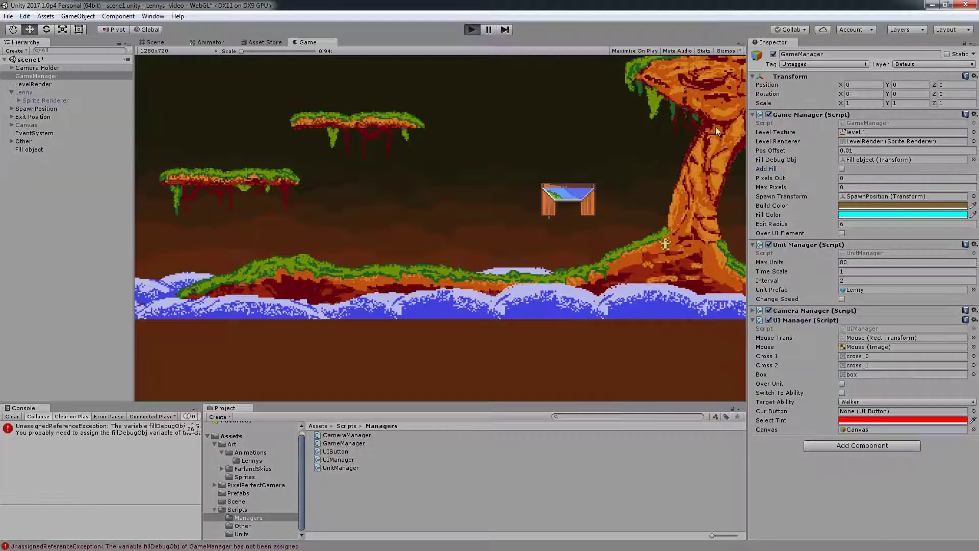
left_click(848, 187)
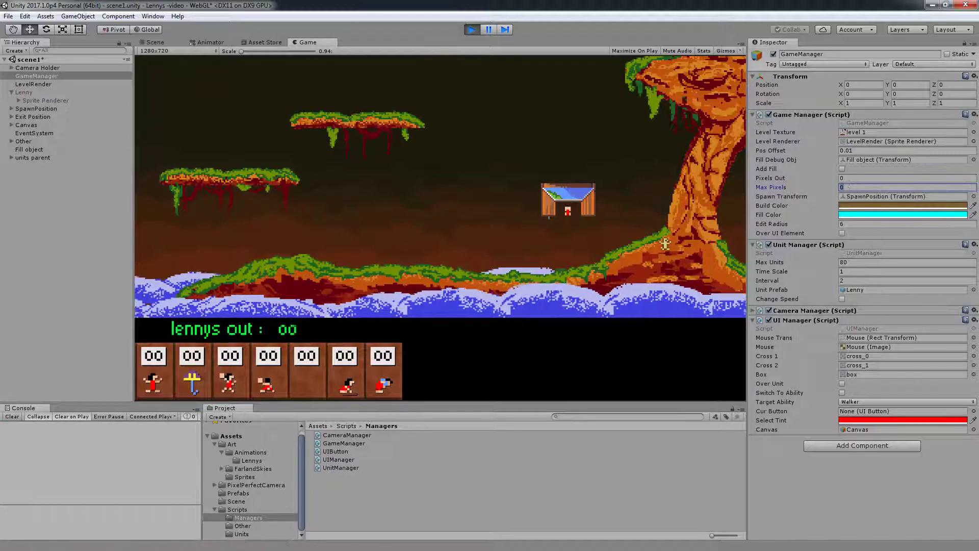
type("25")
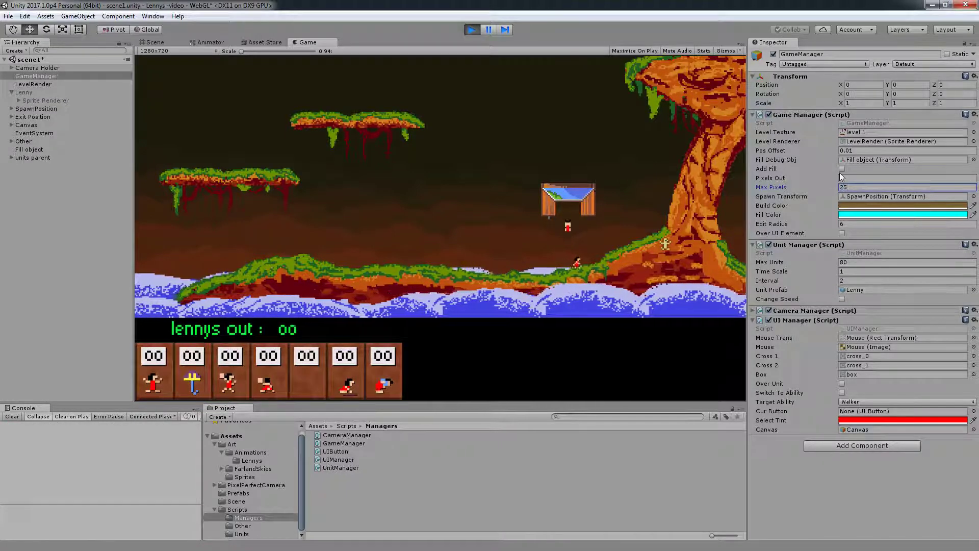
left_click(841, 170)
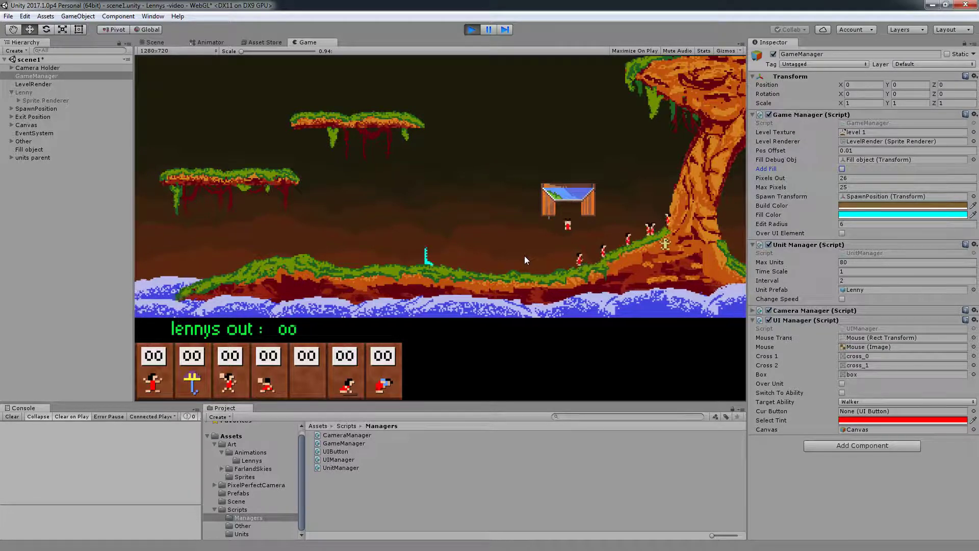
left_click(471, 32)
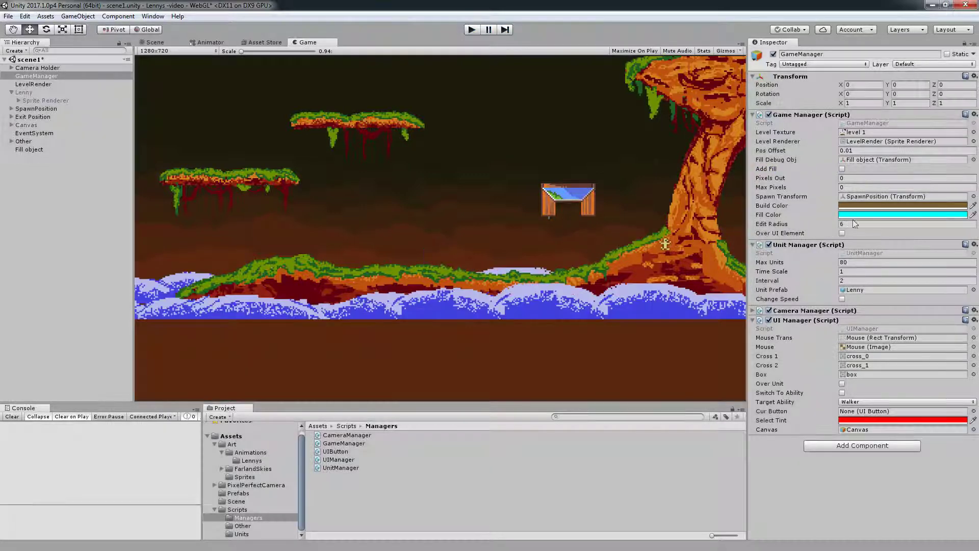
Change the Game Manager's Fill Color to a sandy orange (E5B45E) in the colour picker.
left_click(855, 215)
left_click(758, 276)
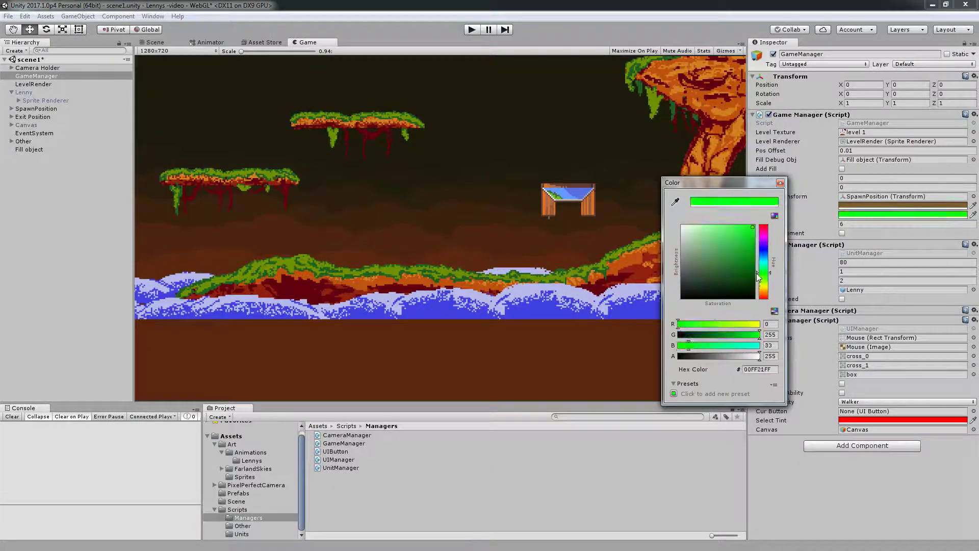
mouse_move(758, 276)
left_mouse_down()
mouse_move(758, 291)
mouse_move(724, 234)
left_mouse_up()
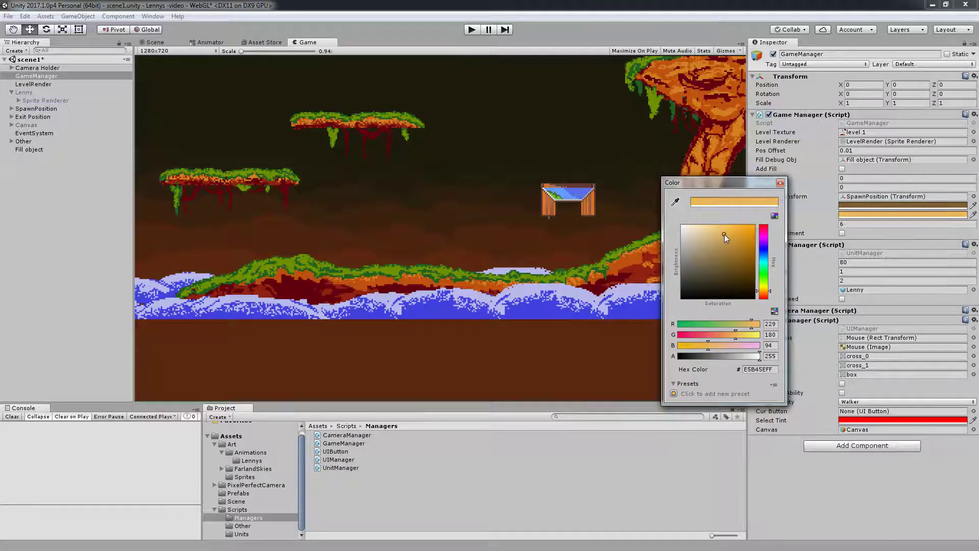
left_click(780, 182)
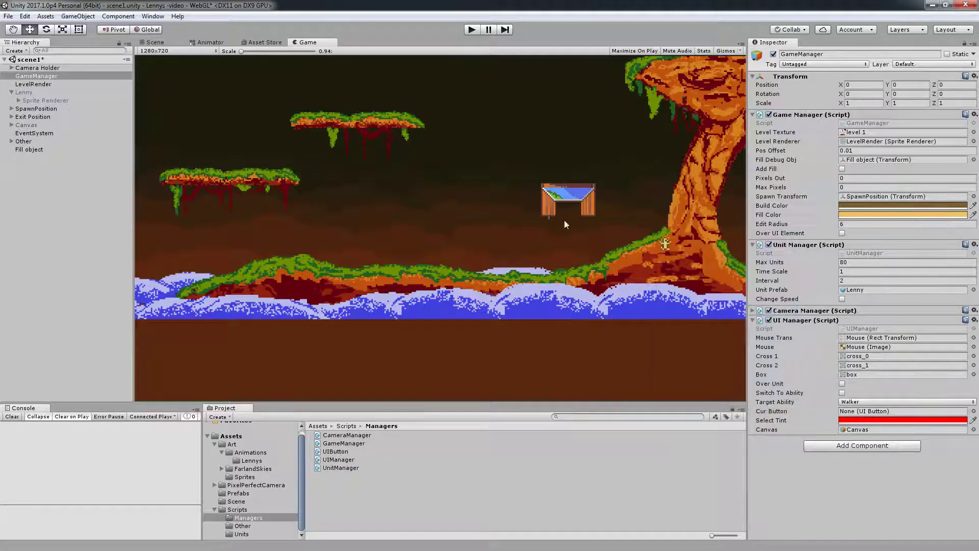
left_click(106, 261)
Save the scene and nudge Fill object slightly left in the Scene view.
key("ctrl+s")
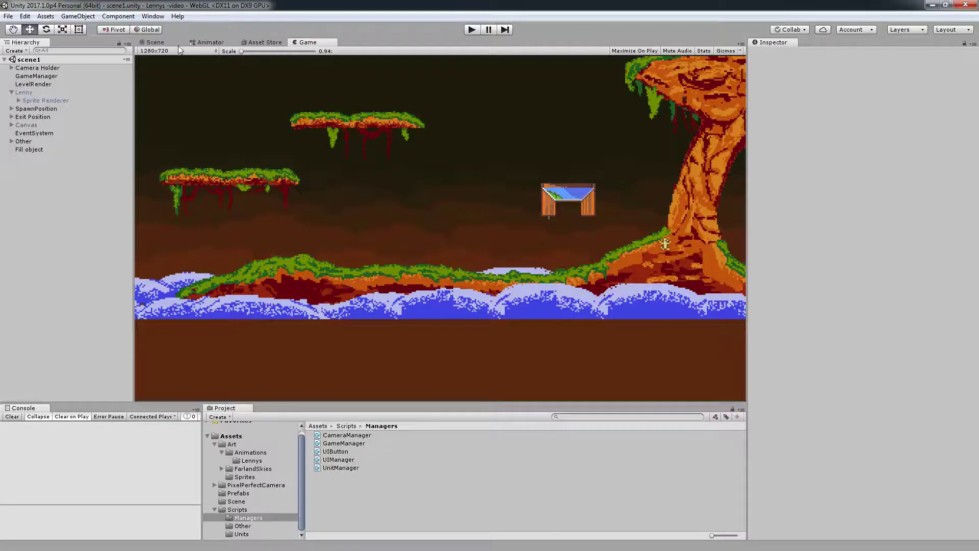
left_click(175, 43)
left_click(351, 203)
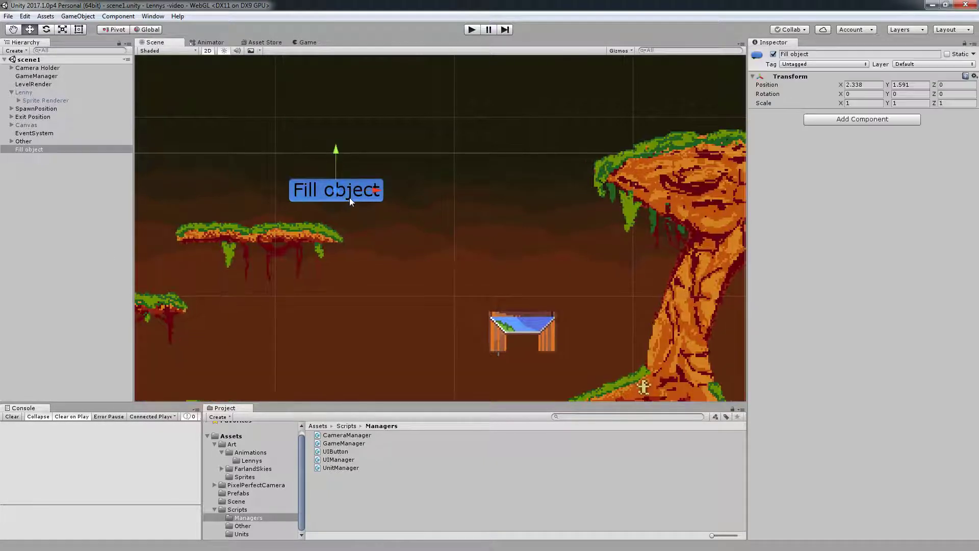
key("f")
left_click_drag(413, 200, 386, 197)
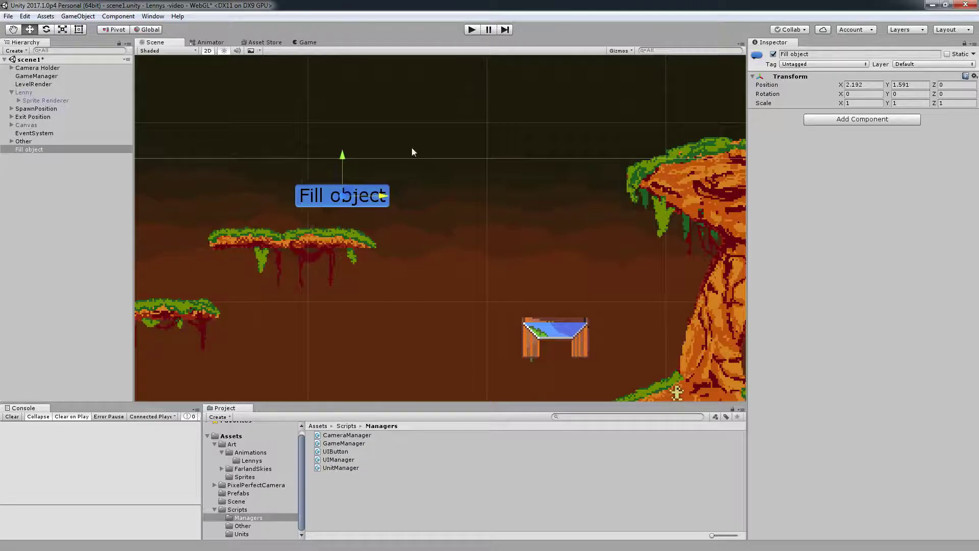
Retest in play mode with Max Pixels 25 and Add Fill on, then stop.
left_click(292, 43)
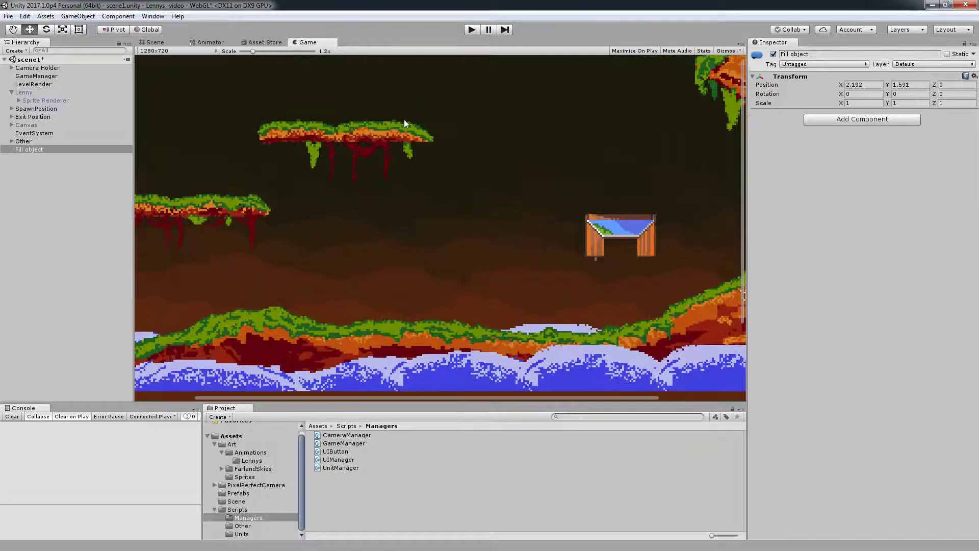
left_click(469, 29)
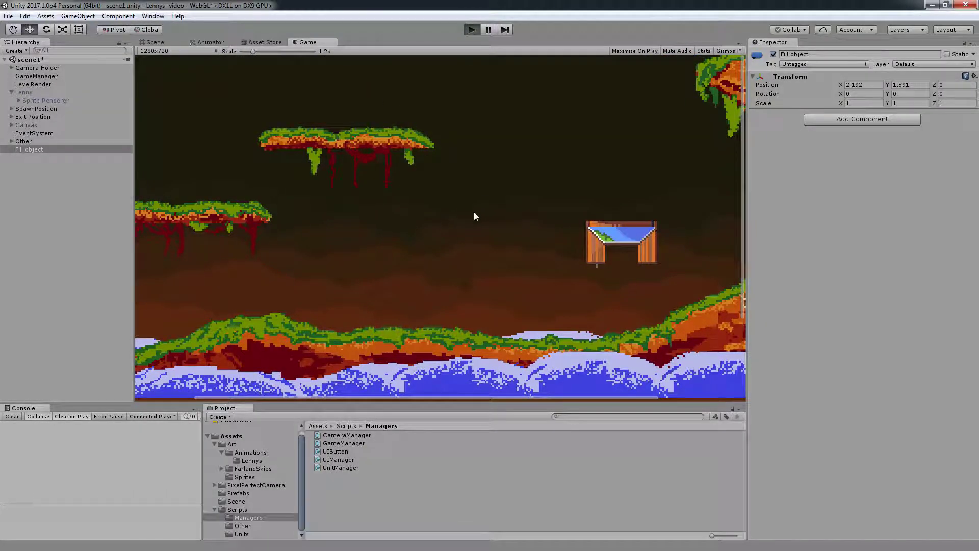
left_click(44, 77)
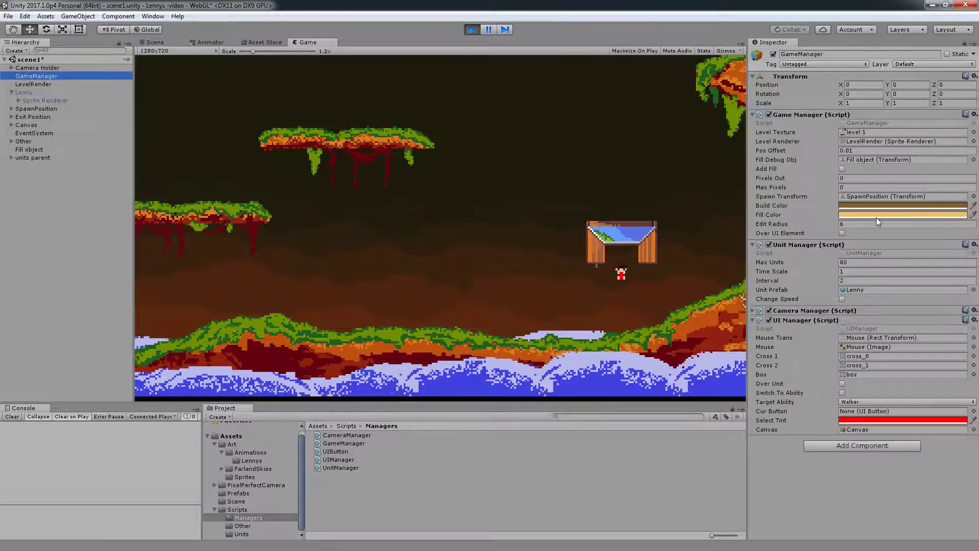
left_click(470, 29)
left_click(864, 187)
type("25")
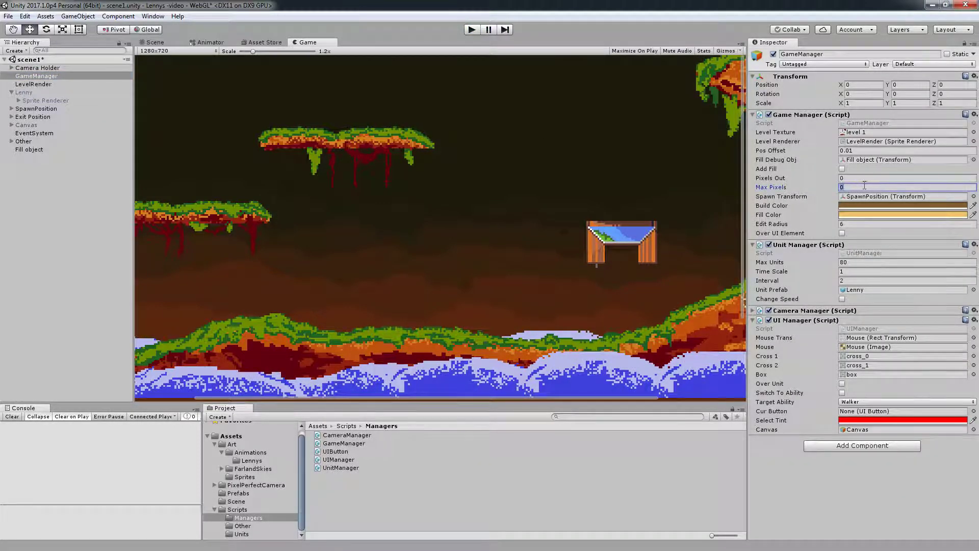
left_click(843, 170)
left_click(475, 29)
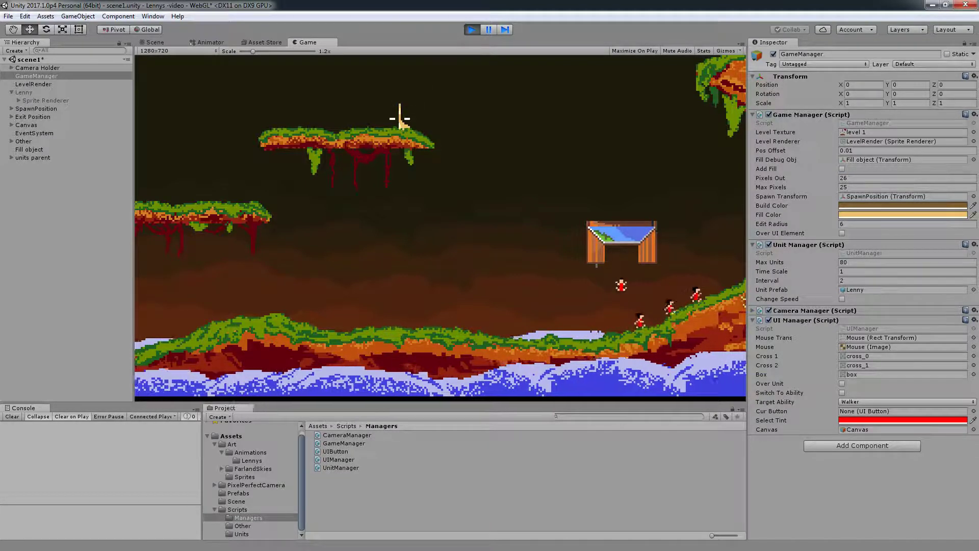
left_click(472, 30)
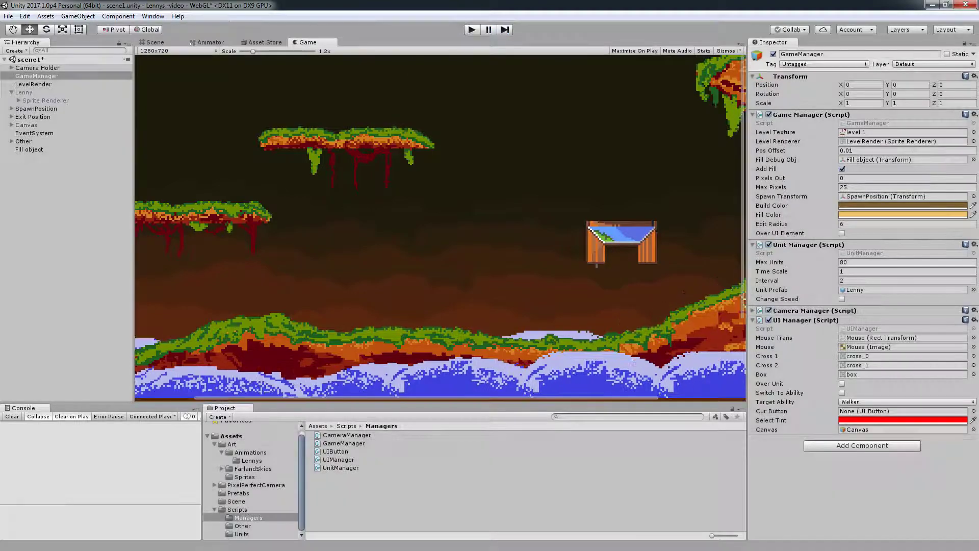
In GameManager.cs, begin a public int field line in the FillNode class.
key("alt+Tab")
scroll(306, 301, "down", 10)
scroll(326, 306, "down", 10)
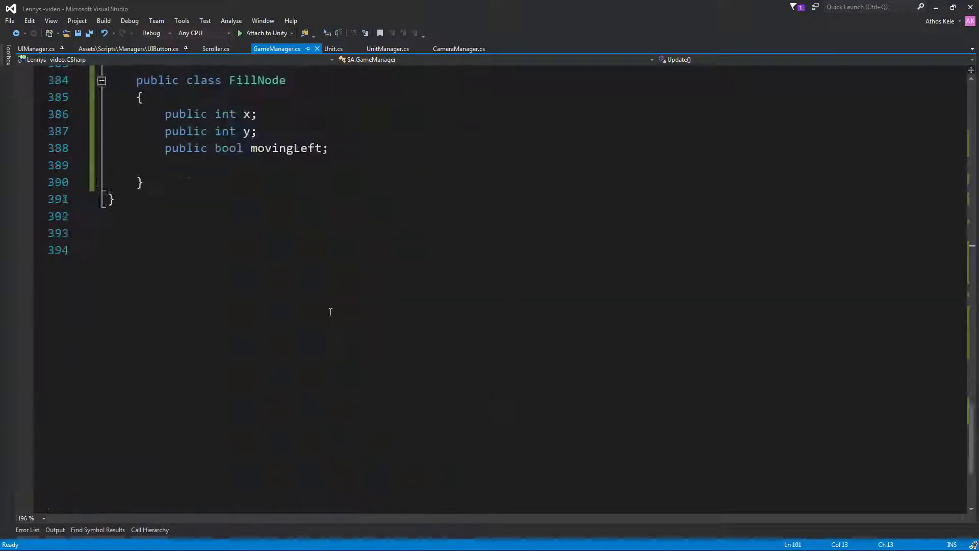
scroll(331, 308, "up", 4)
left_click(369, 345)
key("Up")
key("Return")
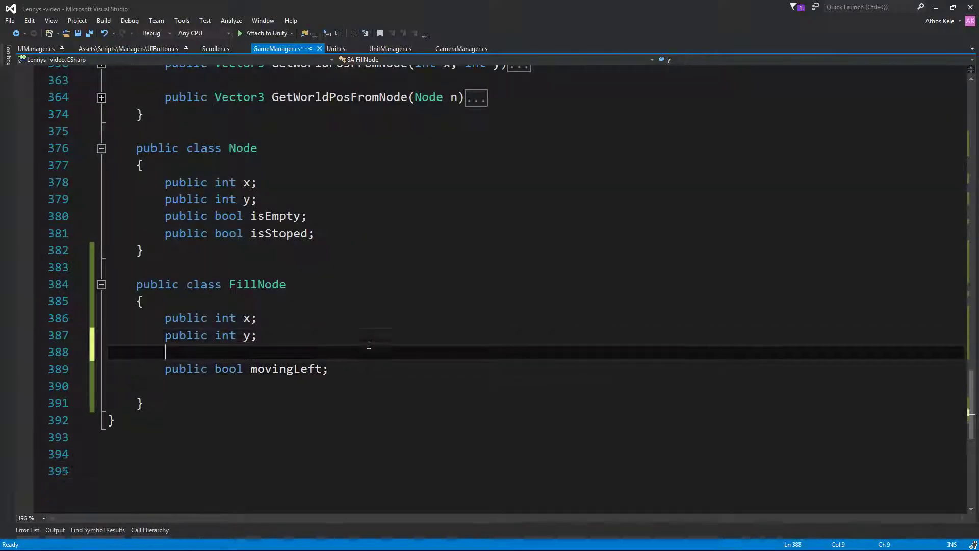
type("[")
type("pu")
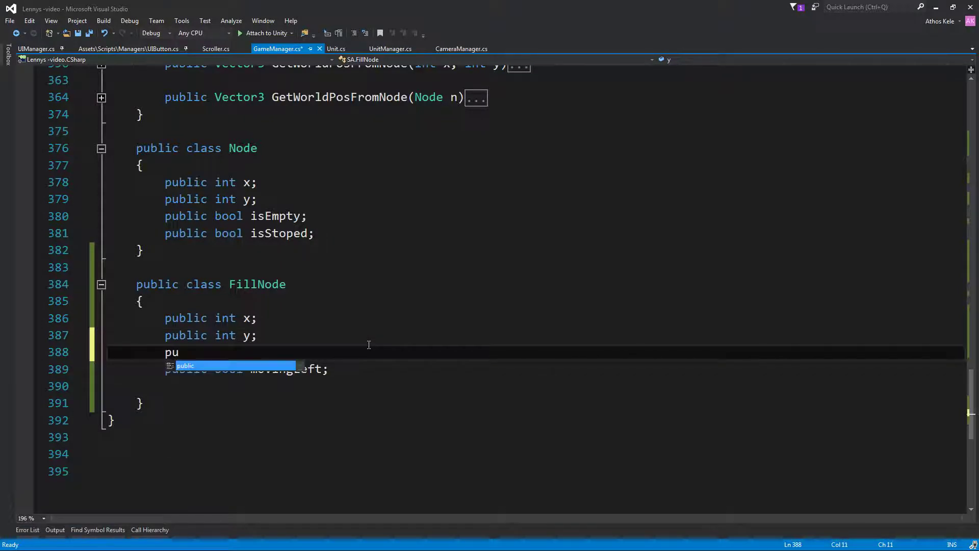
type("blic int t;")
Save GameManager.cs and go to the final else branch in HandleFillNodes.
key("ctrl+s")
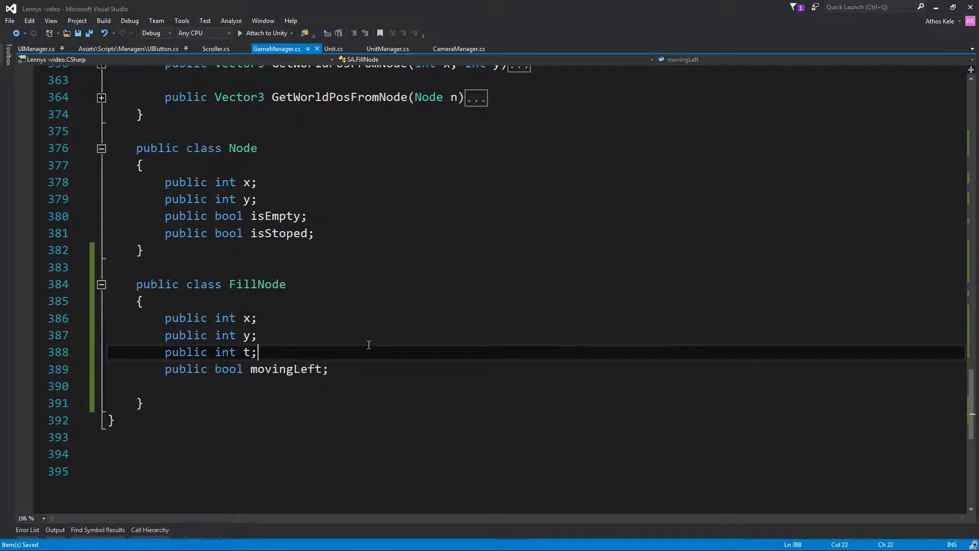
scroll(374, 337, "up", 6)
scroll(175, 308, "up", 1)
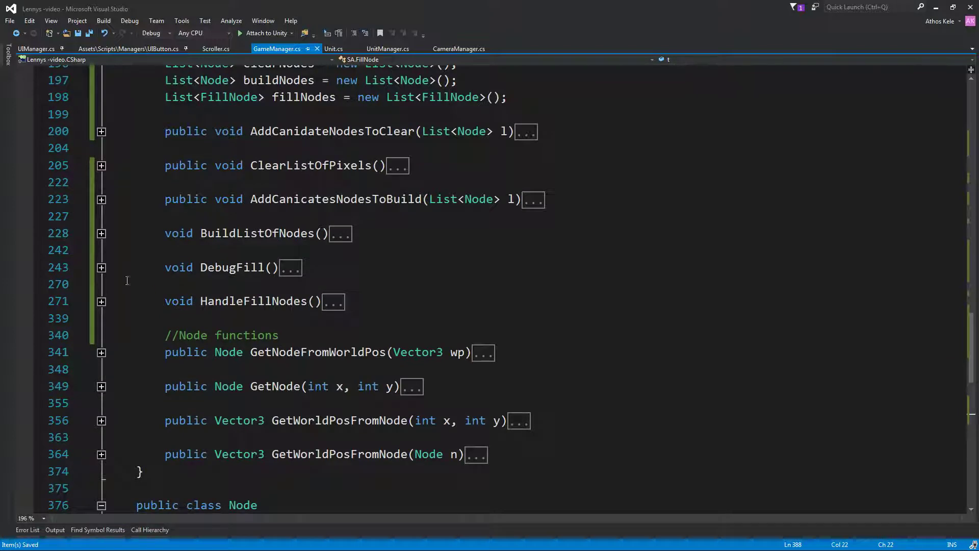
left_click(102, 302)
scroll(311, 387, "down", 4)
scroll(311, 388, "down", 4)
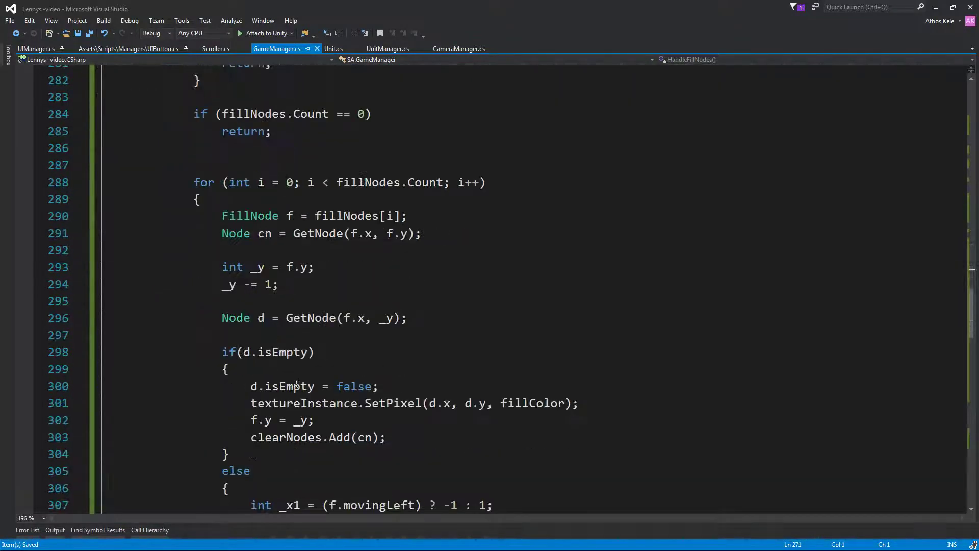
scroll(311, 388, "down", 3)
scroll(311, 387, "down", 3)
scroll(312, 388, "down", 3)
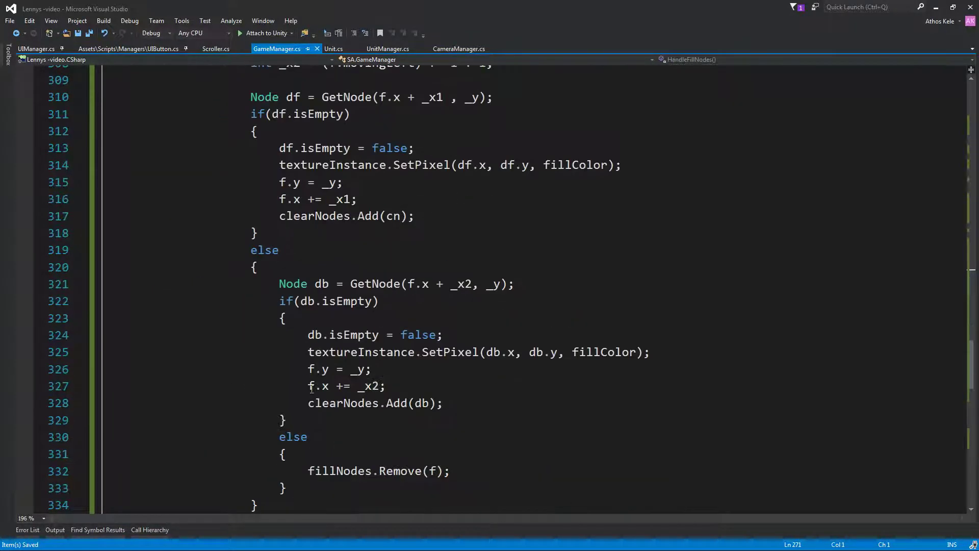
scroll(312, 388, "down", 3)
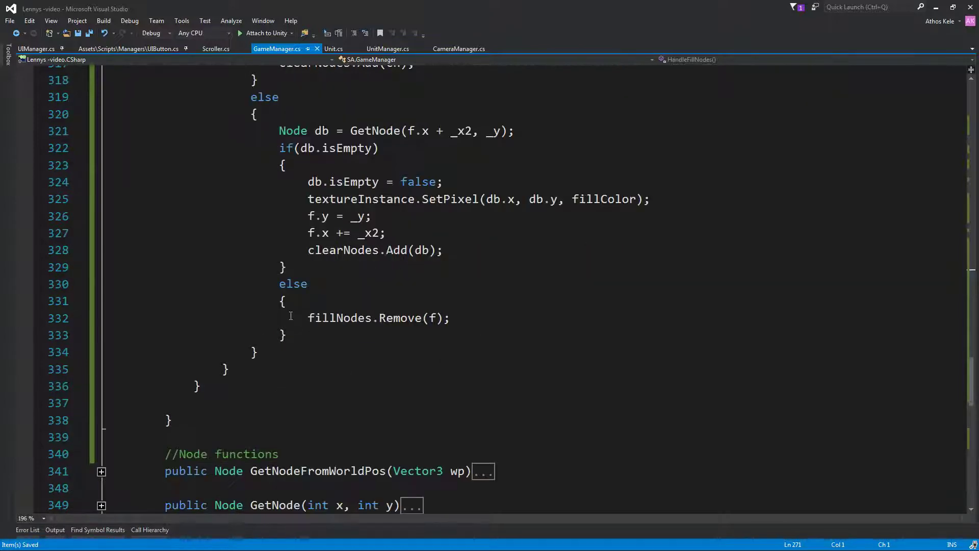
left_click(537, 318)
left_click(393, 284)
left_click(444, 297)
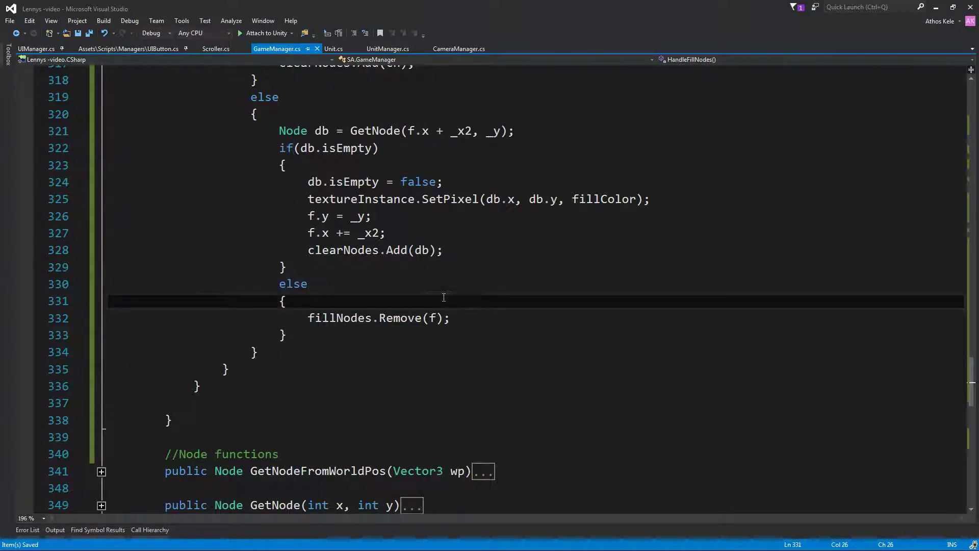
Add a line incrementing f.t at the start of the else branch.
key("Return")
key("Return")
key("Up")
type(".")
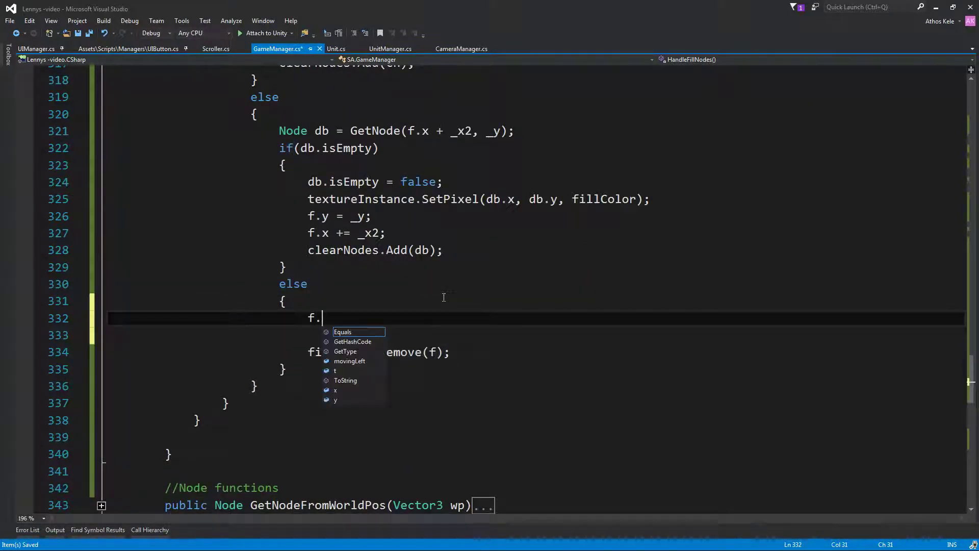
key("Down")
key("Down")
type("t")
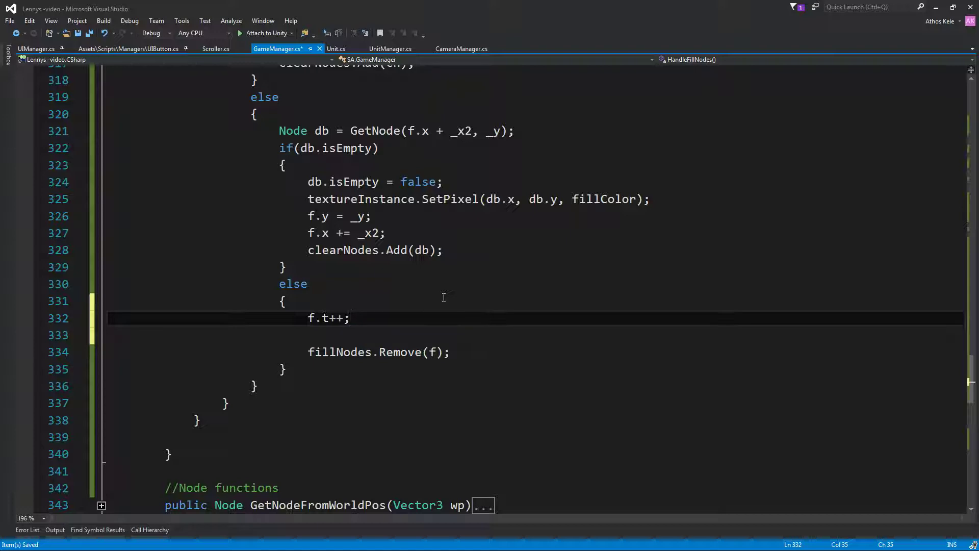
Wrap fillNodes.Remove(f) in if(f.t > 5) { } and save GameManager.cs.
key("Down")
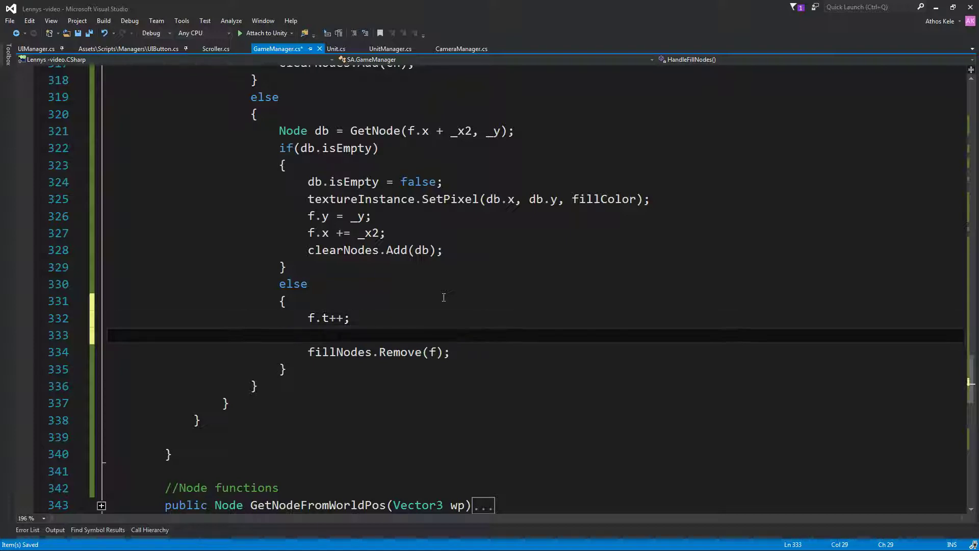
type("if(f.")
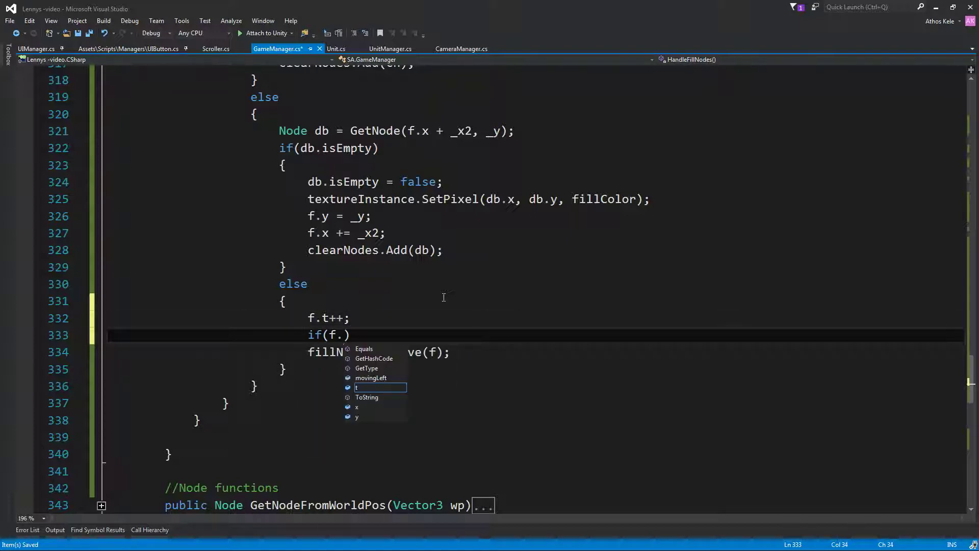
type("t > 5")
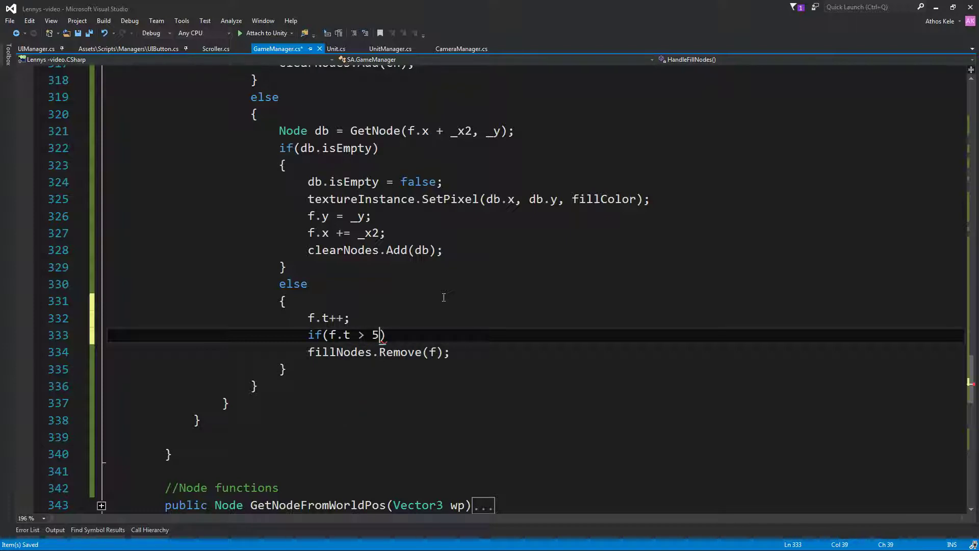
type(")")
key("Return")
type("{")
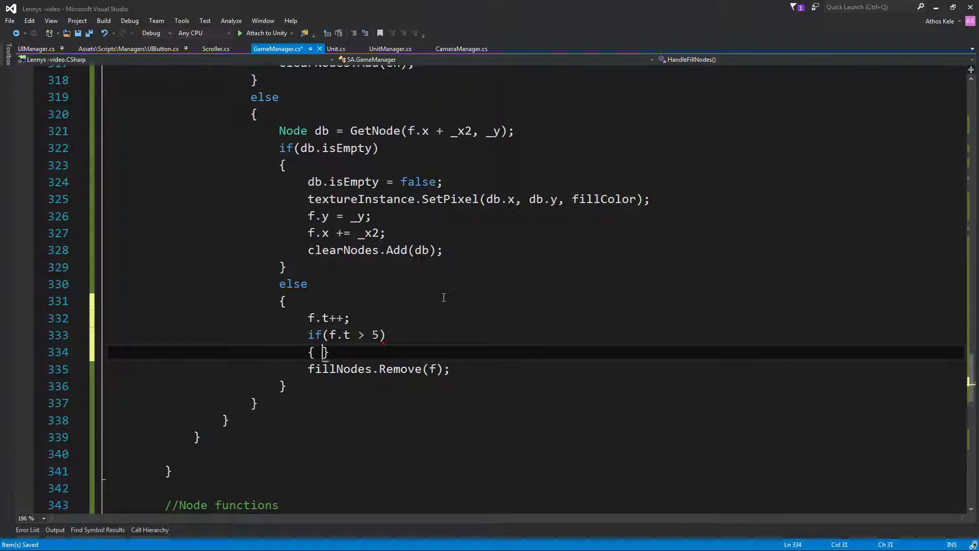
key("Down")
key("End")
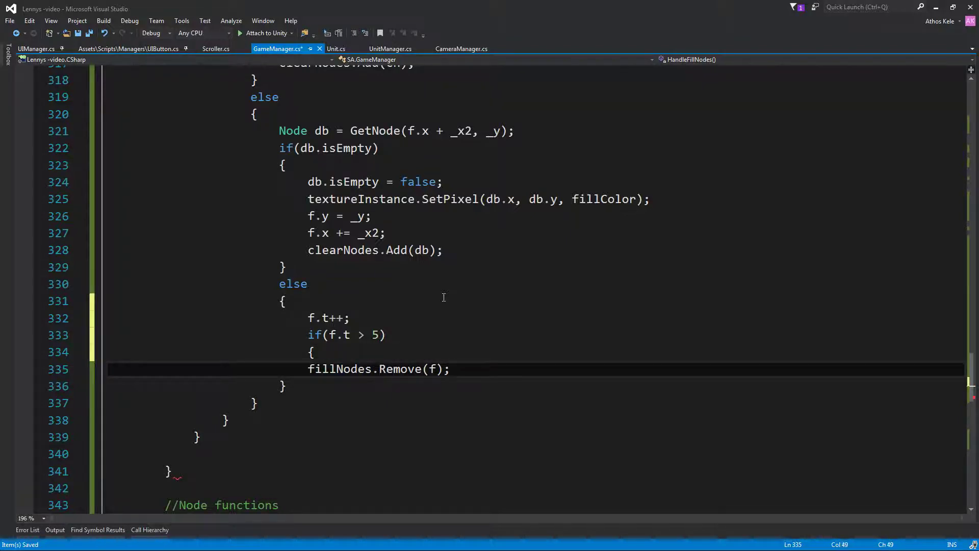
key("Return")
type("}")
key("ctrl+s")
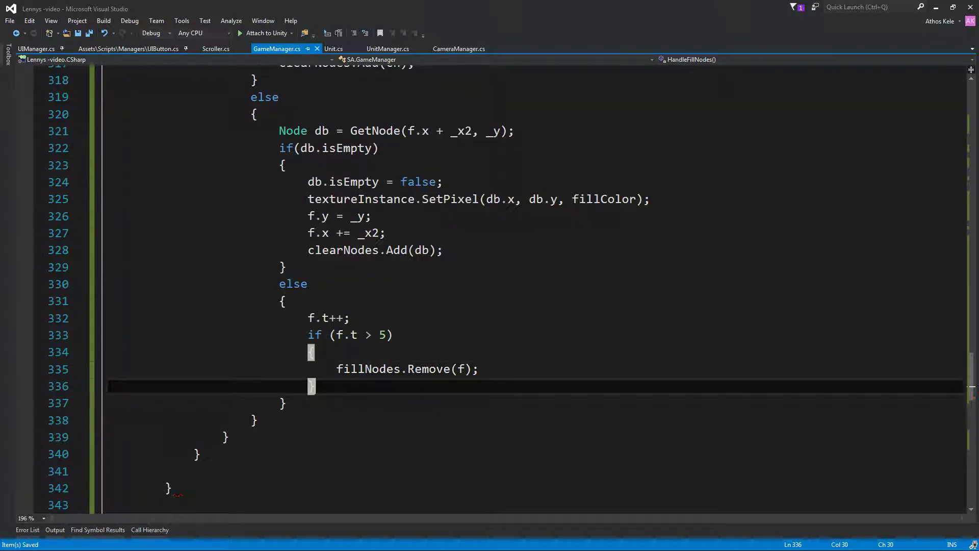
key("alt+Tab")
left_click(580, 372)
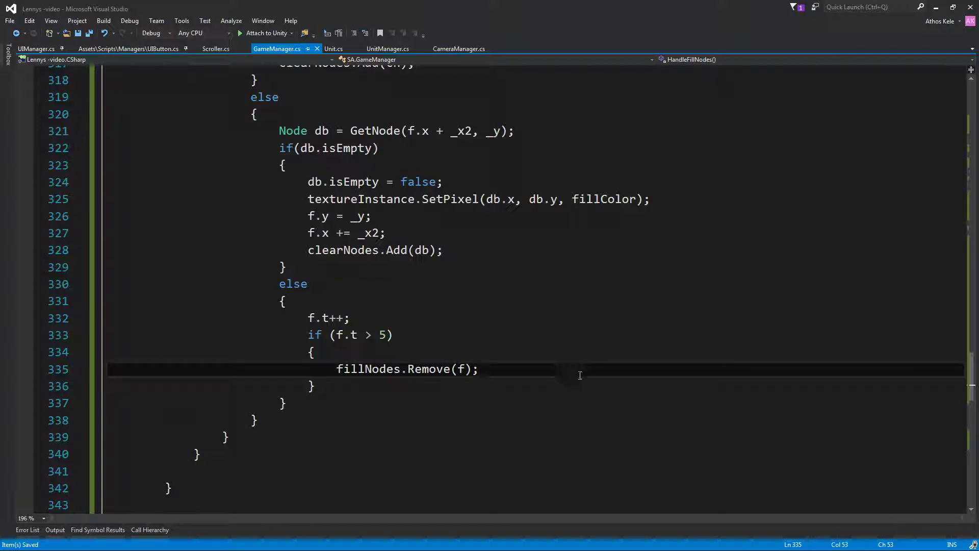
Back in Unity, start and stop Play for a quick test of the fill.
left_click(938, 7)
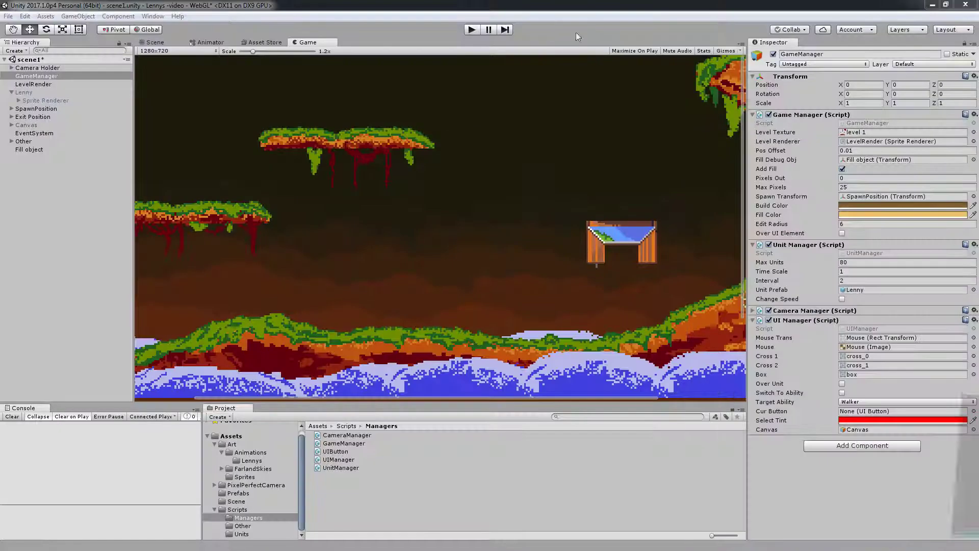
left_click(473, 29)
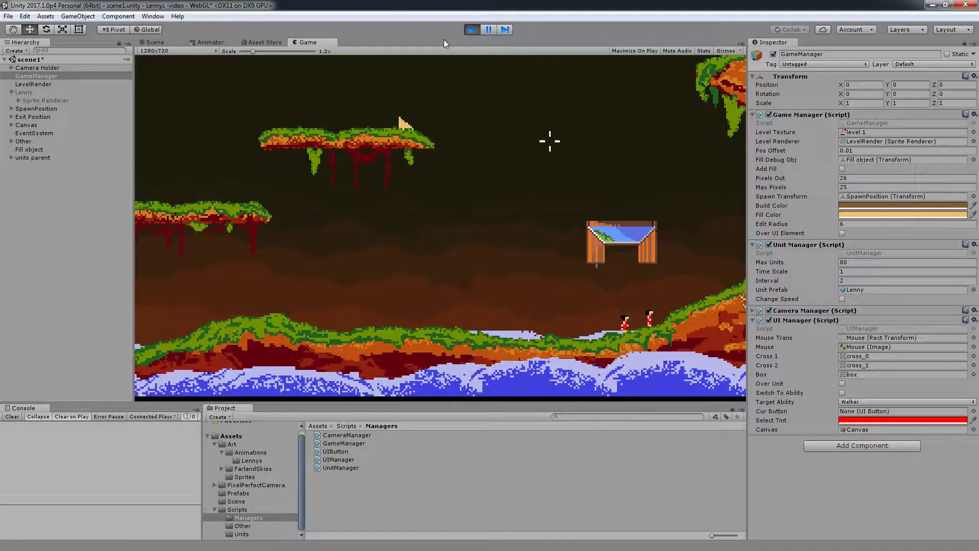
left_click(468, 30)
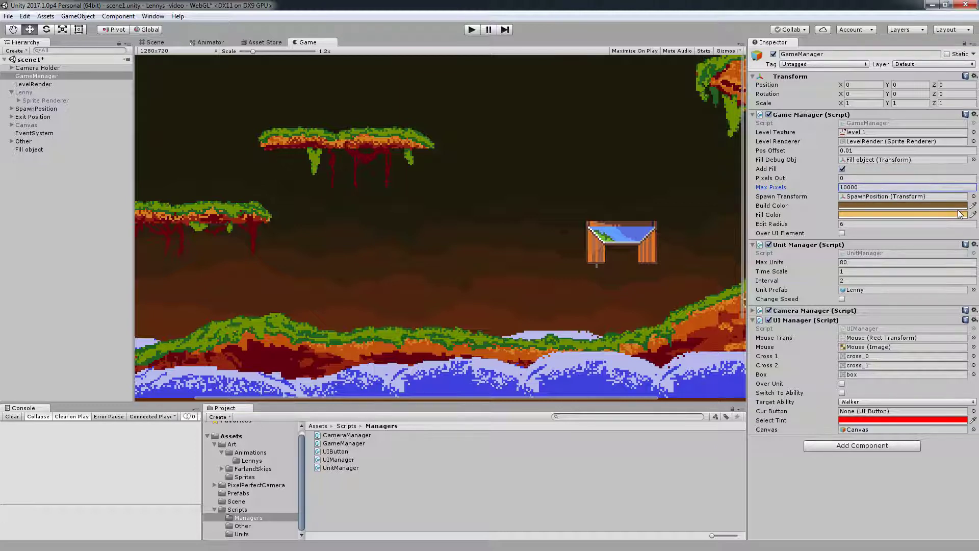
Play the level again and scale the Game view down to about 0.94x.
left_click(471, 30)
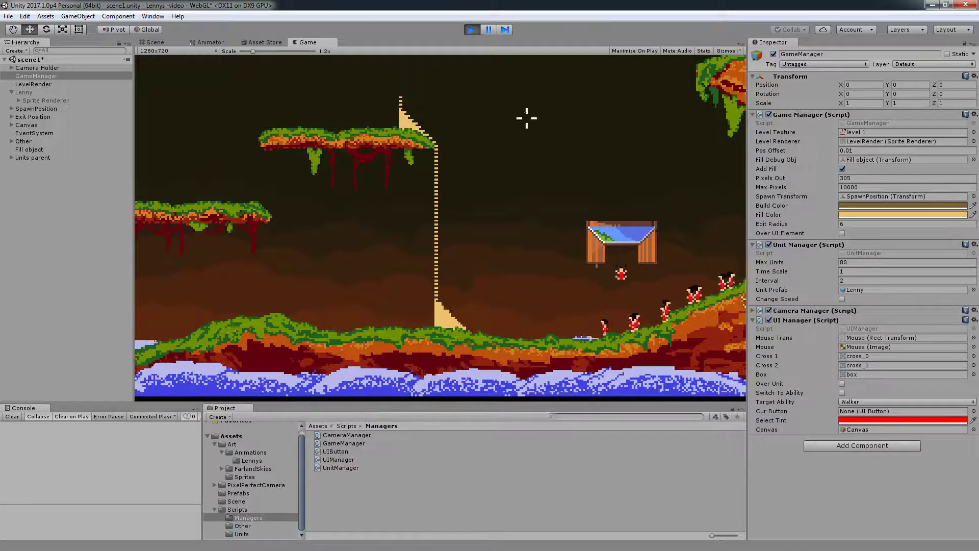
left_click_drag(252, 51, 231, 54)
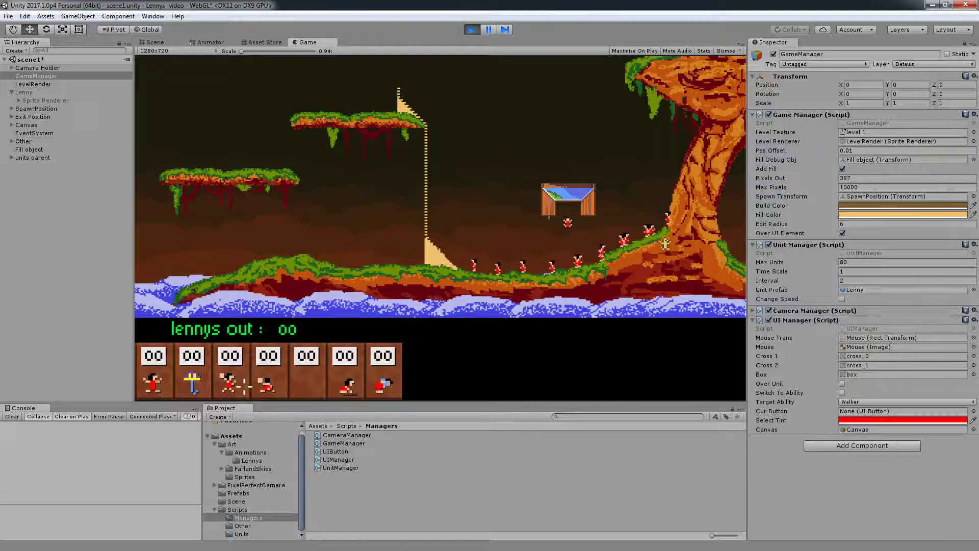
Toggle the Stats overlay on and off, then use the Dig Down and Dig Forward abilities.
left_click(708, 50)
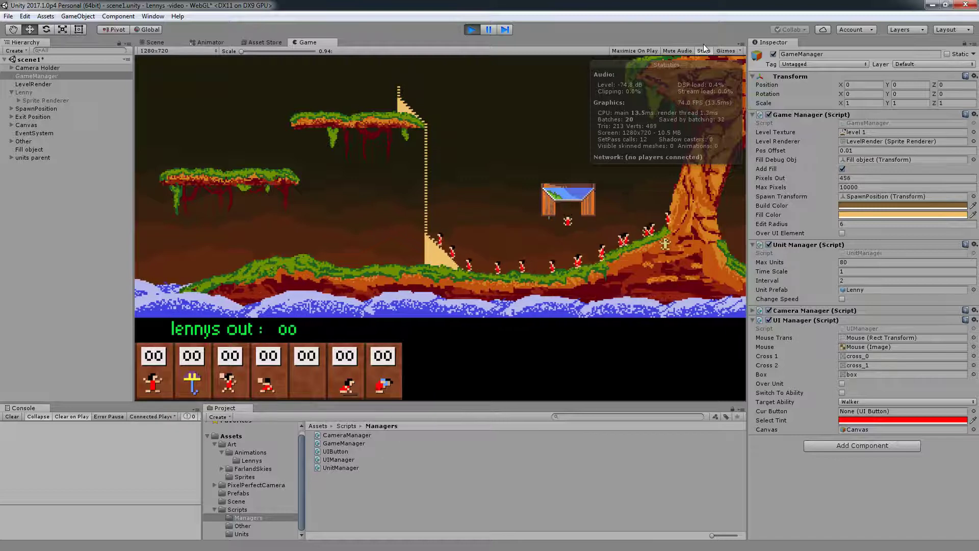
left_click(704, 51)
left_click(285, 390)
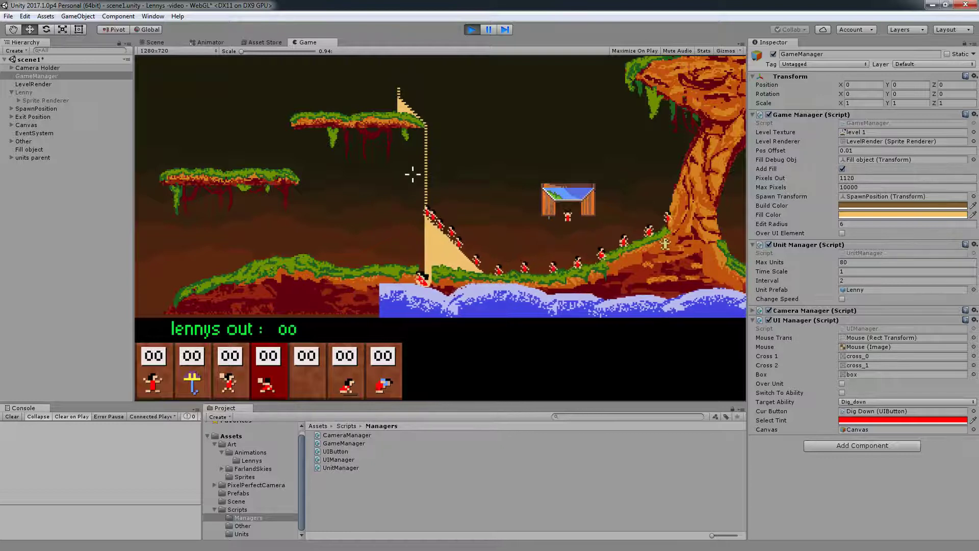
left_click(230, 372)
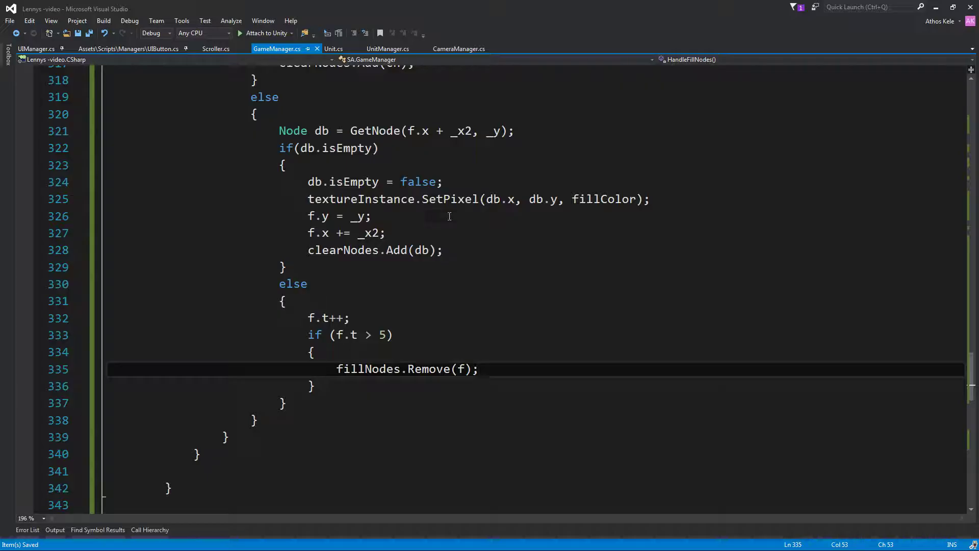
Inspect the movingLeft conditions that set _x1 and _x2 on lines 307–308.
scroll(506, 266, "up", 1)
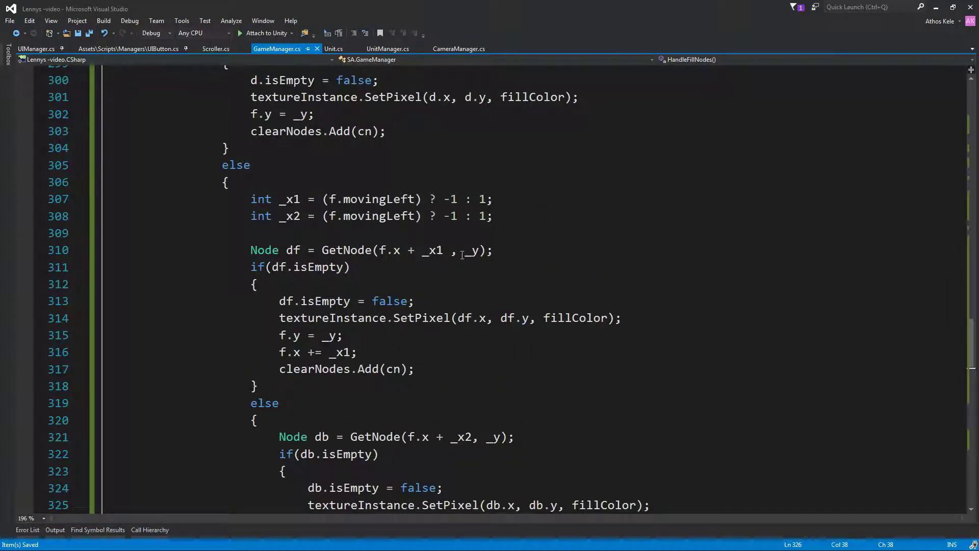
left_click(444, 216)
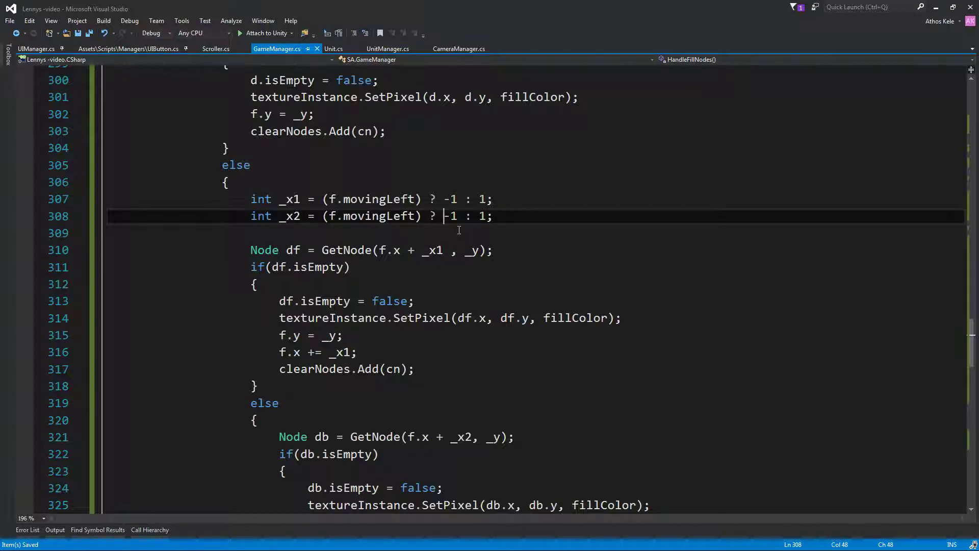
key("ctrl+Left")
key("ctrl+Left")
key("ctrl+Left")
key("shift+alt+Up")
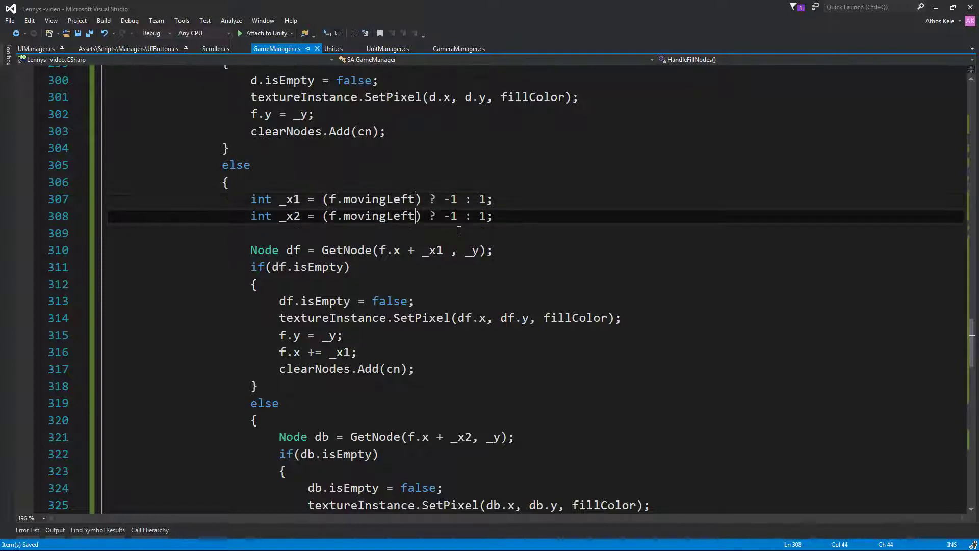
key("ctrl+shift+alt+Right")
key("Escape")
key("shift+alt+Up")
key("ctrl+shift+alt+Left")
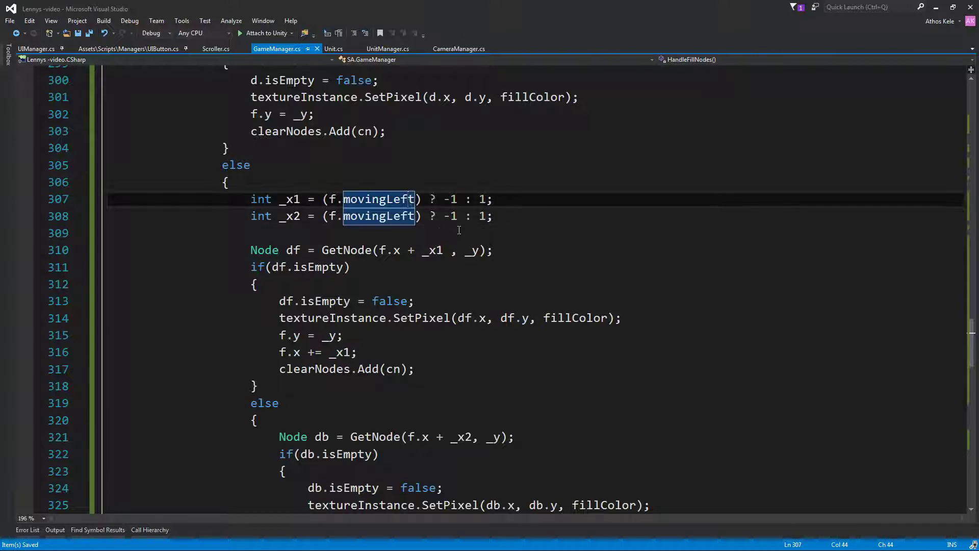
key("shift+alt+Right")
key("ctrl+Left")
key("ctrl+Left")
key("ctrl+Left")
key("Left")
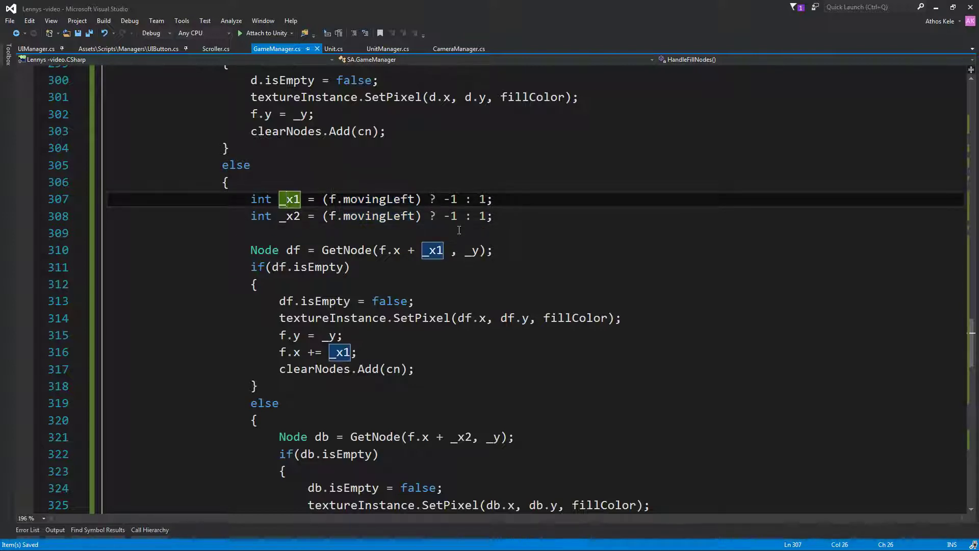
Change line 308 so _x2 = (f.movingLeft) ? 1 : -1.
key("ctrl+Right")
key("ctrl+Right")
key("ctrl+Right")
key("Down")
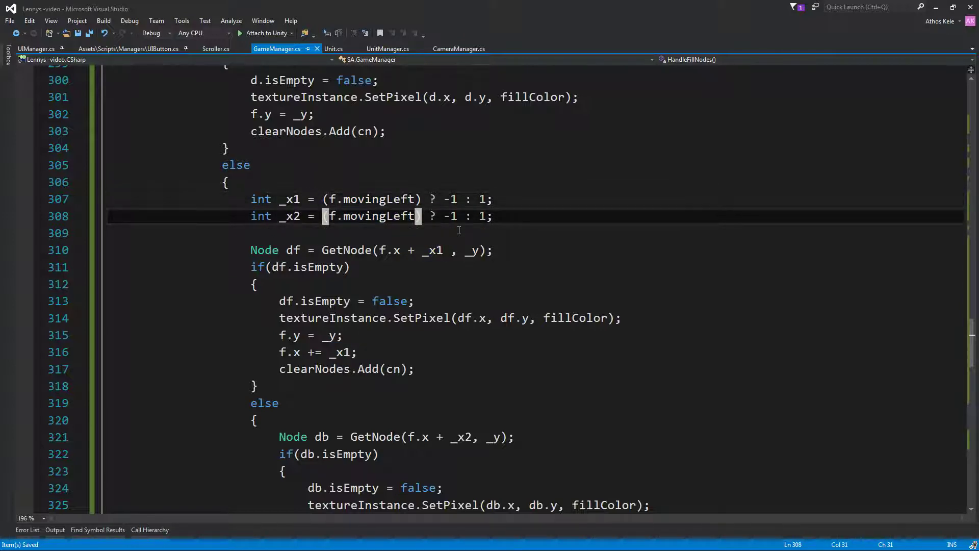
key("Right")
key("Right")
key("Right")
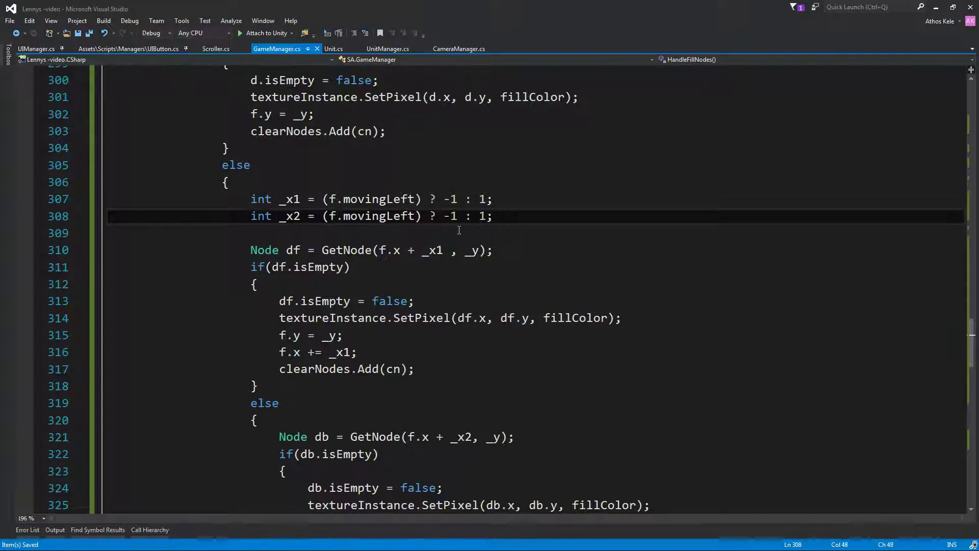
key("Right")
key("Right")
key("Right")
key("Left")
key("Left")
key("BackSpace")
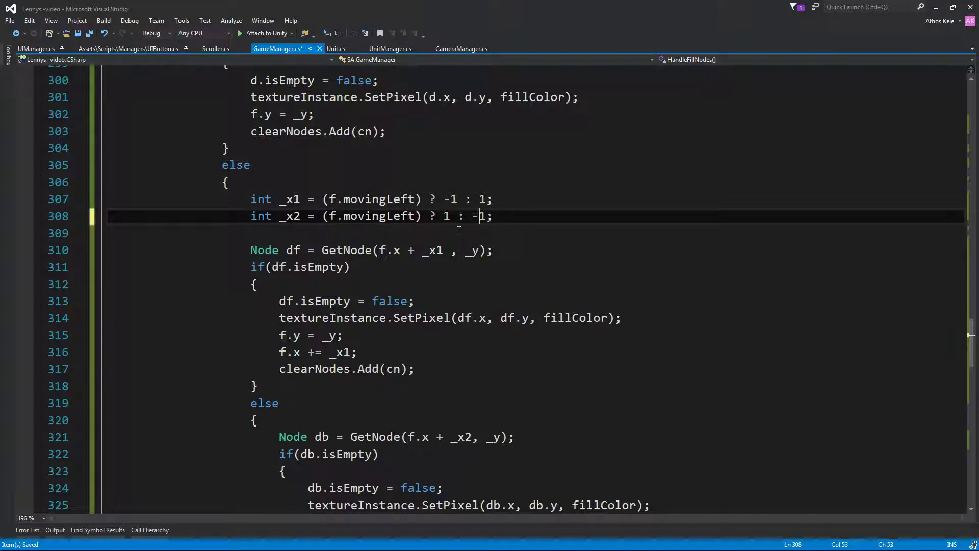
Save GameManager.cs, then return to Unity and stop the running game.
left_click(641, 160)
key("ctrl+s")
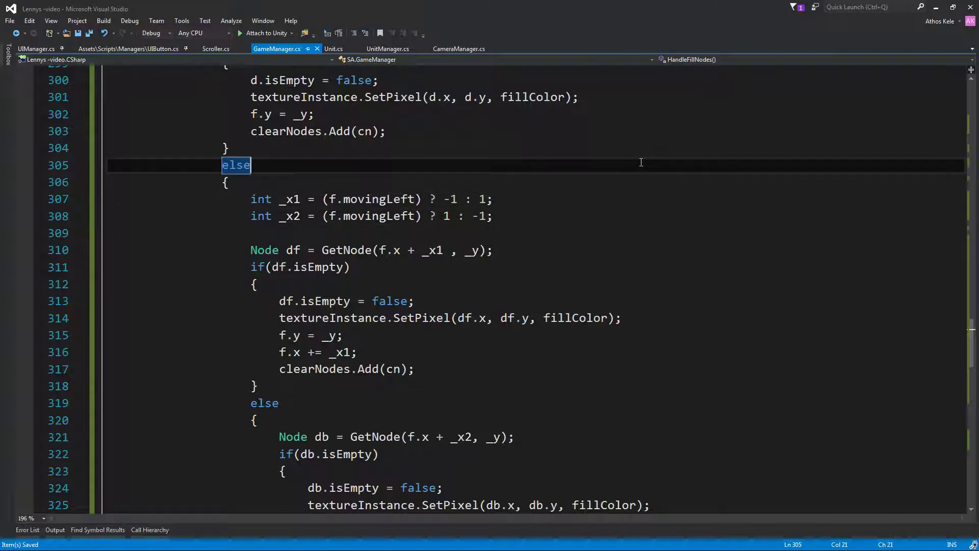
left_click(648, 200)
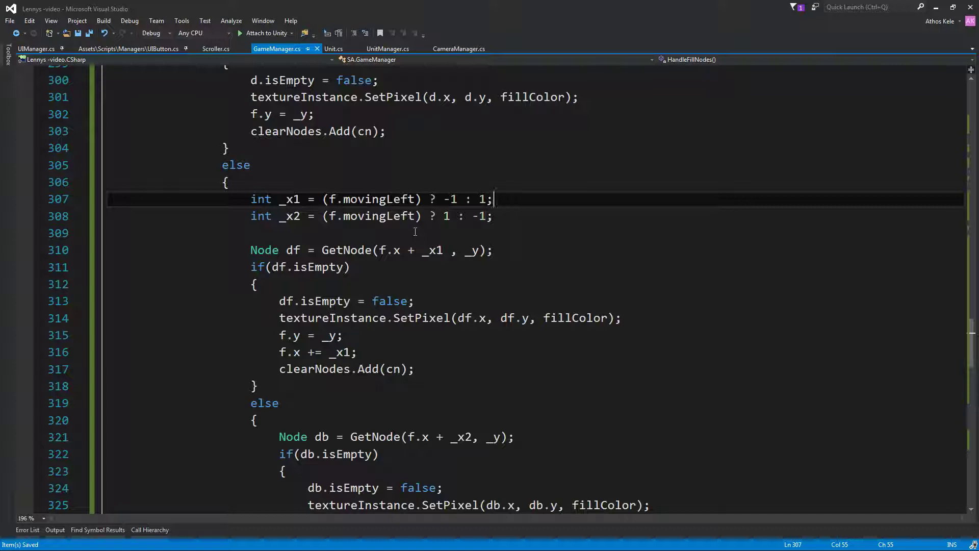
left_click(423, 232)
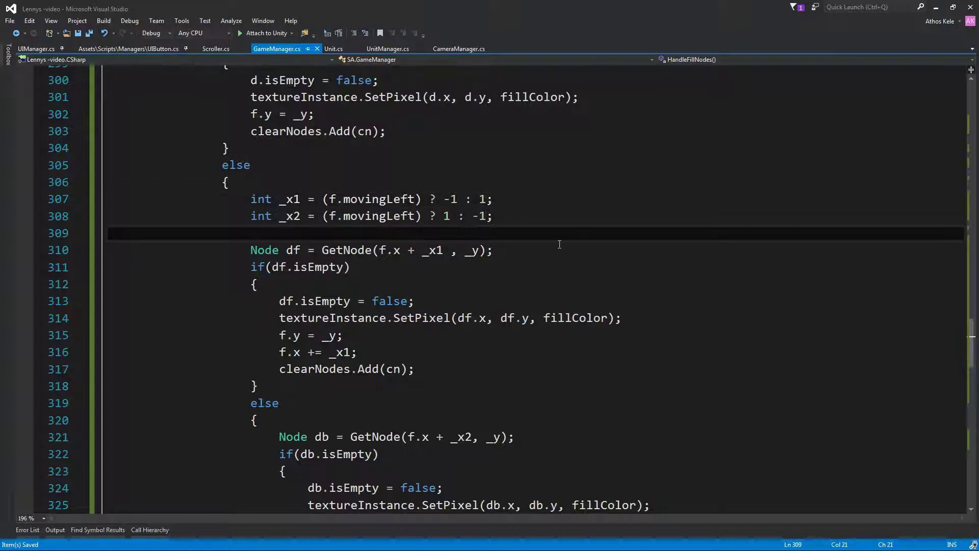
scroll(559, 244, "down", 4)
left_click(656, 249)
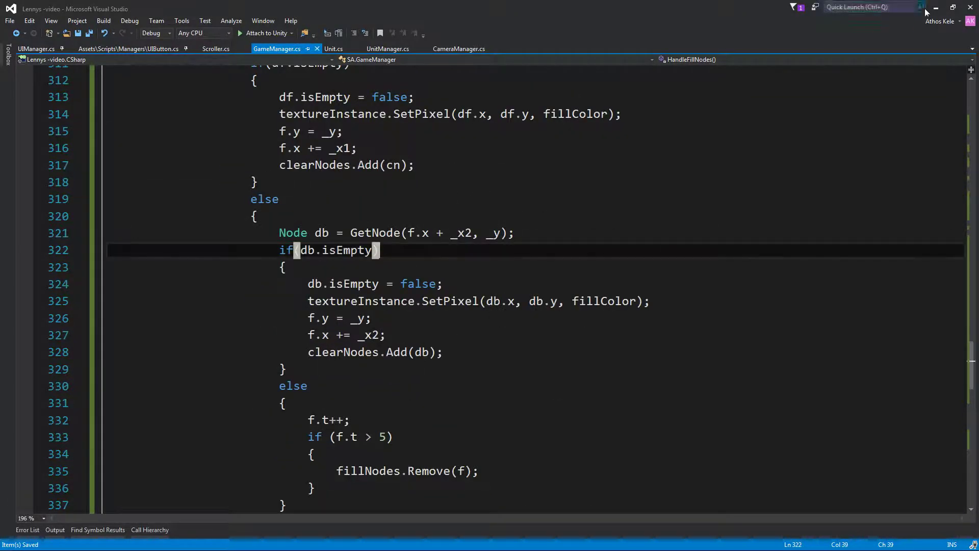
left_click(936, 8)
left_click(475, 30)
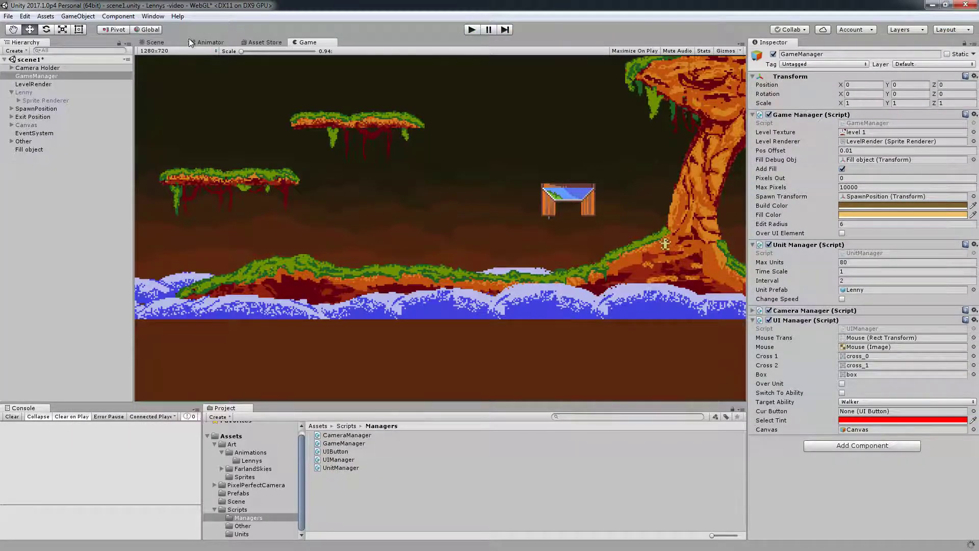
In the Scene view, move the Fill object to X 2.315, Y 1.642 and start Play.
left_click(152, 42)
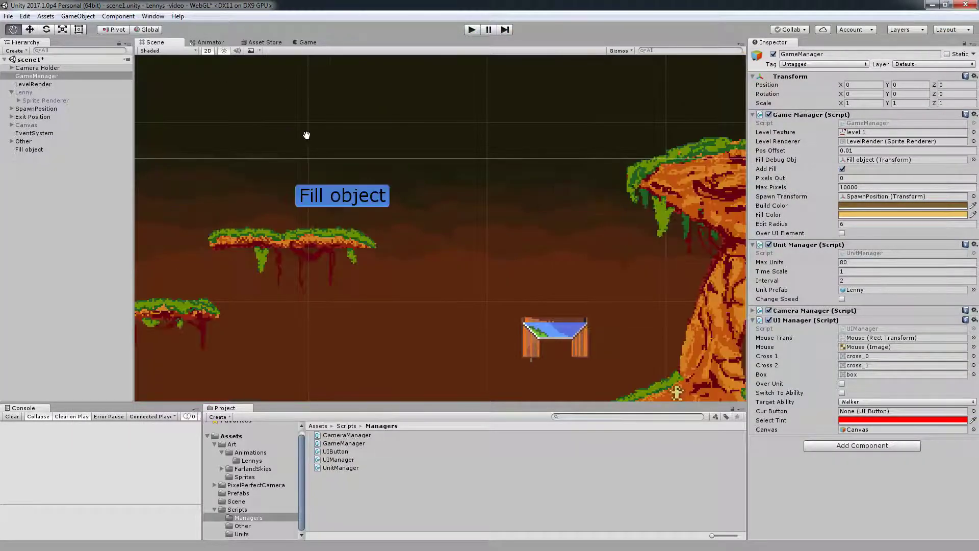
middle_click_drag(306, 136, 327, 125)
left_click(375, 179)
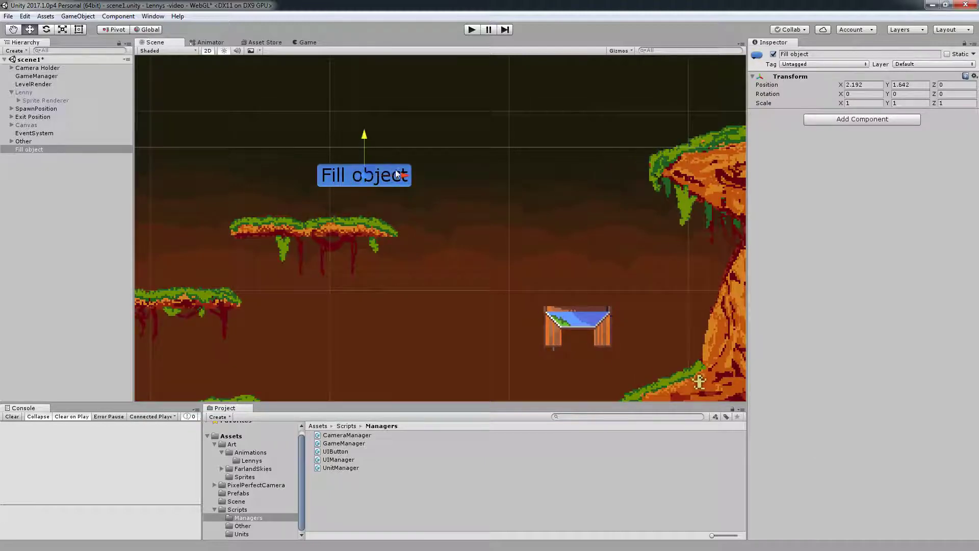
left_click_drag(405, 184, 426, 175)
left_click(472, 31)
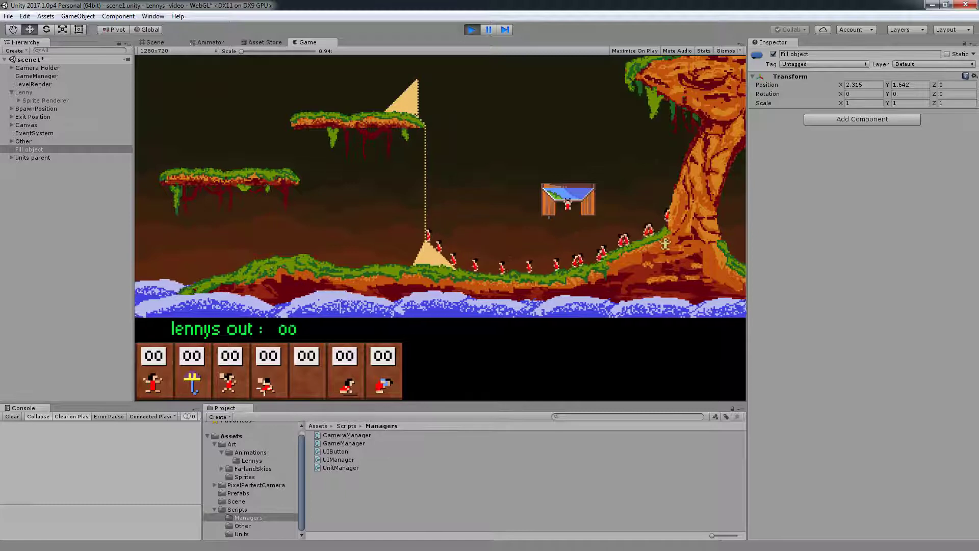
Try the digger ability, then stop Play and return to GameManager.cs in Visual Studio.
left_click(344, 373)
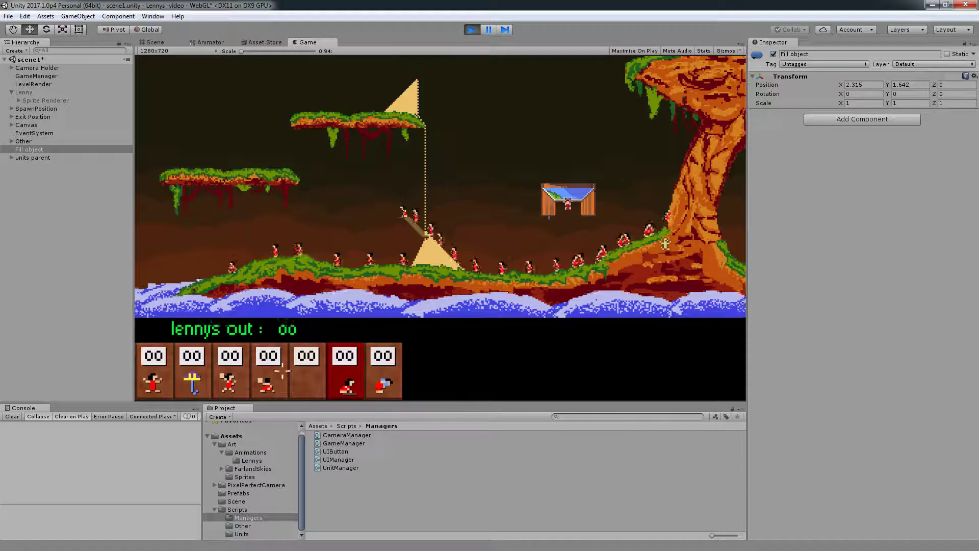
left_click(163, 377)
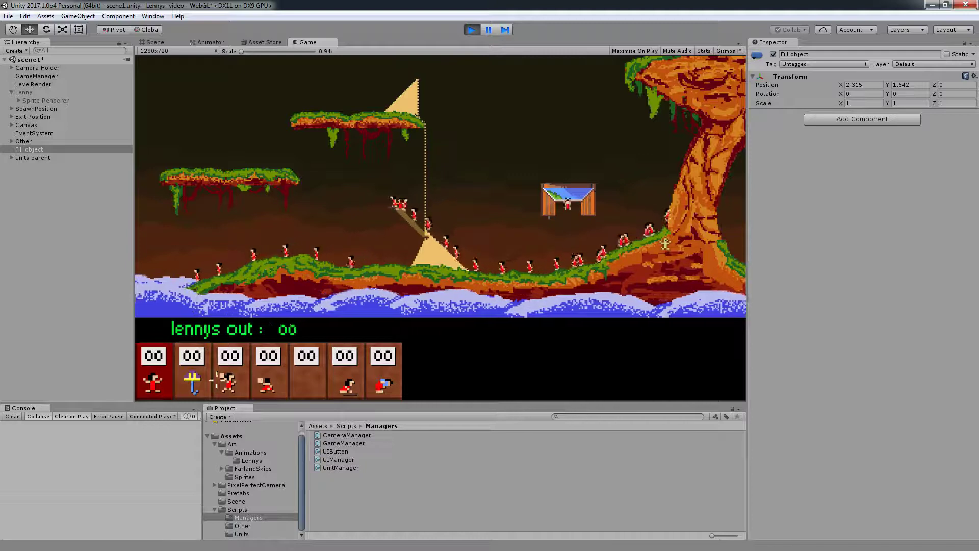
left_click(358, 380)
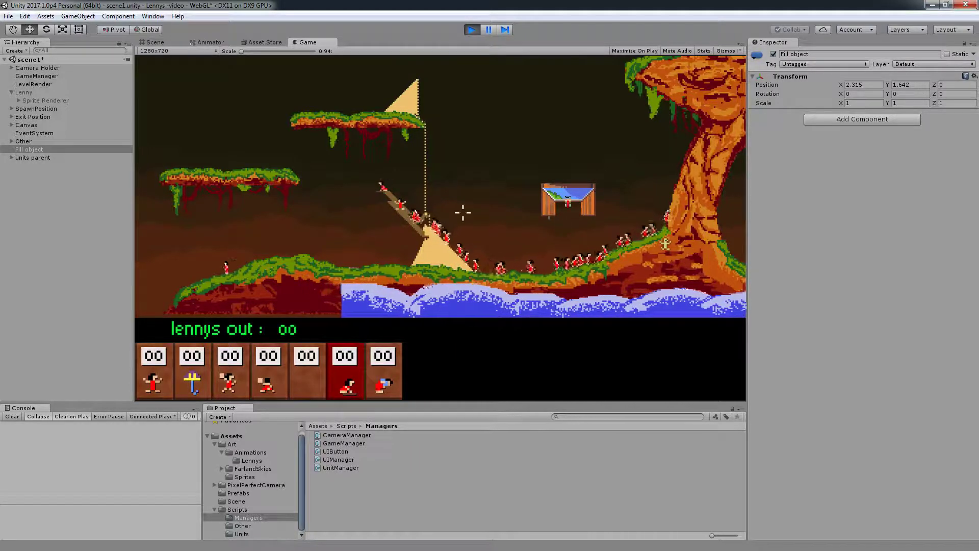
key("ctrl+p")
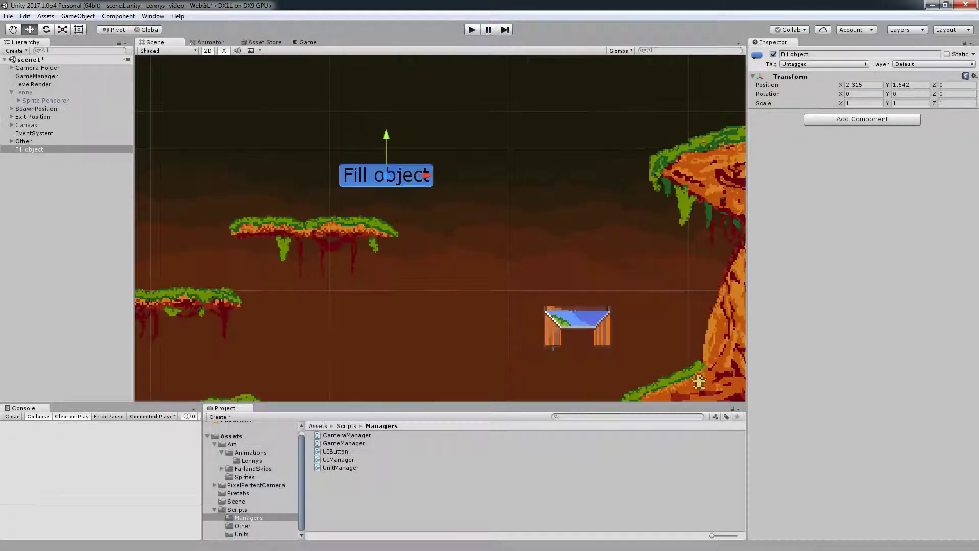
key("alt+Tab")
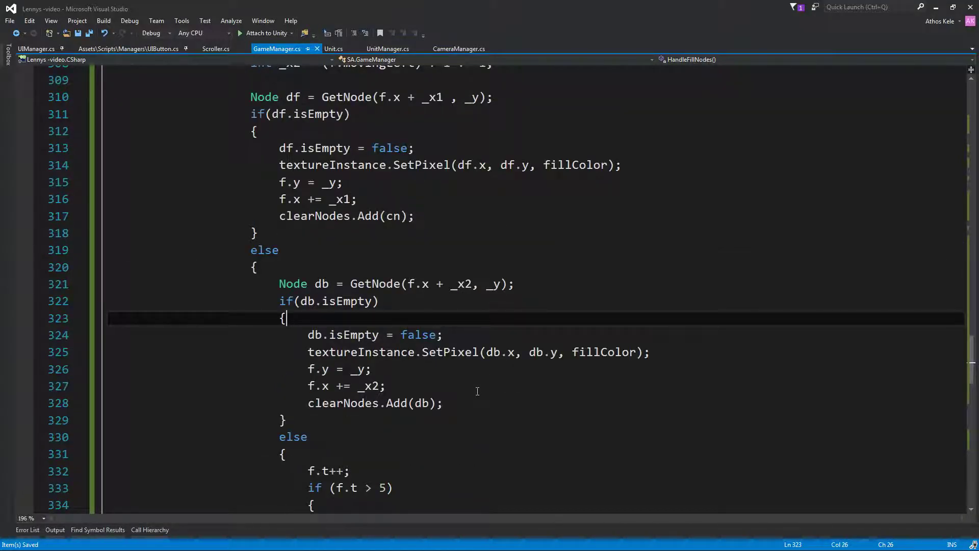
Review the HandleFillNodes left-fill branch and its clearNodes.Add call.
scroll(477, 392, "down", 1)
scroll(477, 392, "down", 2)
scroll(477, 392, "up", 2)
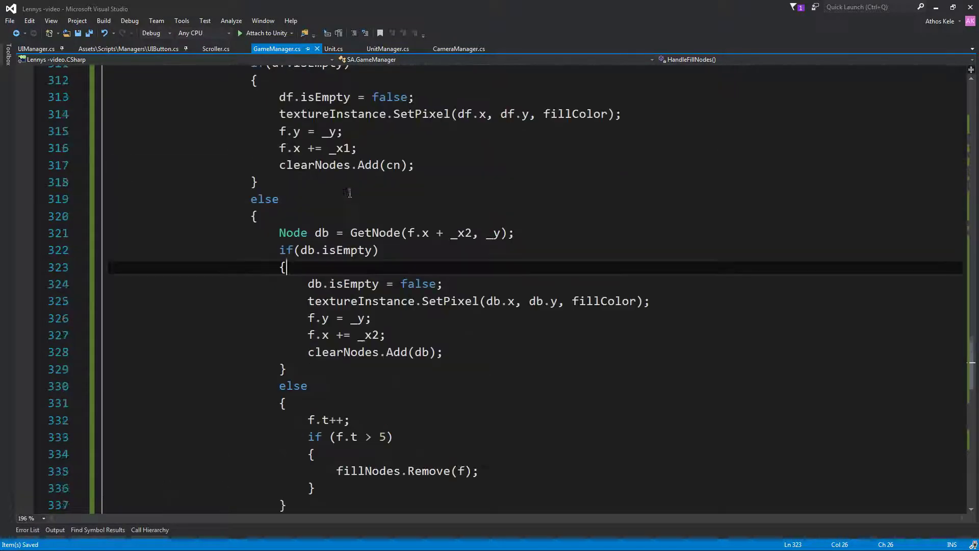
scroll(433, 352, "up", 1)
scroll(377, 296, "up", 2)
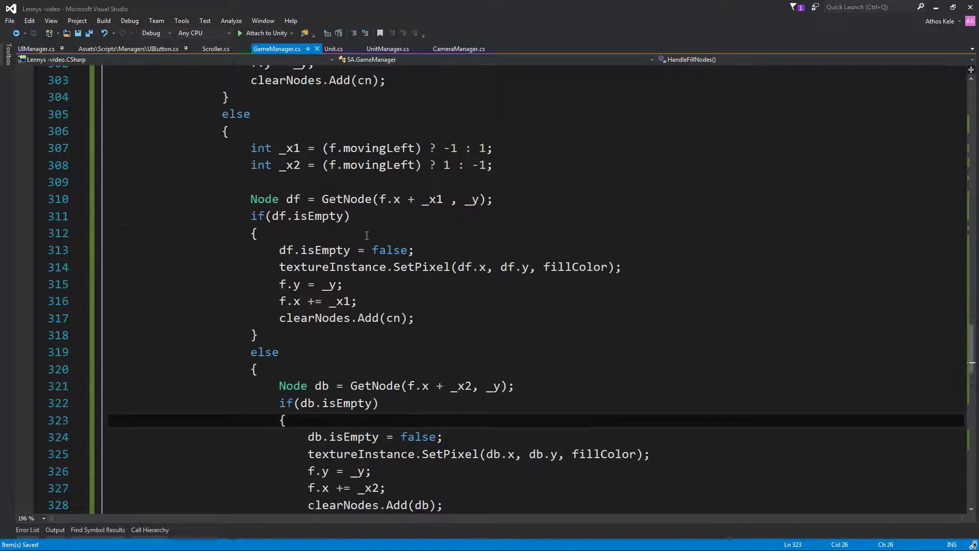
left_click(366, 234)
left_click(373, 318)
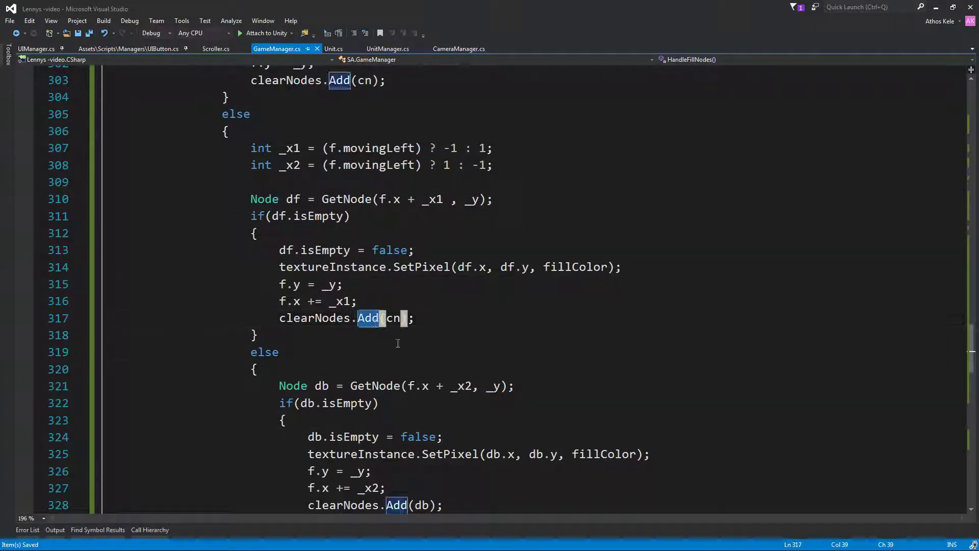
left_click(443, 353)
scroll(444, 361, "up", 1)
scroll(443, 361, "up", 2)
scroll(439, 364, "up", 1)
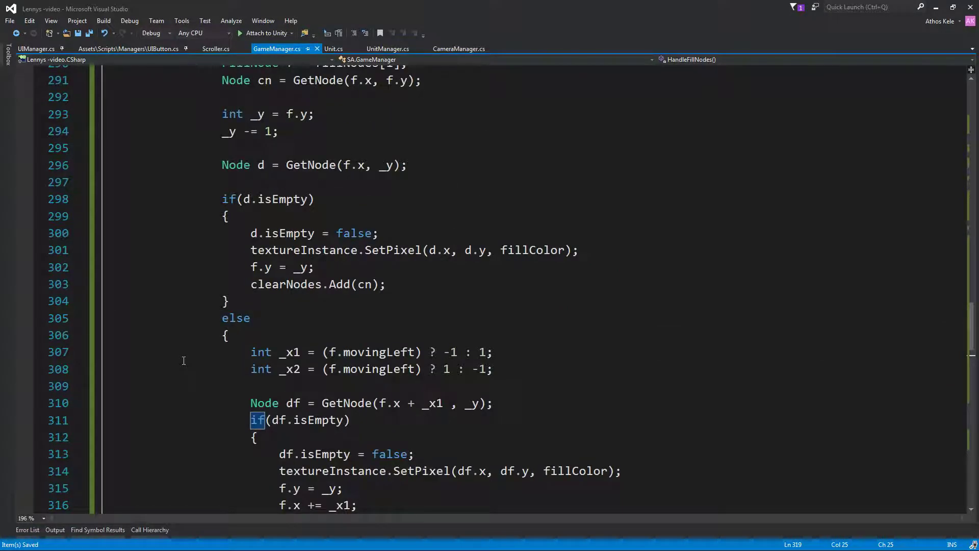
scroll(449, 373, "down", 1)
scroll(448, 372, "down", 2)
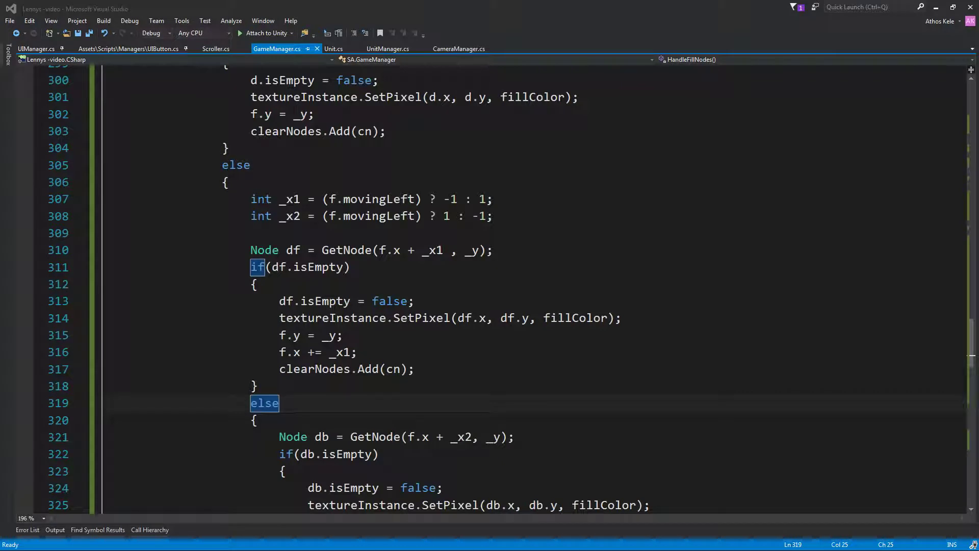
Open a /* block comment before int _x1 on line 307.
left_click(193, 350)
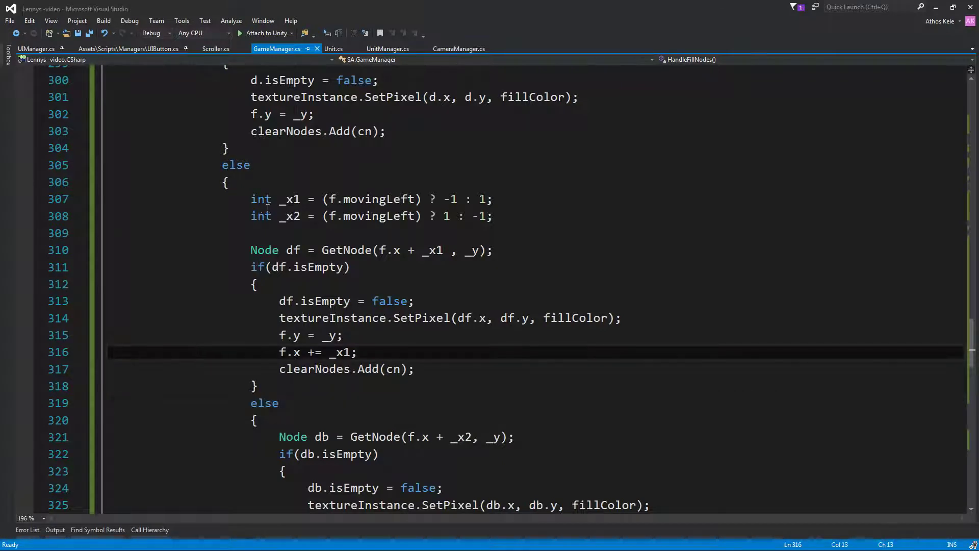
left_click(250, 199)
type("/*")
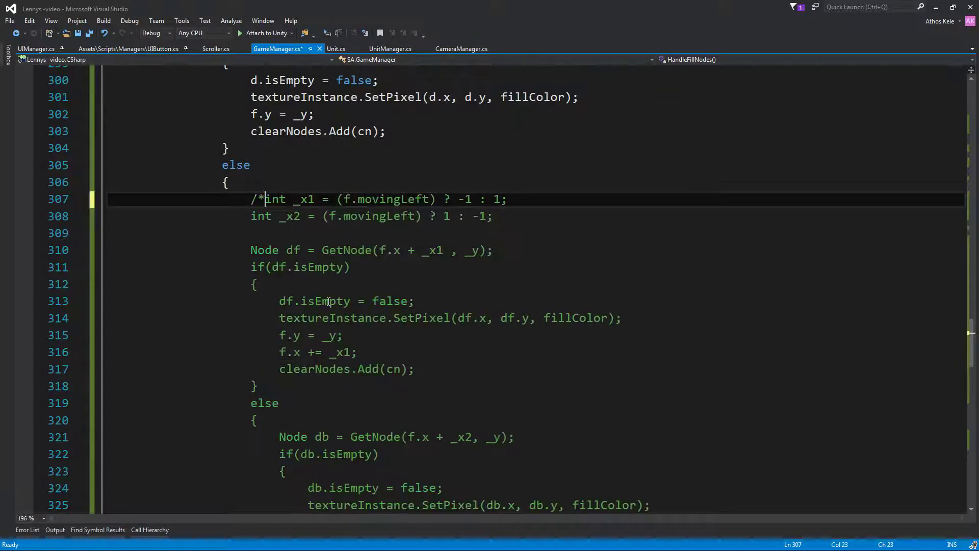
scroll(306, 414, "down", 4)
scroll(306, 413, "down", 3)
left_click(256, 368)
scroll(256, 367, "up", 8)
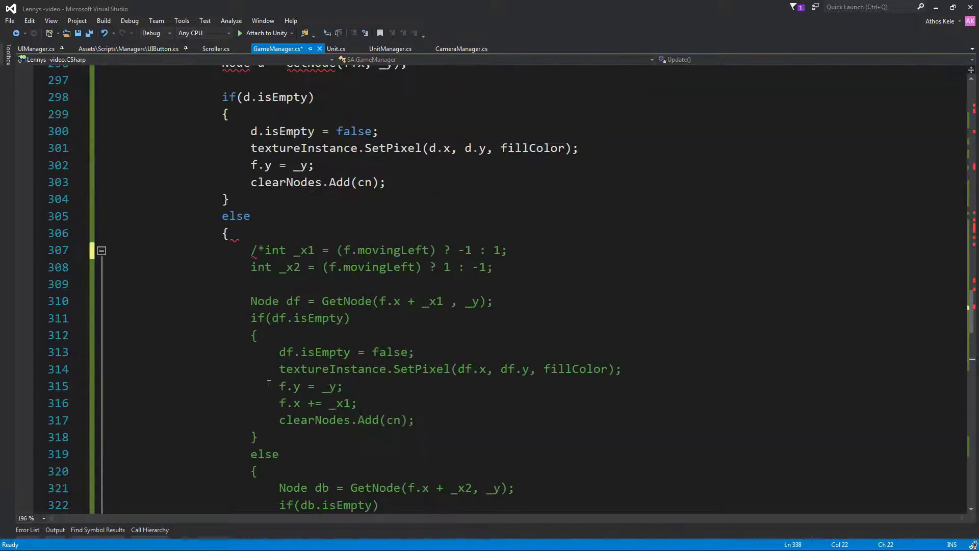
scroll(274, 319, "down", 7)
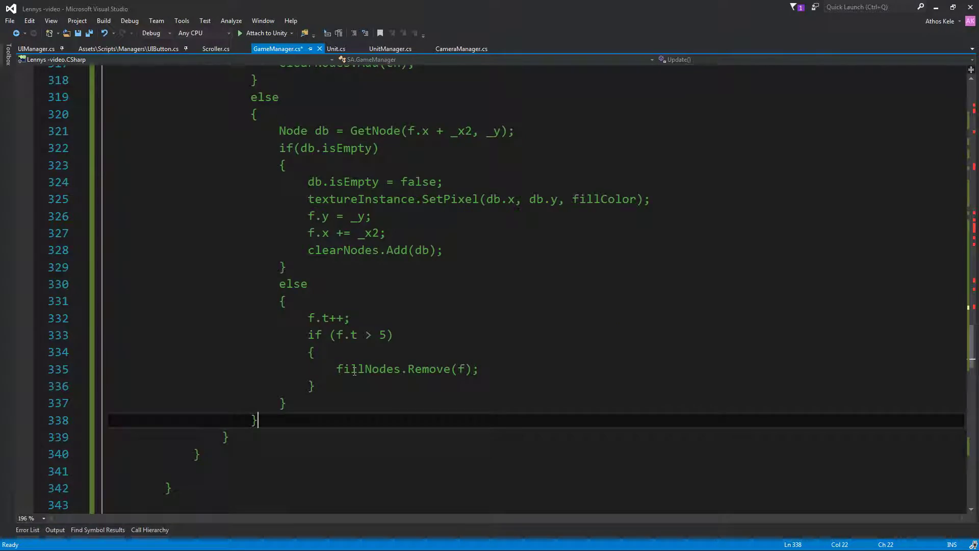
scroll(352, 357, "up", 4)
scroll(347, 255, "up", 2)
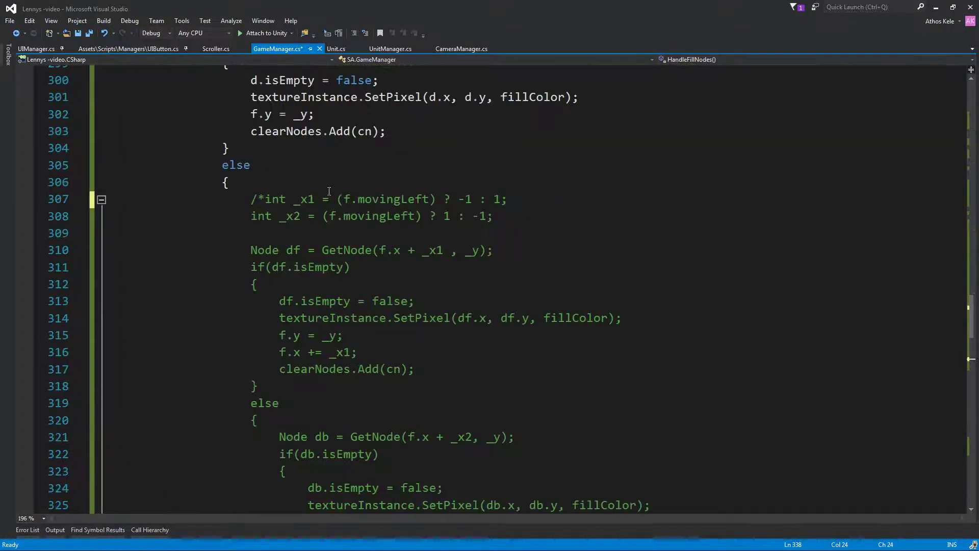
left_click(342, 187)
Fetch the left node df via GetNode and, if it is empty, paint it with fillColor.
key("Return")
key("Return")
key("Up")
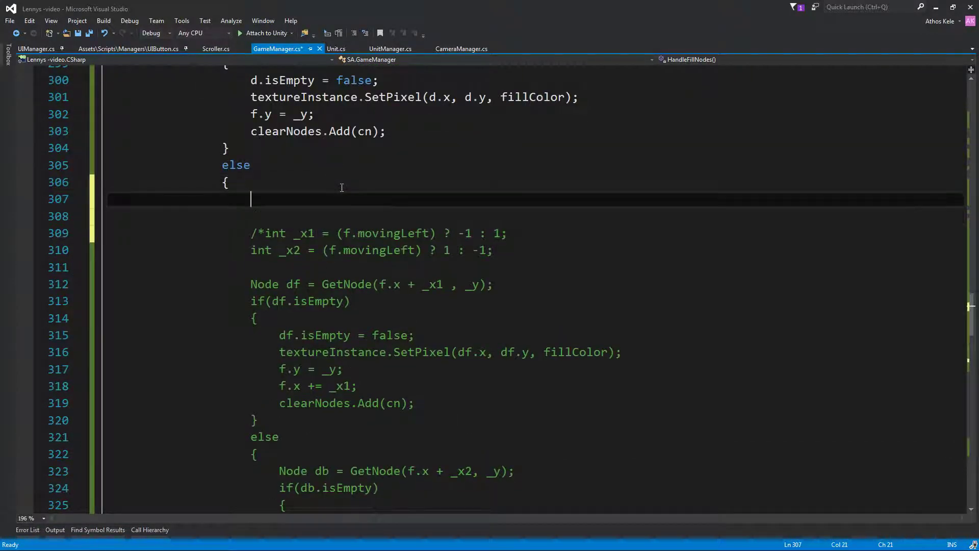
type("node")
type(" GetN(f")
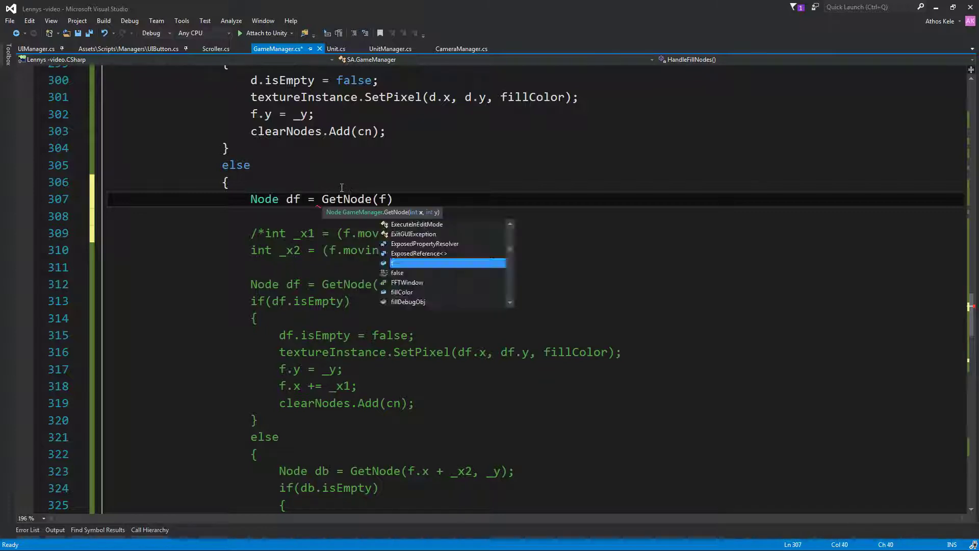
type(".x -1, ")
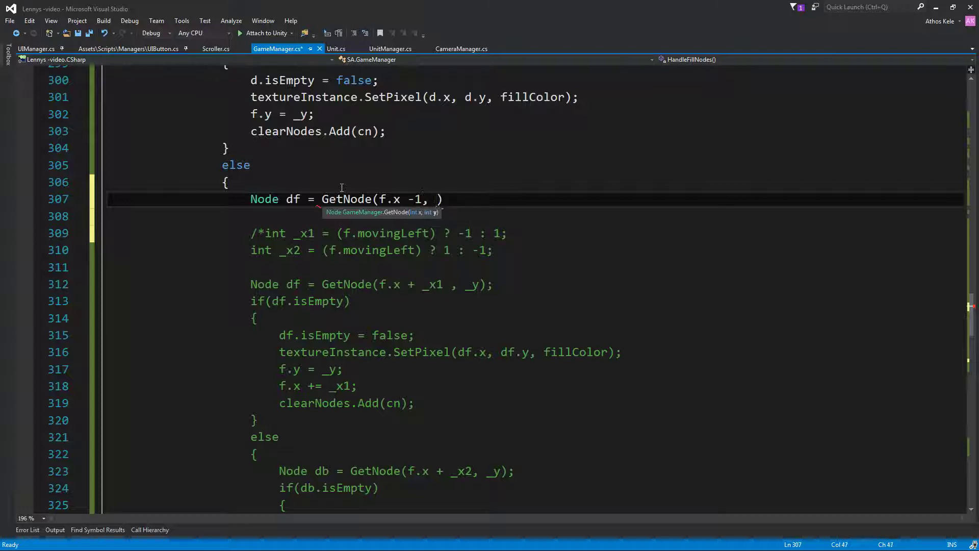
type("_y);")
key("Return")
type("if")
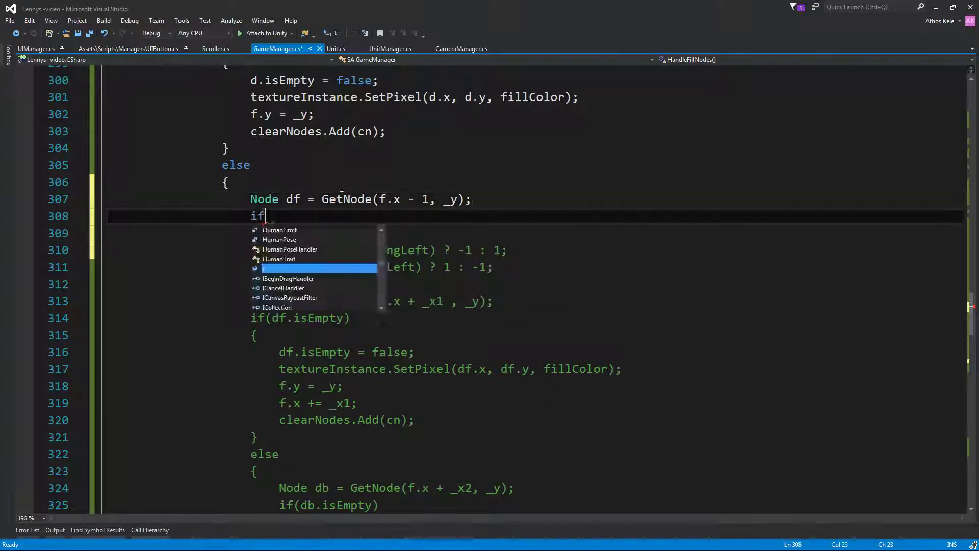
type("(df.")
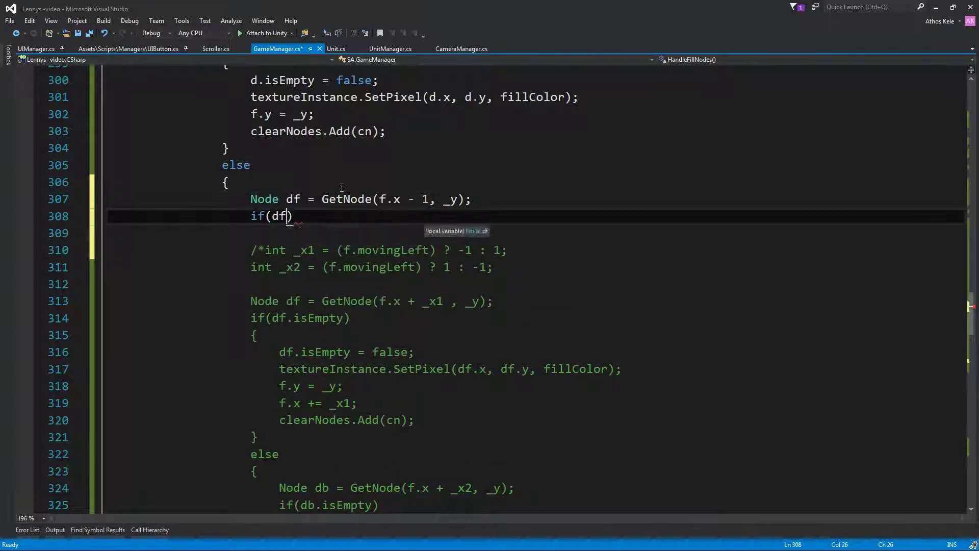
type("isEmpty")
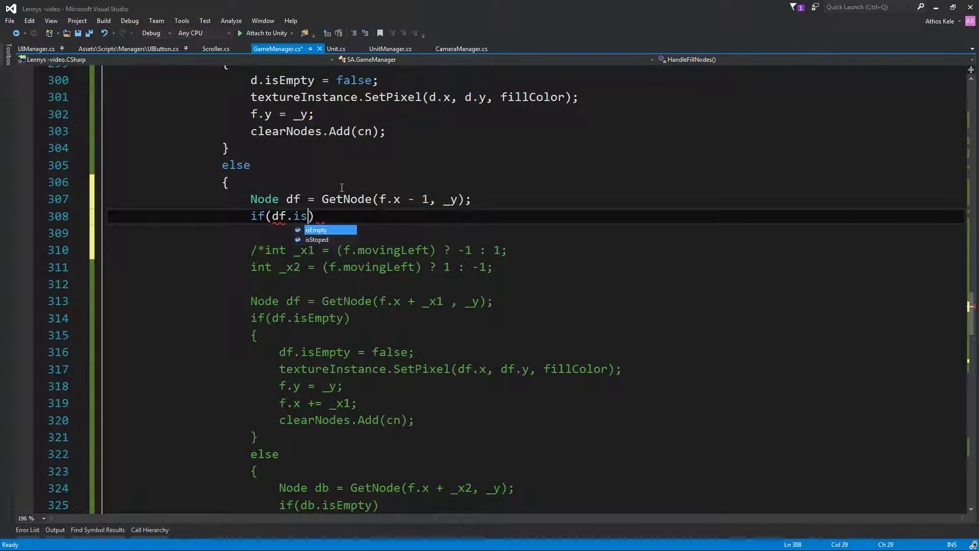
type(")")
key("Return")
type("{")
key("Return")
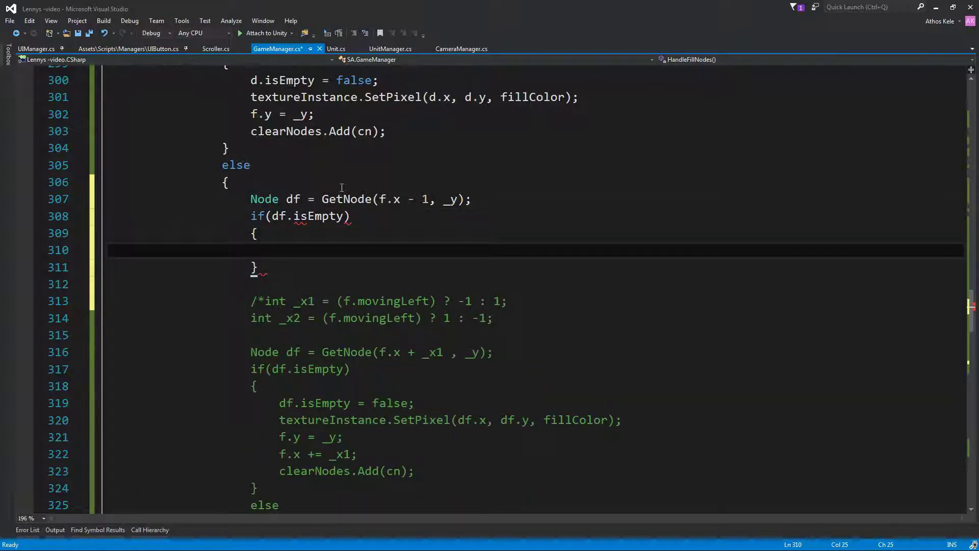
type("text")
type(".")
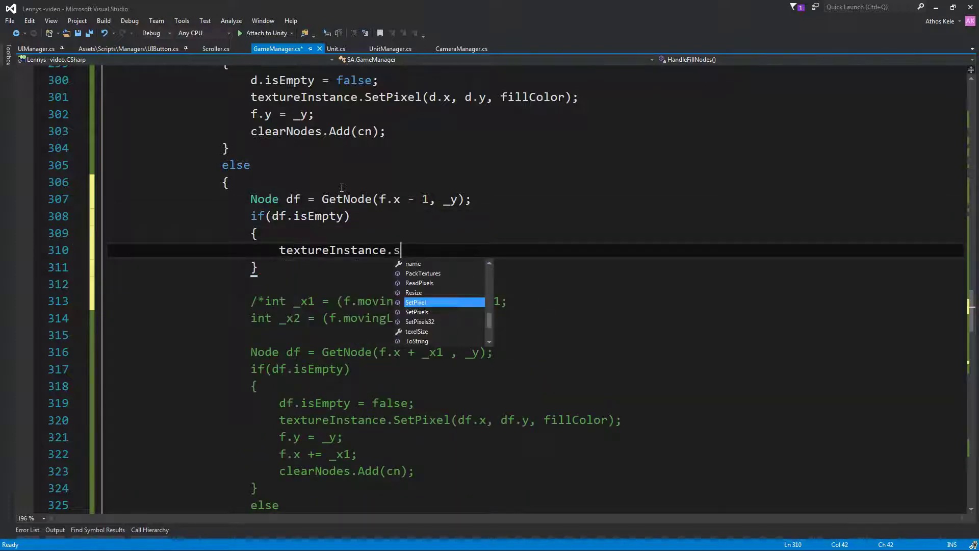
type("SetP")
key("Tab")
type("(")
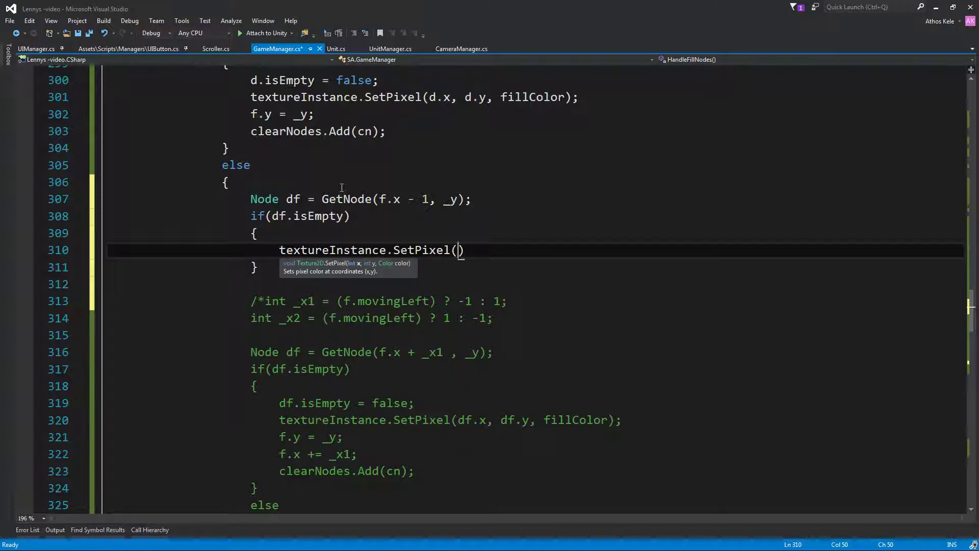
type("df.")
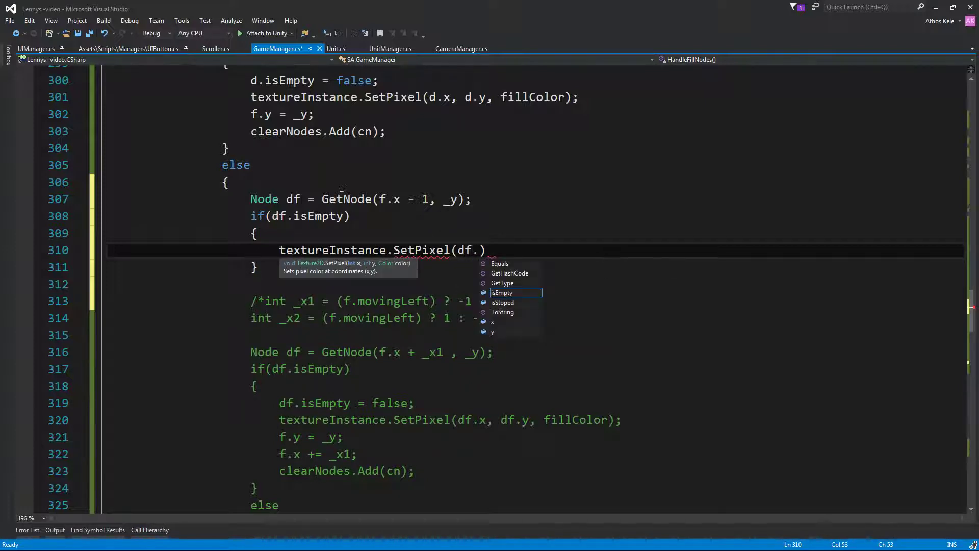
type("x, df")
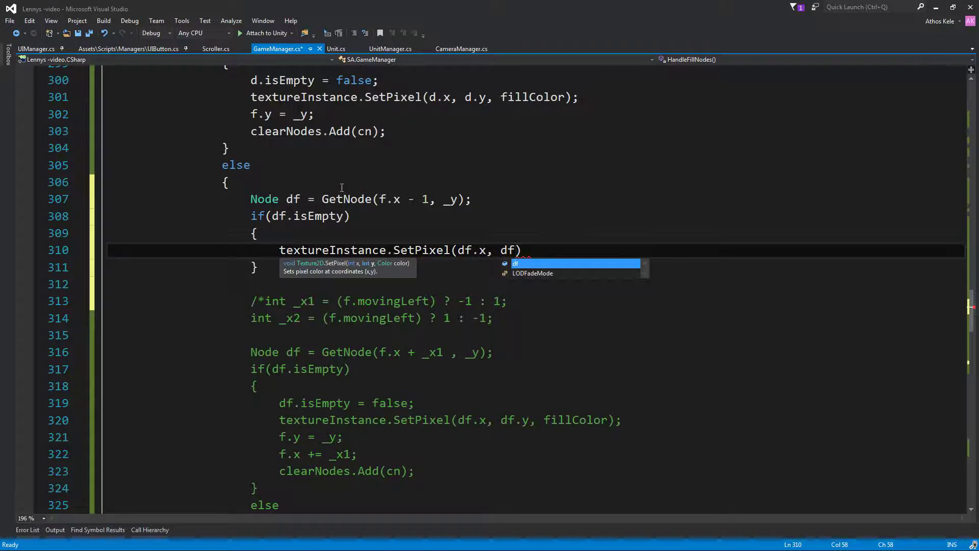
type(".y, fi")
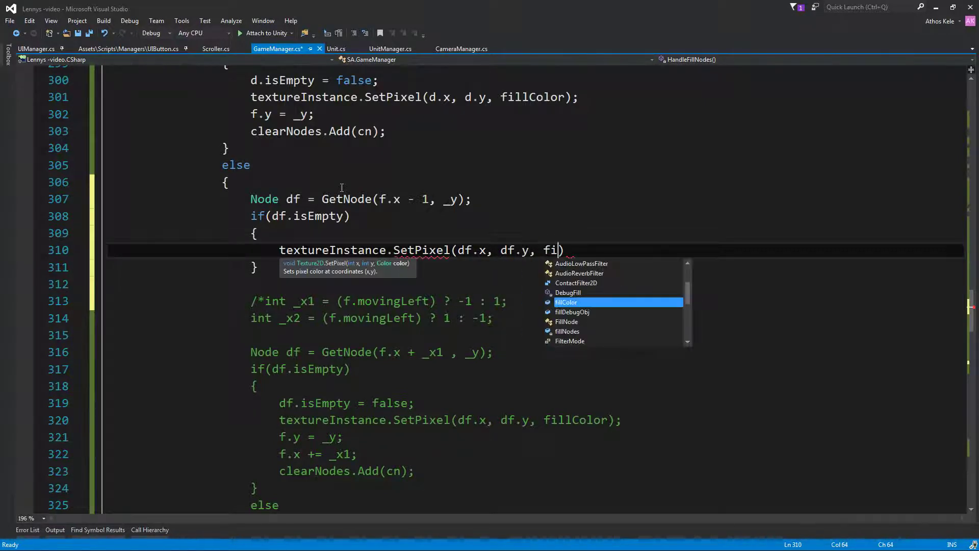
key("Tab")
type(");")
key("Return")
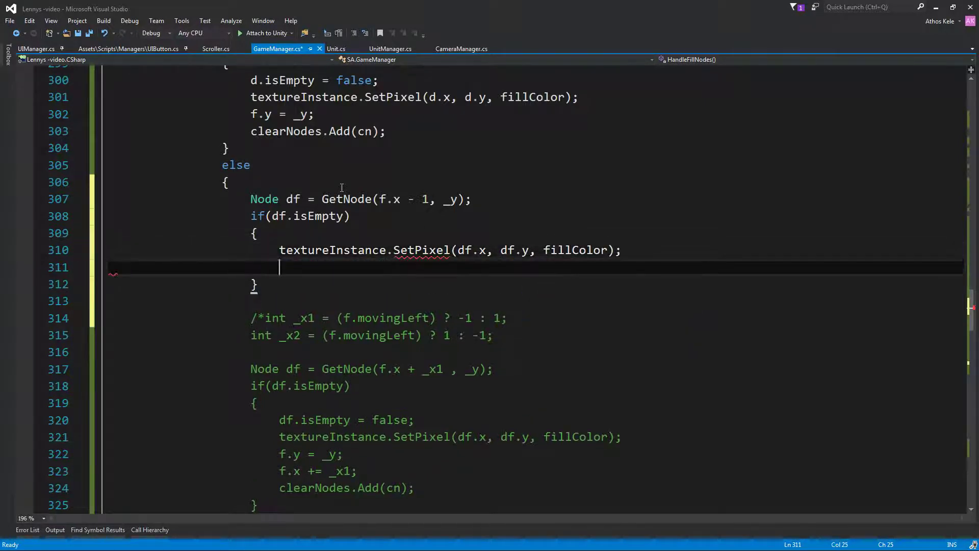
In that block set f.y = _y, f.x -= 1, df.isEmpty = false, and clearNodes.Add(cn).
type("f.y")
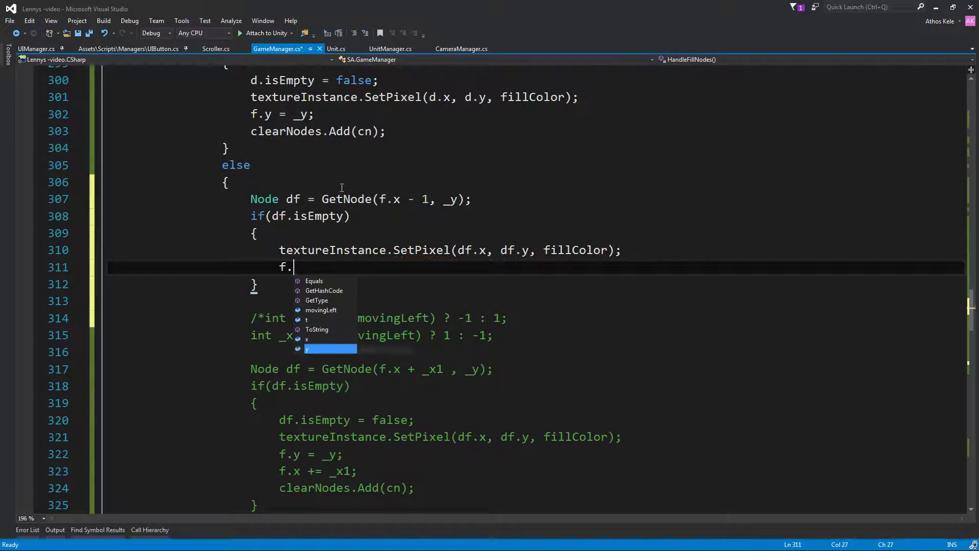
type(" = _")
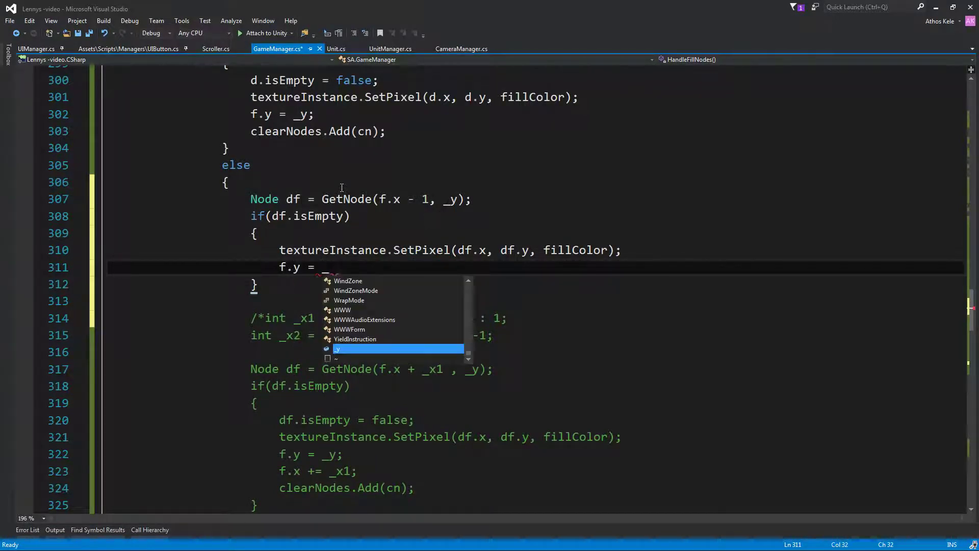
type("y;")
key("Return")
type("f.")
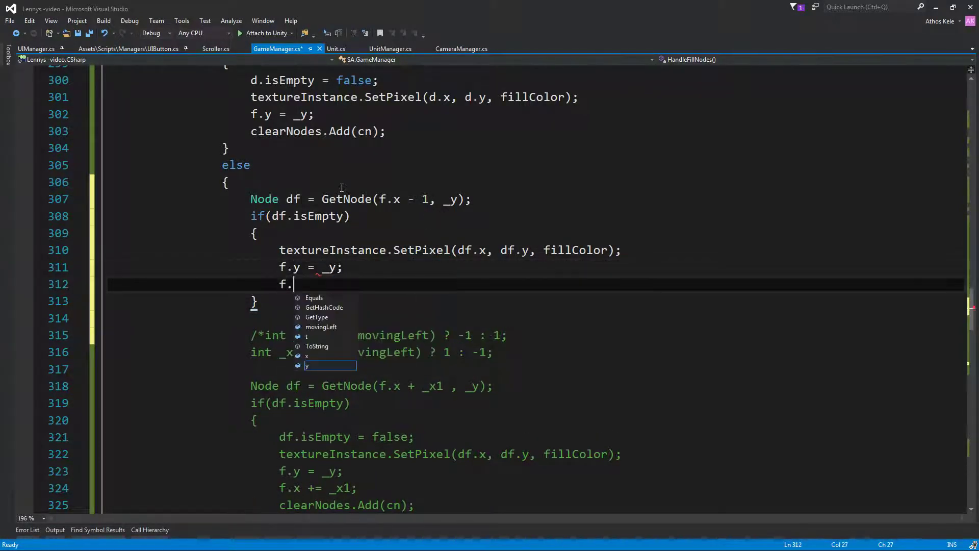
type("x -=")
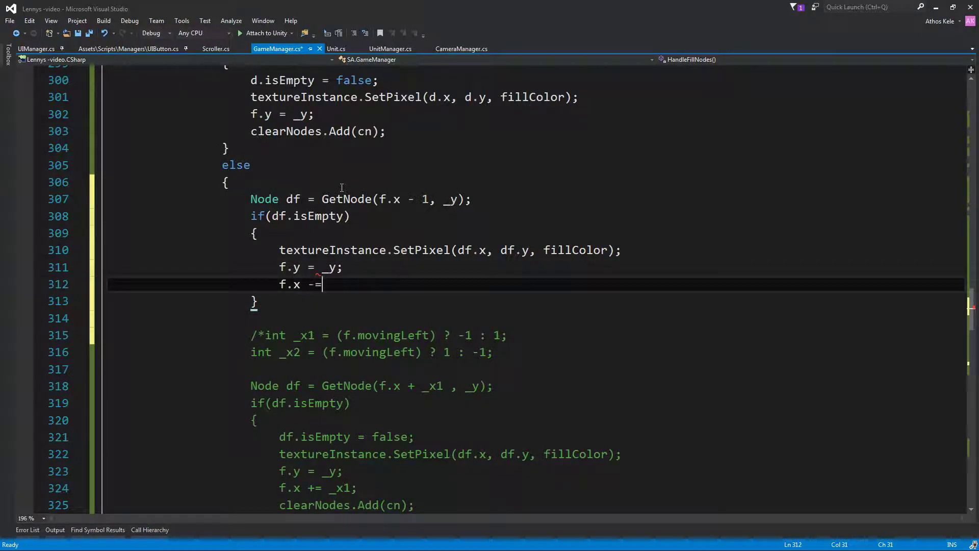
type(" 1;")
key("Return")
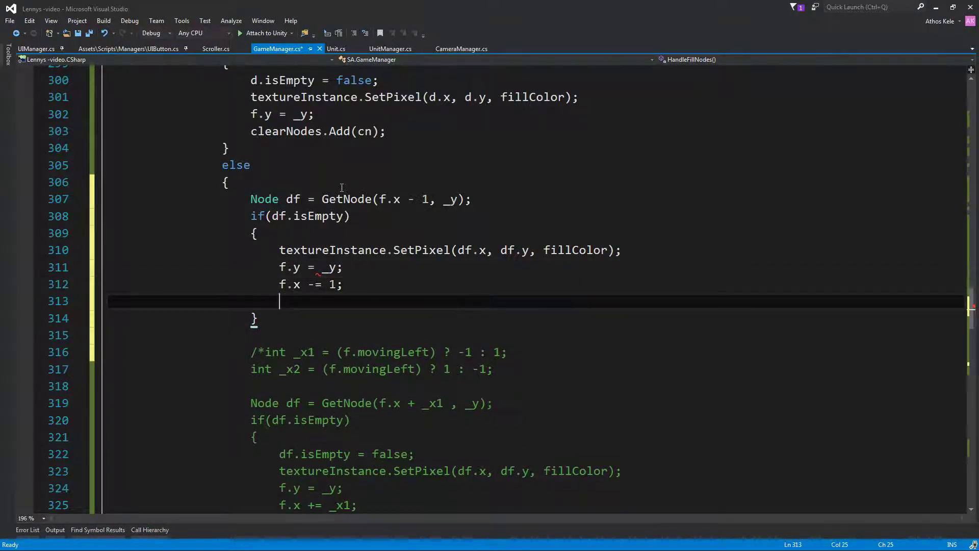
type("n")
key("BackSpace")
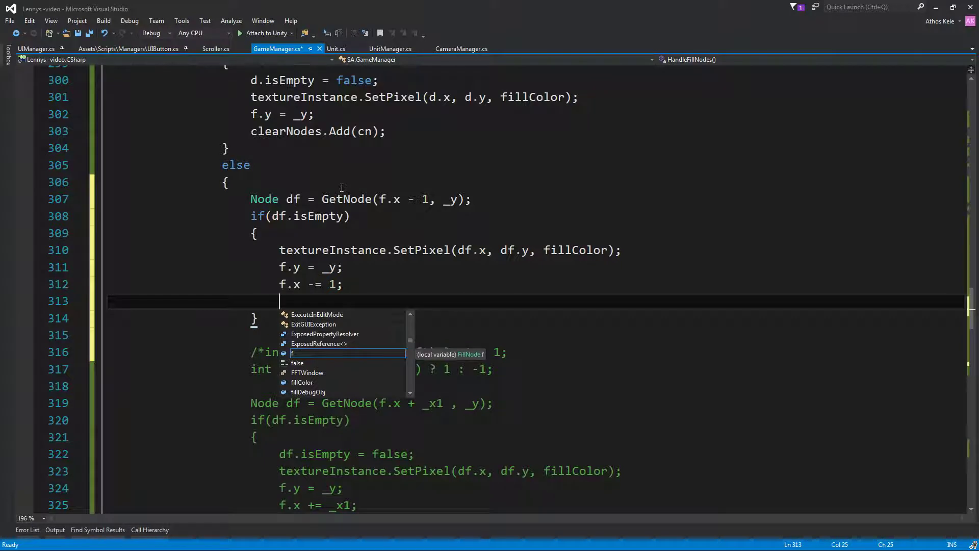
type("df.is")
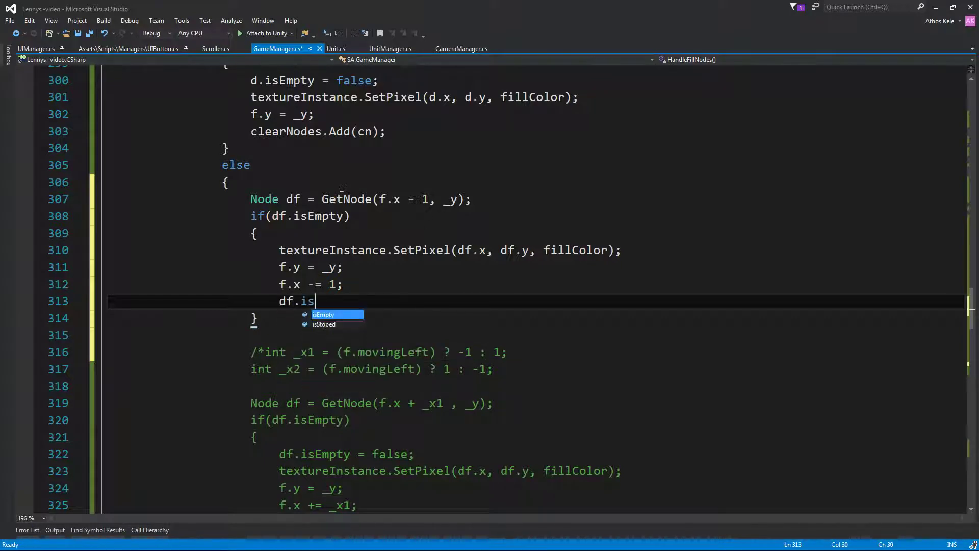
type("Empty = false;")
key("Return")
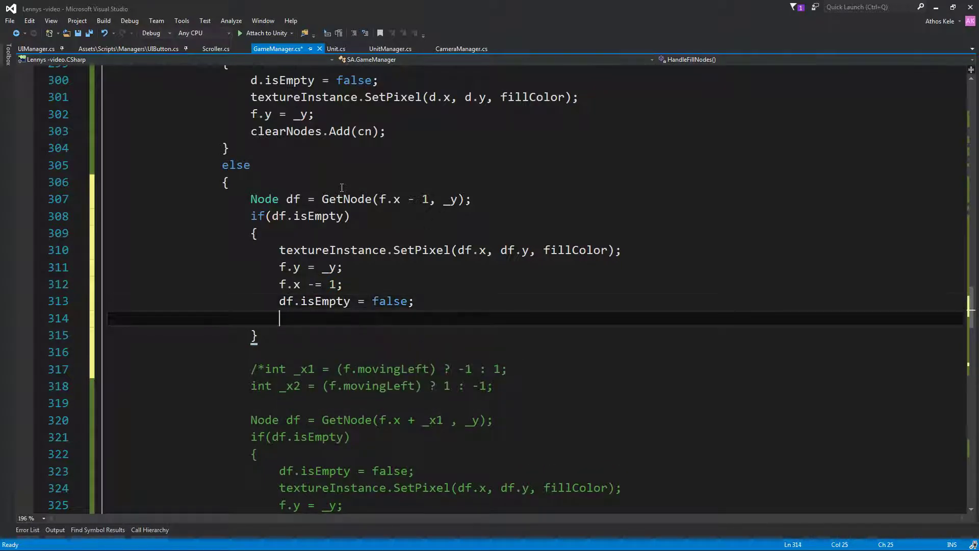
type("clearNodes.Add")
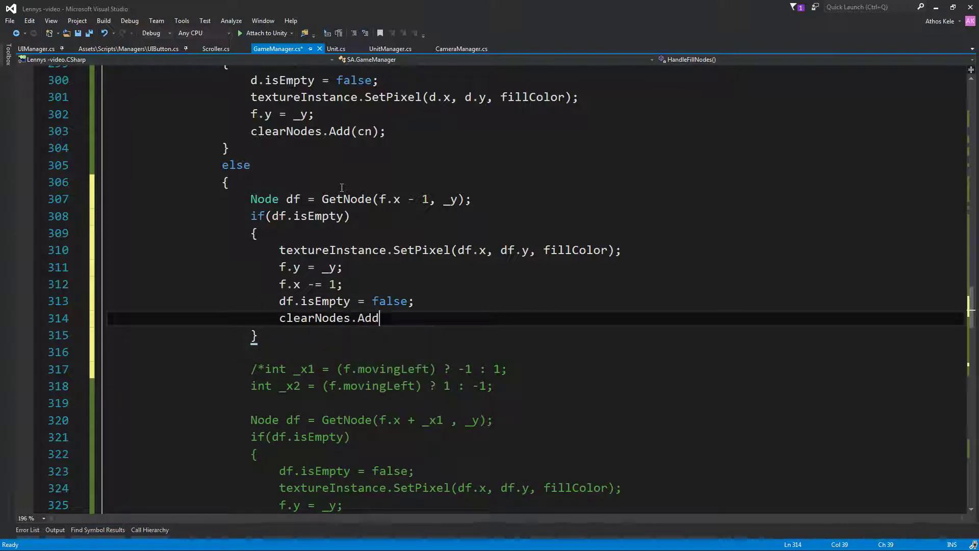
type("(cn)")
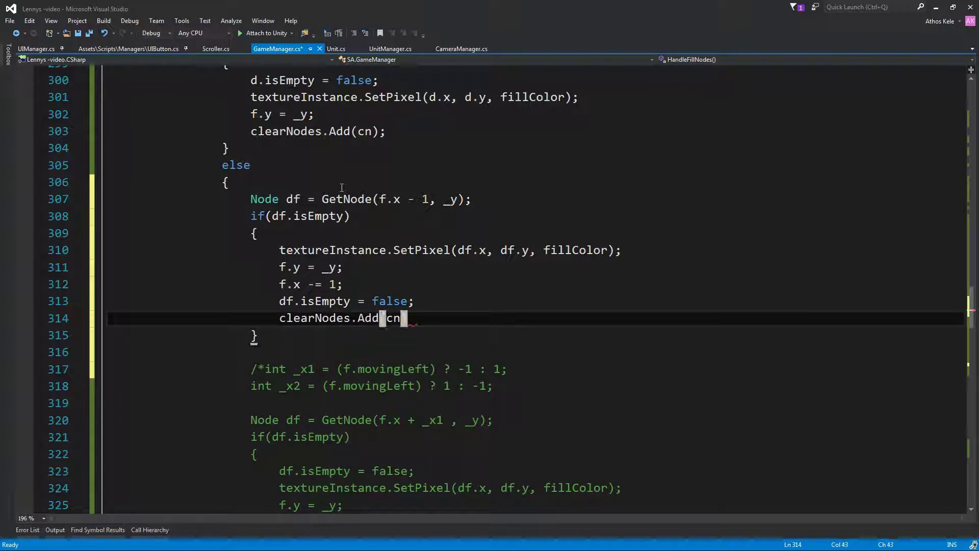
type(";")
Add an else branch that gets the right node bf = GetNode(f.x + 1, y).
key("Down")
key("Return")
type("els")
key("Return")
key("Return")
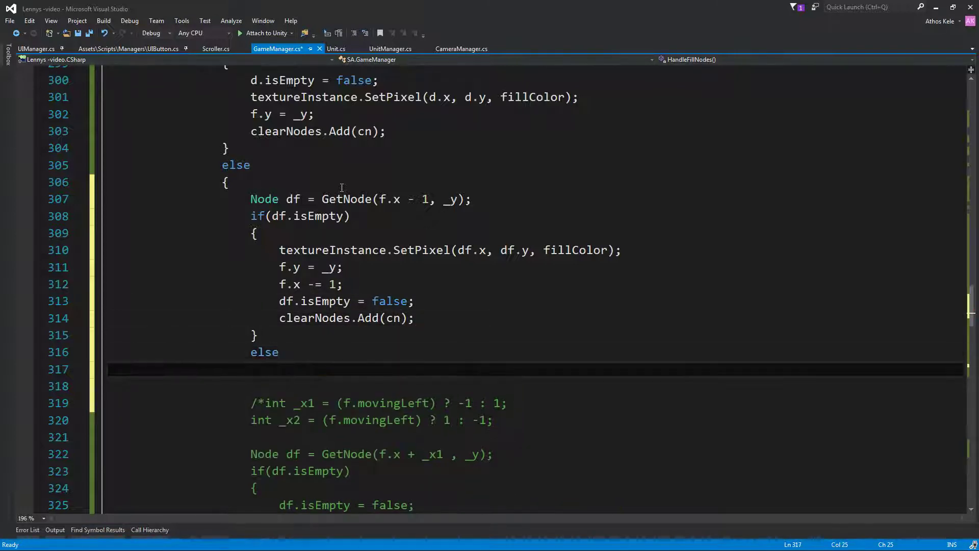
type("{")
key("Return")
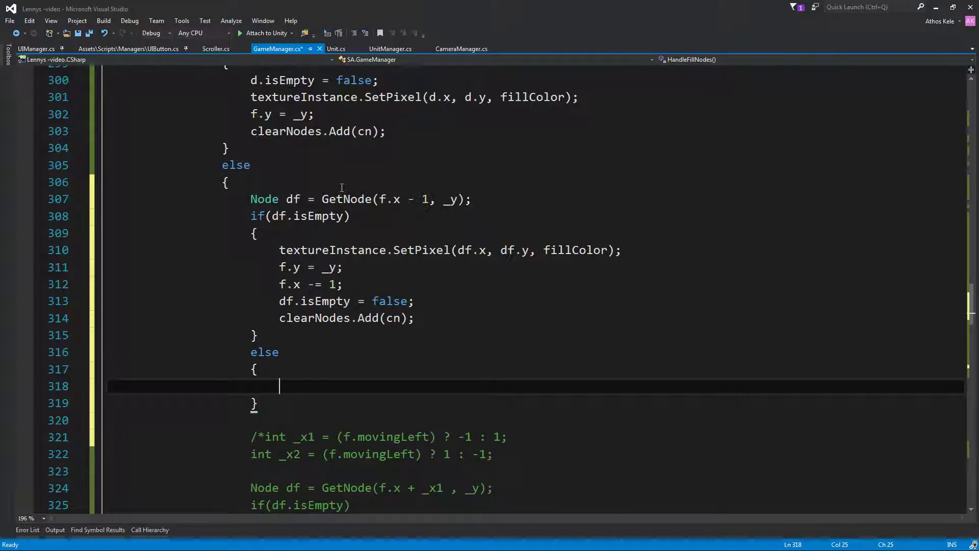
type("bf - ")
type("get")
key("BackSpace")
key("BackSpace")
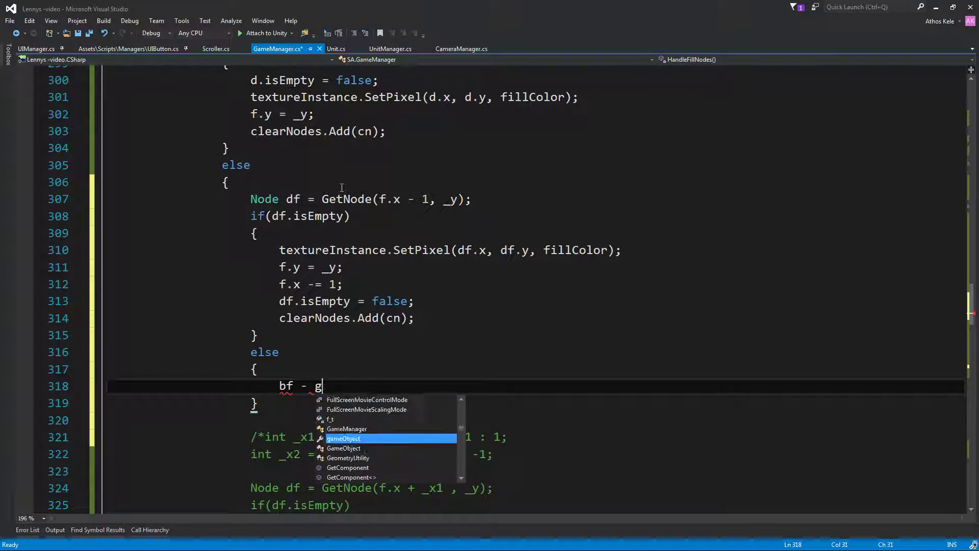
key("BackSpace")
key("BackSpace")
key("BackSpace")
type("= getN")
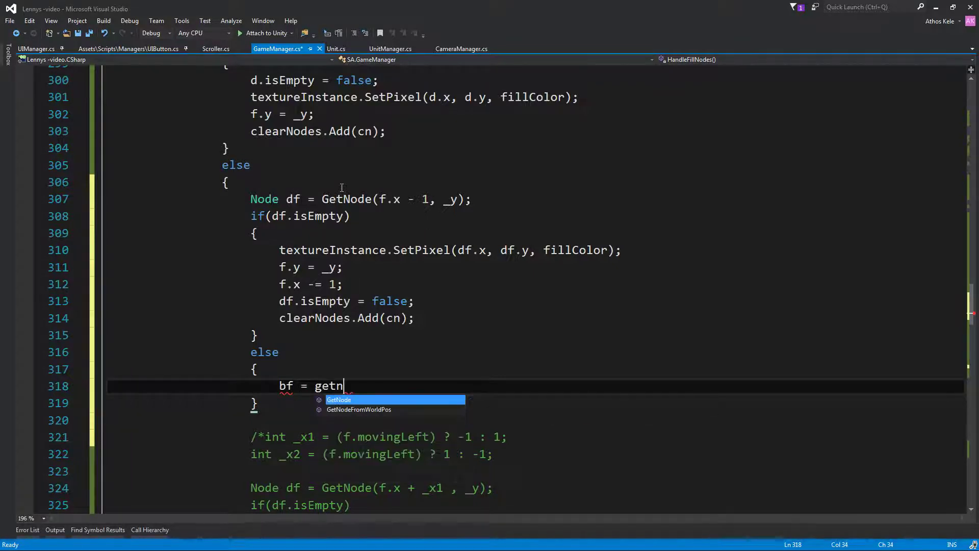
key("Tab")
type("(")
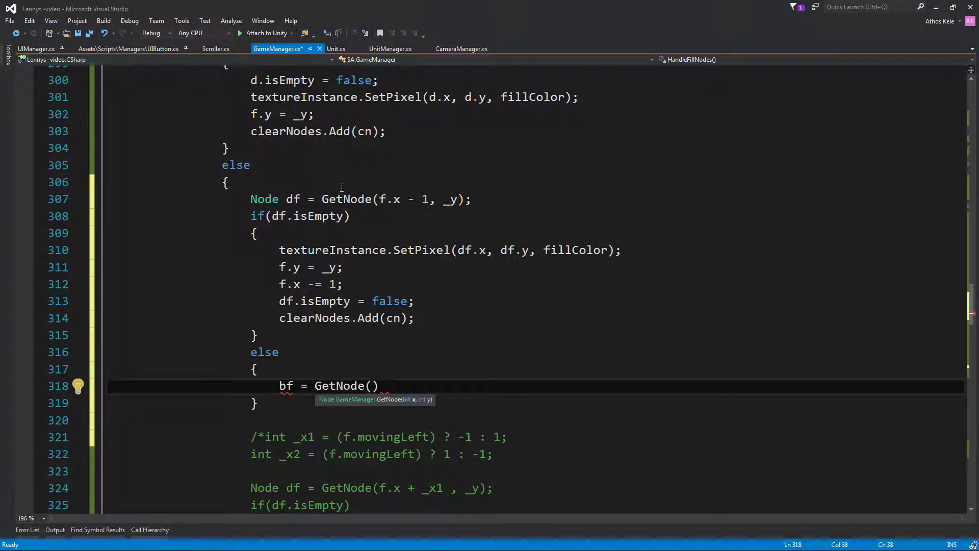
type("f.x + 1, ")
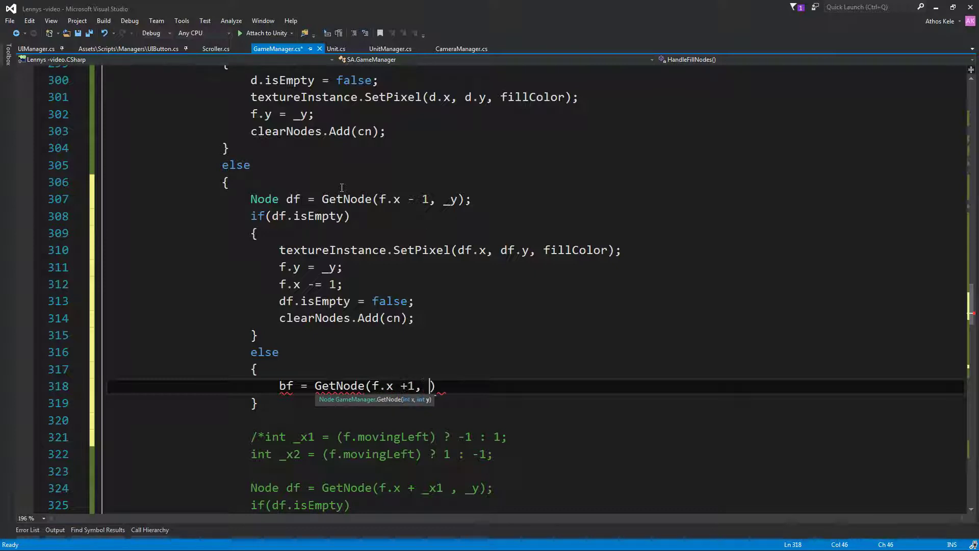
type("y);")
Declare bf as a Node and open an if (bf.isEmpty) block.
type("if(")
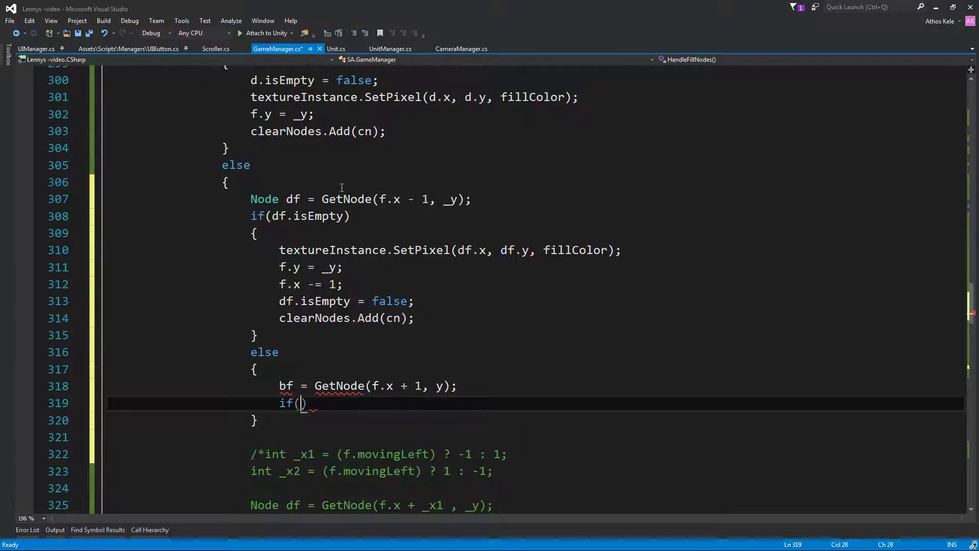
type("base")
type(".is")
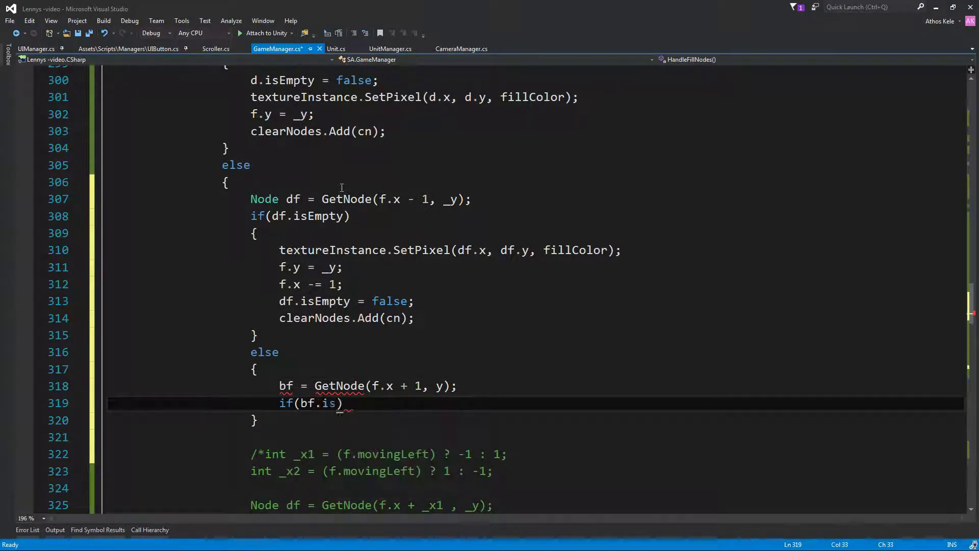
key("Up")
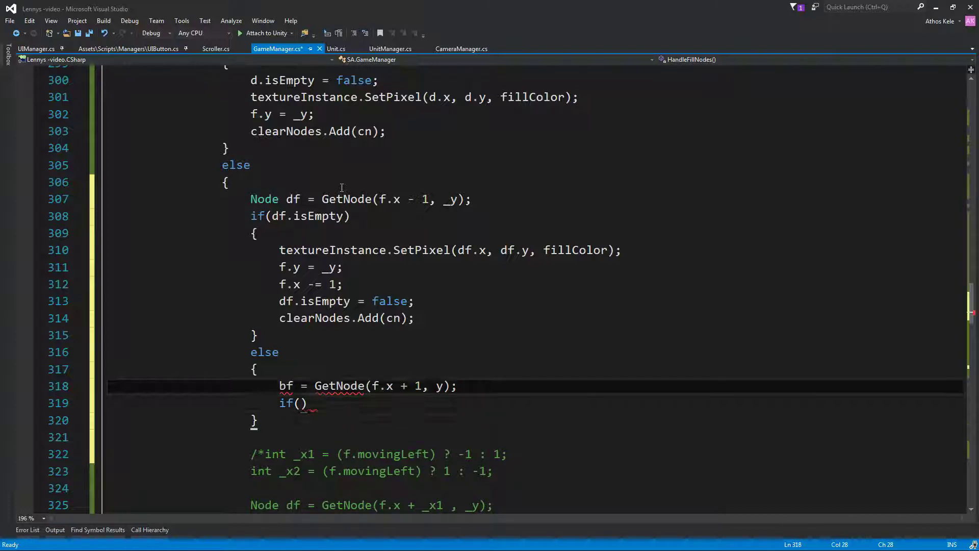
key("Up")
key("Down")
key("Home")
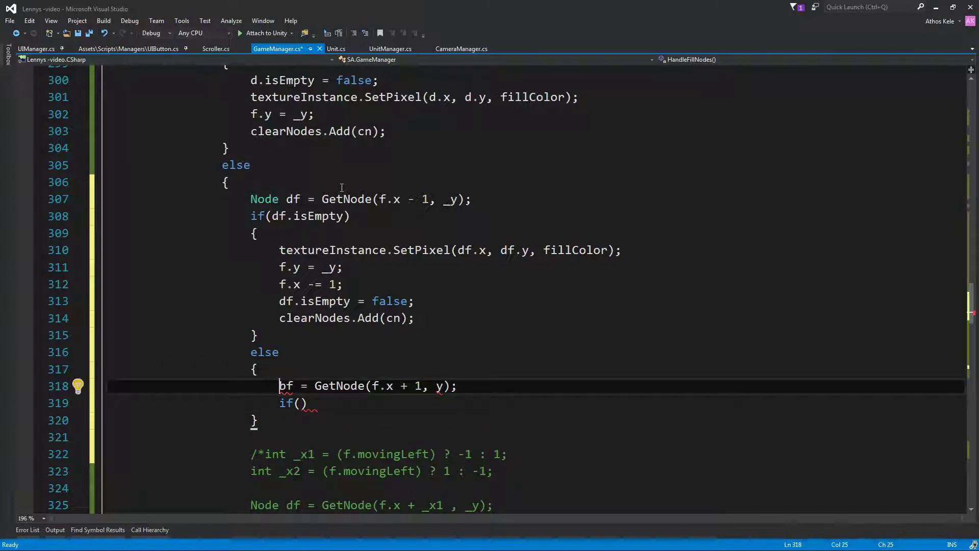
type("Node")
key("Down")
key("Left")
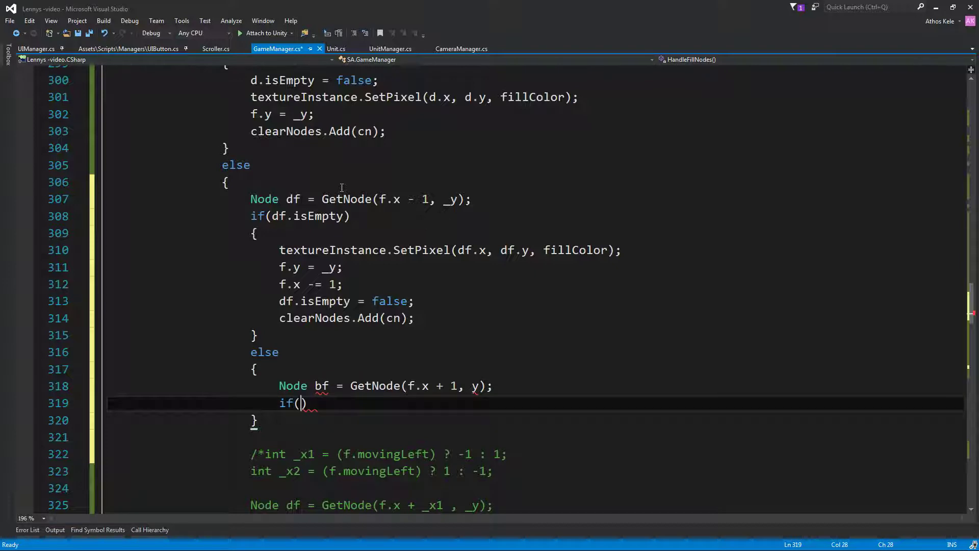
type("bf.")
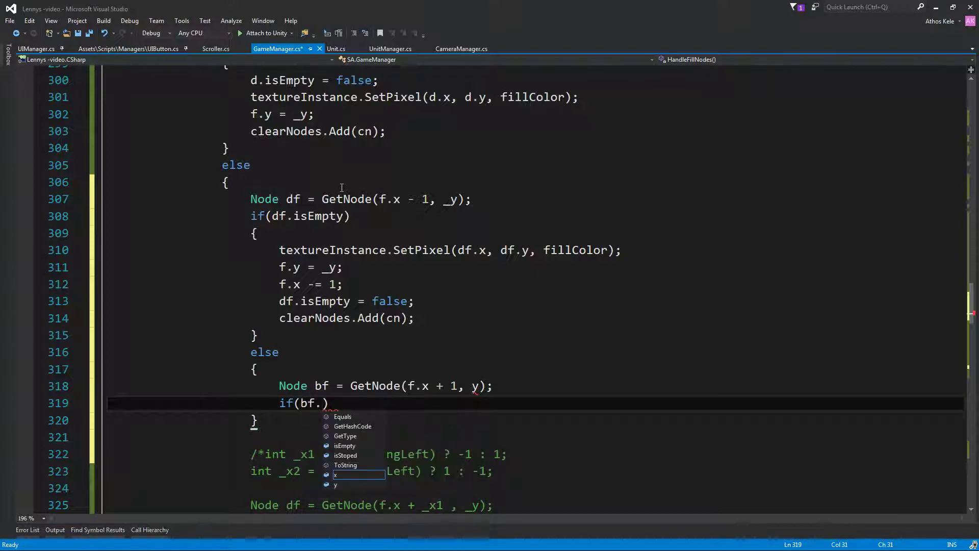
type("is")
key("Tab")
key("End")
key("Return")
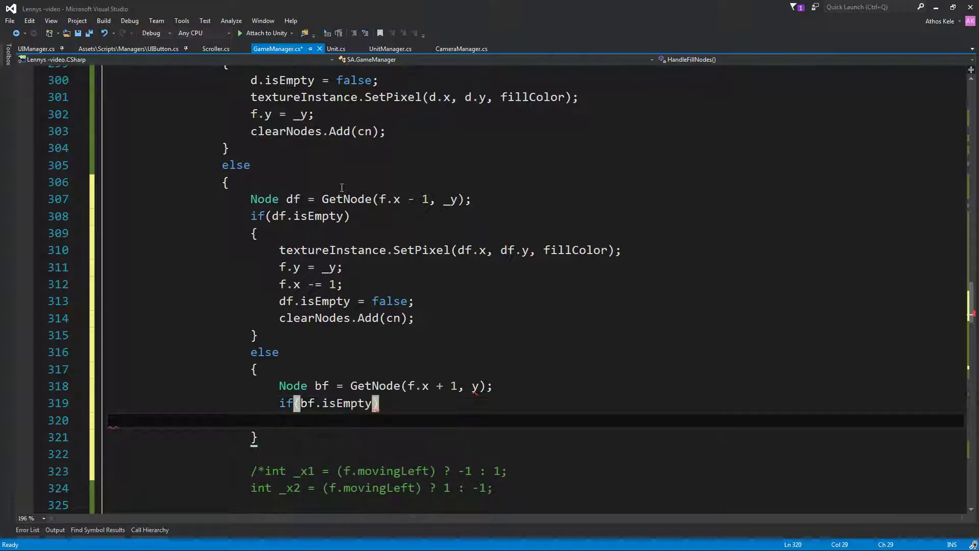
type("{")
key("Return")
Inside it set bf.isEmpty = false and SetPixel(bf.x, bf.y, fillColor), then return to fix y.
type("bf.")
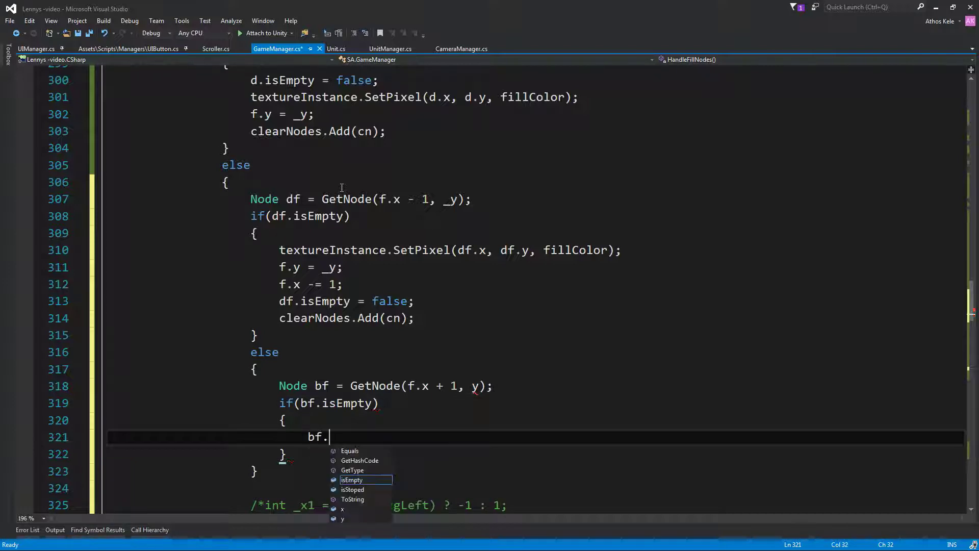
type("isEmpty = fa")
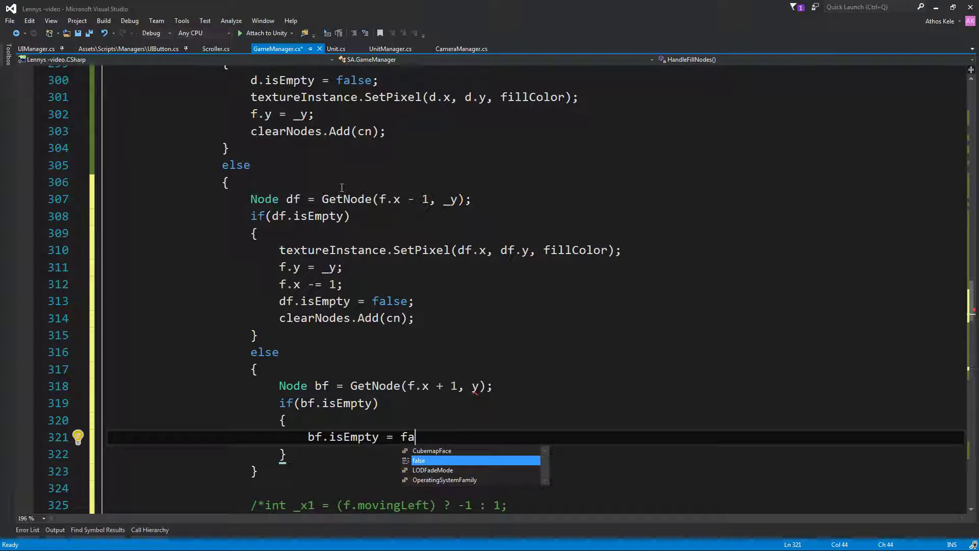
type("lse;")
key("Return")
type("text.")
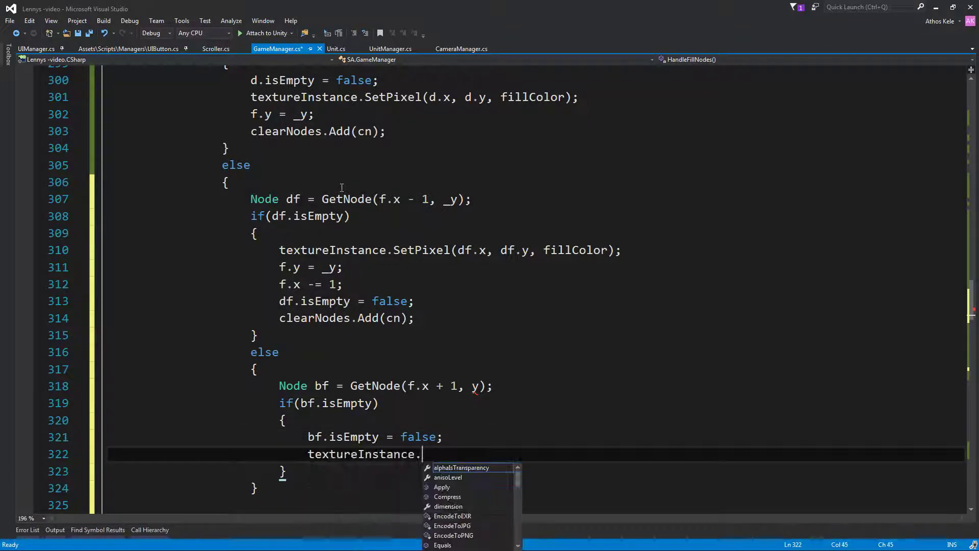
type("se")
key("Tab")
type("(")
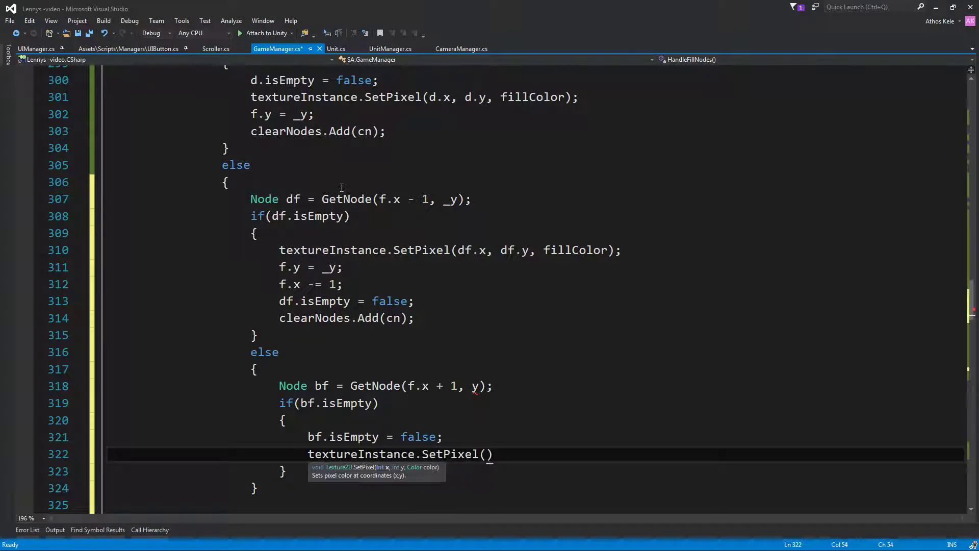
type("bf.x,")
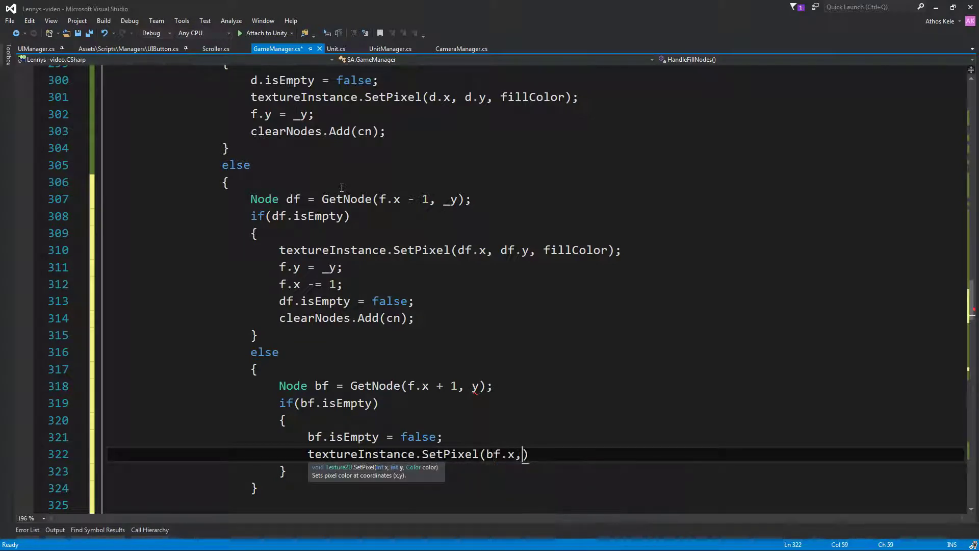
type("bf")
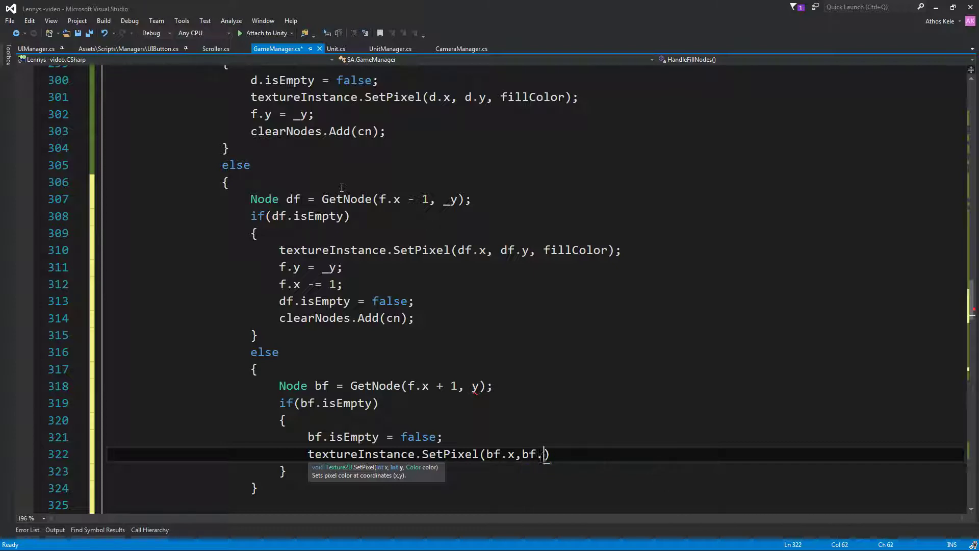
type(".y")
key("Escape")
type("i")
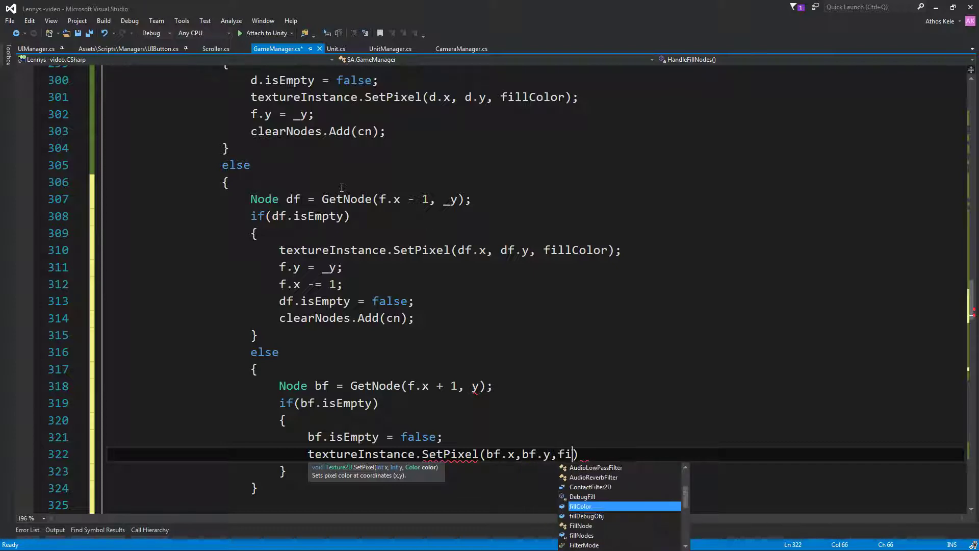
key("Tab")
type(");")
key("Up")
key("Up")
key("Up")
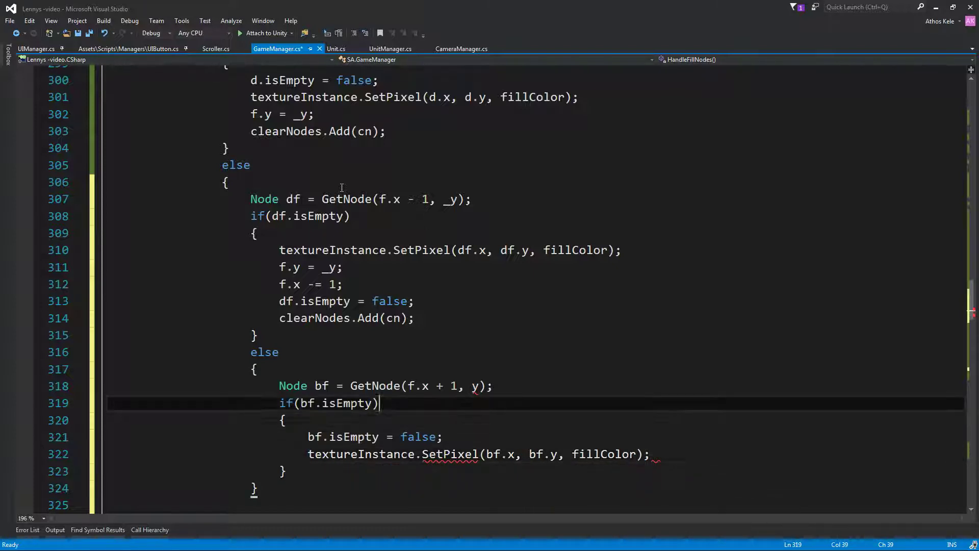
key("Up")
key("Left")
key("Left")
key("Left")
Add the line f.y = _y; after the SetPixel call, fixing the wrong completion.
type("_")
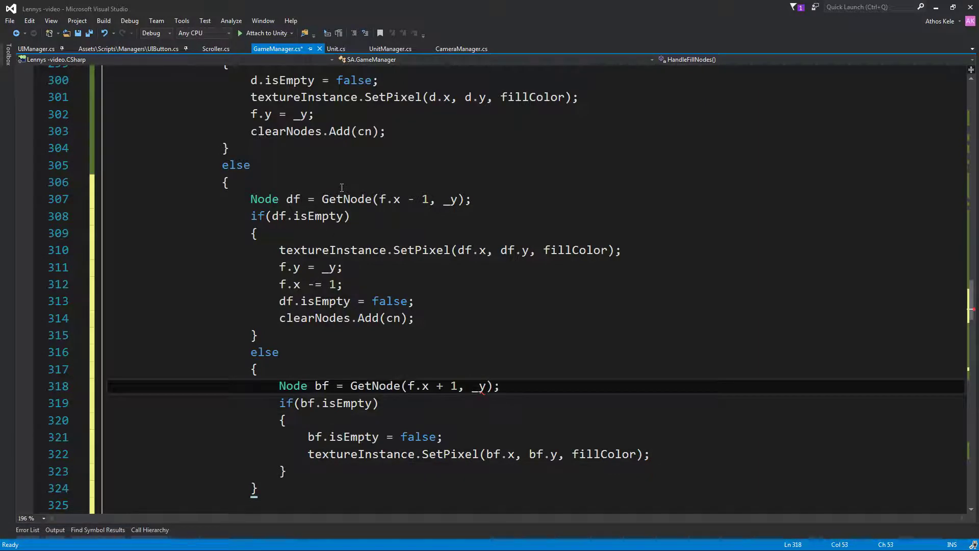
scroll(317, 391, "down", 2)
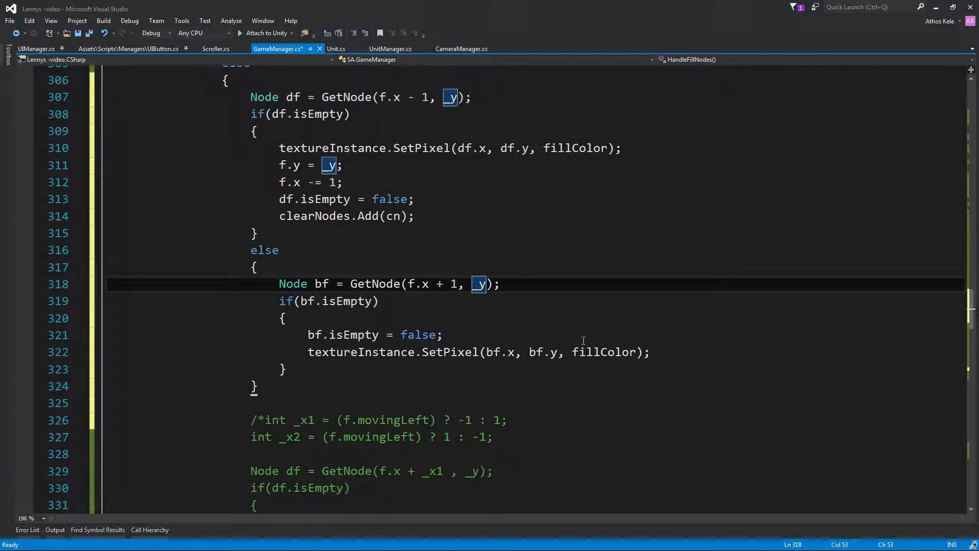
left_click(675, 353)
key("Return")
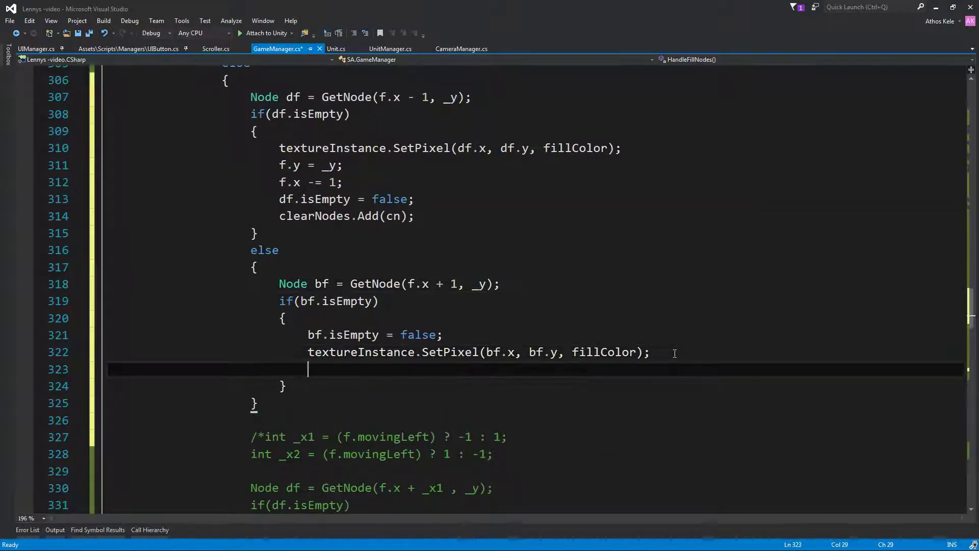
type("f.")
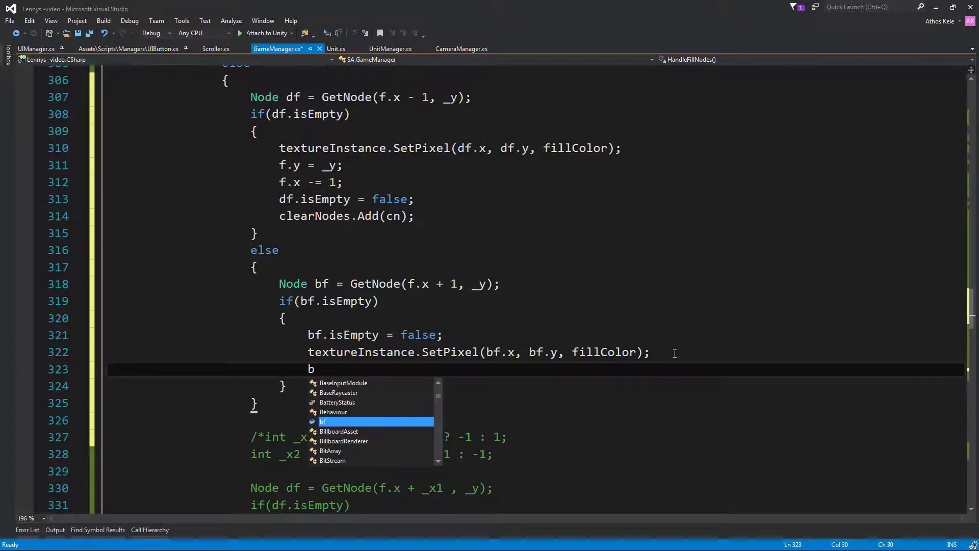
type("y = y")
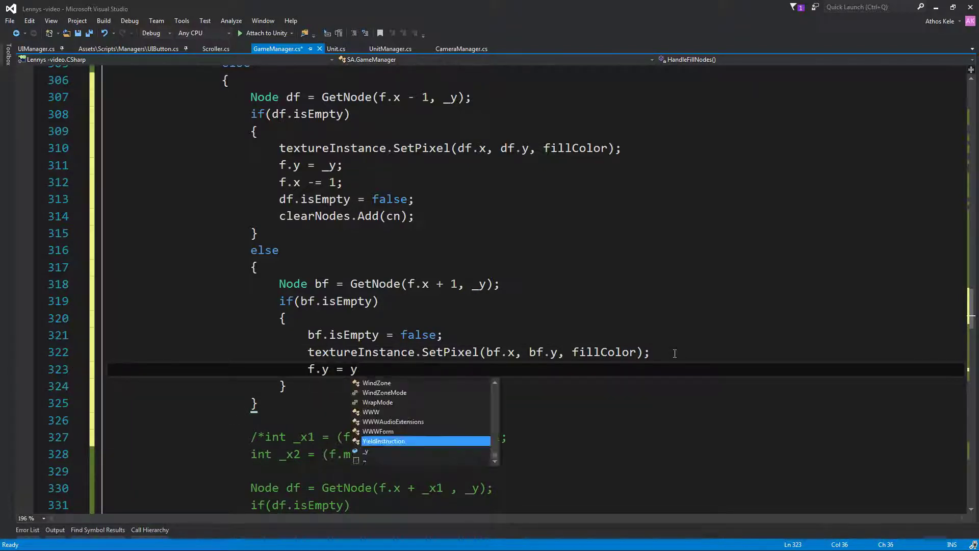
type(";")
key("Return")
type("f.")
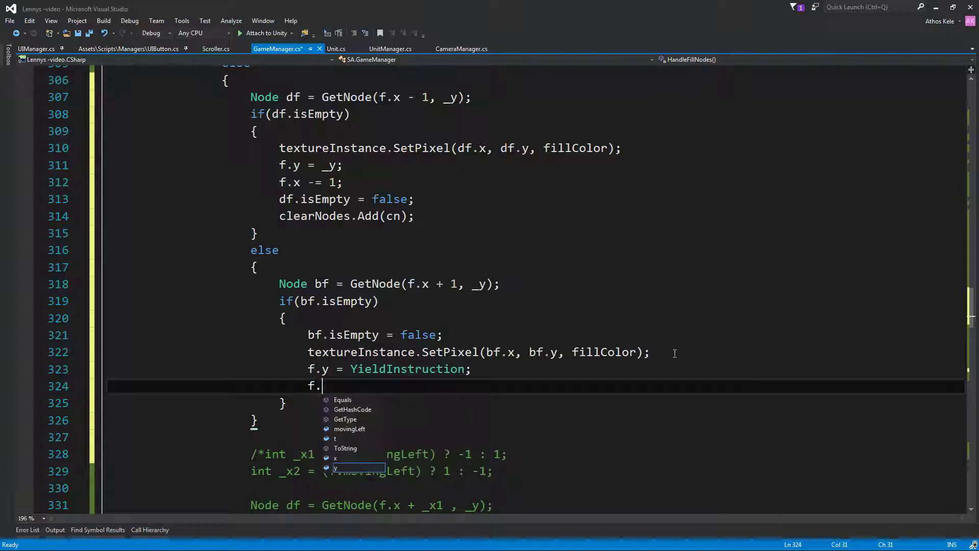
type("x")
key("BackSpace")
key("BackSpace")
key("BackSpace")
key("BackSpace")
key("BackSpace")
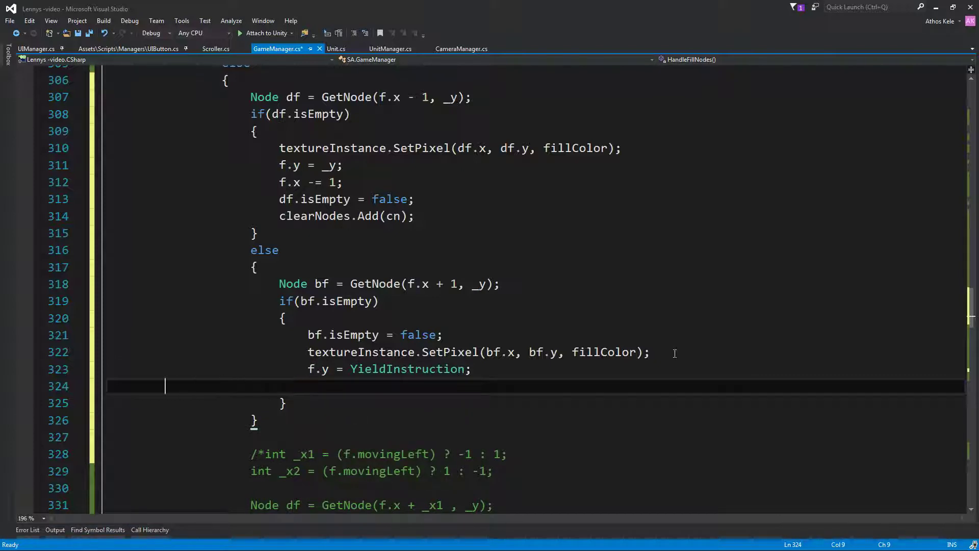
key("BackSpace")
key("BackSpace")
key("BackSpace")
key("BackSpace")
key("BackSpace")
key("BackSpace")
key("BackSpace")
key("BackSpace")
key("BackSpace")
type("_y")
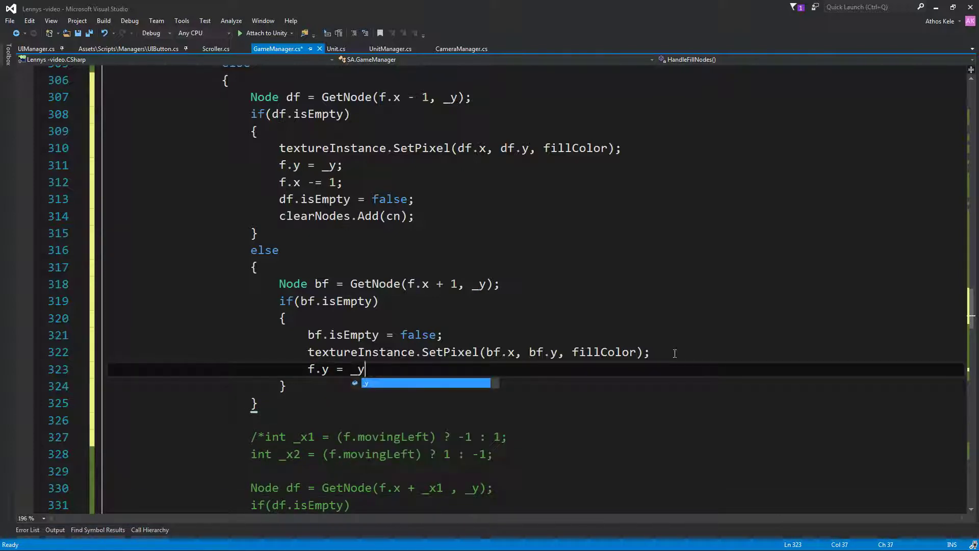
type(";")
key("Return")
Add f.x += 1; and clearNodes.Add(cn); to the bf.isEmpty branch.
type("f.x +=")
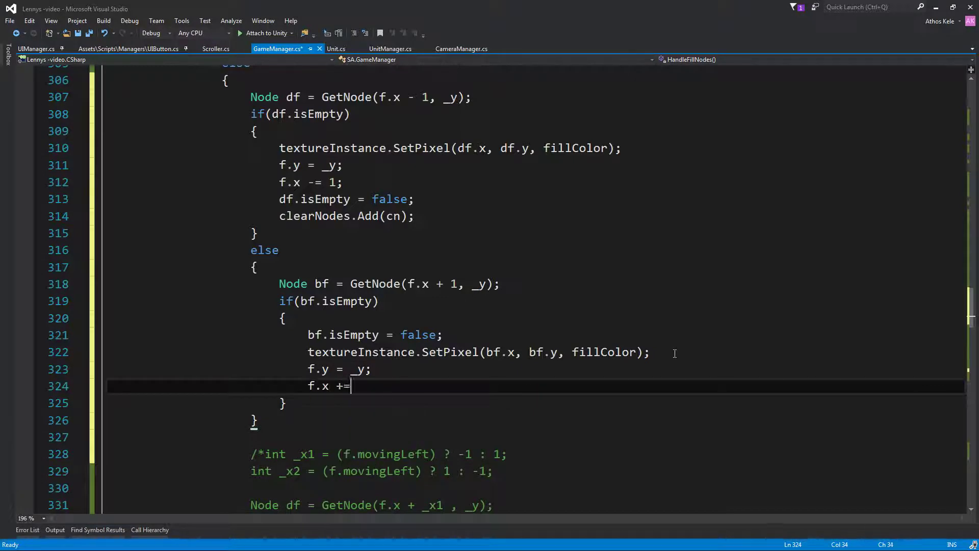
key("Return")
type("clear")
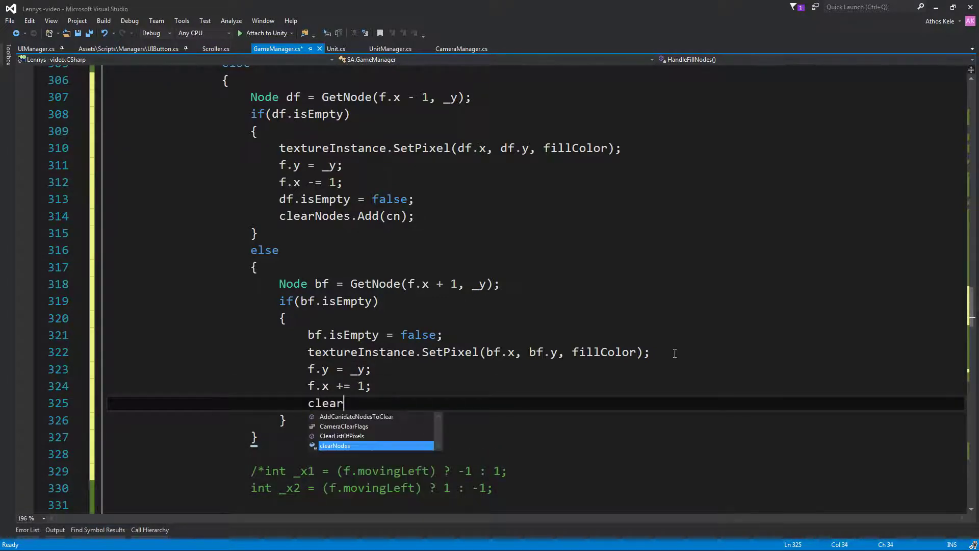
type("Nodes.ad(cn")
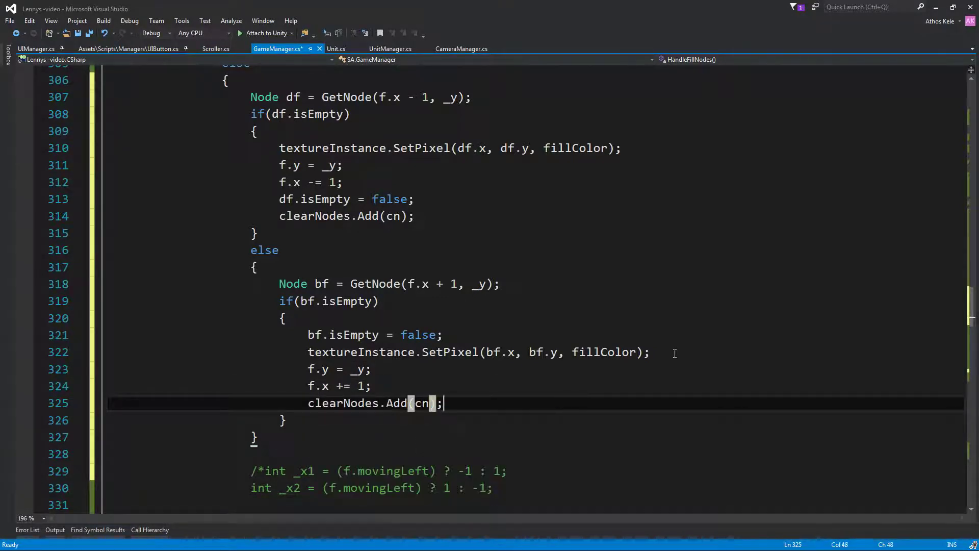
type(");")
key("Down")
key("Return")
Write the else block that increments f.t and opens an if (f.t > 4) block.
type("else")
key("Return")
type("{")
key("Return")
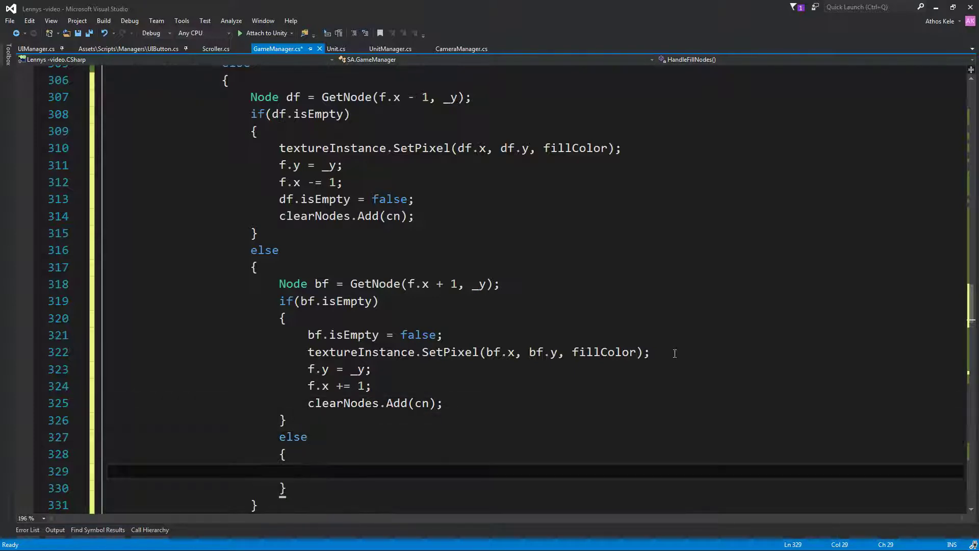
type("f.t++;")
key("Return")
type("if(f.")
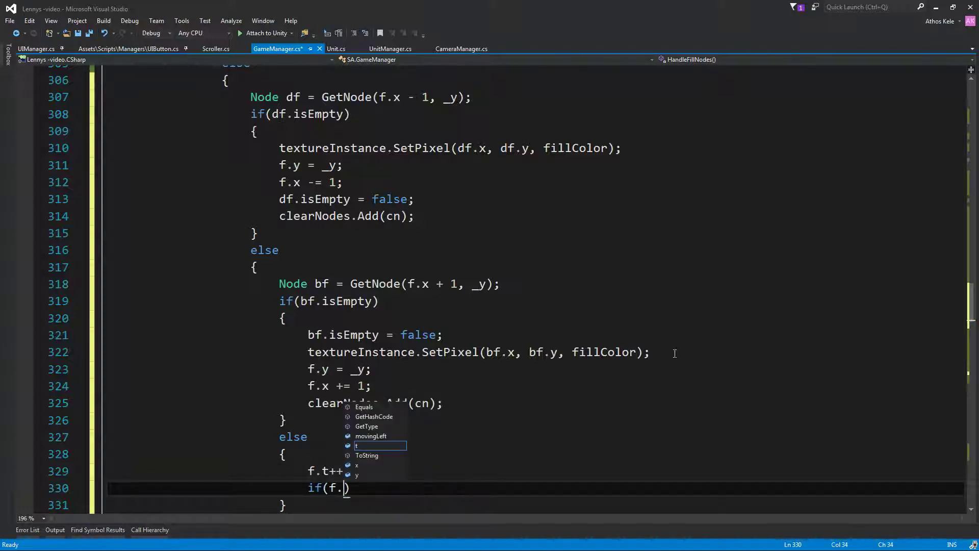
type("t > 4")
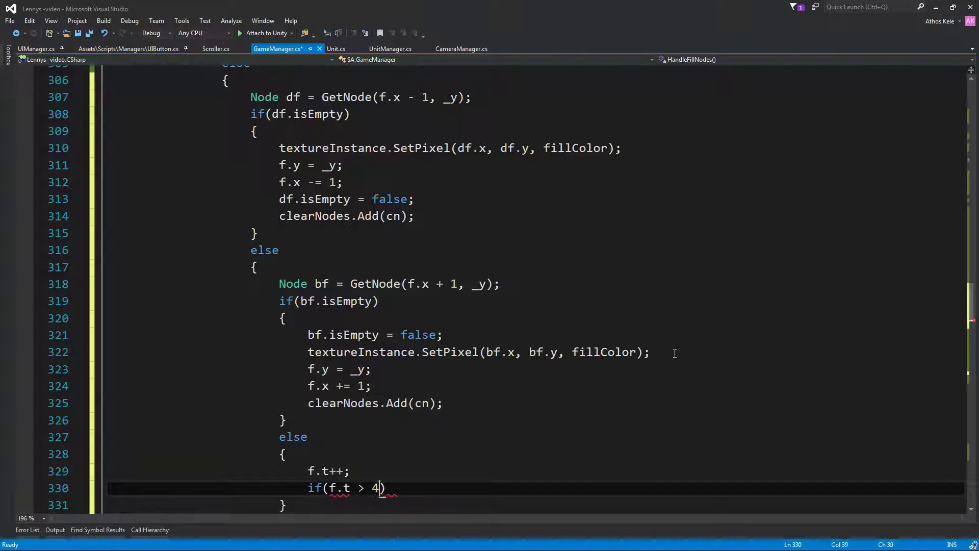
key("Return")
type("{")
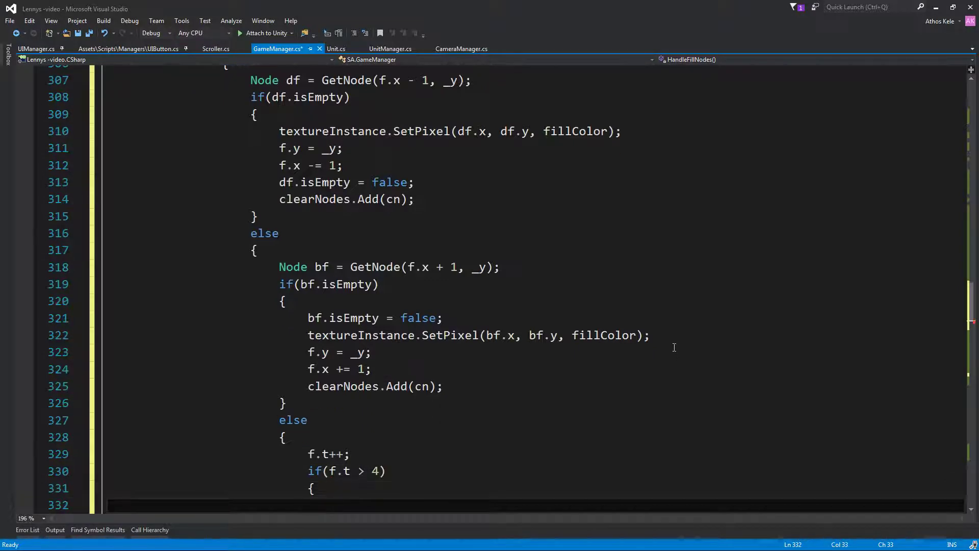
key("Return")
type("f.")
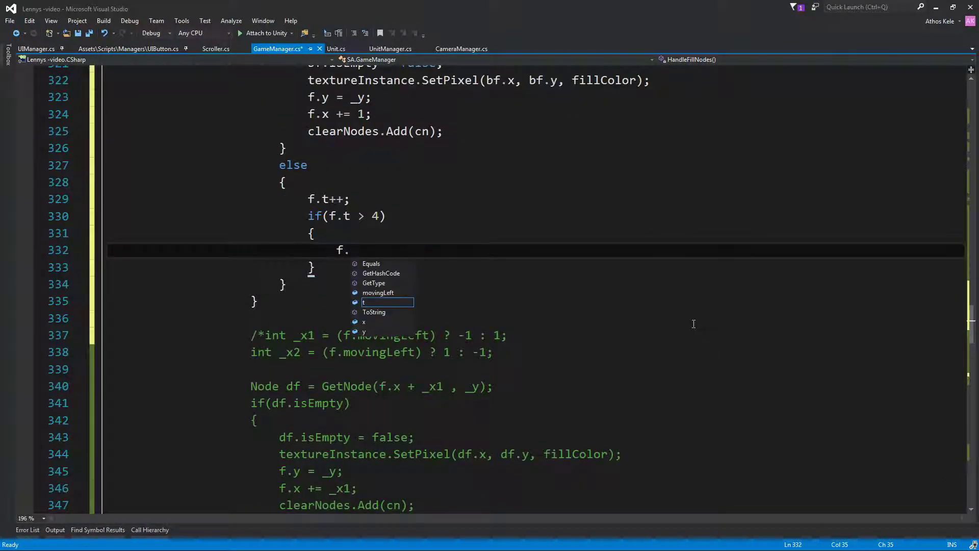
Call fillNodes.Remove(f); inside the if (f.t > 4) block and save GameManager.cs.
key("BackSpace")
key("BackSpace")
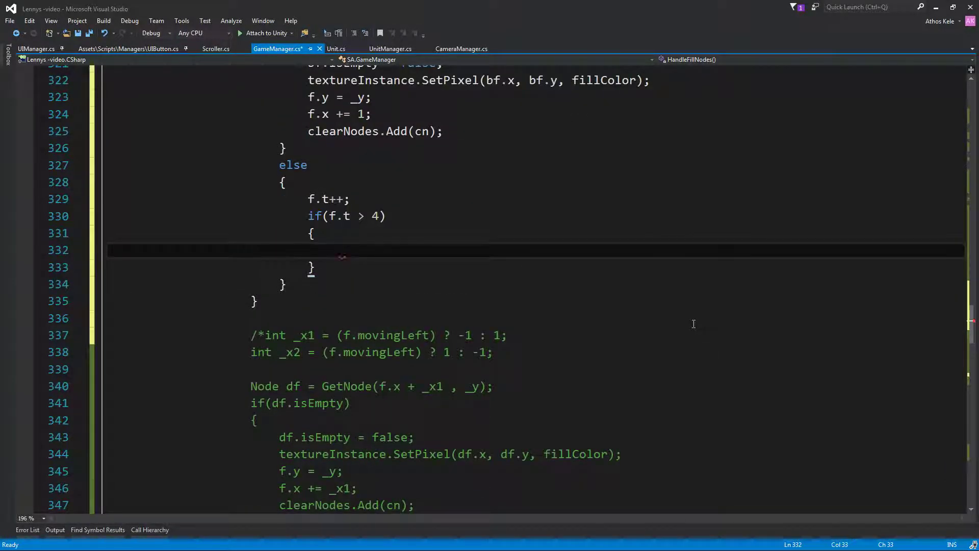
type("fi")
key("Down")
key("Down")
key("Down")
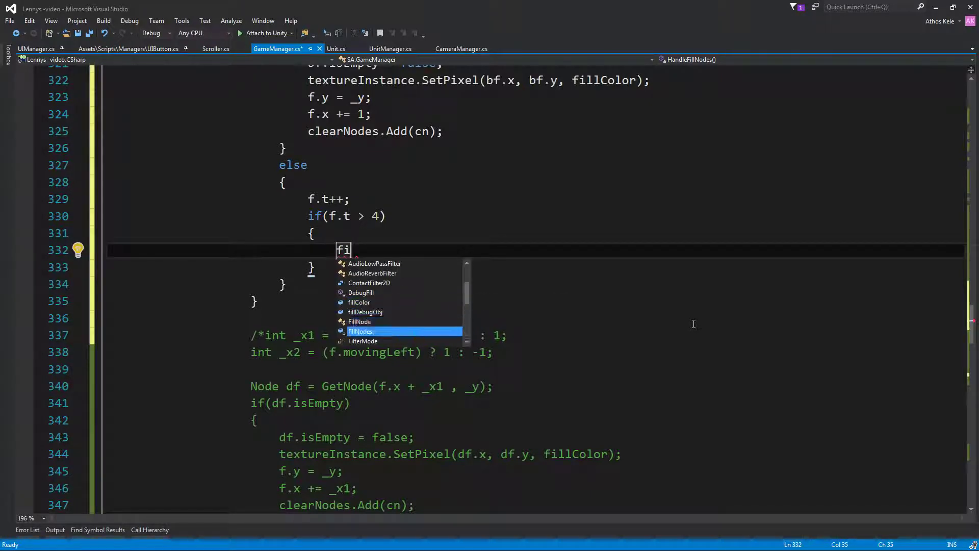
type("llNodes.rem")
key("Tab")
type("(")
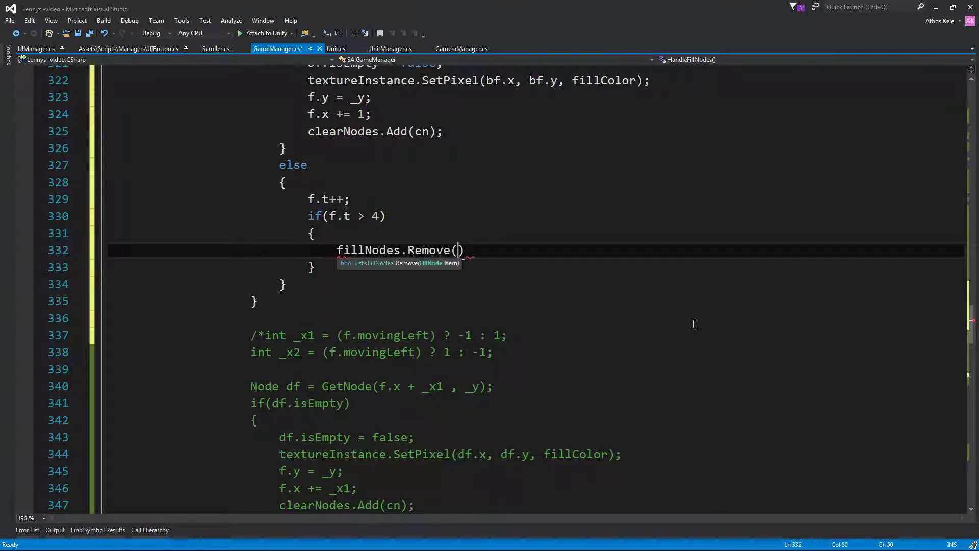
type("f);")
key("ctrl+s")
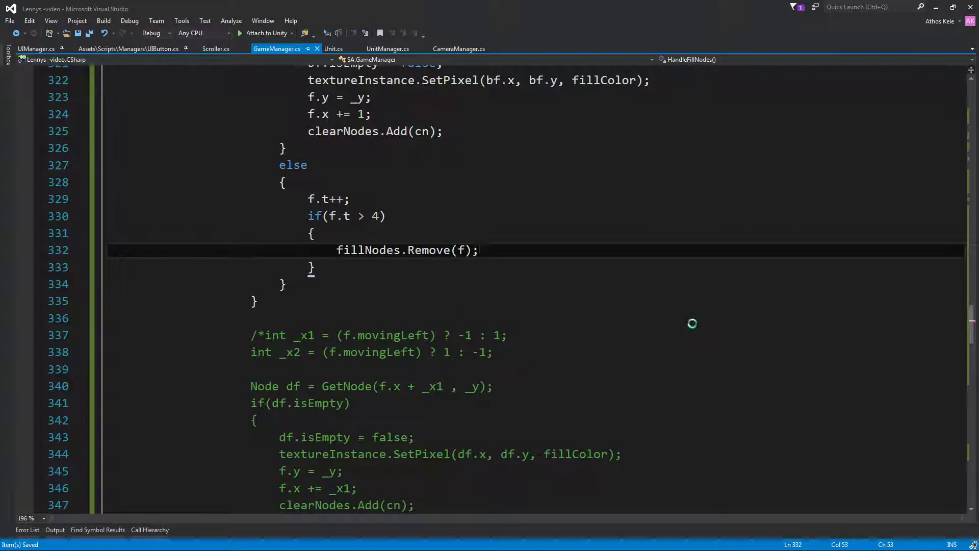
left_click(694, 324)
scroll(694, 323, "up", 1)
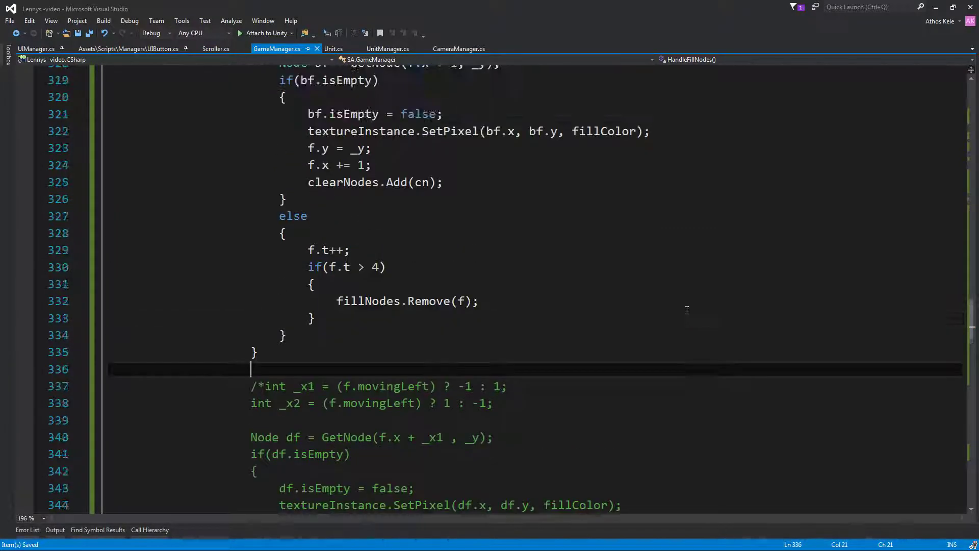
scroll(686, 313, "up", 2)
left_click(684, 303)
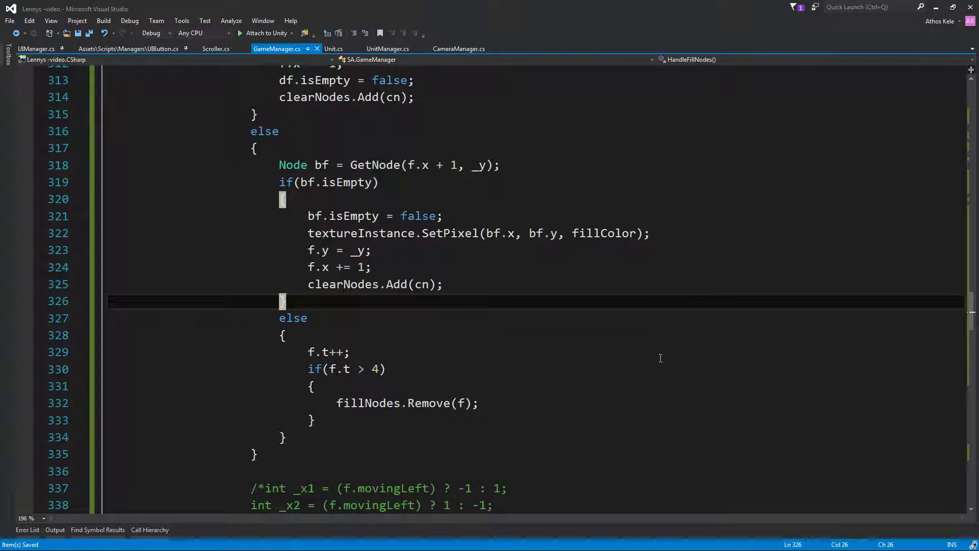
scroll(660, 327, "down", 2)
left_click(659, 370)
scroll(661, 363, "down", 5)
scroll(661, 359, "up", 1)
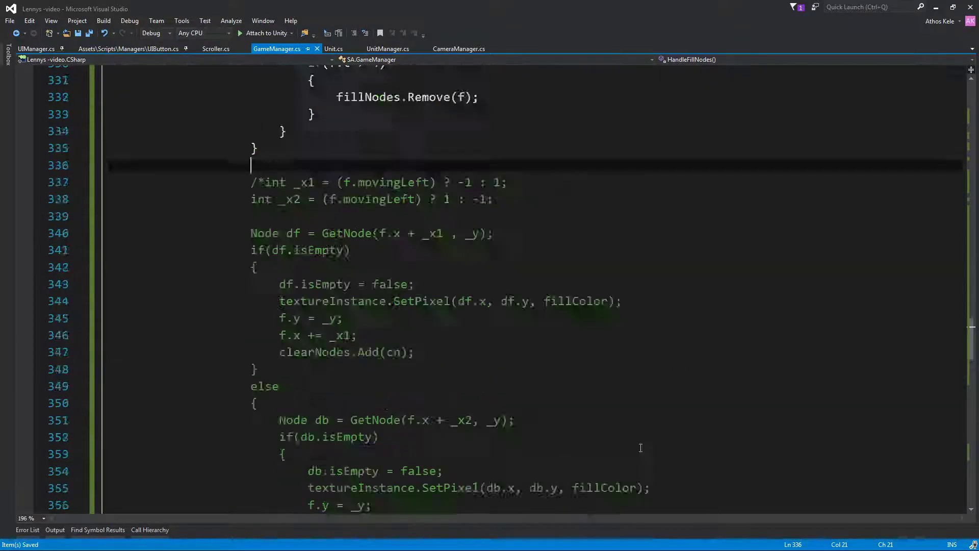
scroll(641, 449, "up", 8)
scroll(641, 448, "up", 4)
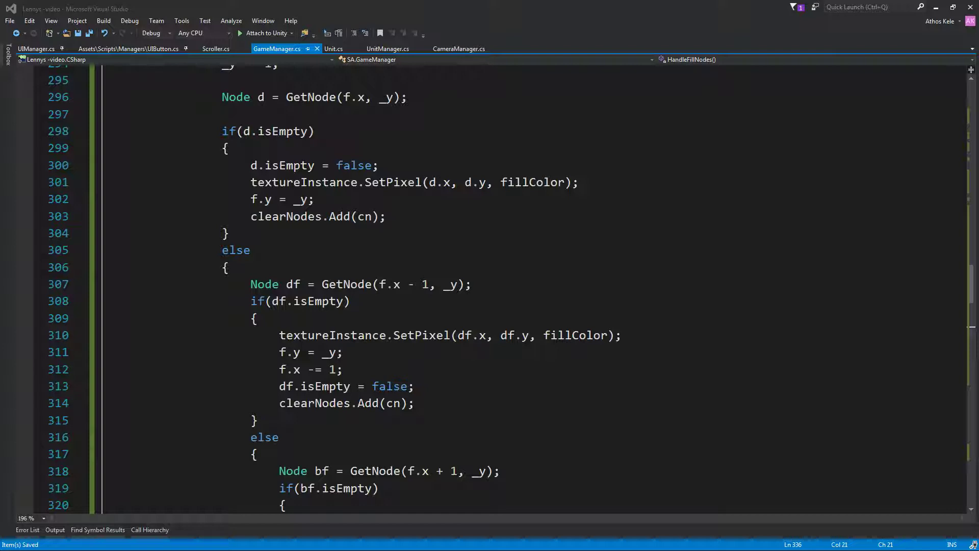
left_click(464, 335)
scroll(525, 367, "up", 6)
scroll(443, 382, "up", 8)
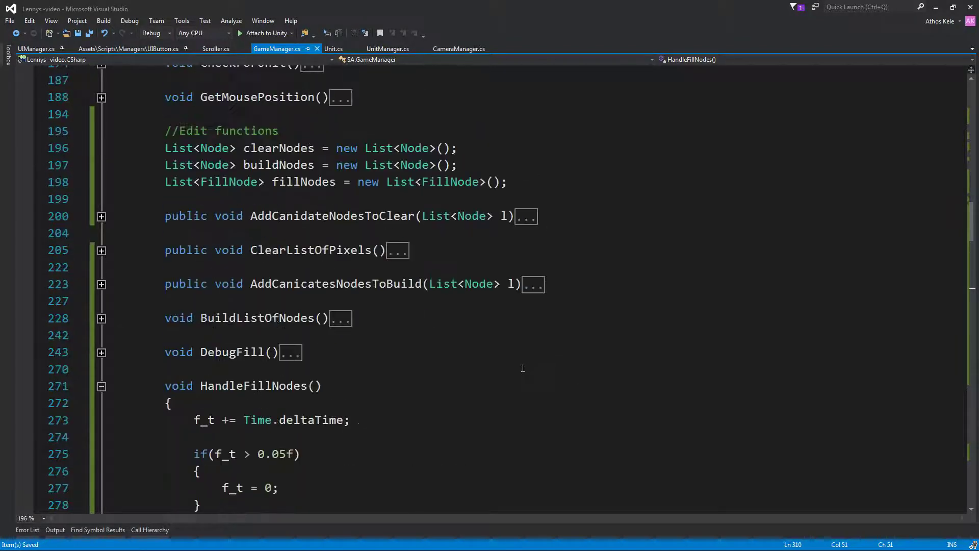
scroll(369, 398, "up", 4)
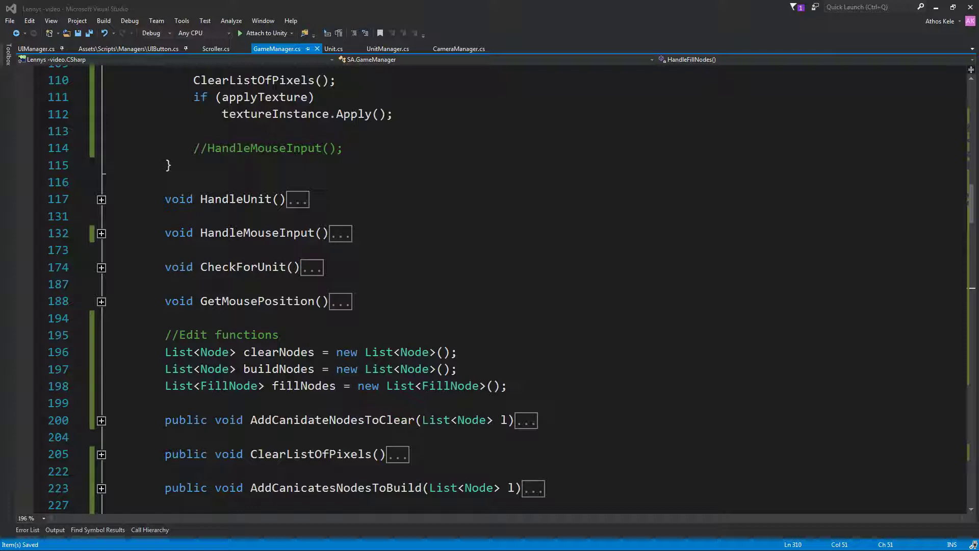
Remove the BuildListOfNodes(); line from its spot in GameManager.cs Update().
left_click(319, 352)
scroll(320, 352, "up", 4)
scroll(494, 349, "up", 2)
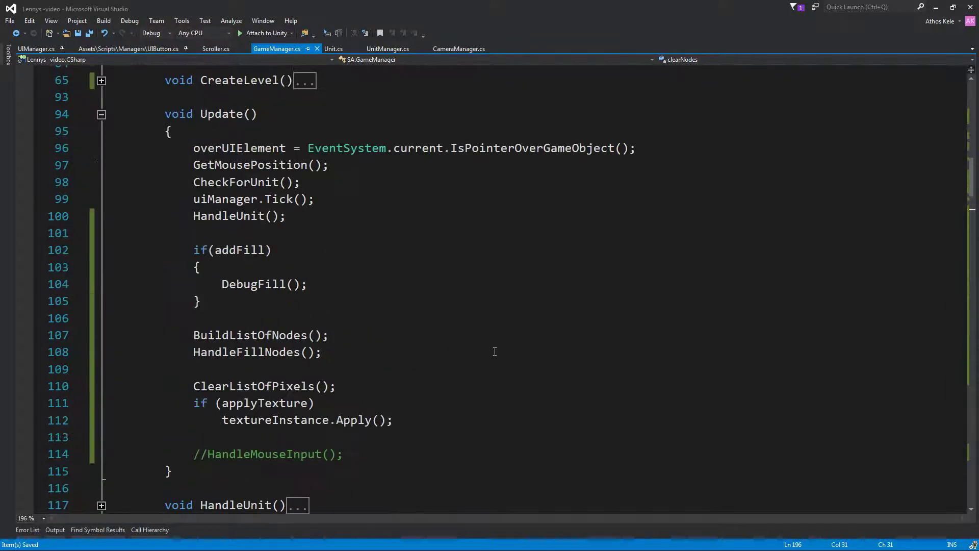
left_click(494, 352)
key("alt+Tab")
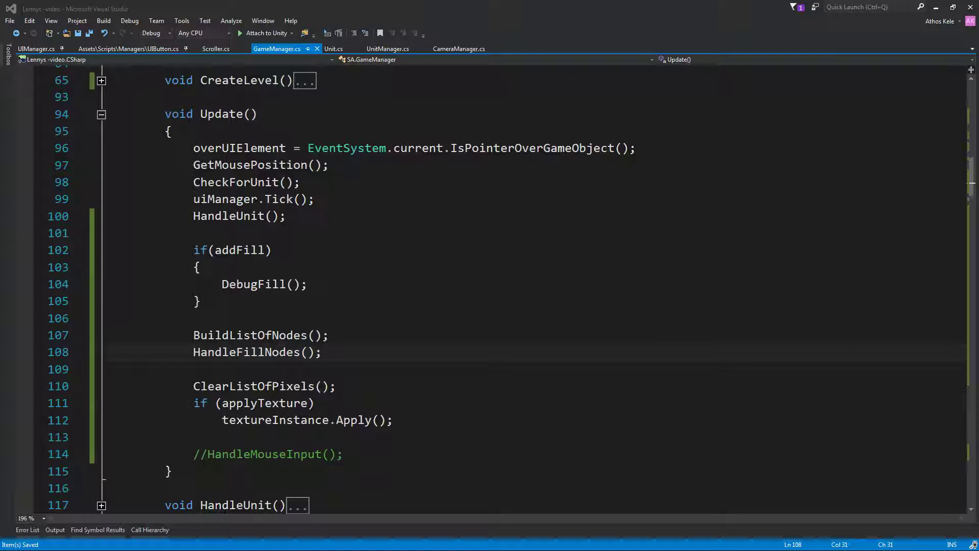
left_click(344, 454)
left_click_drag(193, 335, 354, 328)
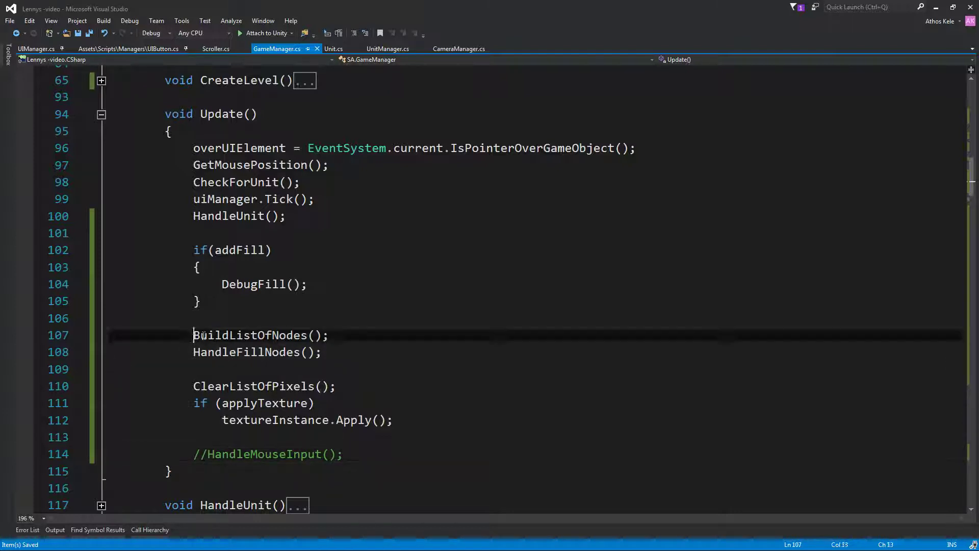
left_click(345, 335)
key("shift+Home")
key("ctrl+c")
key("Delete")
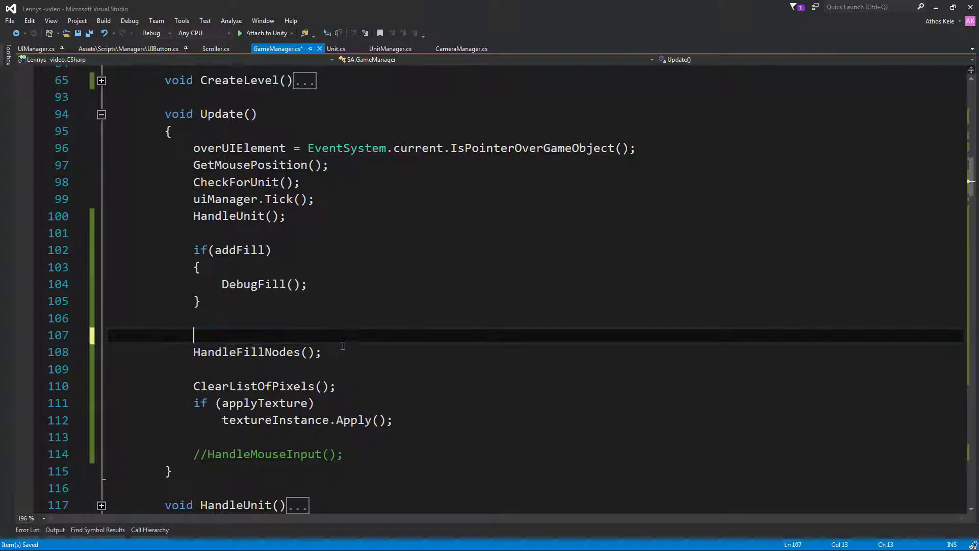
Paste BuildListOfNodes(); on a new line below HandleFillNodes();.
left_click(384, 366)
key("Return")
key("ctrl+v")
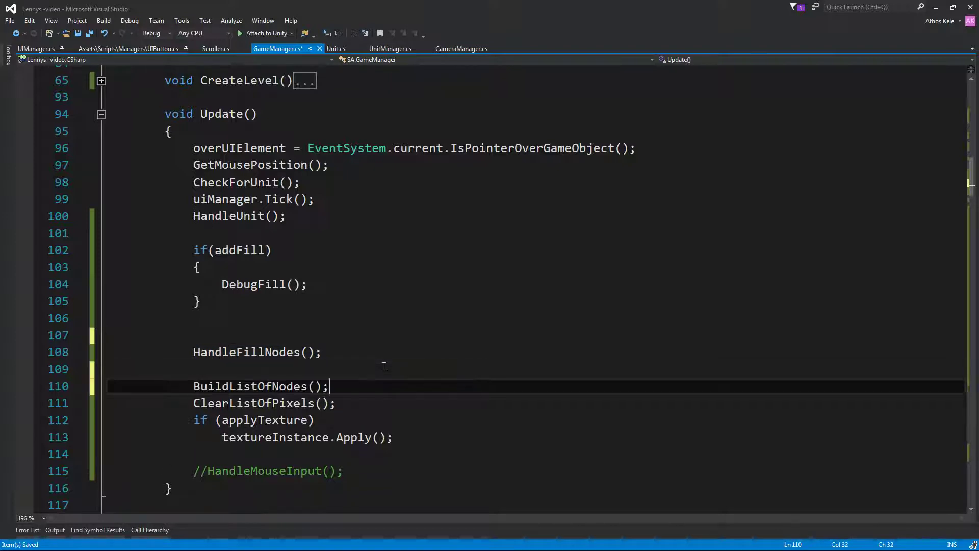
key("Down")
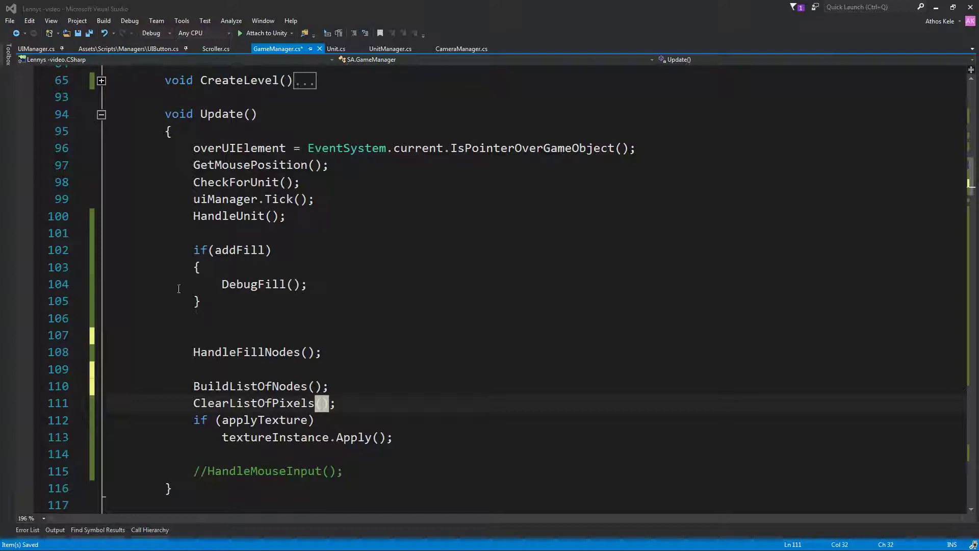
Move ClearListOfPixels(); onto its own line directly under HandleFillNodes();.
left_click_drag(194, 403, 346, 403)
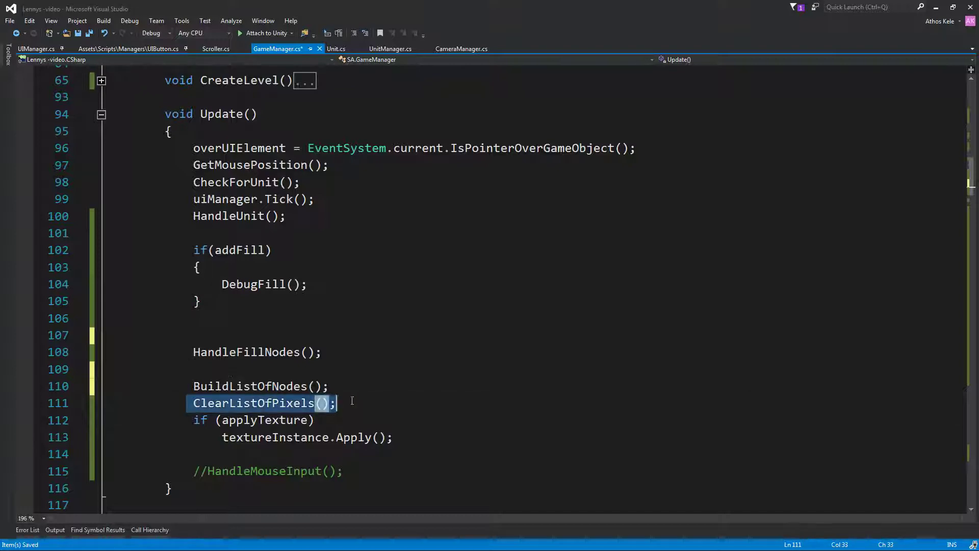
key("ctrl+x")
left_click(300, 352)
key("ctrl+v")
key("ctrl+z")
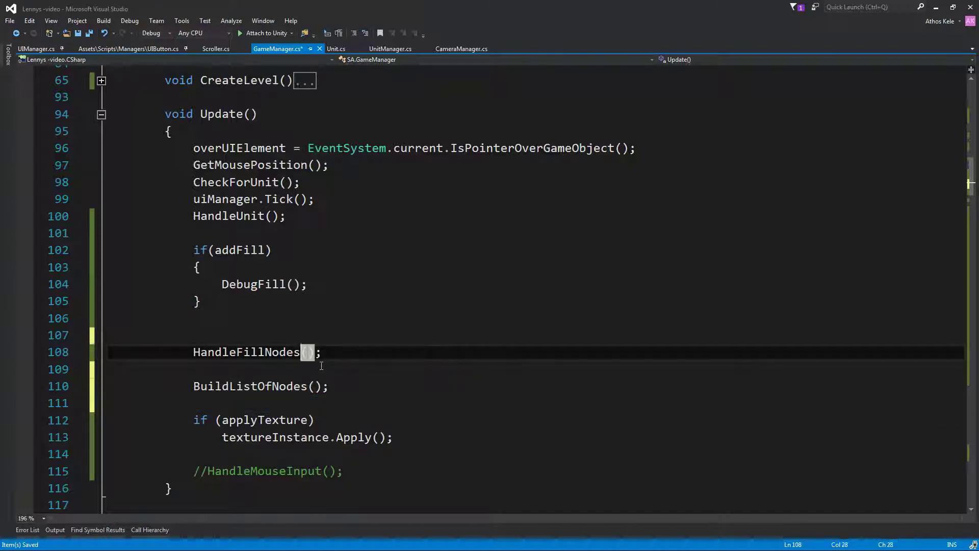
key("End")
key("Return")
key("ctrl+v")
key("Return")
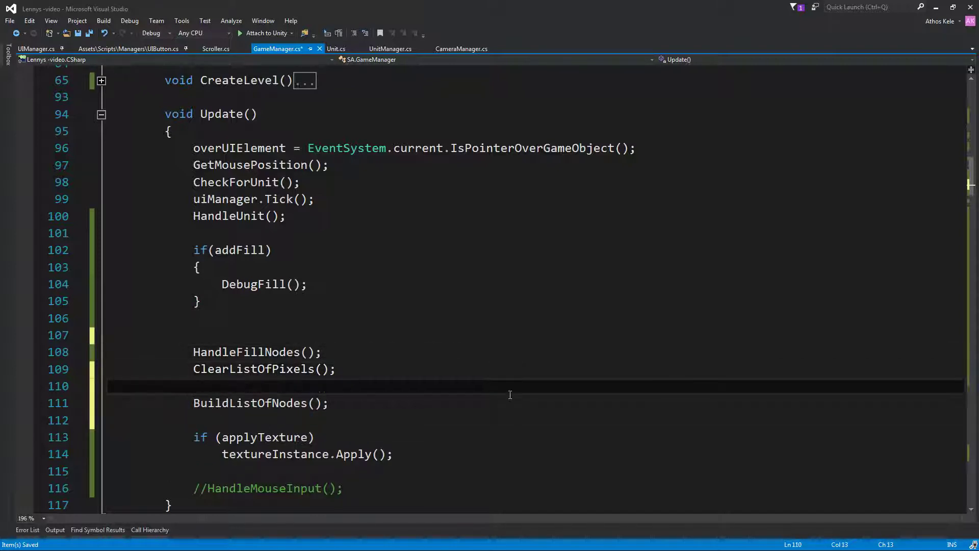
Delete the extra blank line left in Update() after the reorder.
key("Down")
key("Down")
key("Down")
key("Up")
key("Up")
key("shift+Down")
key("shift+Down")
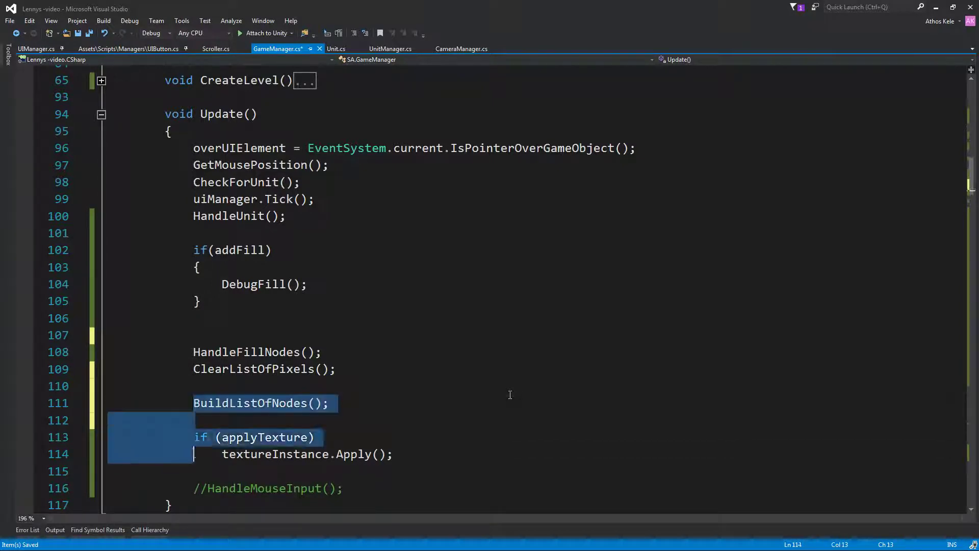
key("shift+Down")
key("shift+Down")
key("shift+Down")
key("shift+Up")
key("Left")
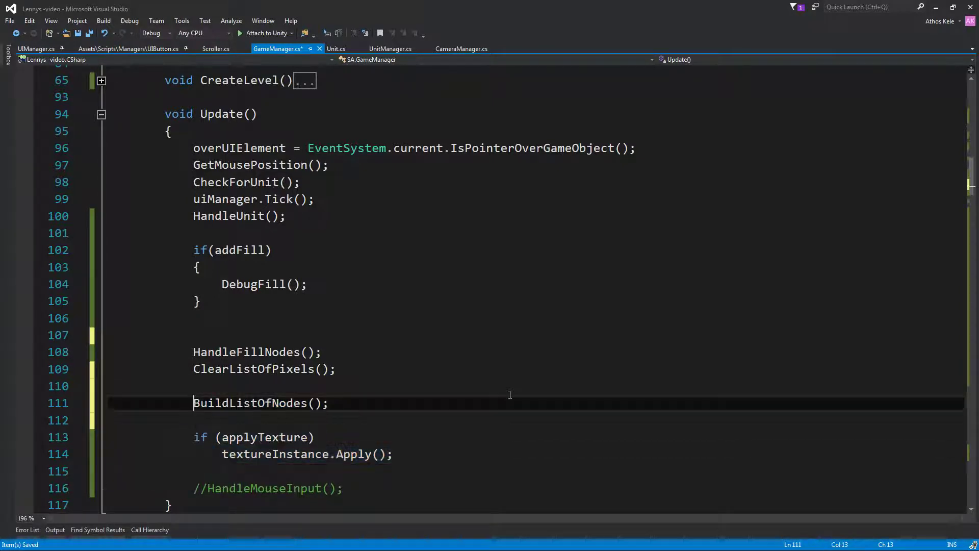
key("Down")
key("Down")
key("Down")
key("Down")
key("shift+Up")
key("shift+Up")
key("shift+Down")
key("shift+Up")
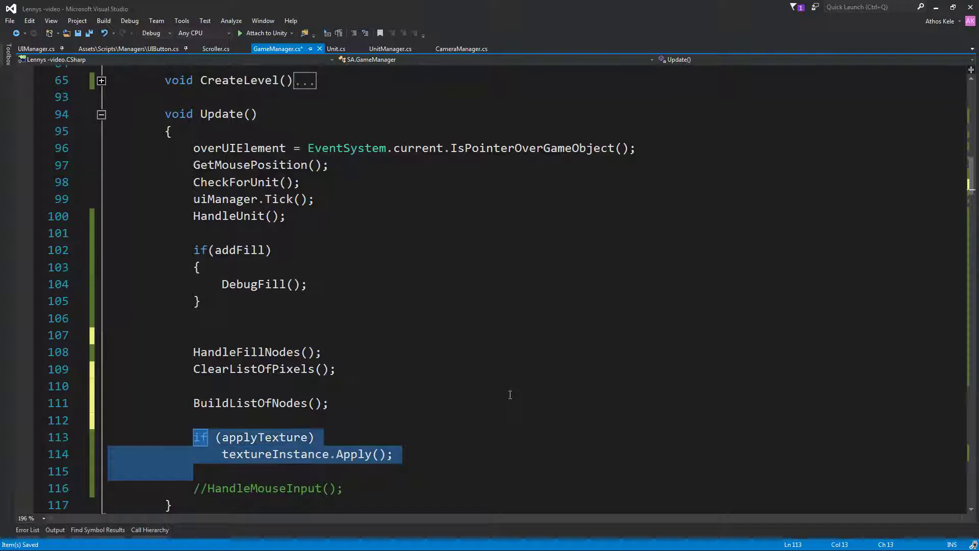
key("Up")
key("Up")
key("Up")
key("Up")
key("Up")
key("Up")
key("Home")
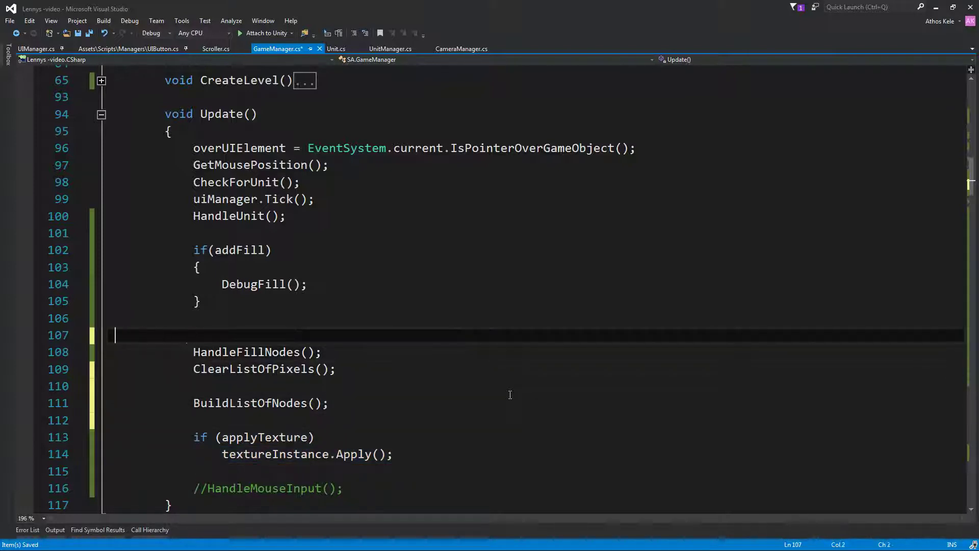
key("BackSpace")
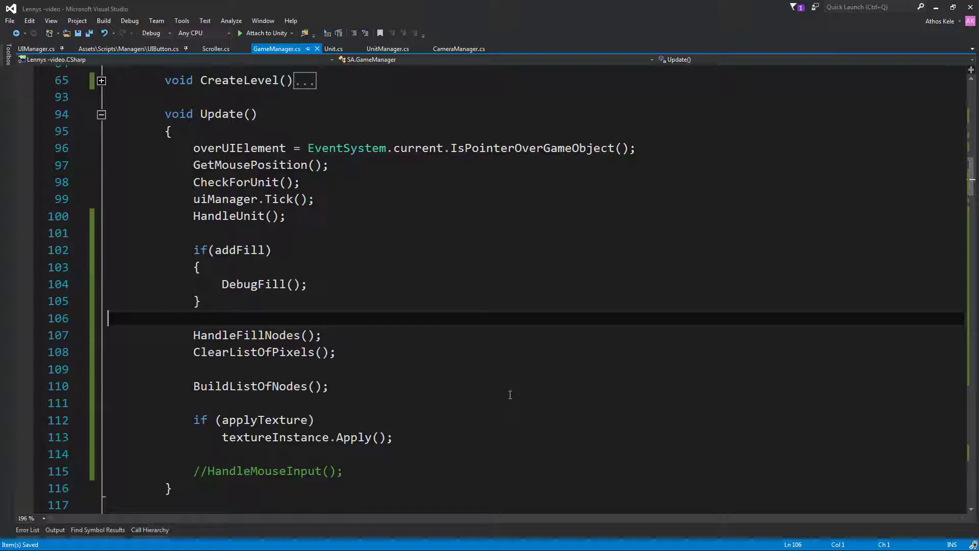
Check the reordered calls after BuildListOfNodes and minimize Visual Studio to return to Unity.
key("Down")
key("Down")
key("End")
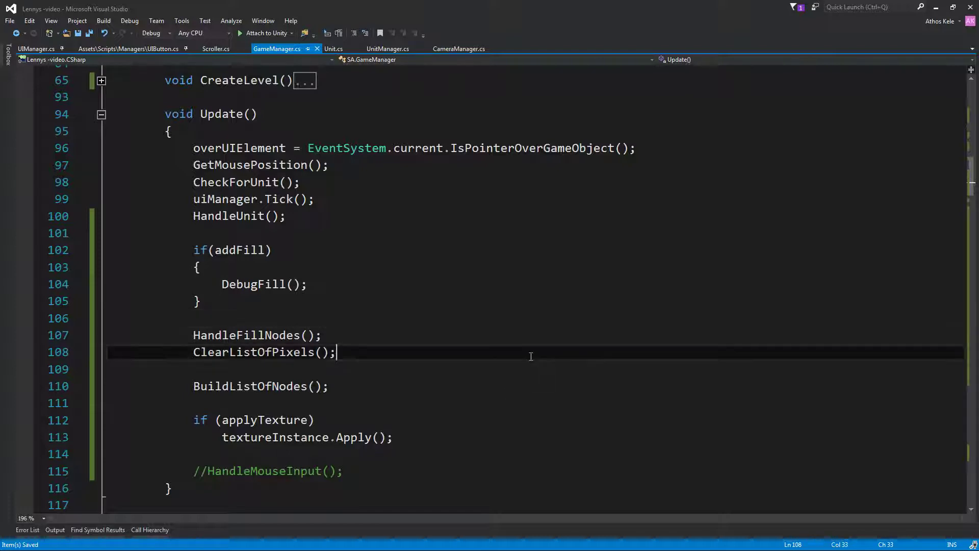
left_click(563, 389)
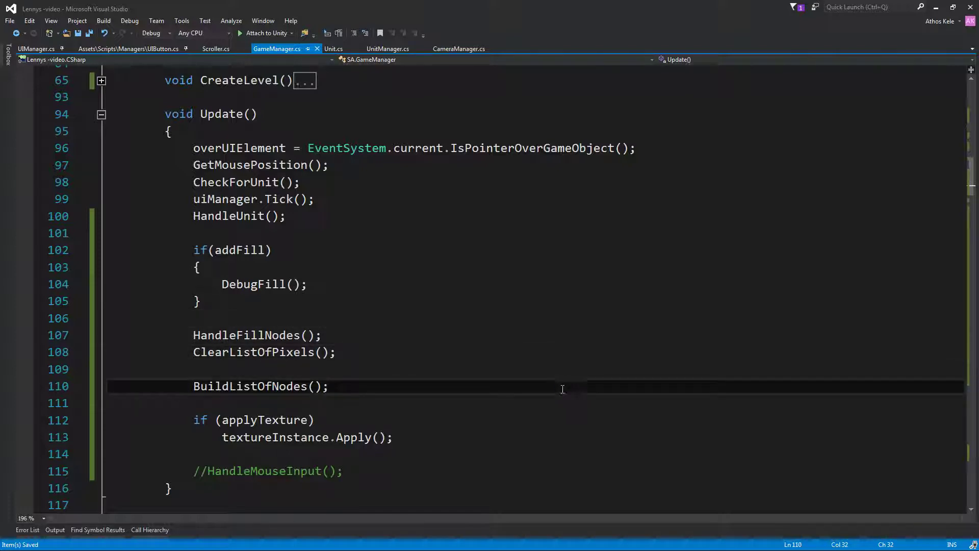
left_click(936, 7)
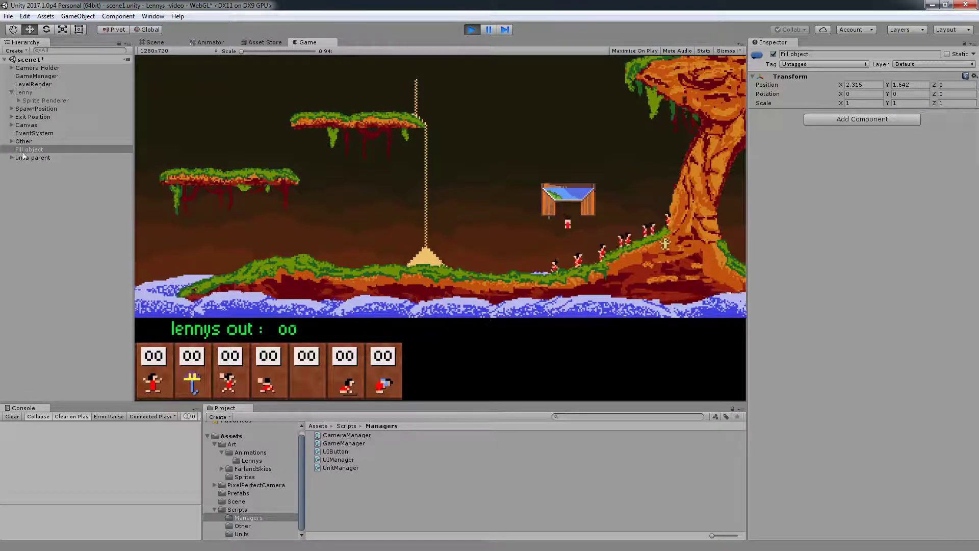
Select GameManager in the Hierarchy to show its components in the Inspector.
left_click(36, 76)
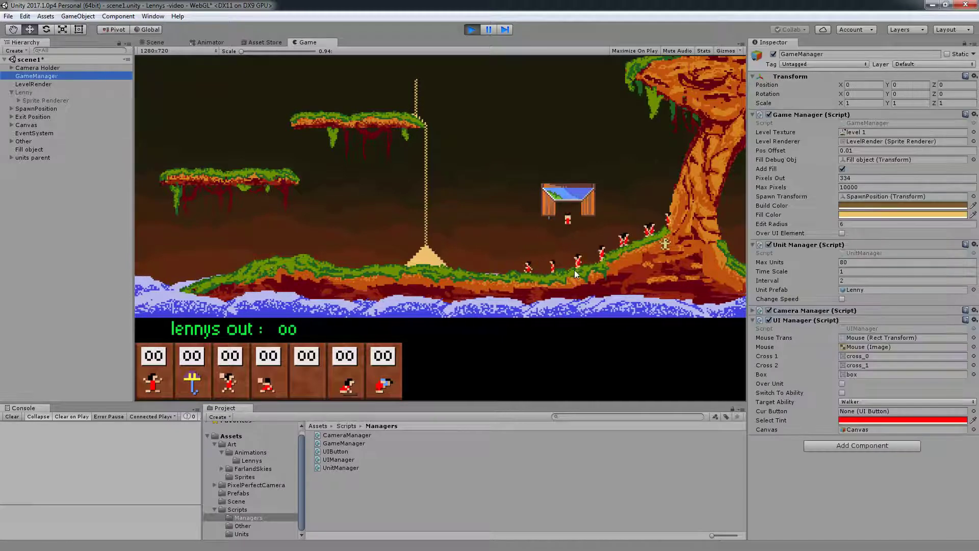
Open the Profiler from the Window menu and inspect two adjacent CPU frames.
left_click(152, 16)
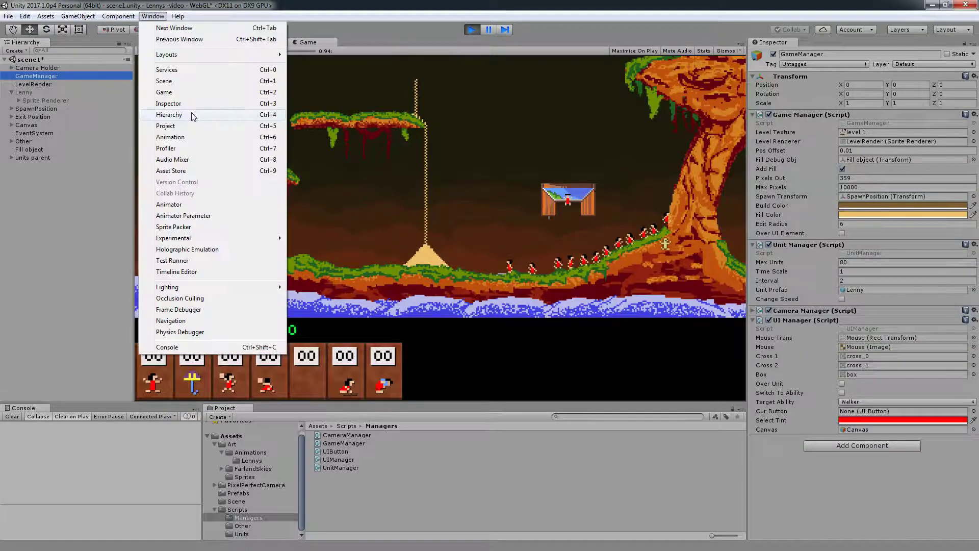
left_click(167, 148)
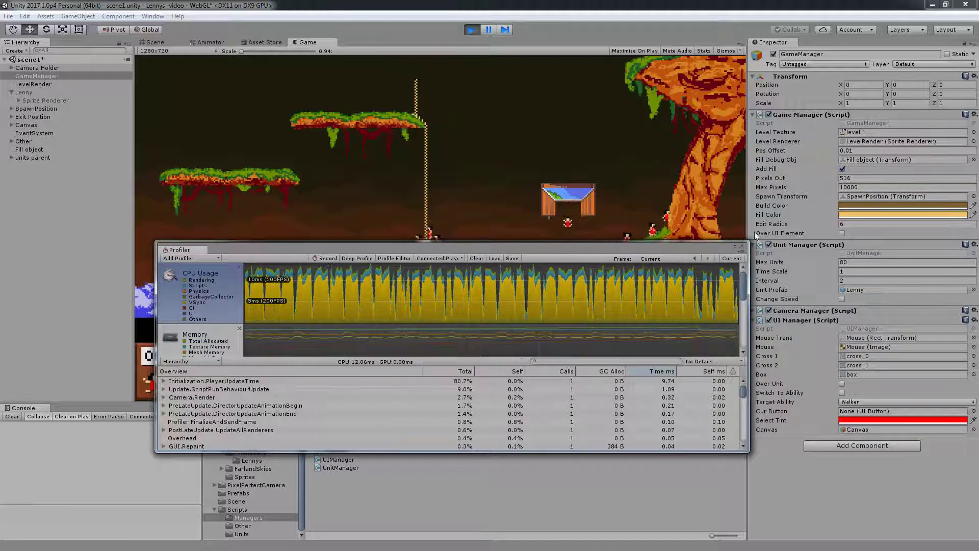
left_click(352, 278)
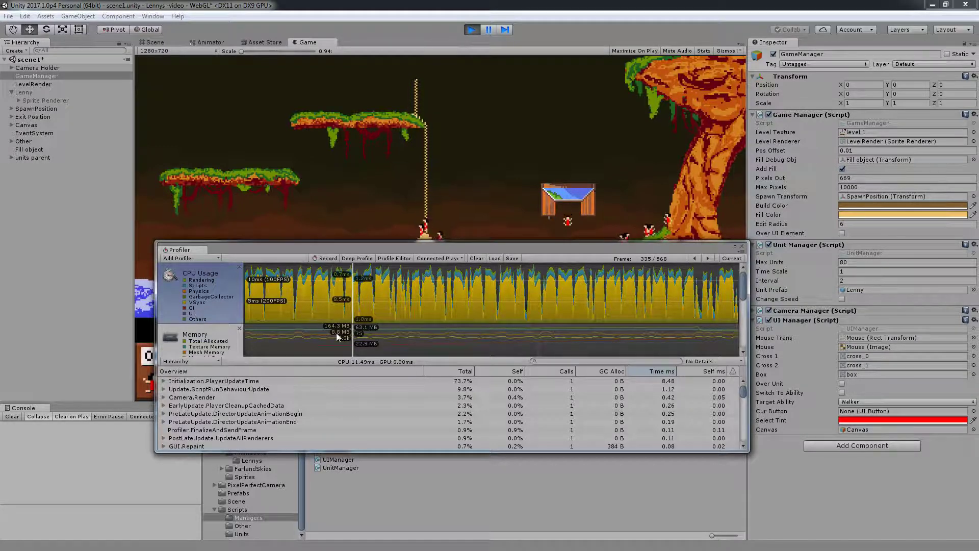
left_click(351, 307)
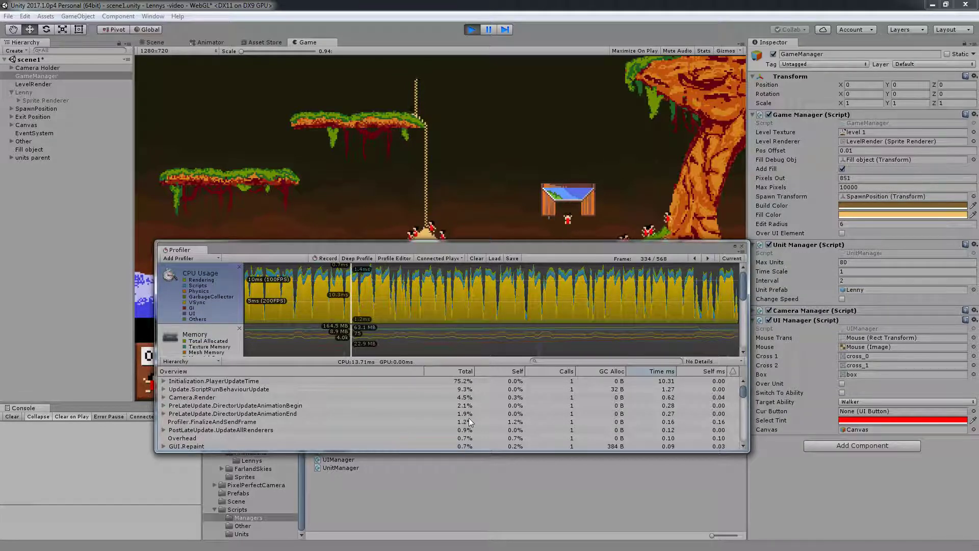
Expand PlayerUpdateTime and ScriptRunBehaviourUpdate, select WaitForTargetFPS, and stop the game.
left_click(163, 381)
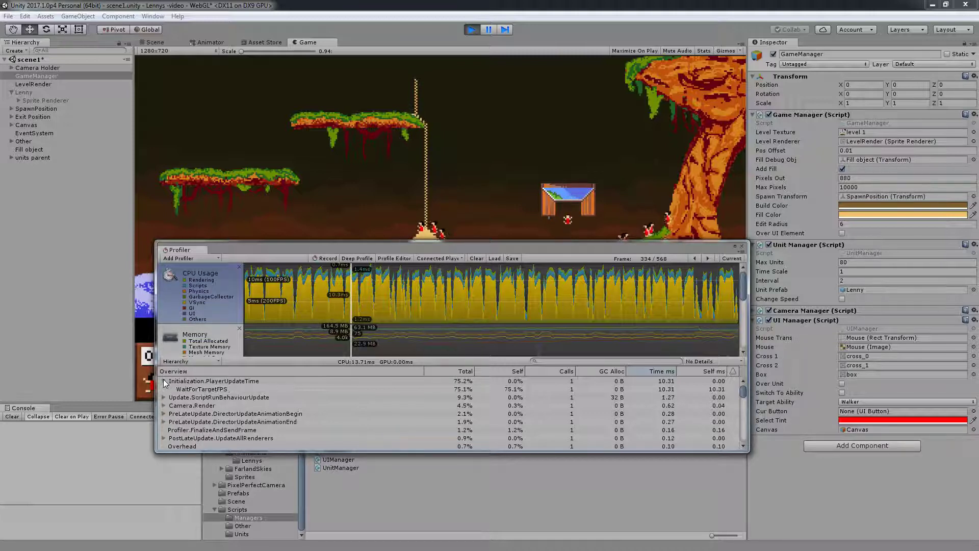
left_click(165, 397)
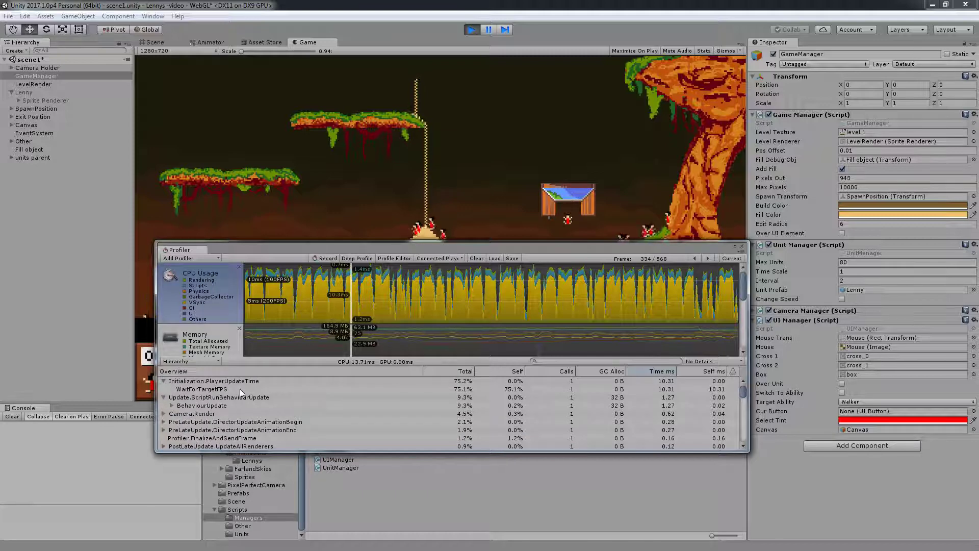
left_click(218, 391)
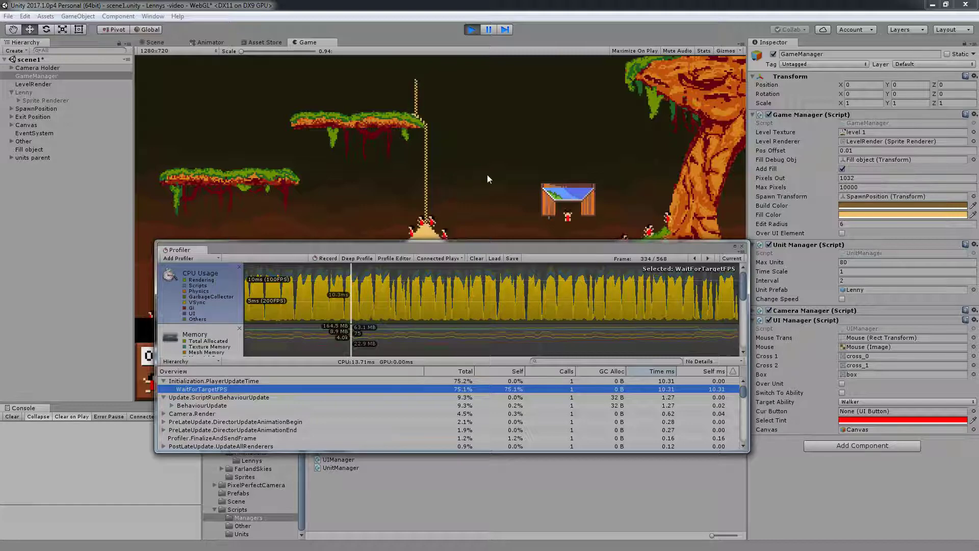
left_click(470, 31)
Set Quality settings' V Sync Count to Don't Sync, then briefly test-run the game.
left_click(9, 16)
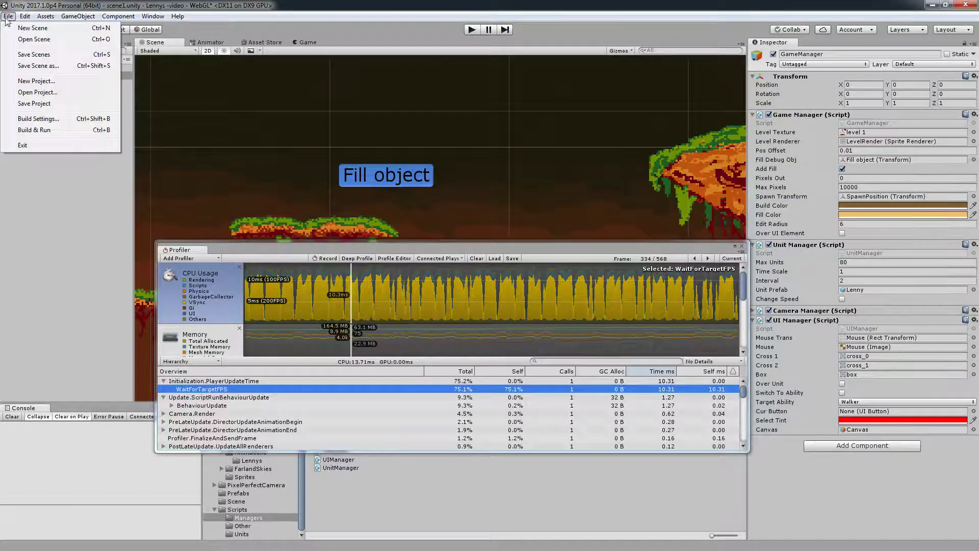
left_click(25, 17)
mouse_move(55, 274)
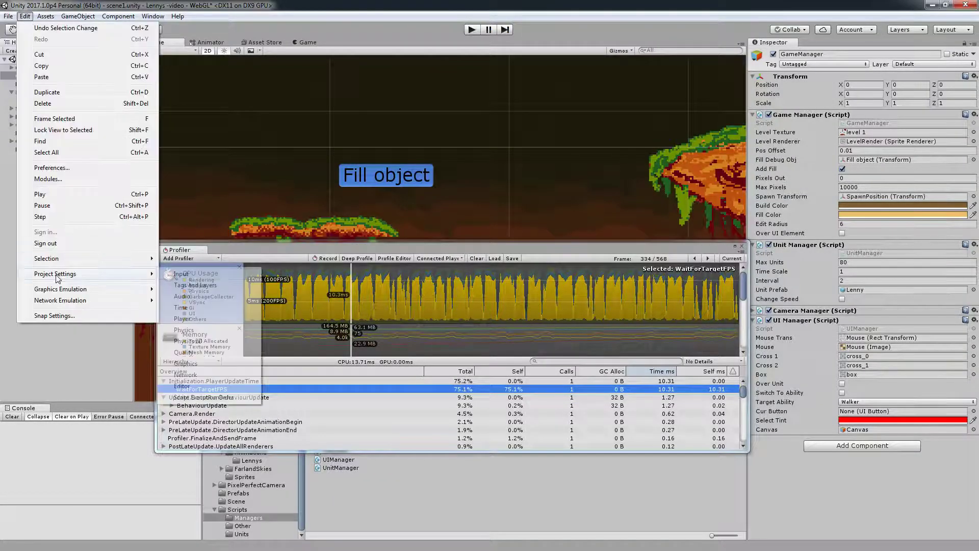
left_click(197, 353)
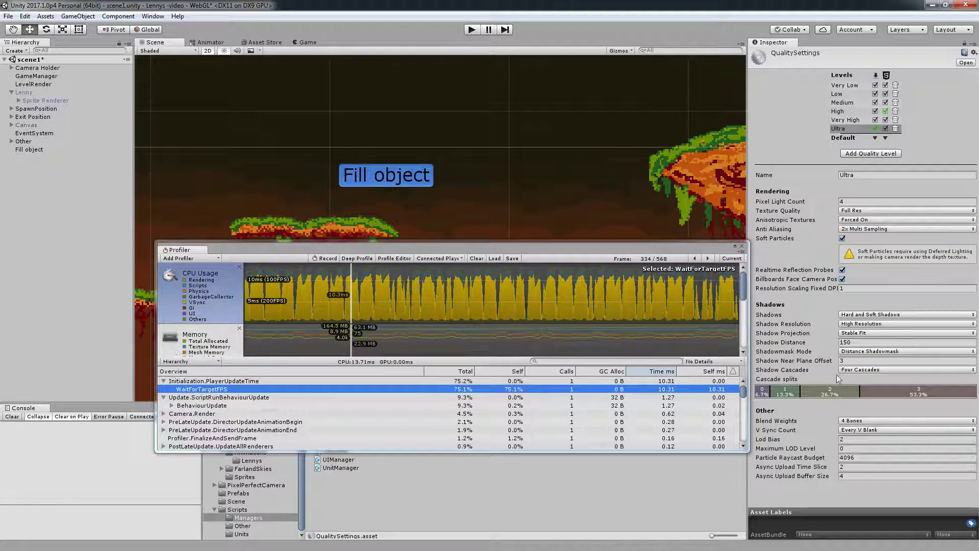
left_click(856, 431)
left_click(870, 440)
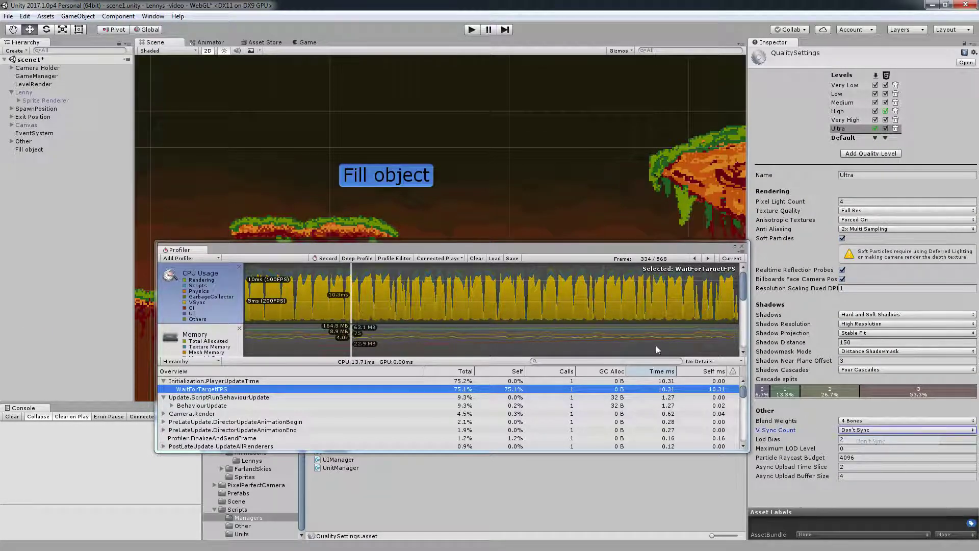
left_click(473, 31)
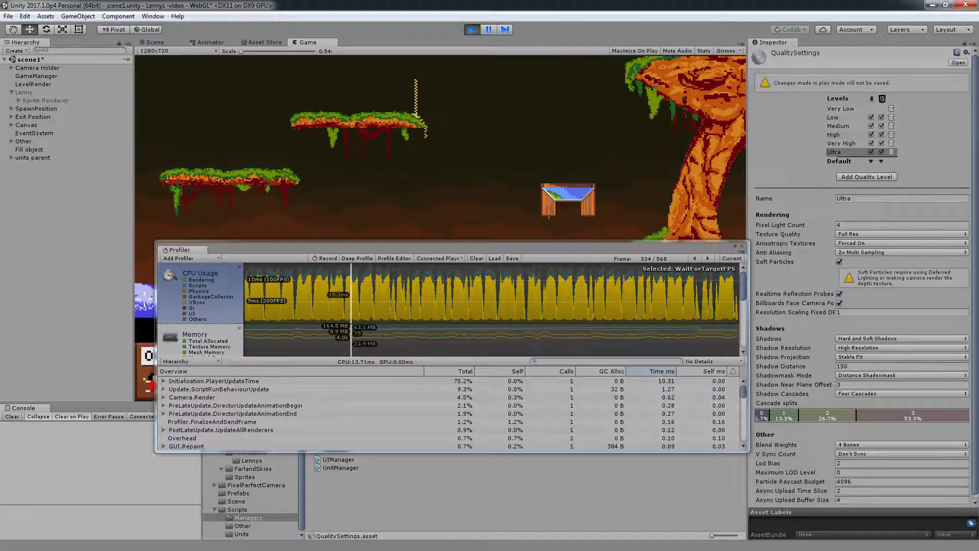
key("ctrl+p")
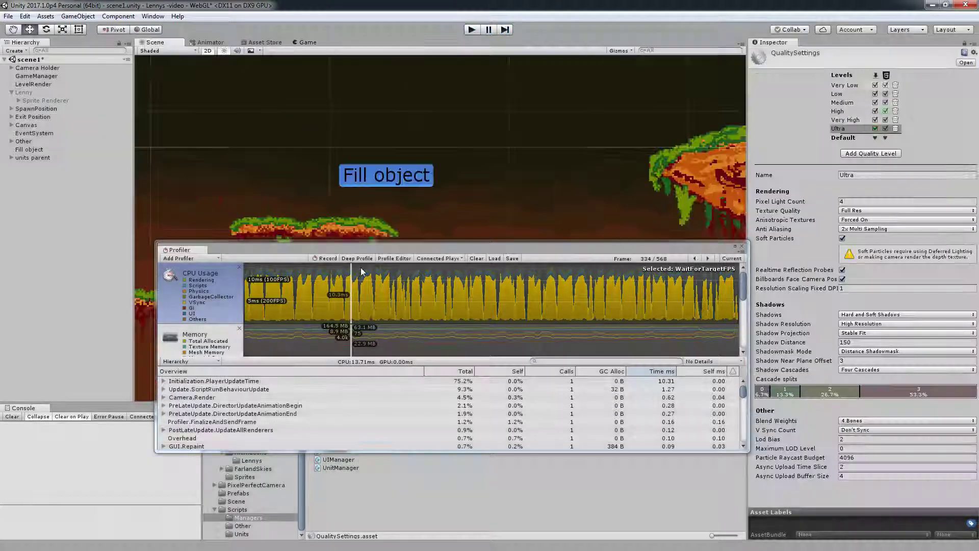
Profile one frame during a test run, stop, close the Profiler, and play again.
left_click(469, 31)
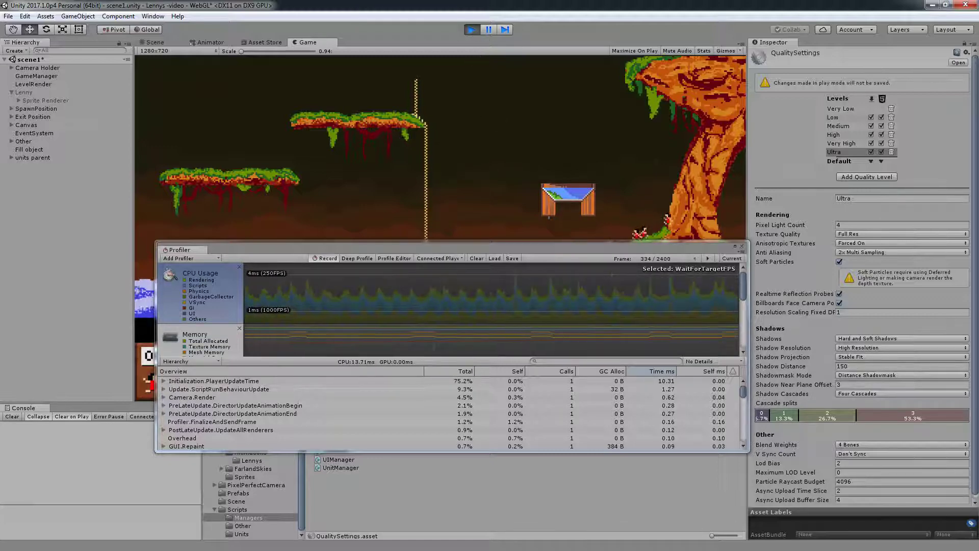
left_click(327, 269)
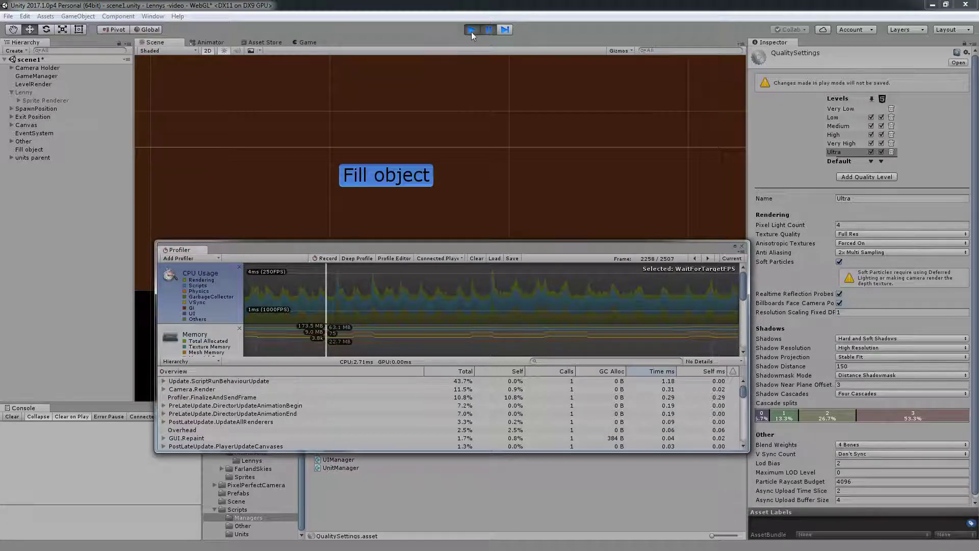
left_click(471, 32)
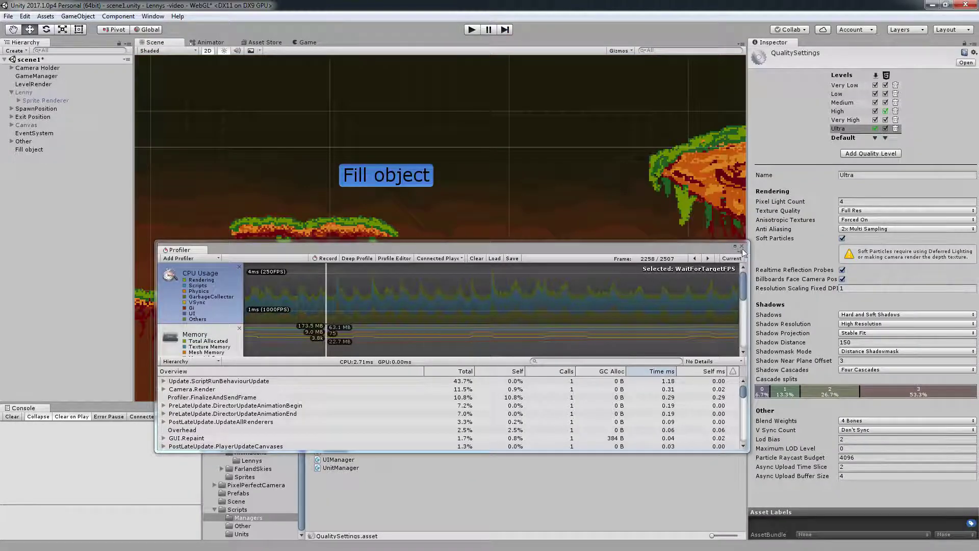
left_click(742, 246)
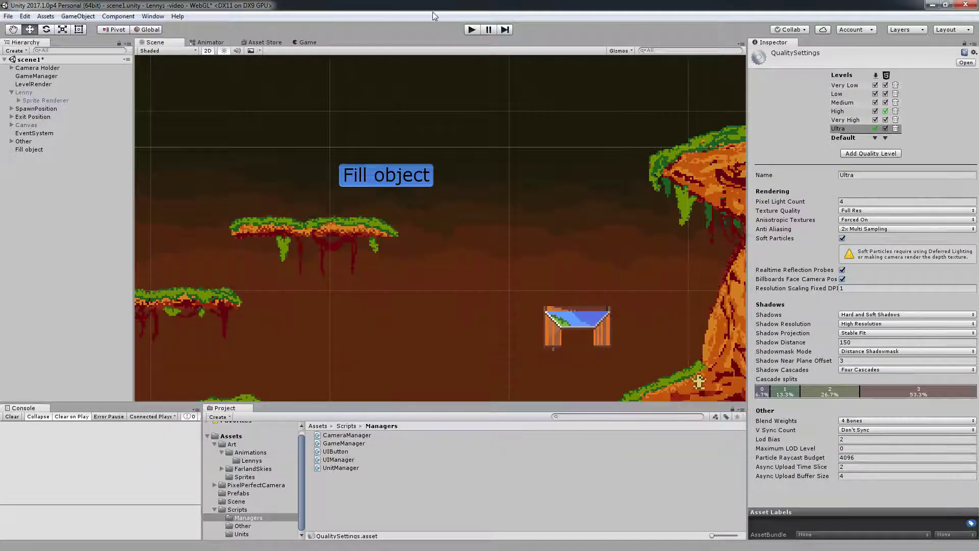
left_click(478, 30)
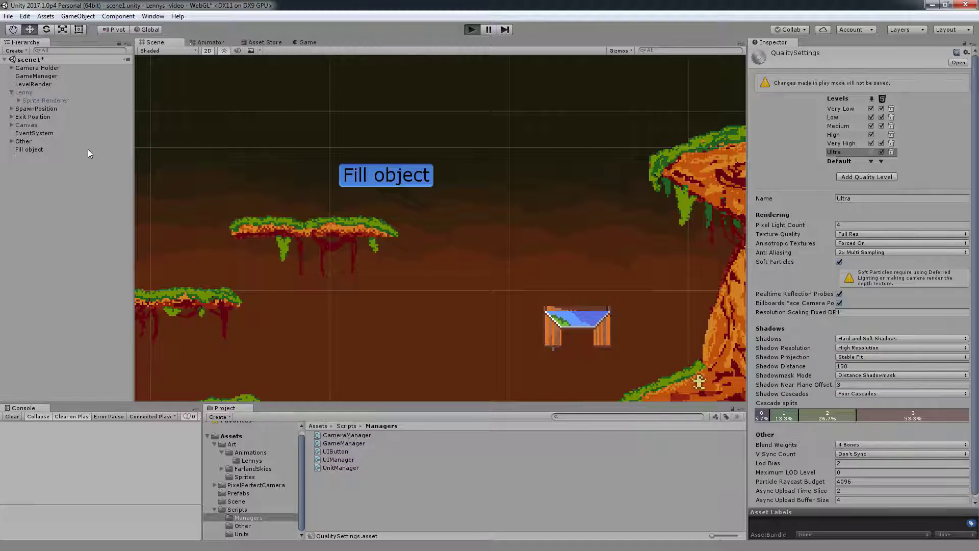
Scrub the Fill object's Position X between about 2.07 and 2.7 while playing, then stop.
left_click(32, 148)
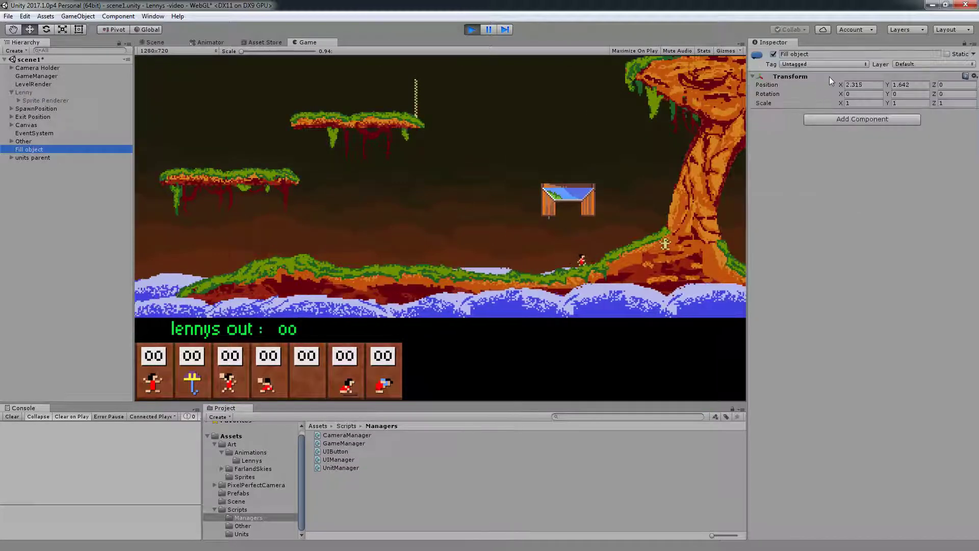
mouse_move(841, 85)
left_mouse_down()
mouse_move(818, 90)
mouse_move(864, 98)
left_mouse_up()
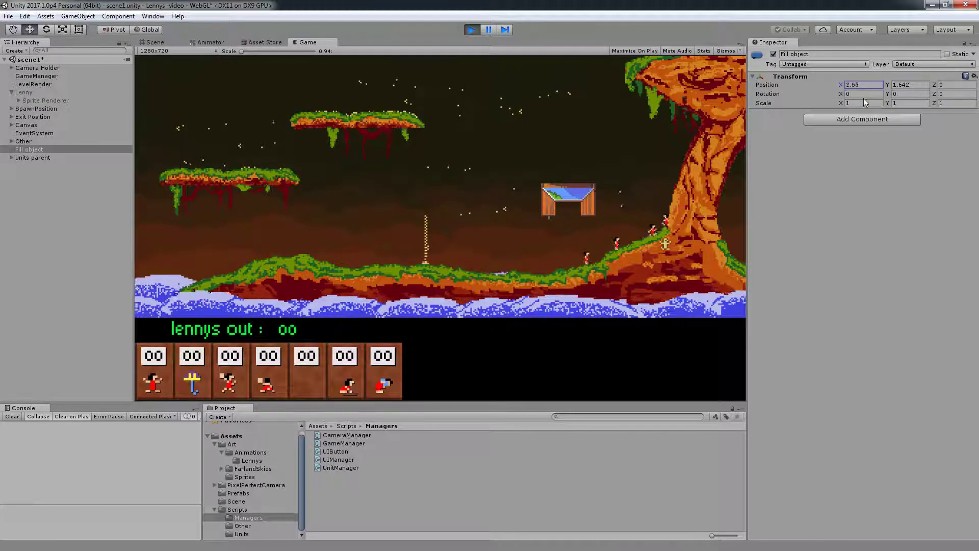
mouse_move(864, 98)
left_mouse_down()
mouse_move(835, 105)
mouse_move(866, 111)
left_mouse_up()
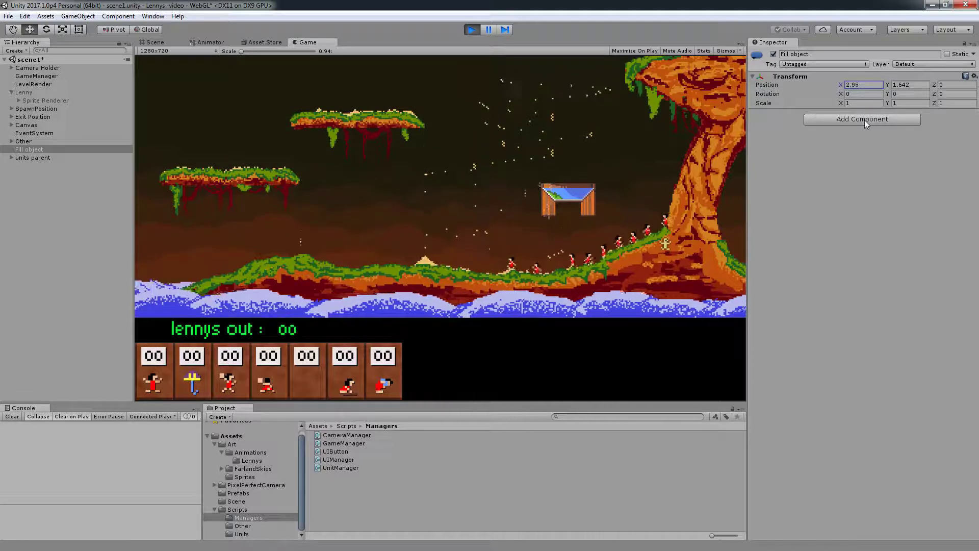
left_click_drag(870, 121, 859, 178)
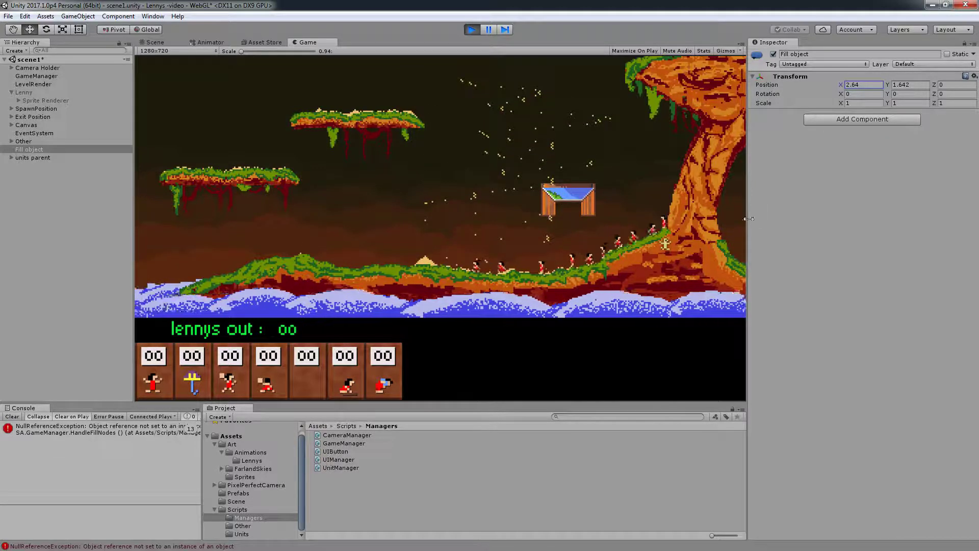
left_click_drag(837, 87, 847, 90)
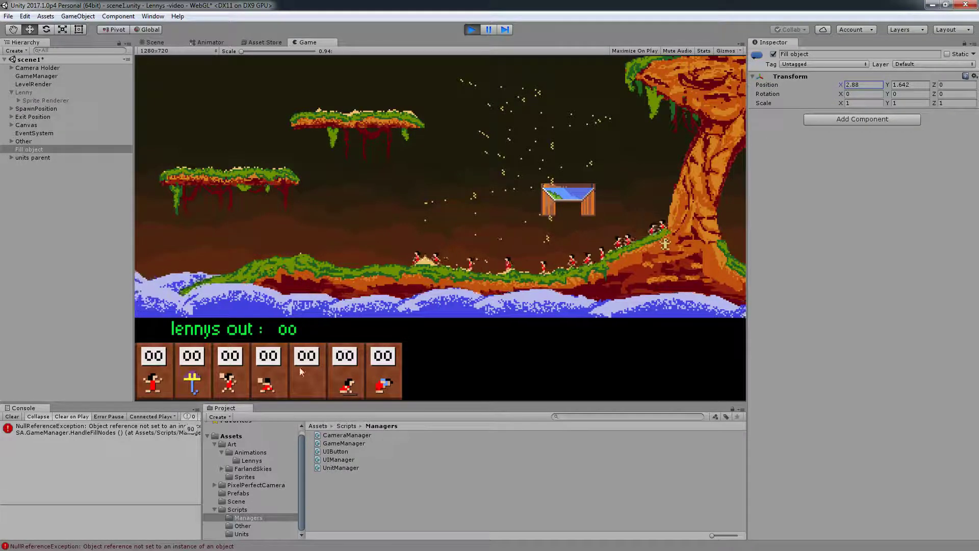
left_click(472, 29)
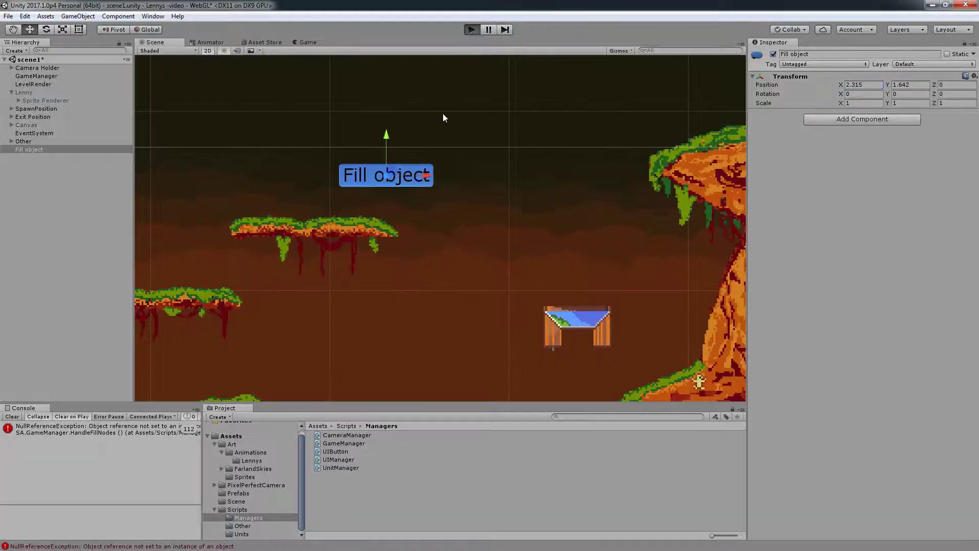
Start play, select GameManager in the Hierarchy, and pick the Stopper ability.
key("ctrl+p")
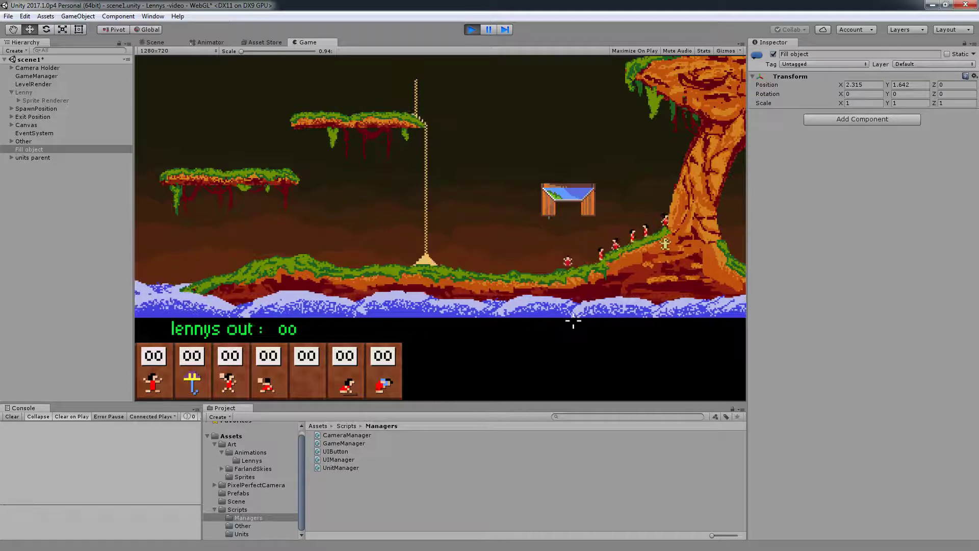
left_click(36, 76)
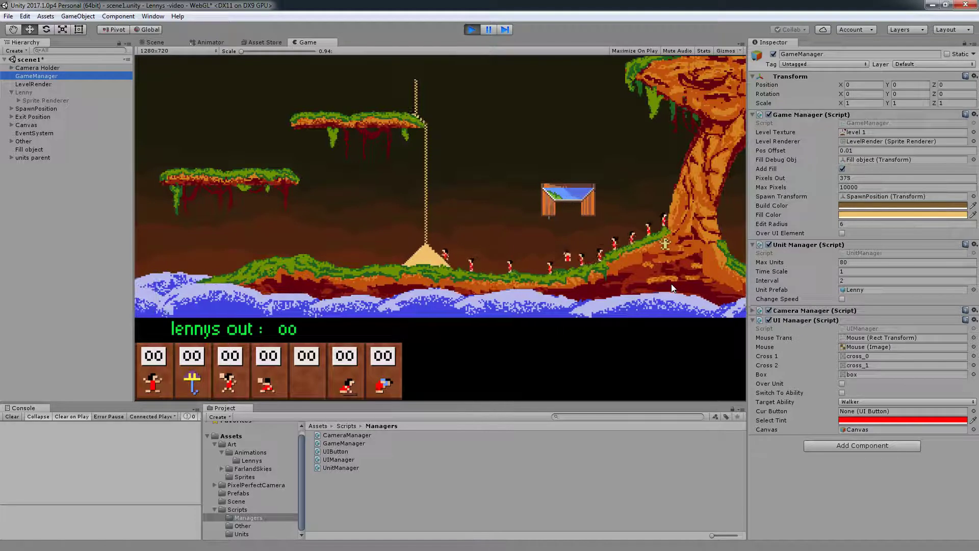
left_click(153, 375)
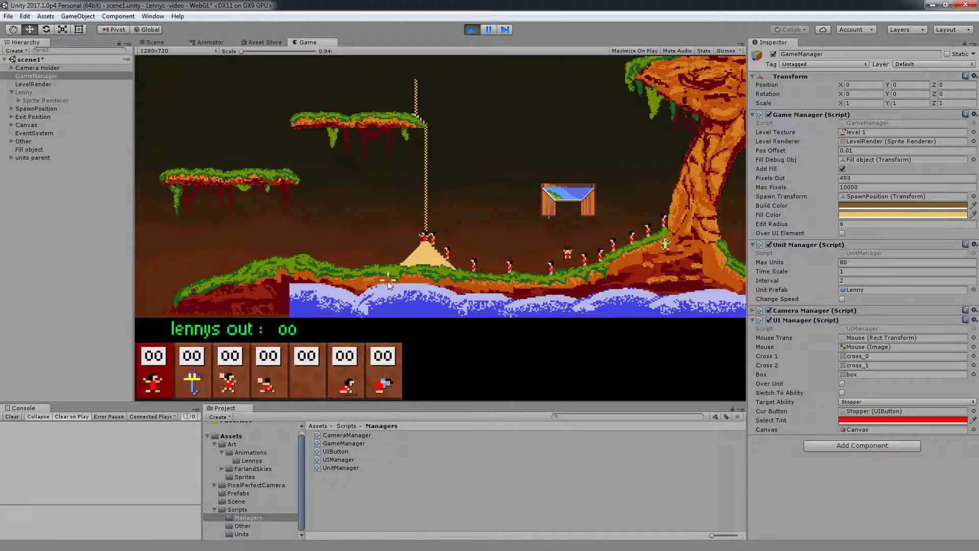
Restart the test run, choose Stopper, and select the Max Units field.
left_click(471, 30)
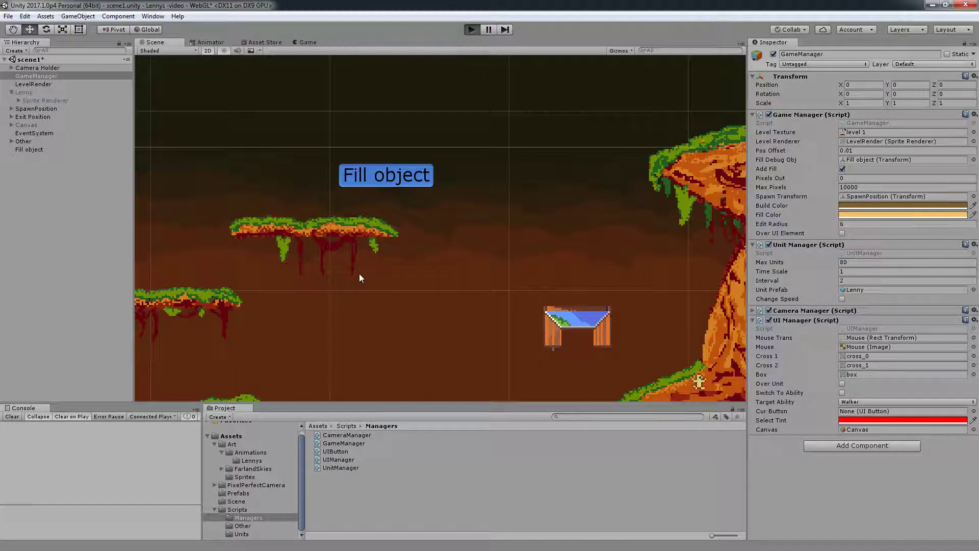
key("ctrl+p")
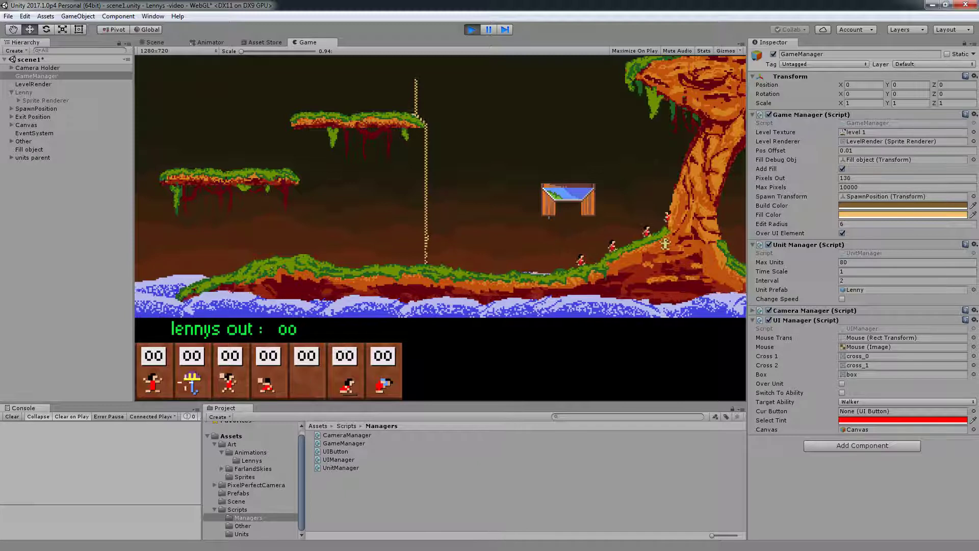
left_click(153, 378)
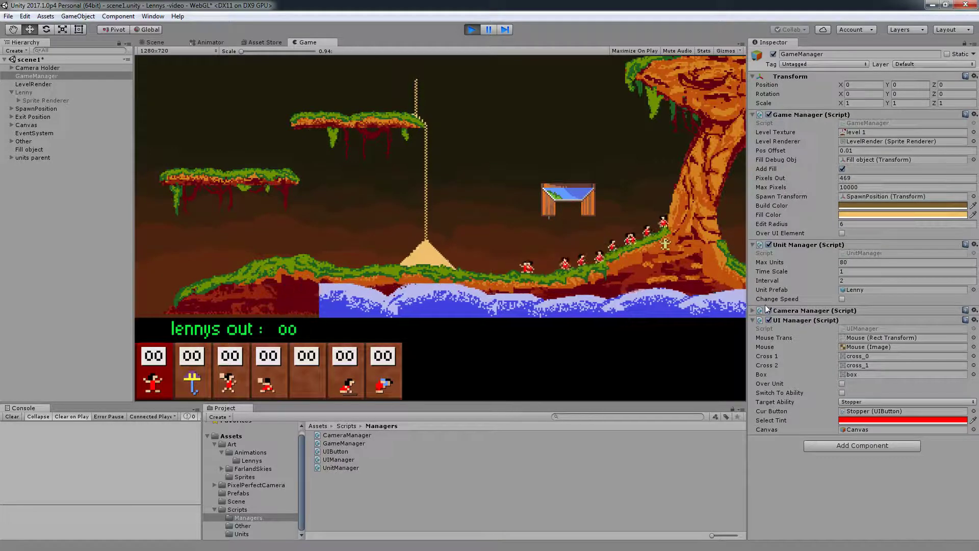
left_click(867, 262)
Enter 200 for Max Units, then try Dig Forward, Stopper, and Builder on the lennys.
type("200")
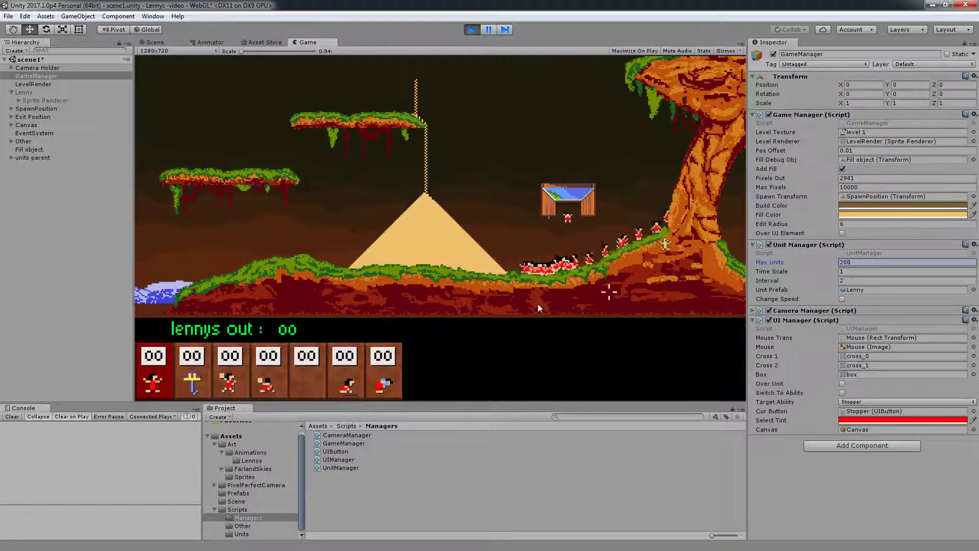
left_click(229, 380)
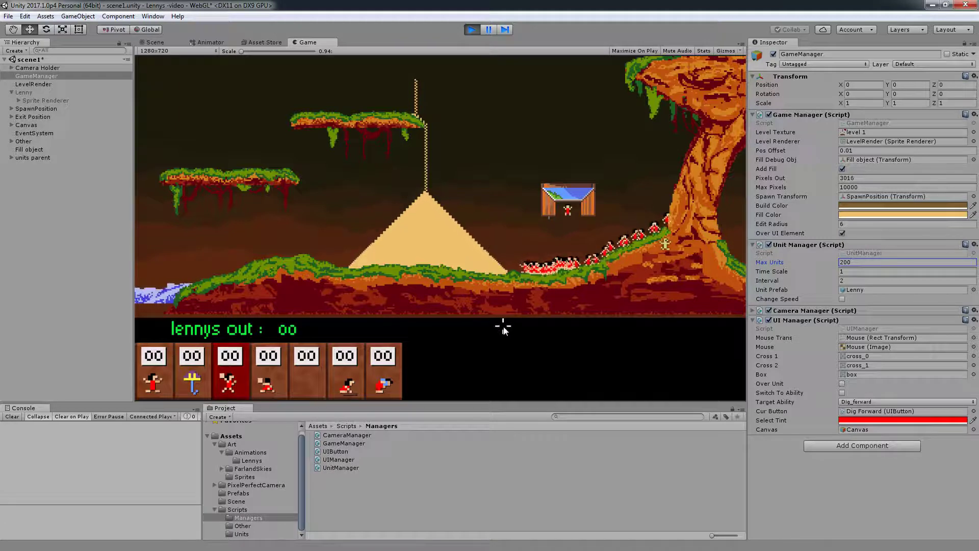
left_click(171, 382)
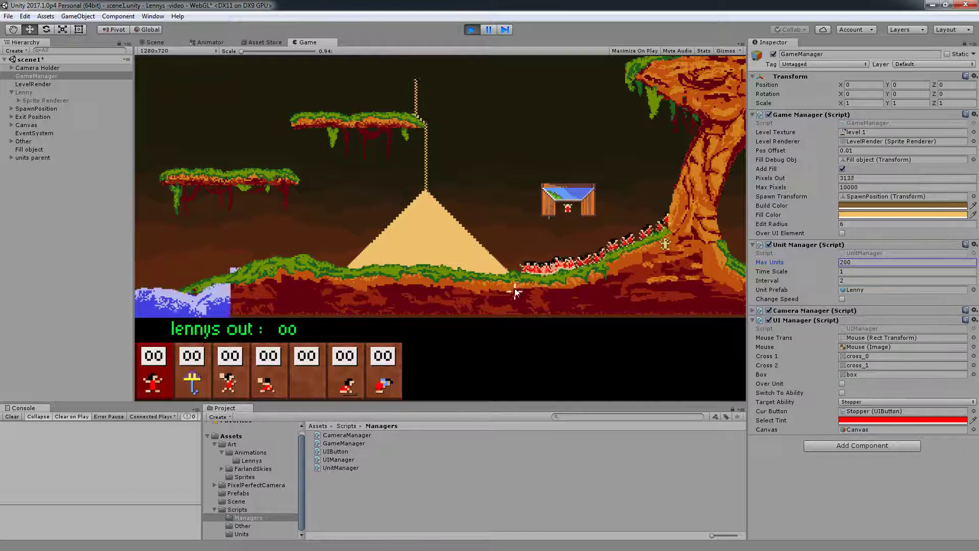
left_click(345, 375)
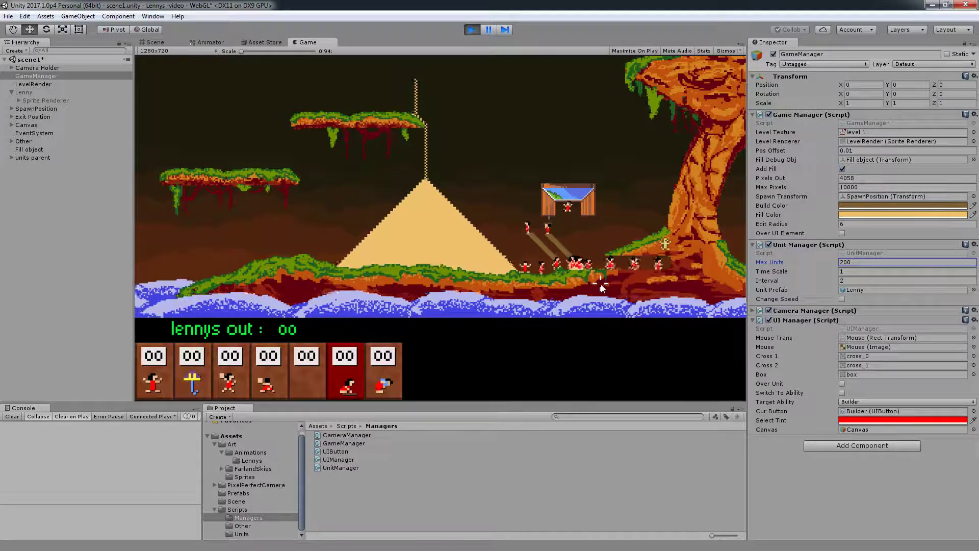
Apply Dig Down, Builder, Dig Forward and Stopper to lennys on the fill pyramid's ramps.
left_click(286, 392)
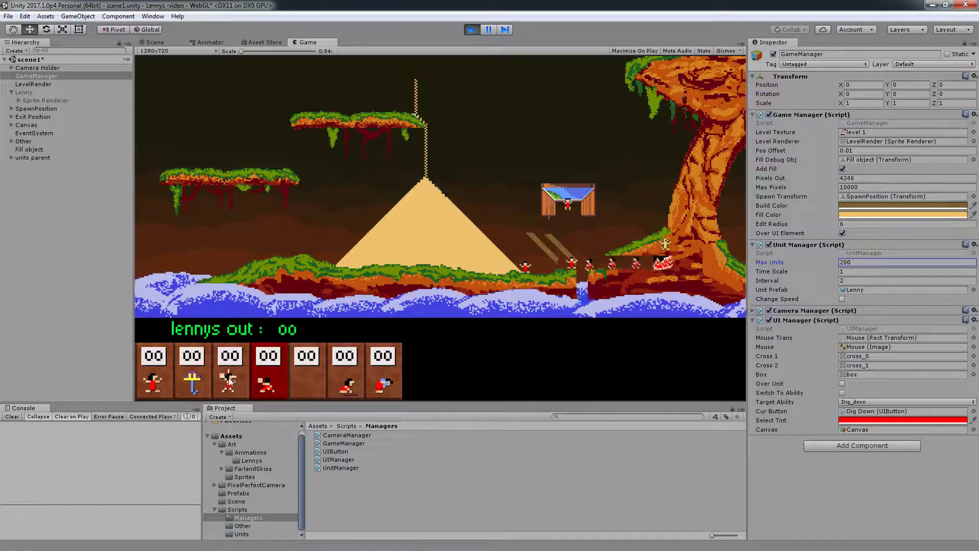
left_click(347, 380)
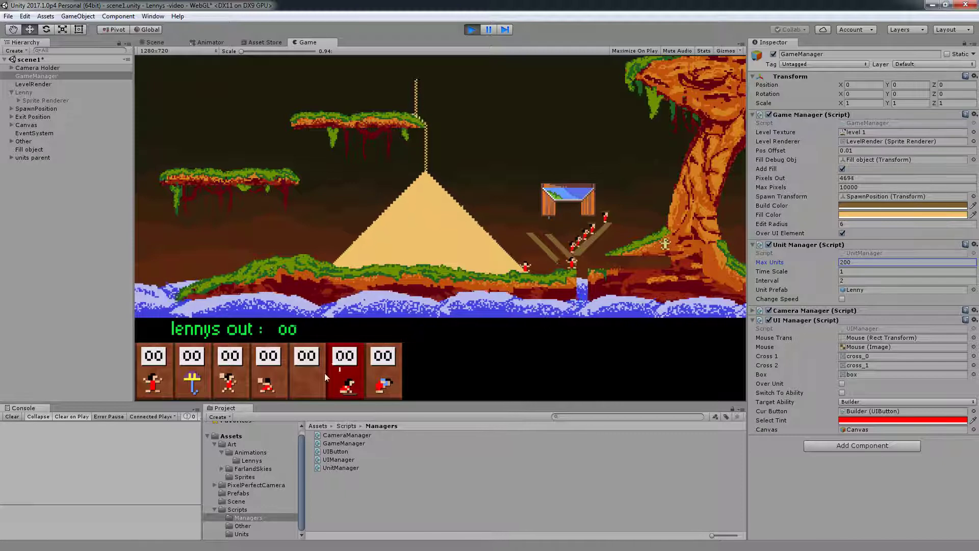
left_click(269, 362)
left_click(153, 372)
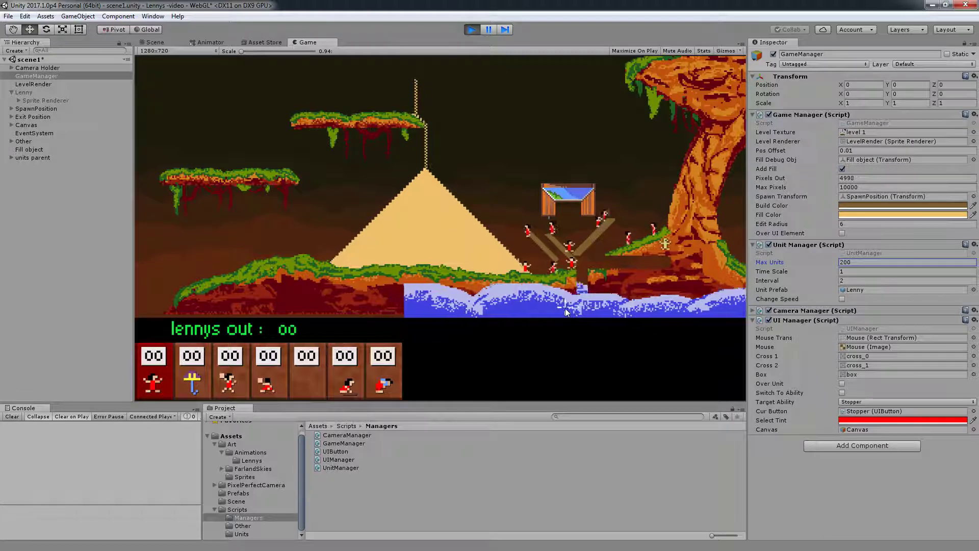
Set SpawnPosition to X 2.99, Y 1.06 in the Inspector, then pick the Dig Forward skill.
left_click(31, 158)
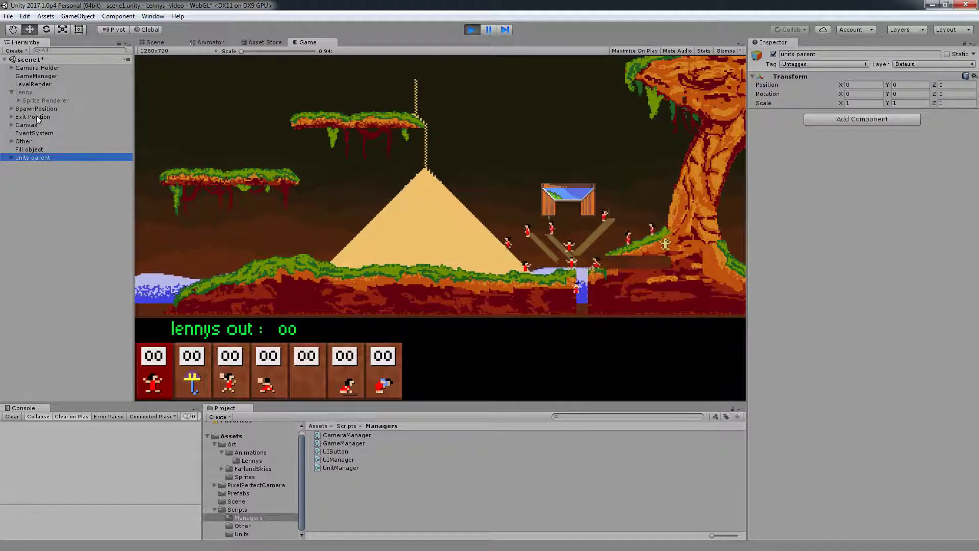
left_click(79, 109)
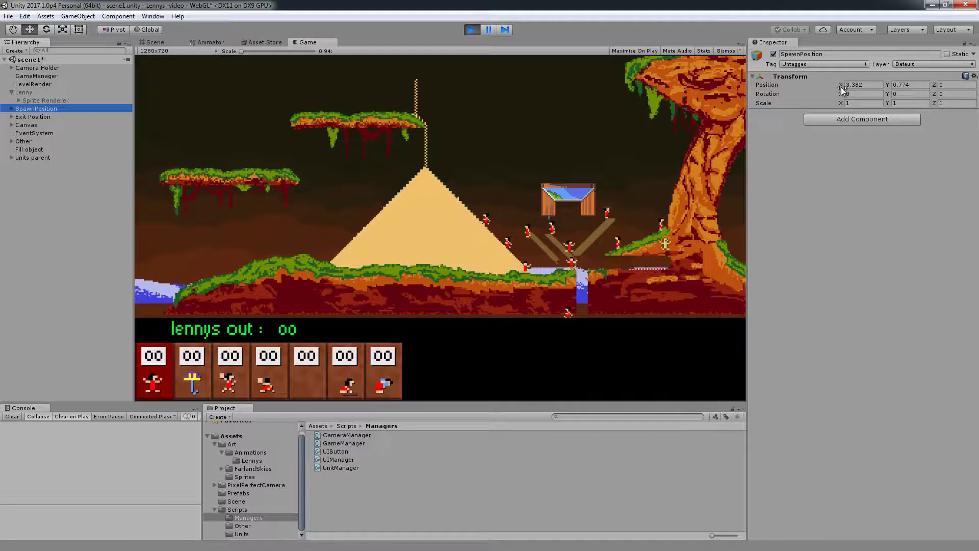
left_click_drag(840, 86, 837, 85)
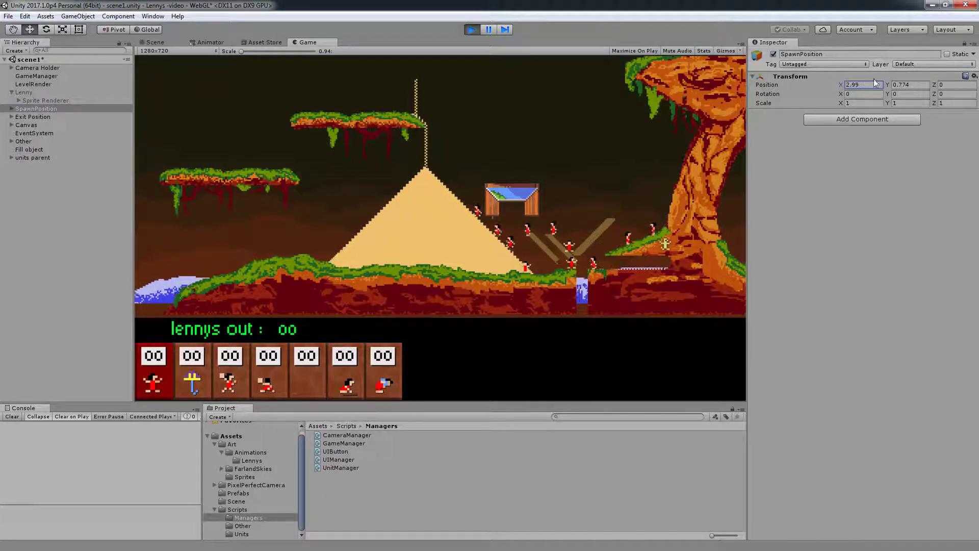
left_click(898, 85)
type("1.06")
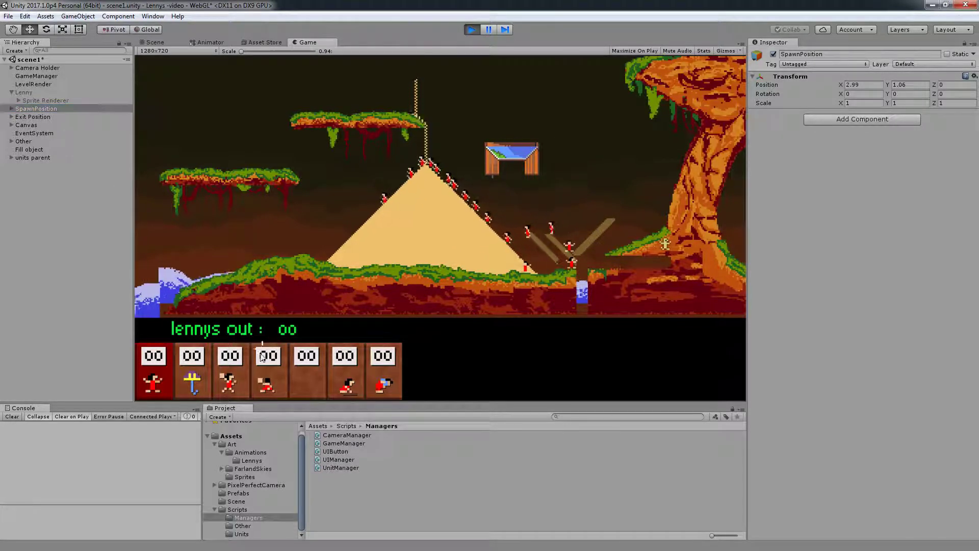
left_click(241, 378)
Make a lenny on the pyramid tunnel forward through the sand with the Dig Forward skill.
left_click(267, 384)
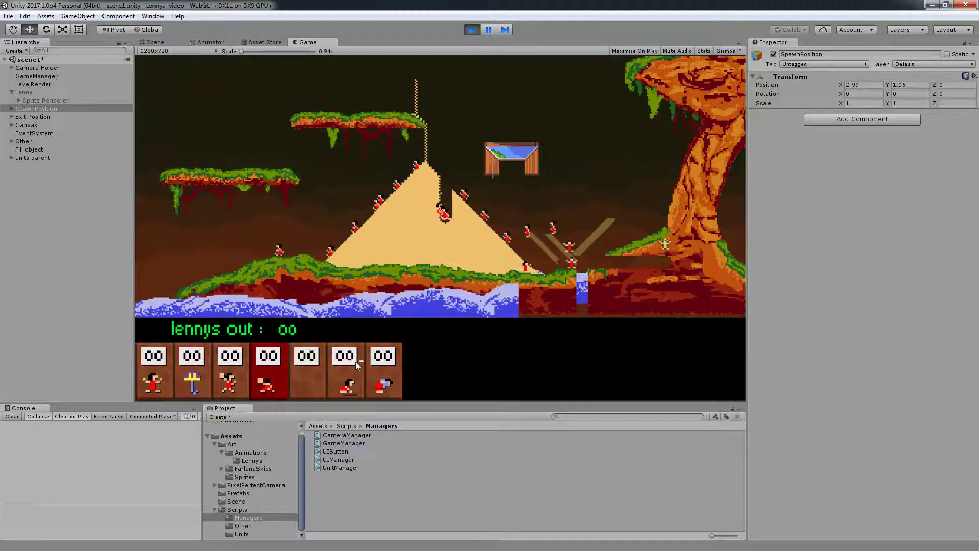
left_click(220, 391)
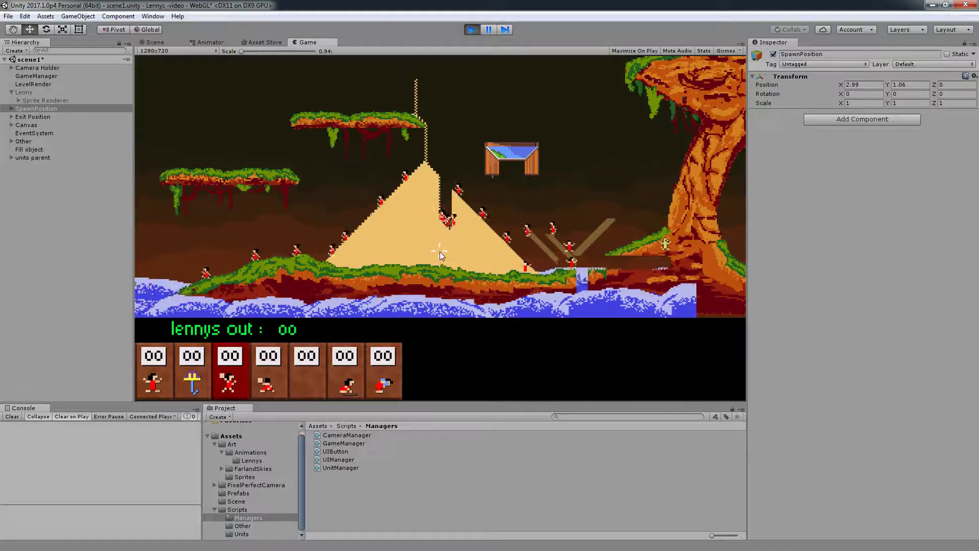
left_click(436, 215)
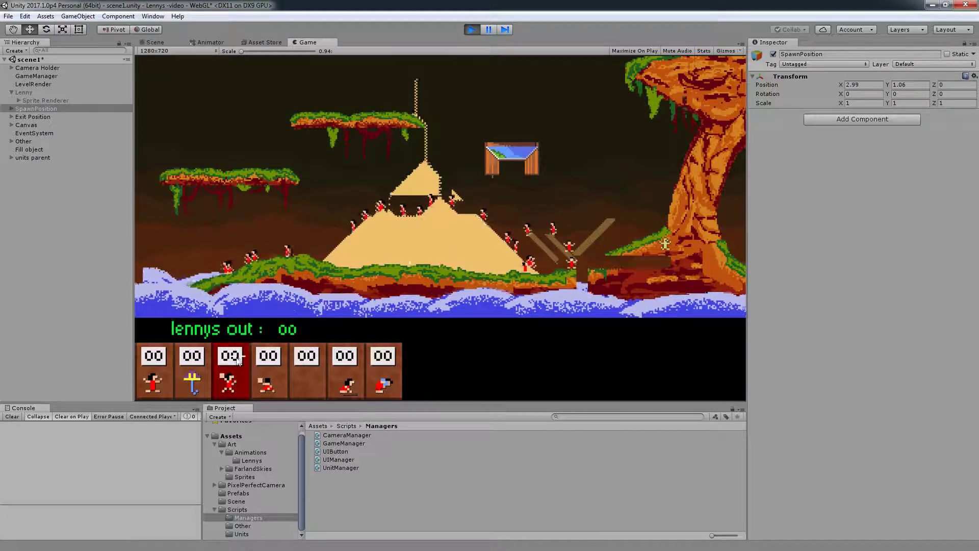
left_click(153, 375)
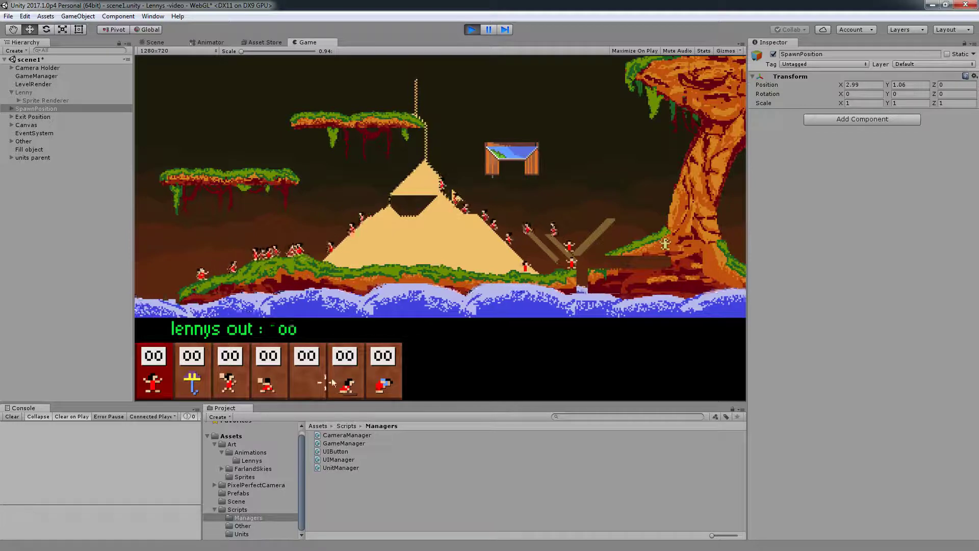
left_click(247, 390)
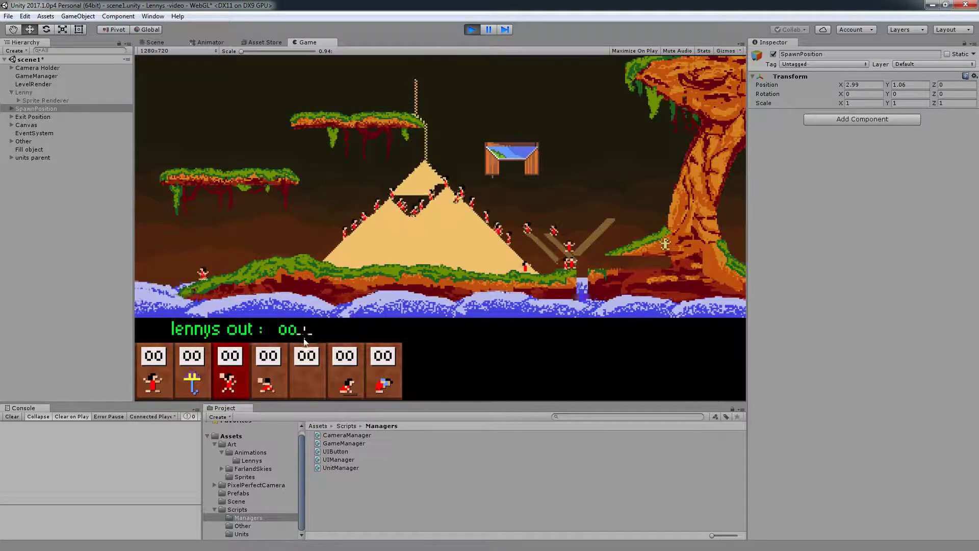
Make two lennys dig vertical shafts down into the pyramid's slope.
left_click(266, 375)
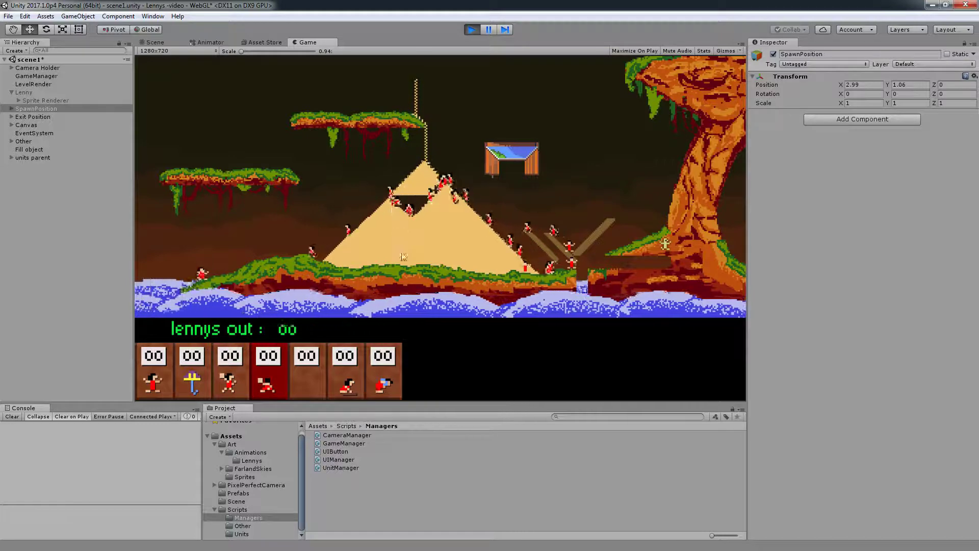
left_click(442, 197)
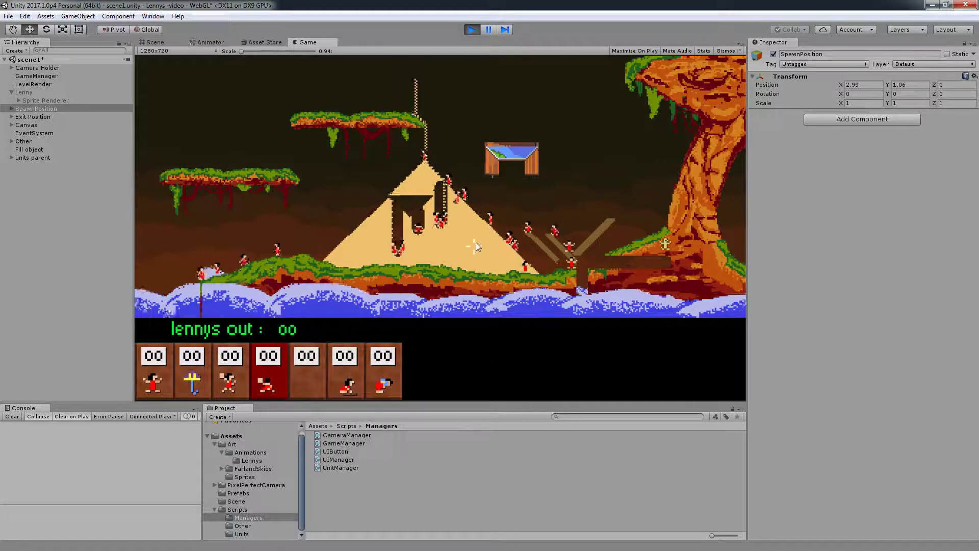
left_click(458, 199)
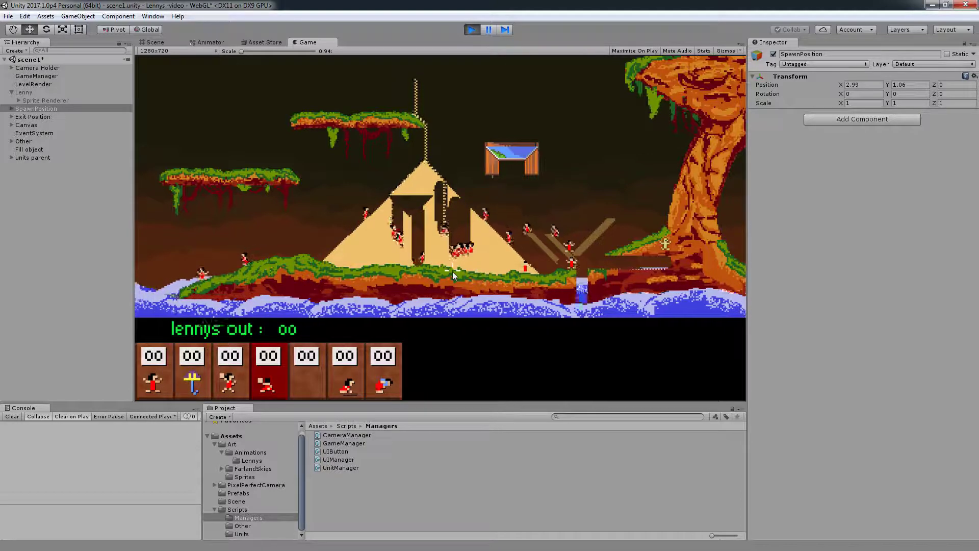
Inspect the GameManager settings and stop the test run.
left_click(231, 377)
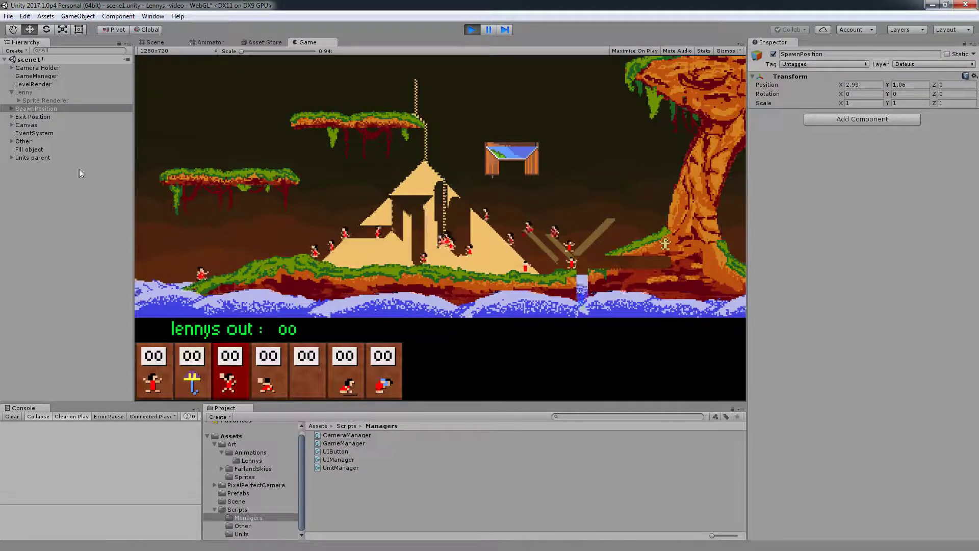
left_click(35, 76)
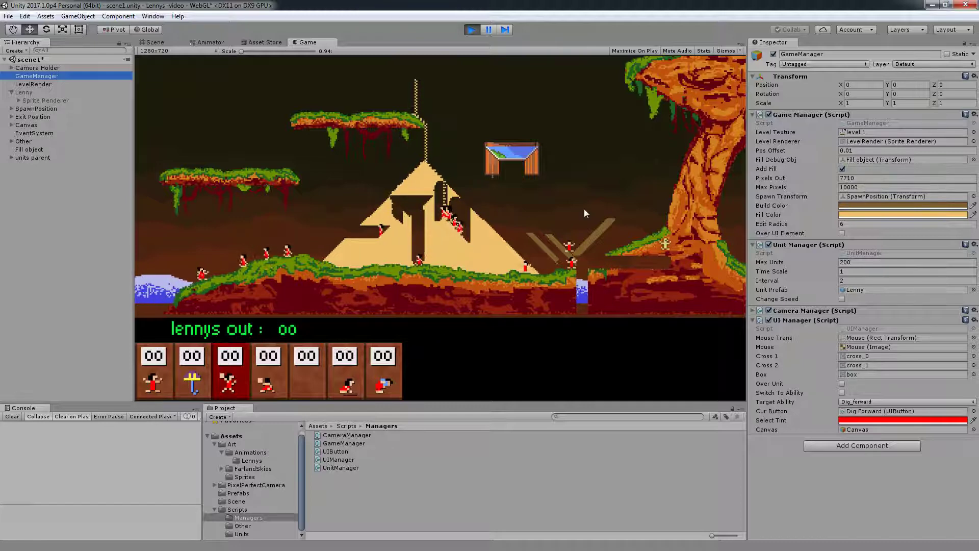
left_click(472, 29)
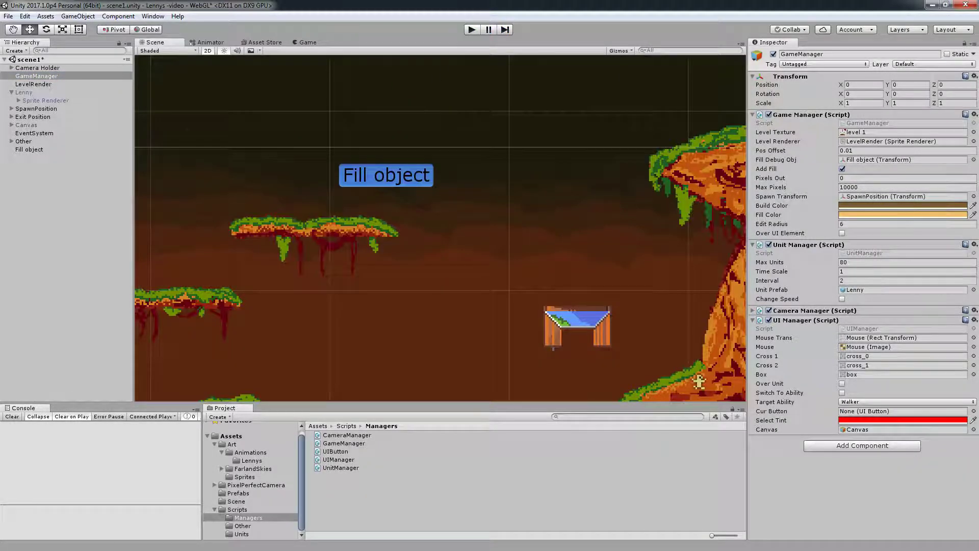
Locate the GetNode line inside the HandleFillNodes loop in GameManager.cs.
key("alt+Tab")
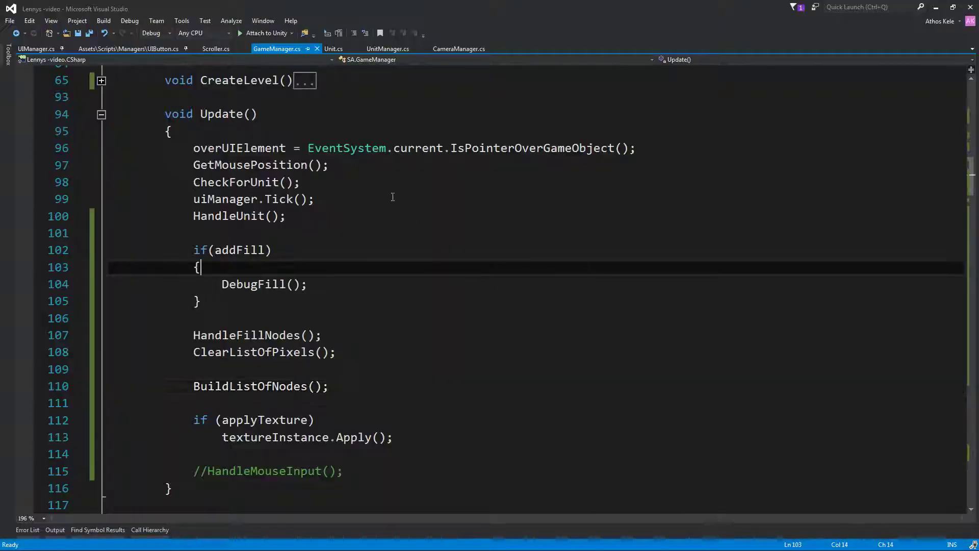
left_click(393, 196)
scroll(393, 196, "down", 3)
scroll(392, 197, "down", 5)
scroll(329, 202, "down", 2)
scroll(329, 202, "down", 3)
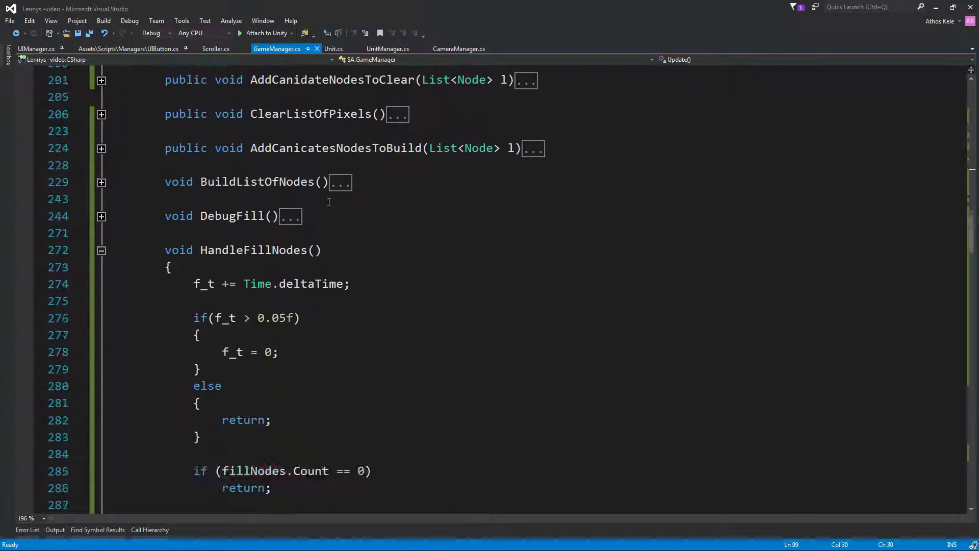
scroll(329, 202, "down", 2)
scroll(332, 199, "down", 2)
scroll(334, 197, "down", 5)
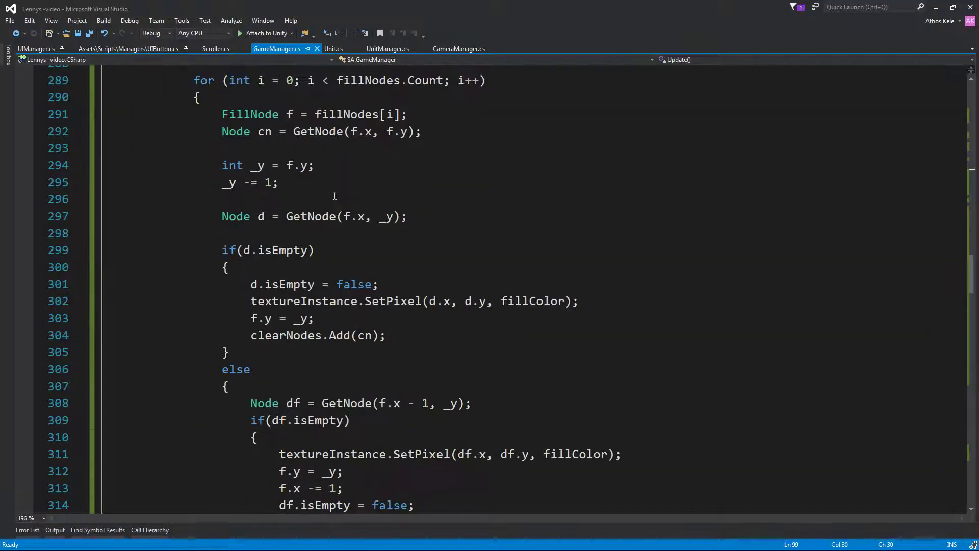
scroll(335, 195, "up", 7)
right_click(300, 155)
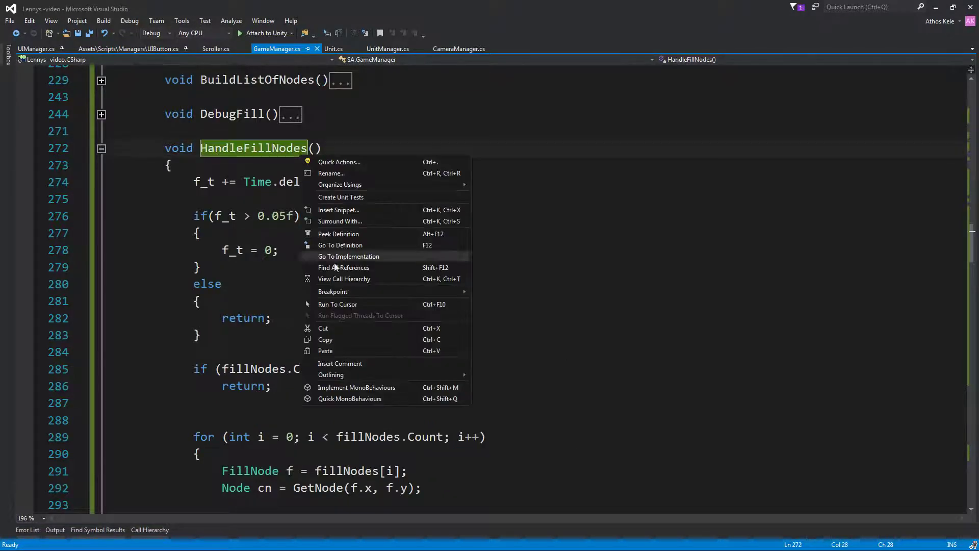
left_click(346, 323)
scroll(376, 309, "down", 5)
scroll(375, 308, "down", 3)
left_click(375, 309)
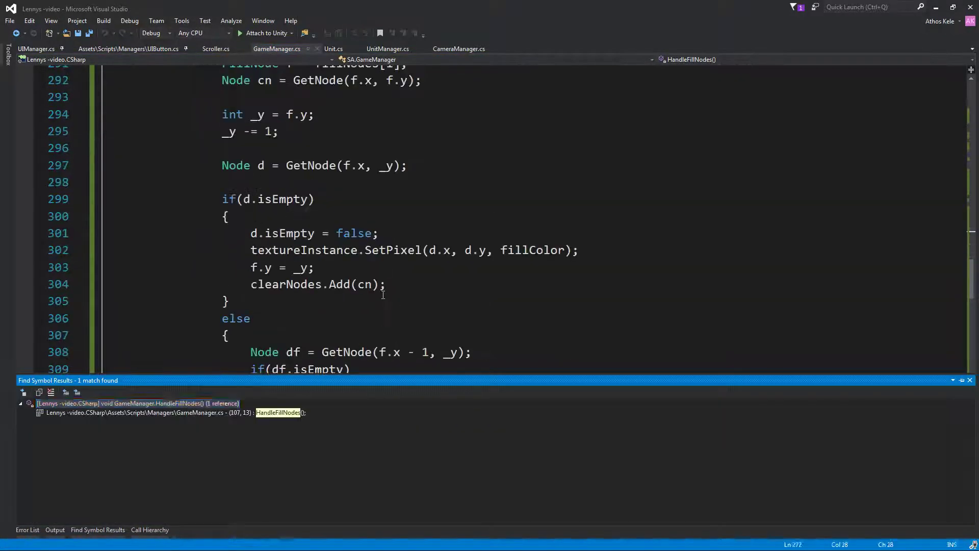
scroll(366, 288, "down", 1)
scroll(364, 289, "up", 3)
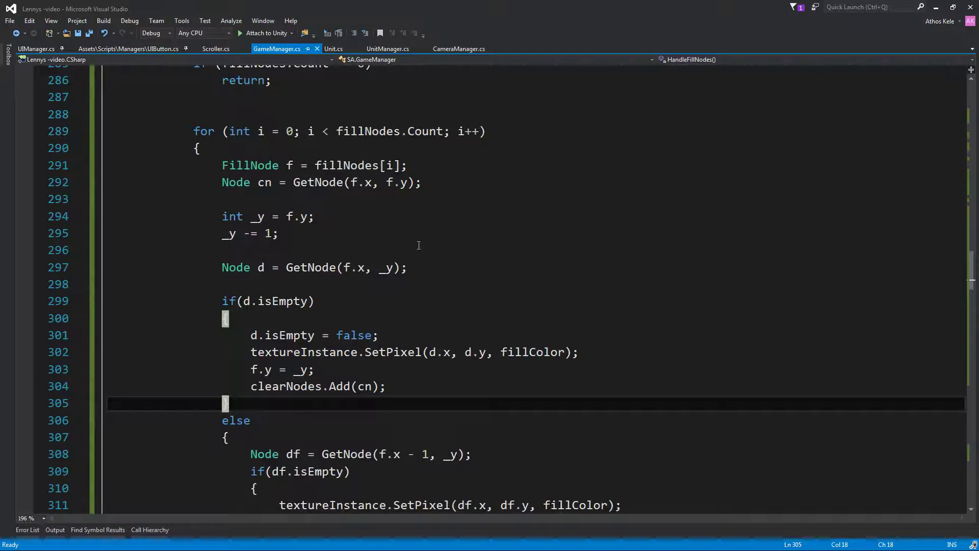
left_click(332, 187)
left_click(415, 187)
key("Up")
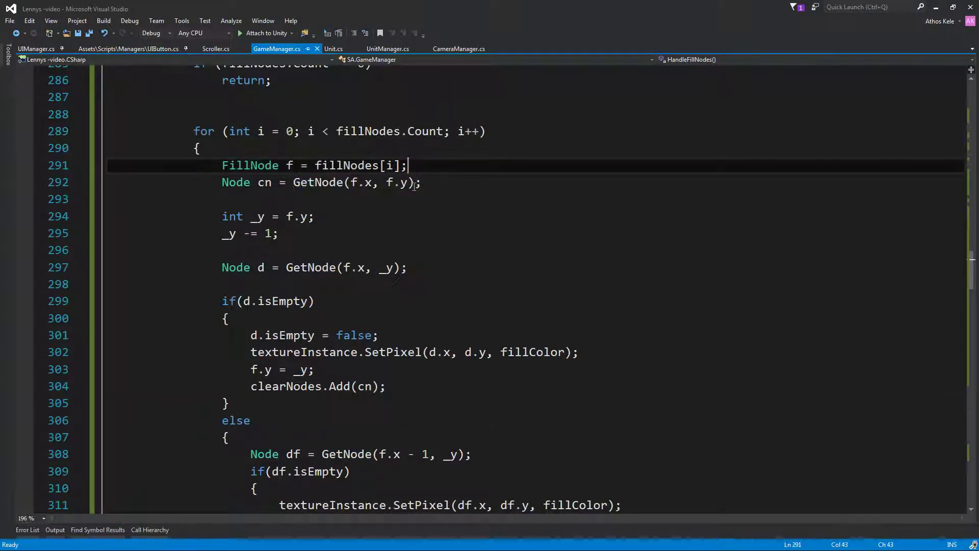
left_click(345, 184)
left_click(440, 193)
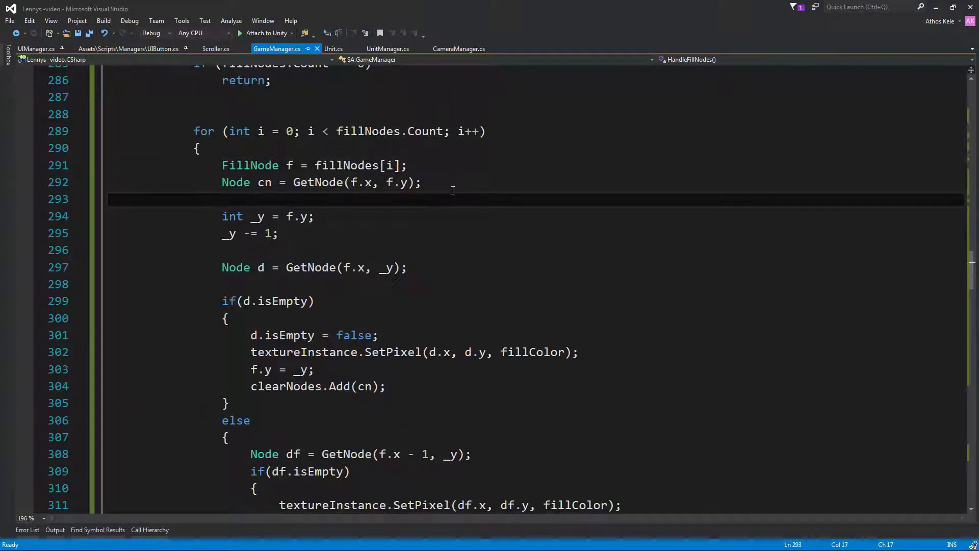
Add if(cn == null) { fillNodes.Remove(f); continue; } after the GetNode line.
key("Return")
key("Return")
type("if(c")
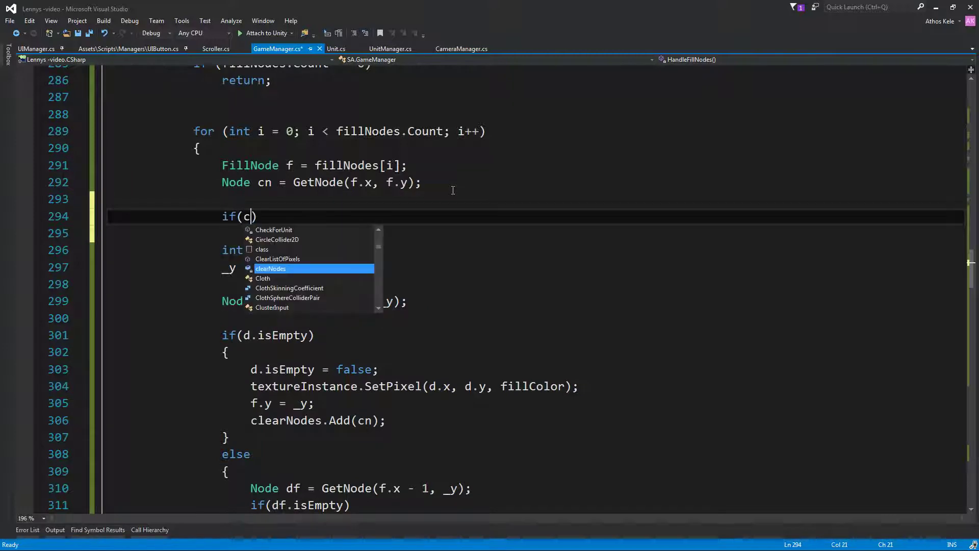
type("n == null)")
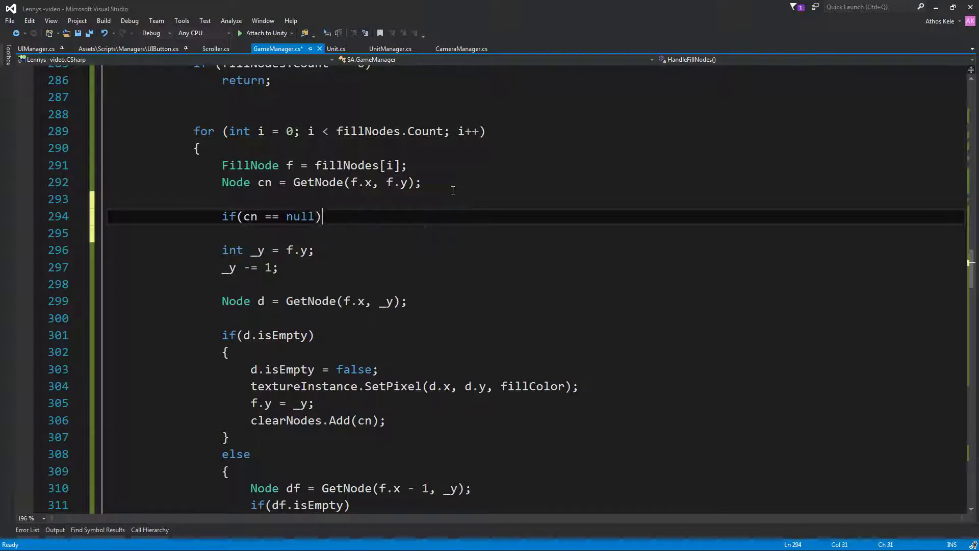
key("Return")
type("{")
key("Return")
type("get")
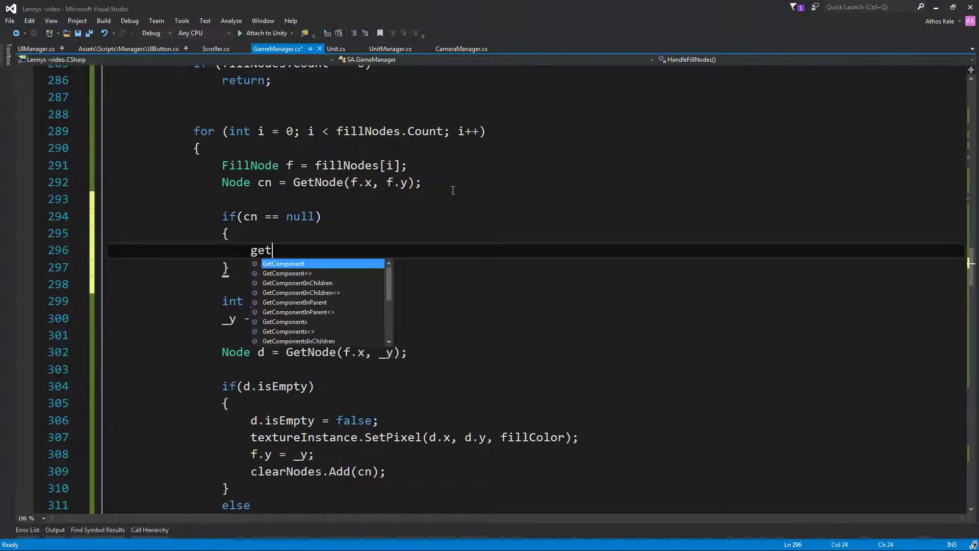
key("BackSpace")
key("BackSpace")
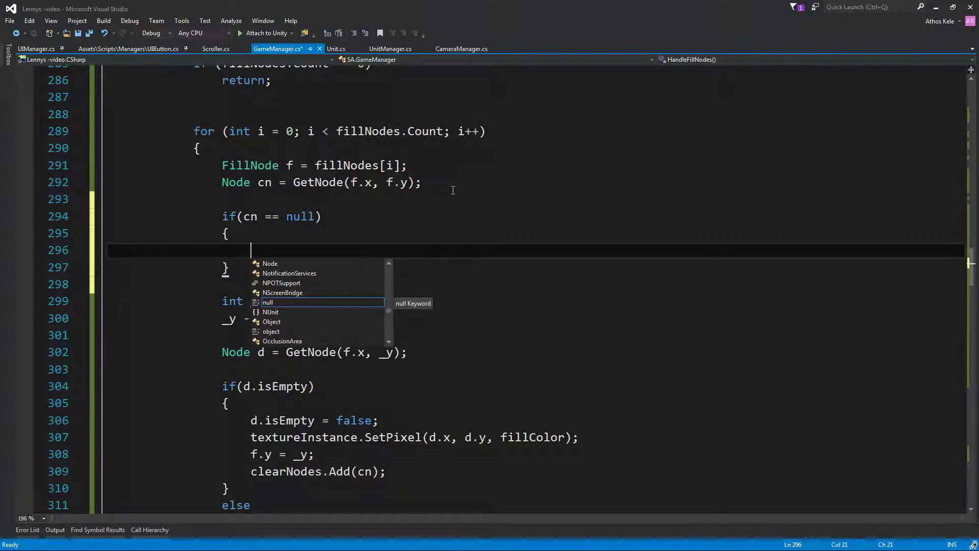
type("rem")
key("BackSpace")
key("BackSpace")
key("BackSpace")
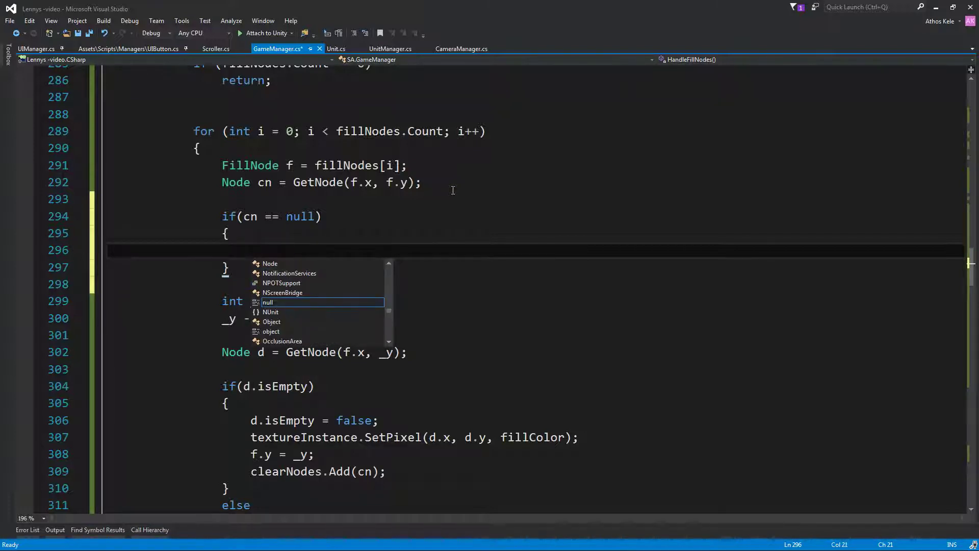
type("fillNodes")
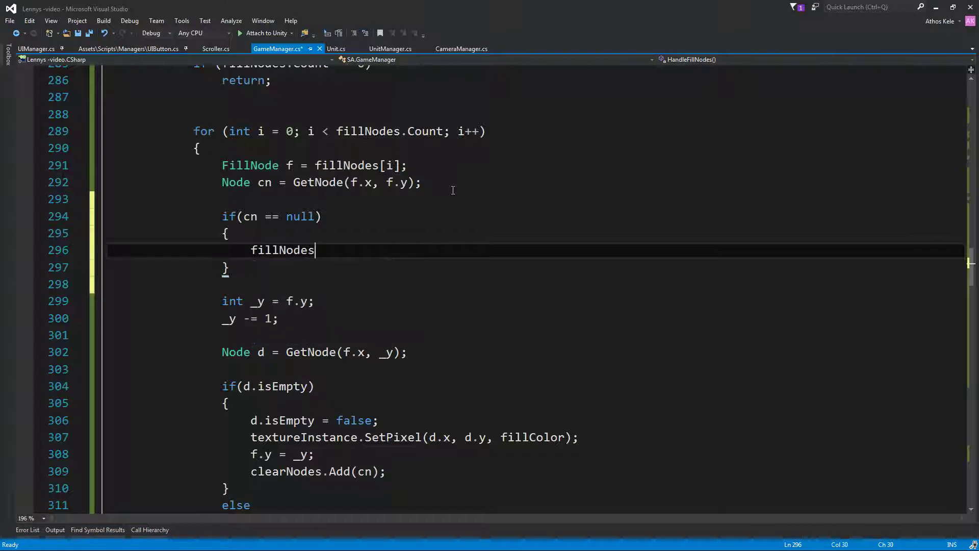
type(".rem(")
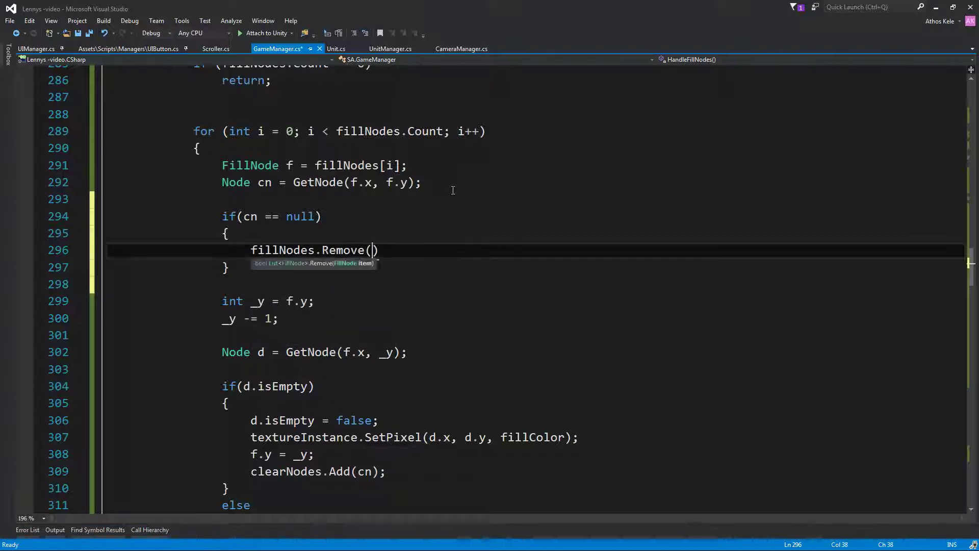
type("f);")
key("Return")
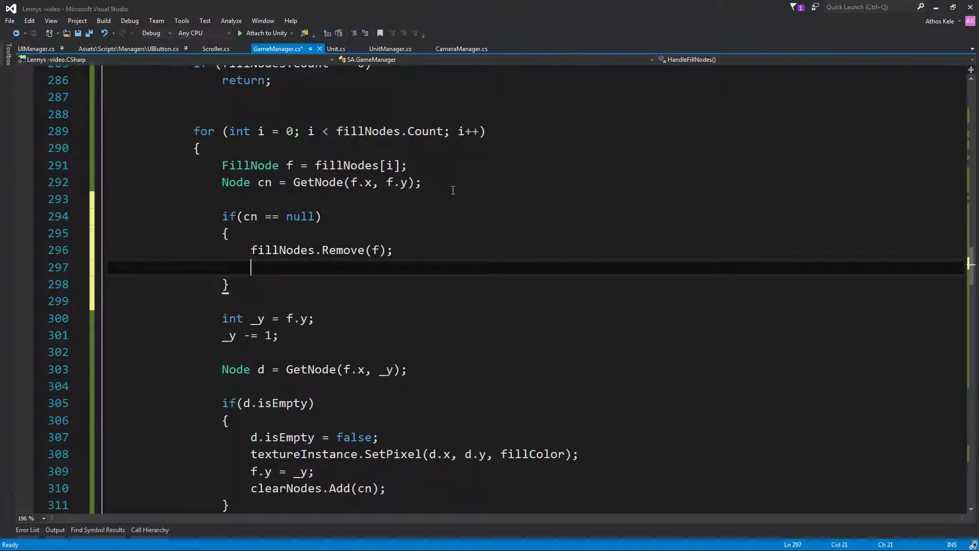
type("con")
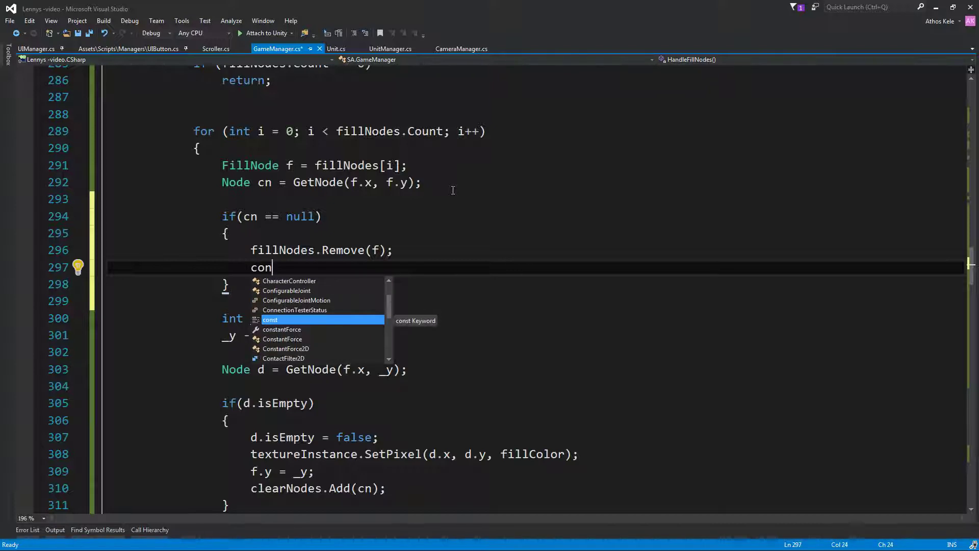
type("tinue;")
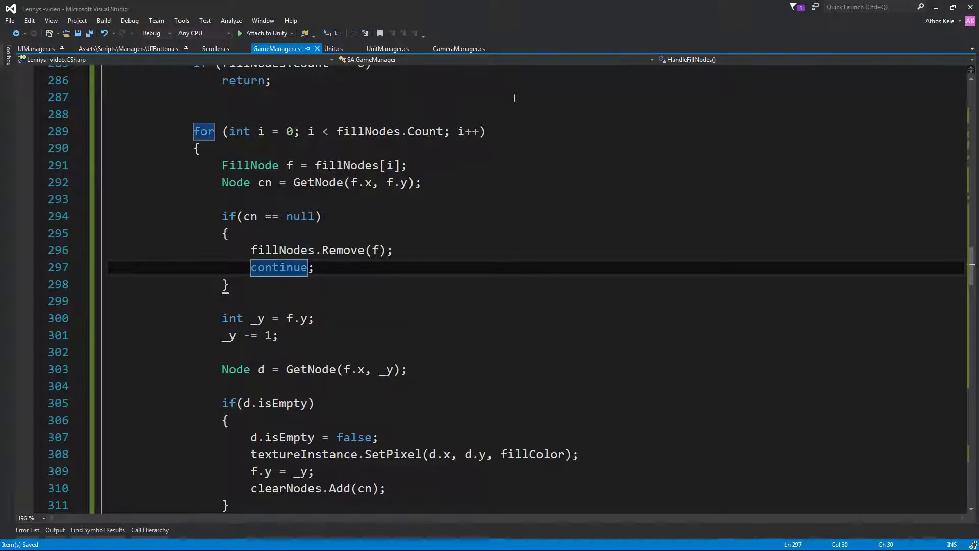
left_click(585, 160)
Drag the Fill object left to X 0.577 in the Scene view and start Play mode.
left_click(936, 7)
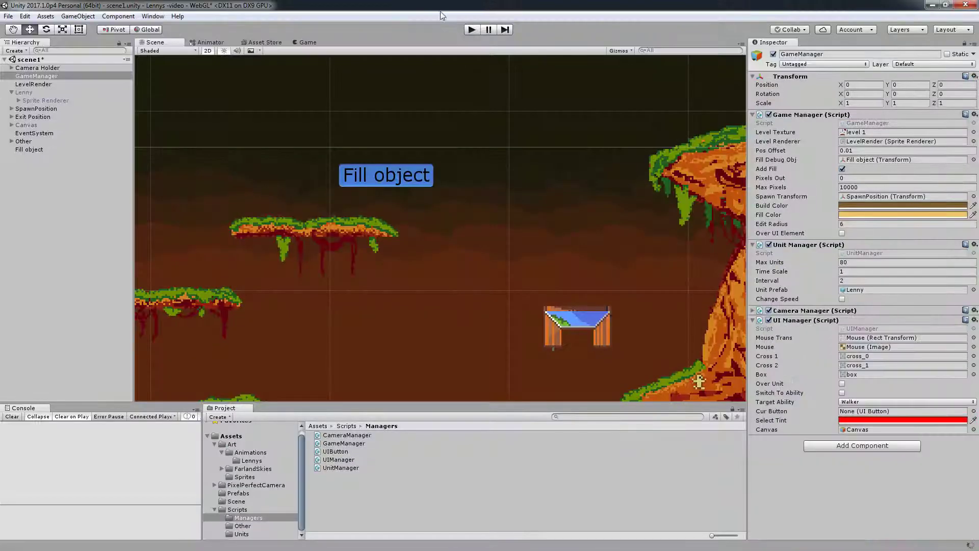
left_click(354, 174)
scroll(549, 207, "down", 5)
scroll(436, 220, "down", 1)
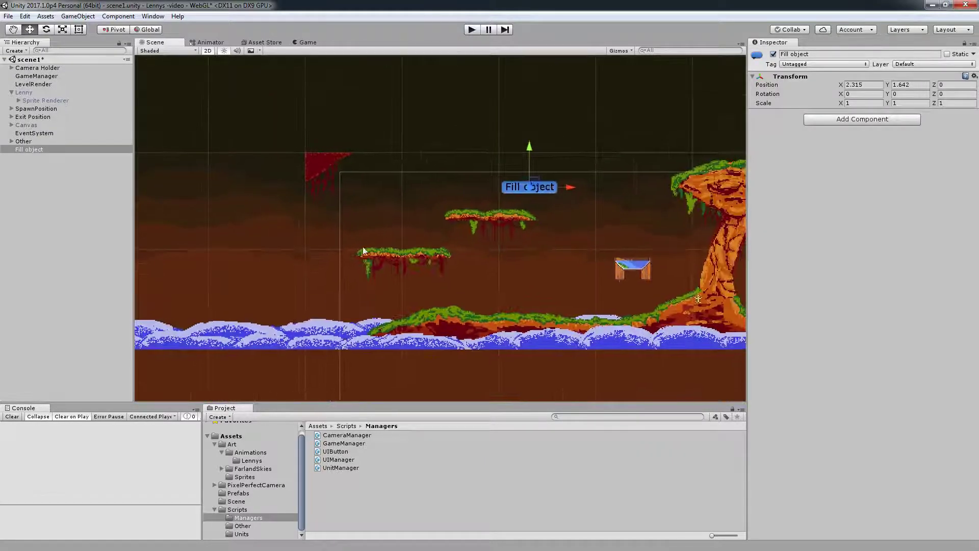
left_click_drag(451, 191, 399, 203)
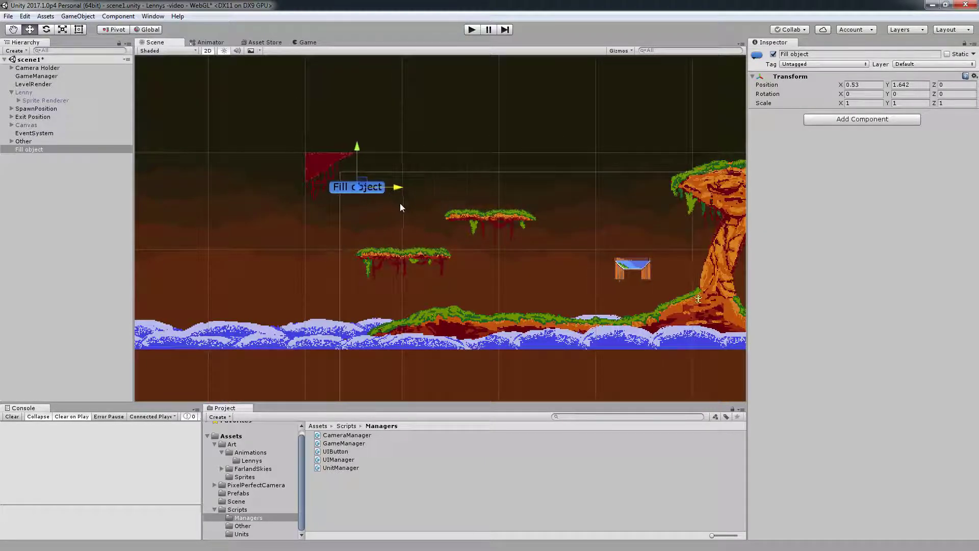
left_click(470, 30)
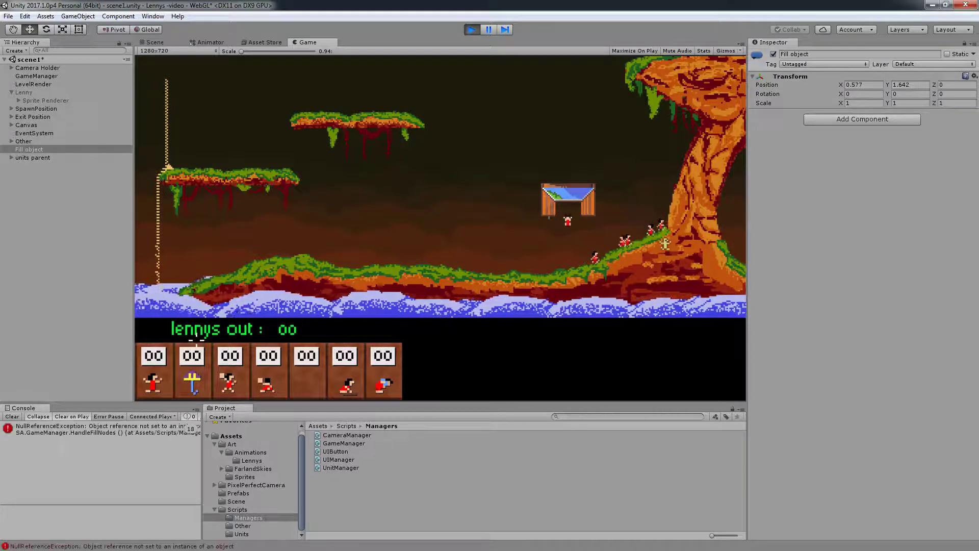
Stop the game, open the error line, and move the if(cn == null) block below d's assignment.
left_click(472, 29)
double_click(140, 433)
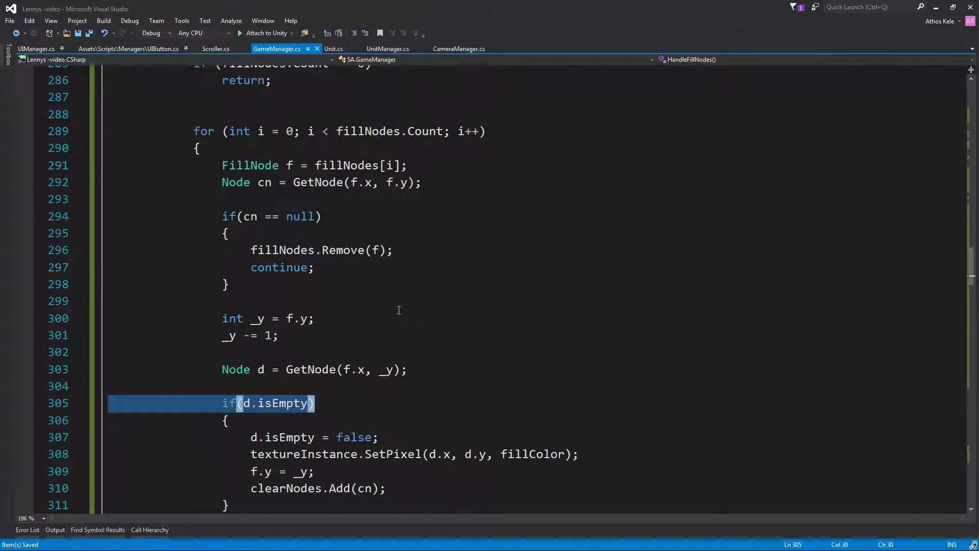
left_click_drag(352, 178, 357, 200)
left_click(408, 200)
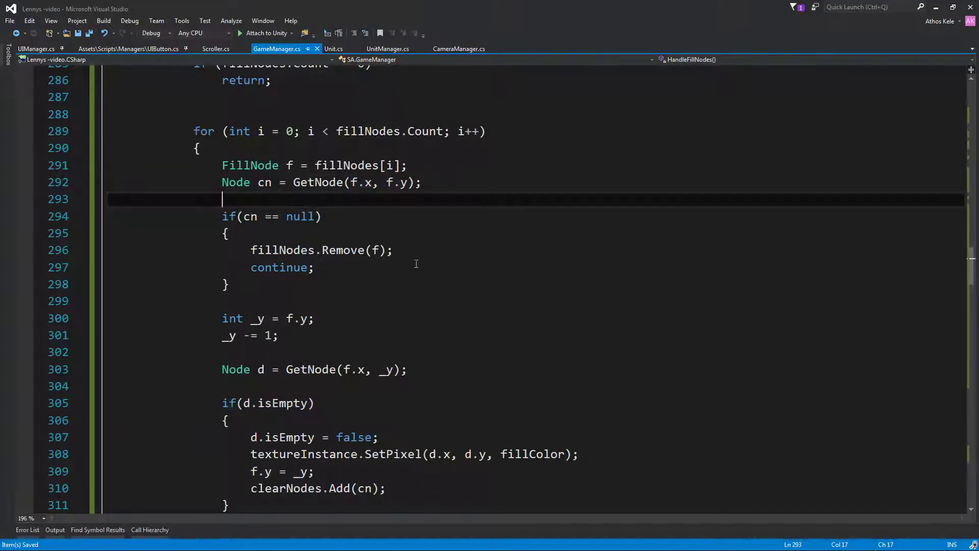
left_click_drag(232, 206, 342, 284)
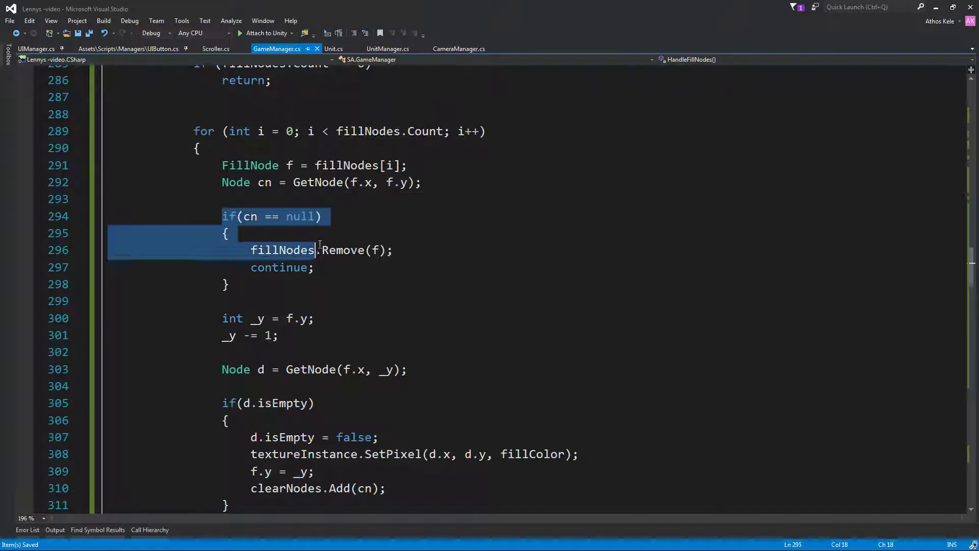
key("Delete")
left_click(306, 321)
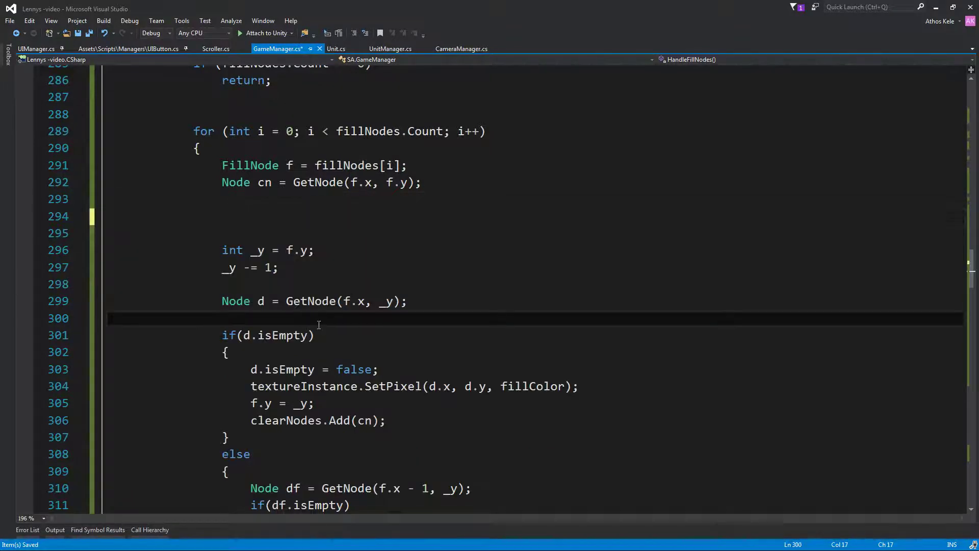
type("if (cn == null) {     fillNodes.Remove(f);     continue; }")
Change the pasted null check from cn to d and delete the leftover blank lines.
double_click(260, 301)
double_click(257, 319)
type("d")
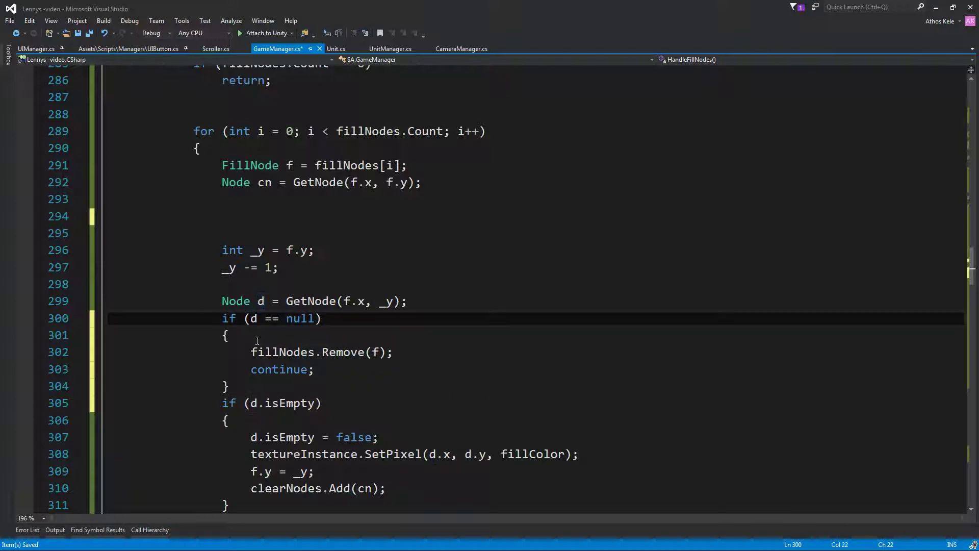
left_click(245, 386)
key("Return")
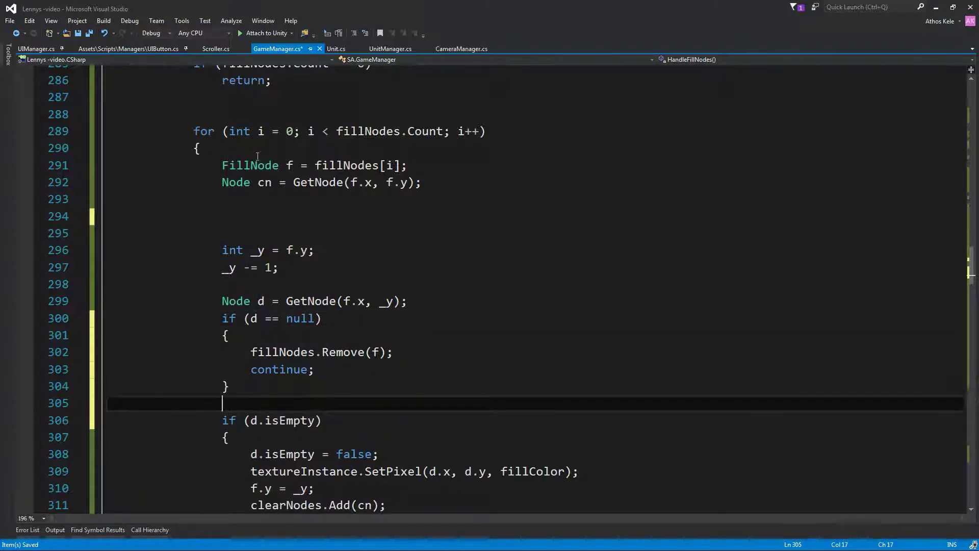
left_click_drag(211, 244, 117, 216)
left_click(219, 247)
left_click_drag(229, 216, 117, 217)
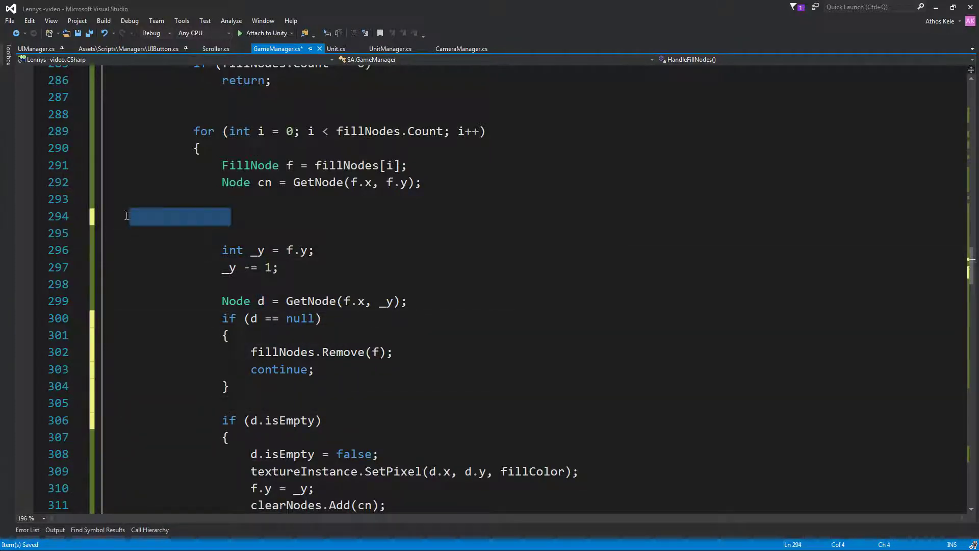
key("Delete")
key("BackSpace")
key("BackSpace")
left_click(635, 267)
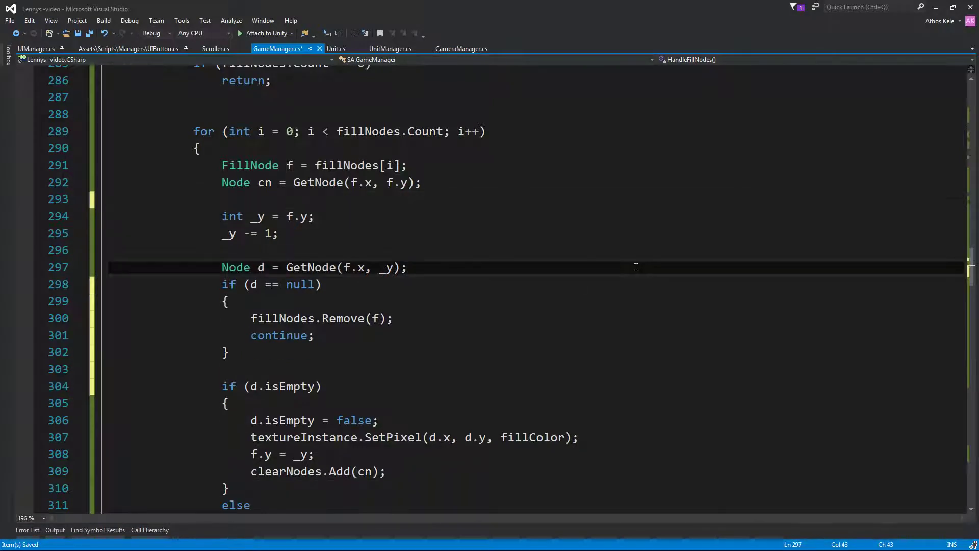
left_click(936, 6)
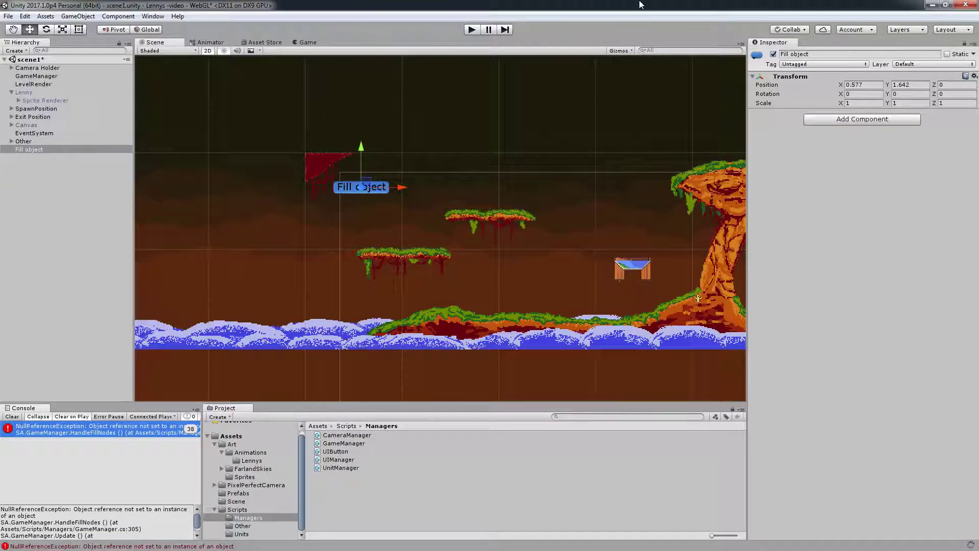
Run the game error-free, watch the Scene tab, stop it, and select GameManager.
left_click(476, 32)
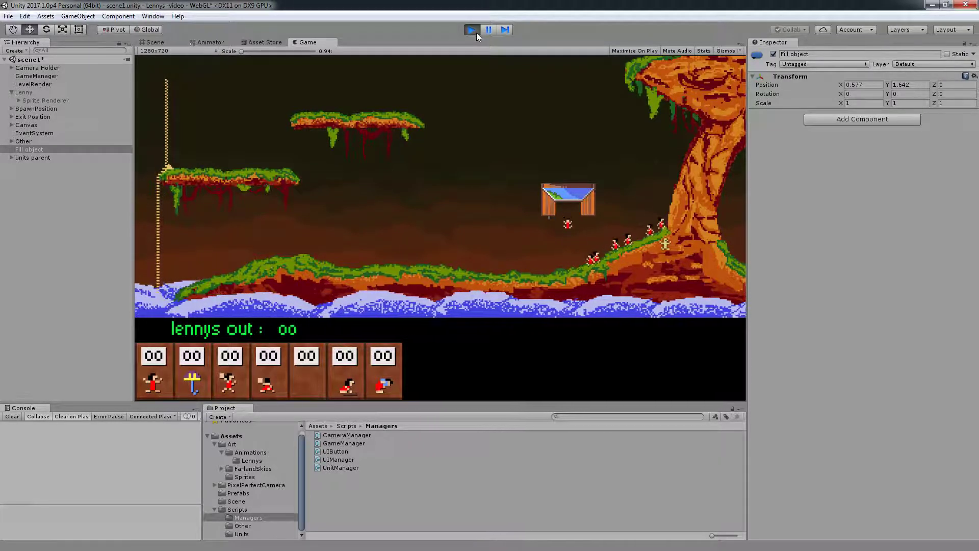
left_click(162, 41)
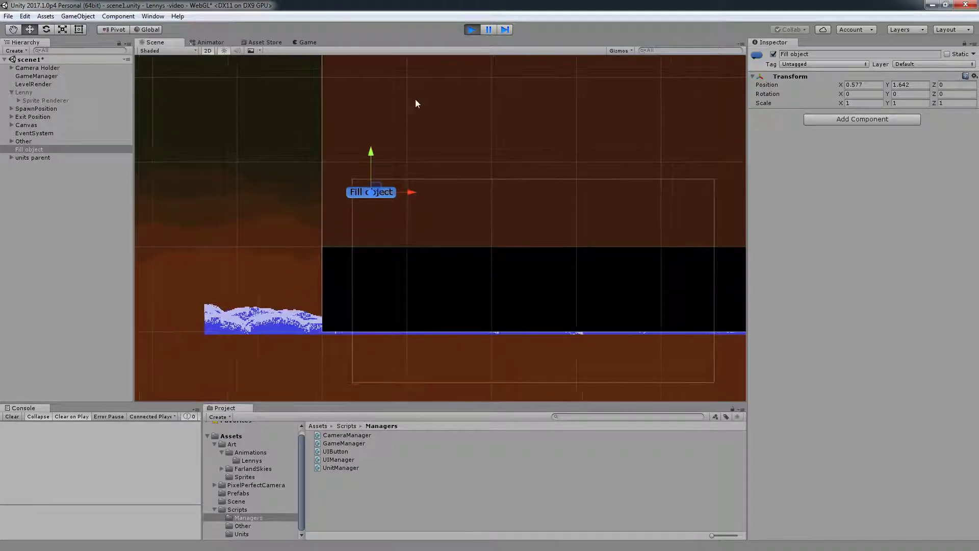
left_click(471, 30)
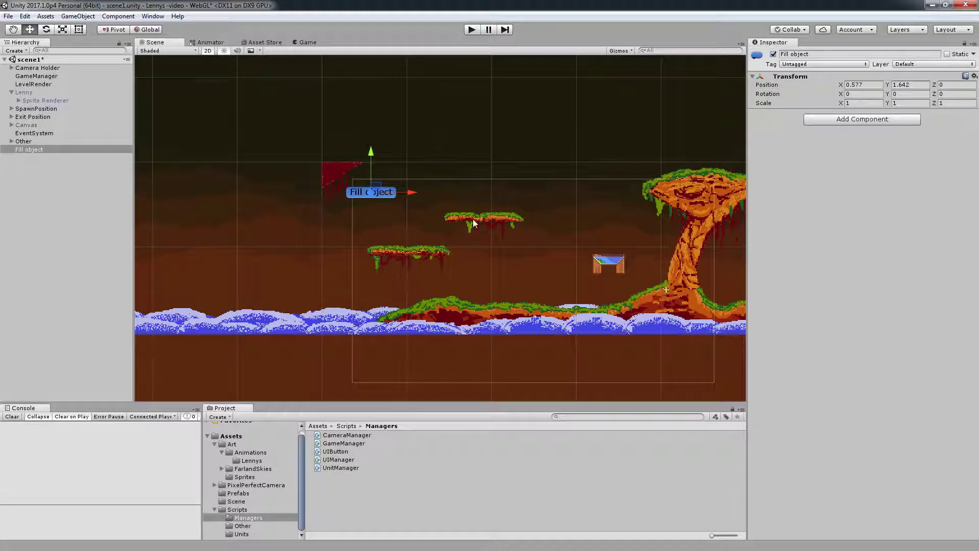
left_click(20, 242)
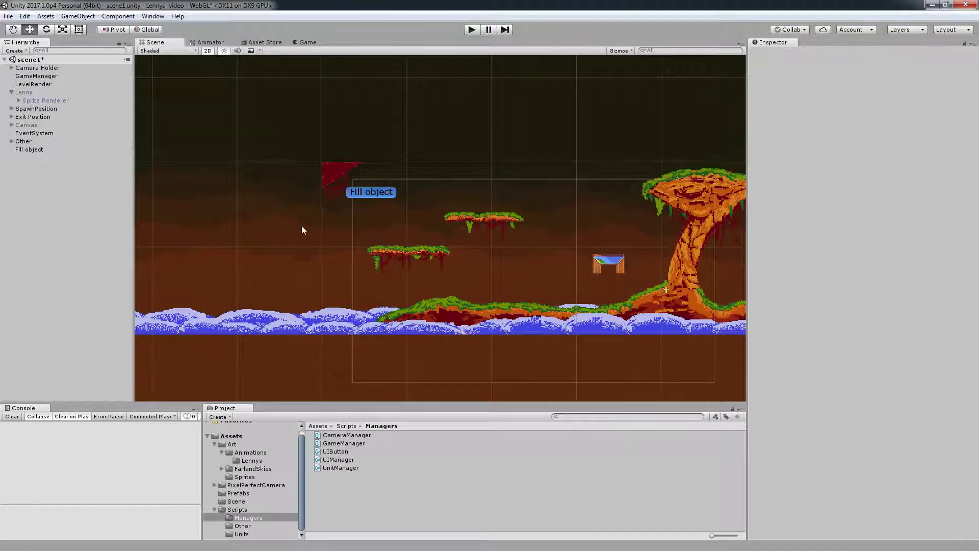
left_click(30, 76)
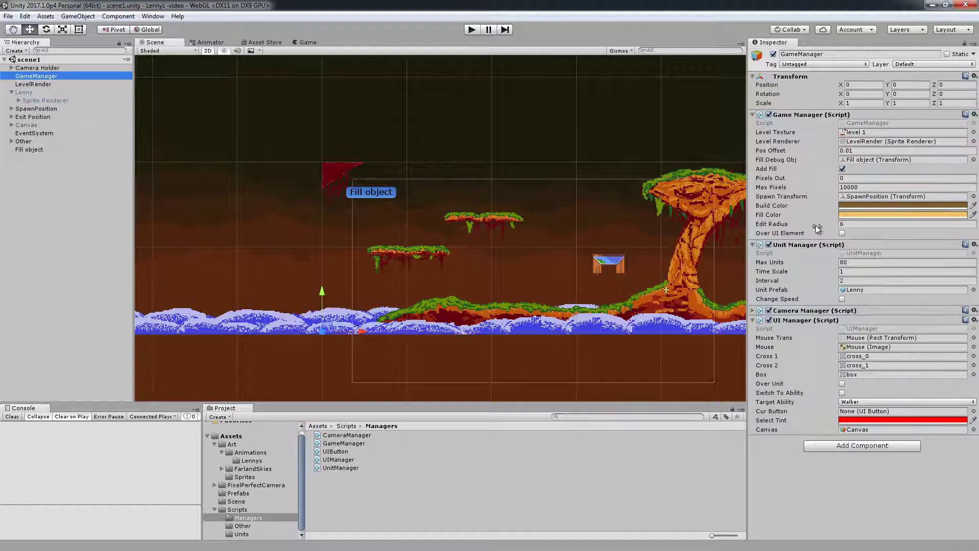
Uncheck Add Fill on GameManager and reframe the level in the Scene view.
left_click(842, 169)
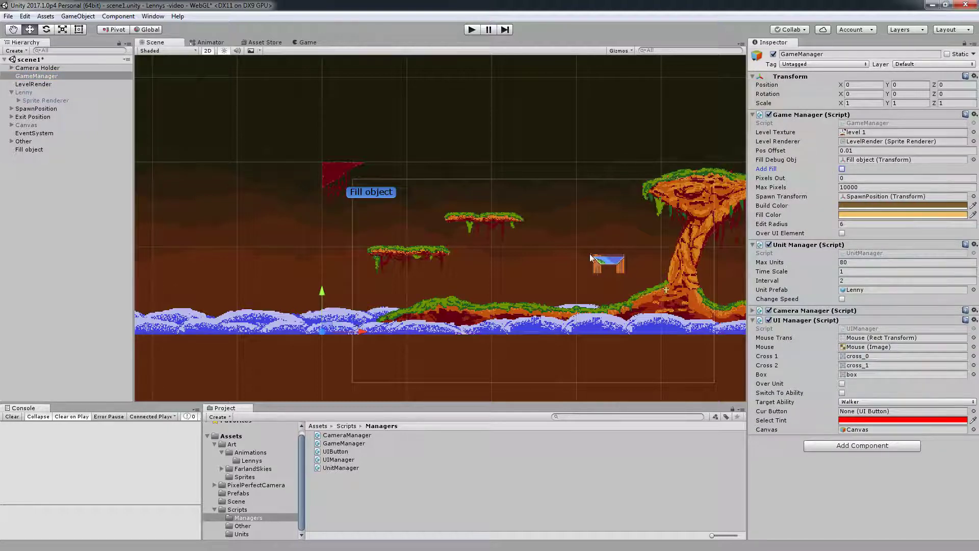
left_click(167, 257)
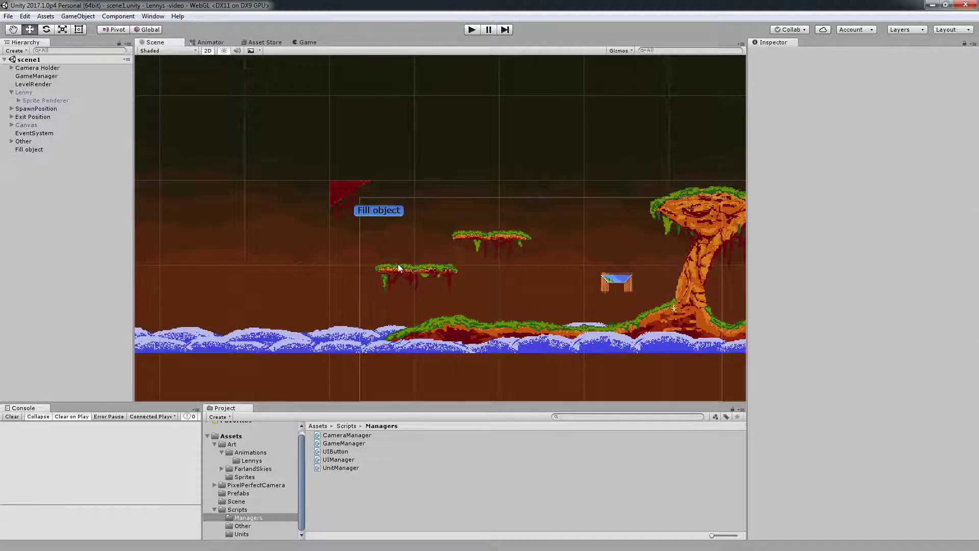
middle_click_drag(407, 244, 524, 267)
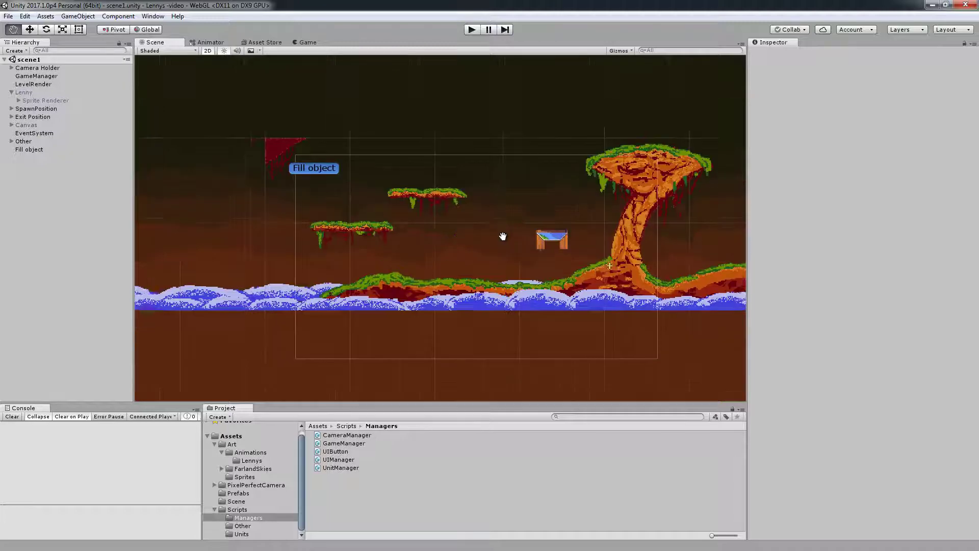
scroll(431, 227, "up", 3)
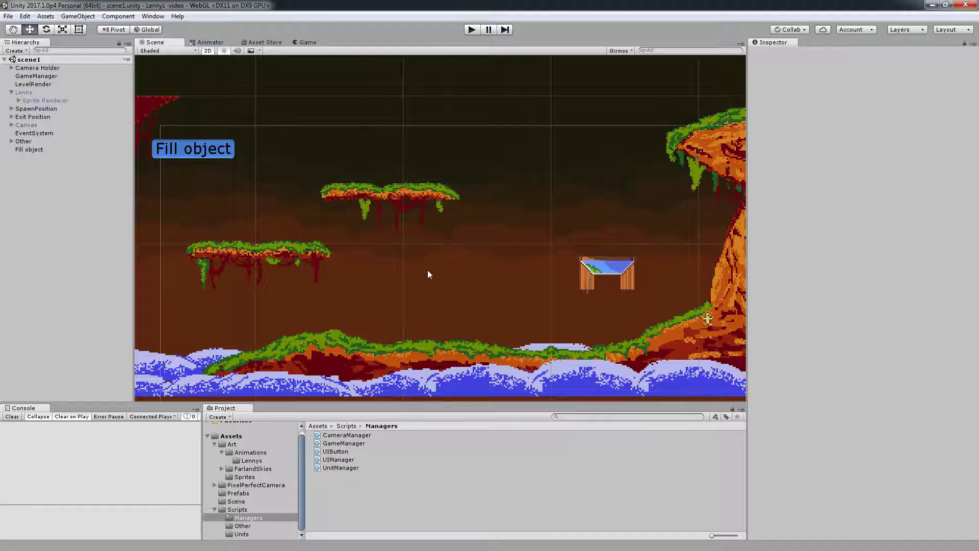
key("alt+Tab")
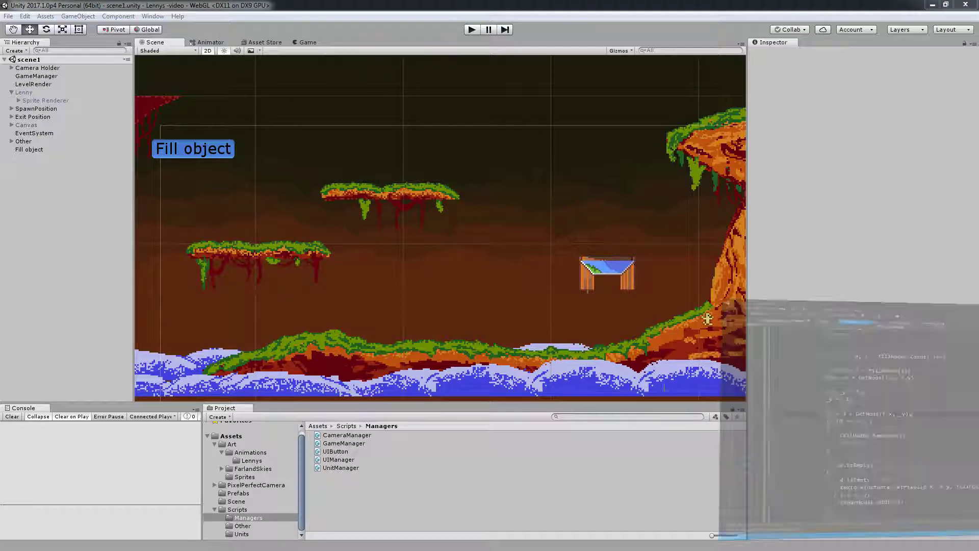
Open Unit.cs and locate the end of the DiggingForward method, collapsing Builder.
scroll(272, 295, "up", 10)
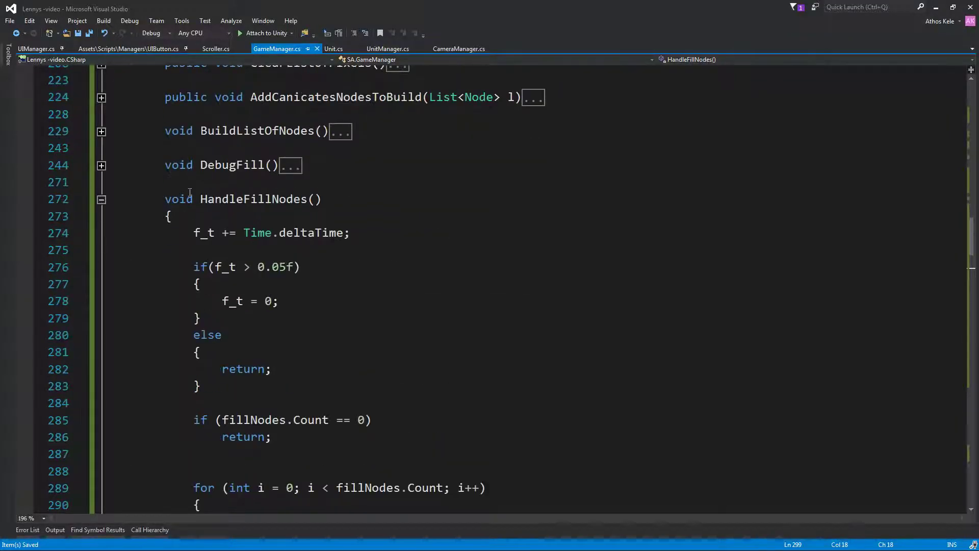
left_click(101, 166)
scroll(172, 114, "down", 1)
left_click_drag(172, 114, 373, 470)
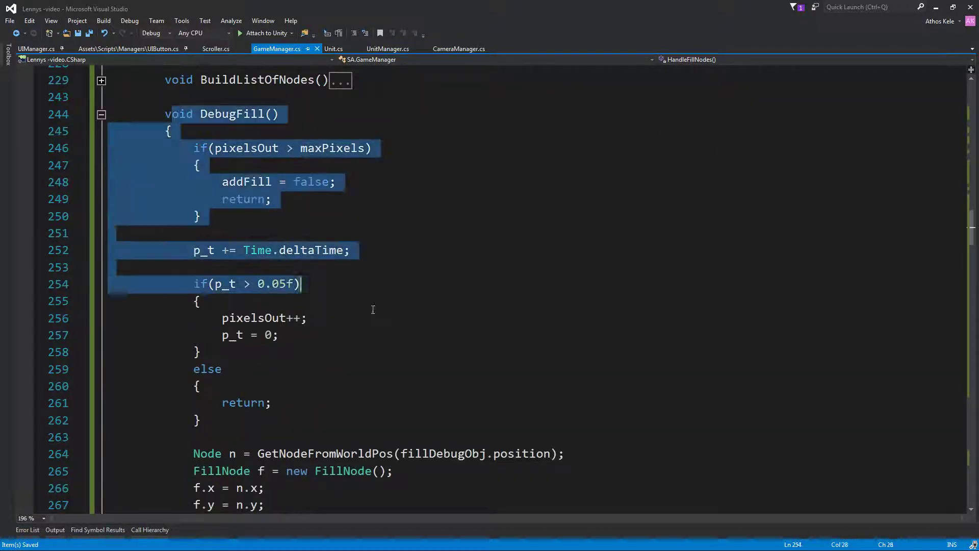
left_click(403, 454)
left_click(294, 198)
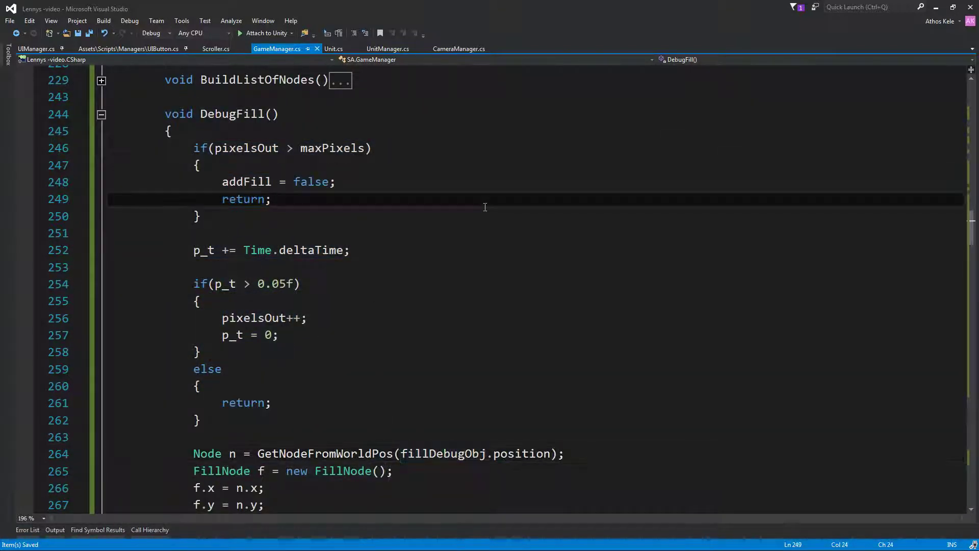
left_click(334, 49)
scroll(321, 259, "up", 7)
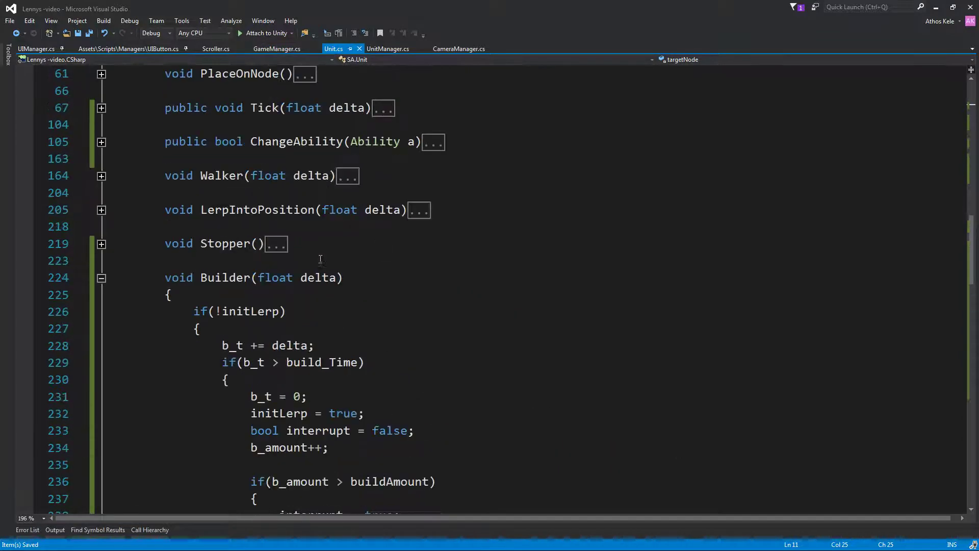
left_click(101, 278)
scroll(121, 341, "down", 2)
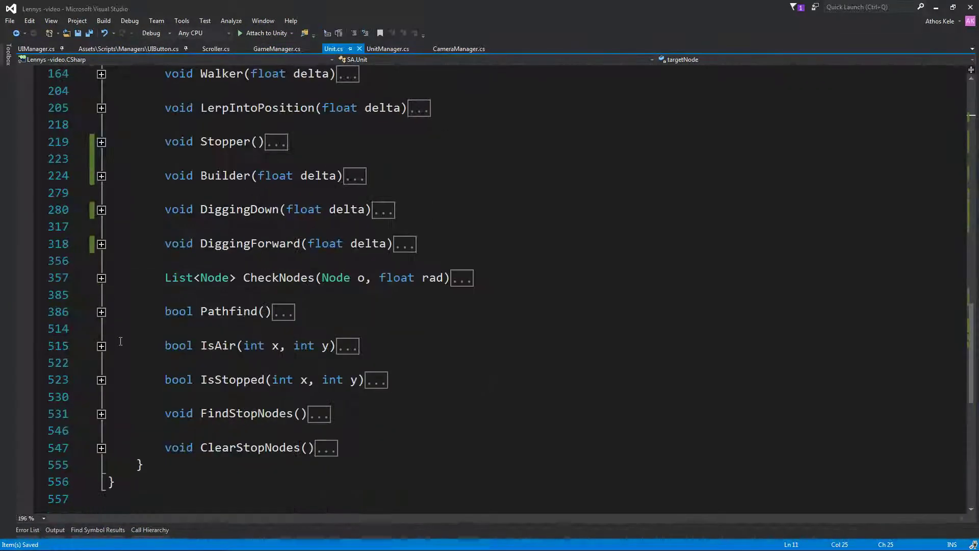
scroll(120, 341, "up", 2)
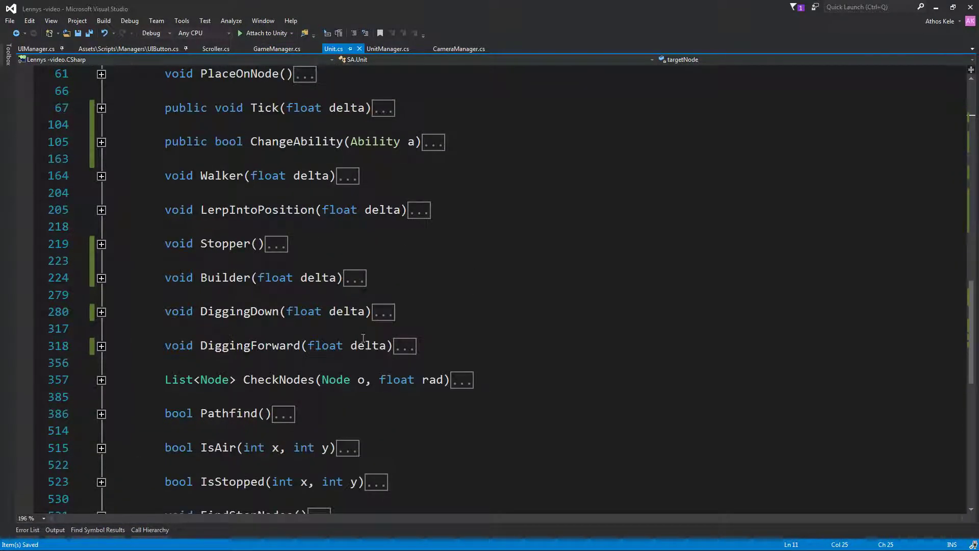
Add an empty void Filler(float delta) method right after DiggingForward.
left_click(553, 351)
key("Return")
key("Return")
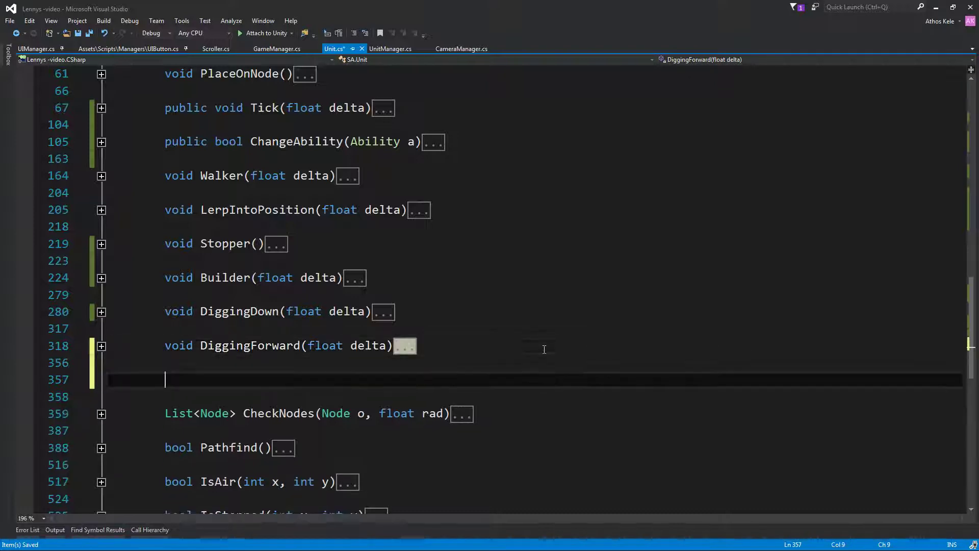
type("voi")
key("BackSpace")
key("BackSpace")
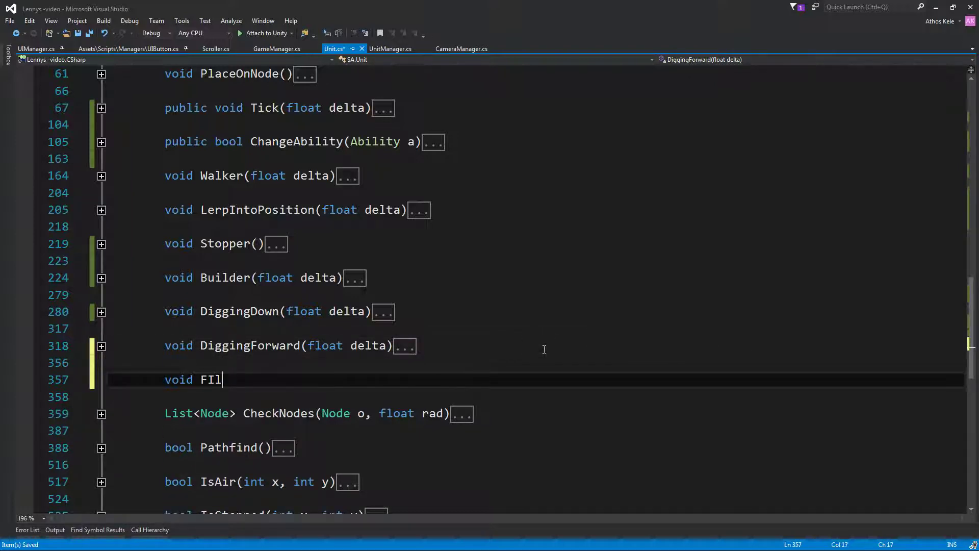
type("ller(f")
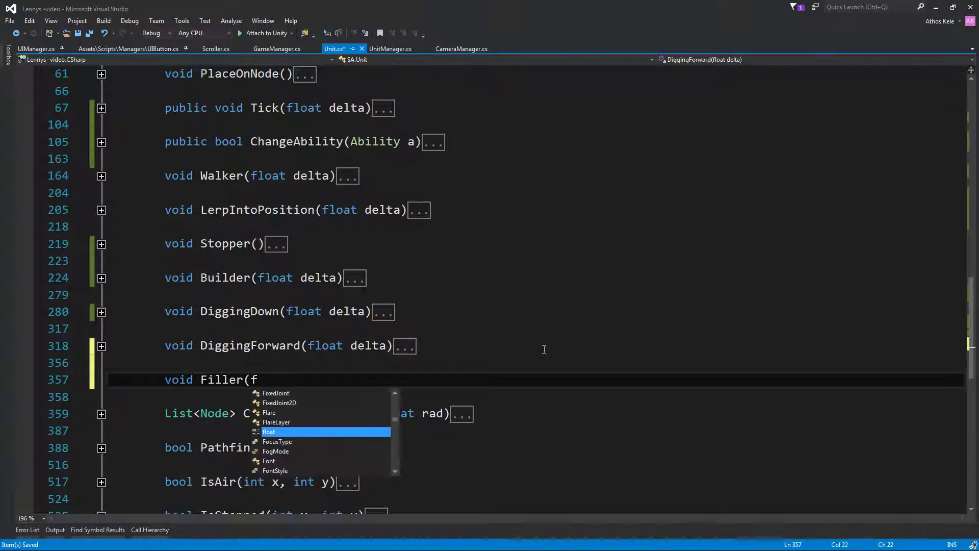
type("loat delta)")
key("Return")
type("{")
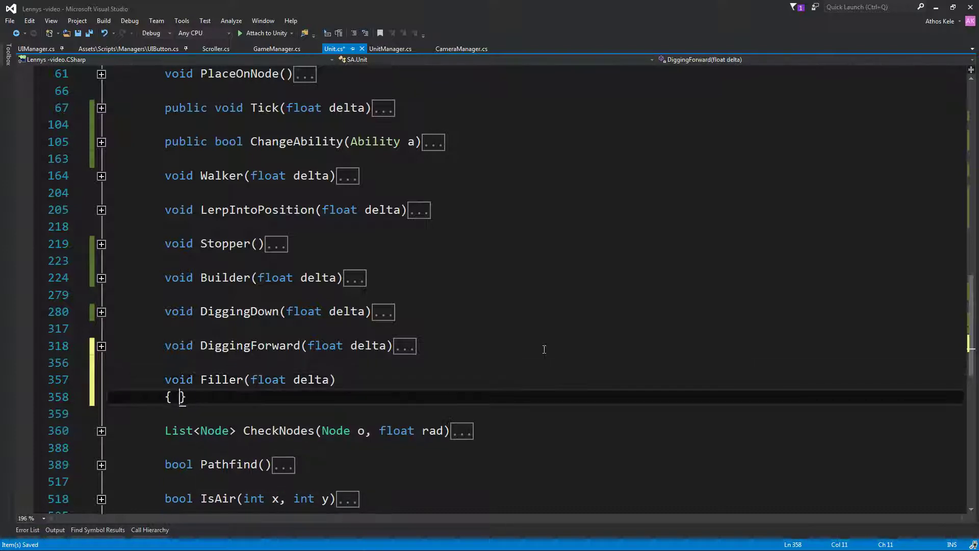
key("Return")
scroll(526, 262, "up", 2)
scroll(459, 240, "up", 1)
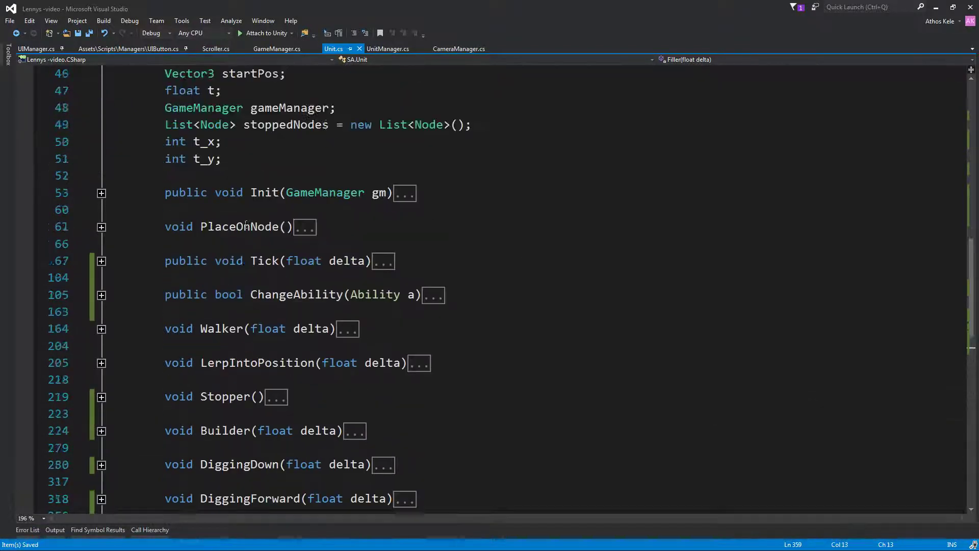
scroll(383, 214, "up", 2)
scroll(305, 188, "up", 3)
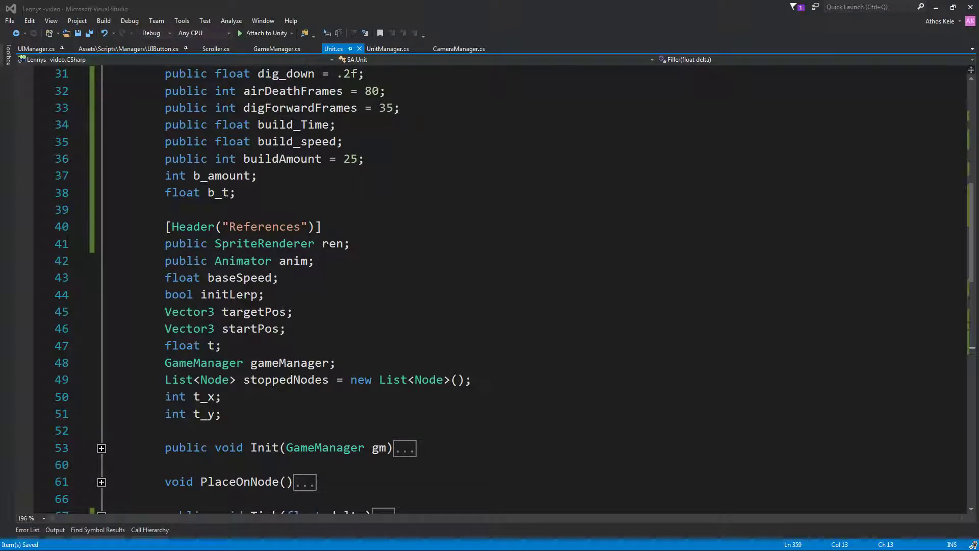
Start a new public float field line after buildAmount in Unit.cs.
left_click(364, 294)
scroll(365, 301, "down", 2)
scroll(364, 301, "up", 2)
scroll(365, 301, "up", 4)
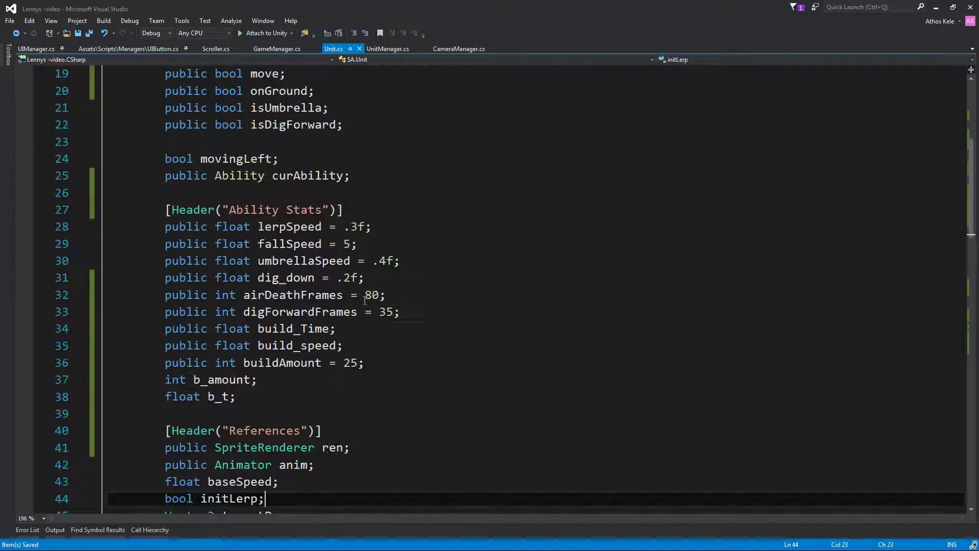
left_click(388, 364)
key("Return")
type("p")
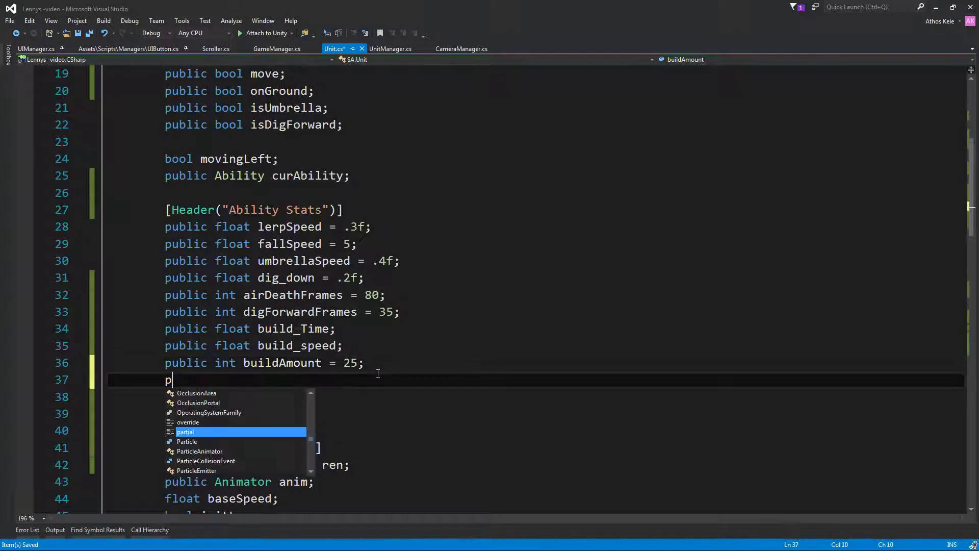
type("ublic float")
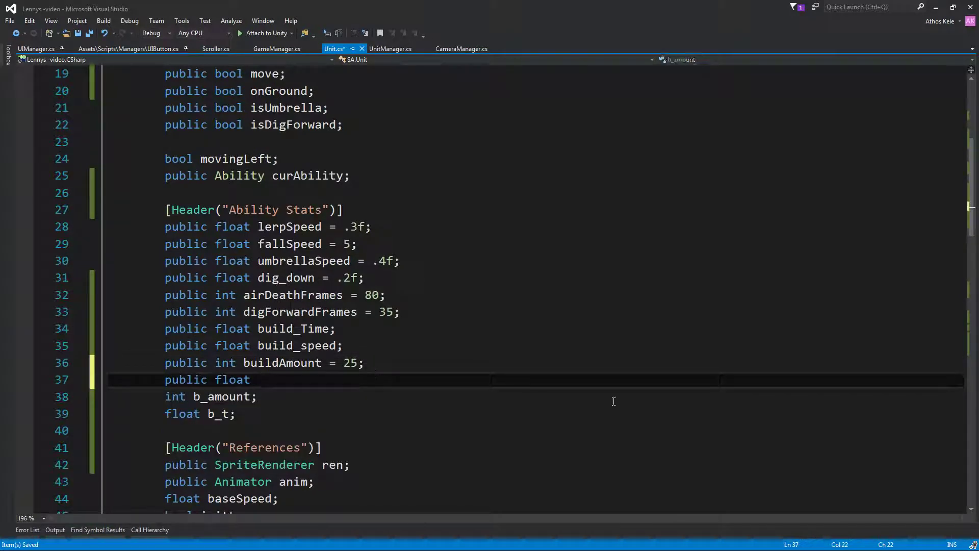
Show GameManager.cs in a new vertical tab group beside Unit.cs and find its pixelsOut field.
key("alt+Tab")
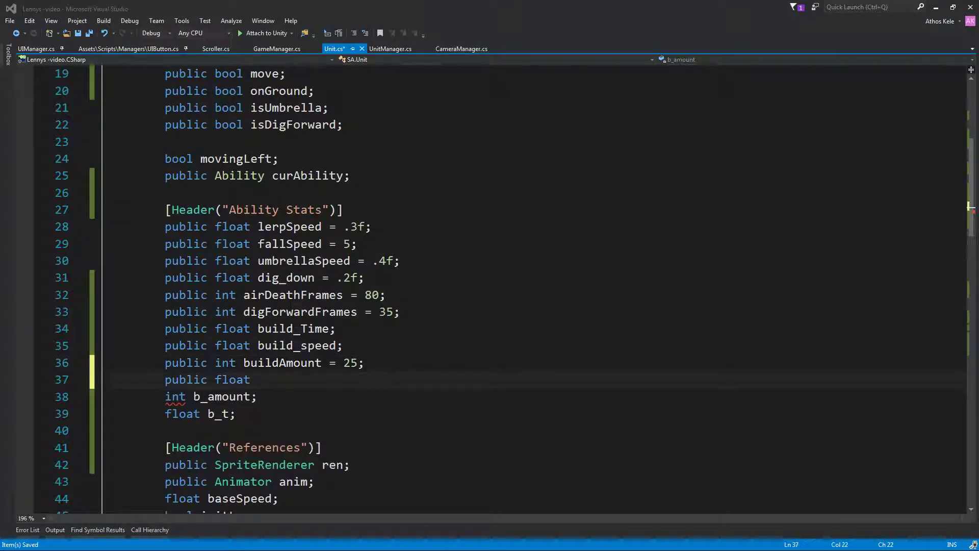
left_click(524, 243)
left_click(277, 49)
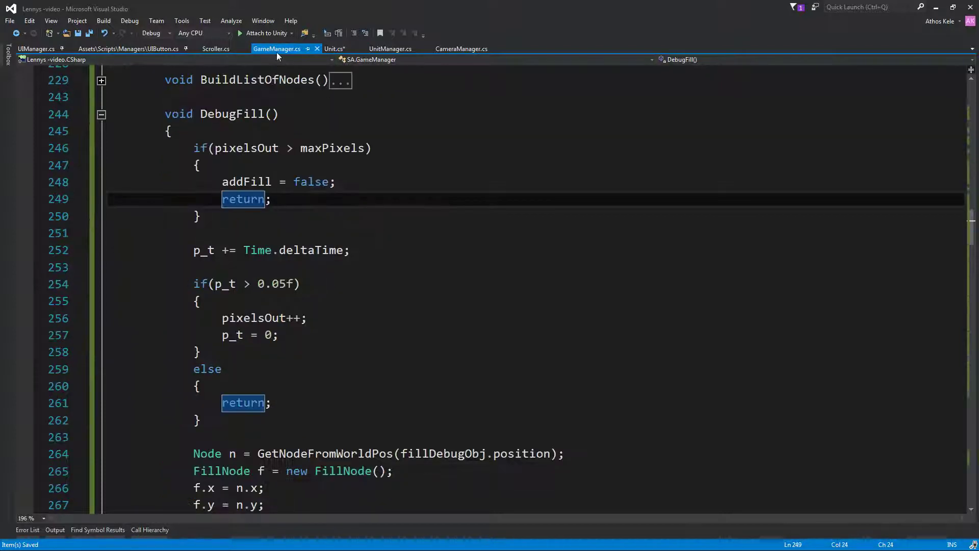
right_click(276, 52)
left_click(326, 186)
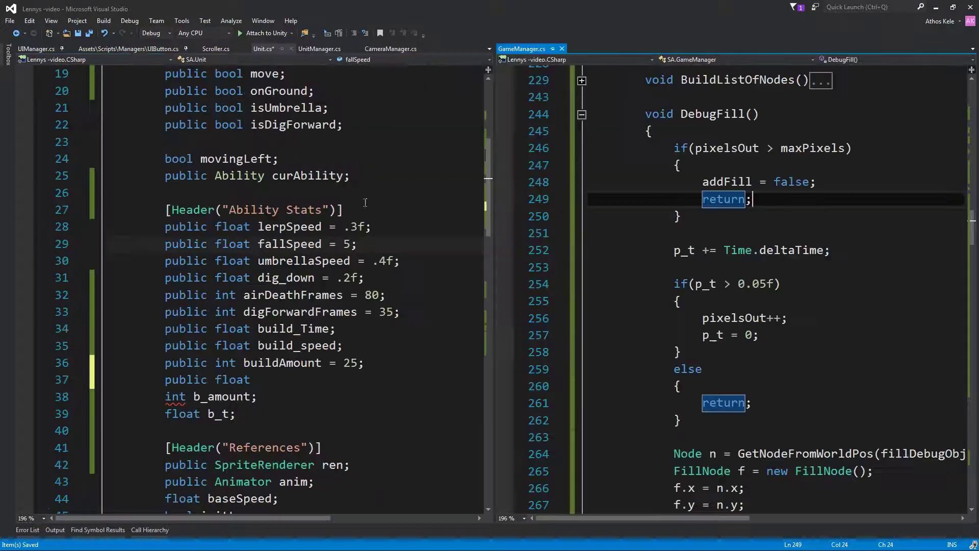
left_click(280, 261)
left_click(808, 317)
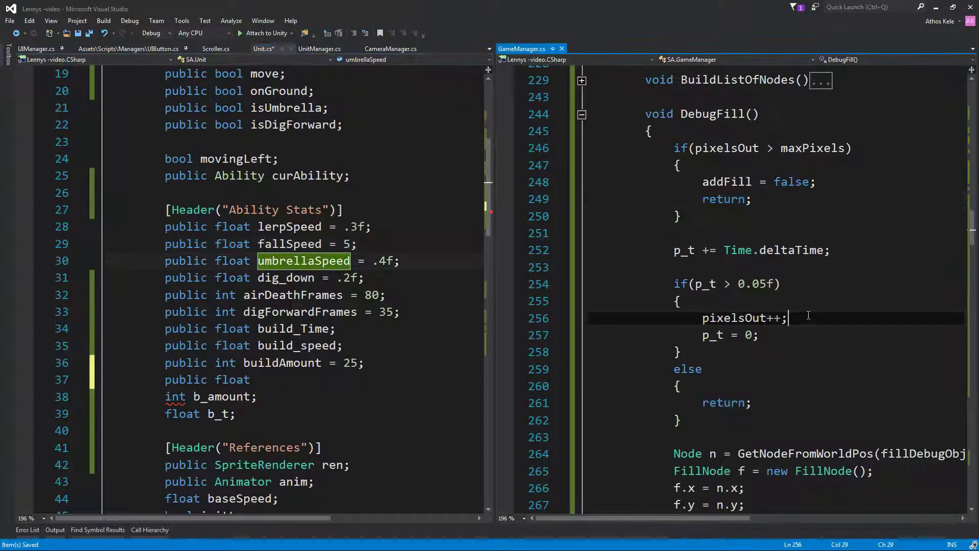
scroll(809, 316, "up", 20)
left_click(753, 199)
scroll(753, 227, "up", 6)
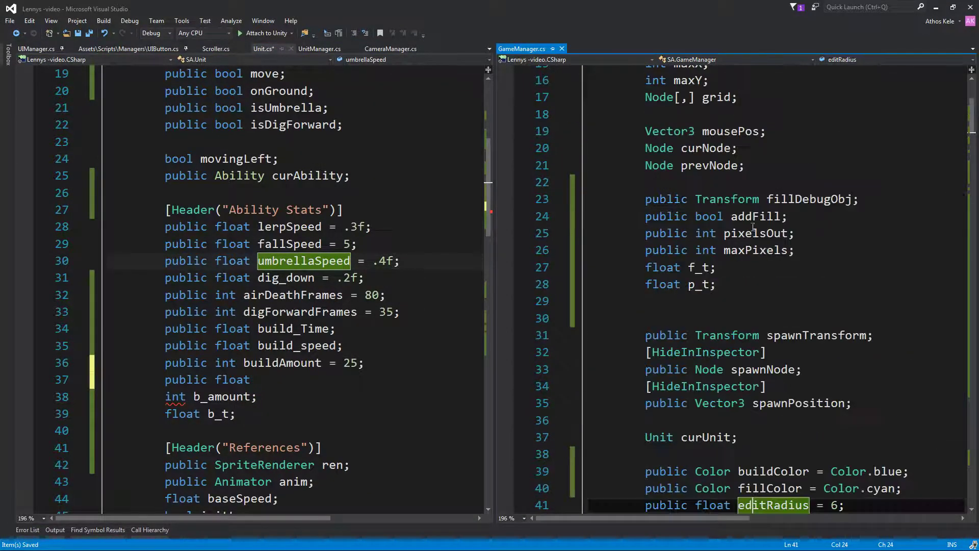
scroll(753, 227, "up", 5)
scroll(749, 231, "down", 7)
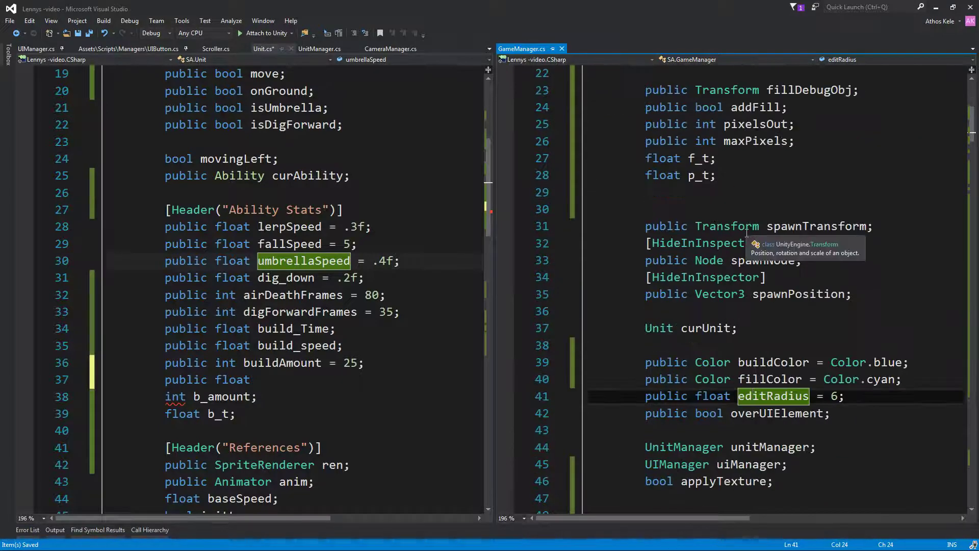
left_click(767, 124)
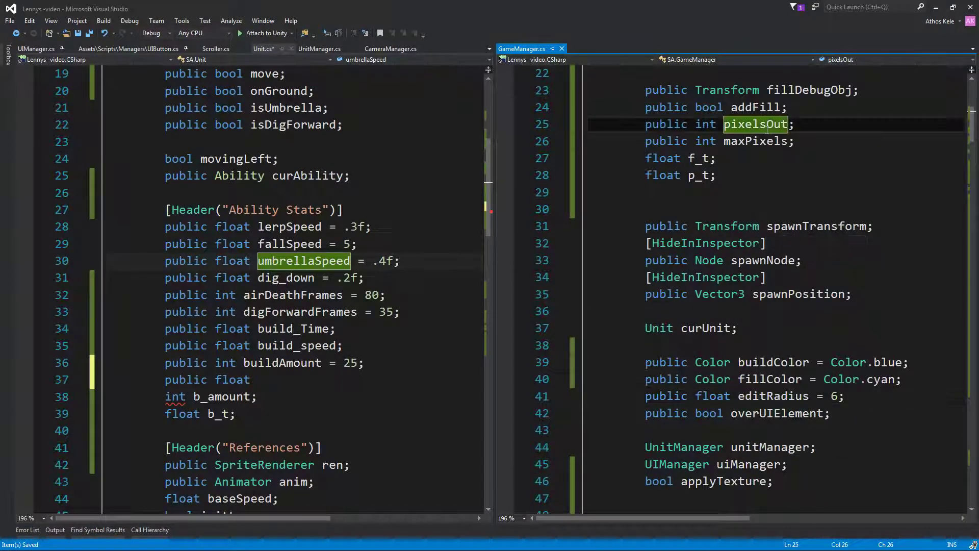
Declare int pixelsOut, public int maxPixels = 25, float f_t and float p_t in Unit, then save.
left_click(315, 349)
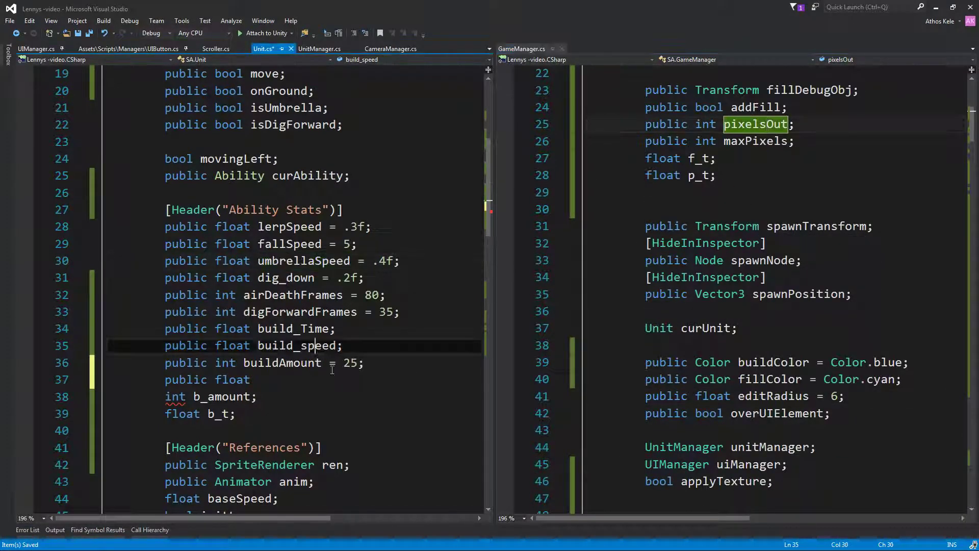
left_click(261, 379)
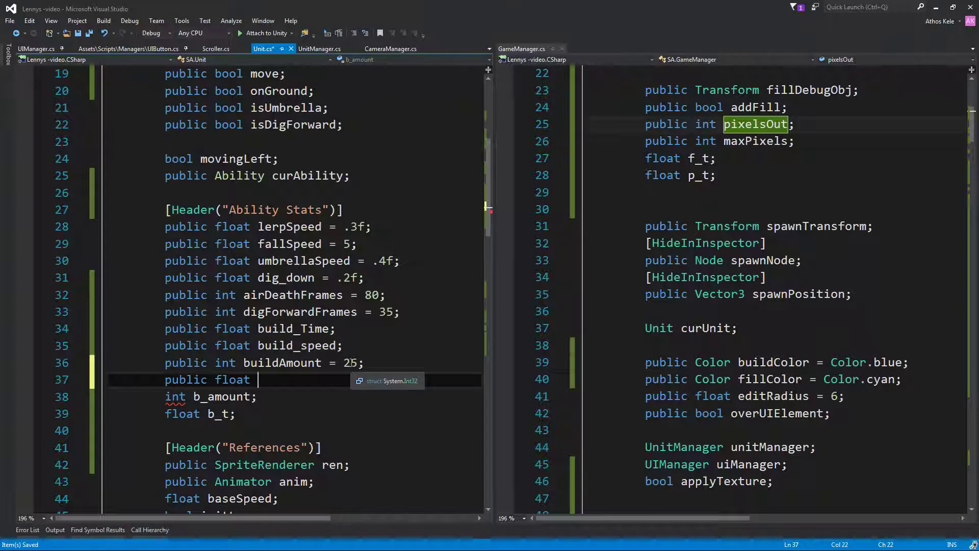
key("BackSpace")
key("BackSpace")
key("BackSpace")
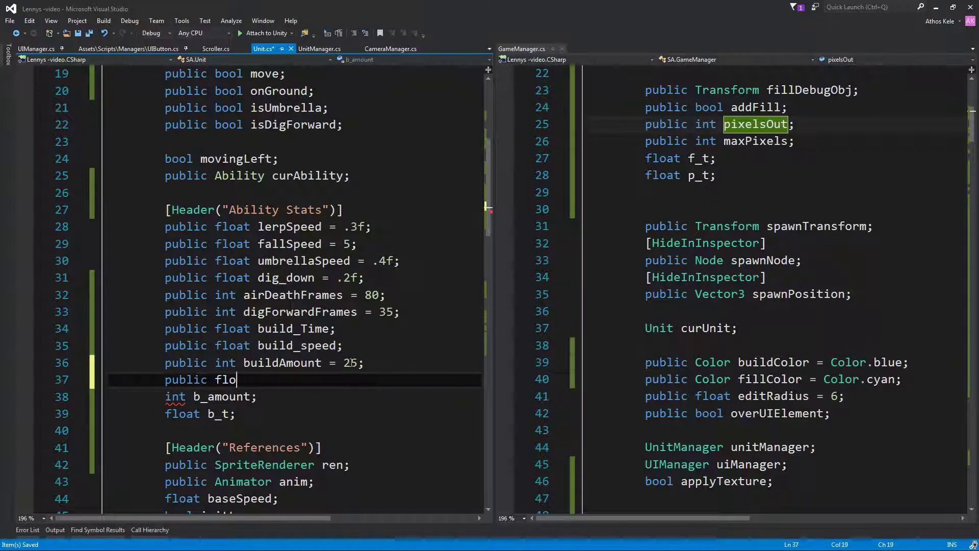
key("BackSpace")
key("BackSpace")
key("BackSpace")
type("int")
type(" p")
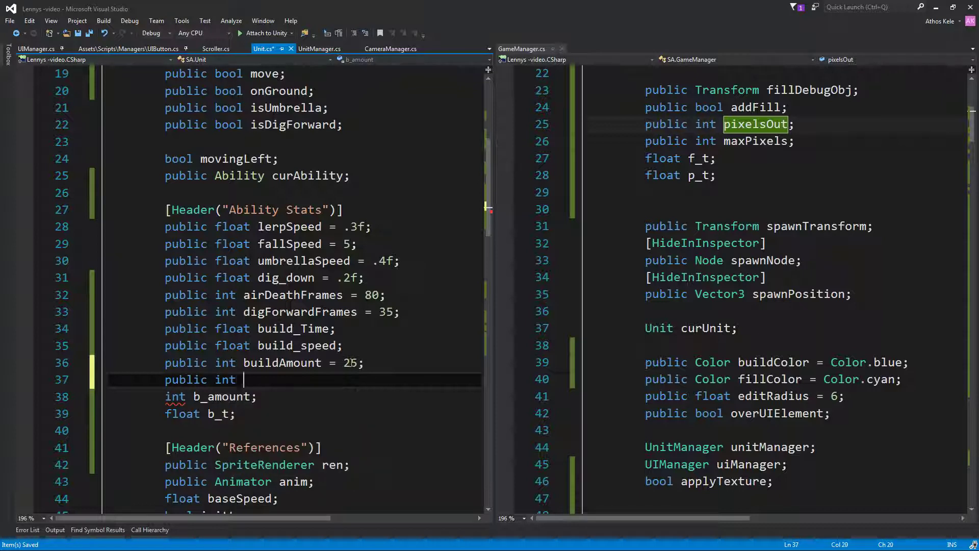
type("ixelsOut")
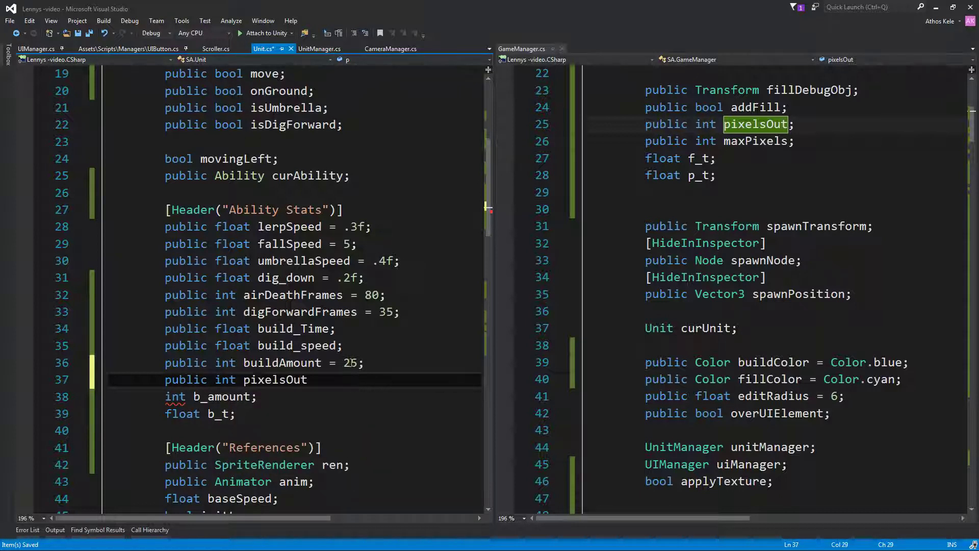
type(";")
key("Return")
type("public int ")
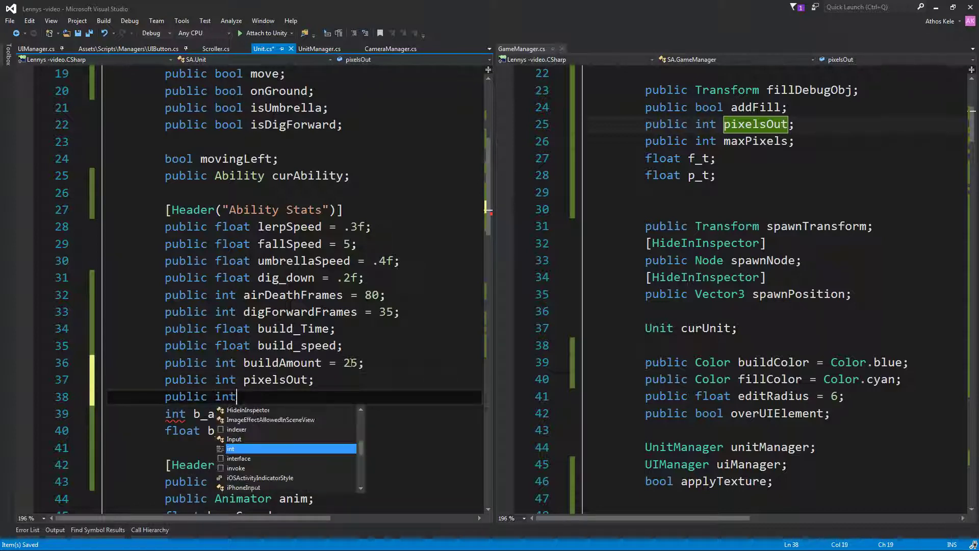
type("maxPix")
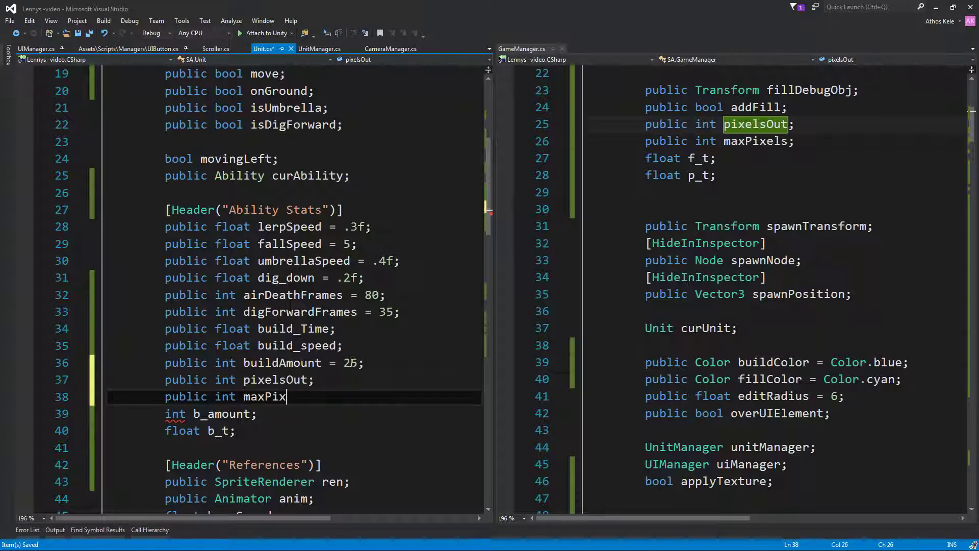
type("els = 25;")
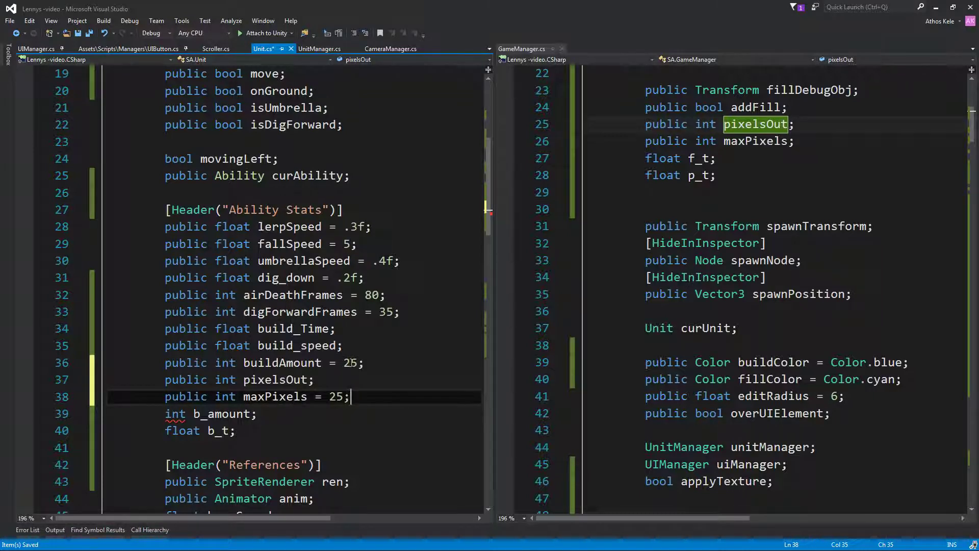
key("Return")
type("float f")
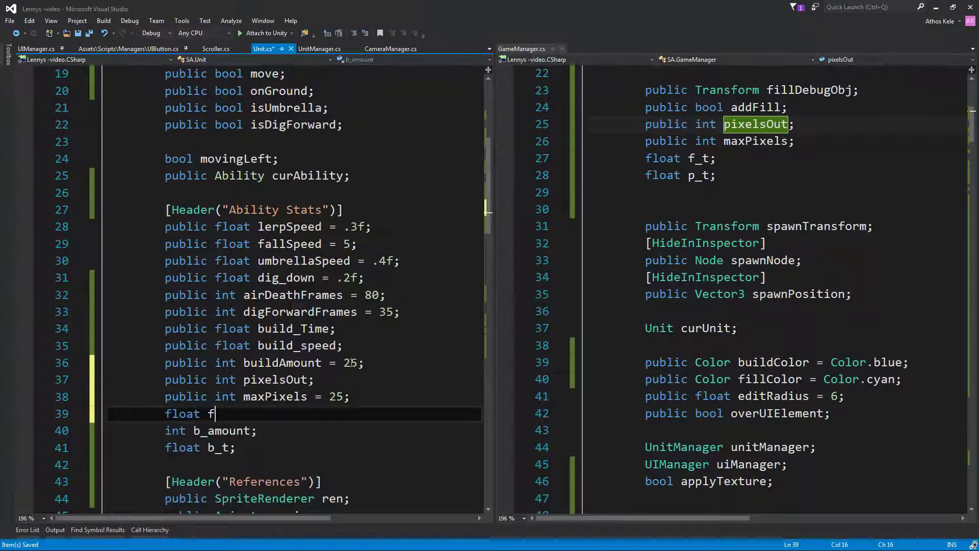
type("_t;")
key("Return")
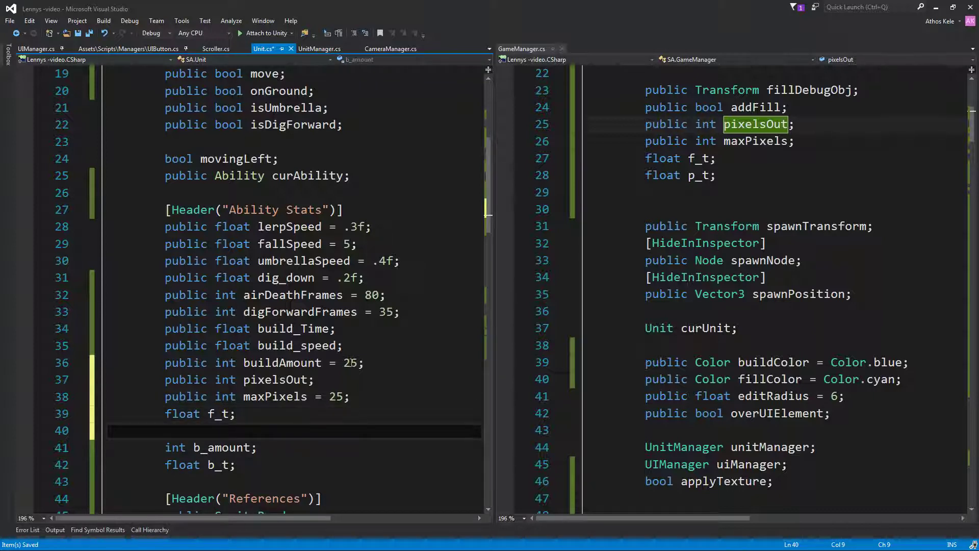
type("float p")
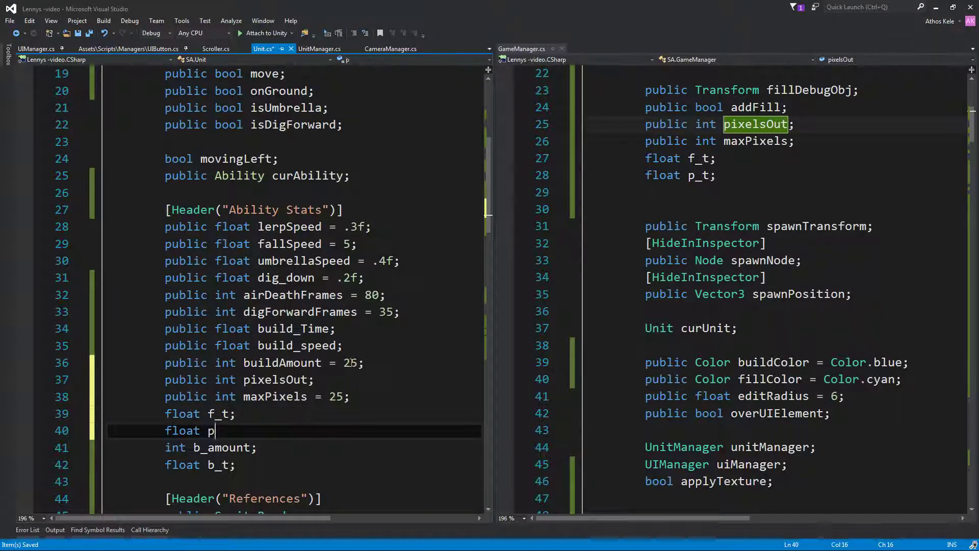
type("+_t;")
key("ctrl+s")
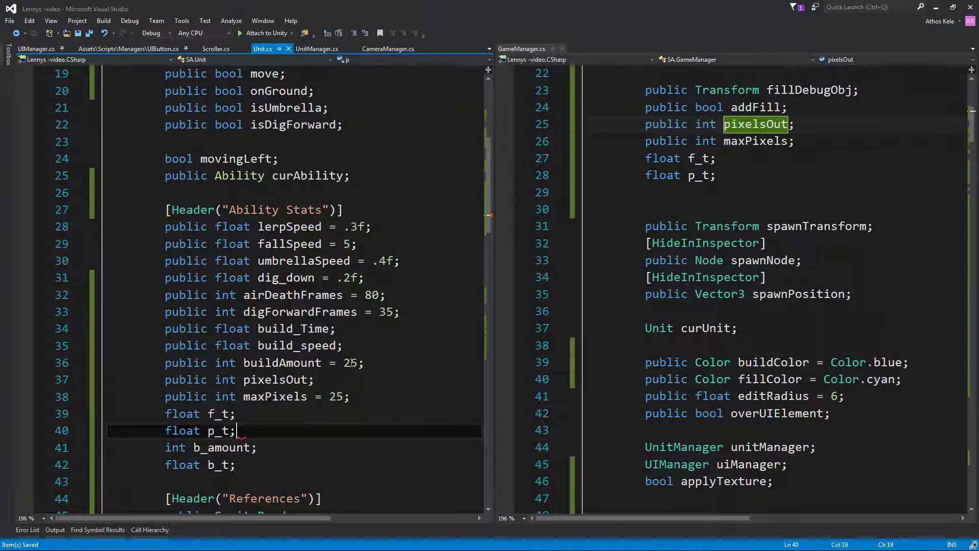
left_click(355, 328)
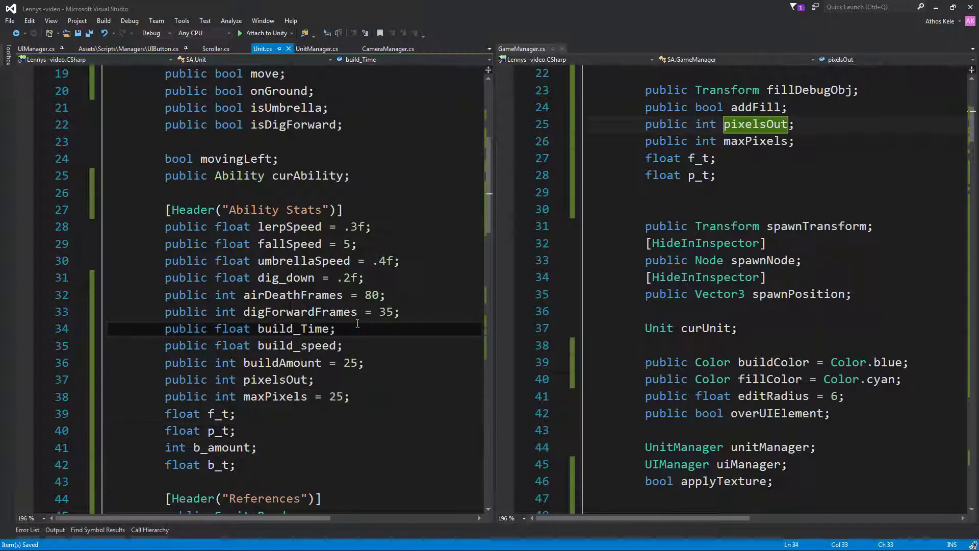
In Filler, call ChangeAbility(Ability.walker) and return once pixelsOut exceeds maxPixels.
scroll(357, 323, "down", 4)
scroll(357, 323, "down", 5)
scroll(357, 323, "down", 3)
scroll(356, 322, "down", 1)
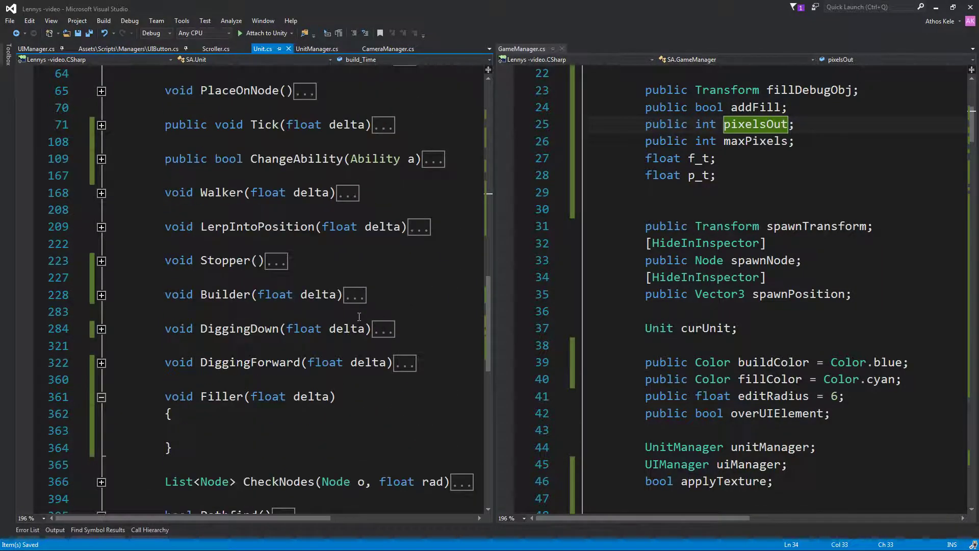
scroll(355, 321, "down", 4)
left_click(243, 236)
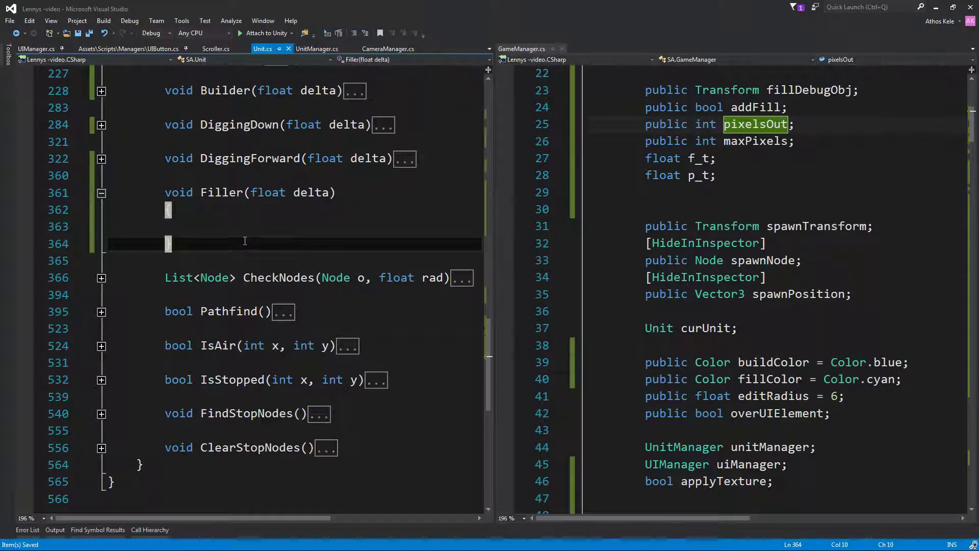
key("Up")
key("Down")
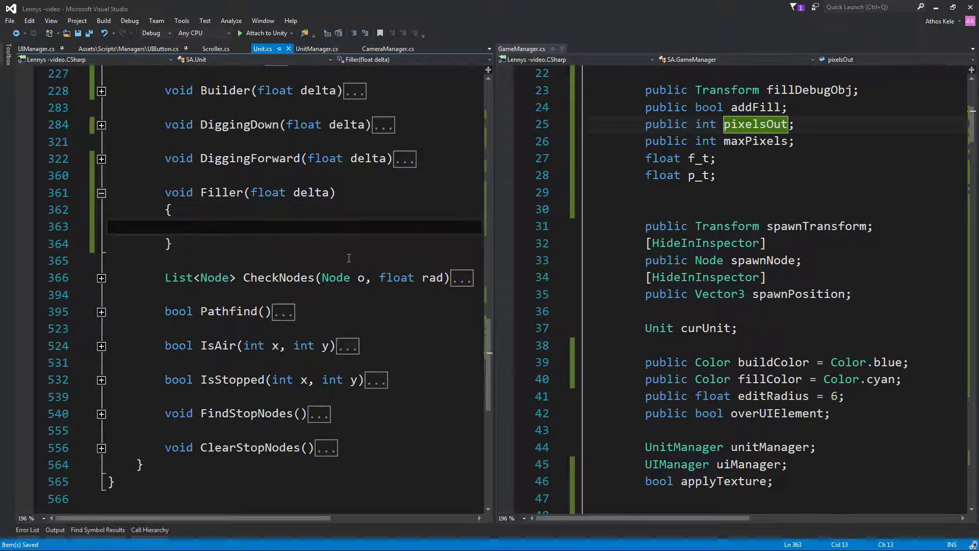
left_click(779, 277)
scroll(779, 287, "down", 20)
scroll(779, 287, "down", 20)
scroll(779, 288, "down", 9)
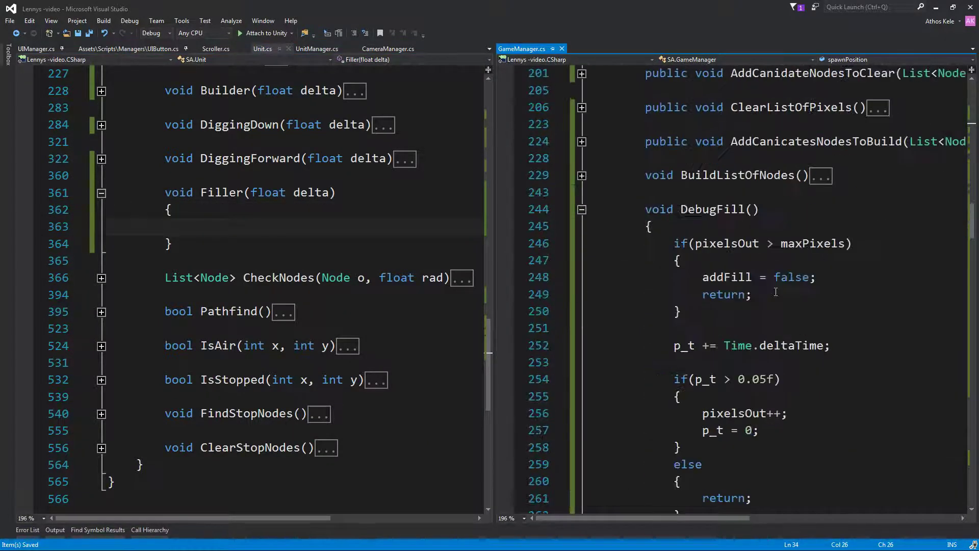
scroll(779, 287, "down", 15)
scroll(246, 289, "up", 1)
left_click(254, 284)
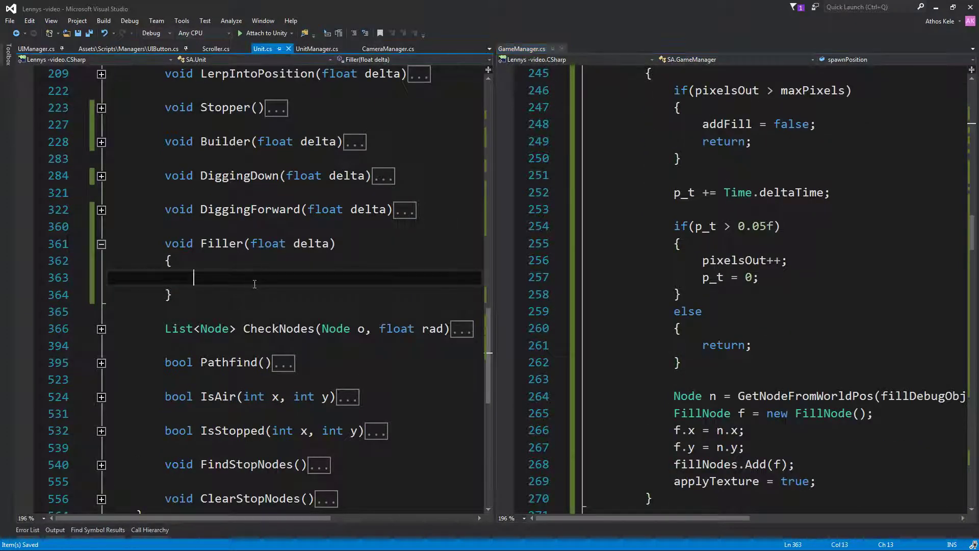
type("if(p")
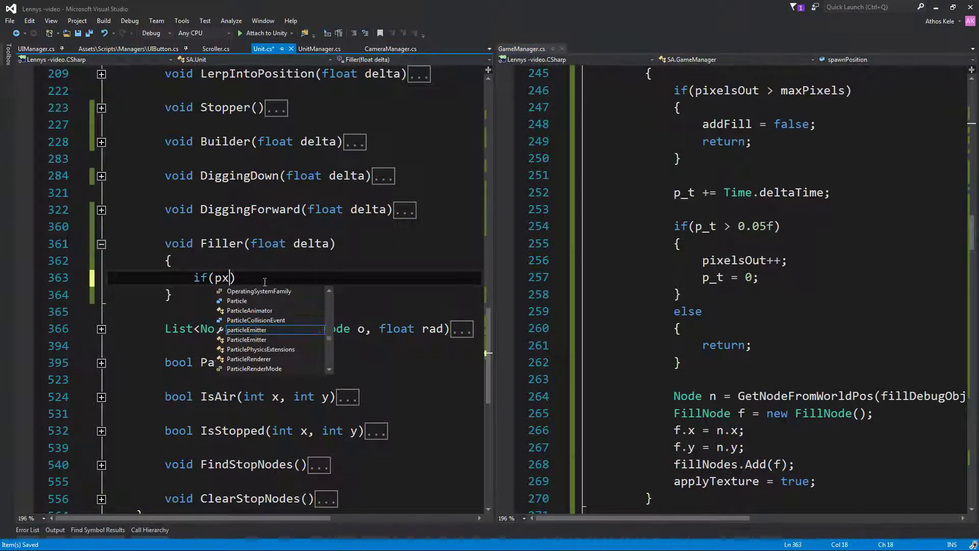
type("ix")
key("Tab")
type("> ")
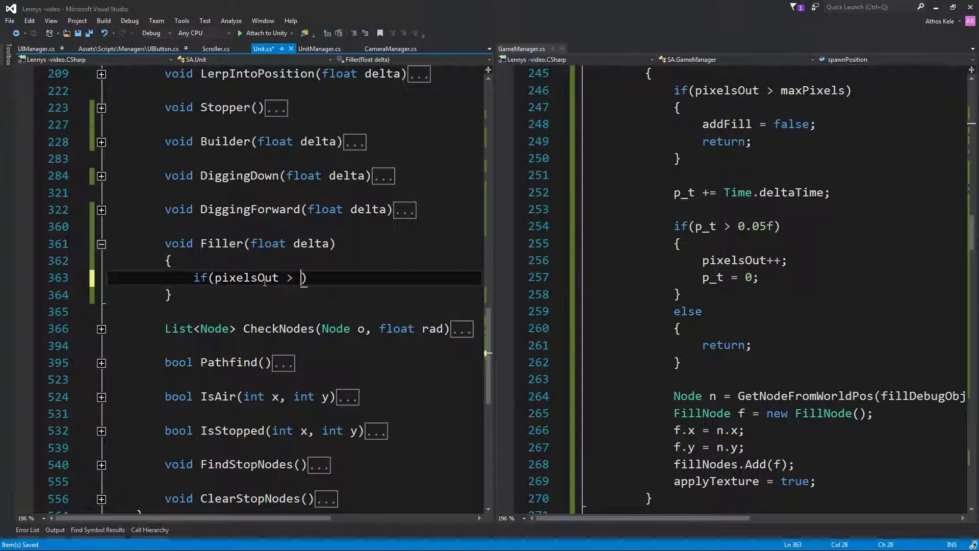
type("maxPixels)")
key("Return")
type("{")
key("Return")
type("r")
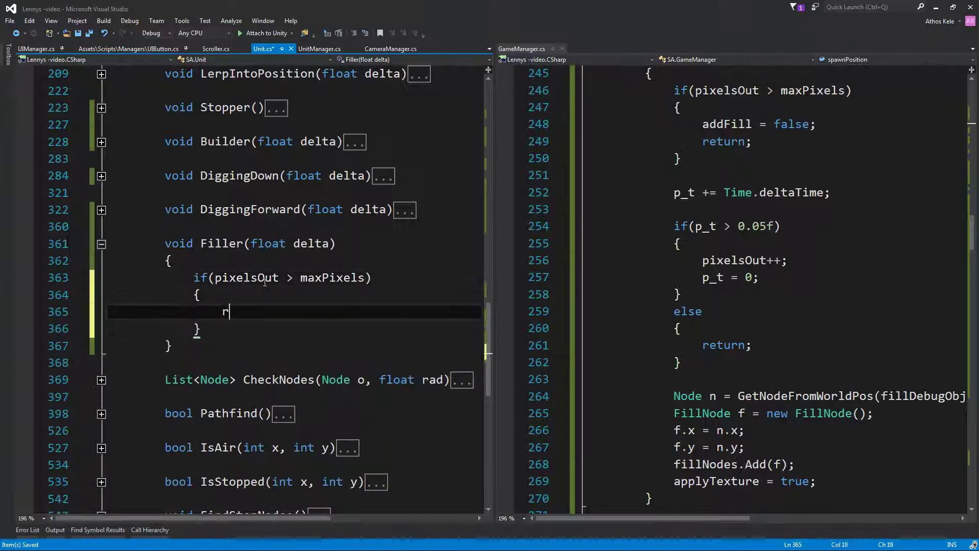
type("eturn;")
key("ctrl+Return")
type("Chan")
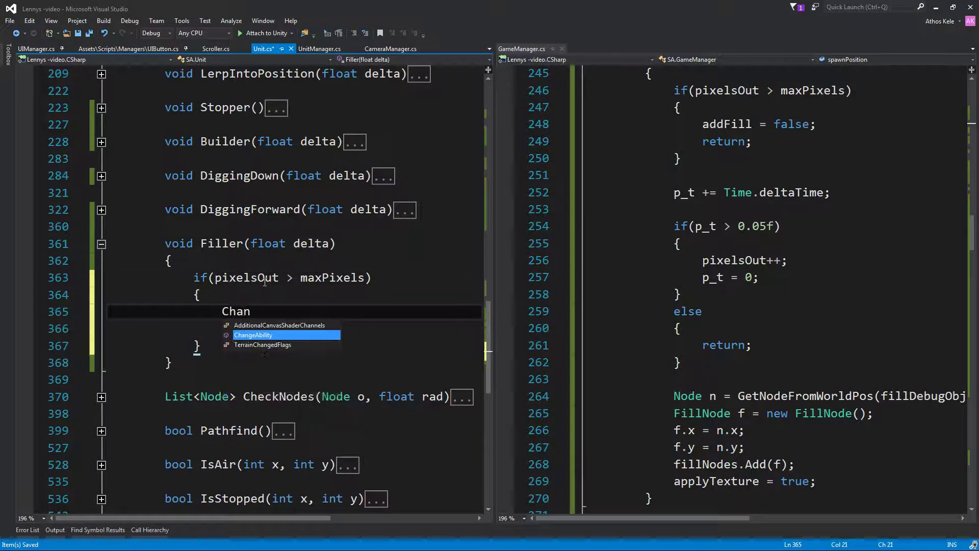
type("(")
type("Ability.")
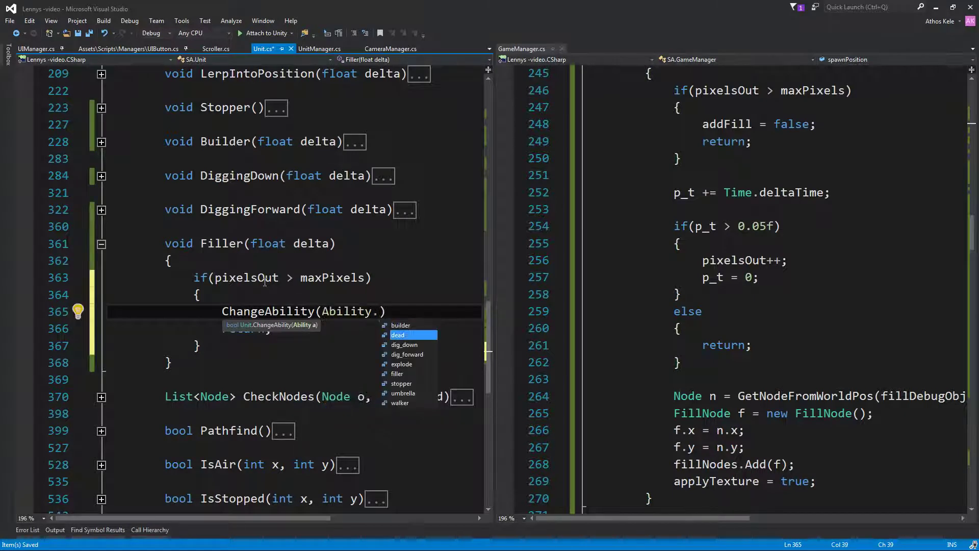
type("wa")
key("Tab")
type(";")
Add p_t += delta and a 0.05f timer block that increments pixelsOut and resets p_t.
key("Down")
key("Down")
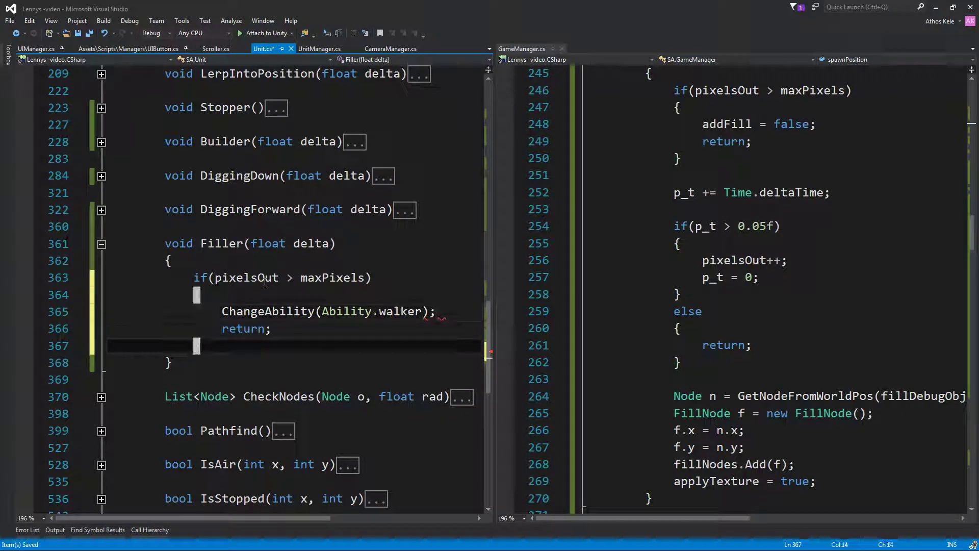
key("Return")
key("Return")
type("p")
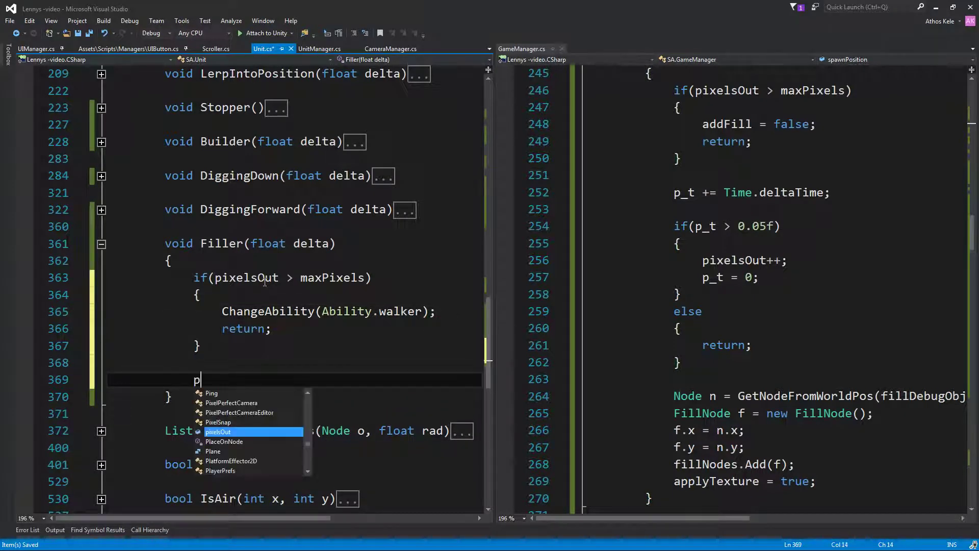
type("_t += ")
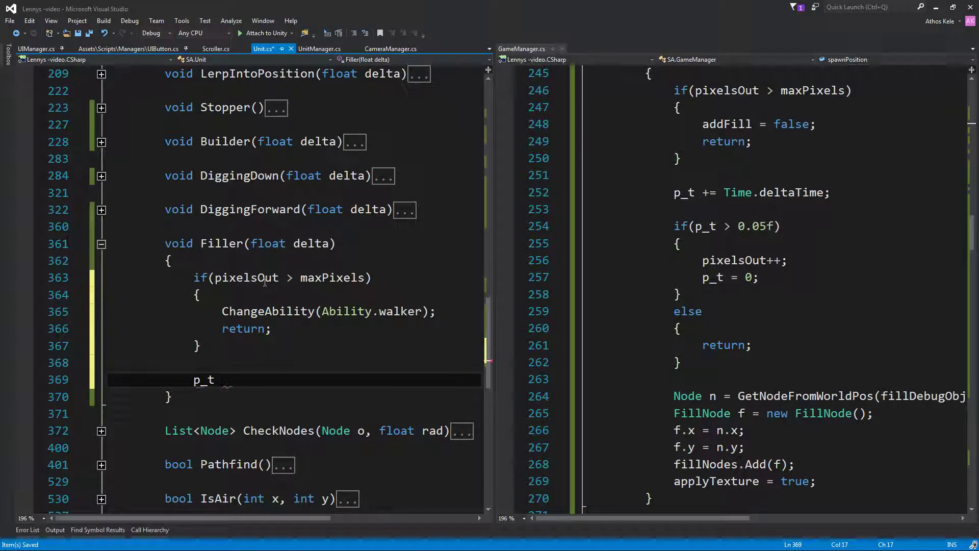
type("del")
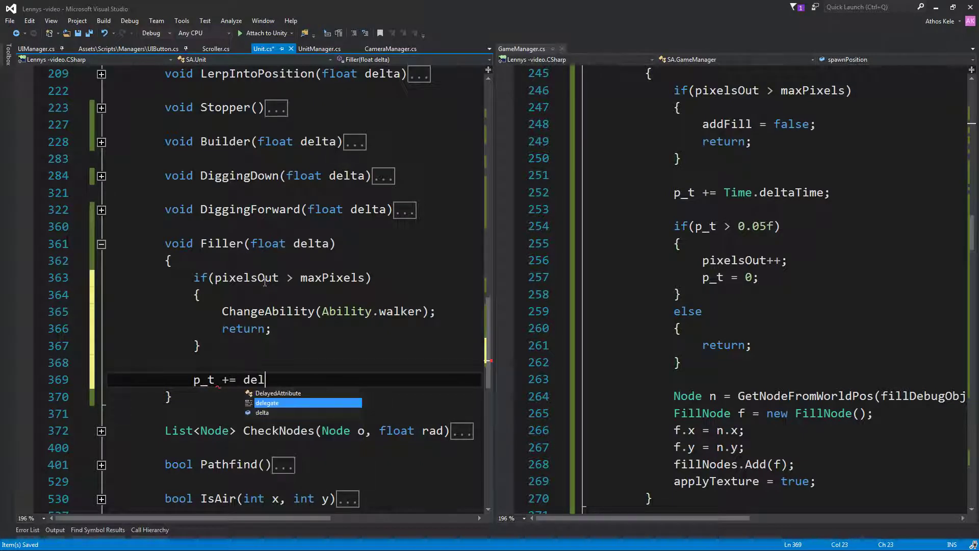
key("Tab")
type(";")
key("Return")
key("Return")
type("if(")
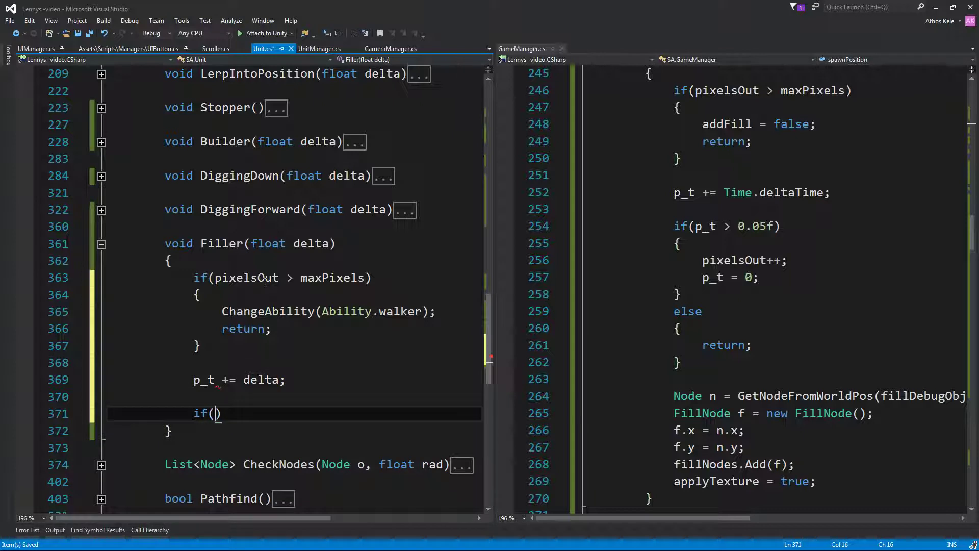
type("p_")
key("Tab")
key("Return")
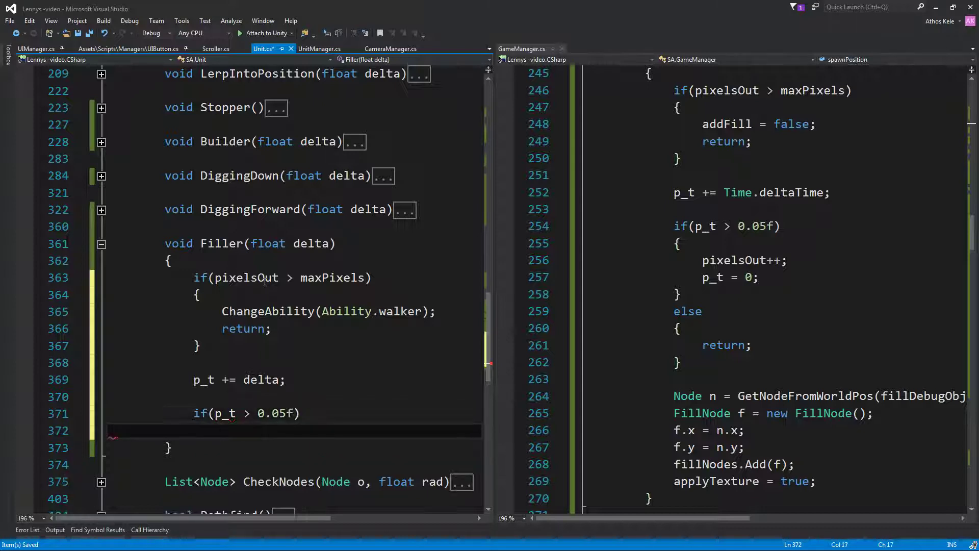
type("{")
key("Return")
type("pix")
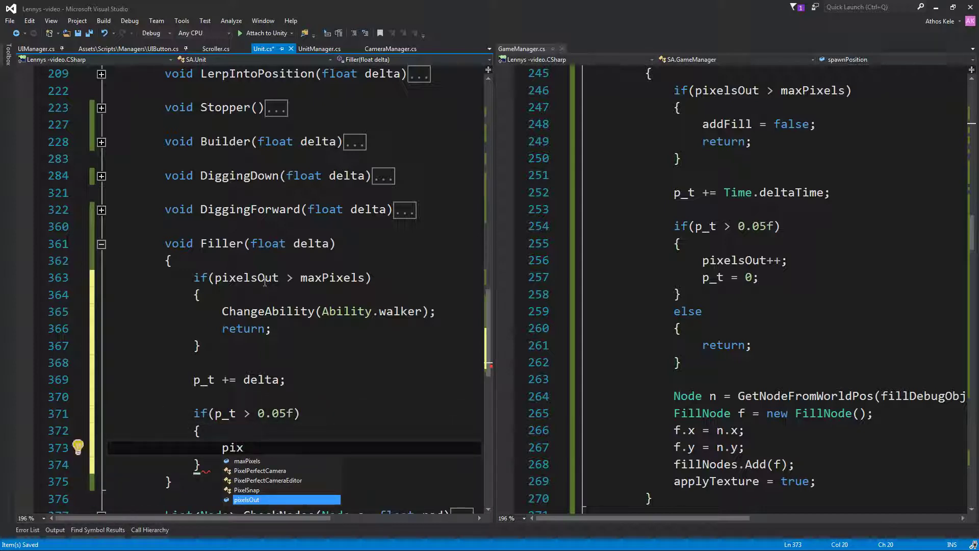
key("Tab")
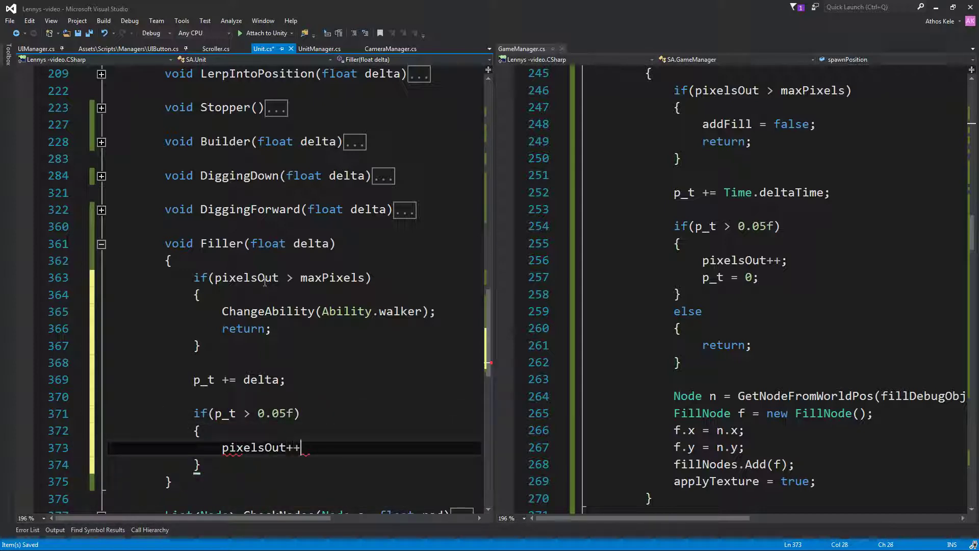
type(";")
key("Return")
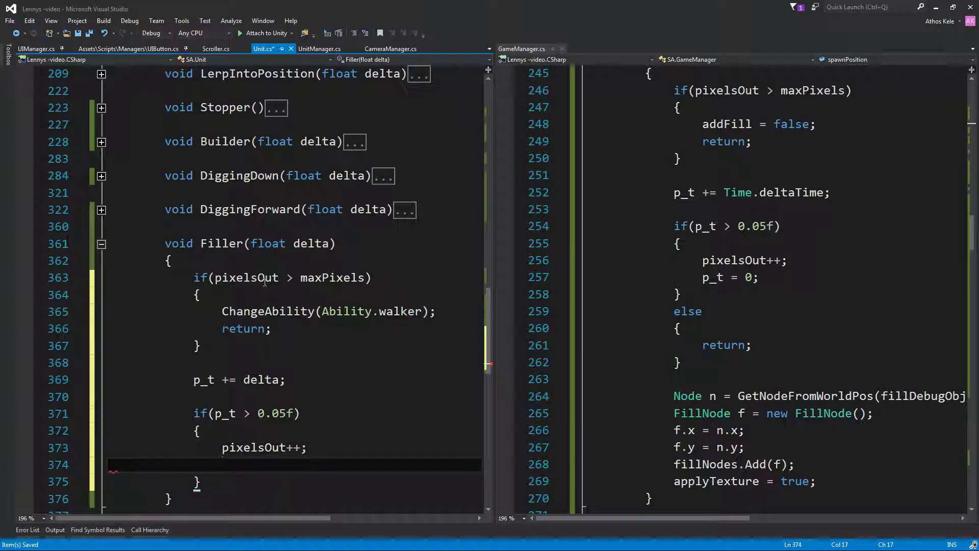
type("p_t ")
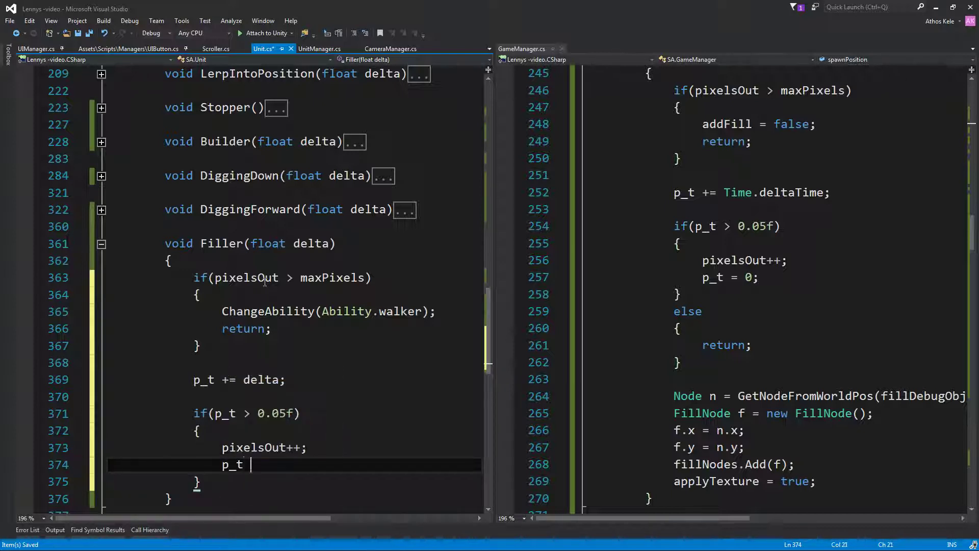
type("=")
key("Up")
key("Up")
key("Up")
key("Up")
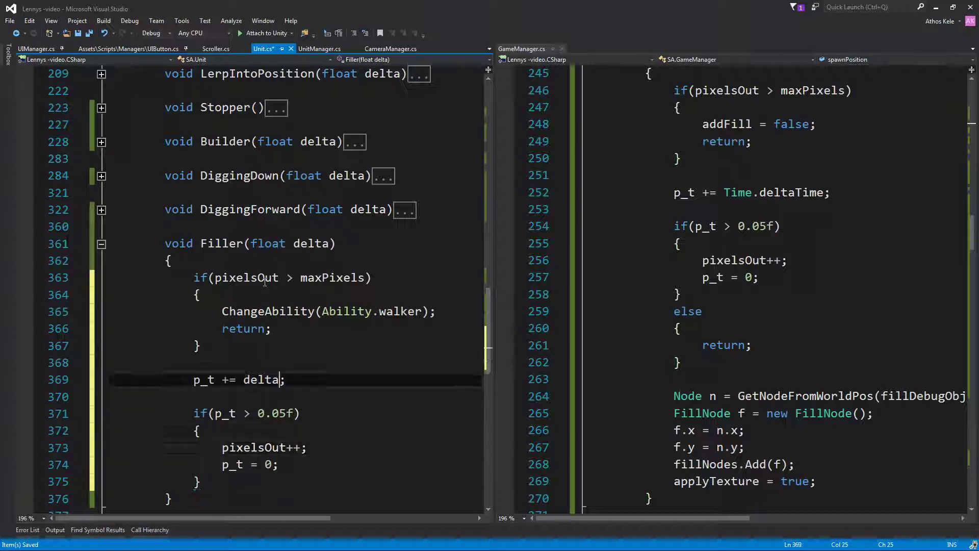
key("Left")
key("shift+Left")
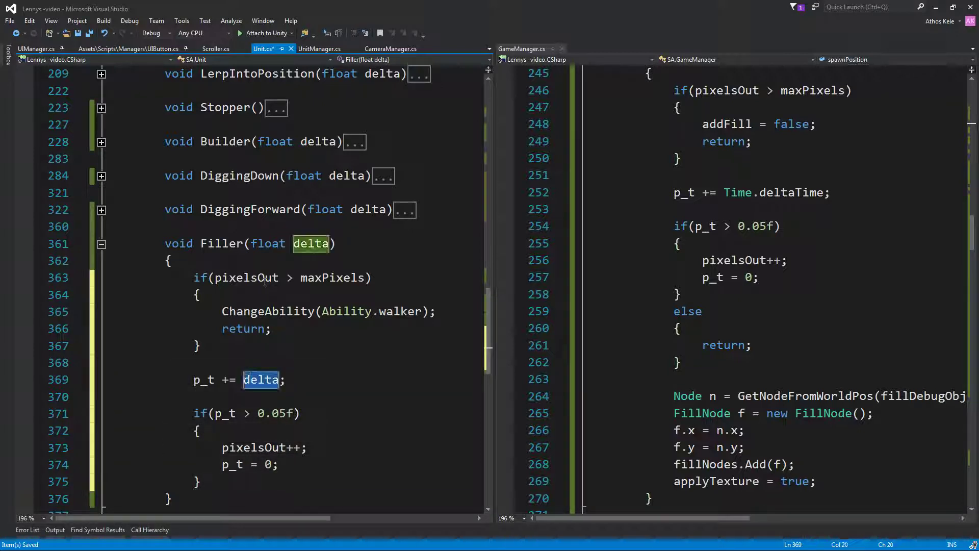
Add an else branch that returns after the timer block in Filler.
scroll(228, 269, "down", 2)
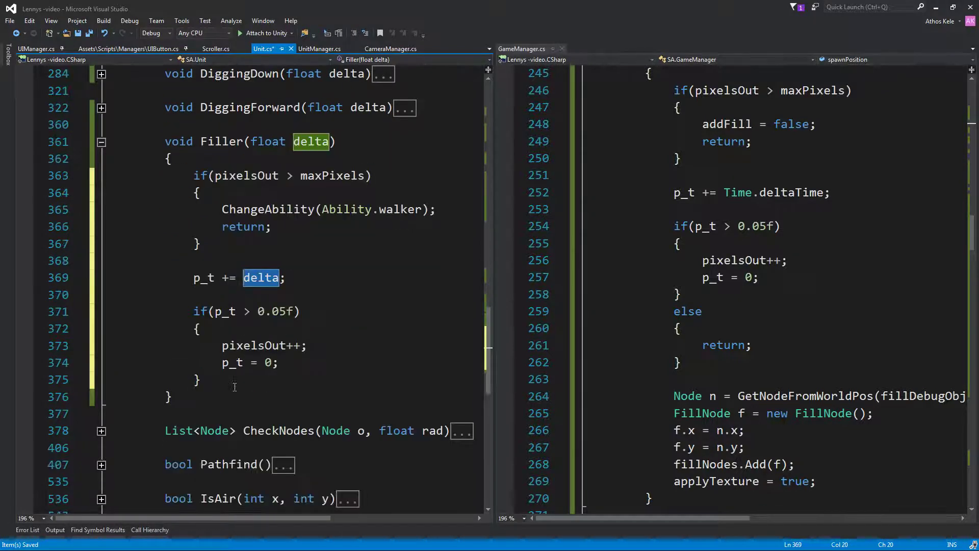
left_click(245, 380)
scroll(265, 334, "down", 2)
left_click(245, 175)
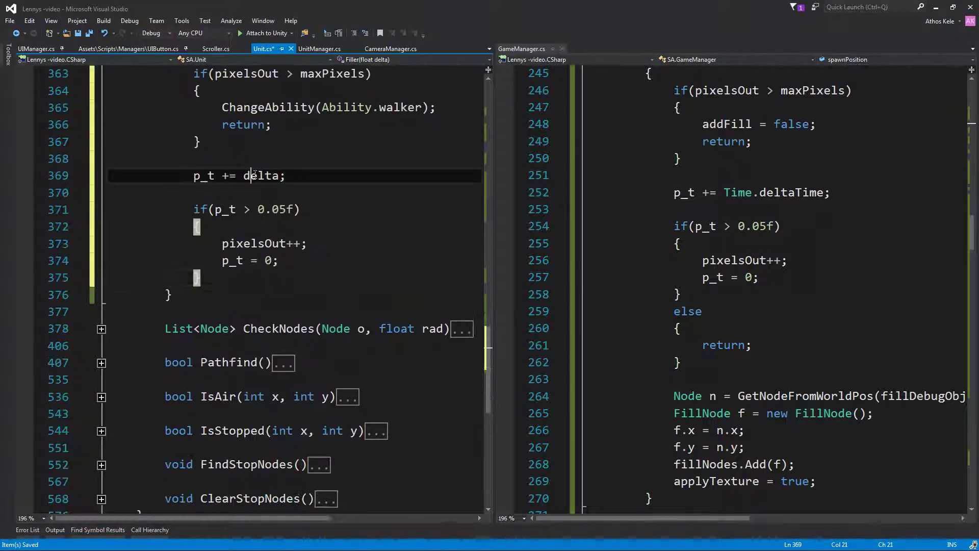
left_click(233, 262)
left_click(221, 281)
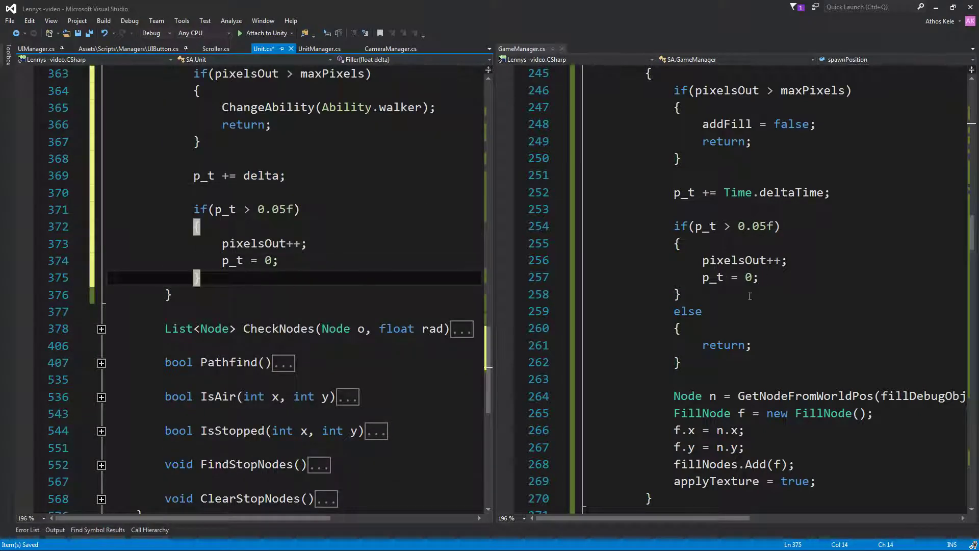
left_click(714, 295)
scroll(713, 294, "down", 2)
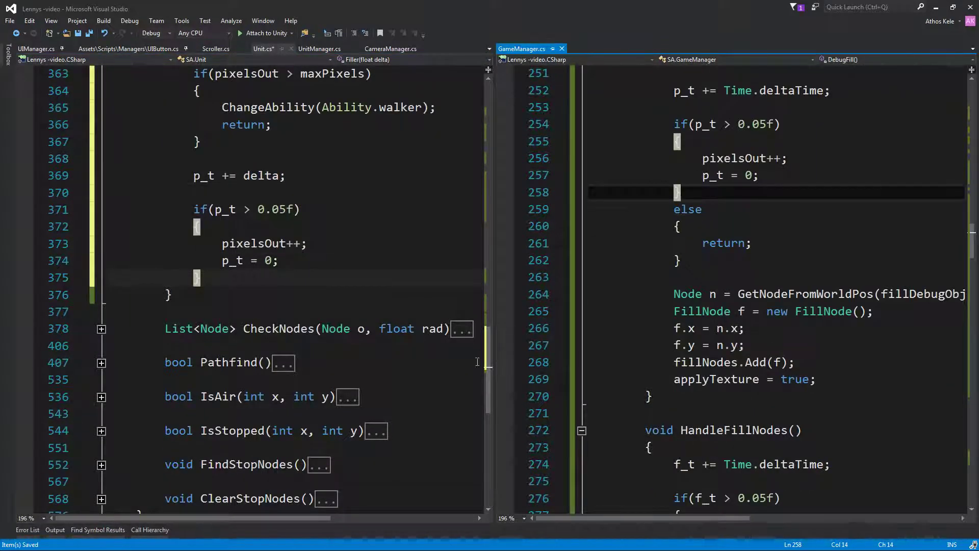
left_click(245, 294)
left_click(245, 283)
key("Return")
type("e")
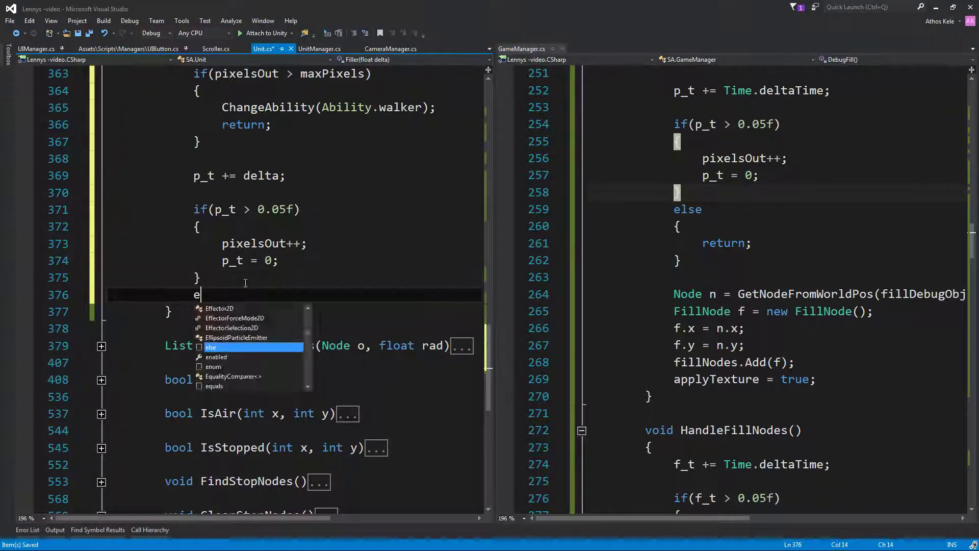
key("Return")
type("{")
key("Return")
type("return;")
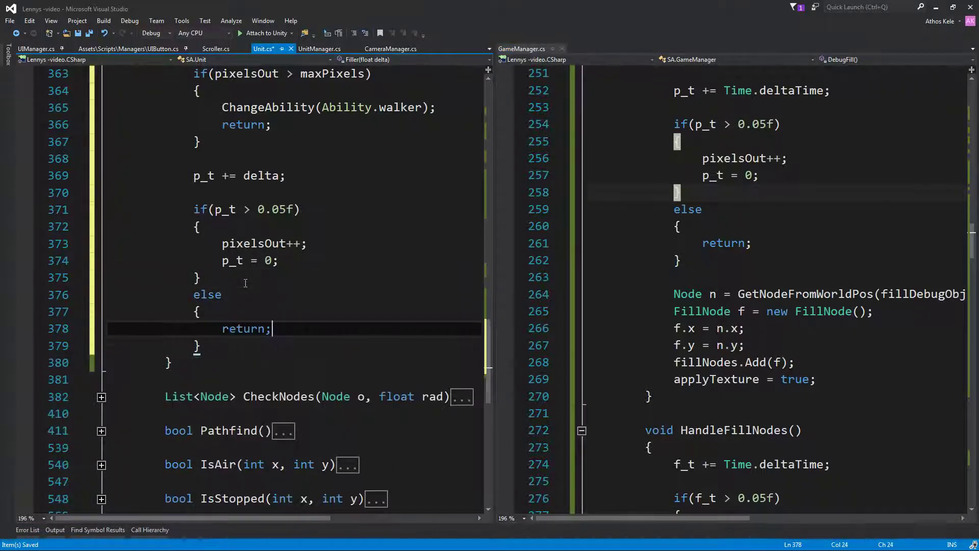
Declare Node n = null; below the else block.
key("Down")
key("Return")
key("Return")
type("No")
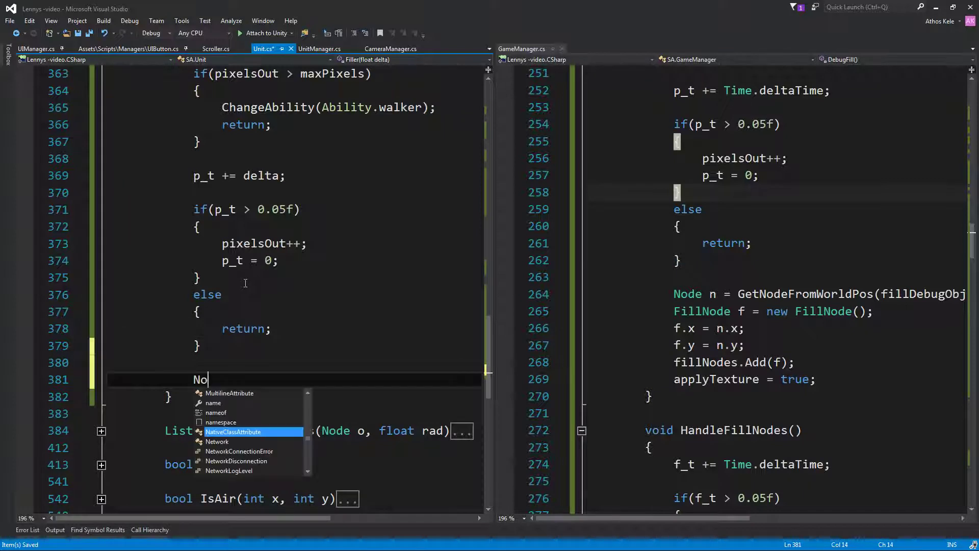
type("de n = ")
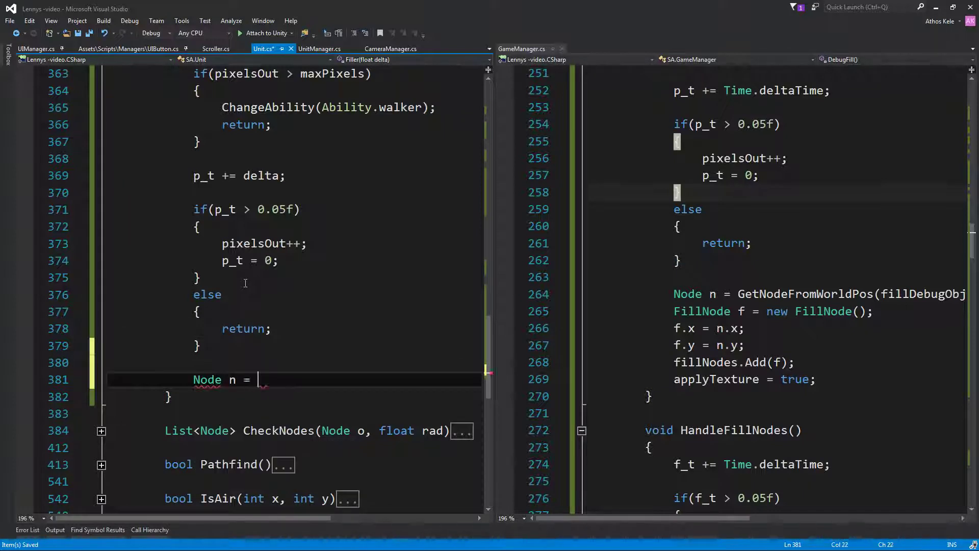
type("Getn")
key("BackSpace")
key("BackSpace")
key("BackSpace")
key("BackSpace")
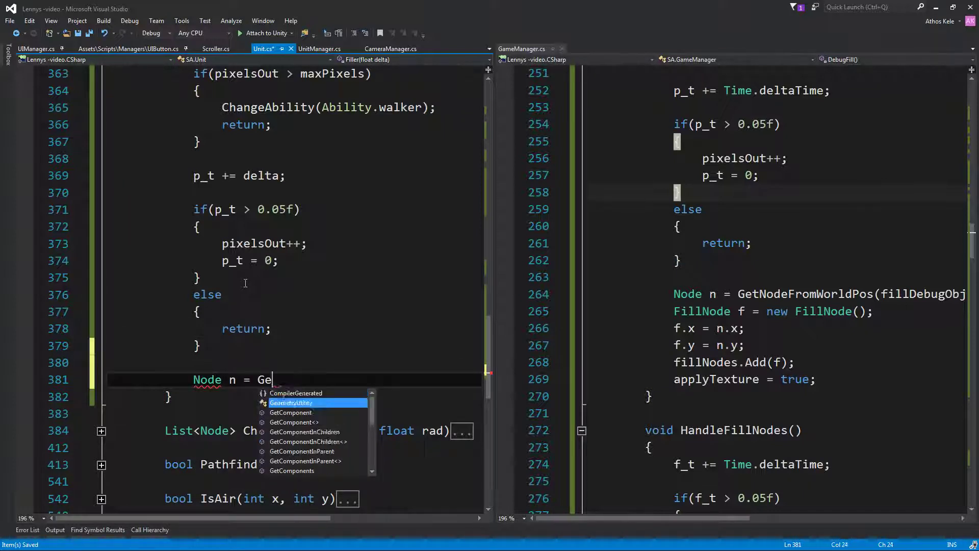
key("BackSpace")
key("BackSpace")
key("BackSpace")
key("BackSpace")
key("BackSpace")
key("BackSpace")
key("BackSpace")
key("BackSpace")
key("BackSpace")
key("BackSpace")
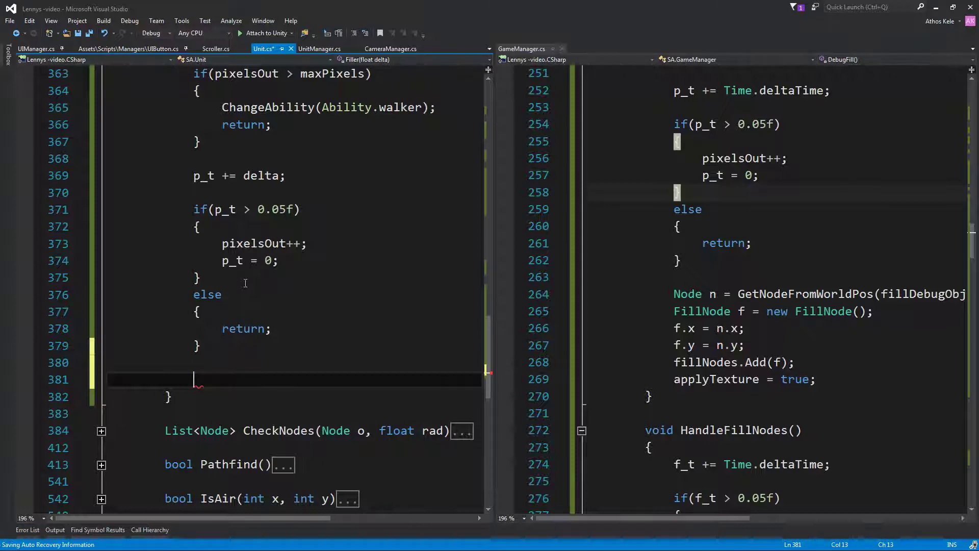
key("shift+Up")
key("shift+Down")
key("shift+Home")
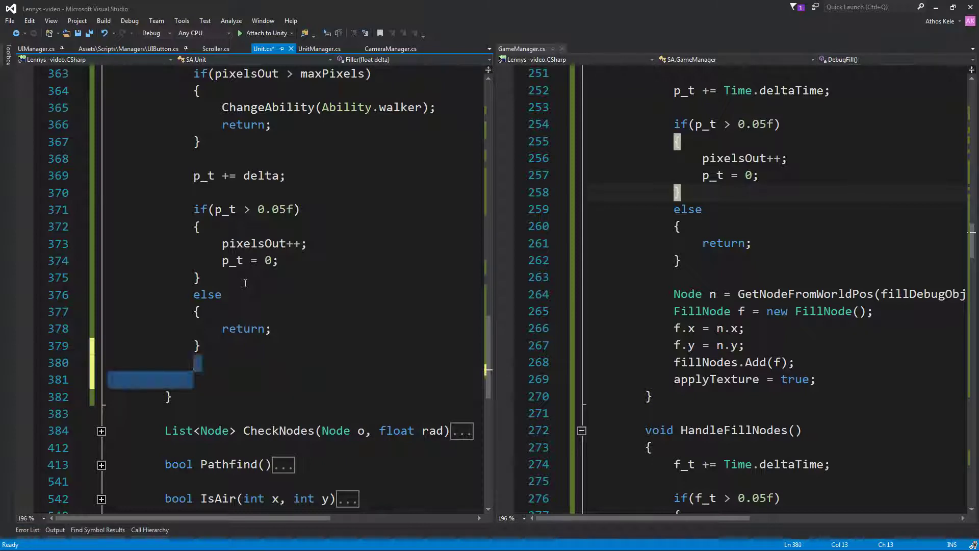
key("shift+End")
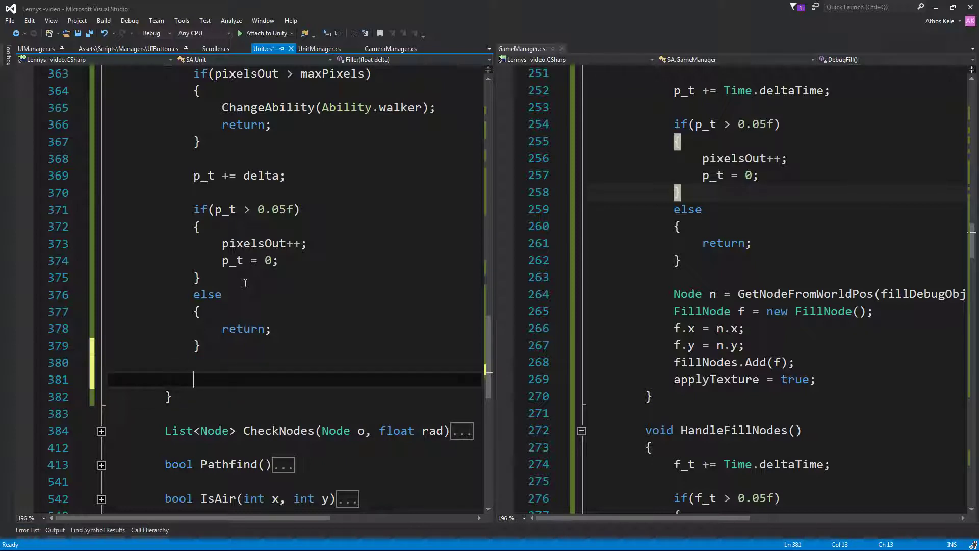
type("i")
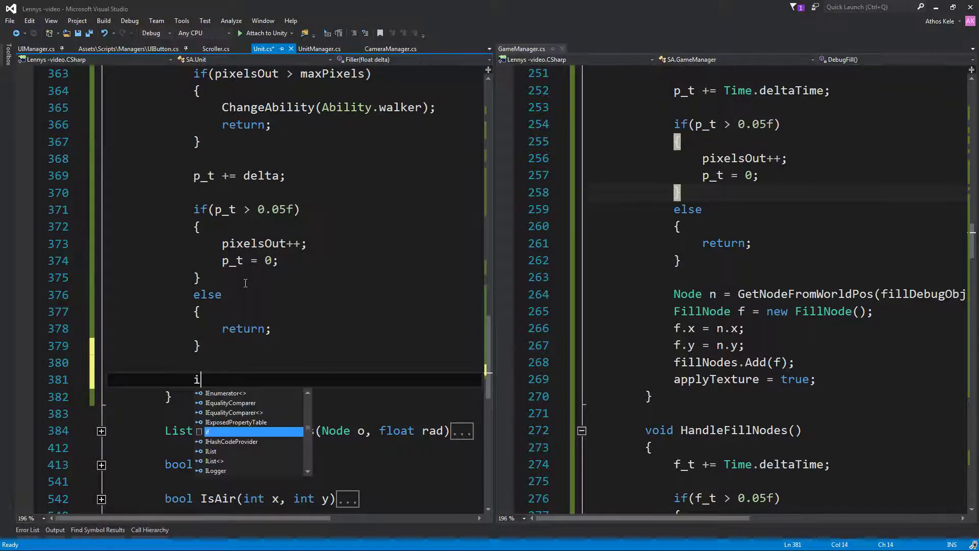
type("nt x")
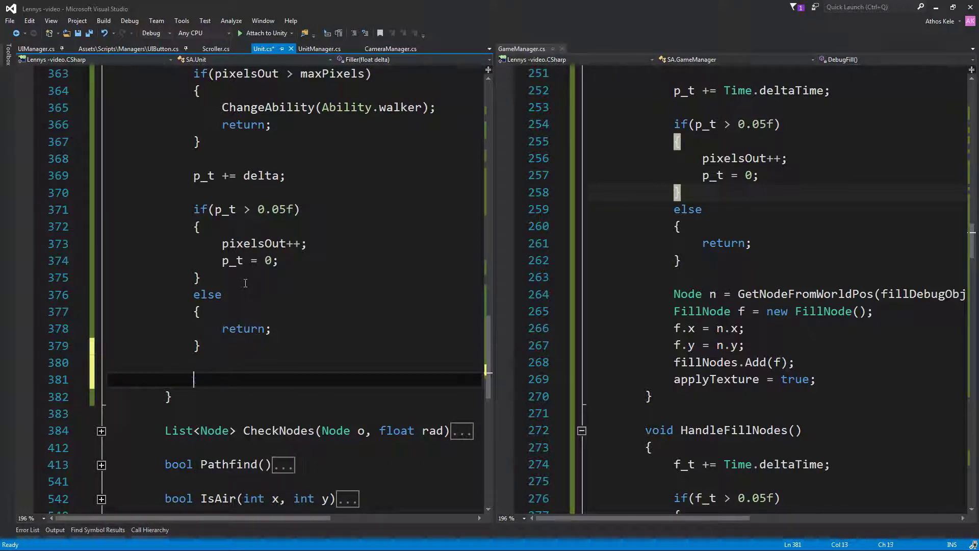
type("fin")
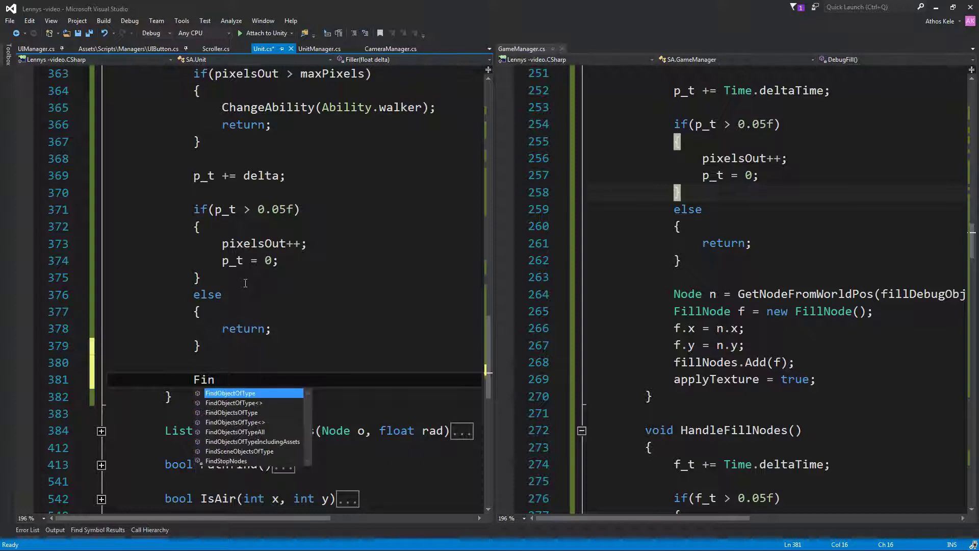
key("BackSpace")
key("BackSpace")
key("BackSpace")
type("No")
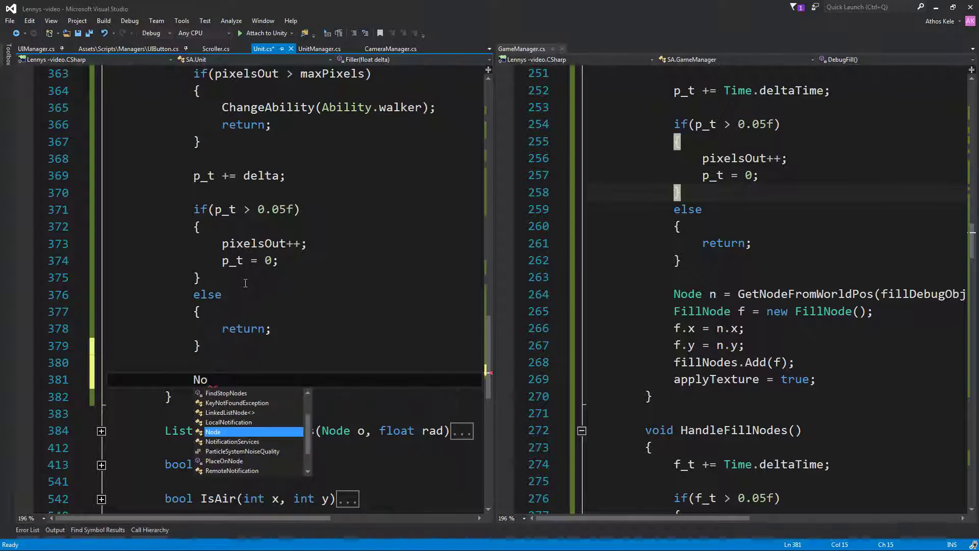
type("nde n")
key("BackSpace")
key("BackSpace")
key("BackSpace")
key("BackSpace")
type("de ")
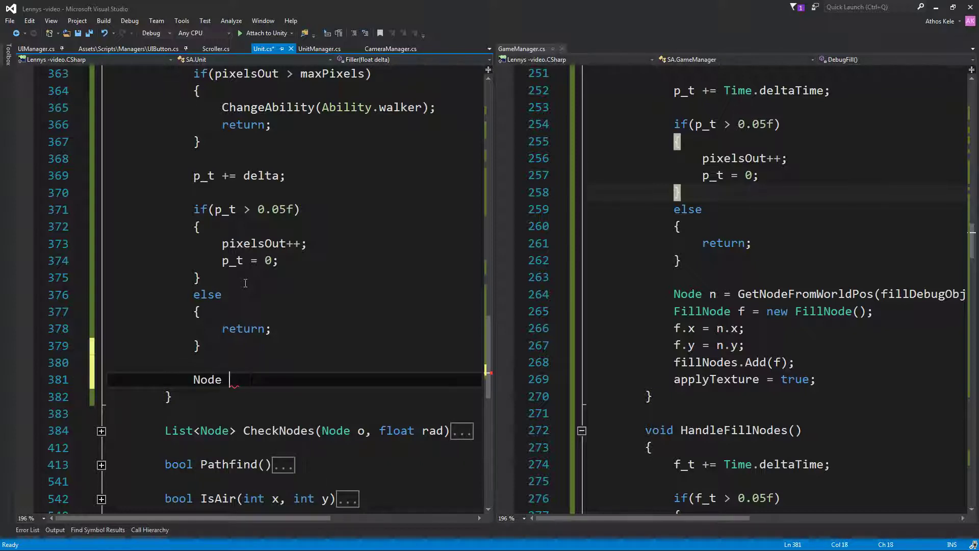
type("n = null;")
Create FillNode f = new FillNode() and assign f.x = n.x and f.y = n.y.
key("Return")
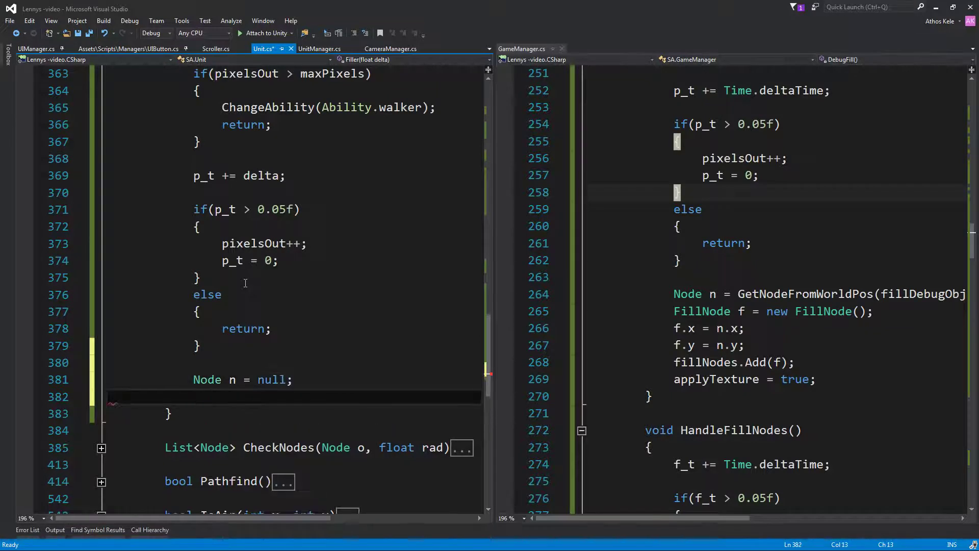
type("Fin")
key("BackSpace")
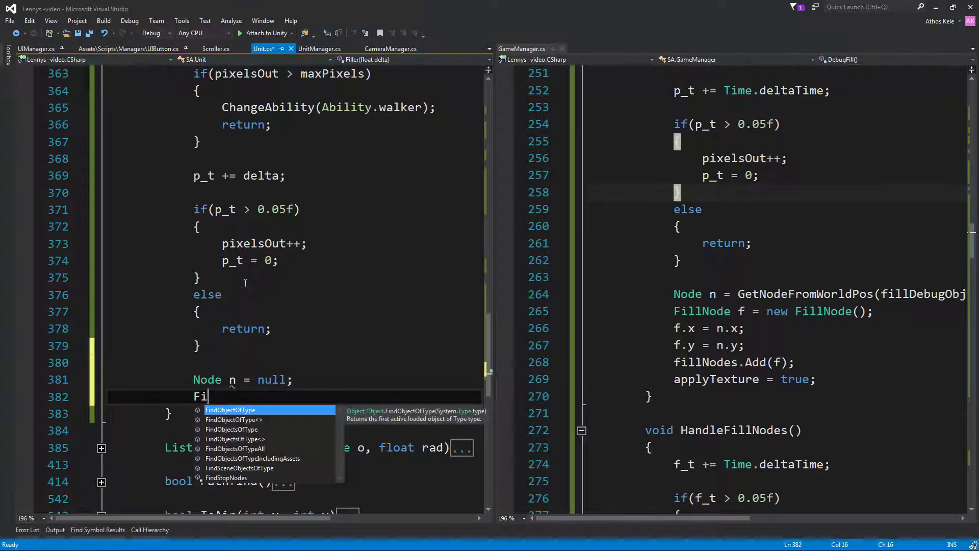
type("ll")
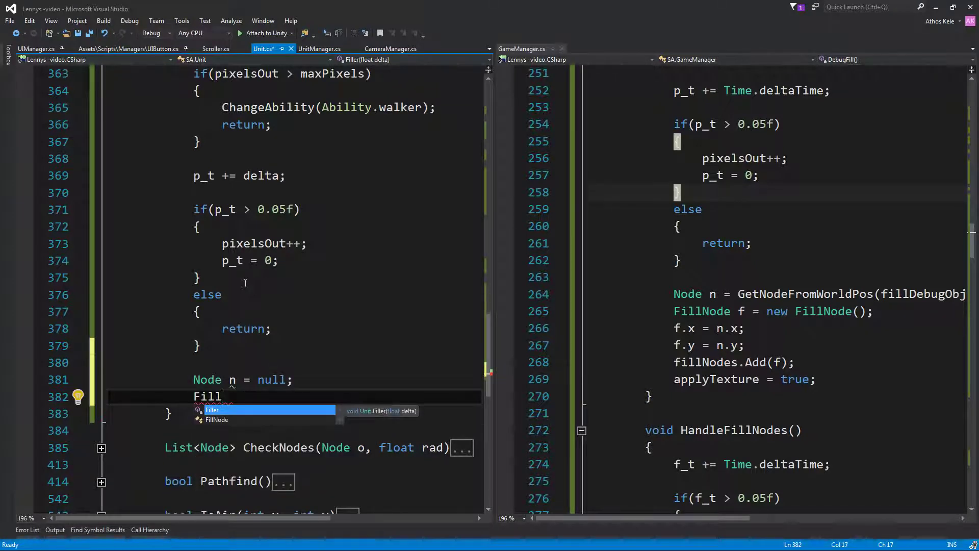
type("Node f = ")
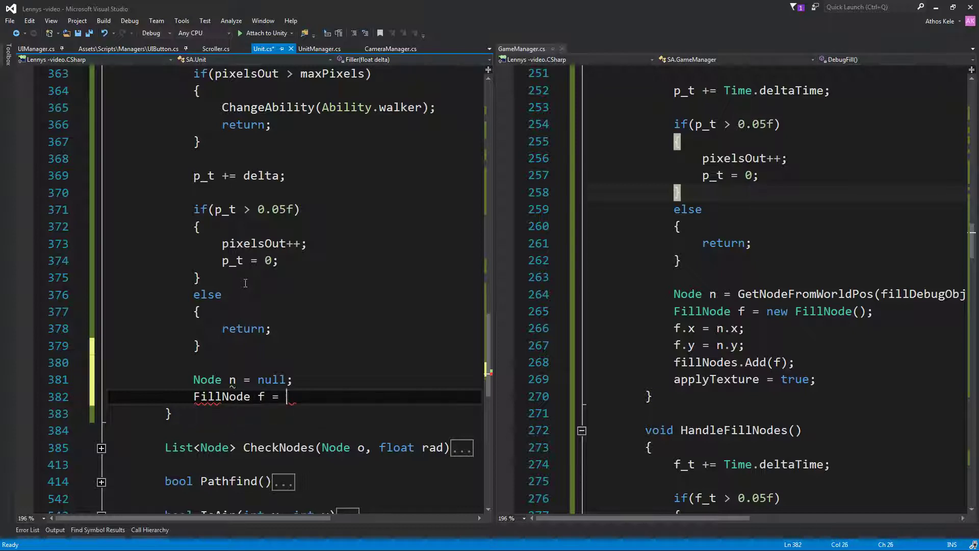
type("new FillNode();")
key("Return")
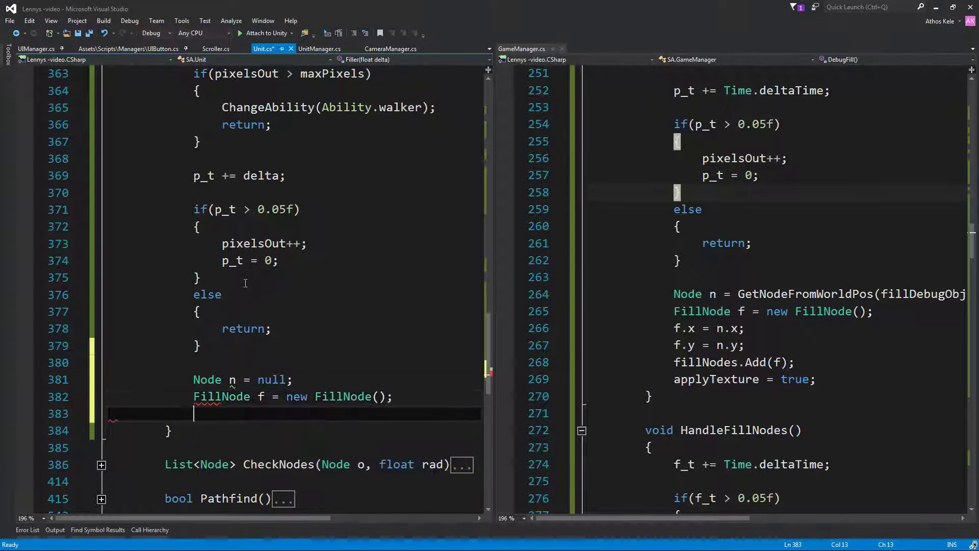
type("f.x = ")
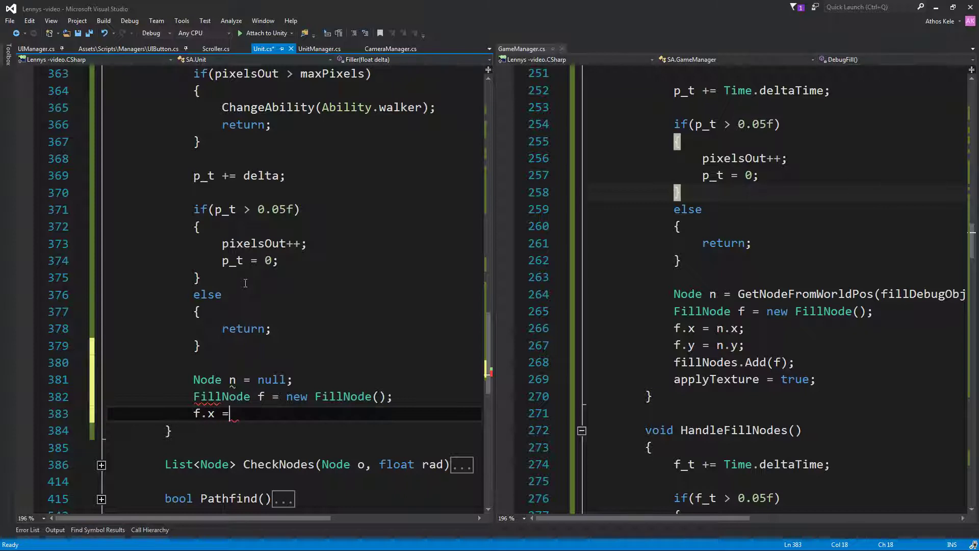
type("n.x;")
key("Return")
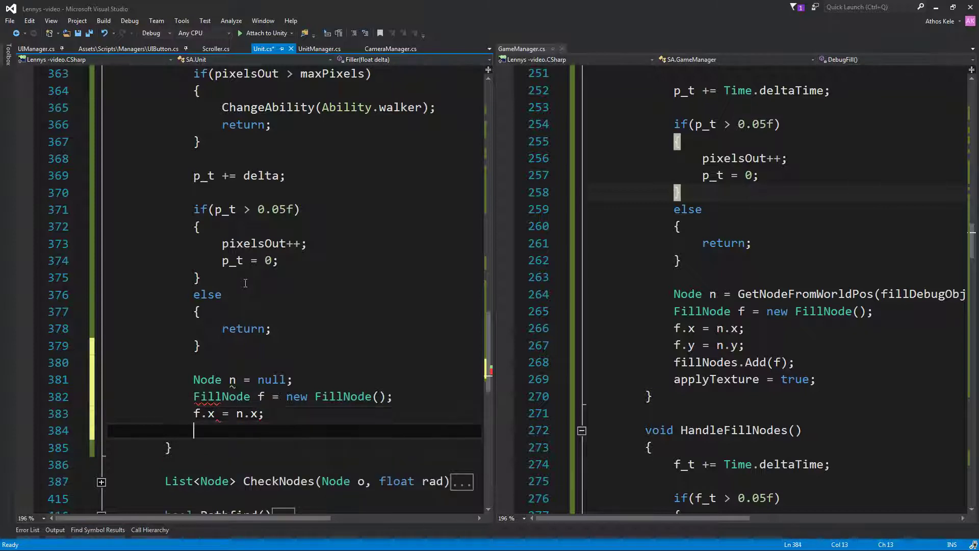
type("f.y = n")
type(".y;")
Remove the unfinished add-node line and save Unit.cs.
key("Return")
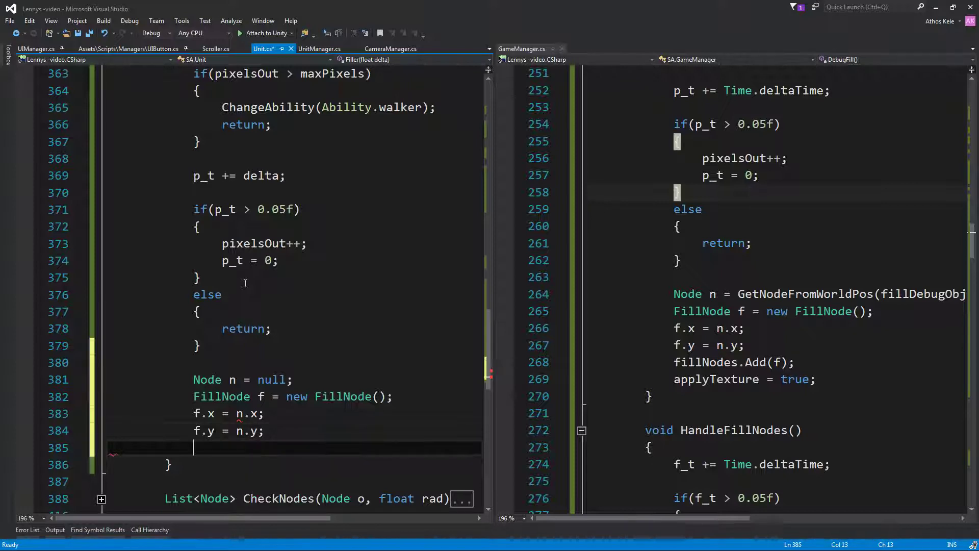
type("fil")
key("Tab")
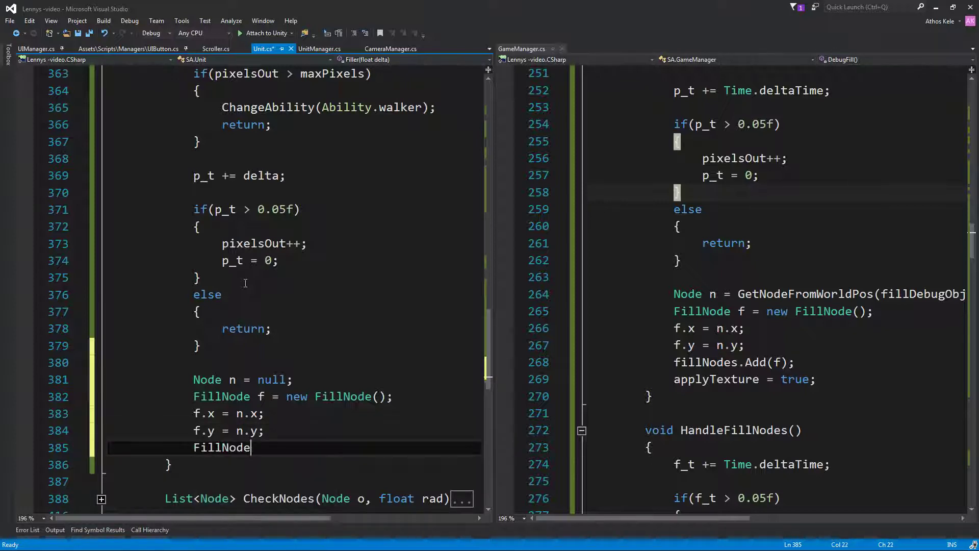
type(".ad")
key("Return")
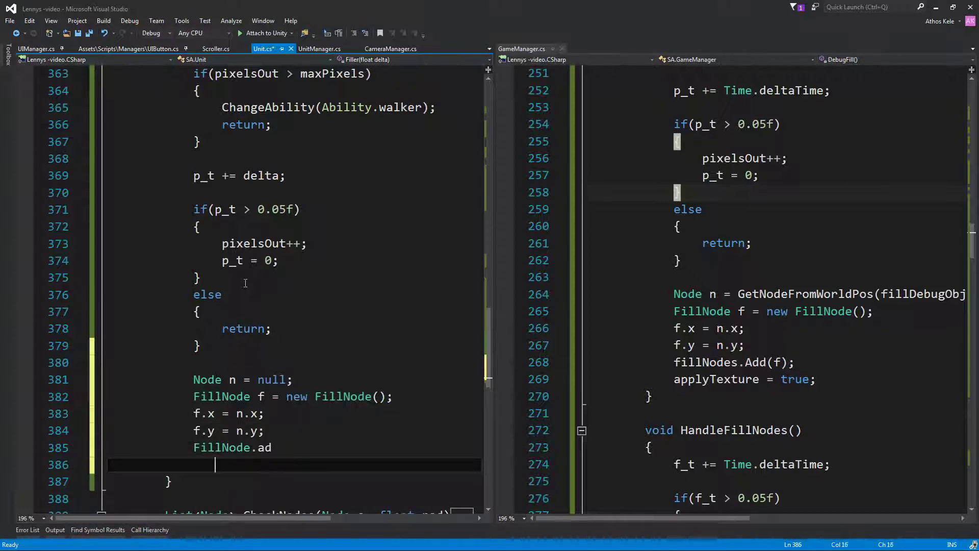
key("BackSpace")
key("BackSpace")
key("BackSpace")
key("BackSpace")
key("BackSpace")
key("BackSpace")
type("gam")
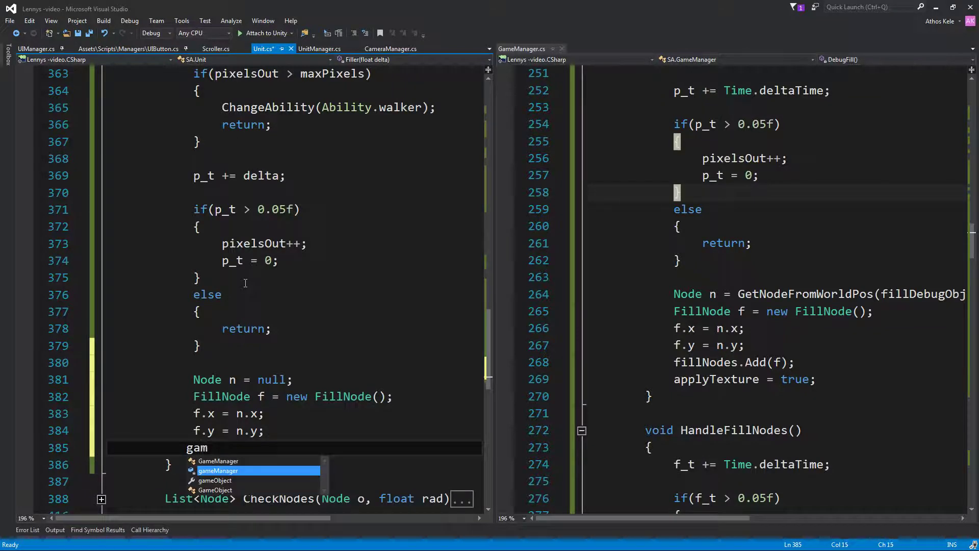
type("eManager.f")
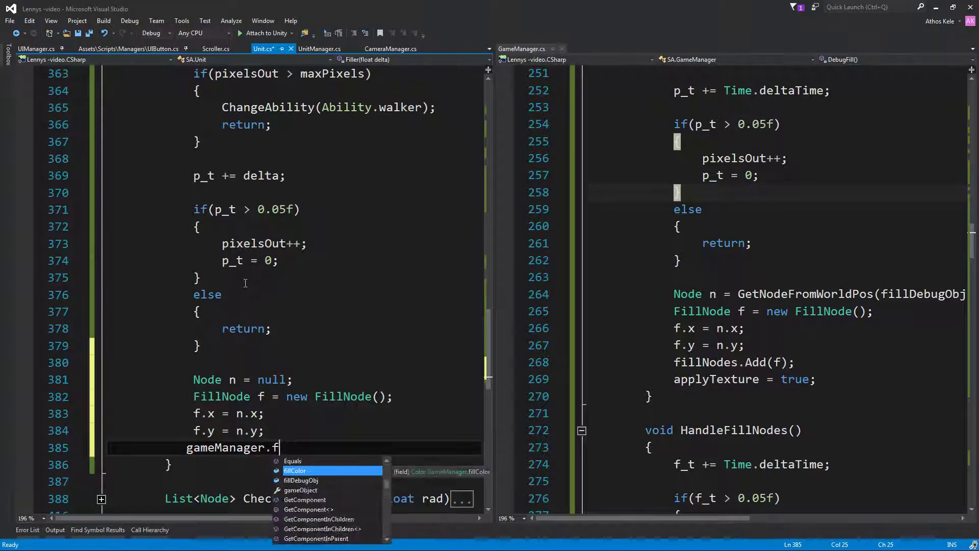
key("BackSpace")
key("BackSpace")
key("BackSpace")
key("BackSpace")
key("BackSpace")
key("BackSpace")
key("BackSpace")
key("BackSpace")
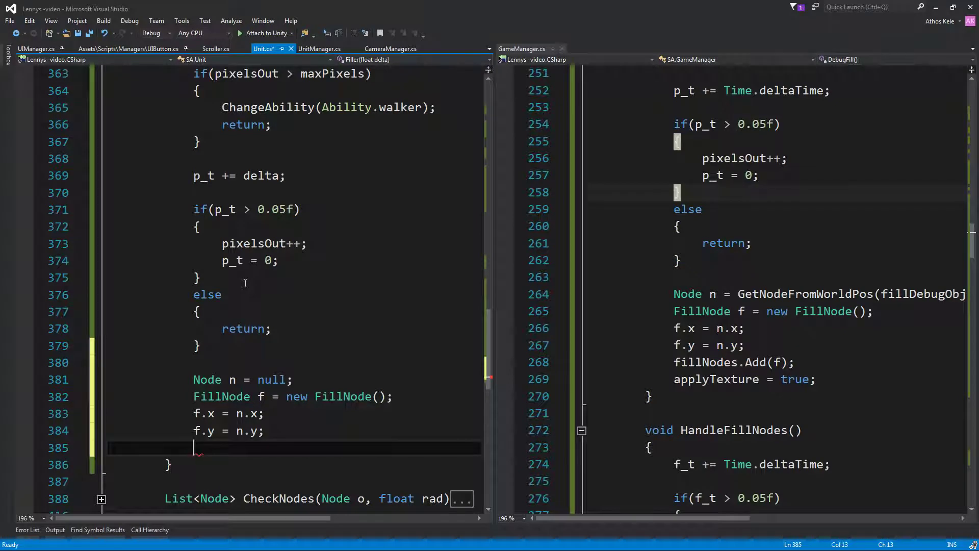
key("ctrl+s")
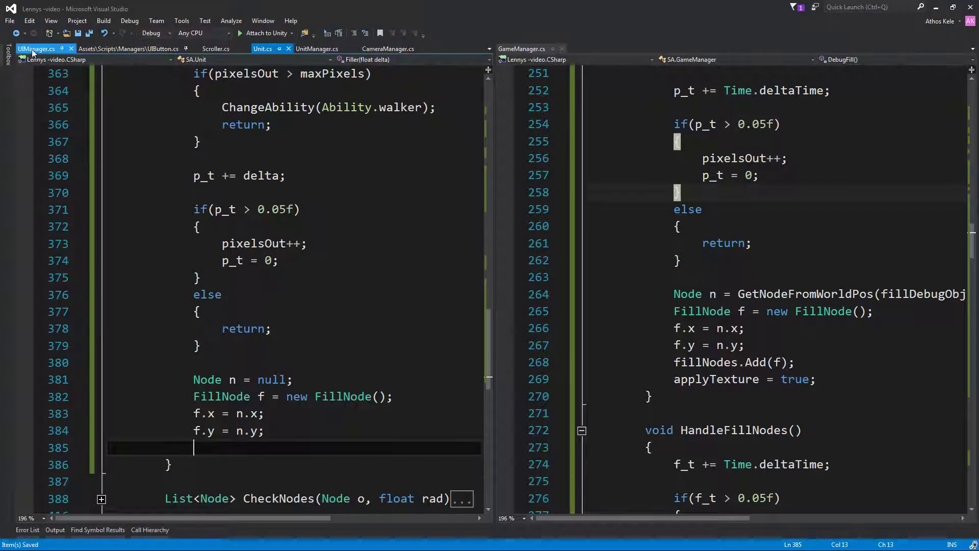
Add a public void AddFillNode(FillNode f) method to GameManager that calls fillNodes.Add(f).
left_click(756, 347)
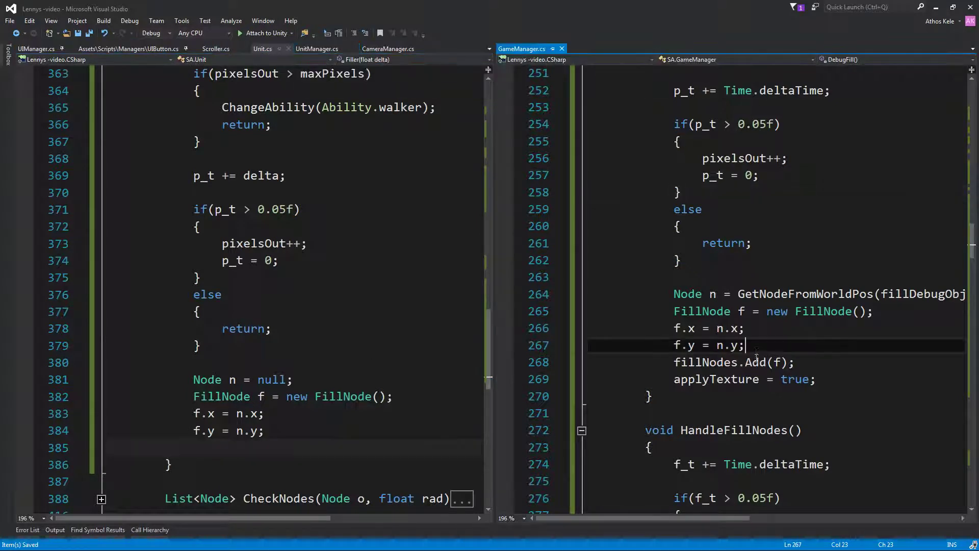
scroll(756, 356, "down", 2)
scroll(756, 355, "down", 2)
left_click(762, 206)
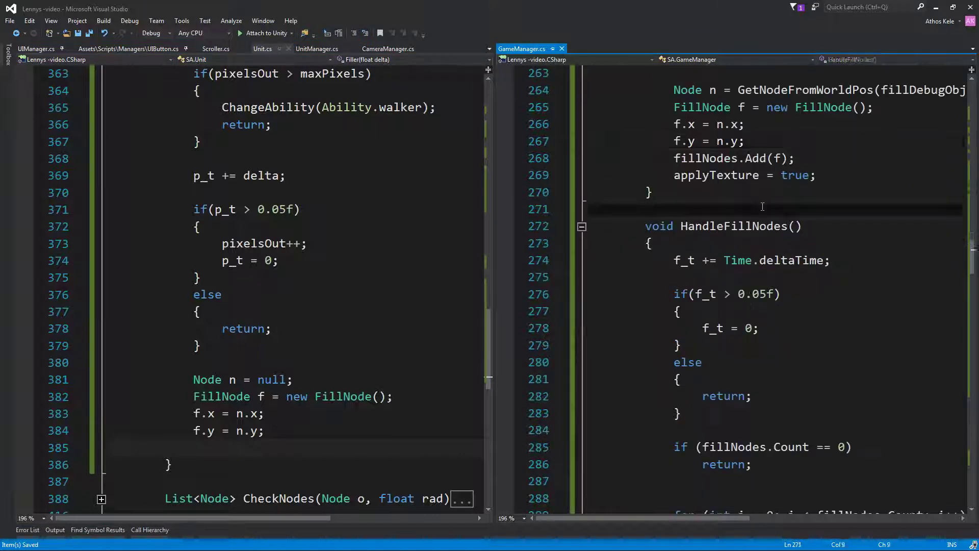
key("Return")
key("Return")
key("Up")
type("public void")
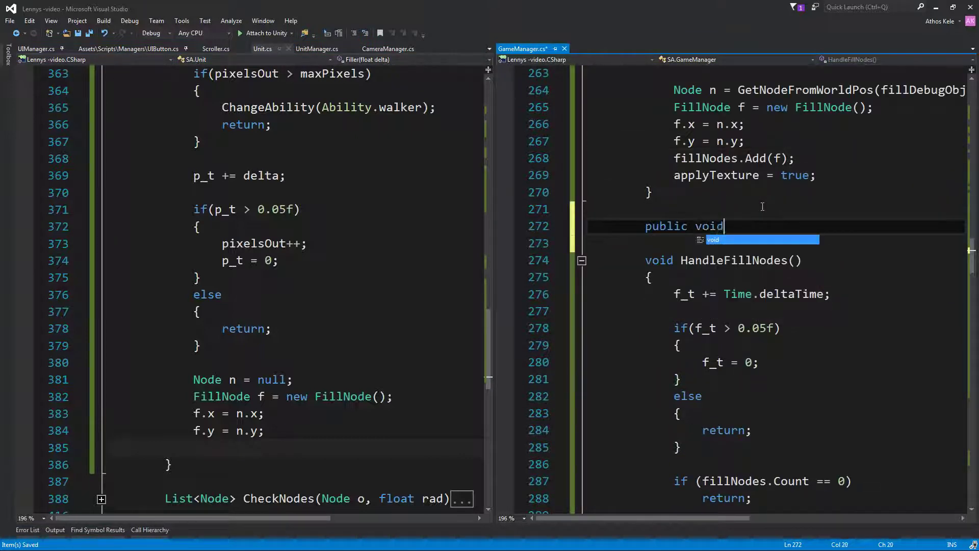
type(" all")
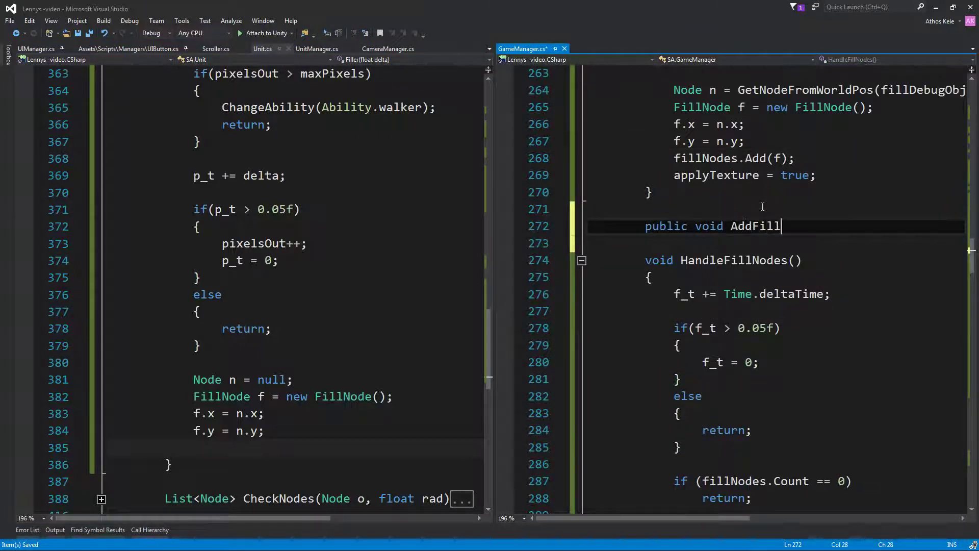
type("Node(Fil")
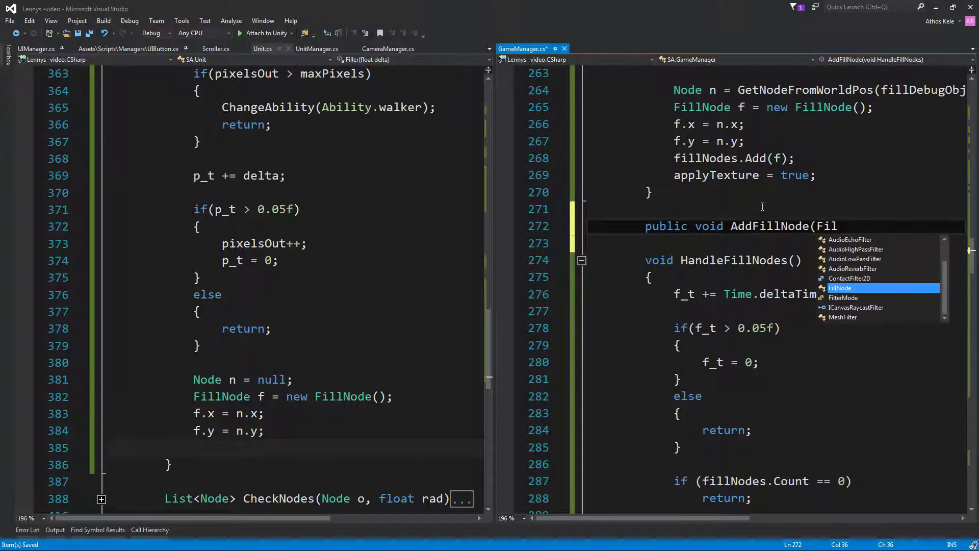
type("lNode f)")
key("Return")
type("{")
key("Return")
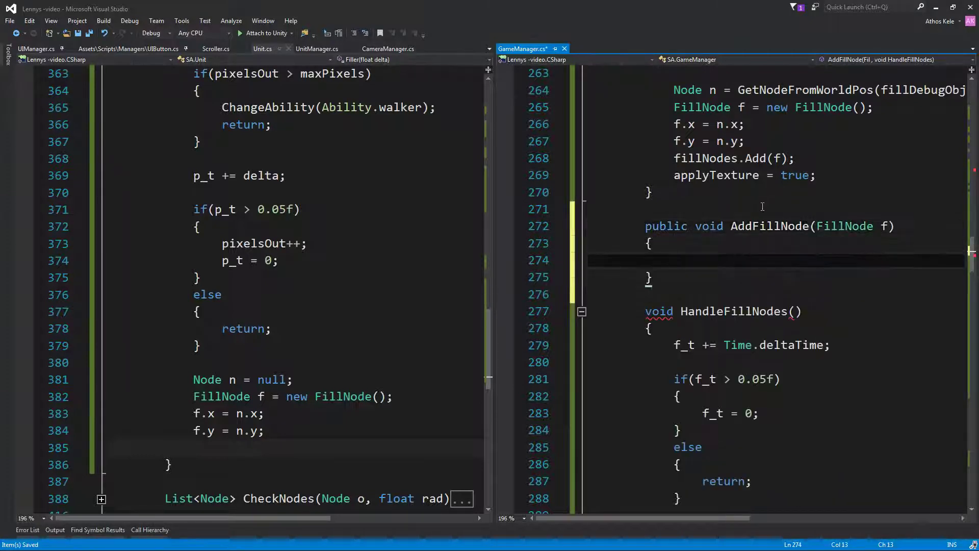
type("fillColo")
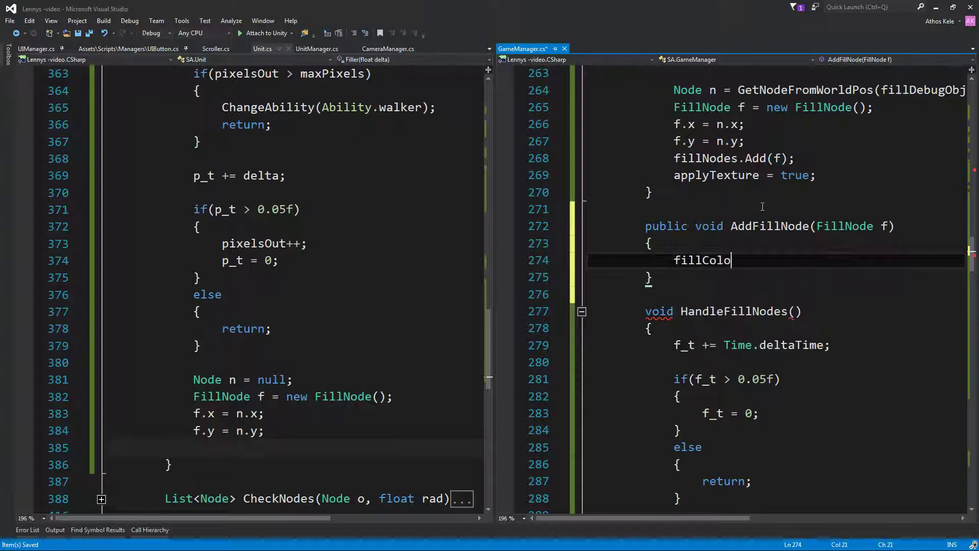
type("fill")
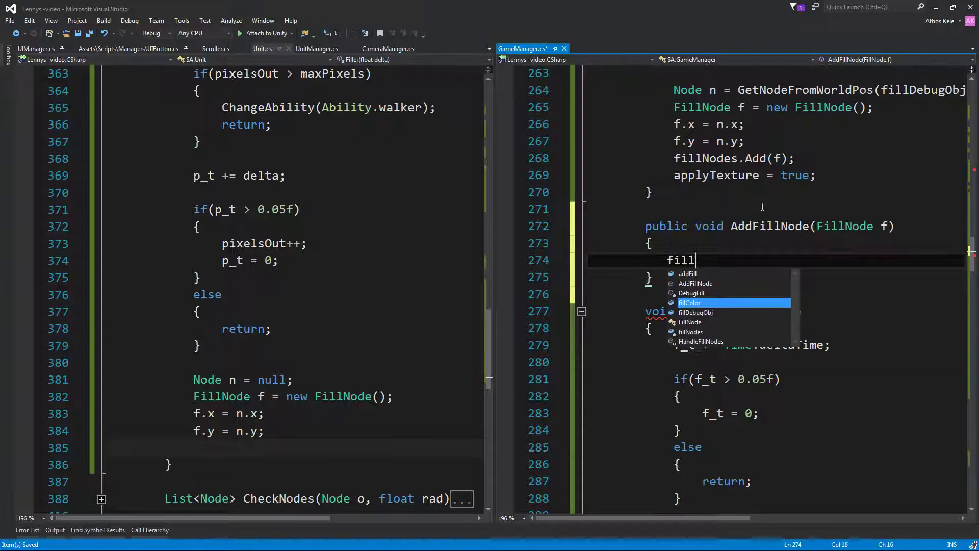
type("Nodes.Add")
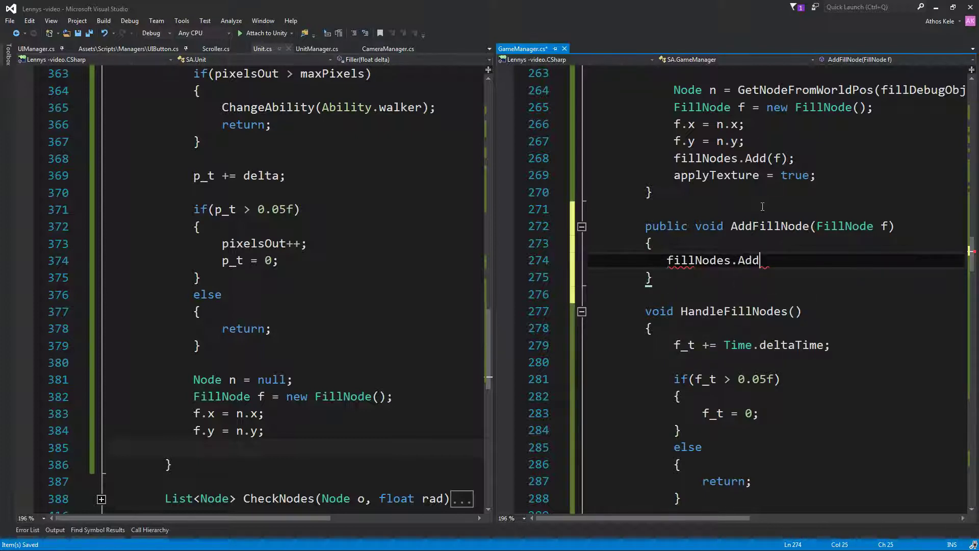
type("(f);")
Pass the new node with gameManager.AddFillNode(f); after the y assignment in Filler.
left_click(265, 414)
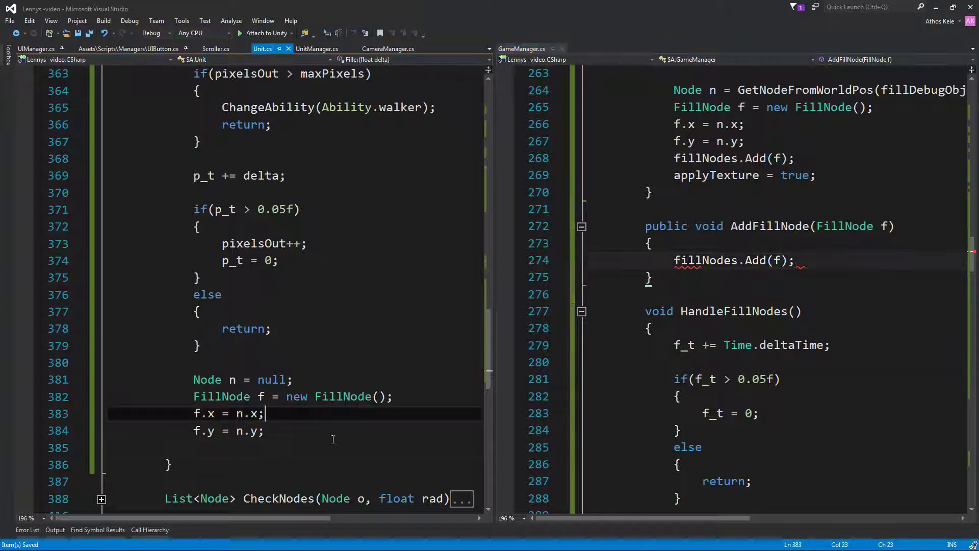
key("Down")
key("Down")
type("gameManager")
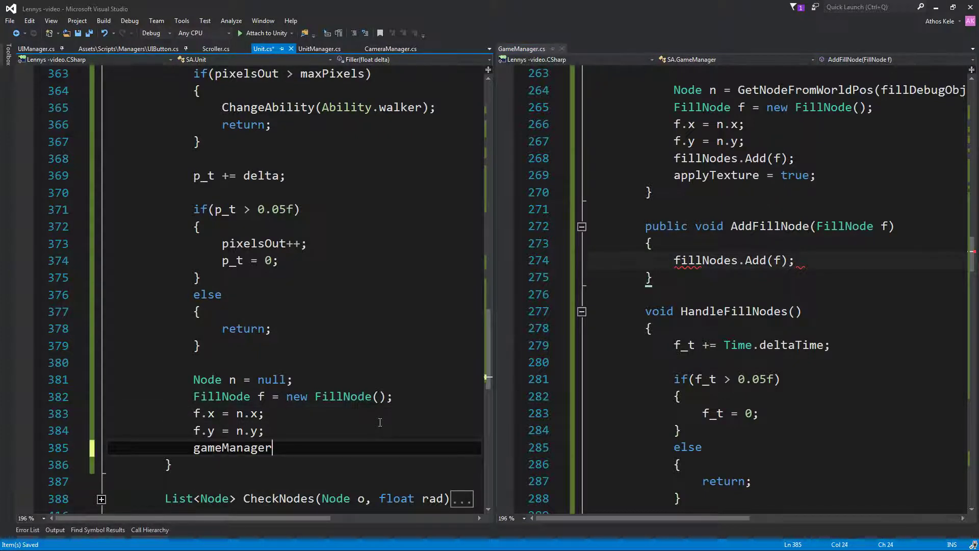
type(".AddFillNode(f")
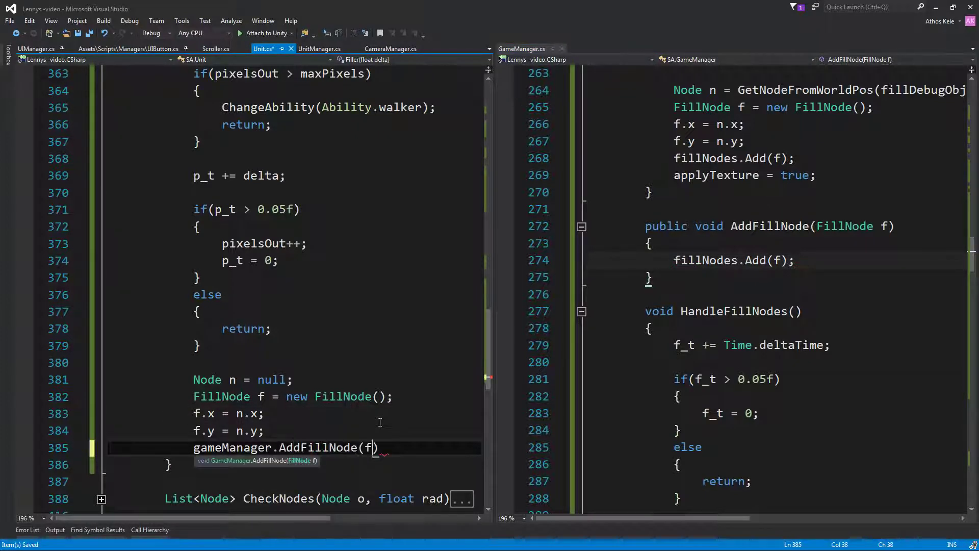
type(");")
left_click(658, 295)
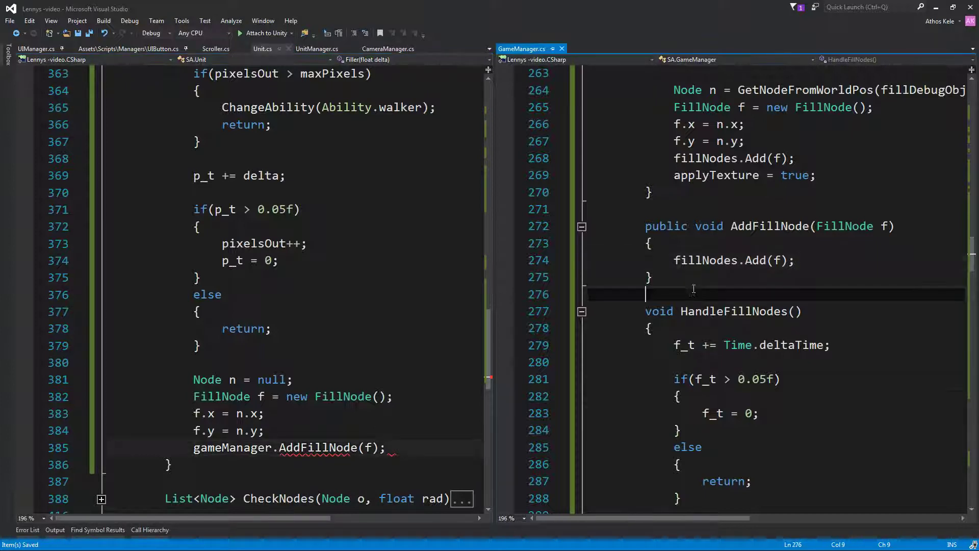
scroll(668, 275, "up", 2)
left_click_drag(672, 266, 826, 267)
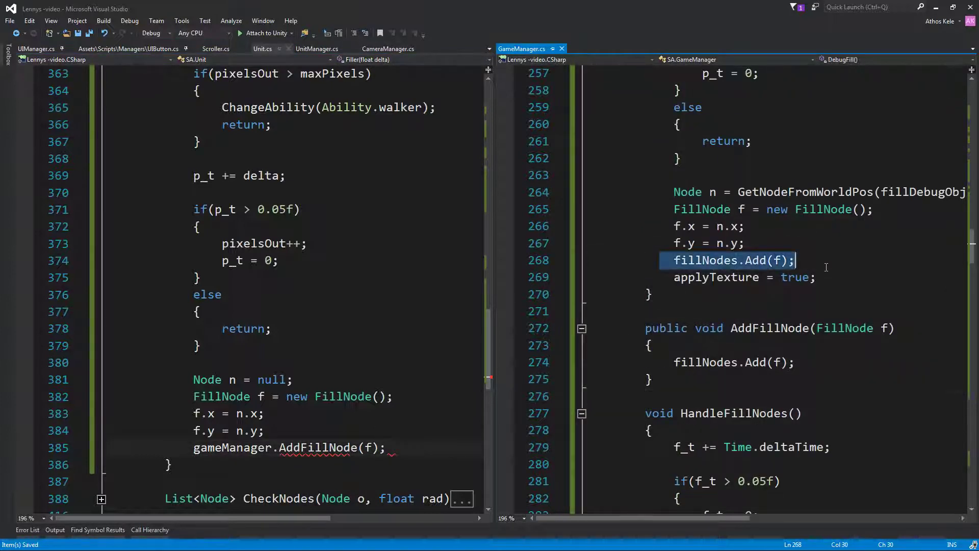
left_click(835, 364)
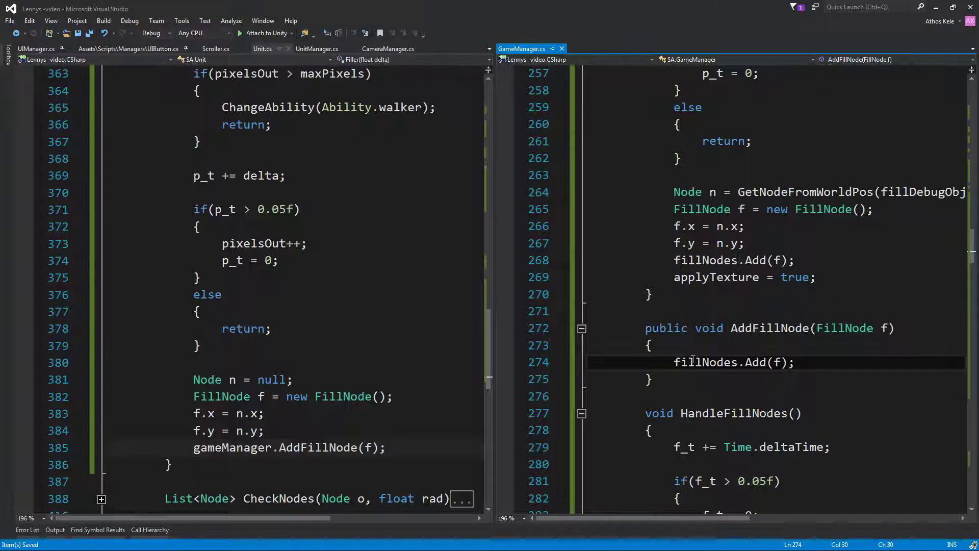
left_click_drag(653, 278, 817, 278)
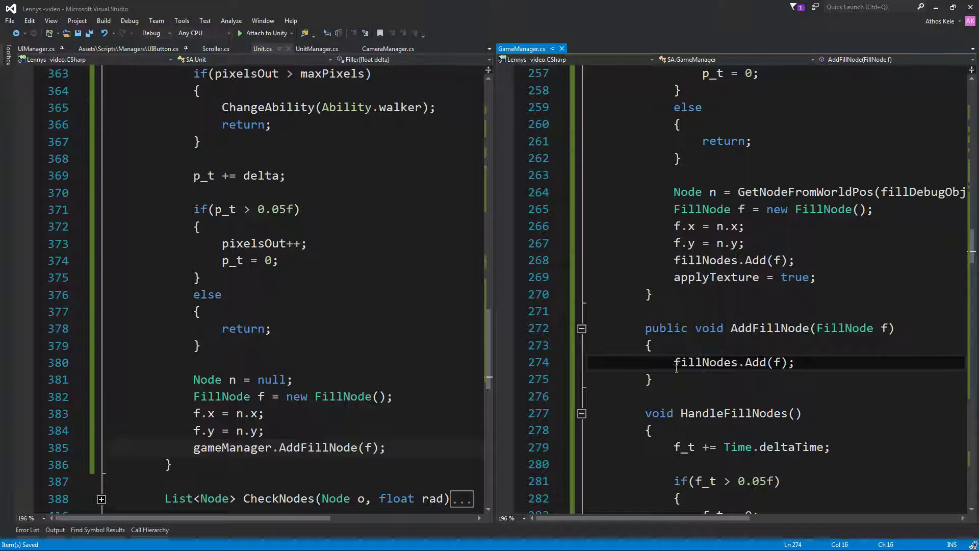
key("End")
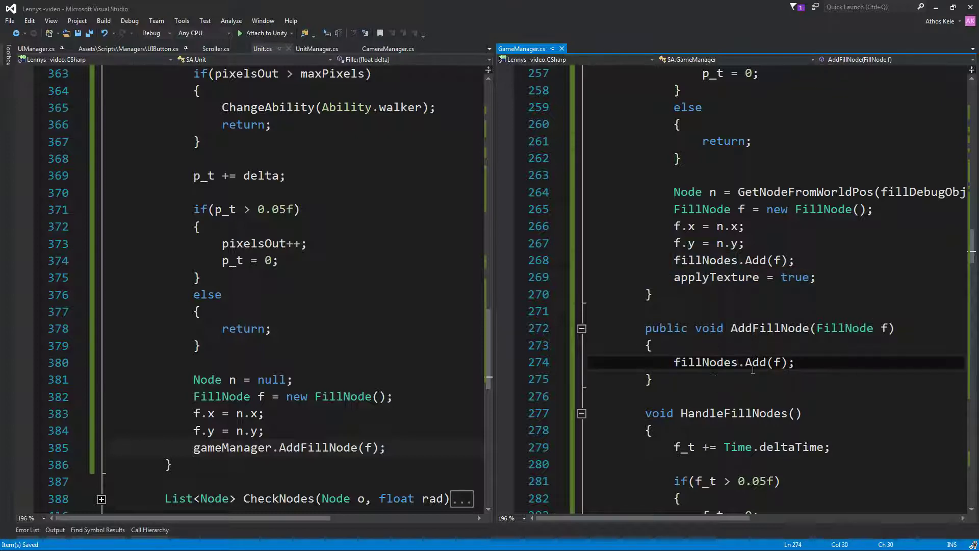
left_click_drag(662, 277, 802, 275)
key("Up")
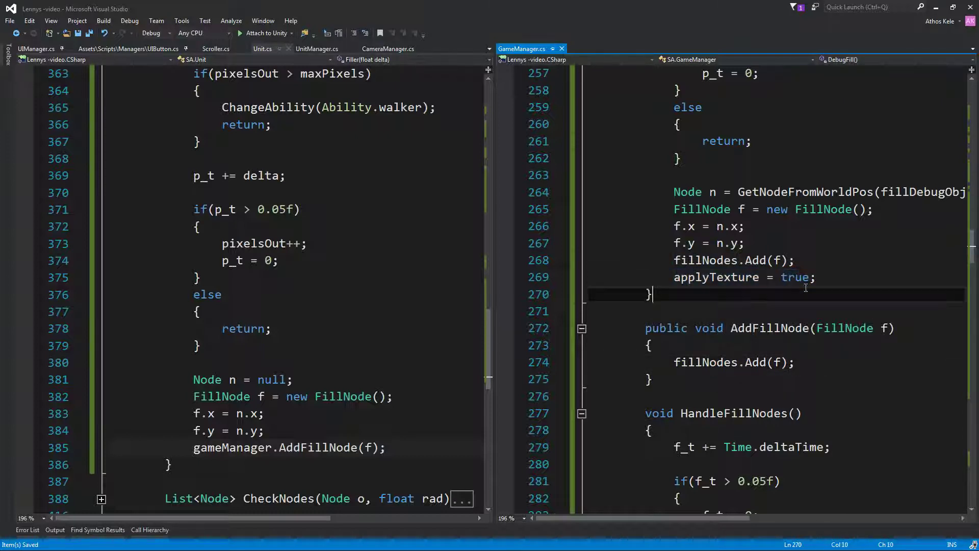
key("Up")
key("Up")
key("Up")
key("Up")
key("Up")
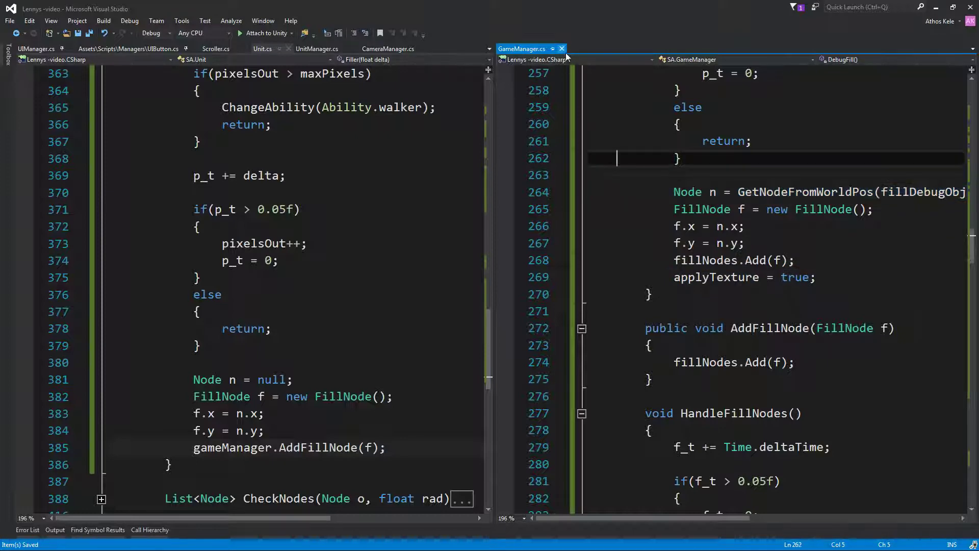
Close the GameManager file and add blank lines above the Node n line in Filler.
left_click(562, 49)
key("ctrl+minus")
left_click(415, 211)
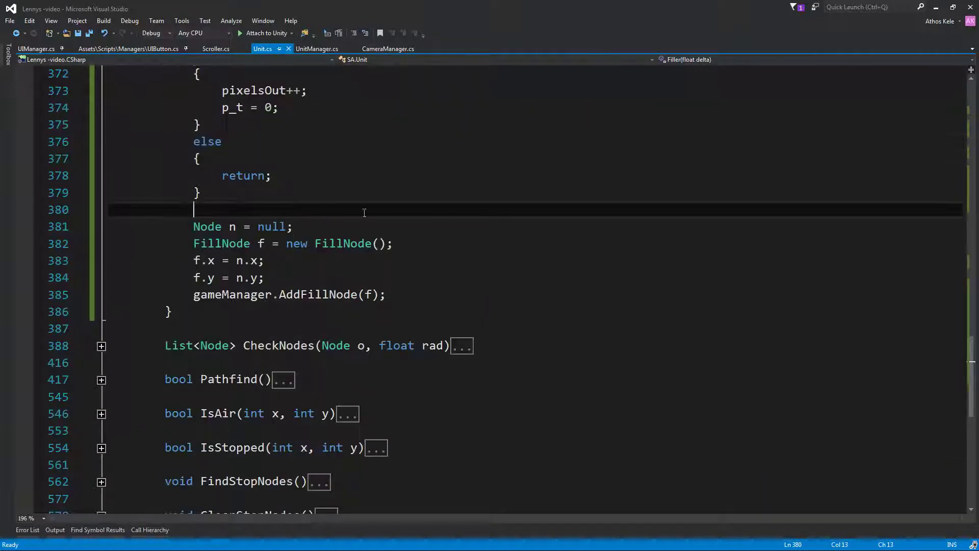
key("Return")
key("Return")
key("Up")
Write int _x = movingLeft ? curNode.x - 1 : curNode.x + 1 and int _y = curNode.y, then save.
type("i")
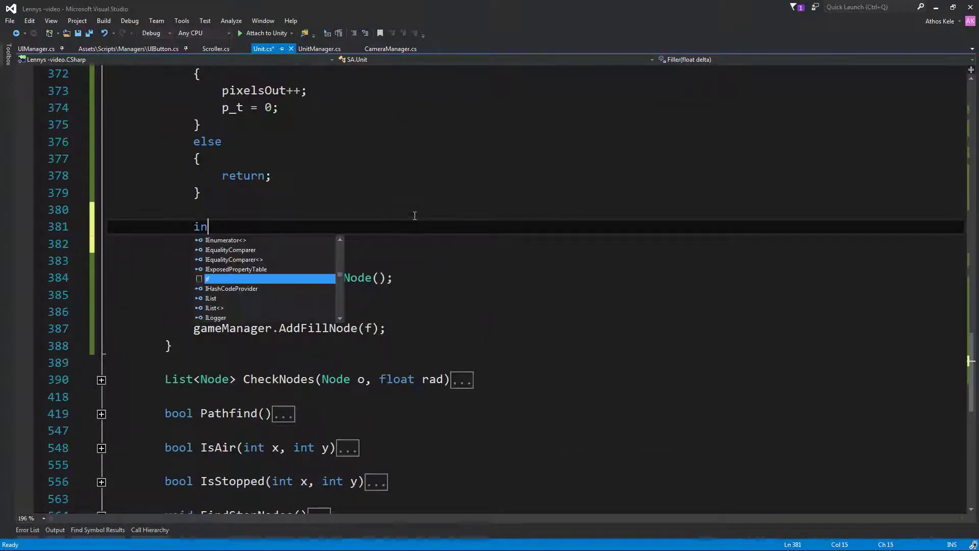
type("nt _x = (")
type("mo")
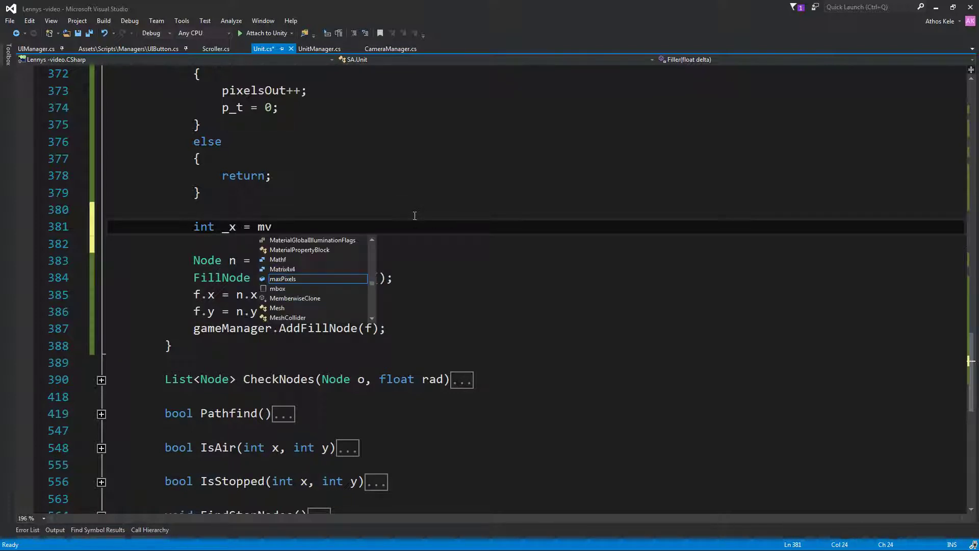
key("BackSpace")
key("BackSpace")
type("(move")
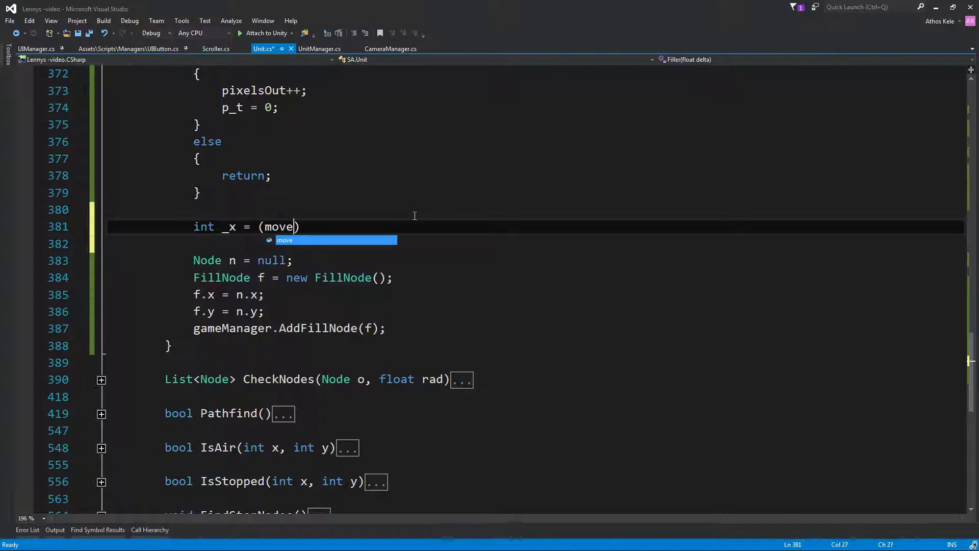
key("Escape")
key("BackSpace")
key("BackSpace")
key("BackSpace")
type("mo")
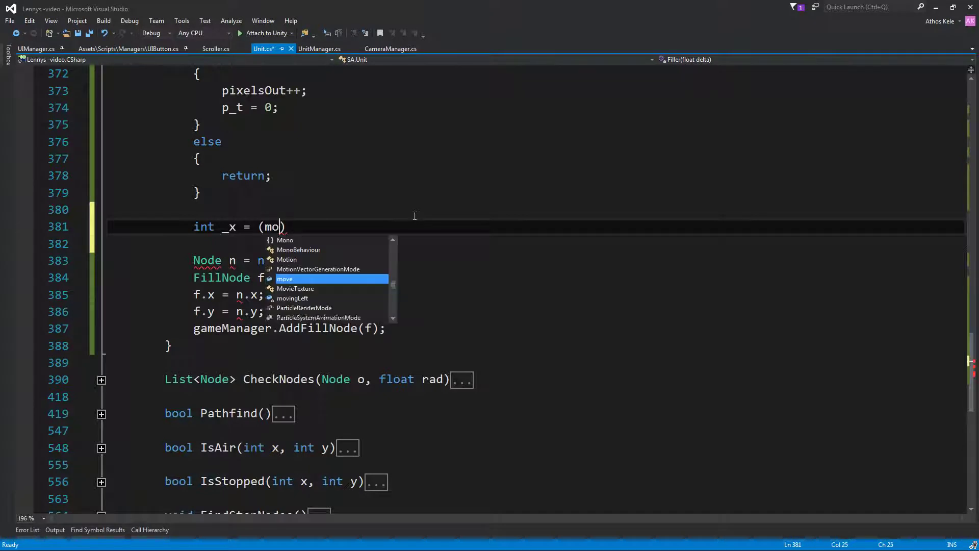
type("ving>")
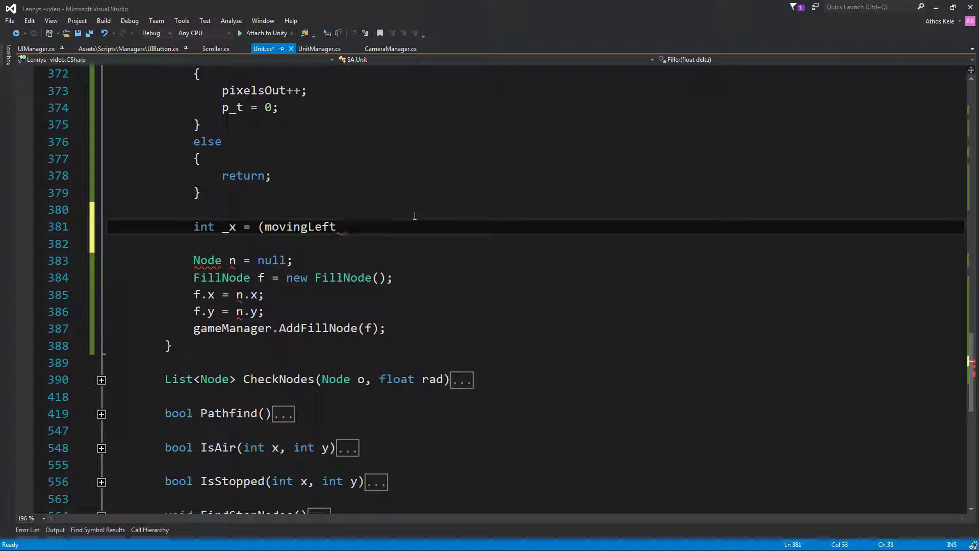
type("? ")
type("cur")
key("Tab")
type("de.x")
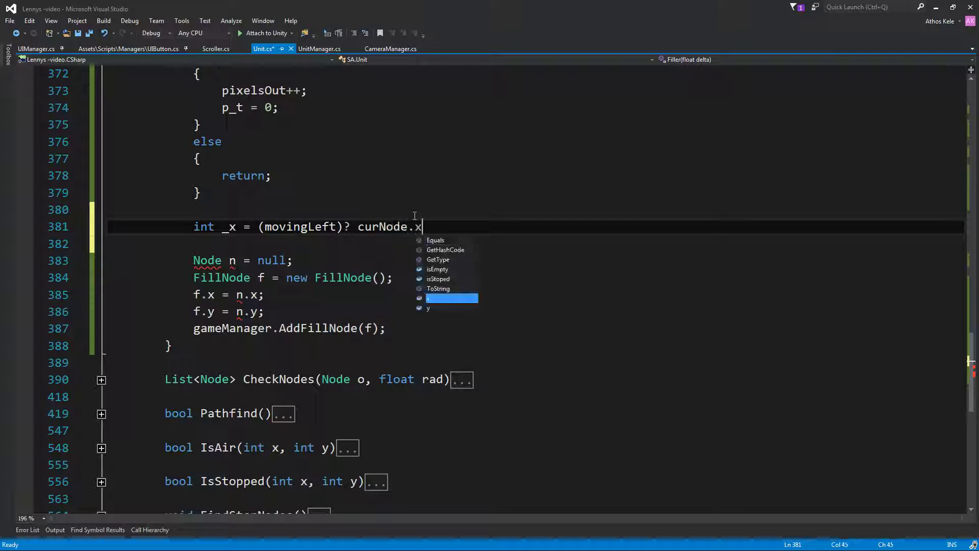
type(" -")
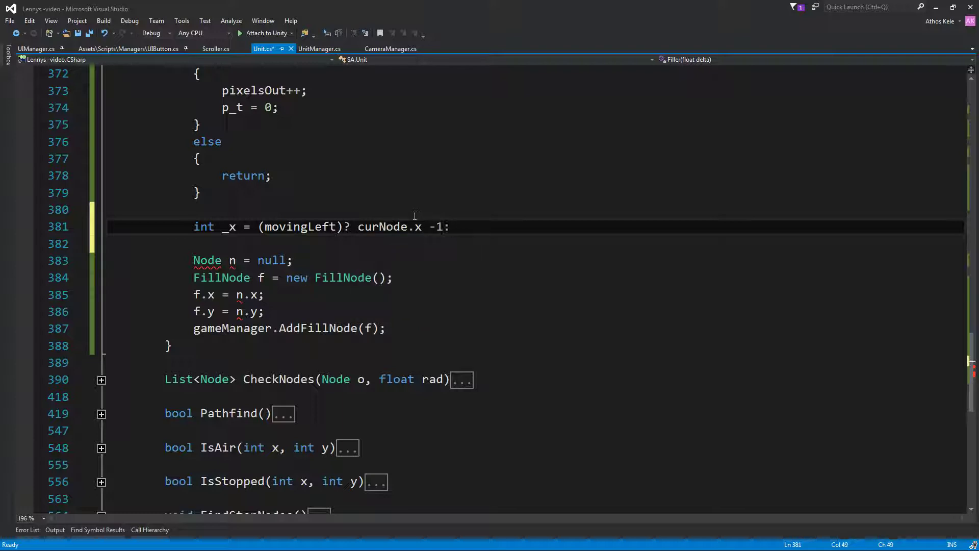
type(" 1 : cur")
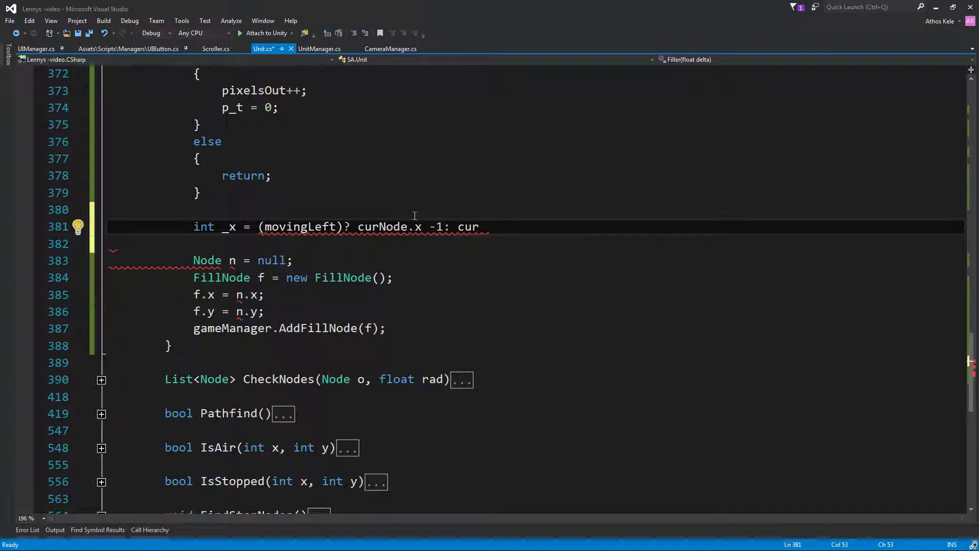
type("Node.x")
type(" +")
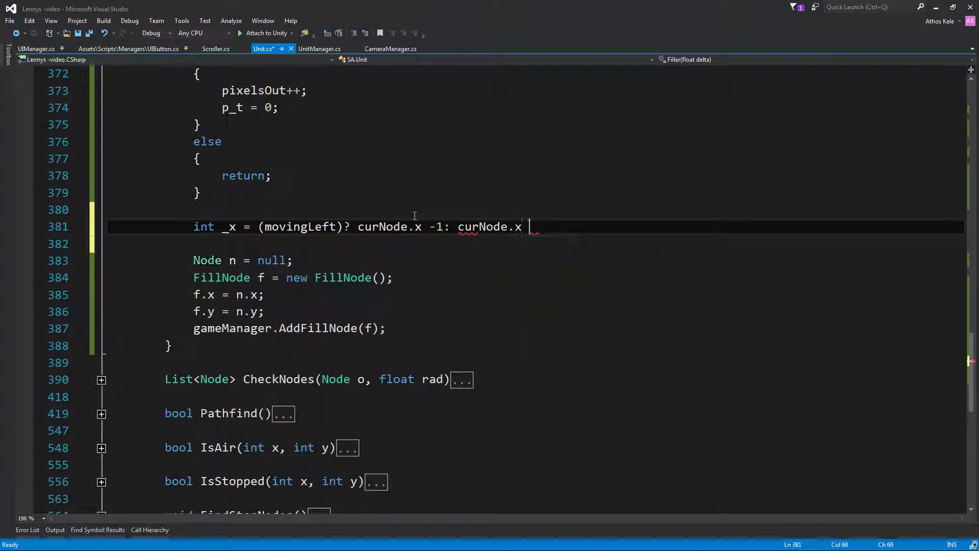
type(" 1;")
key("Return")
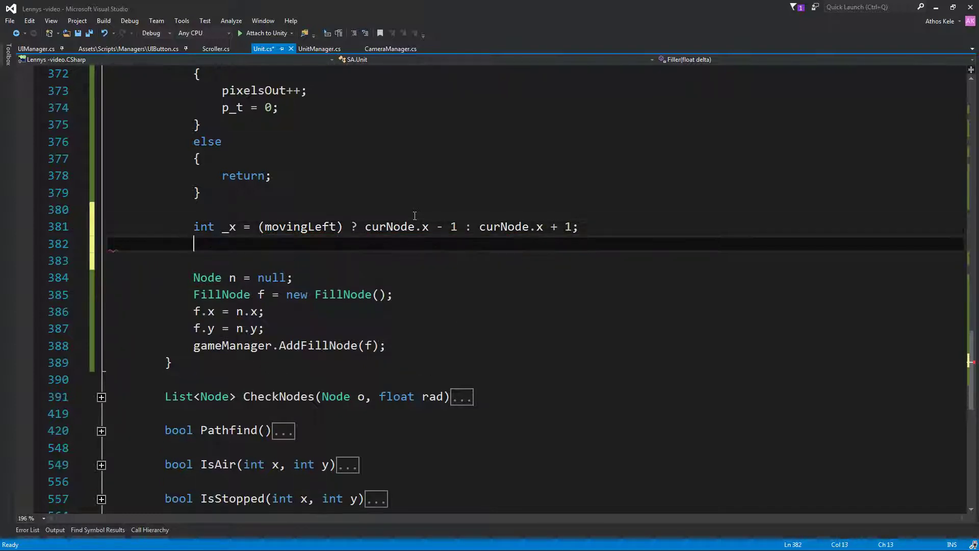
type("int ")
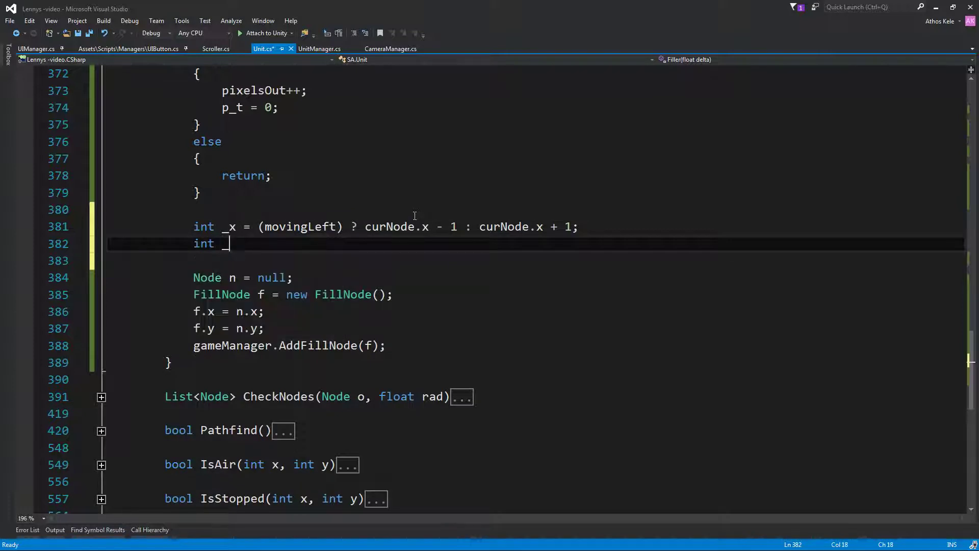
type("_y = curNode.")
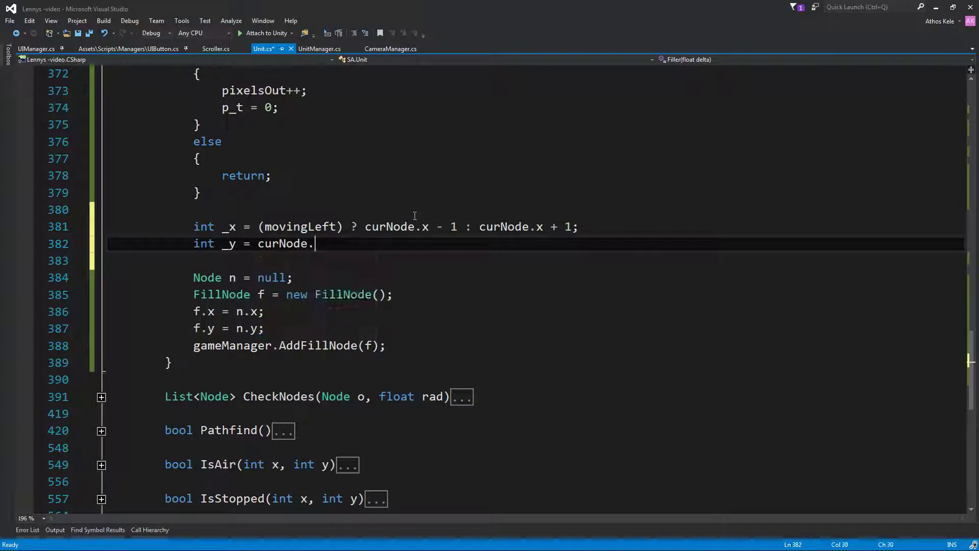
type("y + 2;")
key("ctrl+s")
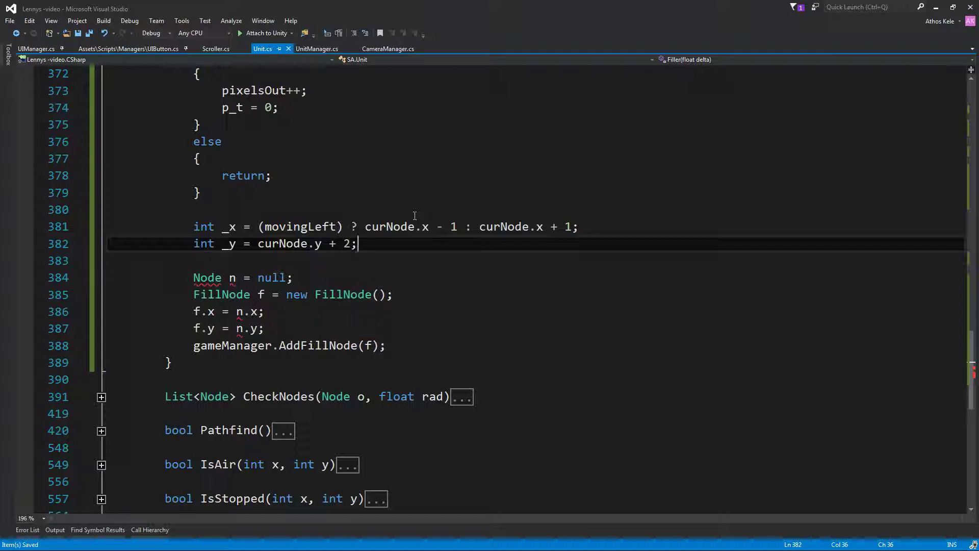
Replace Node n's null value with gameManager.GetNode(_x, _y).
key("Down")
key("Down")
key("BackSpace")
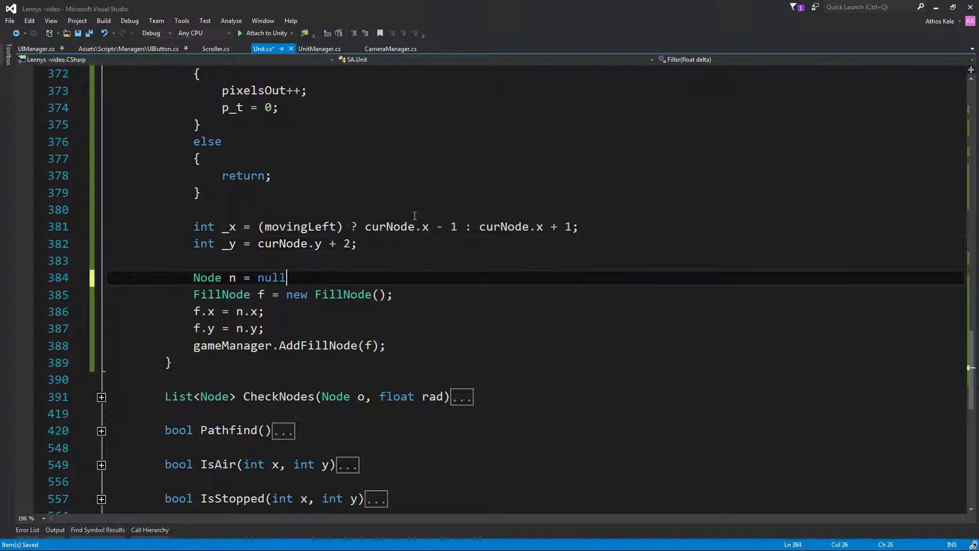
key("BackSpace")
key("BackSpace")
key("BackSpace")
type("gam.g")
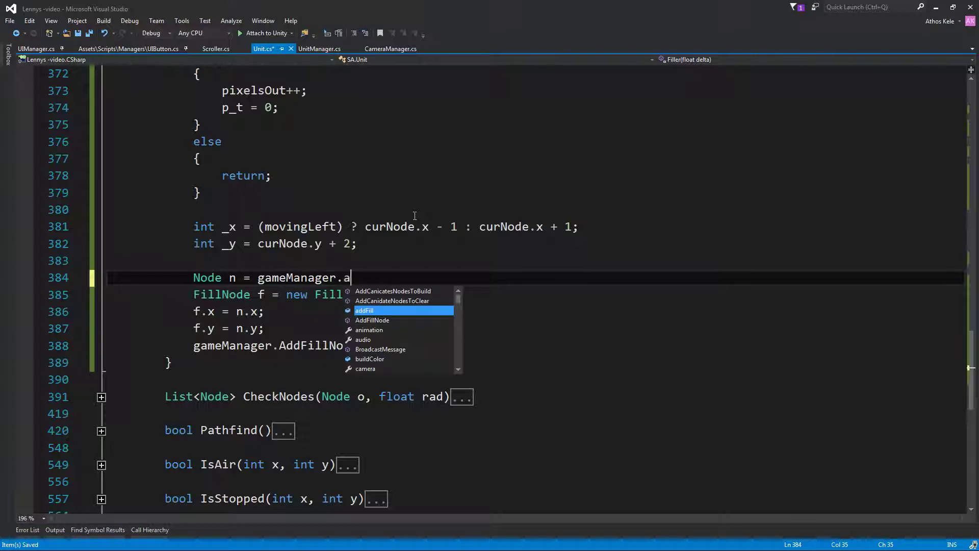
type("et")
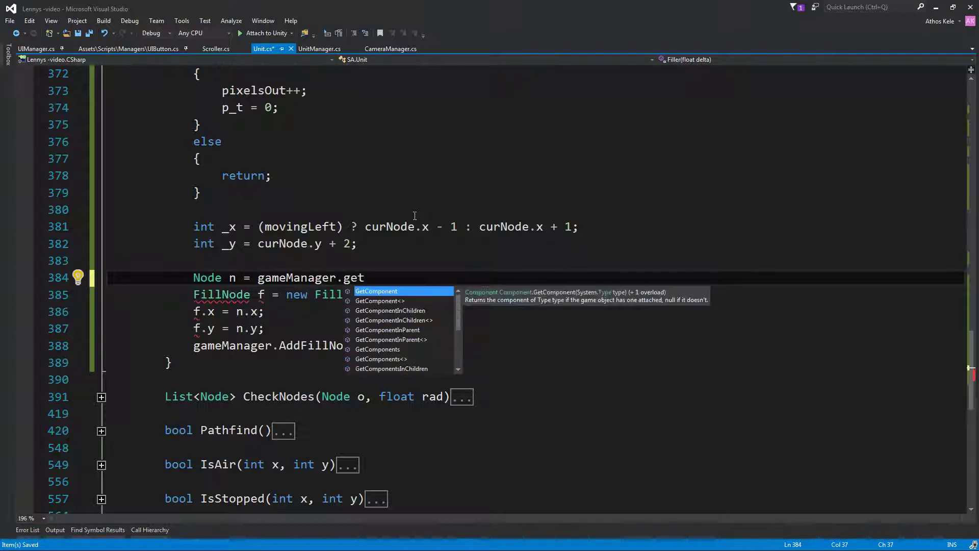
key("BackSpace")
key("BackSpace")
type("etno(")
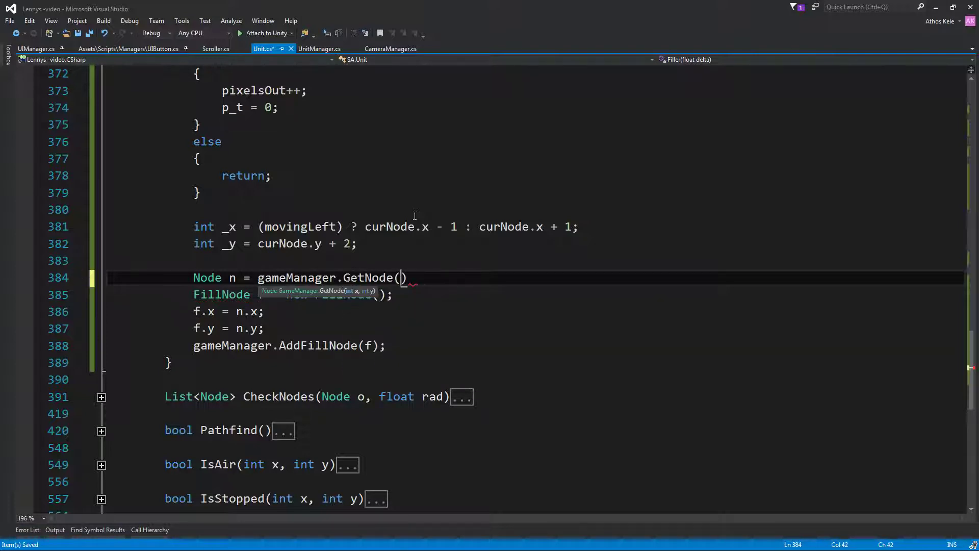
type("_x,")
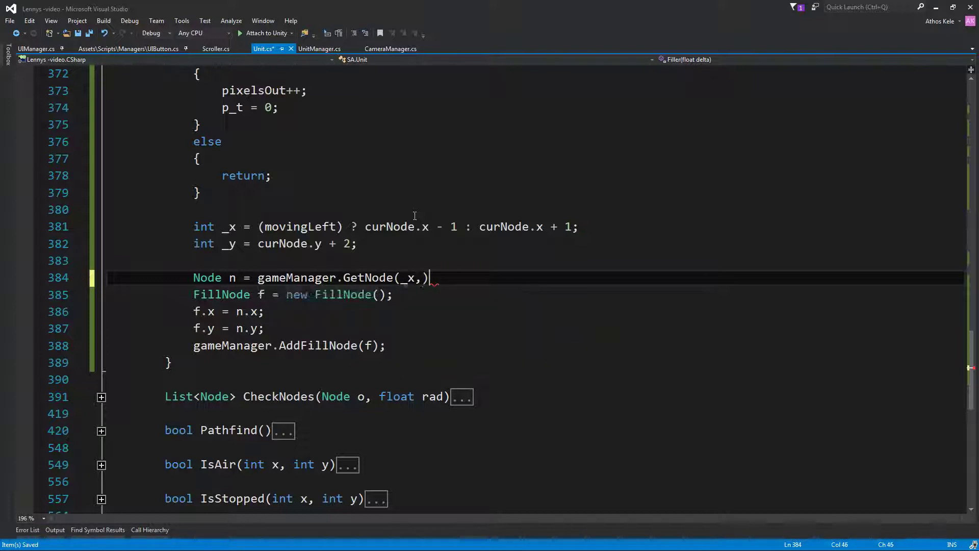
key("Right")
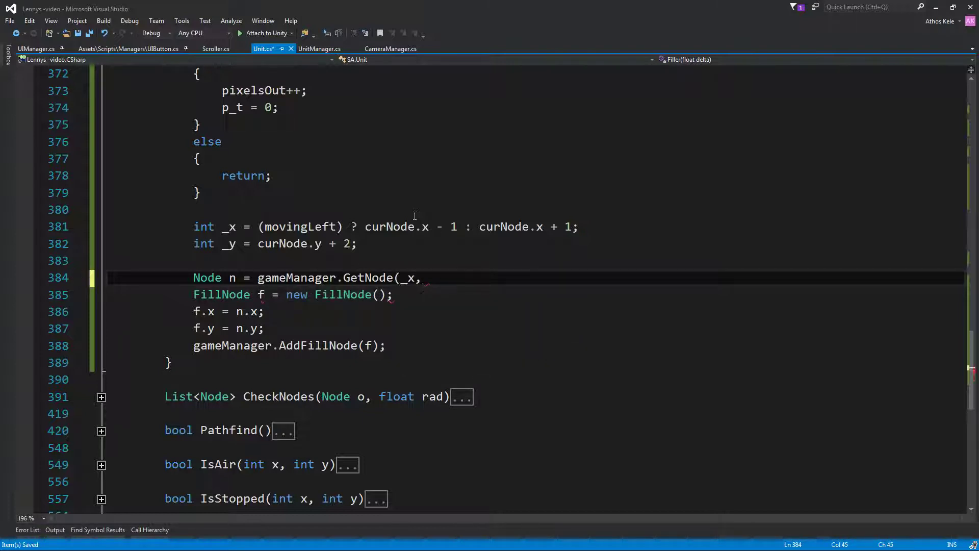
type("_y")
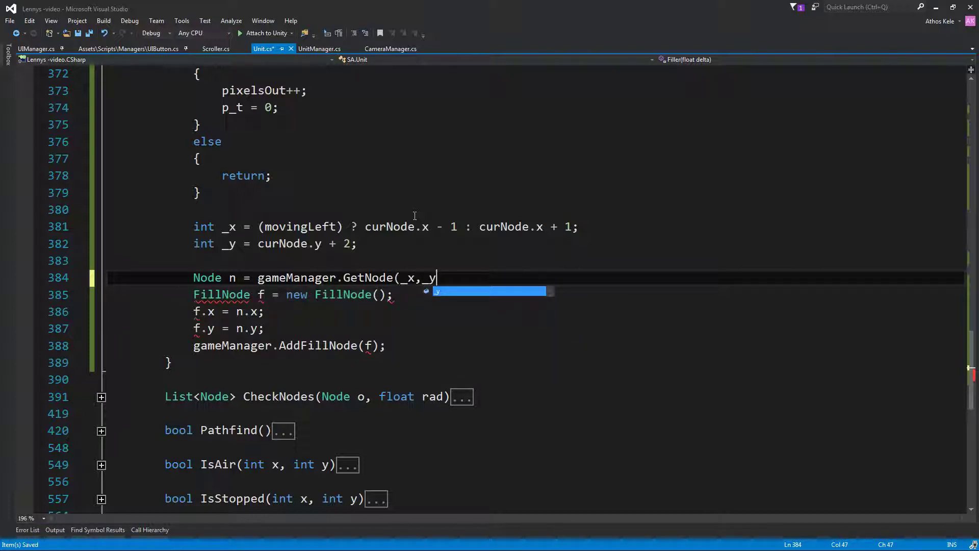
type(");")
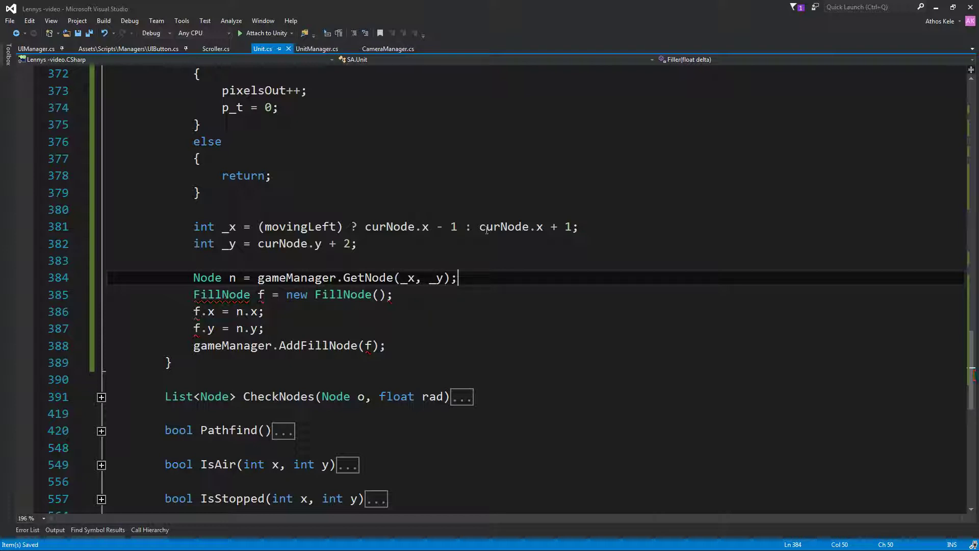
left_click(593, 309)
scroll(593, 306, "up", 2)
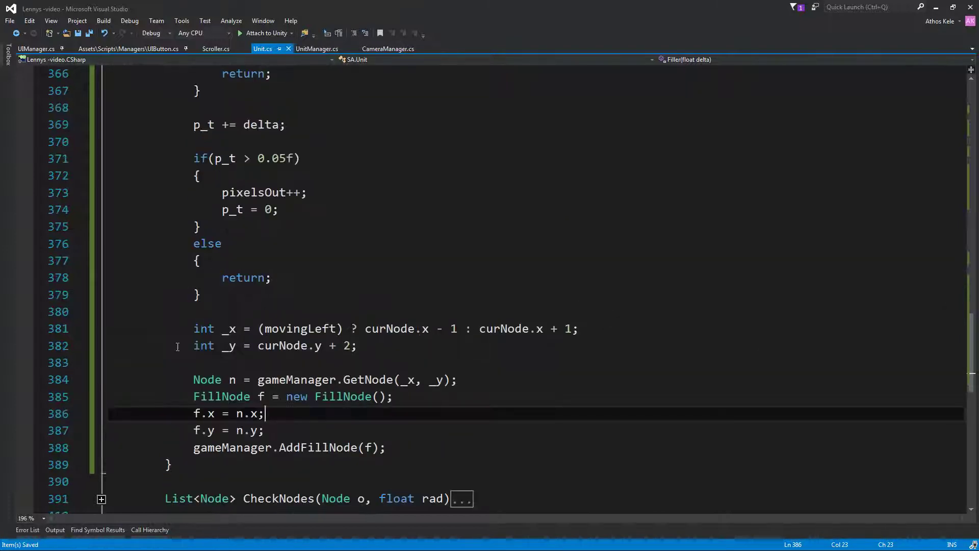
left_click_drag(178, 328, 395, 397)
left_click(449, 431)
scroll(456, 418, "up", 1)
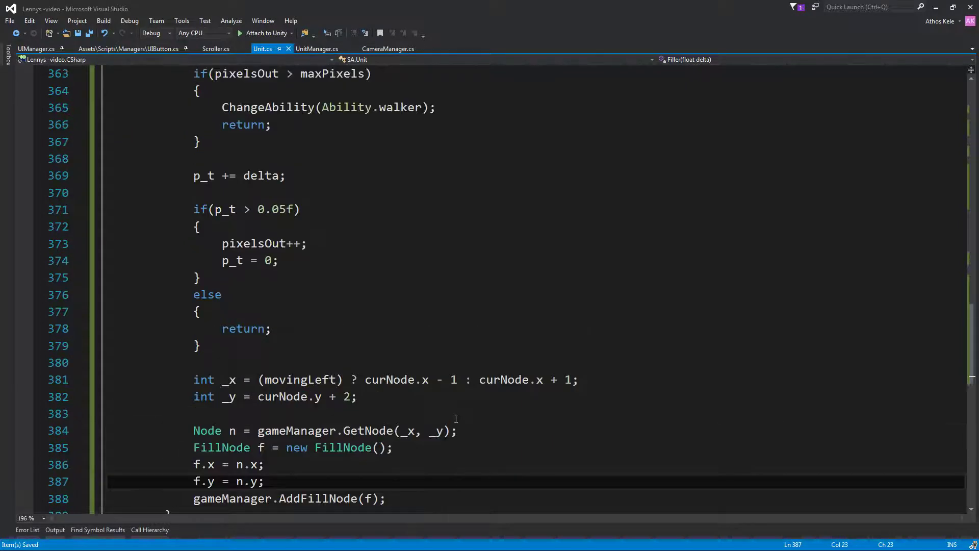
scroll(456, 418, "down", 3)
scroll(456, 416, "down", 2)
left_click(456, 414)
scroll(448, 415, "up", 3)
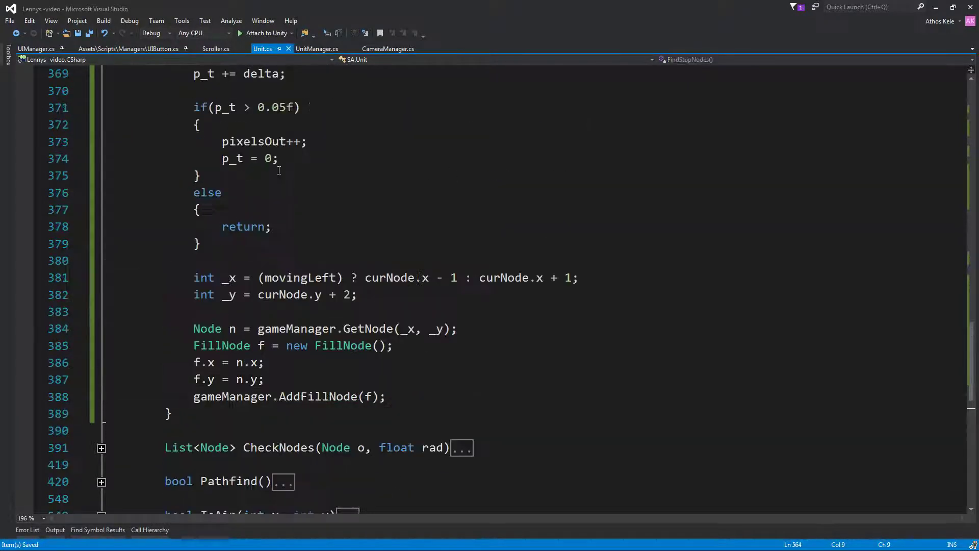
scroll(448, 415, "up", 5)
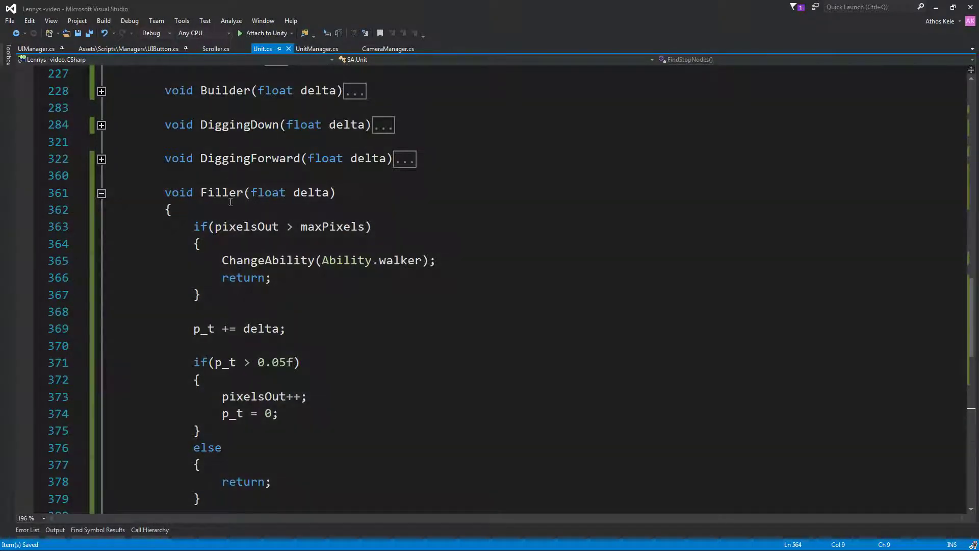
left_click(208, 192)
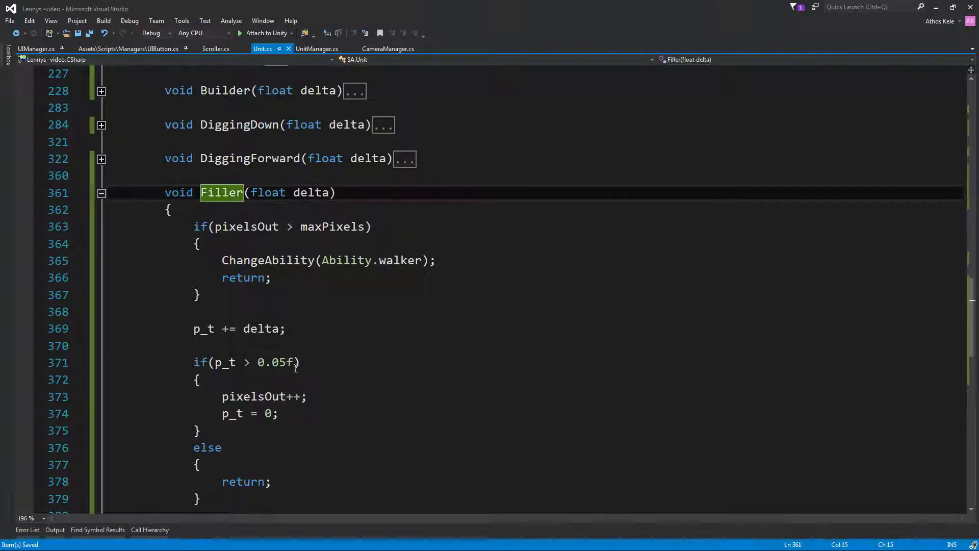
mouse_move(222, 260)
left_mouse_down()
mouse_move(442, 263)
mouse_move(219, 250)
mouse_move(221, 261)
left_mouse_up()
left_click(449, 295)
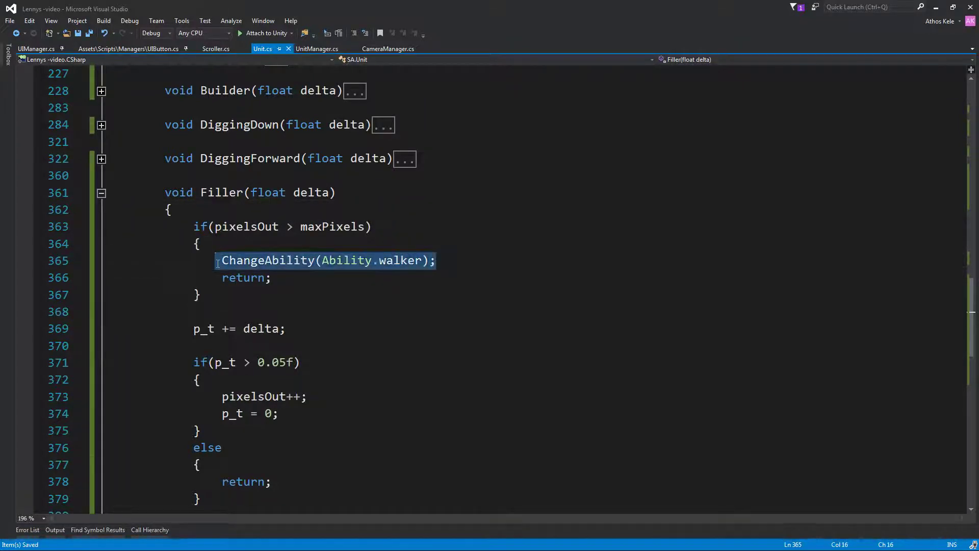
double_click(358, 261)
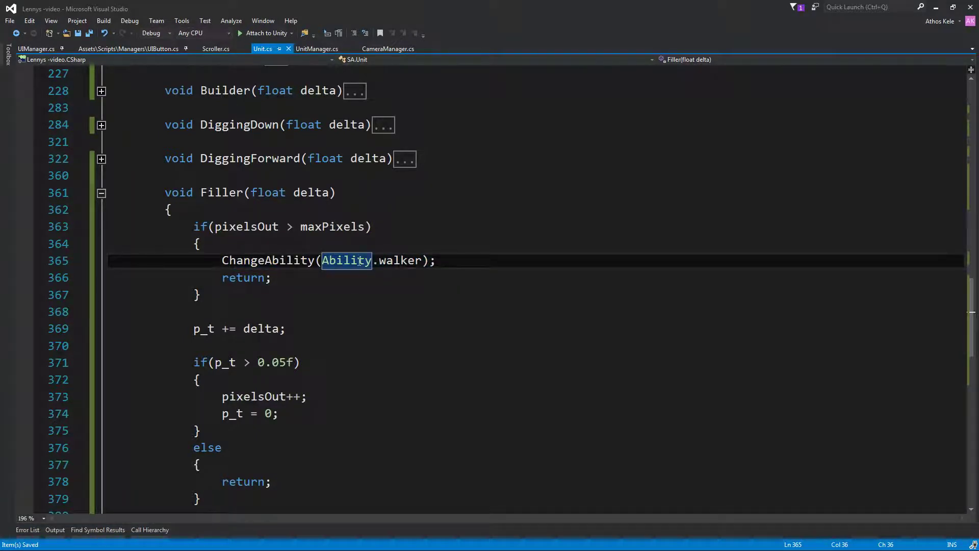
left_click_drag(201, 261, 451, 263)
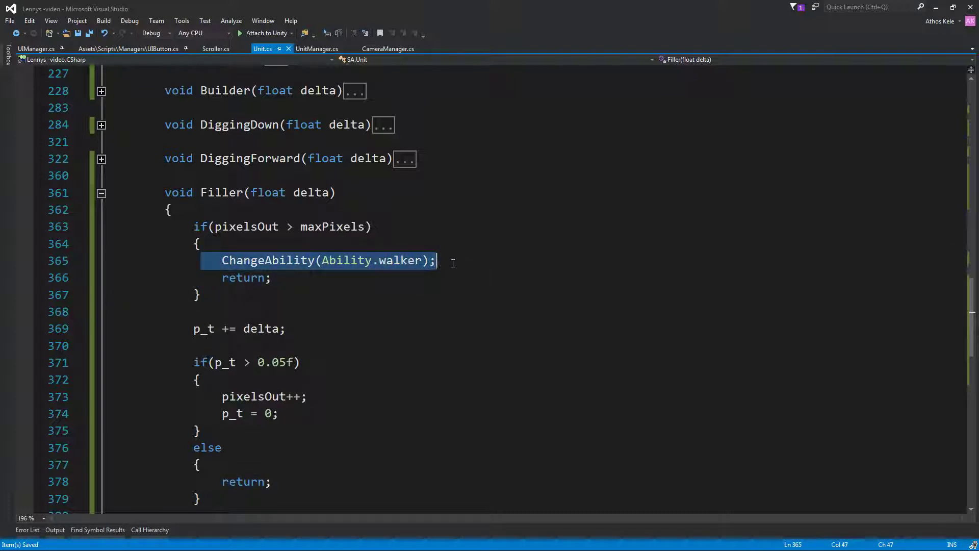
left_click(418, 297)
left_click_drag(215, 261, 437, 261)
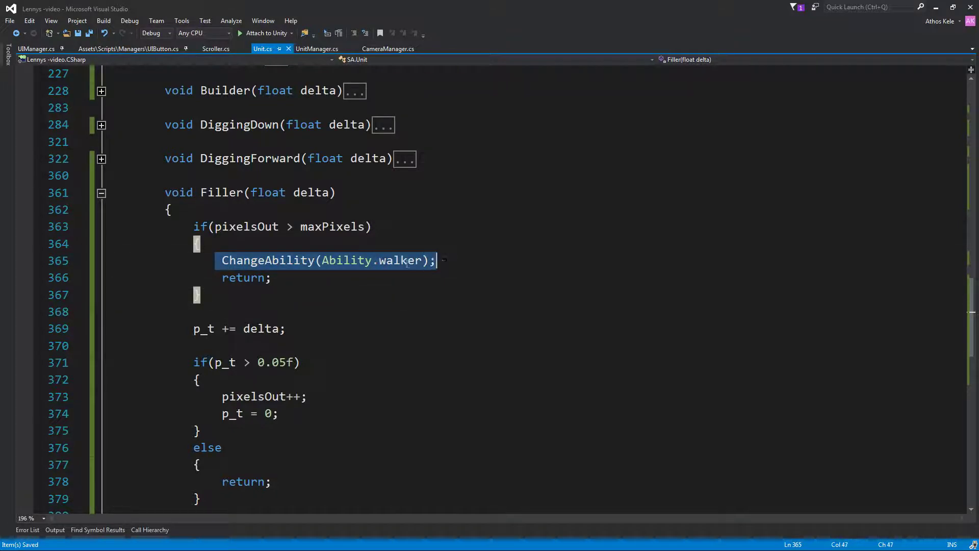
key("shift+Left")
key("shift+Left")
left_click(421, 260)
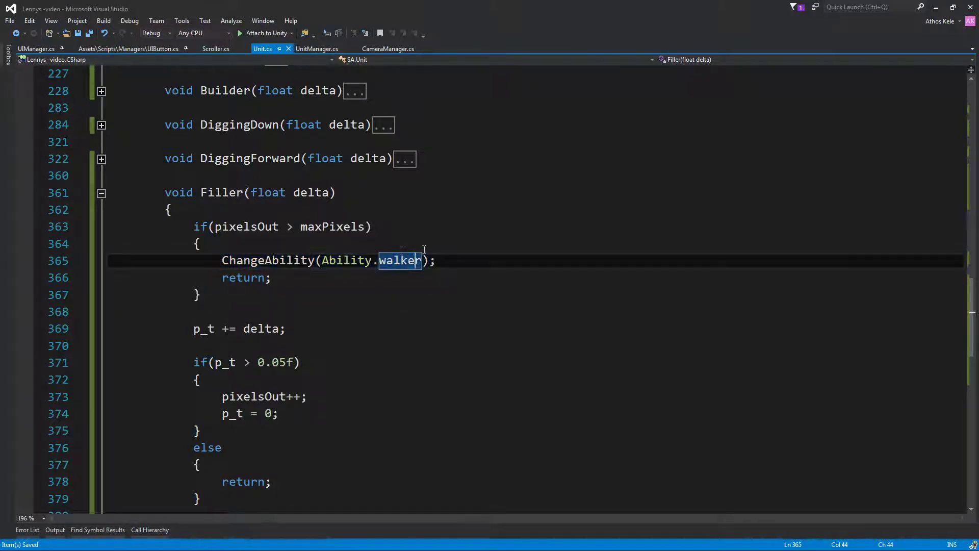
left_click(438, 261)
left_click_drag(200, 260, 475, 266)
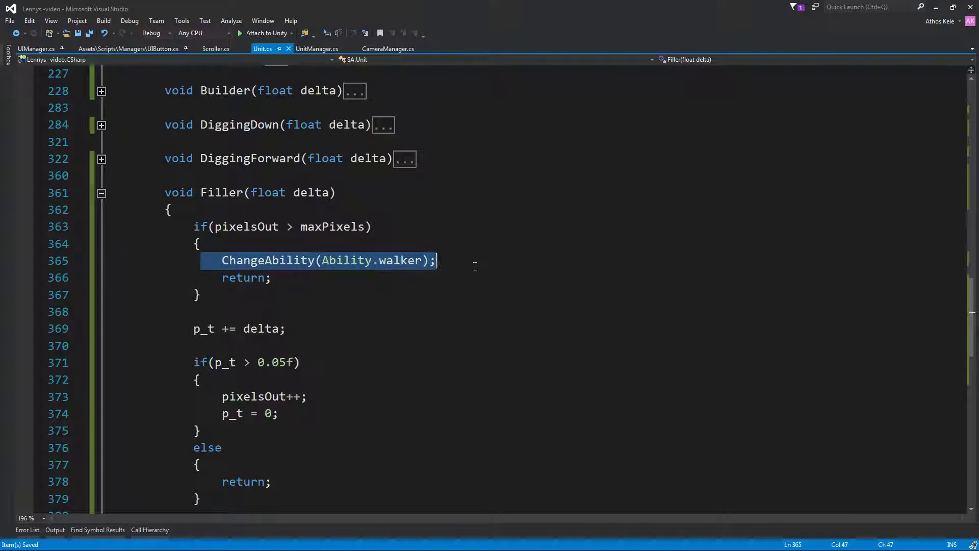
scroll(153, 290, "up", 1)
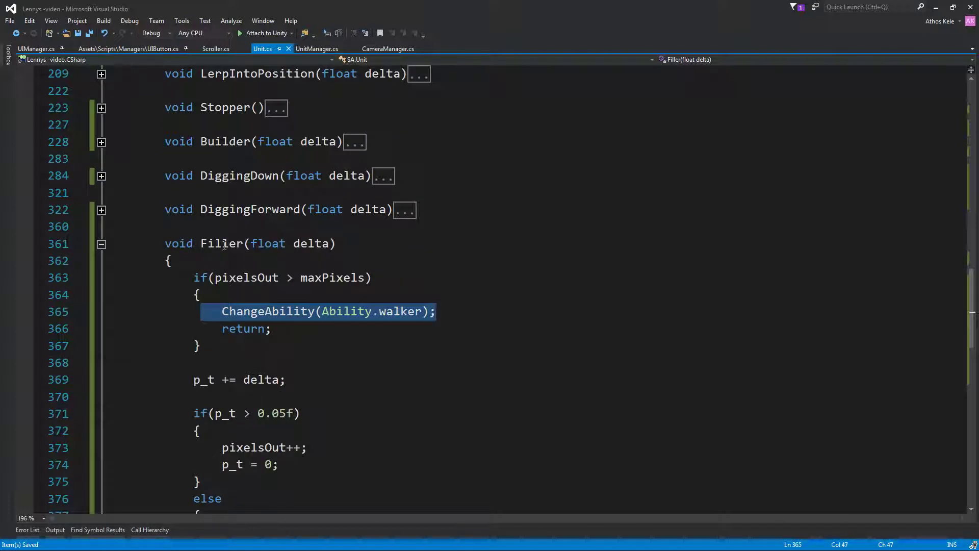
left_click(244, 243)
scroll(400, 345, "up", 2)
scroll(423, 360, "up", 3)
scroll(418, 352, "up", 1)
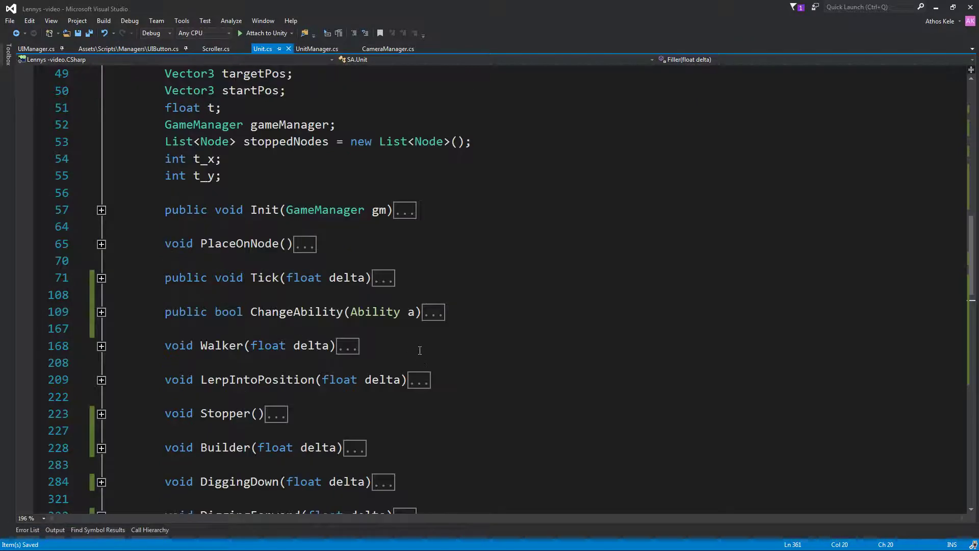
scroll(415, 344, "up", 2)
scroll(410, 327, "down", 3)
scroll(407, 315, "down", 4)
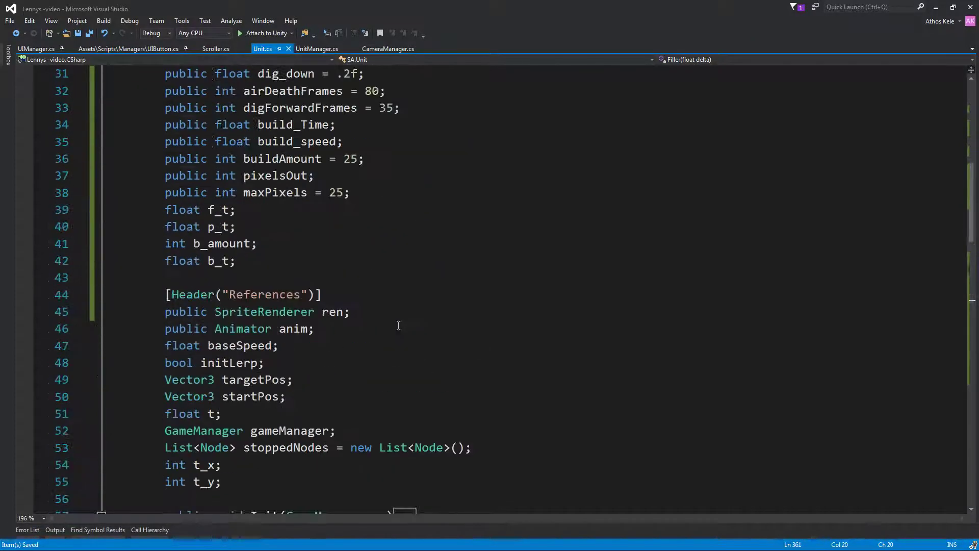
scroll(396, 324, "up", 2)
left_click(237, 311)
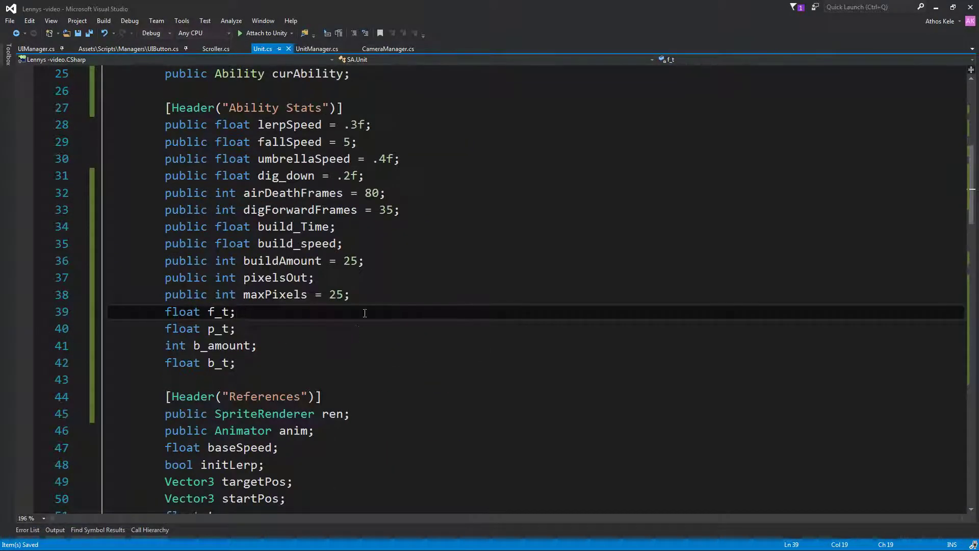
Declare 'public float fillStart = 0.6f;' and 'float fs_t;' under maxPixels and save Unit.cs.
left_click(375, 296)
key("Return")
type("i")
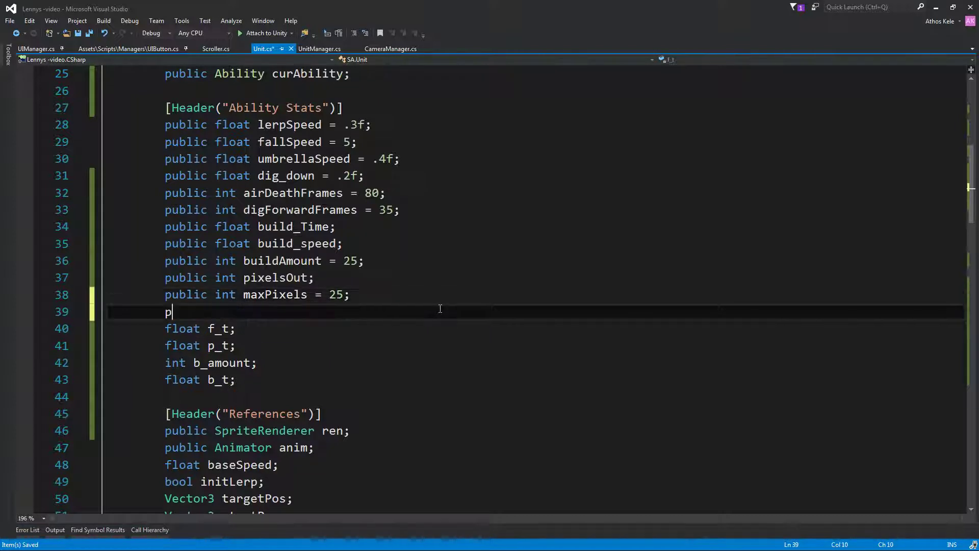
type("n")
type("p")
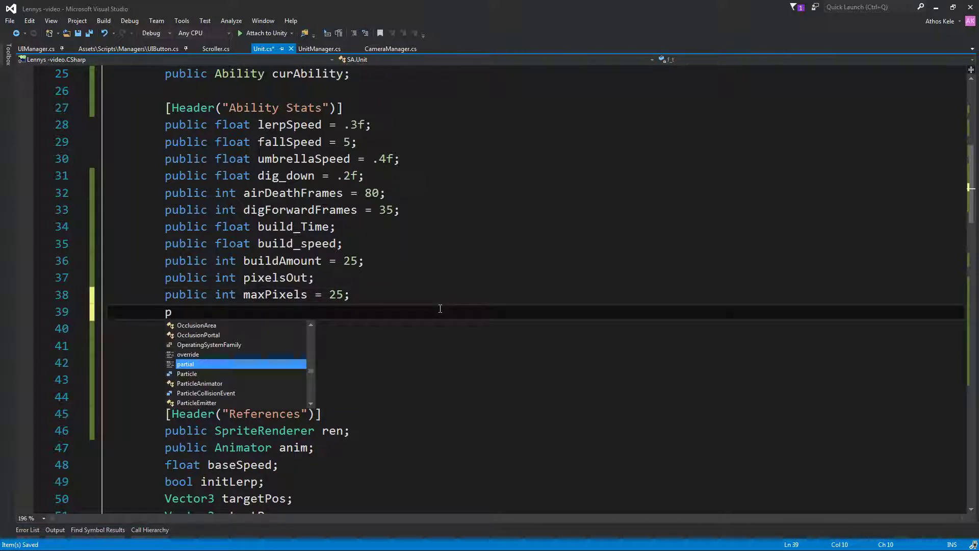
type("un")
key("space")
type("f")
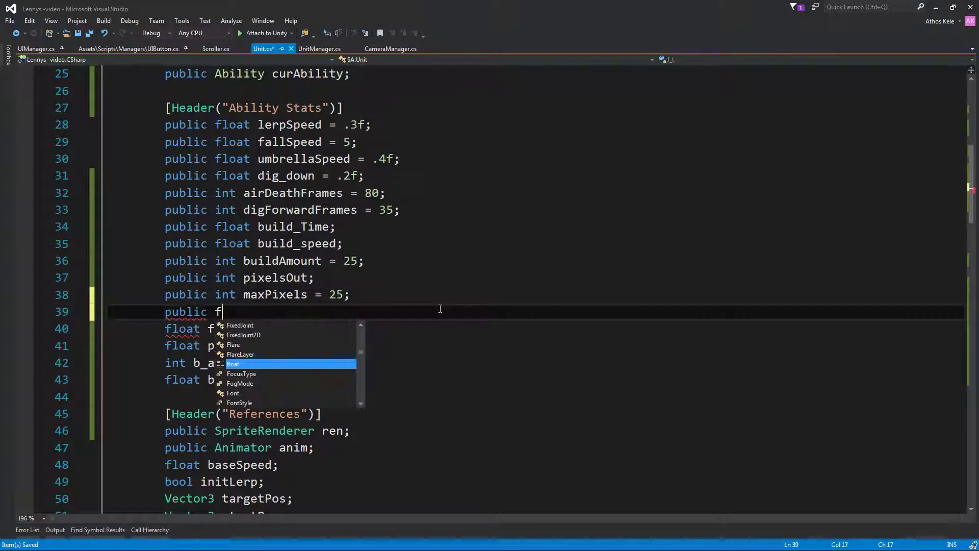
type("loat fillS")
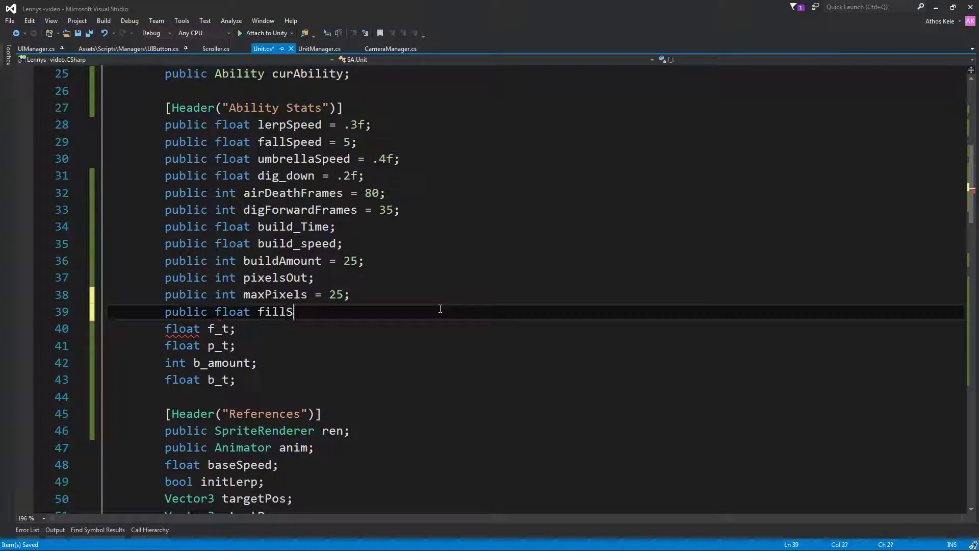
type("tart = 0.6f")
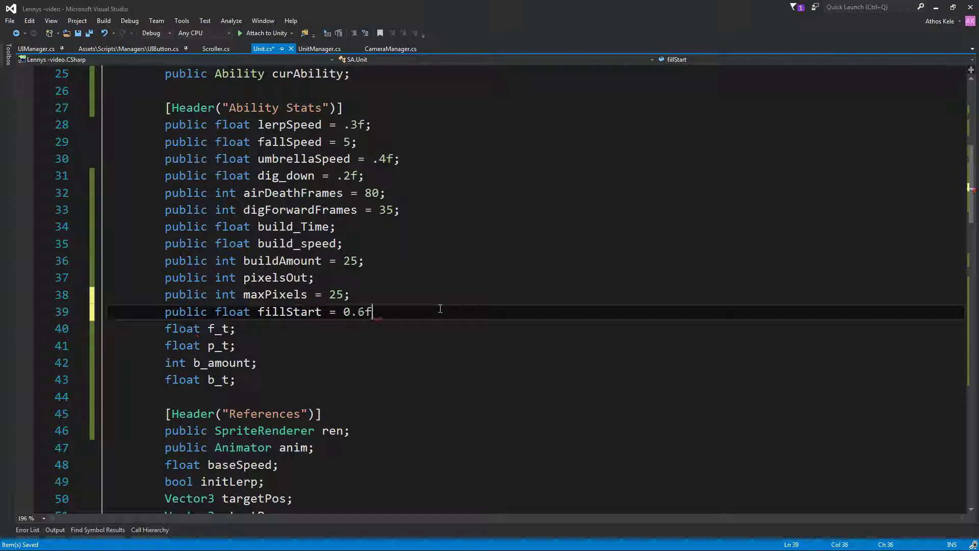
type(";")
key("Return")
type("float ")
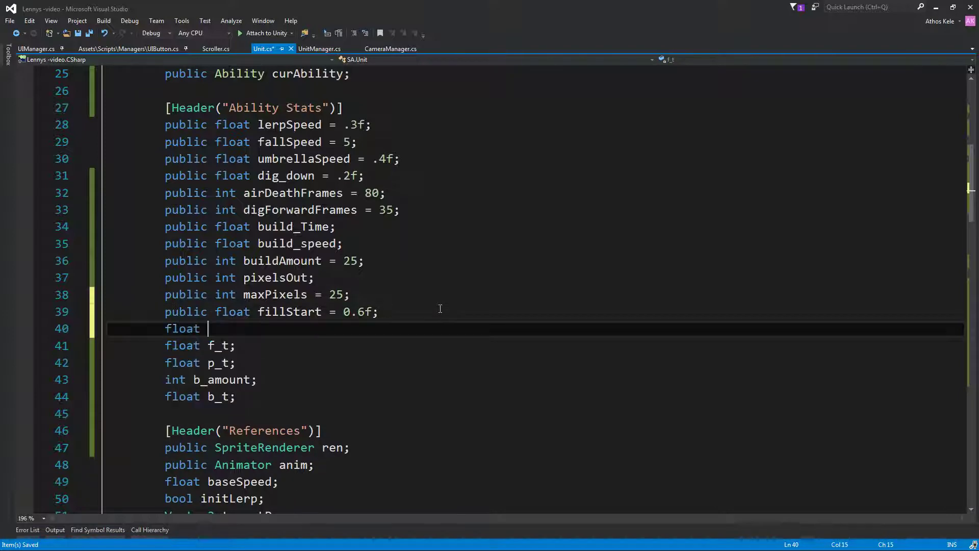
type("fs_t;")
key("ctrl+s")
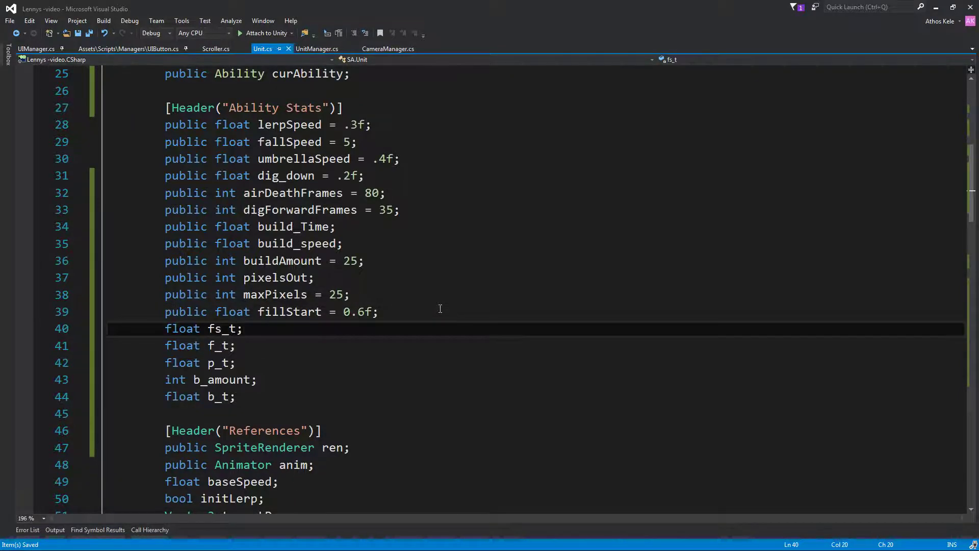
Insert blank lines at the top of the Filler method.
scroll(440, 308, "down", 8)
scroll(438, 326, "down", 3)
scroll(344, 342, "down", 2)
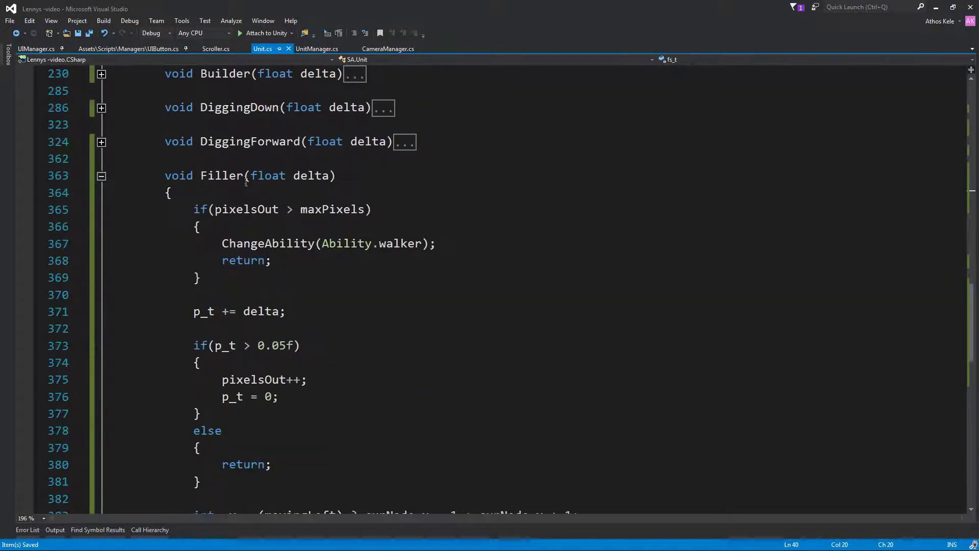
left_click(416, 193)
key("Return")
key("Return")
key("Up")
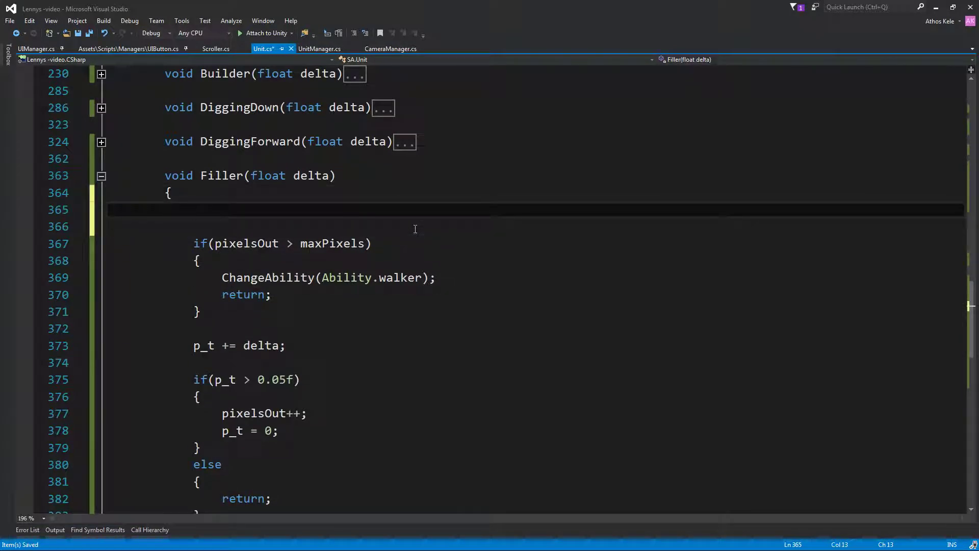
Start a new bool field on the line below fillStart.
scroll(408, 222, "up", 4)
scroll(407, 225, "up", 6)
scroll(388, 255, "up", 2)
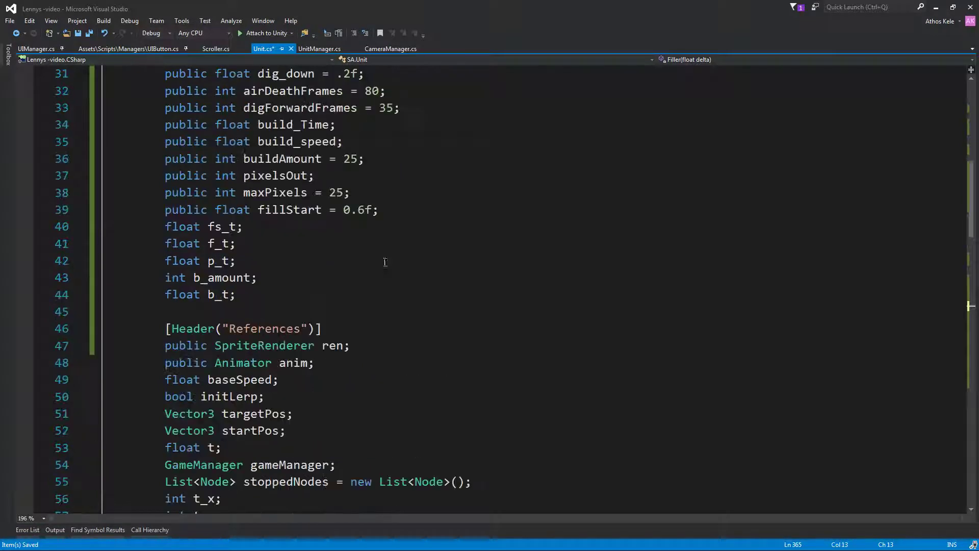
left_click(440, 213)
key("Return")
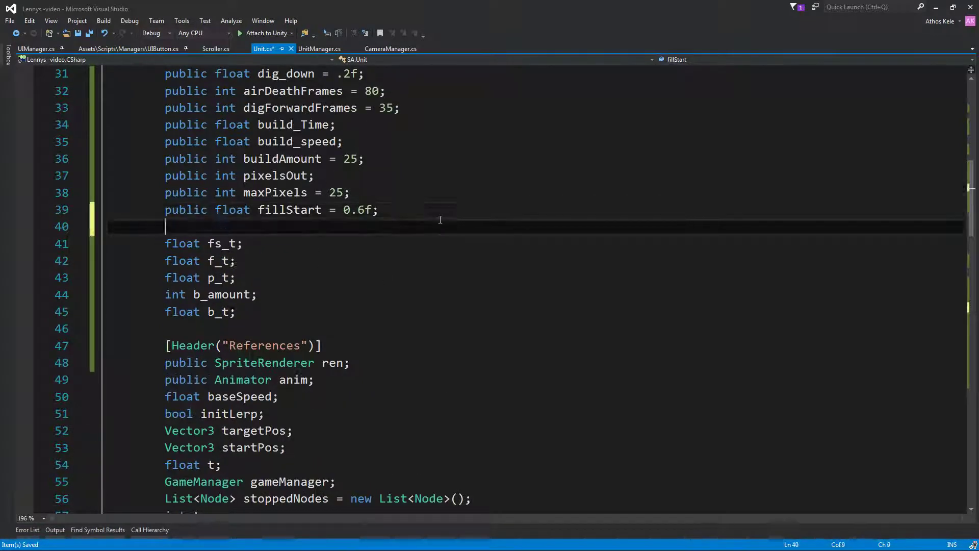
type("bol")
key("BackSpace")
key("BackSpace")
type("ool startFilling;")
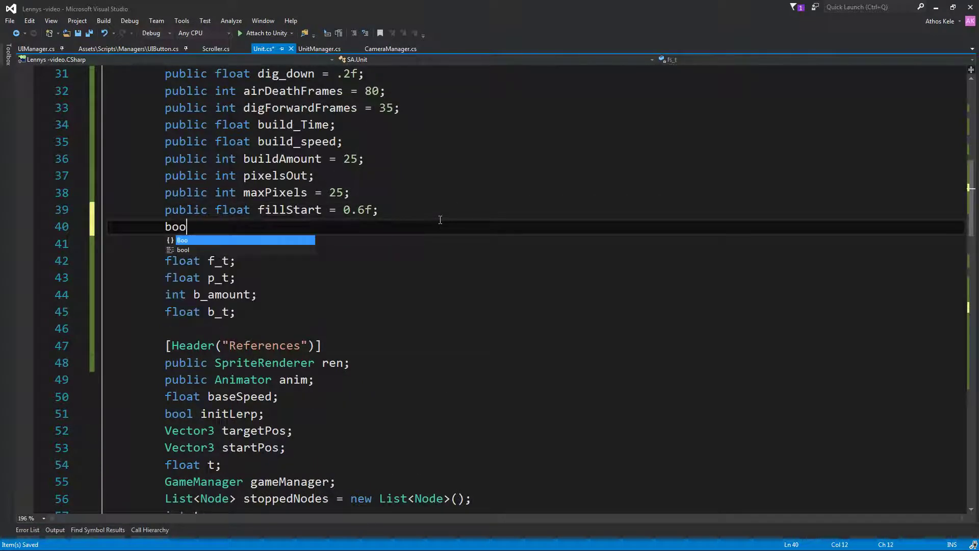
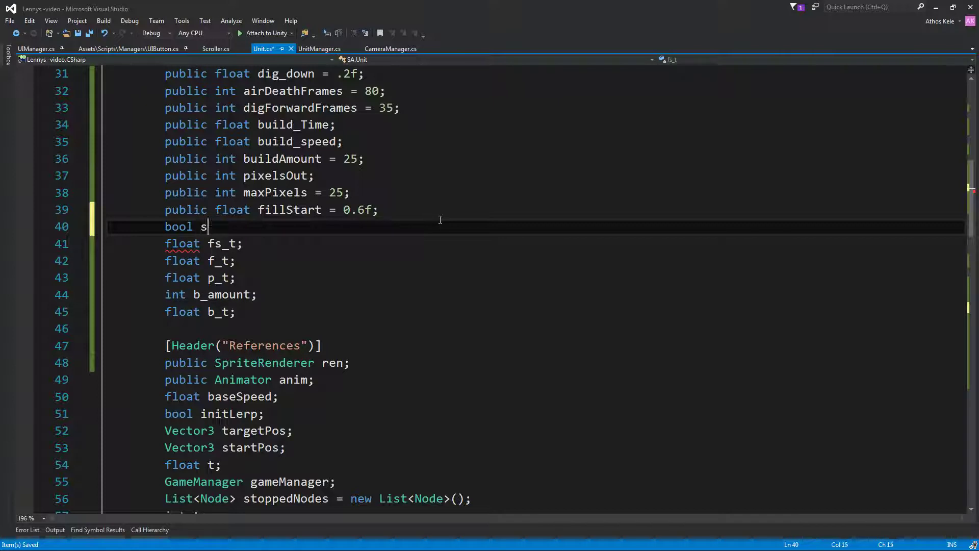
Finish the bool startFilling declaration and open an if(!startFilling) block at the top of Filler.
type(";")
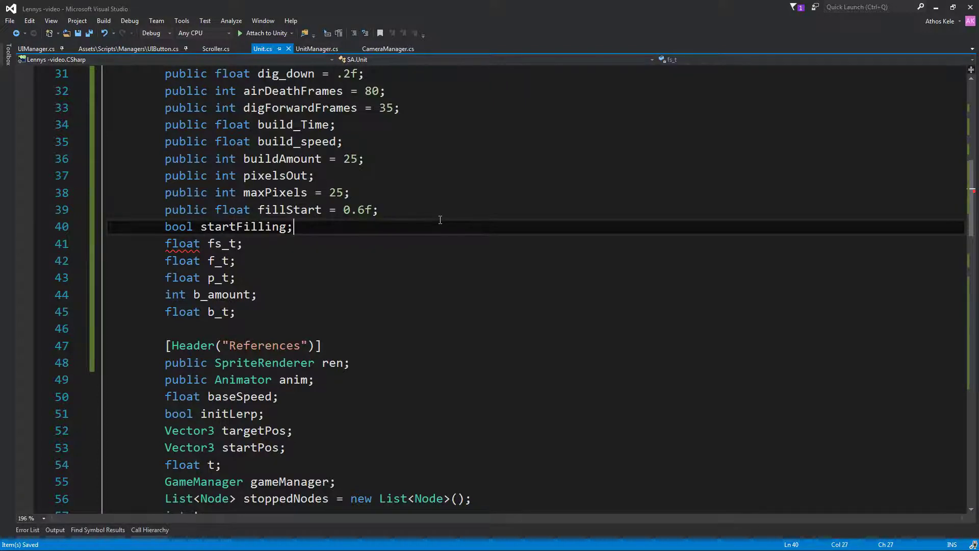
scroll(304, 251, "down", 14)
left_click(309, 231)
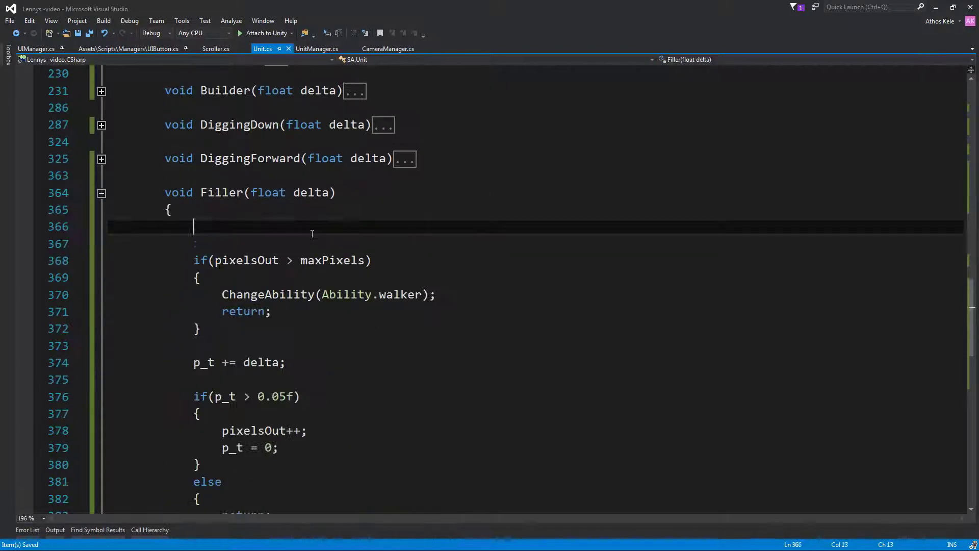
type("if(!startFilling")
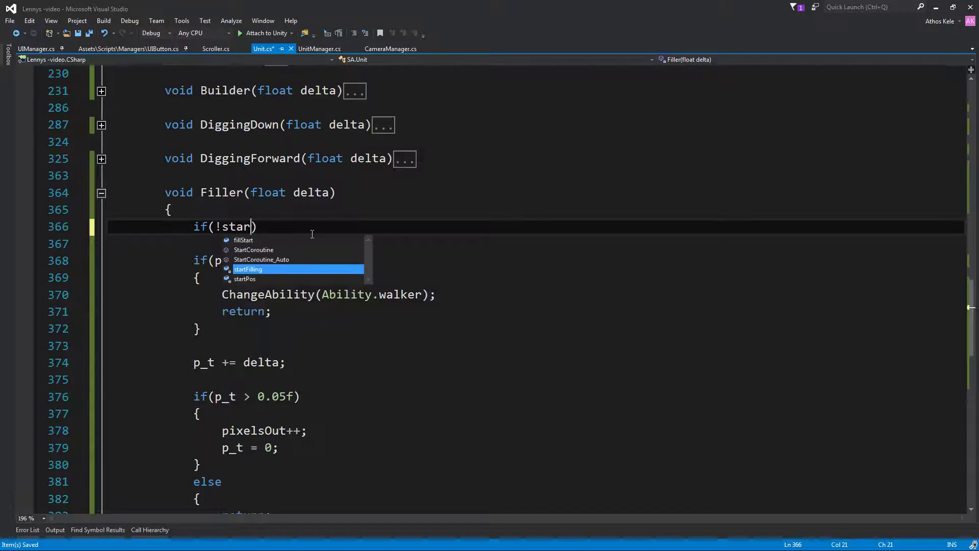
type(")")
key("Return")
type("{")
key("Return")
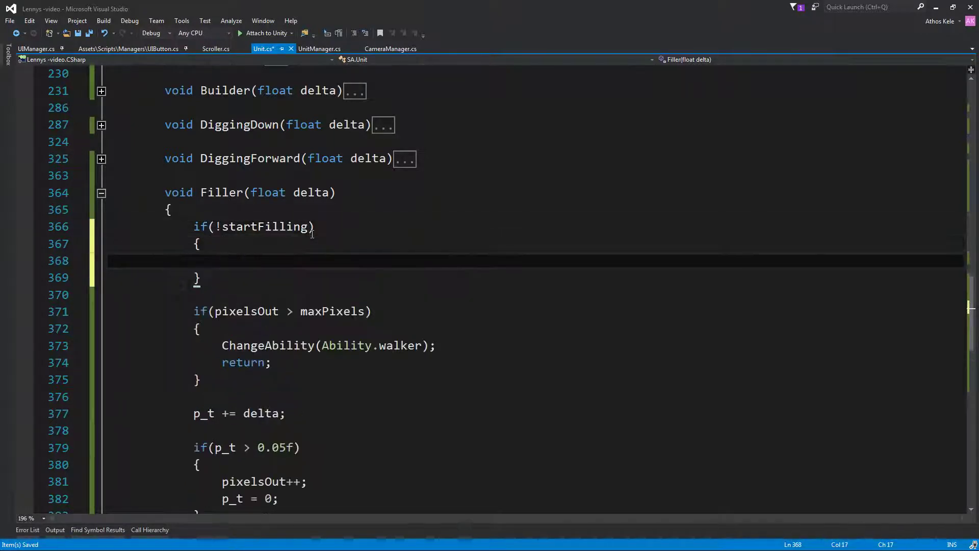
type("start")
key("Tab")
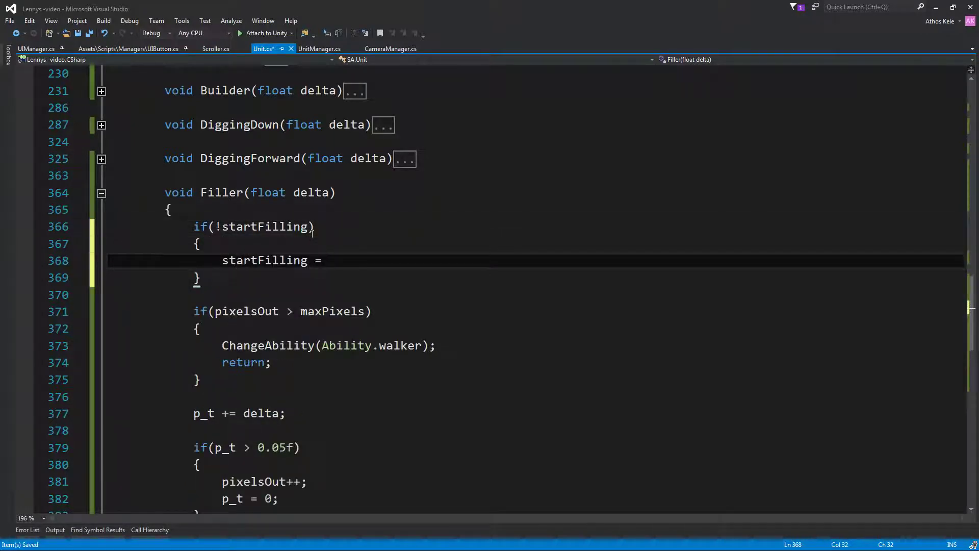
key("BackSpace")
key("BackSpace")
key("BackSpace")
key("BackSpace")
key("BackSpace")
key("BackSpace")
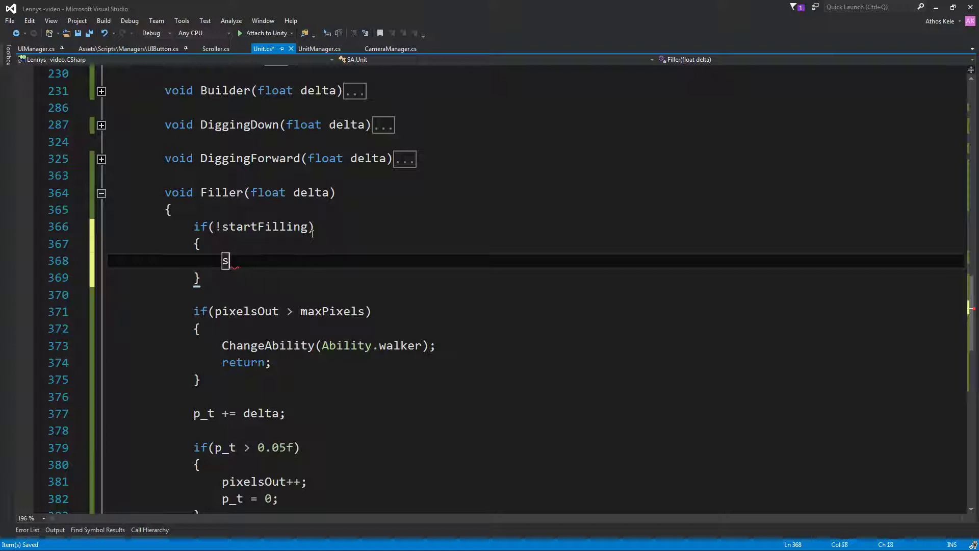
key("BackSpace")
Inside that block, set startFilling = true when fs_t < fillStart.
type("if(fs_")
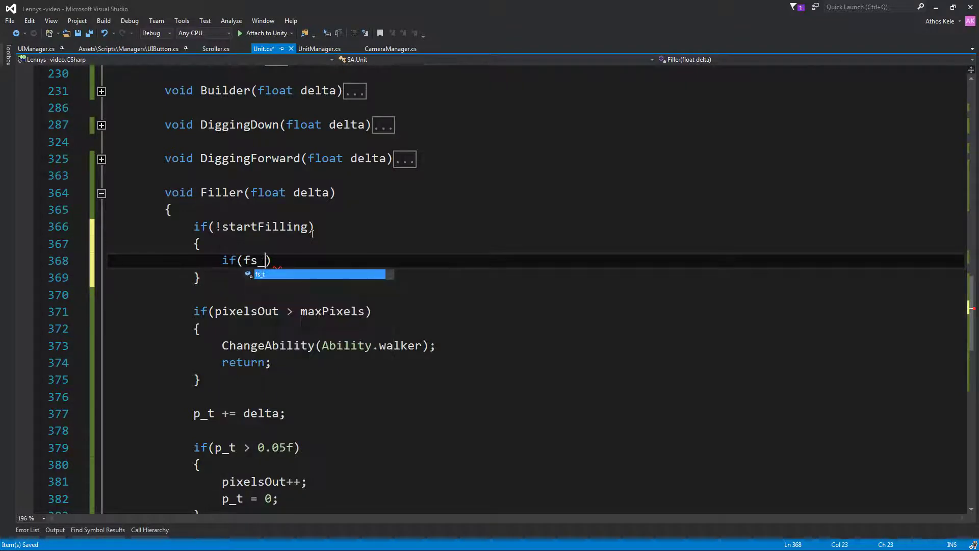
type("t < f")
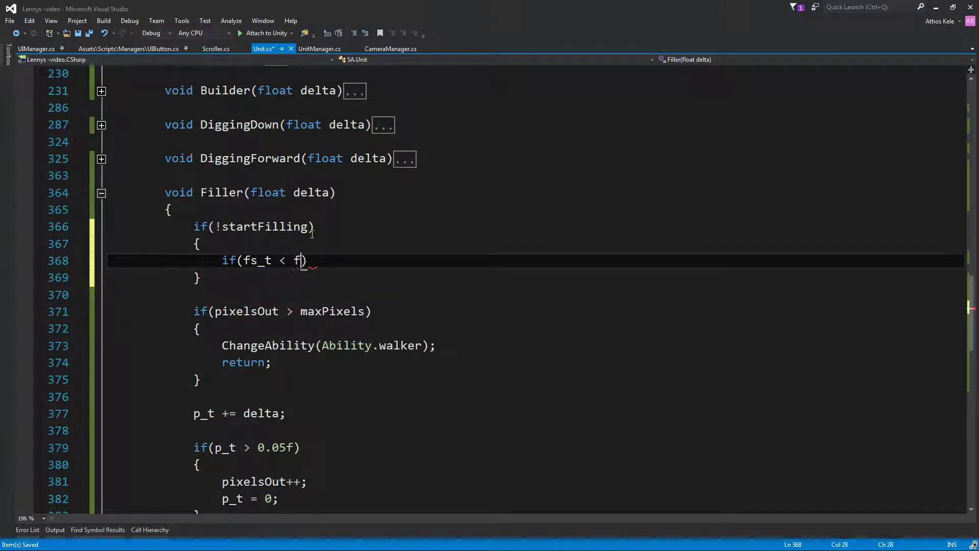
type("s")
key("BackSpace")
key("BackSpace")
type("star")
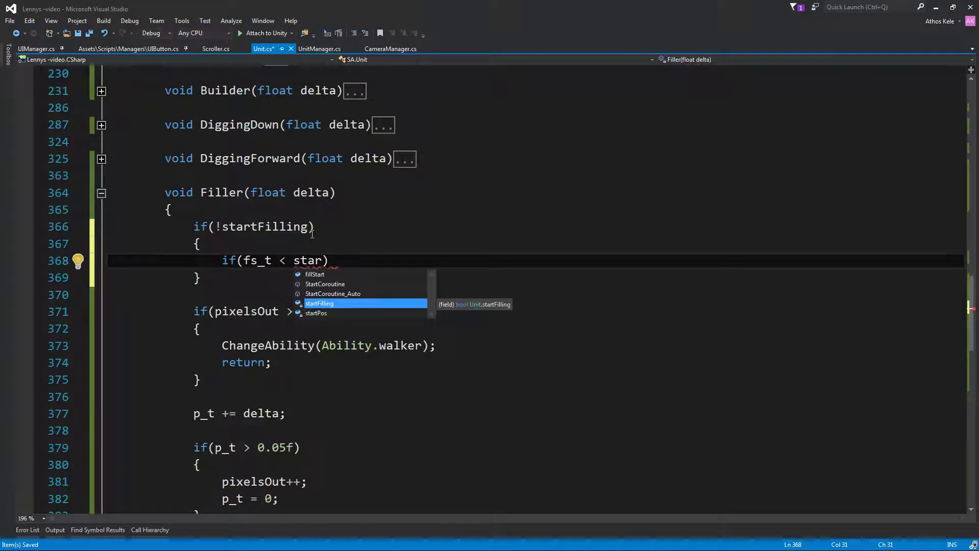
key("Up")
key("Up")
key("Up")
key("Tab")
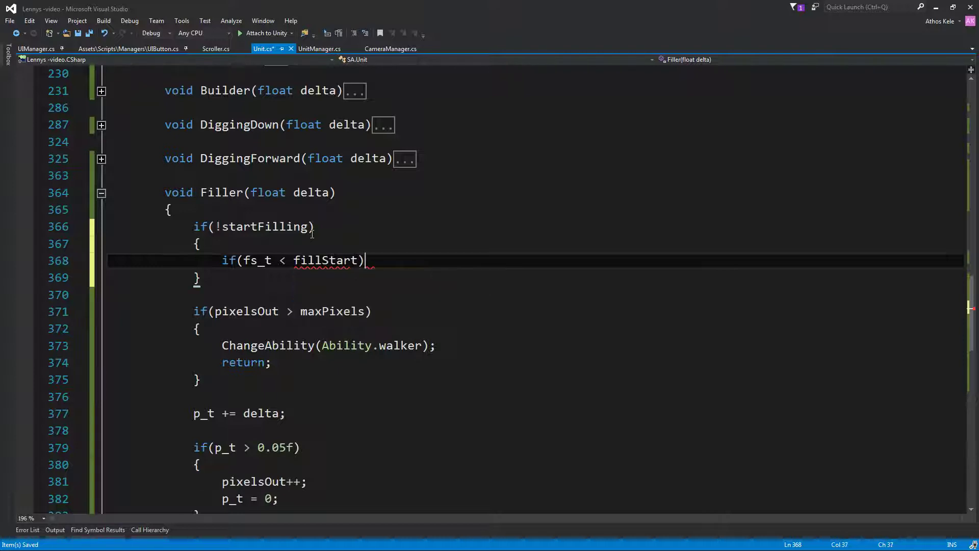
key("End")
key("Return")
type("{")
key("Return")
type("fs")
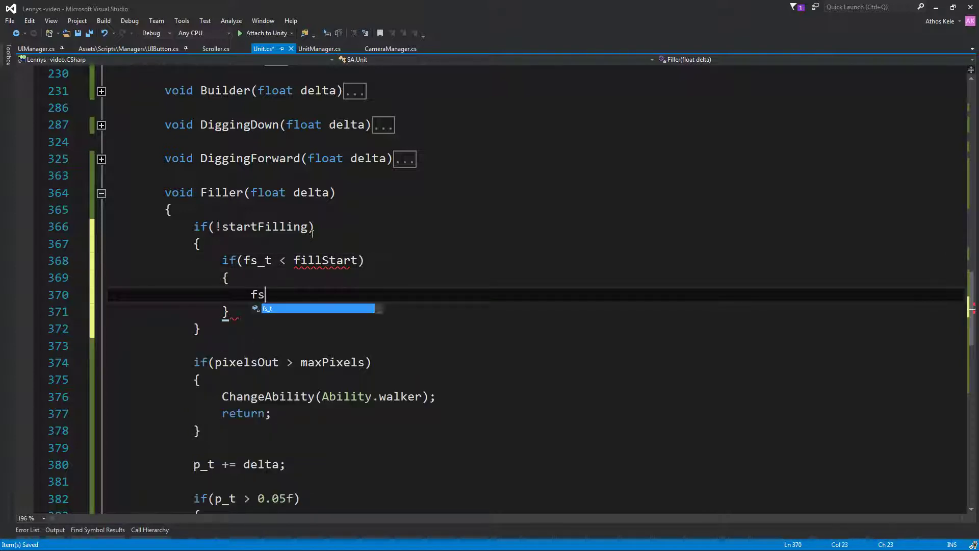
key("BackSpace")
key("BackSpace")
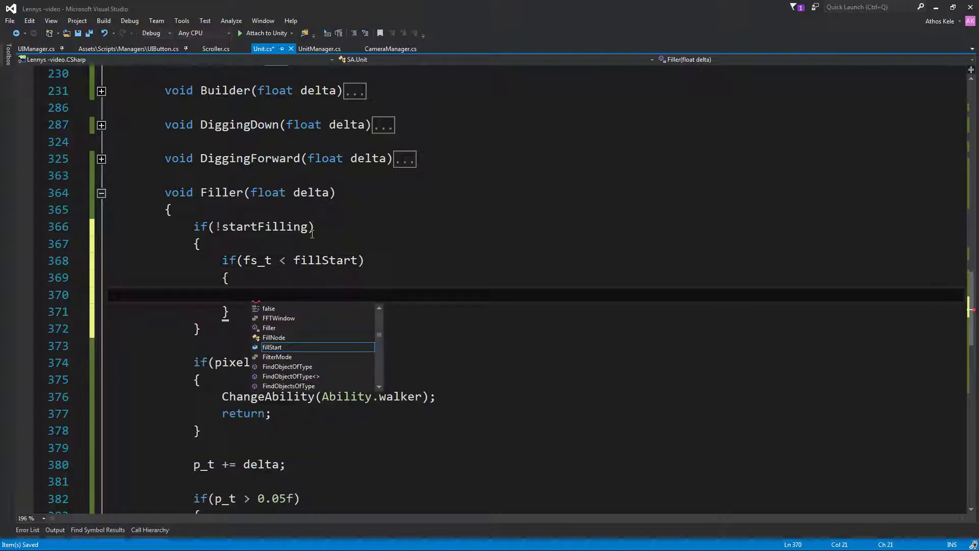
type("start")
key("Tab")
type("= tr")
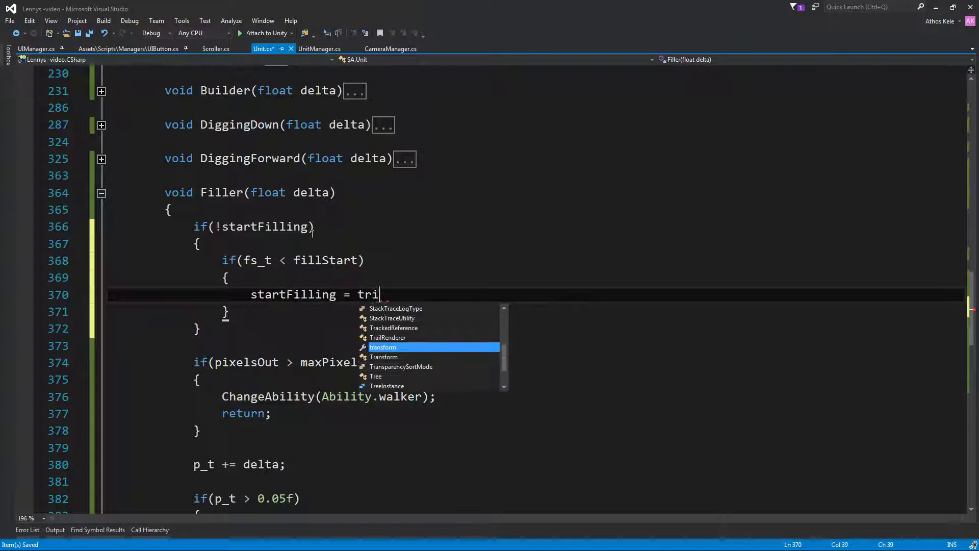
type("ue;")
Add fs_t += delta; above the fillStart check.
key("Up")
key("Up")
key("Up")
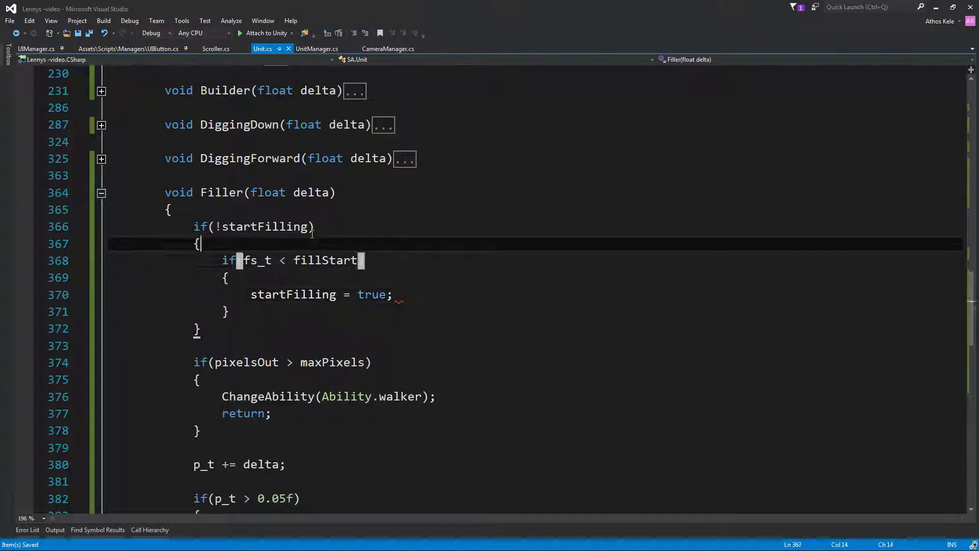
key("Return")
type("fs_t+=")
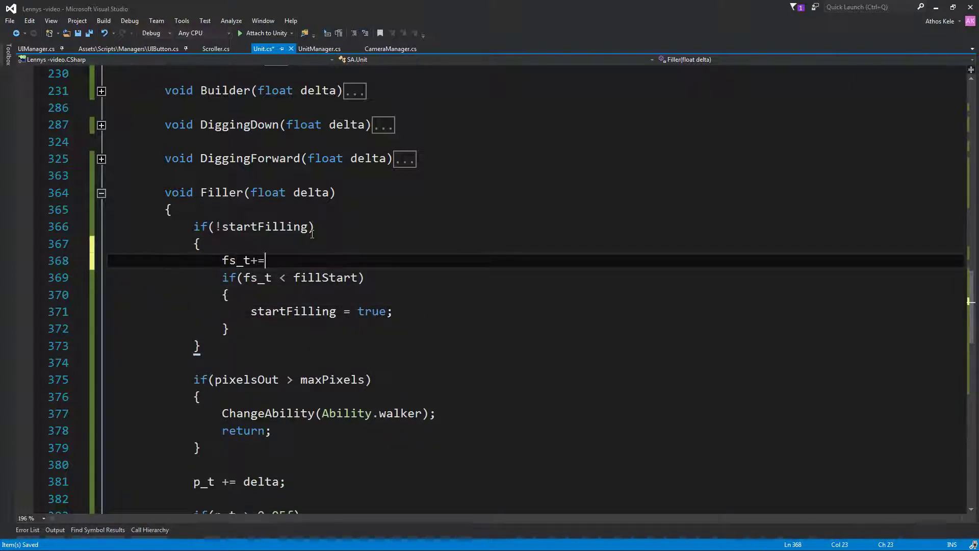
type("det;")
key("ctrl+s")
key("BackSpace")
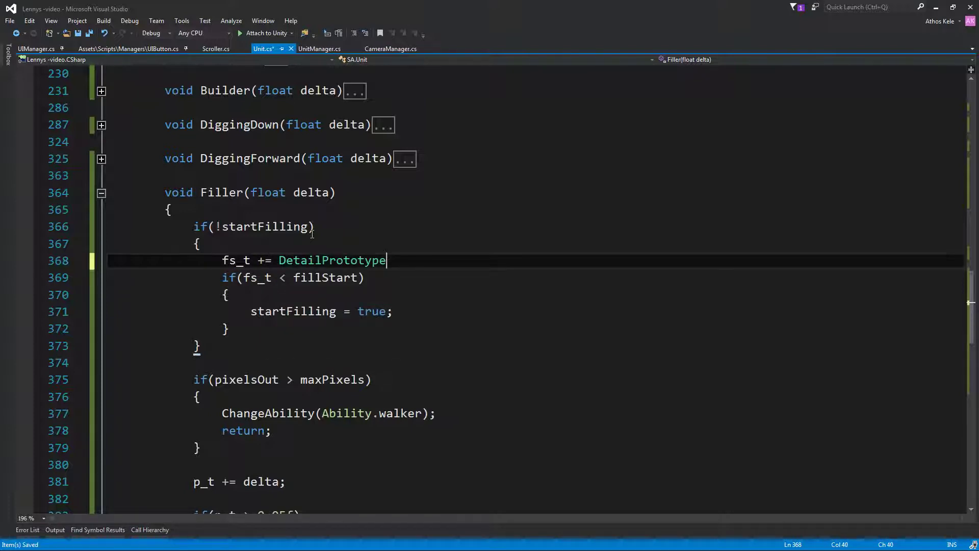
key("BackSpace")
key("BackSpace")
key("BackSpace")
key("BackSpace")
key("BackSpace")
key("BackSpace")
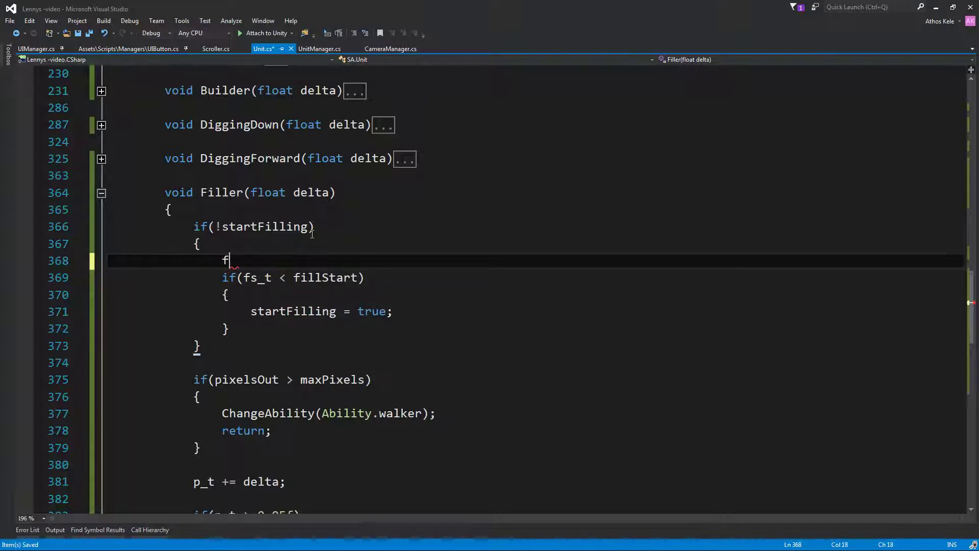
type("s_t +")
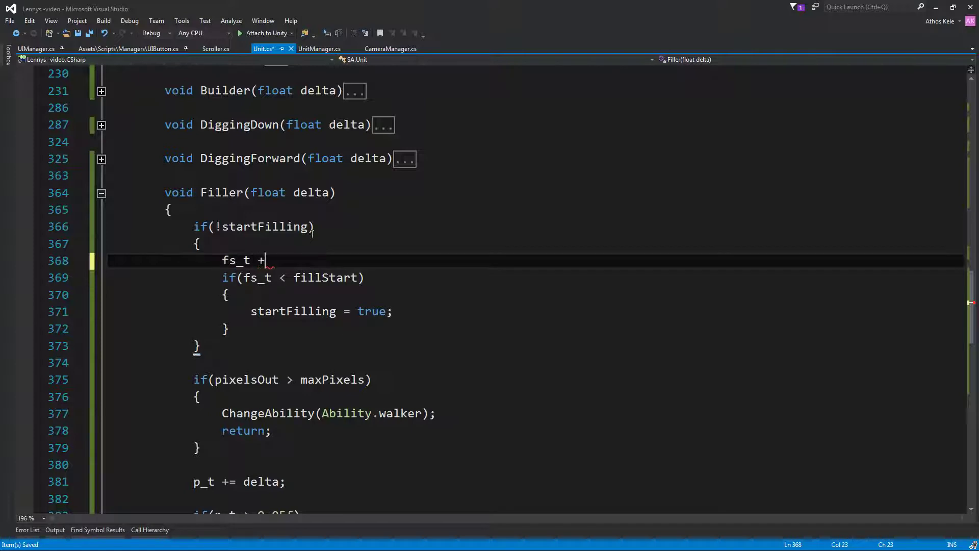
type("= delta")
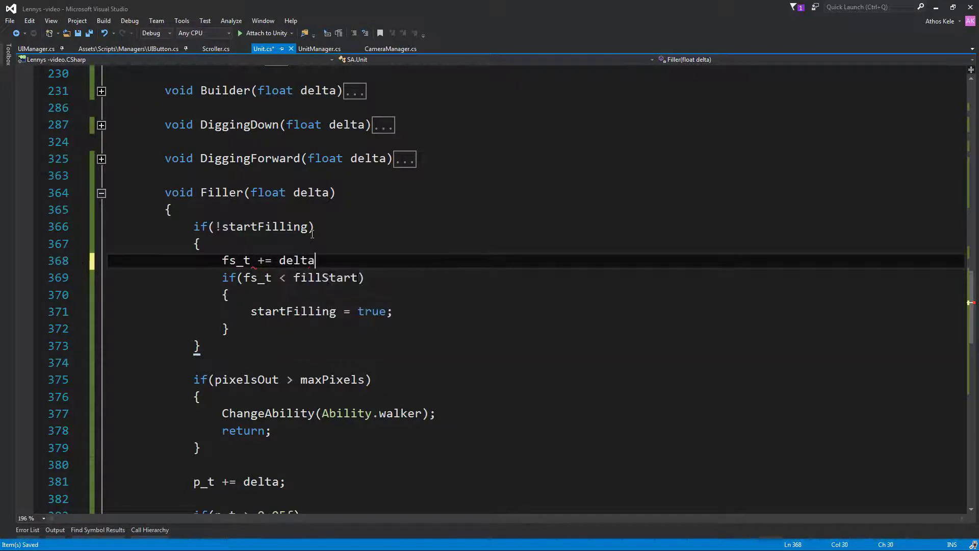
type(";")
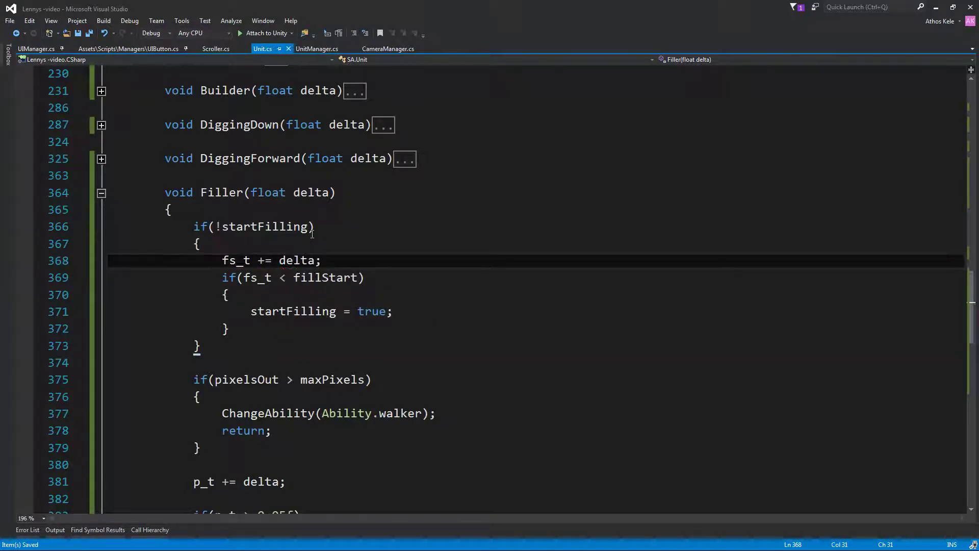
scroll(313, 234, "up", 1)
scroll(214, 214, "up", 3)
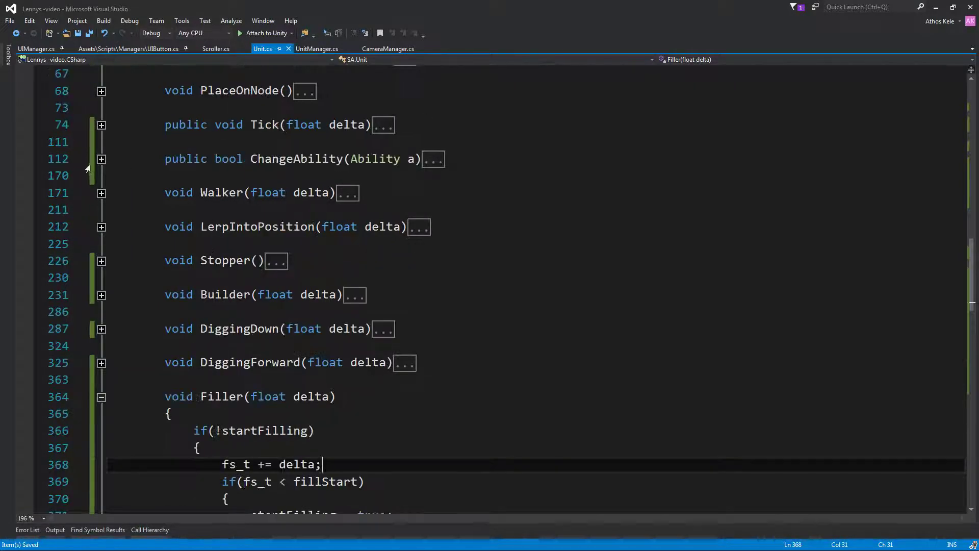
In ChangeAbility's filler case, add anim.Play("fill_start");.
left_click(102, 158)
scroll(337, 248, "down", 1)
scroll(337, 249, "down", 8)
scroll(392, 303, "down", 2)
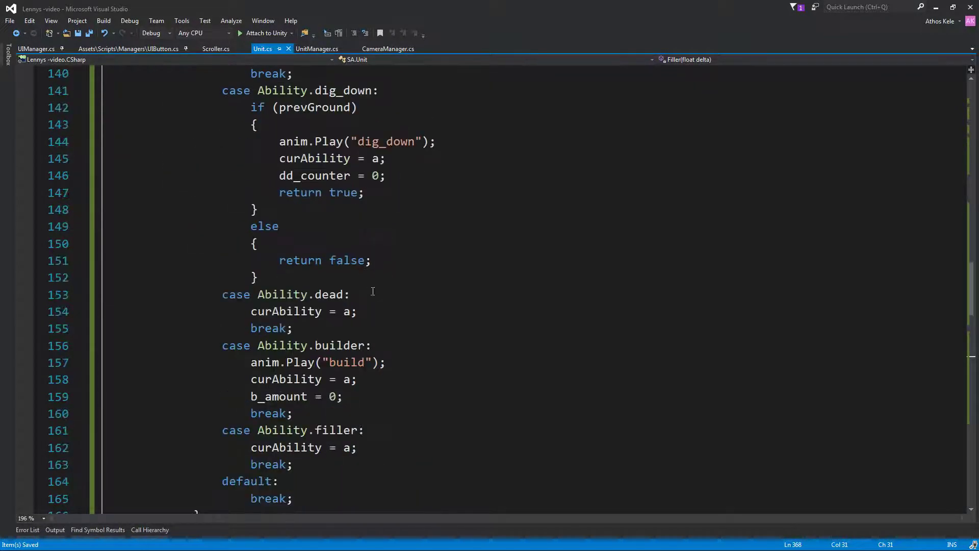
scroll(396, 351, "down", 2)
left_click(397, 347)
key("Return")
type("an")
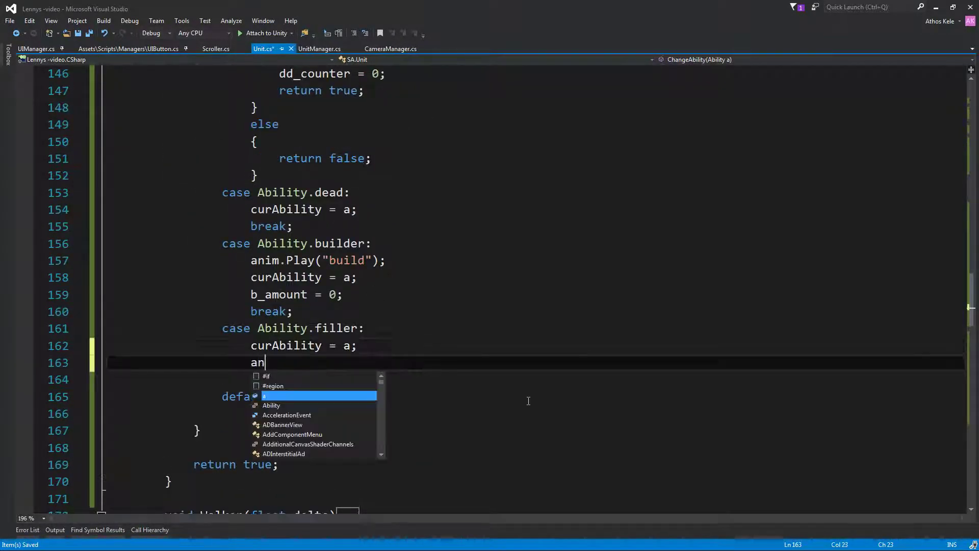
type("im.Play(\"fill_start\"")
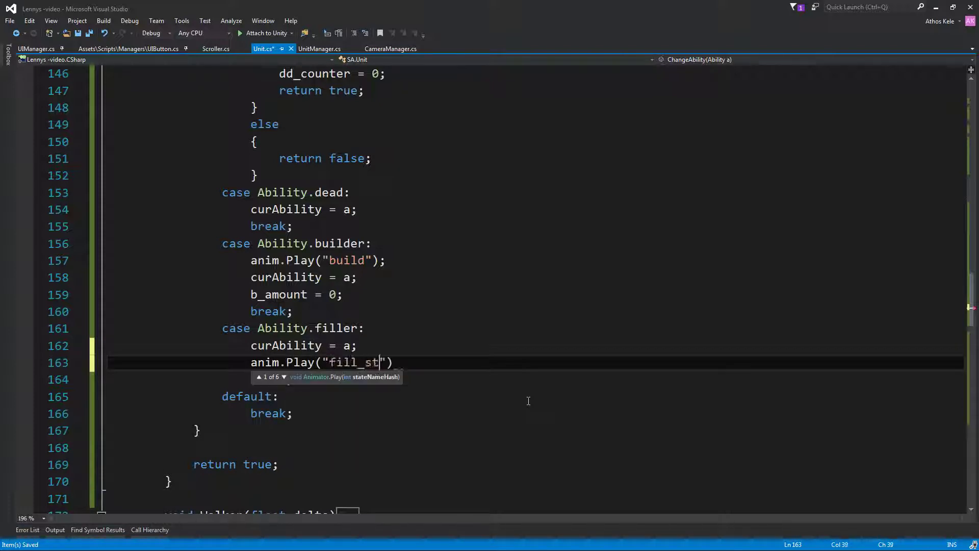
type(");")
key("Return")
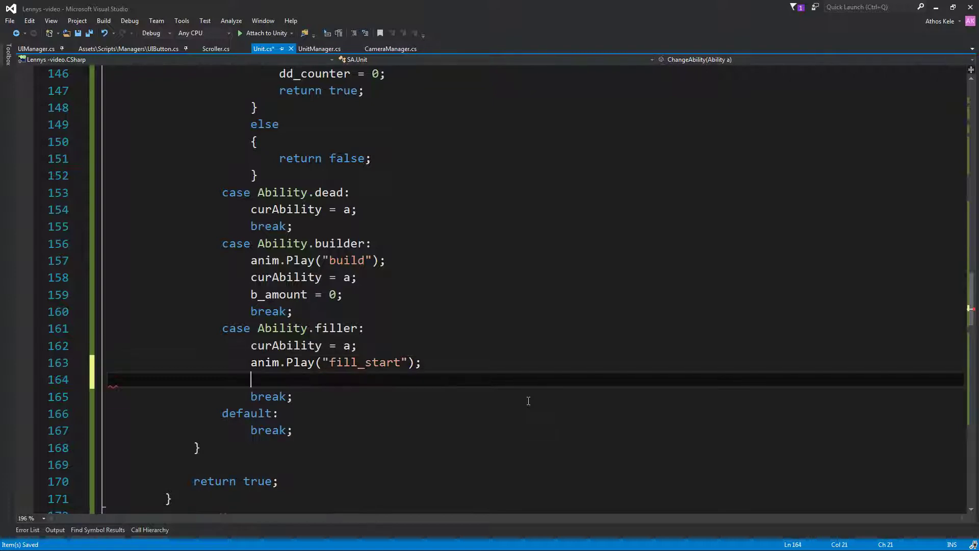
Add startFilling = false; and fs_t = 0; to the filler case.
type("start")
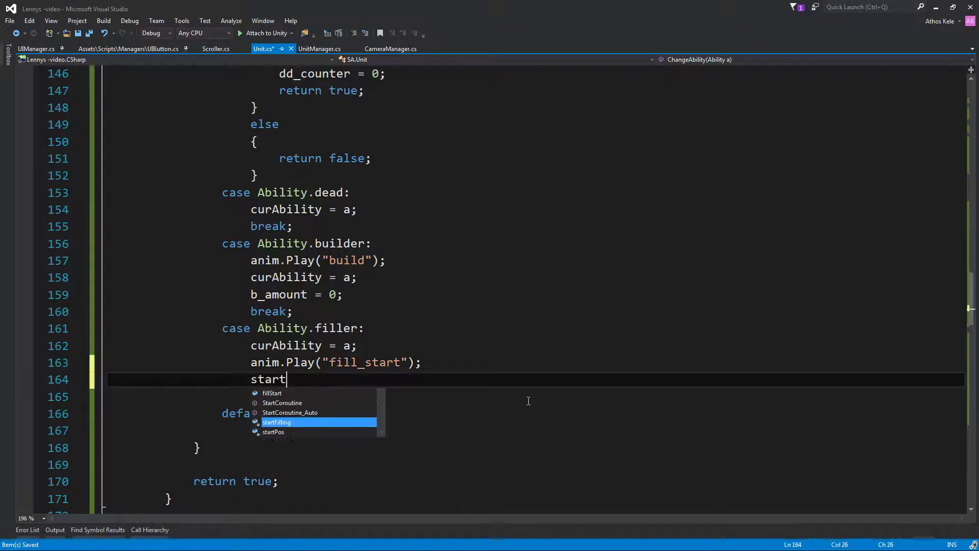
type(" = fallS;")
key("ctrl+z")
key("ctrl+z")
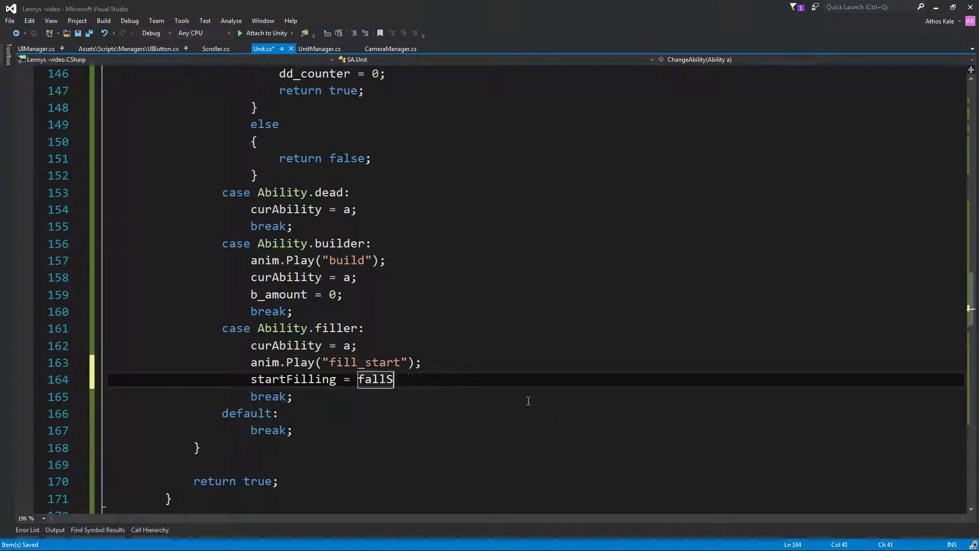
type("se;")
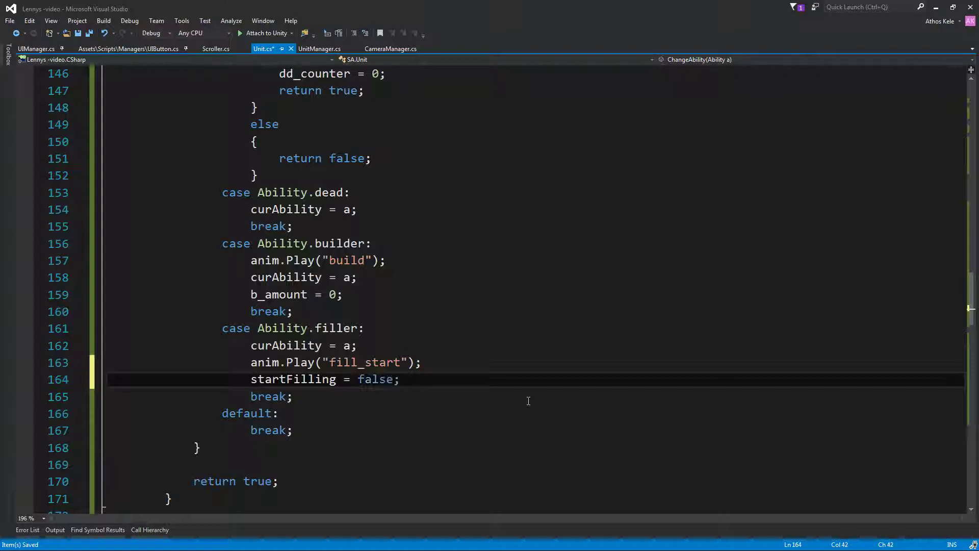
key("Return")
type("fs_t")
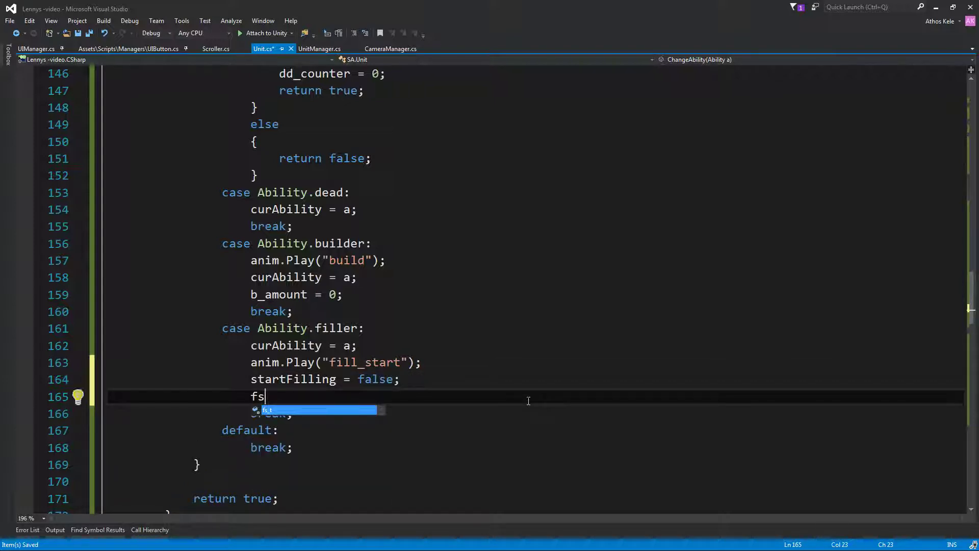
key("Return")
key("BackSpace")
type("= 0;")
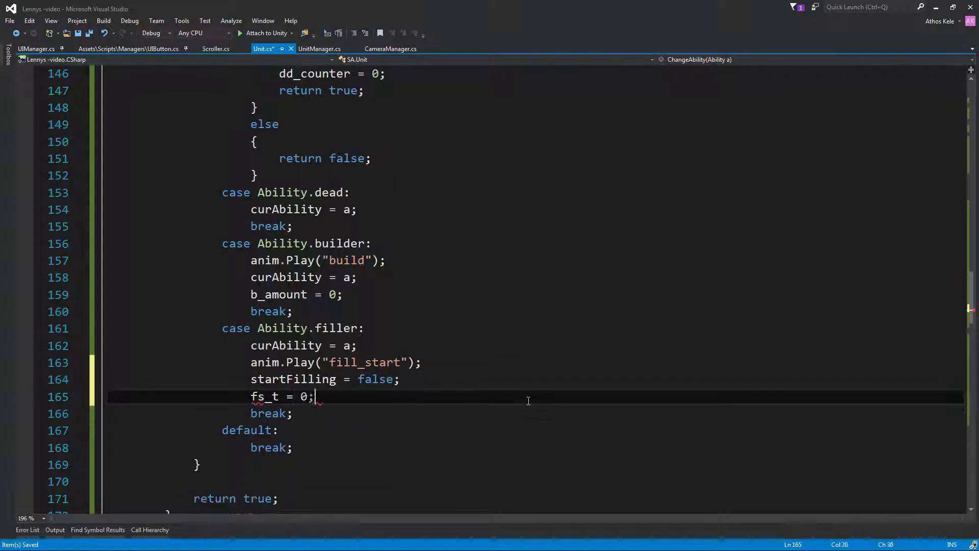
key("Return")
Add f_t = 0; and pixelsOut = 0; to the filler case and save Unit.cs.
type("ft")
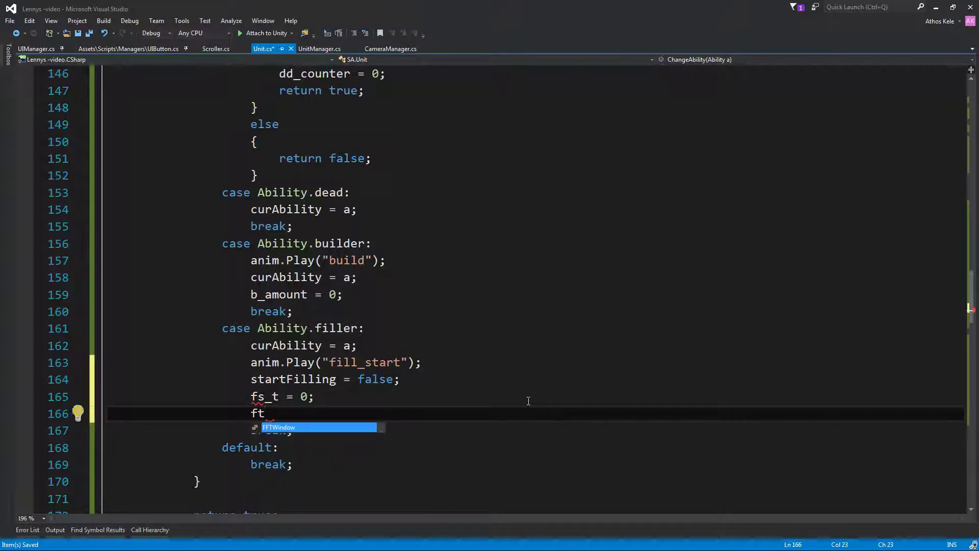
key("BackSpace")
type("_t = 0")
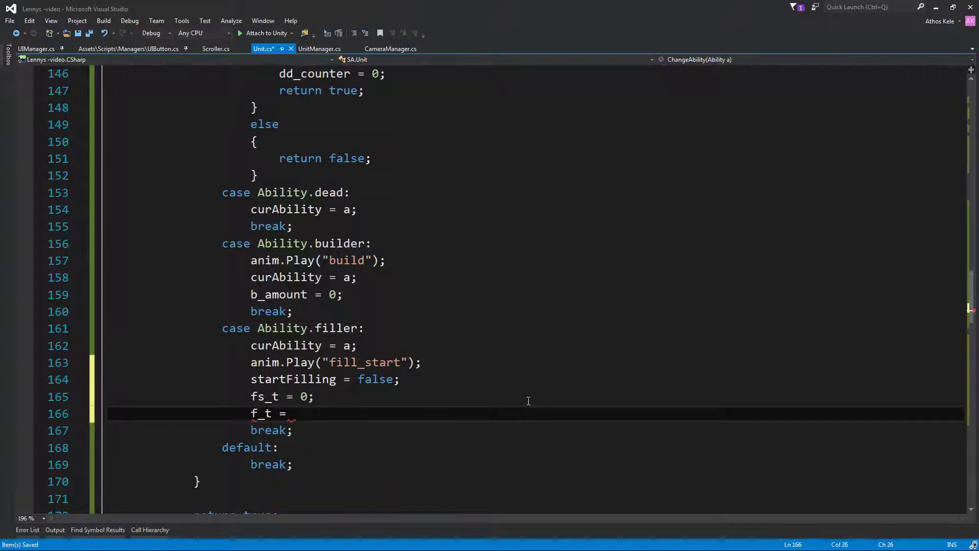
type(";")
key("ctrl+s")
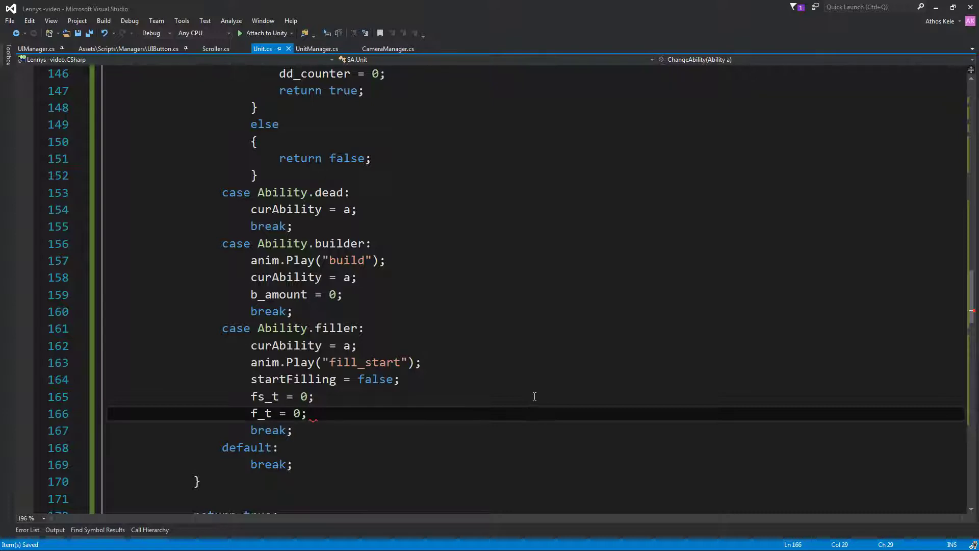
scroll(561, 369, "down", 2)
key("Return")
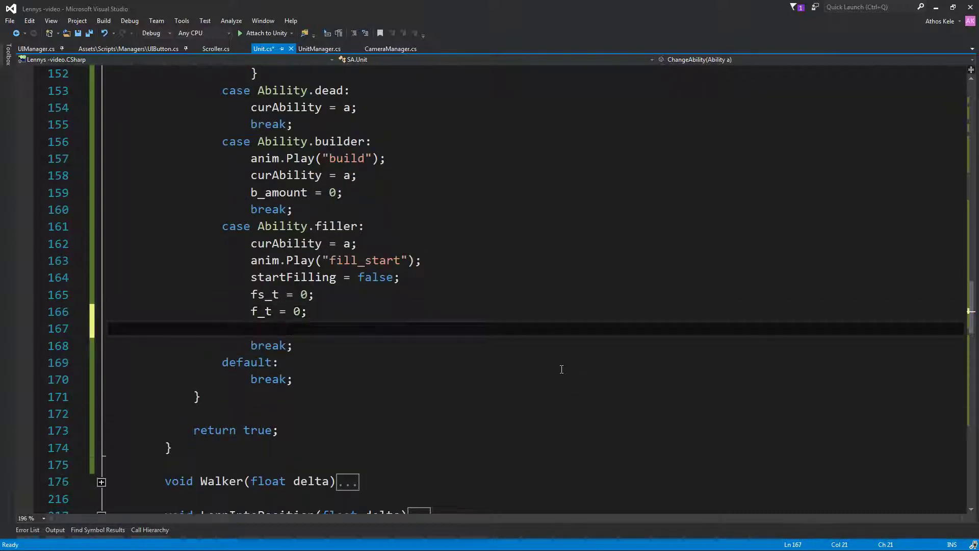
type("pixelsOut = 0;")
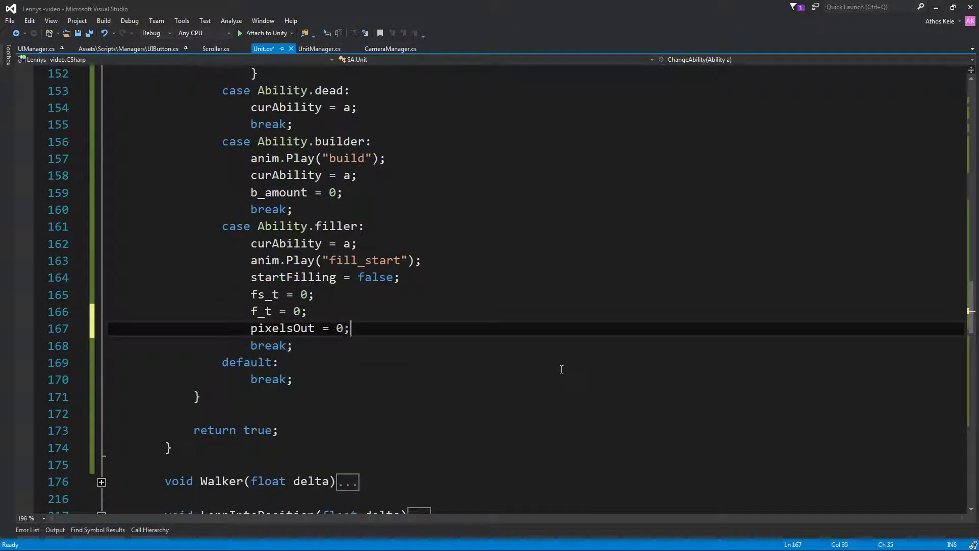
key("ctrl+s")
After checking p_t's use in Filler, add p_t = 0; below pixelsOut = 0; and save.
scroll(551, 371, "down", 4)
scroll(542, 372, "down", 4)
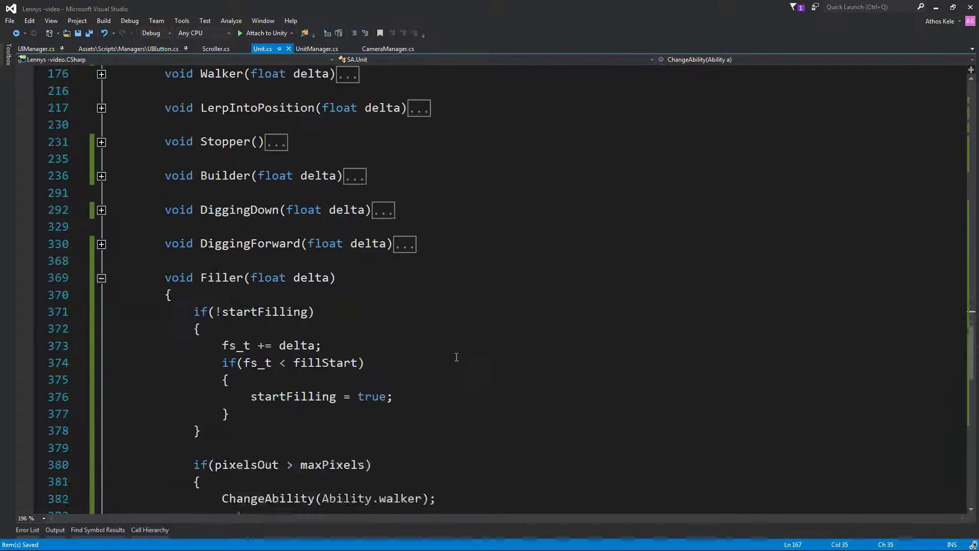
scroll(361, 352, "down", 2)
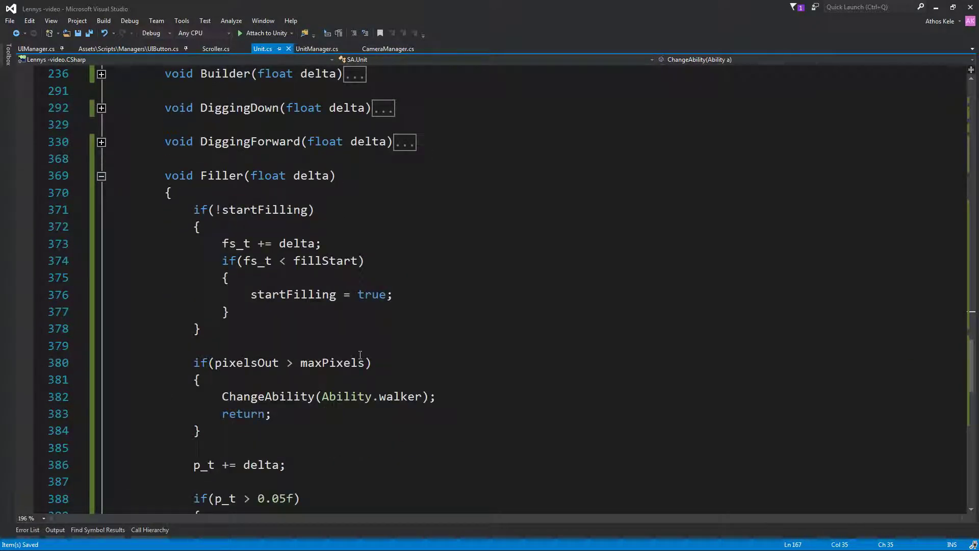
scroll(269, 298, "down", 4)
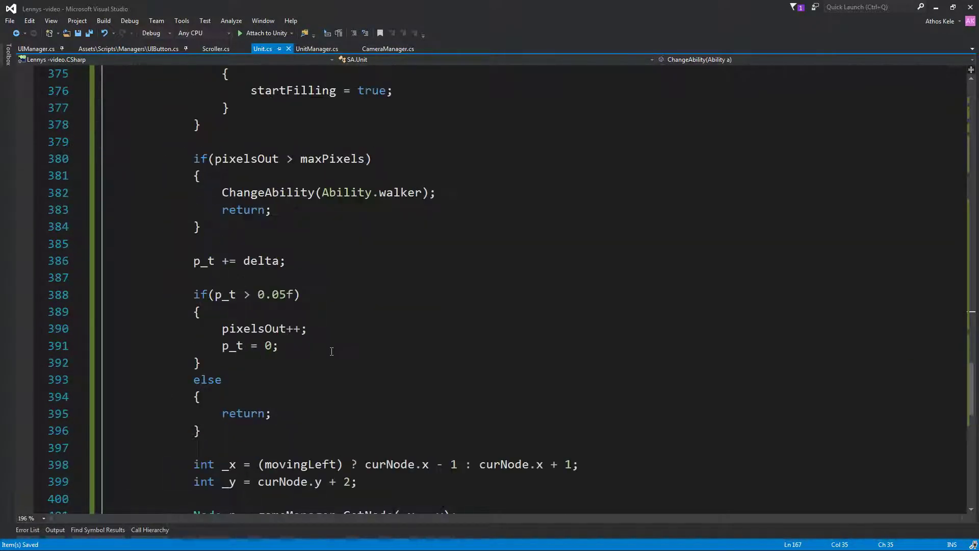
scroll(316, 337, "down", 1)
left_click(212, 218)
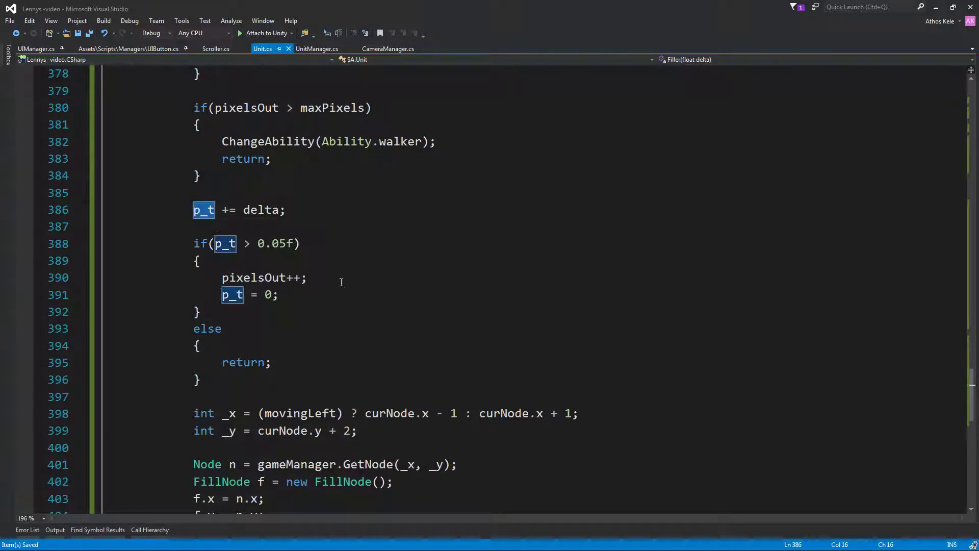
scroll(306, 300, "down", 1)
scroll(314, 300, "down", 3)
scroll(314, 301, "up", 2)
scroll(357, 255, "up", 5)
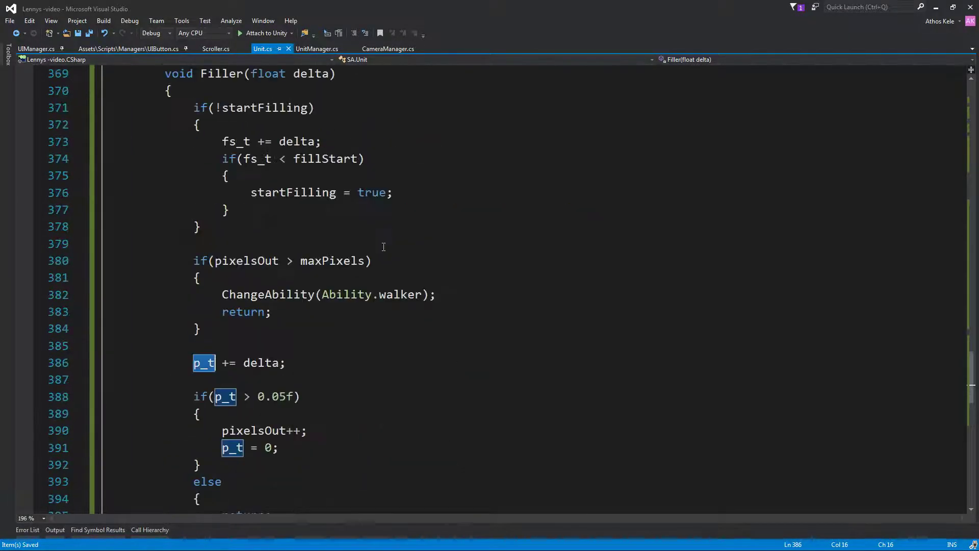
scroll(386, 188, "up", 12)
left_click(386, 188)
key("Return")
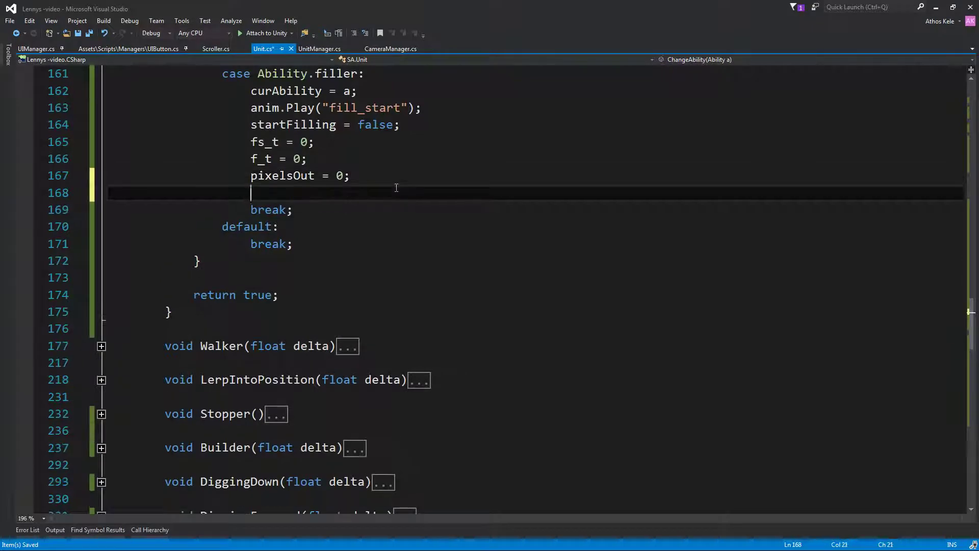
type("p_t =0;")
key("ctrl+s")
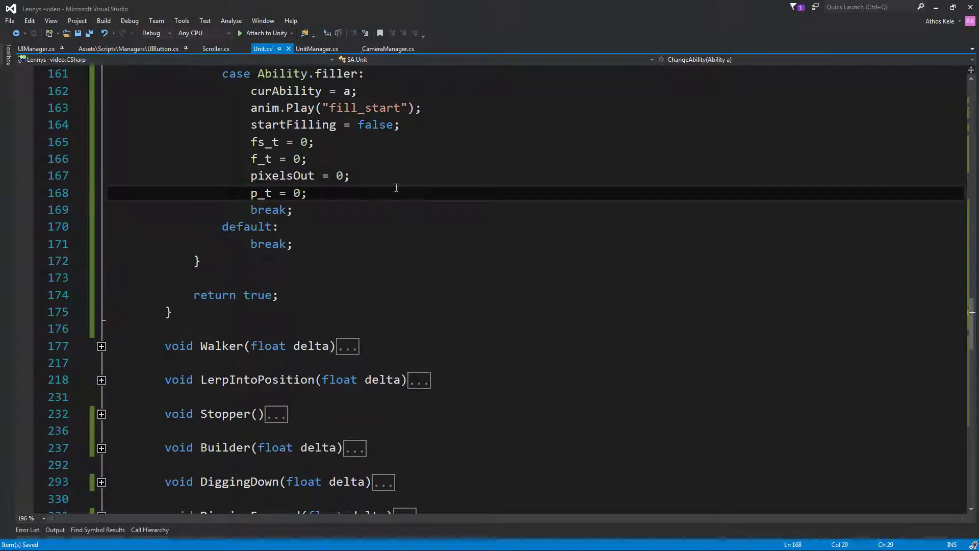
Review the maxPixels check in Filler, then return to the filler reset lines.
scroll(439, 286, "up", 4)
scroll(459, 314, "up", 4)
scroll(467, 321, "up", 3)
scroll(464, 323, "down", 11)
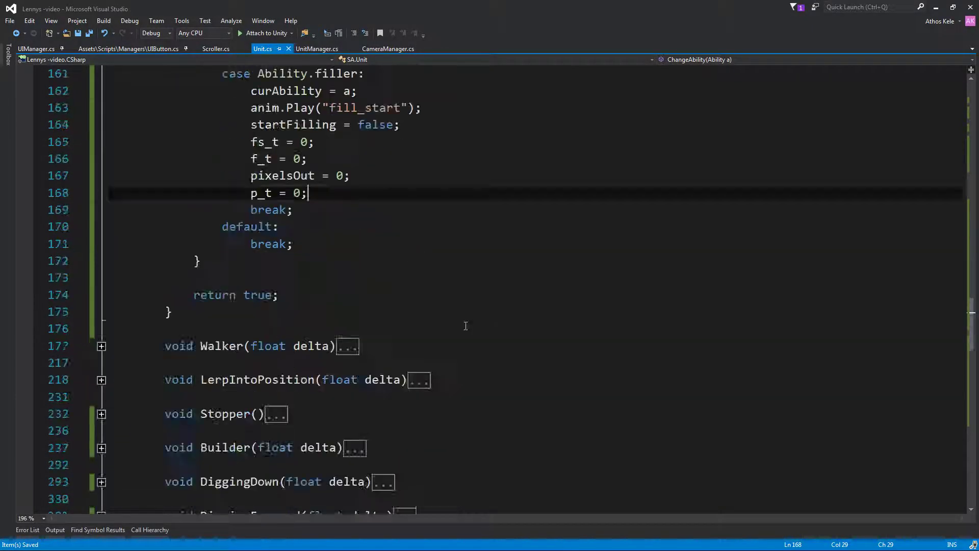
scroll(444, 328, "down", 8)
scroll(441, 343, "down", 3)
scroll(441, 344, "down", 3)
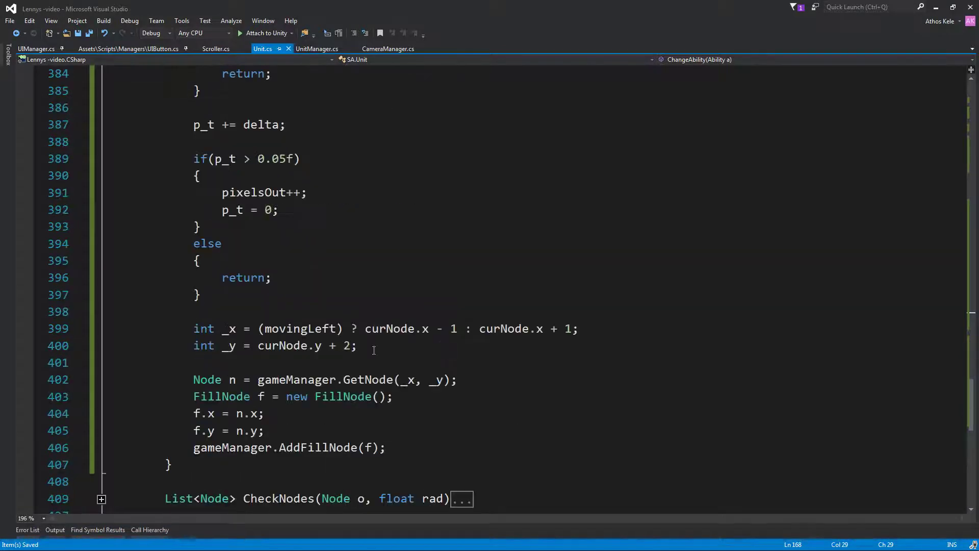
scroll(428, 347, "down", 3)
left_click(415, 346)
scroll(415, 352, "up", 4)
scroll(414, 351, "up", 4)
left_click(414, 348)
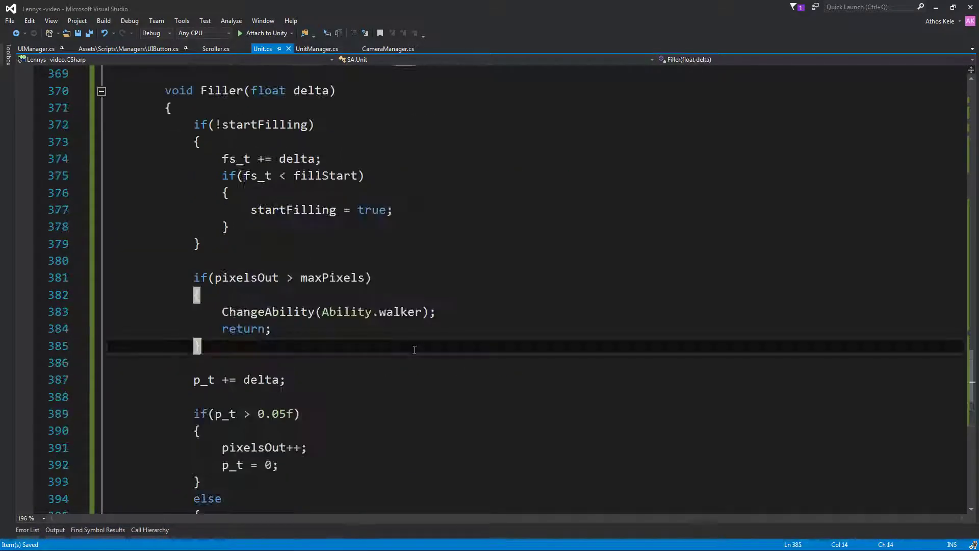
scroll(419, 343, "up", 8)
scroll(422, 339, "up", 4)
left_click(427, 331)
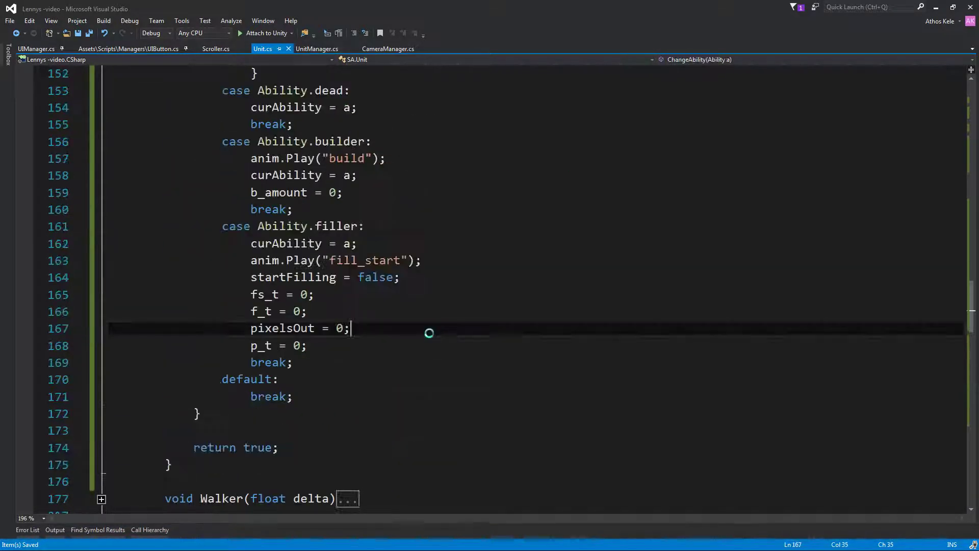
key("Down")
Inspect the filler state in Unity's Animator graph.
left_click(936, 7)
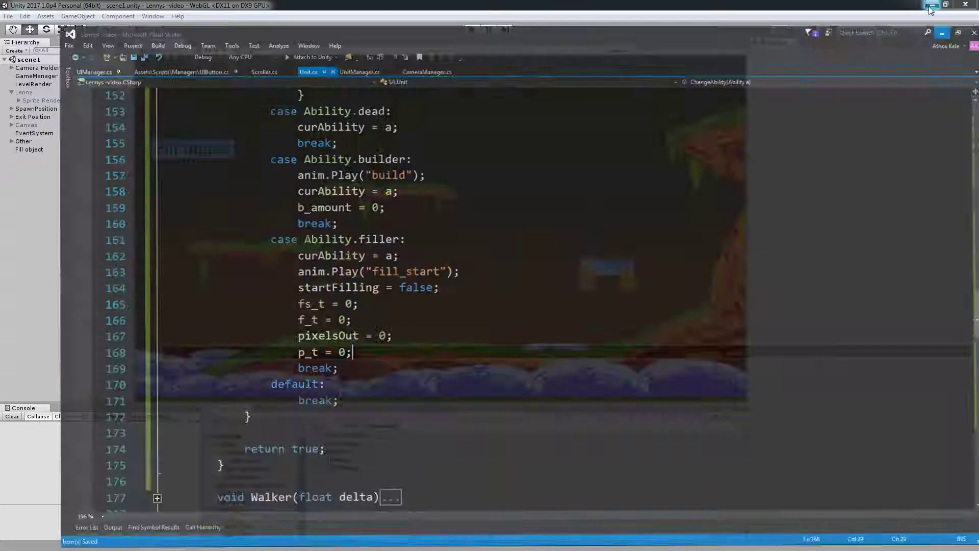
left_click(300, 42)
left_click(209, 43)
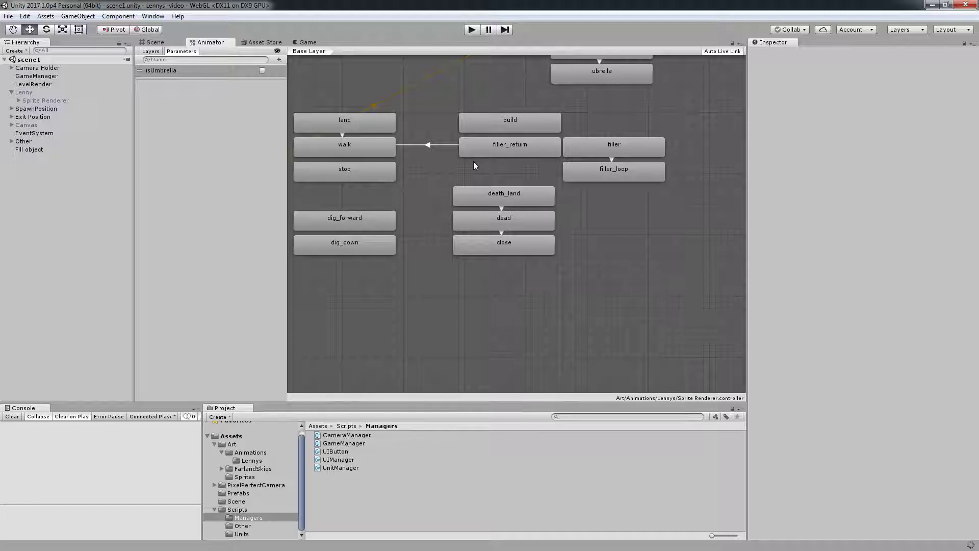
left_click(633, 147)
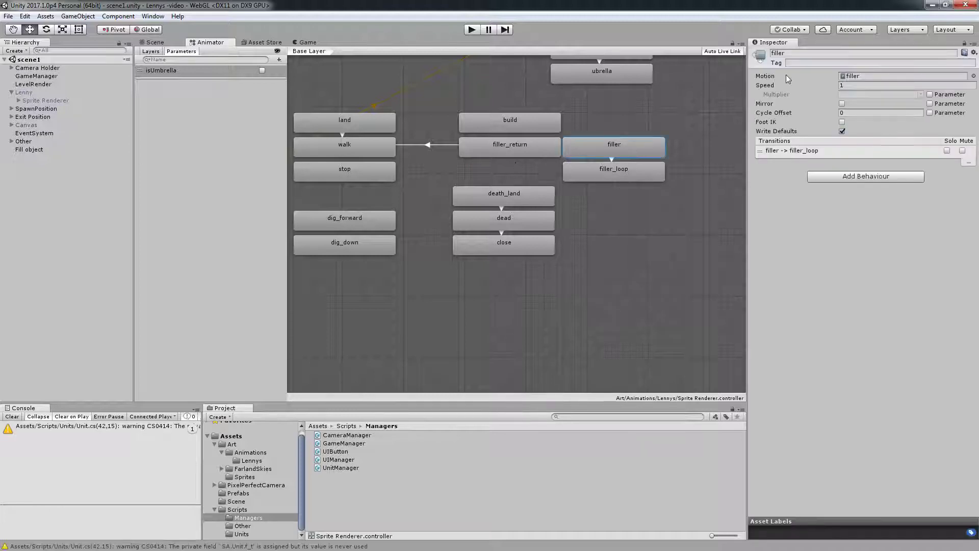
left_click(650, 271)
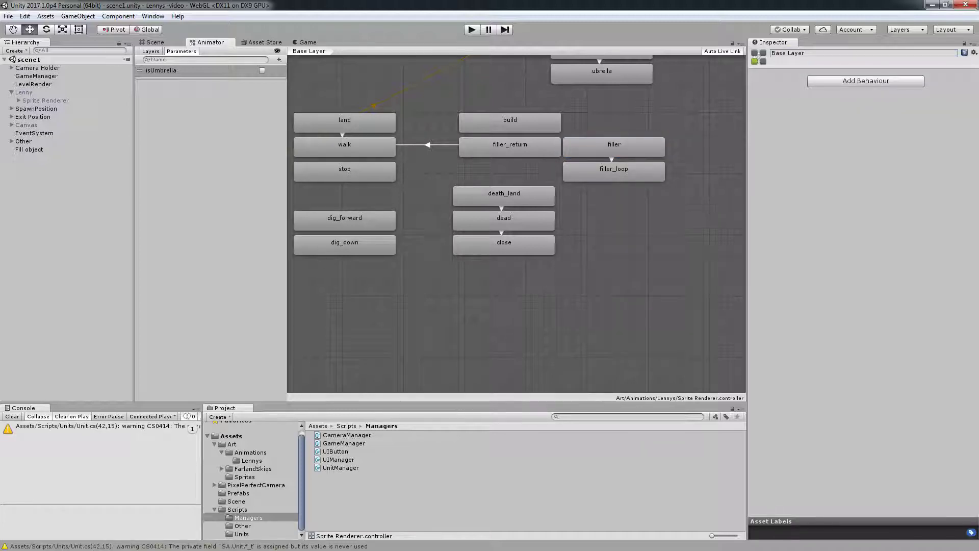
Change anim.Play("fill_start") to anim.Play("filler") and inspect the filler_loop state.
key("alt+Tab")
double_click(340, 260)
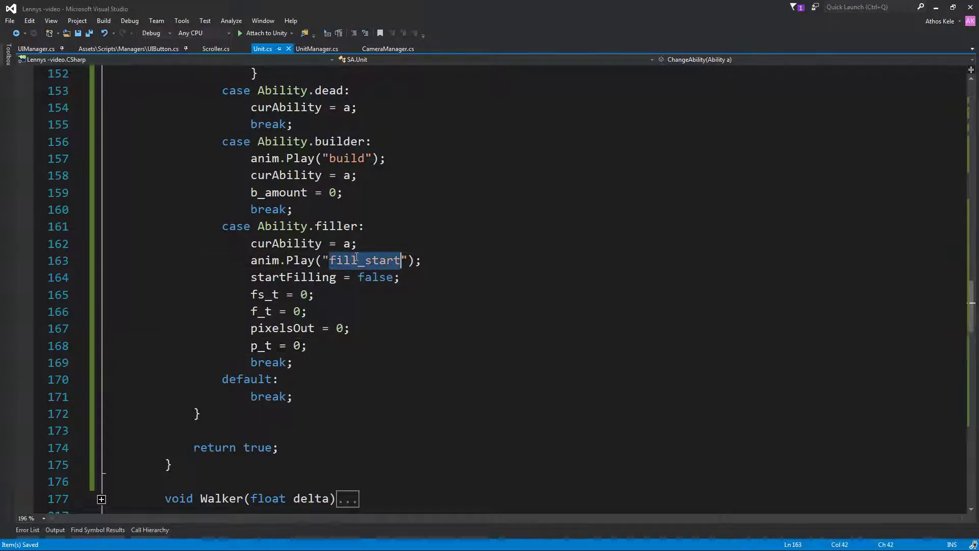
type("filler")
left_click(451, 295)
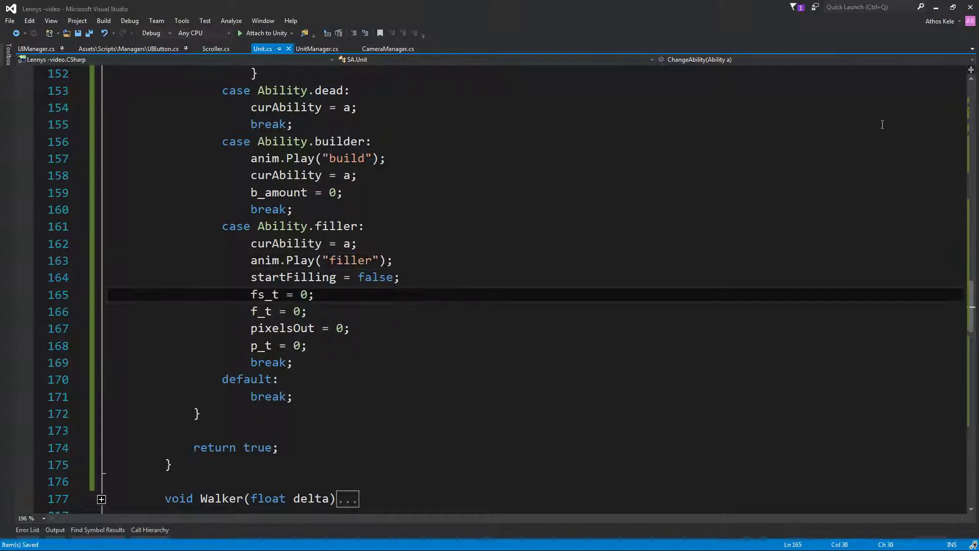
left_click(937, 7)
left_click(630, 174)
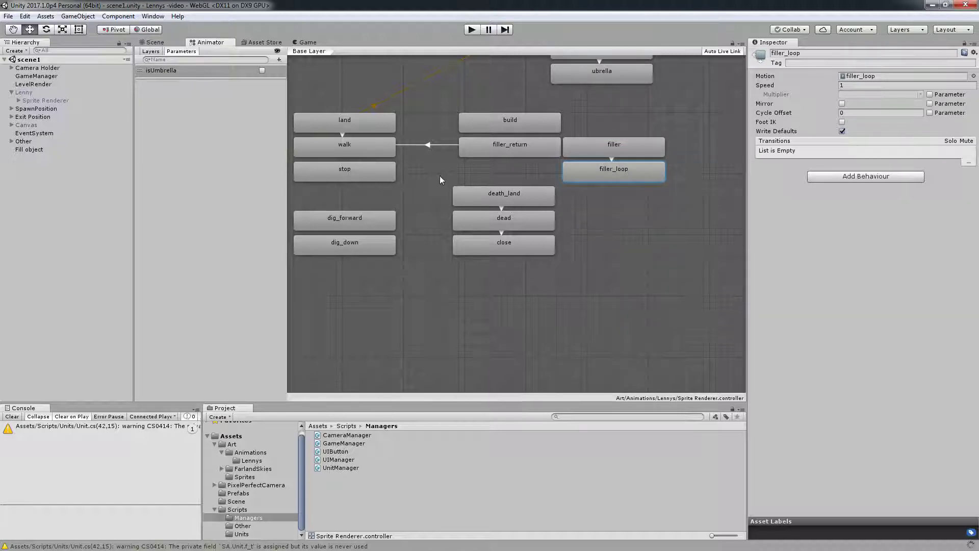
Set Lenny's Max Pixels to 80, apply it to the prefab, and save the scene.
left_click(409, 177)
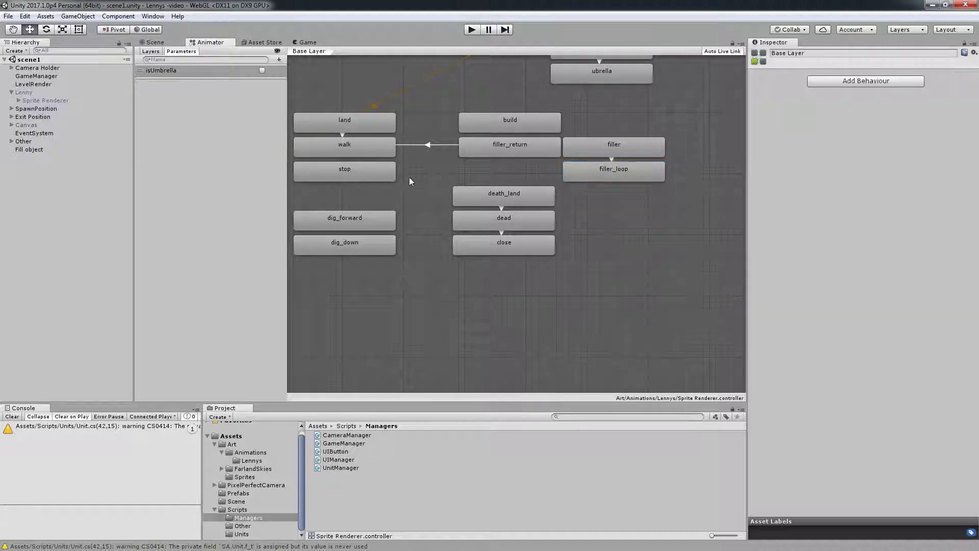
left_click(21, 92)
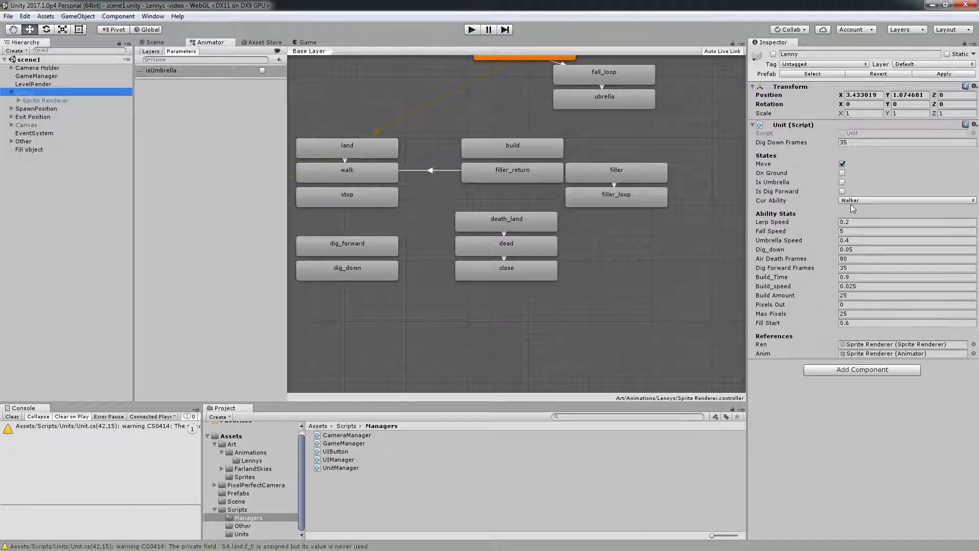
left_click(854, 315)
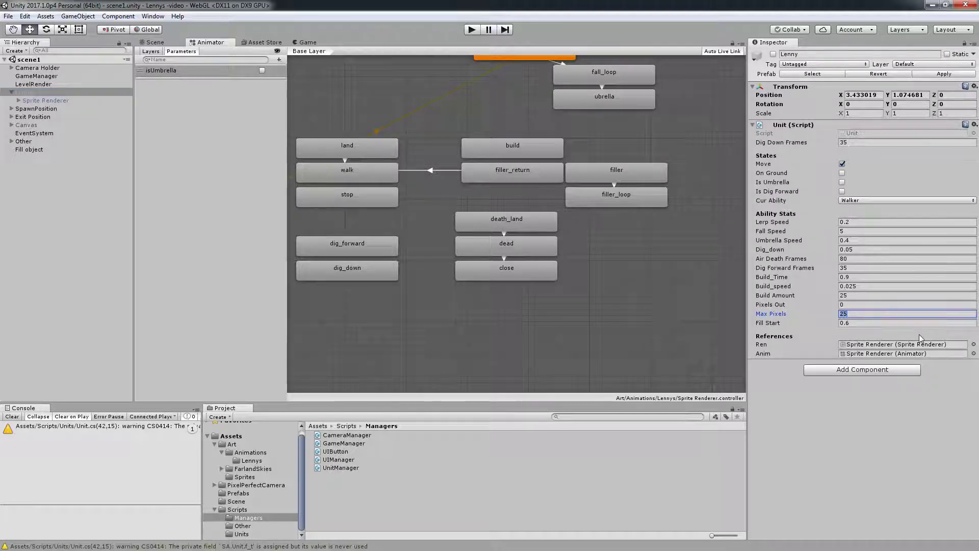
type("80")
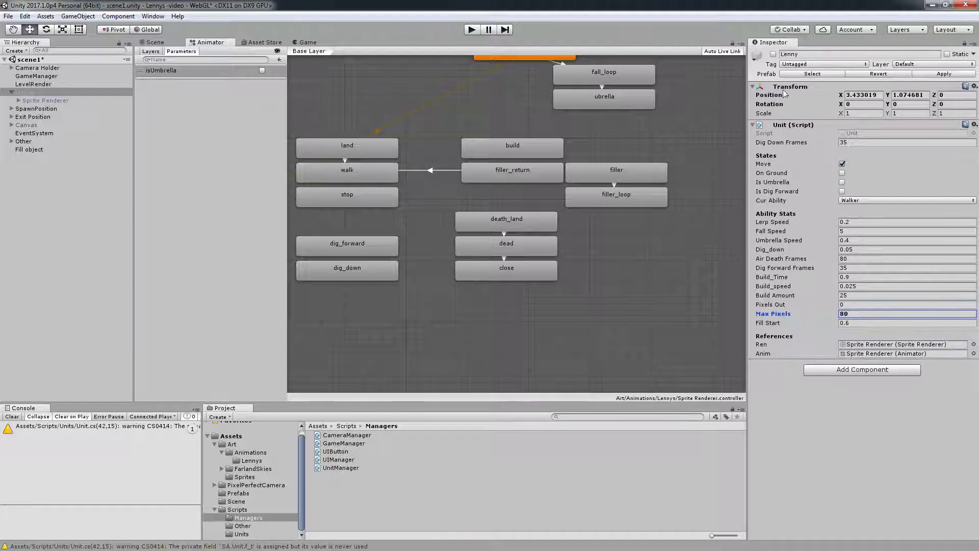
left_click(755, 59)
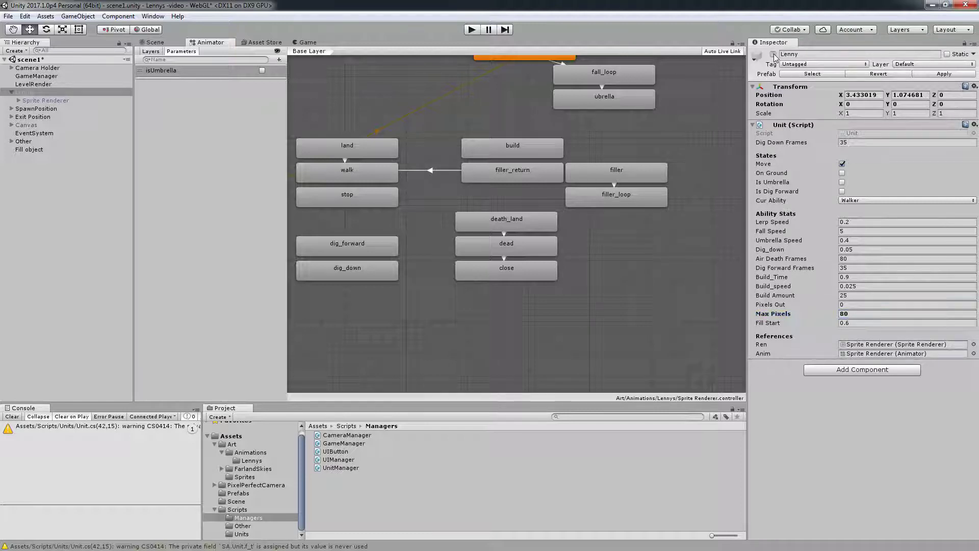
left_click(954, 75)
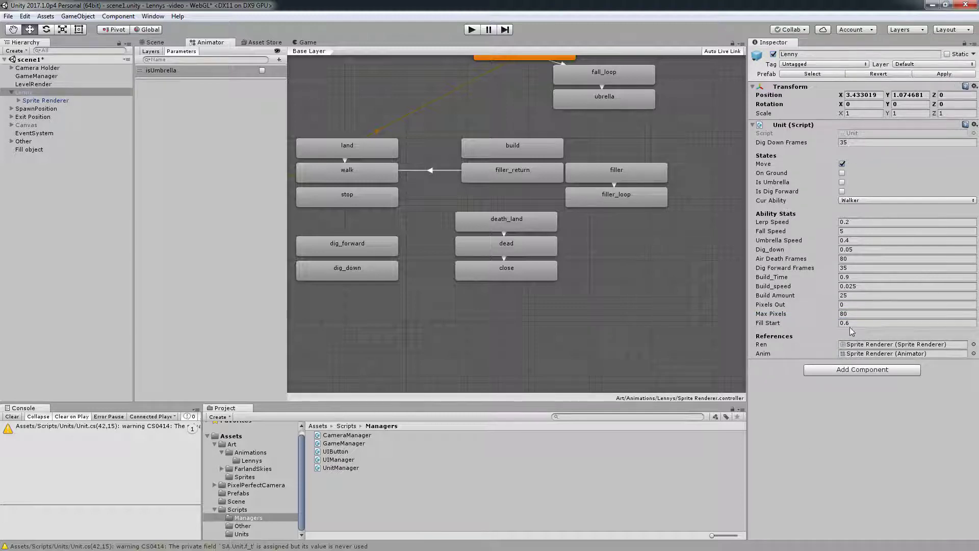
left_click(575, 355)
left_click(114, 164)
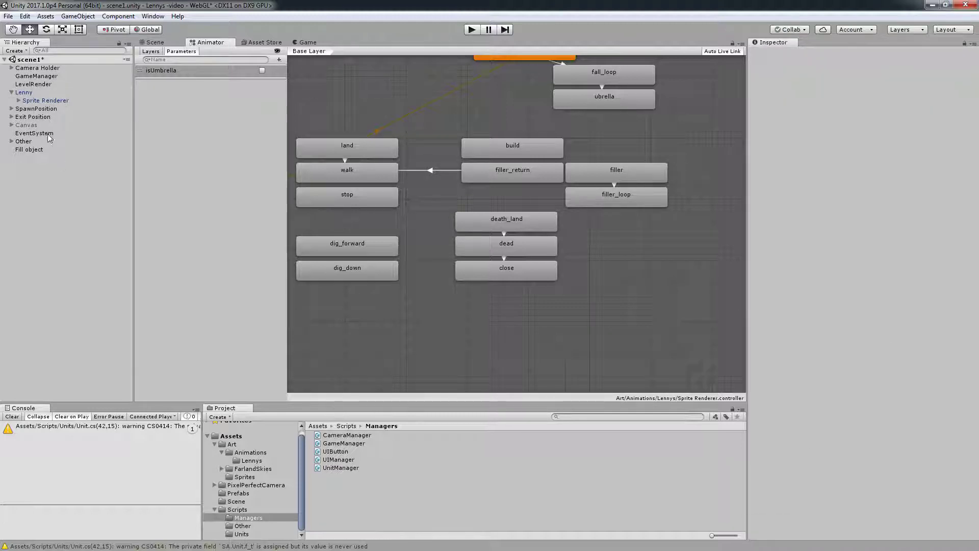
key("ctrl+s")
left_click(38, 101)
In the Animation window, key the filler clip's last sprite at 0:04, then close the window.
left_click(153, 16)
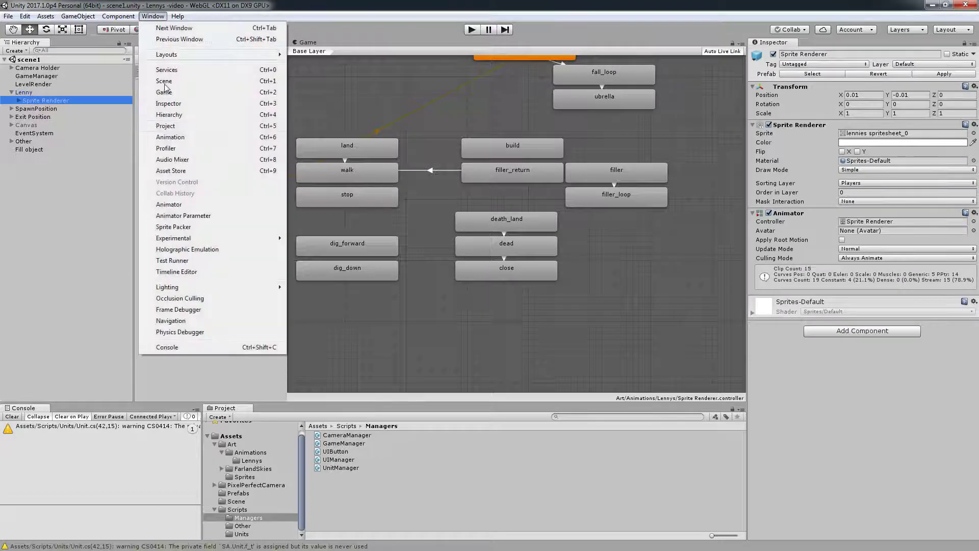
left_click(173, 137)
left_click(246, 321)
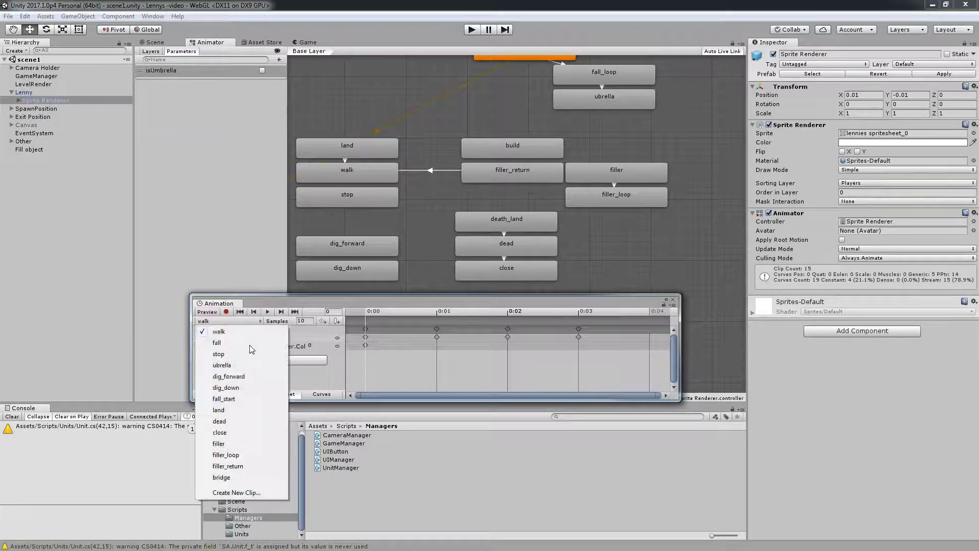
left_click(242, 447)
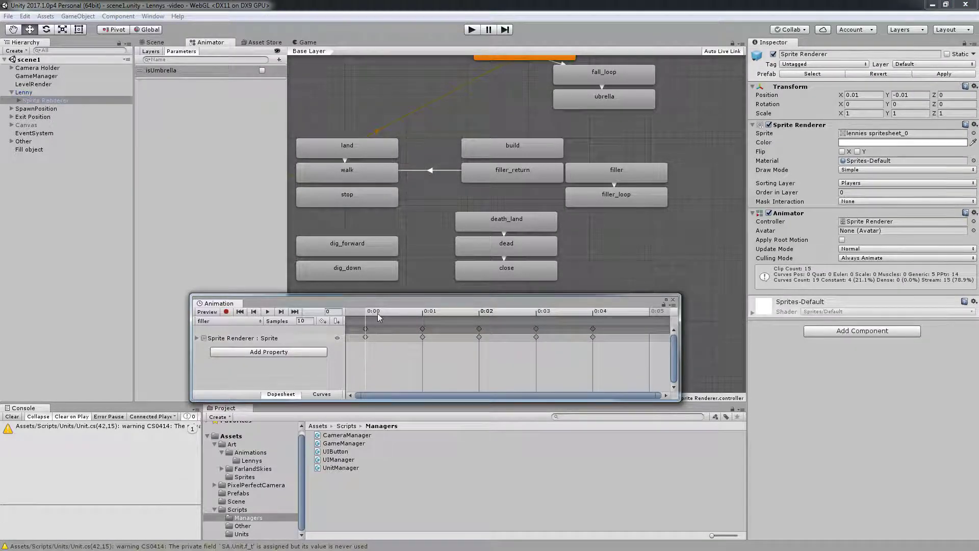
left_click_drag(377, 313, 588, 329)
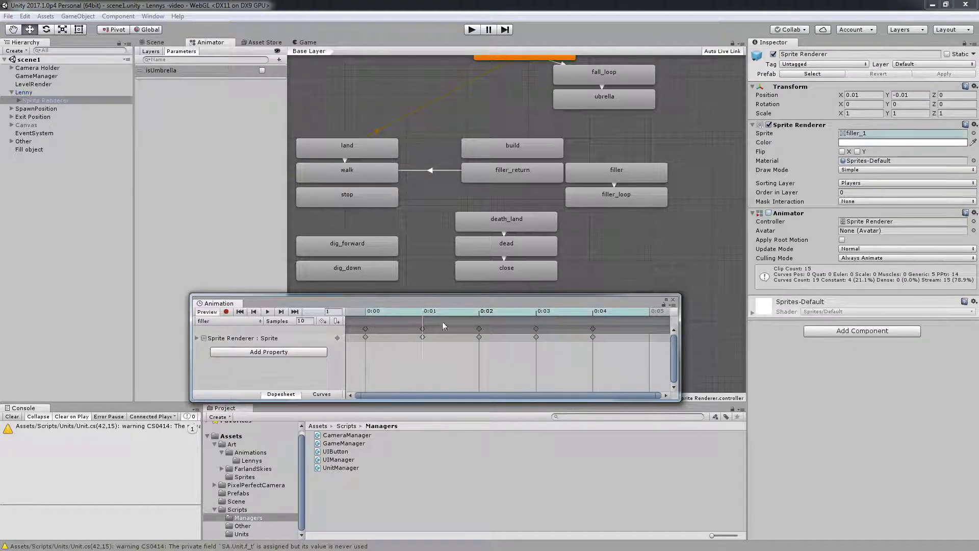
left_click(155, 43)
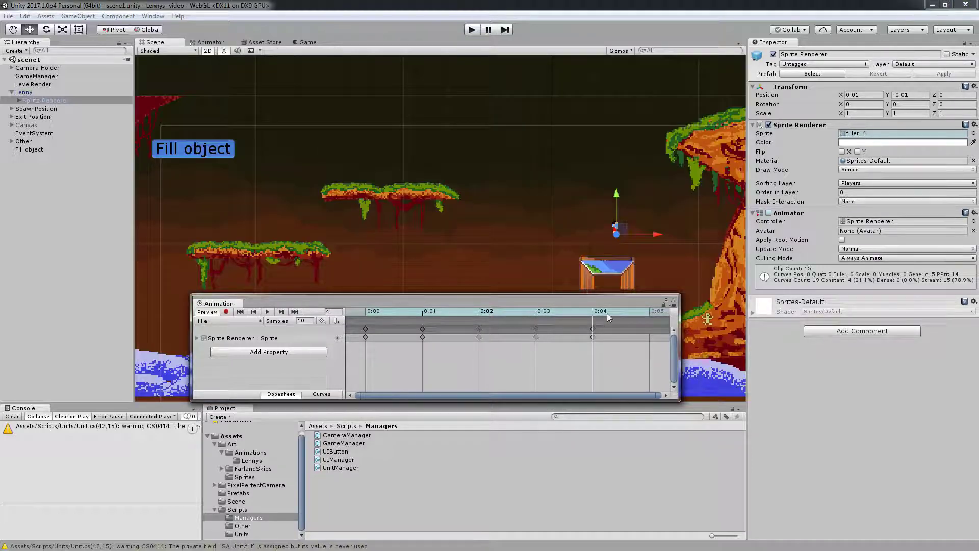
left_click(592, 313)
left_click(673, 299)
left_click(60, 203)
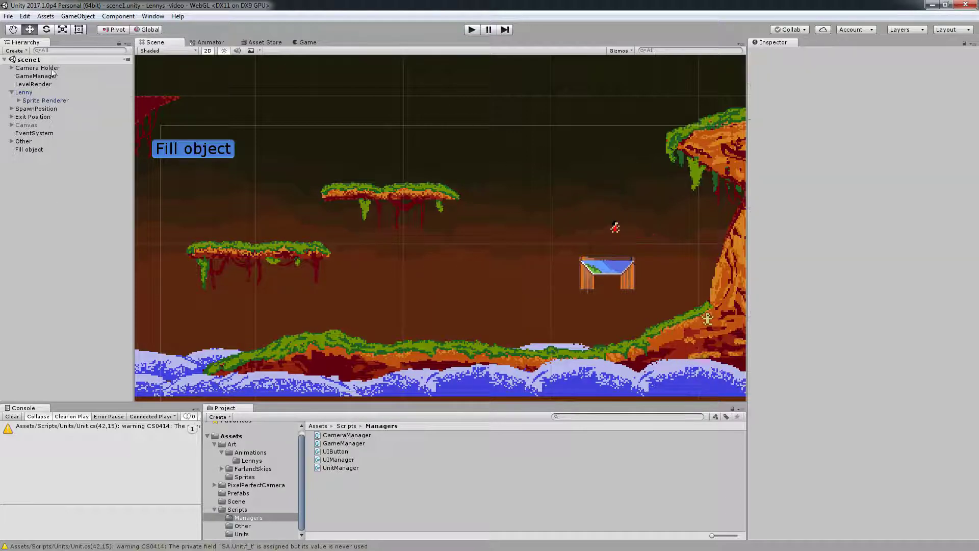
Apply the pending changes to the Lenny prefab.
left_click(40, 93)
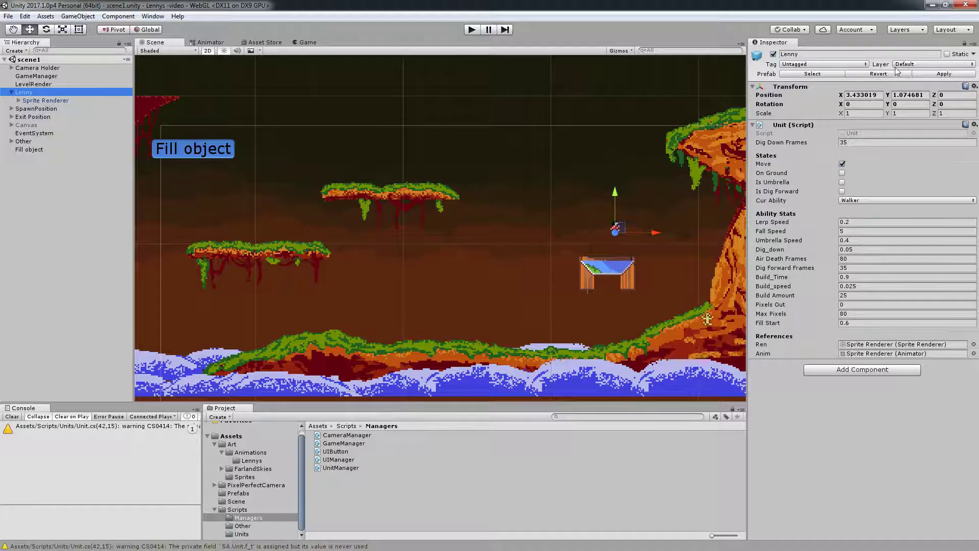
left_click(929, 76)
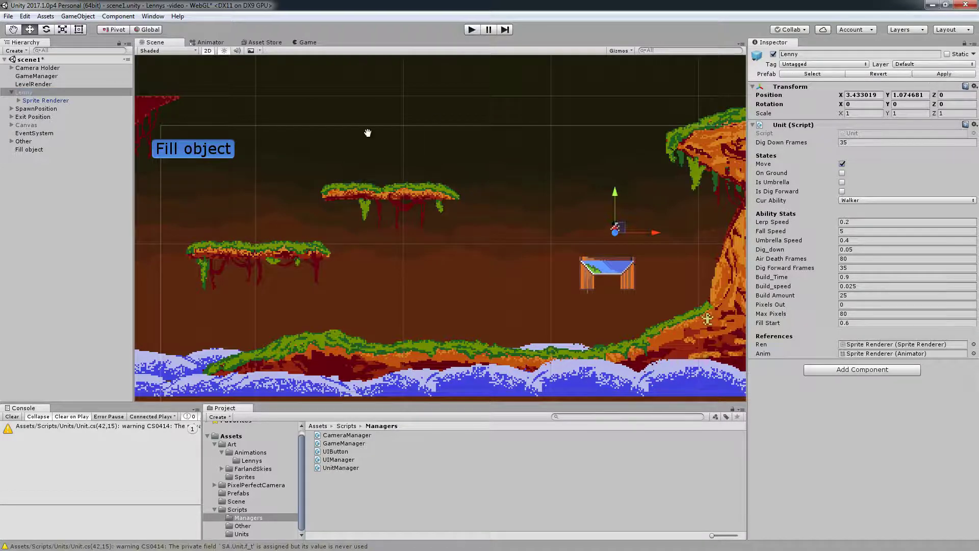
middle_click_drag(367, 133, 415, 142)
scroll(416, 142, "up", 3)
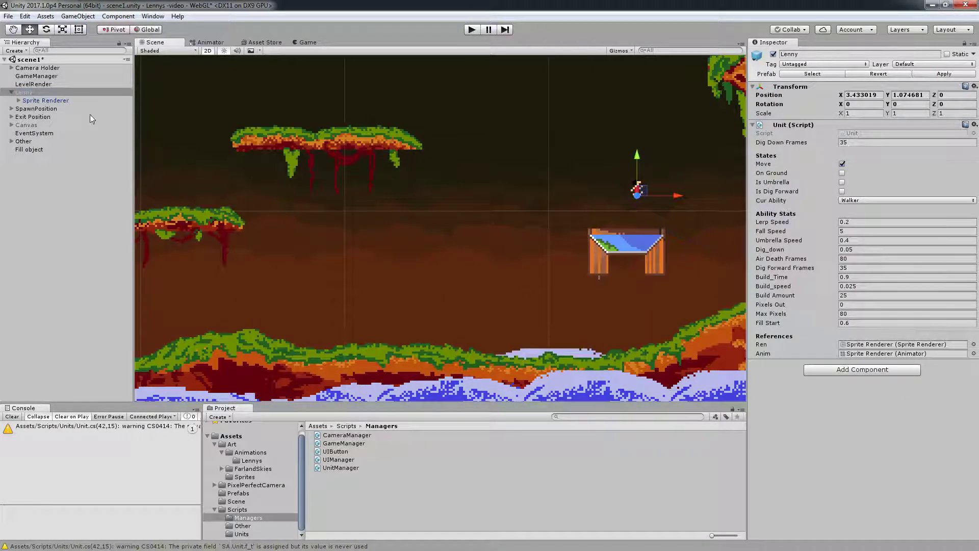
Move SpawnPosition to about X 1.958, Y 1.691, above the floating platform.
left_click(42, 109)
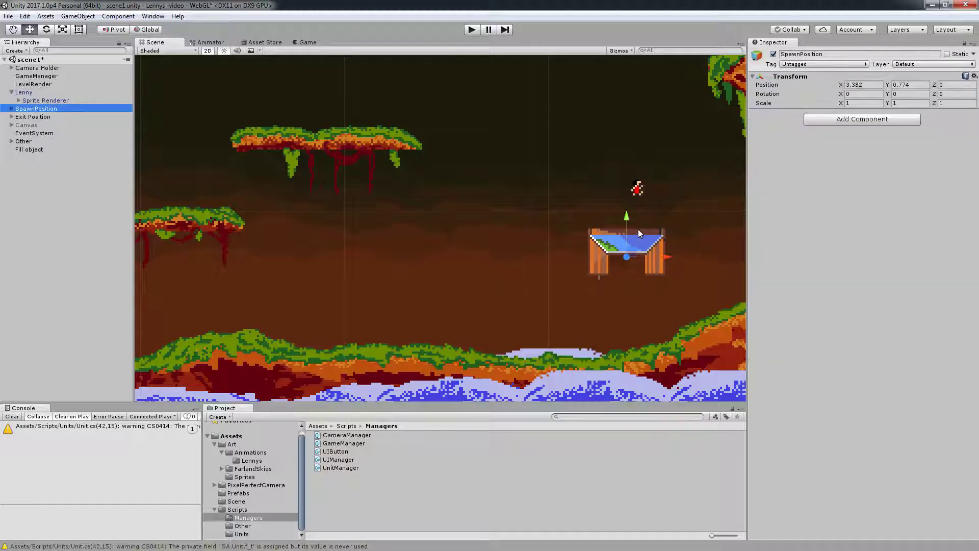
left_click_drag(627, 217, 627, 59)
middle_click_drag(646, 144, 640, 162)
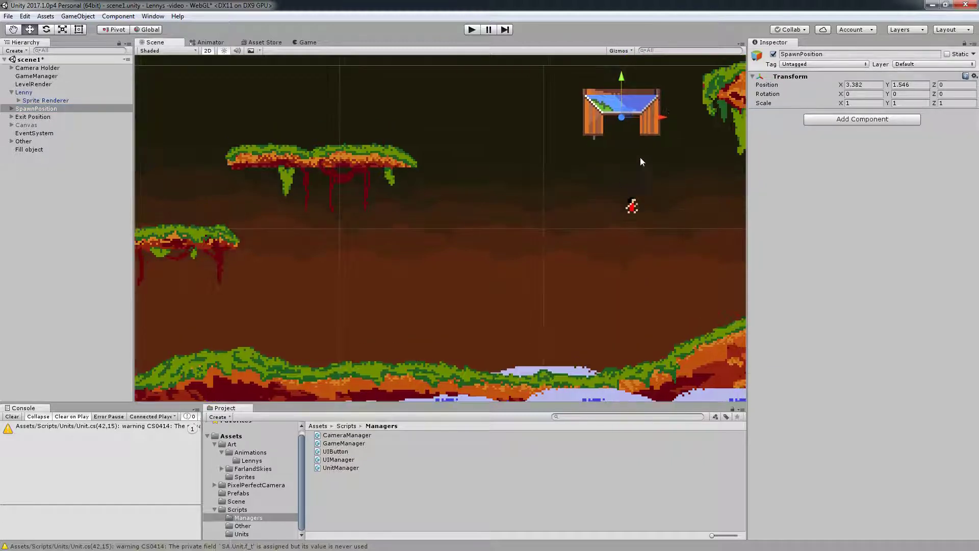
left_click_drag(664, 117, 429, 118)
middle_click_drag(390, 114, 383, 194)
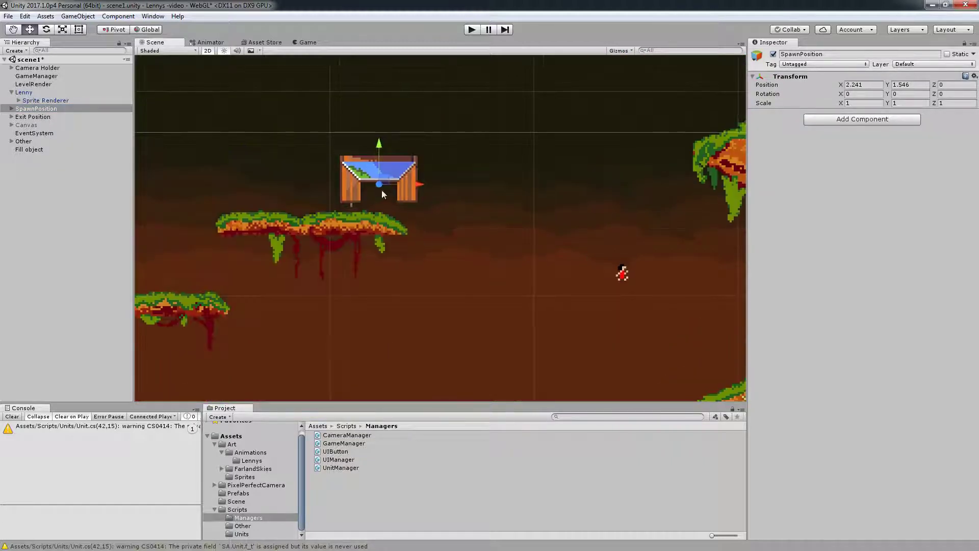
left_click_drag(382, 144, 381, 120)
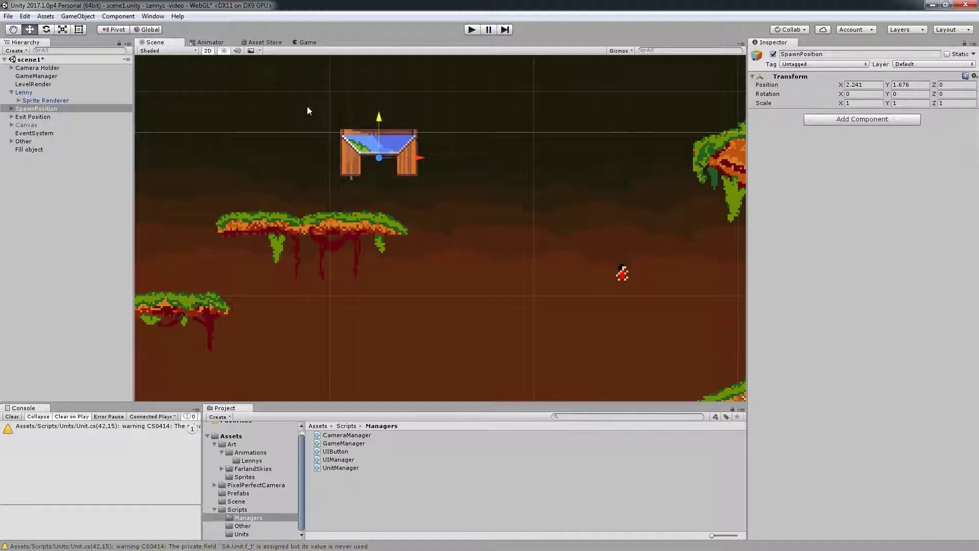
left_click(50, 196)
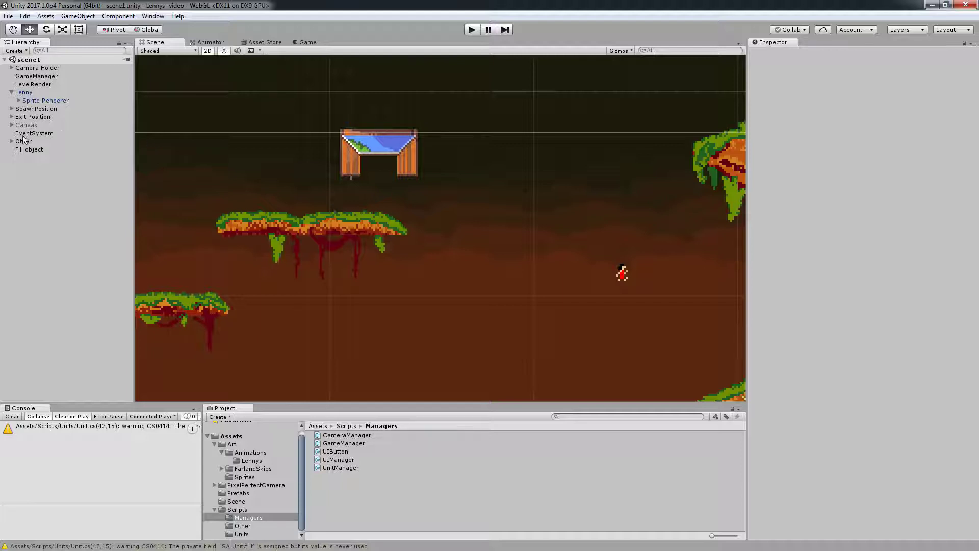
left_click(96, 109)
left_click_drag(418, 155, 359, 159)
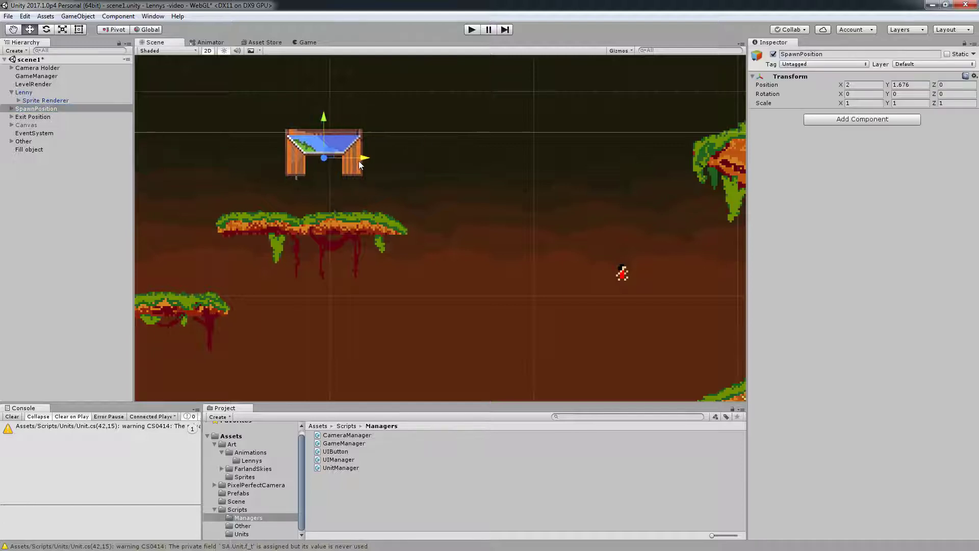
left_click_drag(320, 121, 321, 117)
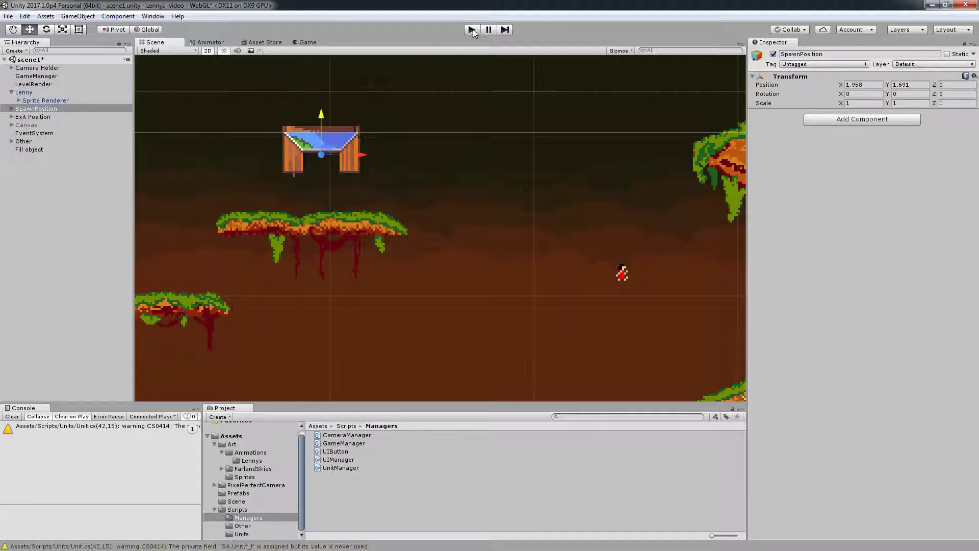
Confirm GameManager's Max Pixels is 10000, then enter Play mode.
left_click(36, 85)
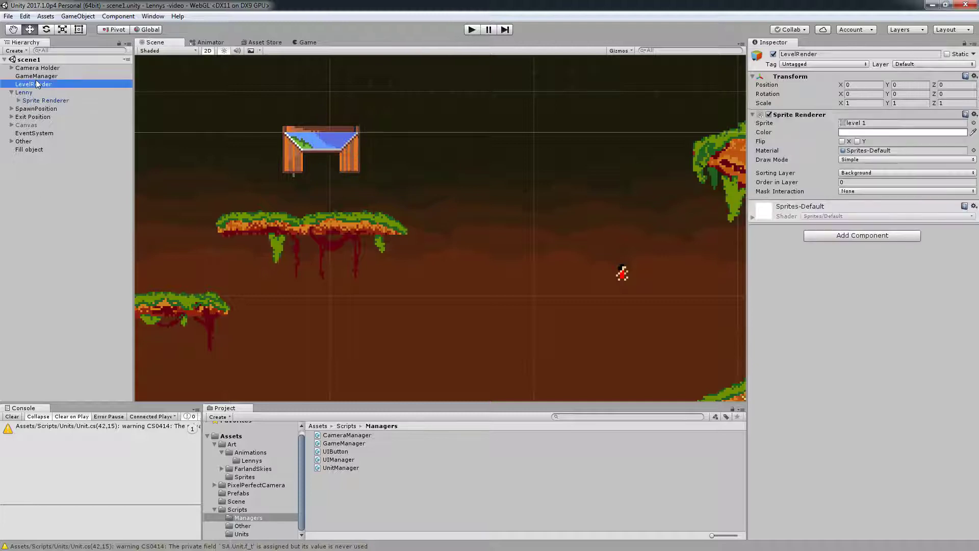
left_click(35, 76)
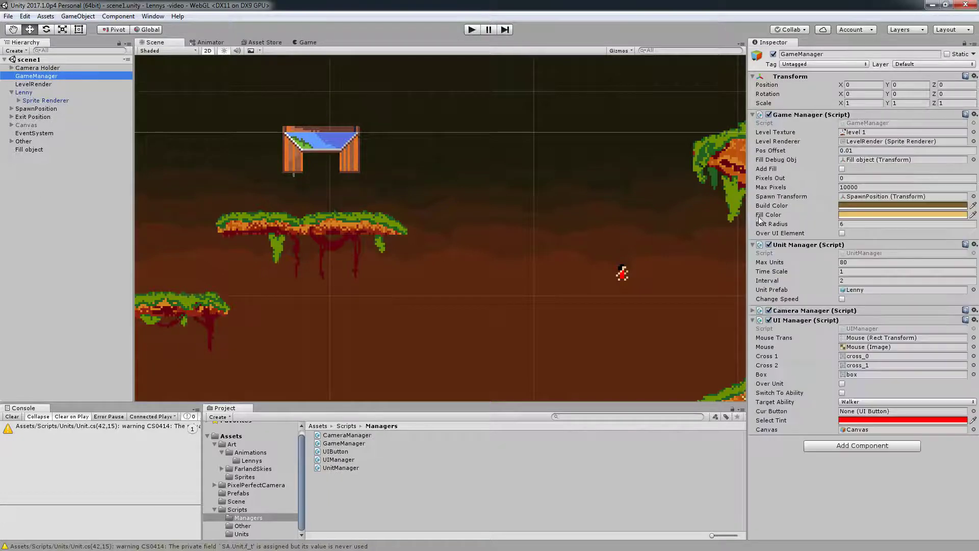
left_click(864, 187)
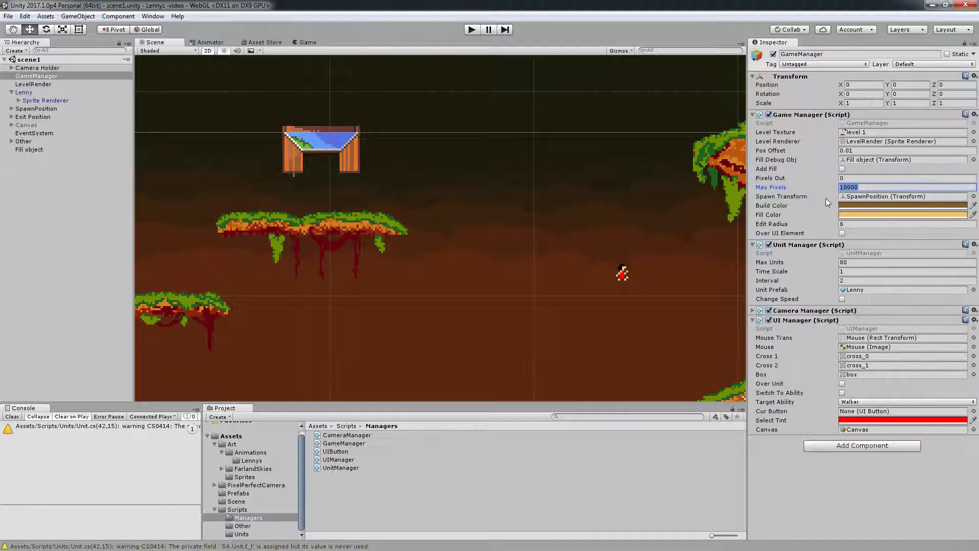
left_click(472, 29)
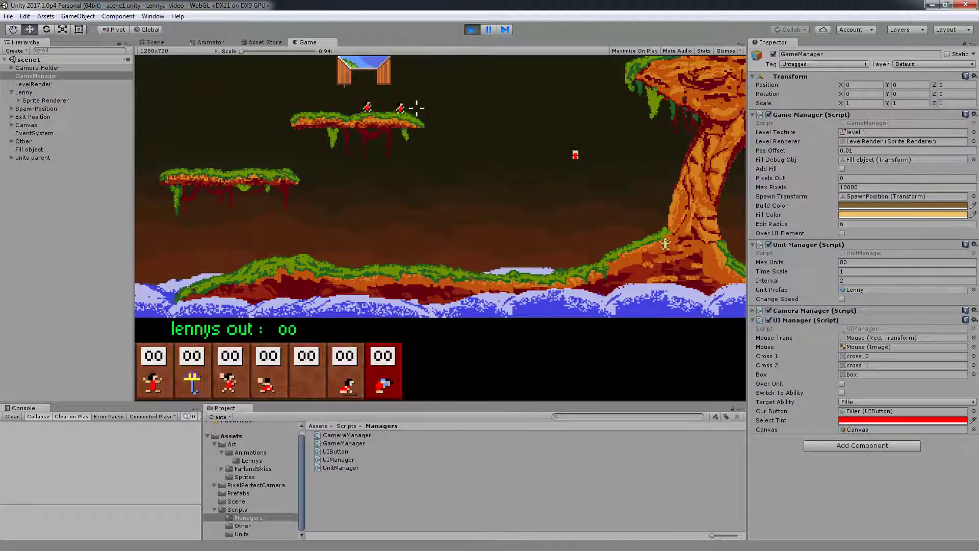
Assign the Filler ability to a walking Lenny in the running game.
left_click(411, 106)
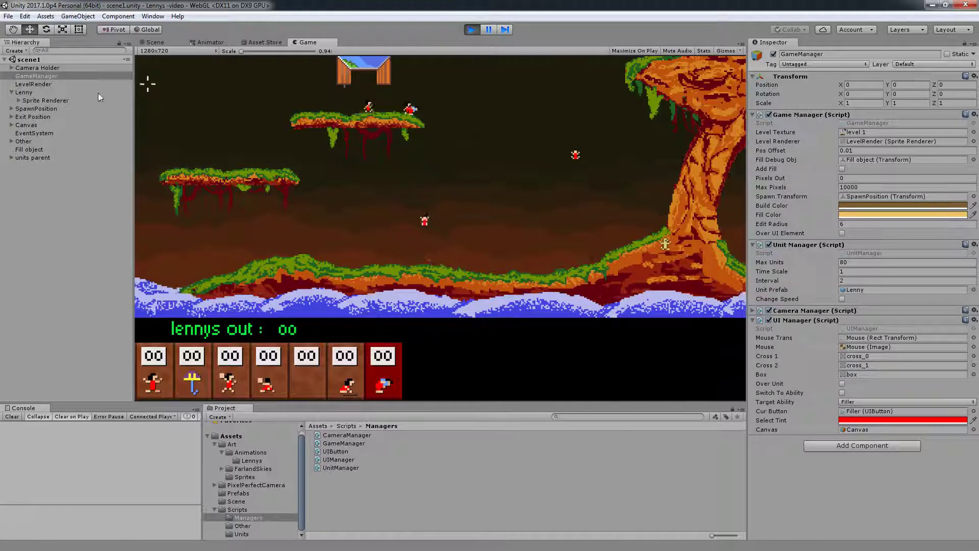
Pause the game and select and frame the first Lenny(Clone) under the units parent.
left_click(491, 31)
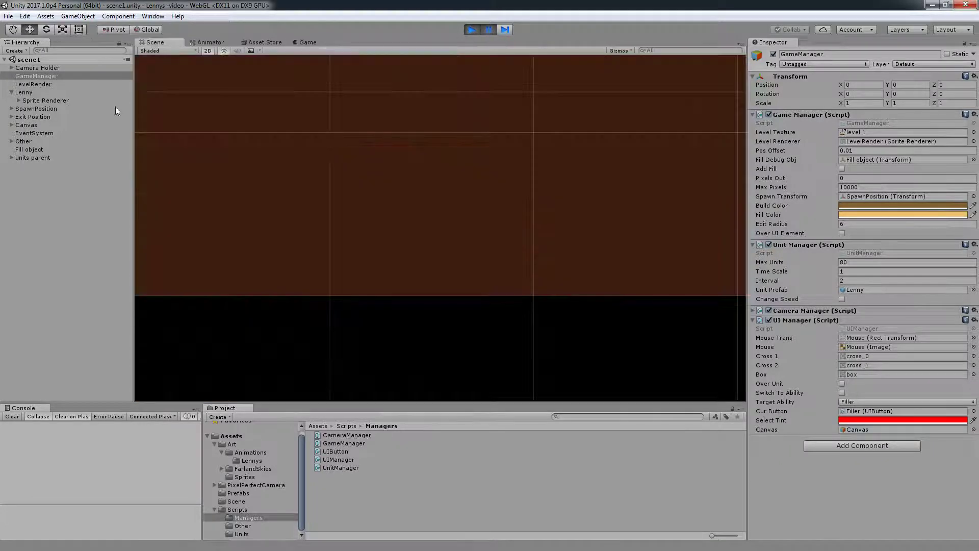
left_click(29, 150)
left_click(29, 158)
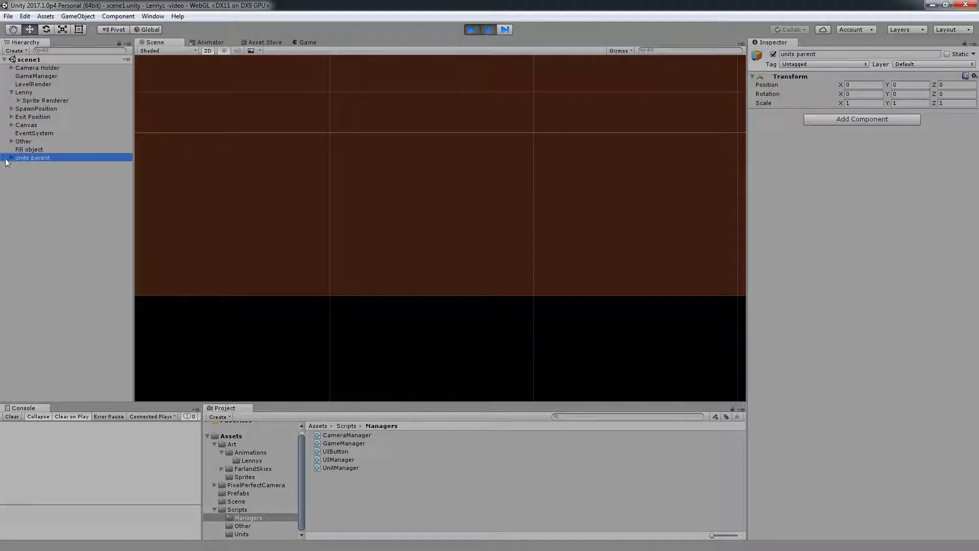
left_click(11, 158)
double_click(50, 166)
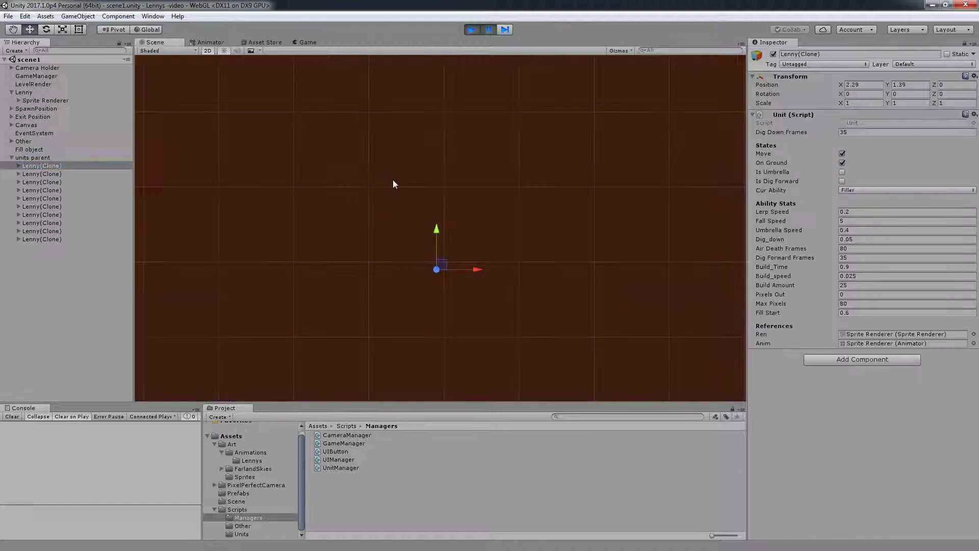
Deactivate the Canvas, reselect the Lenny clone, and show its private fields in Debug inspector mode.
left_click(31, 126)
left_click(774, 54)
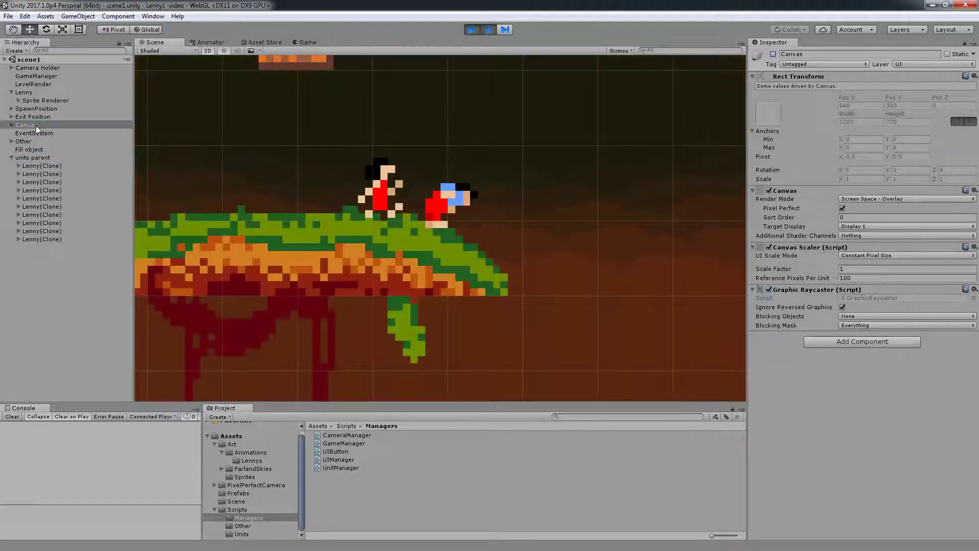
left_click(42, 166)
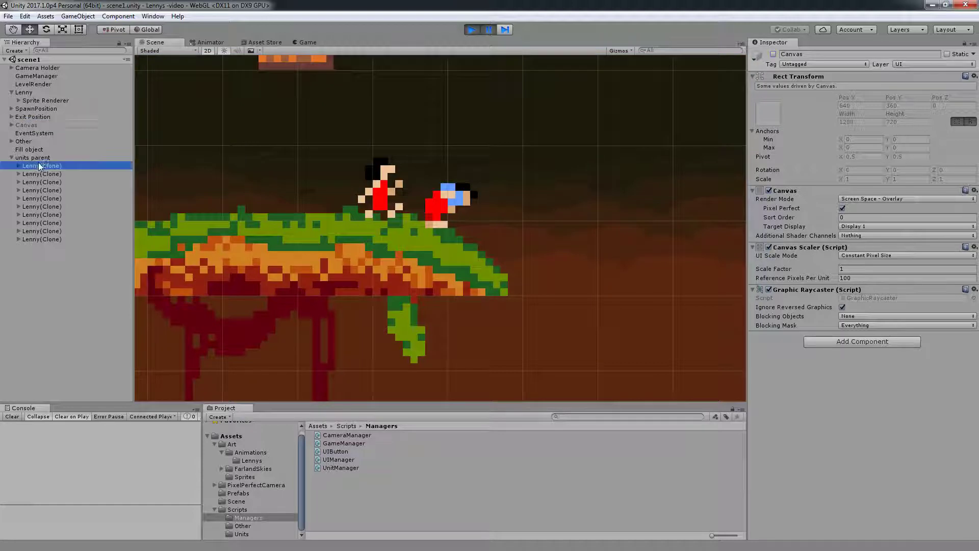
left_click(974, 45)
left_click(964, 72)
scroll(797, 374, "down", 1)
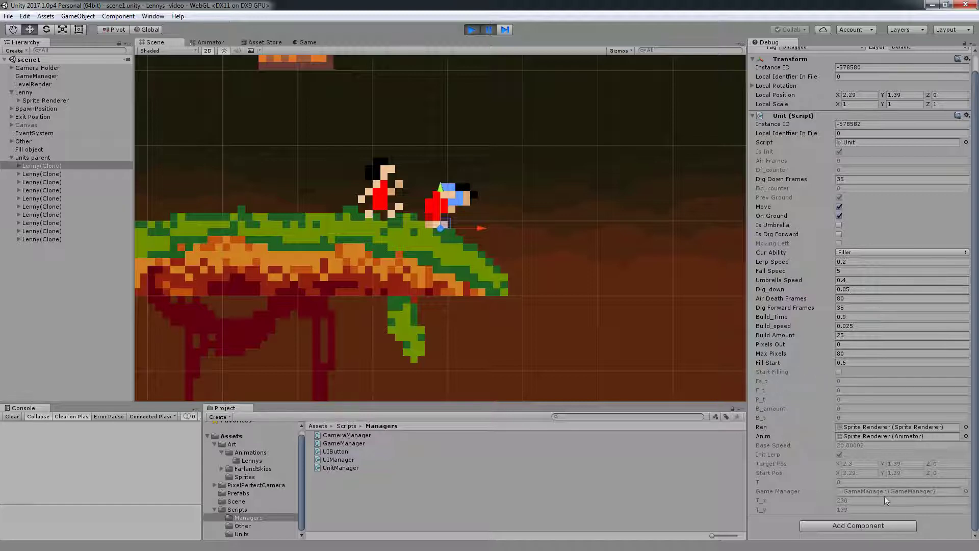
In Unit.cs's Tick, add Filler(delta); under case Ability.filler and save the file.
scroll(451, 281, "up", 7)
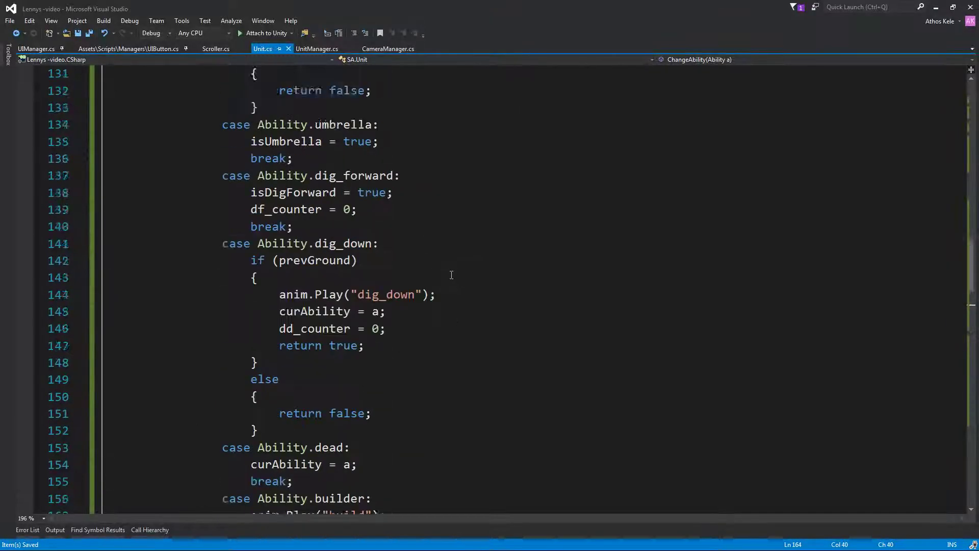
scroll(301, 302, "up", 8)
scroll(301, 302, "up", 4)
left_click(101, 329)
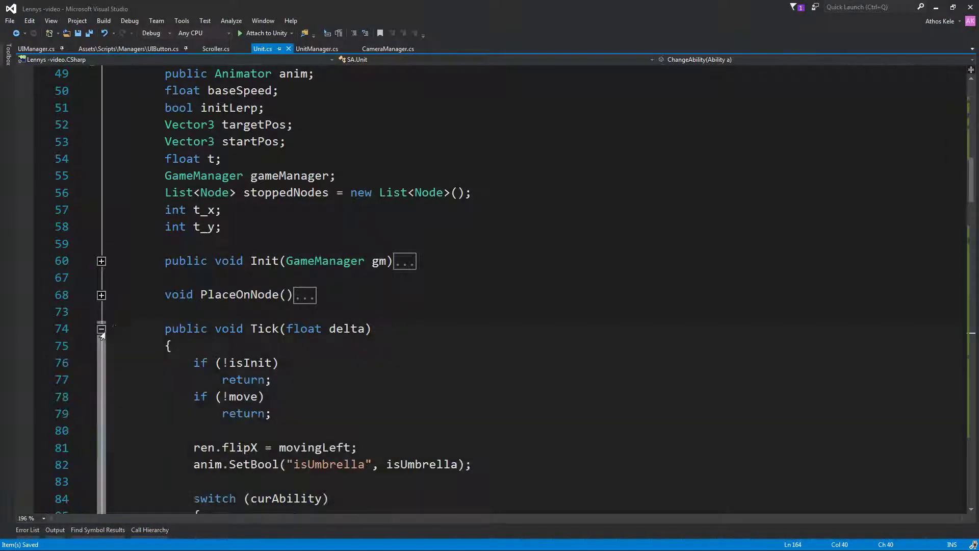
scroll(306, 331, "down", 5)
scroll(357, 332, "down", 5)
left_click(387, 335)
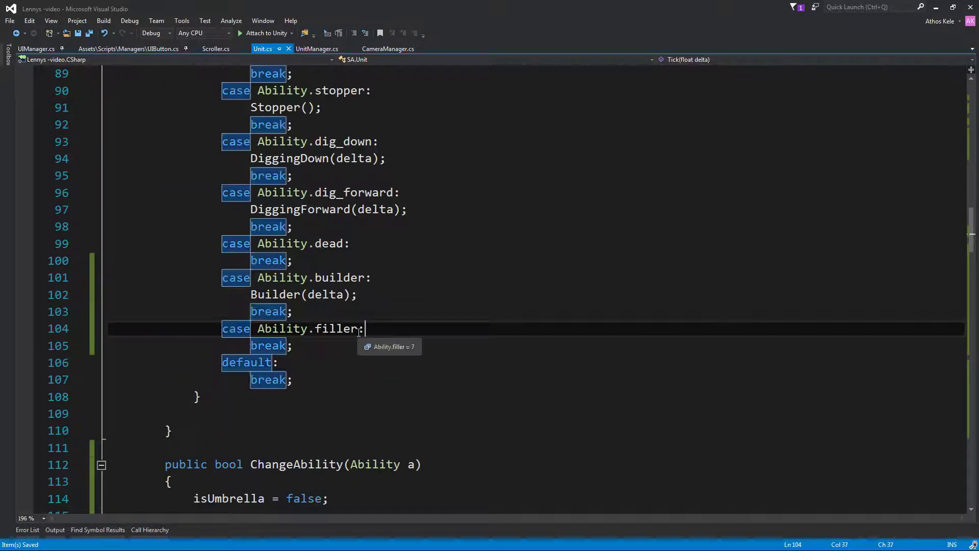
key("Return")
type("fi")
key("Up")
key("Up")
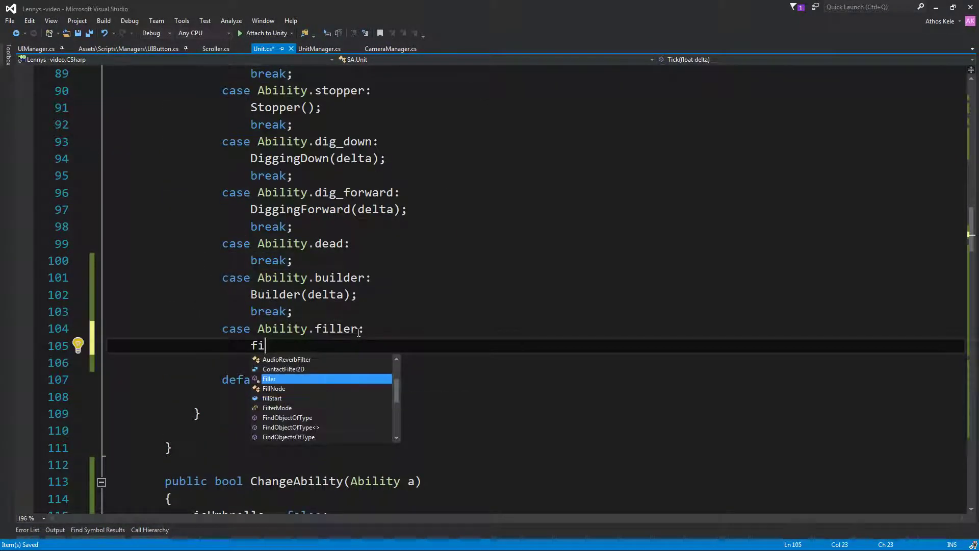
type("(delta);")
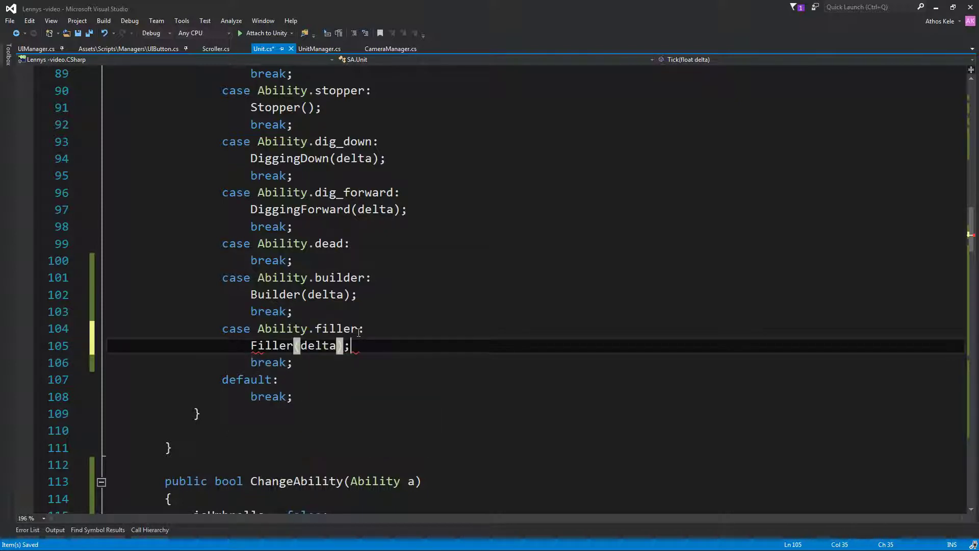
key("ctrl+s")
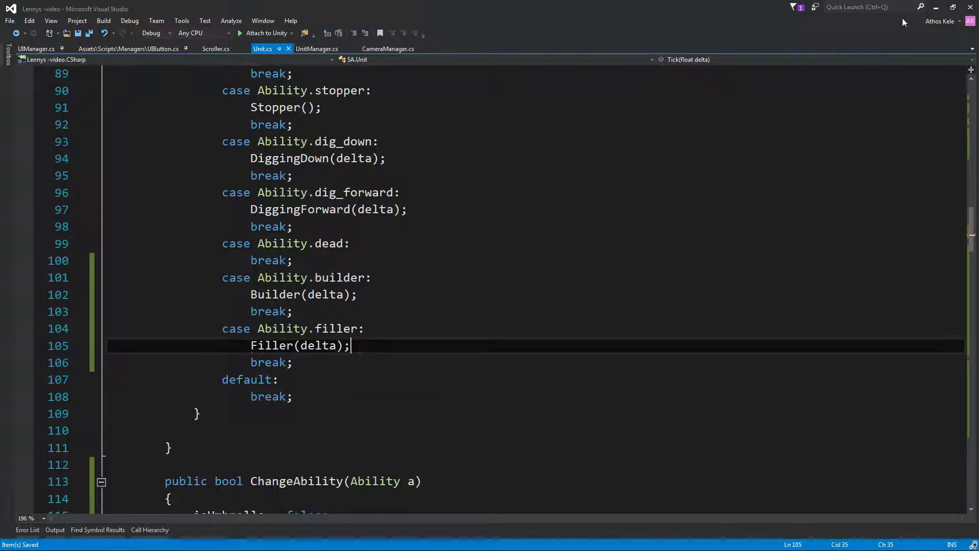
left_click(936, 8)
Playtest by choosing the filler skill for the next Lenny, then stop the game.
left_click(474, 29)
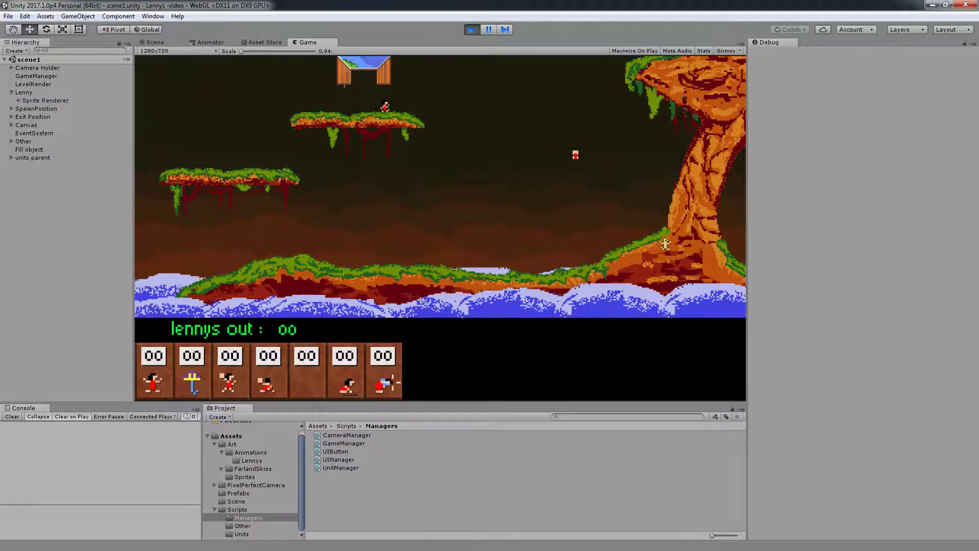
left_click(395, 382)
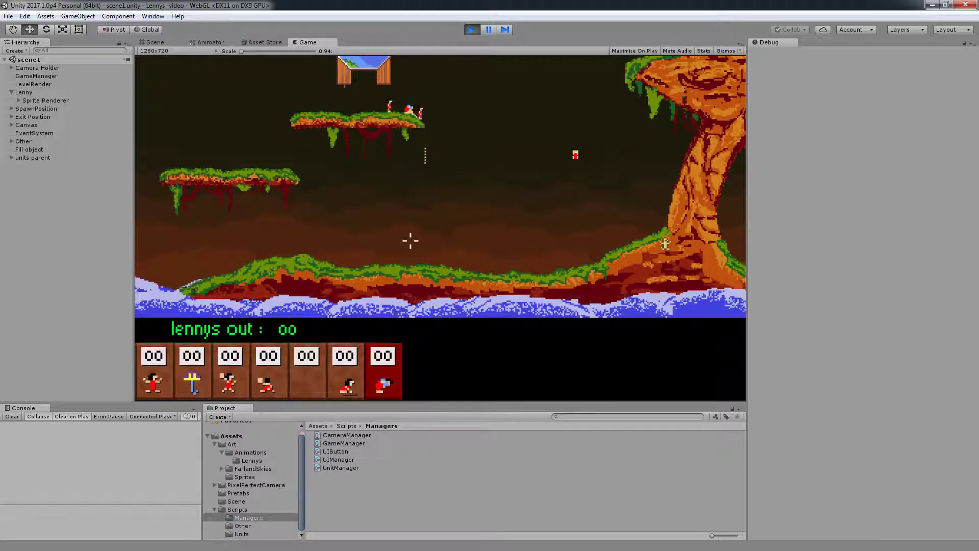
left_click(473, 30)
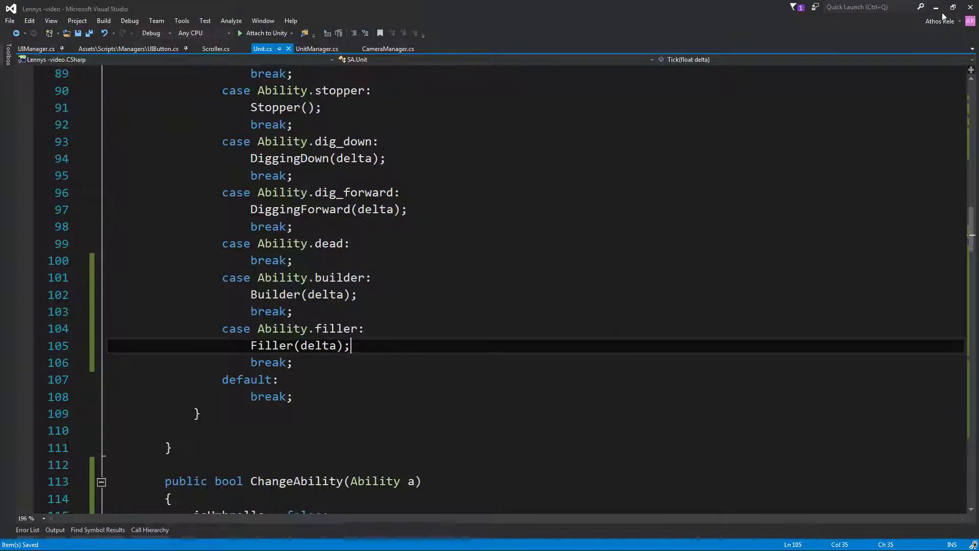
key("super+Down")
Restart play mode and select the first Lenny(Clone) in the Scene view.
left_click(470, 30)
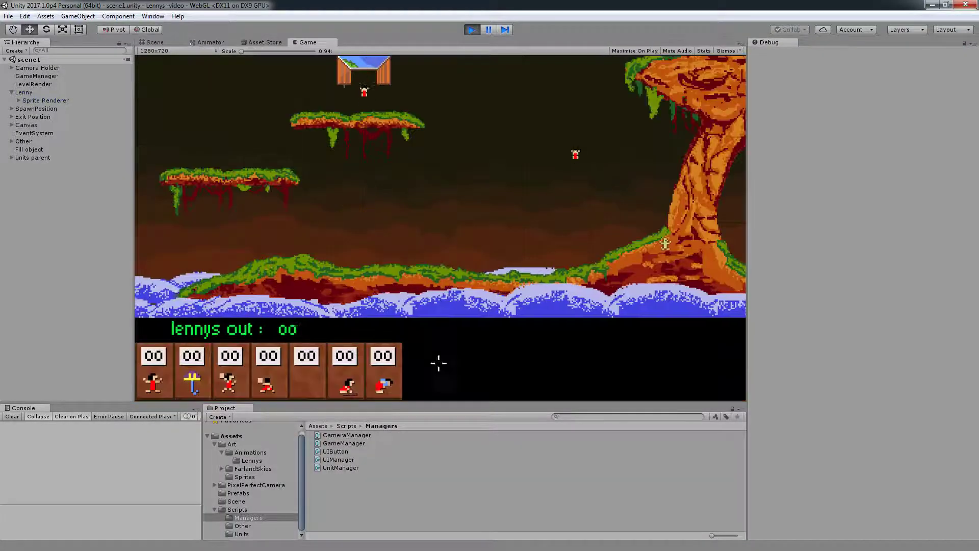
left_click(490, 30)
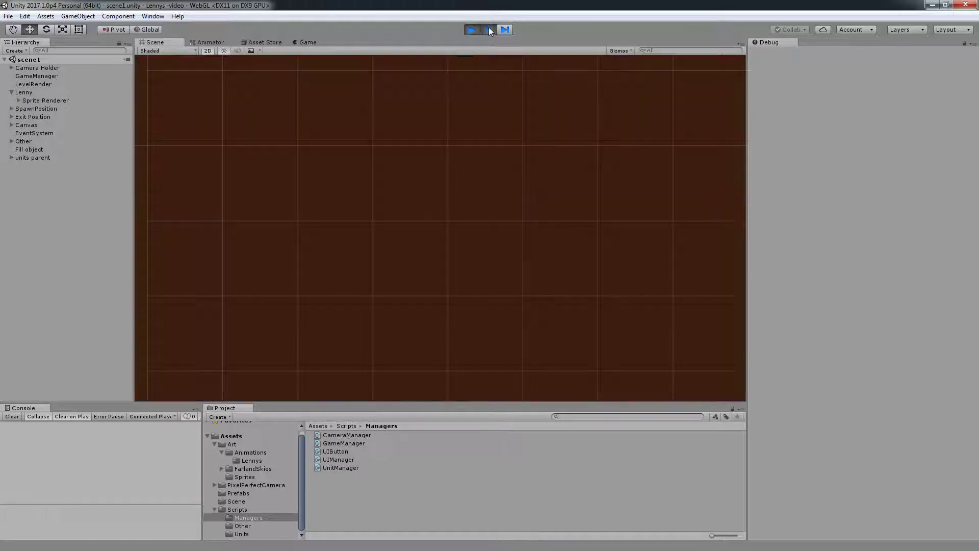
left_click(12, 157)
left_click(35, 166)
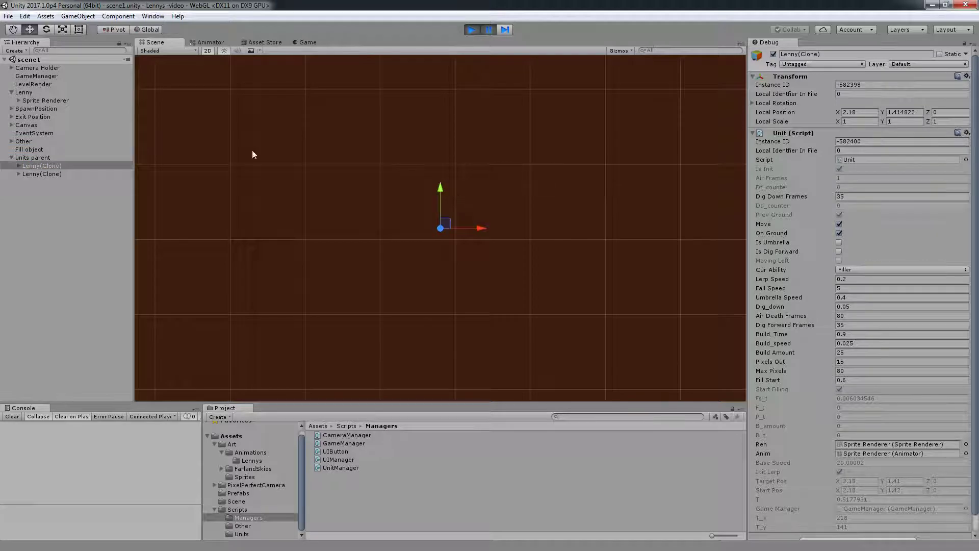
Deactivate the Canvas, zoom in on the Lenny, and reselect the clone to inspect its filling fields.
left_click(31, 126)
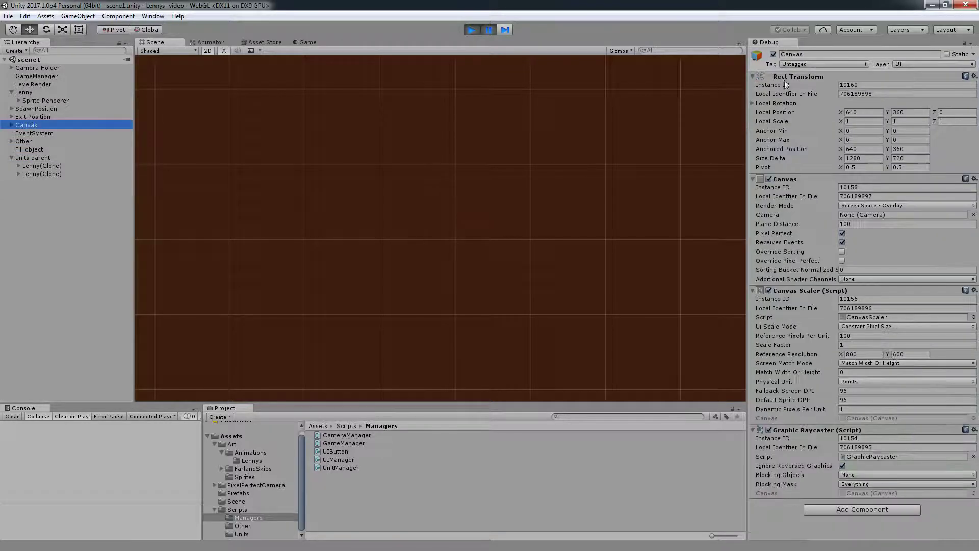
left_click(774, 54)
scroll(482, 181, "up", 2)
scroll(501, 174, "up", 3)
scroll(475, 201, "up", 3)
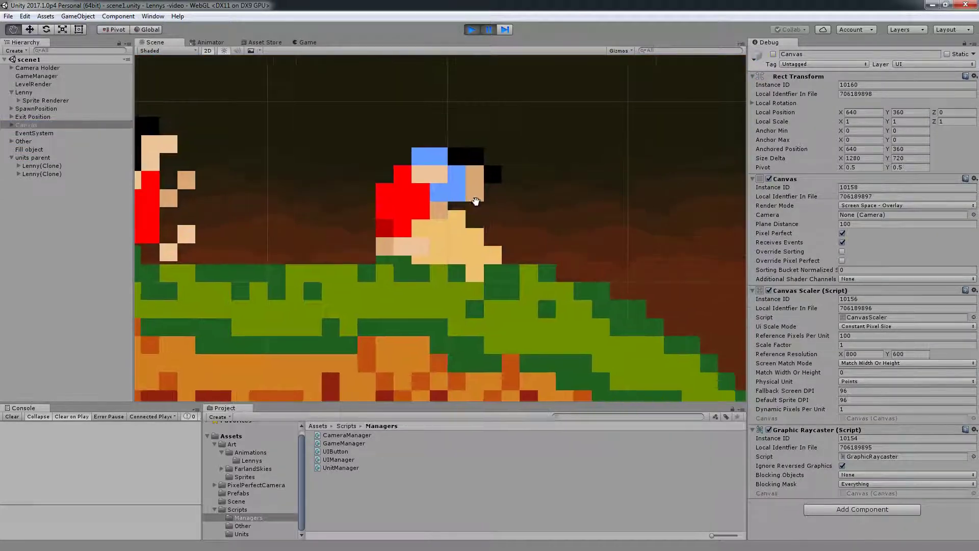
scroll(475, 201, "up", 2)
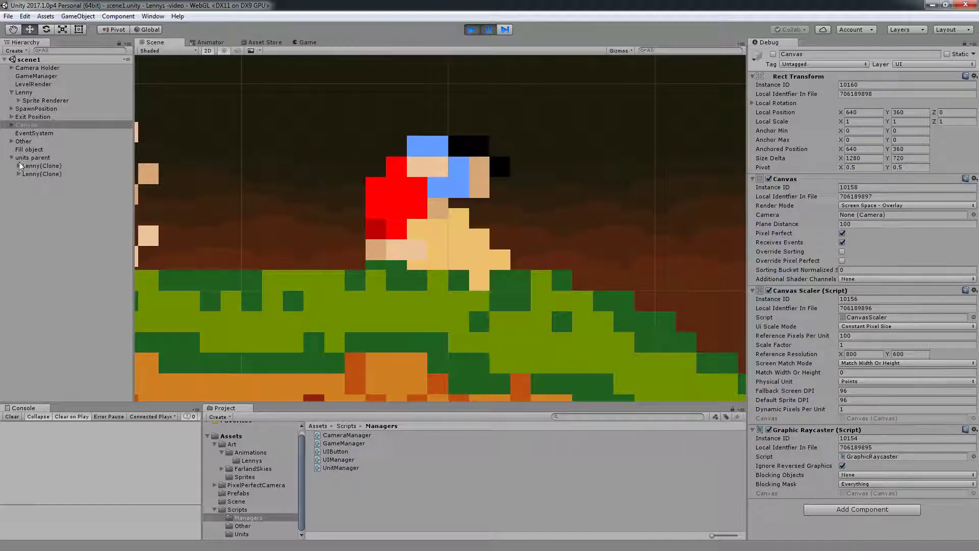
left_click(34, 165)
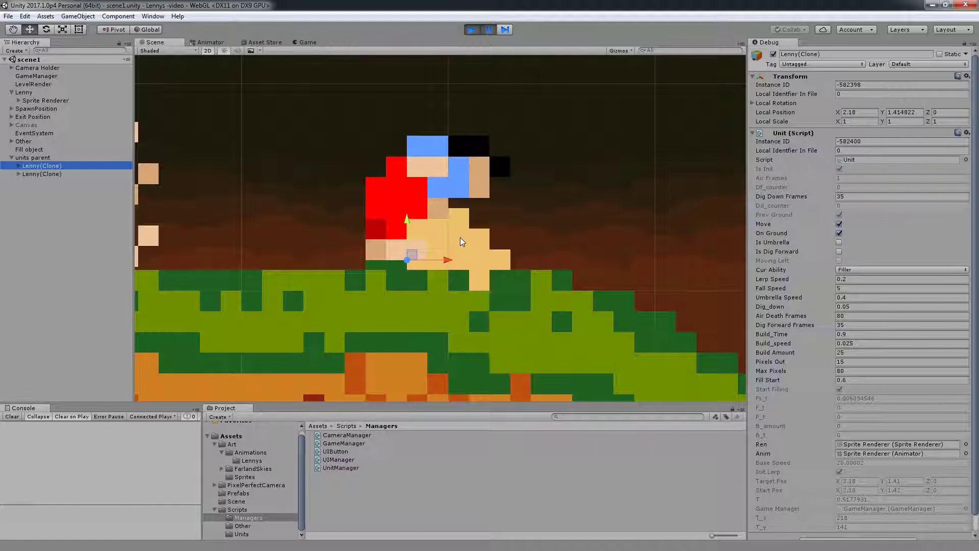
Stop play mode and locate the Filler call in Unit.cs.
left_click(469, 30)
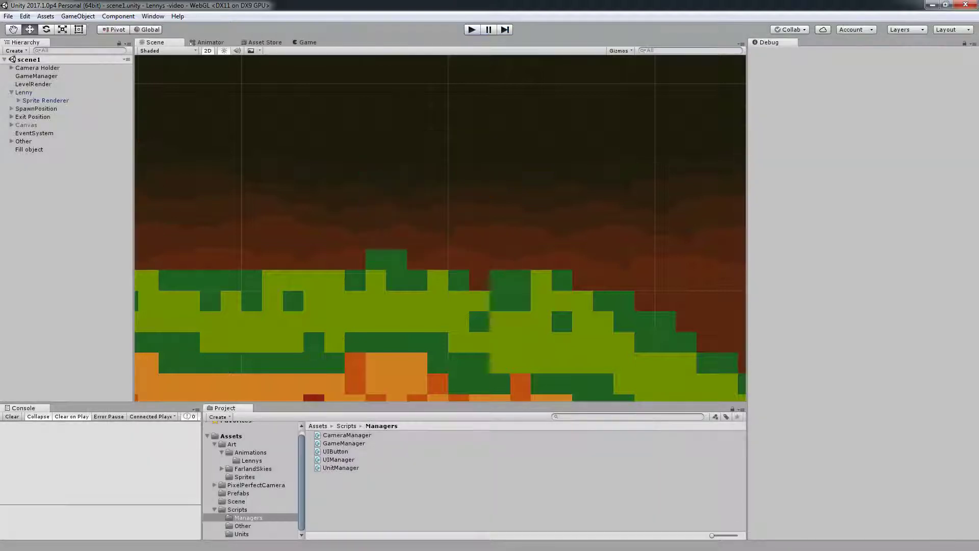
key("alt+Tab")
scroll(478, 264, "down", 8)
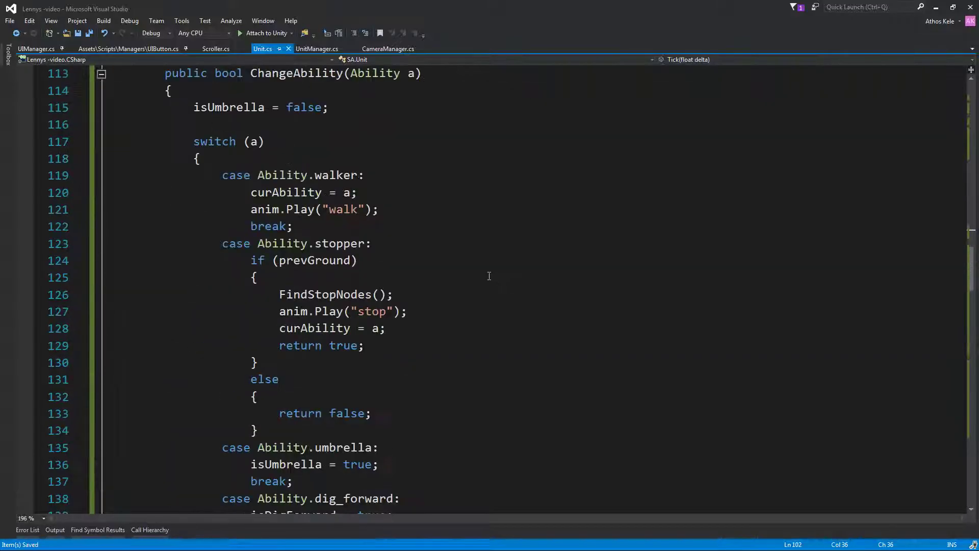
scroll(477, 264, "down", 8)
scroll(478, 264, "down", 5)
scroll(458, 258, "down", 4)
scroll(452, 257, "down", 5)
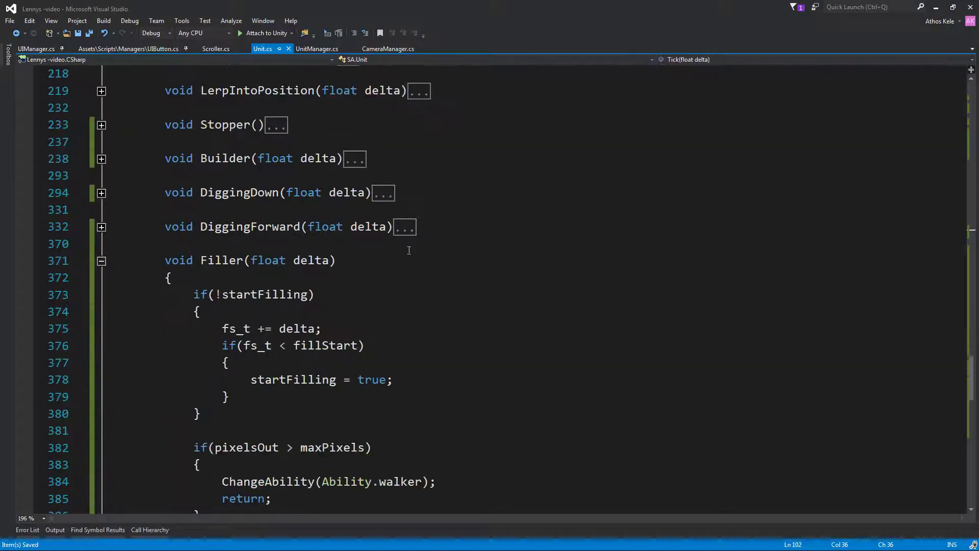
scroll(408, 255, "up", 4)
scroll(372, 249, "up", 12)
scroll(357, 252, "up", 4)
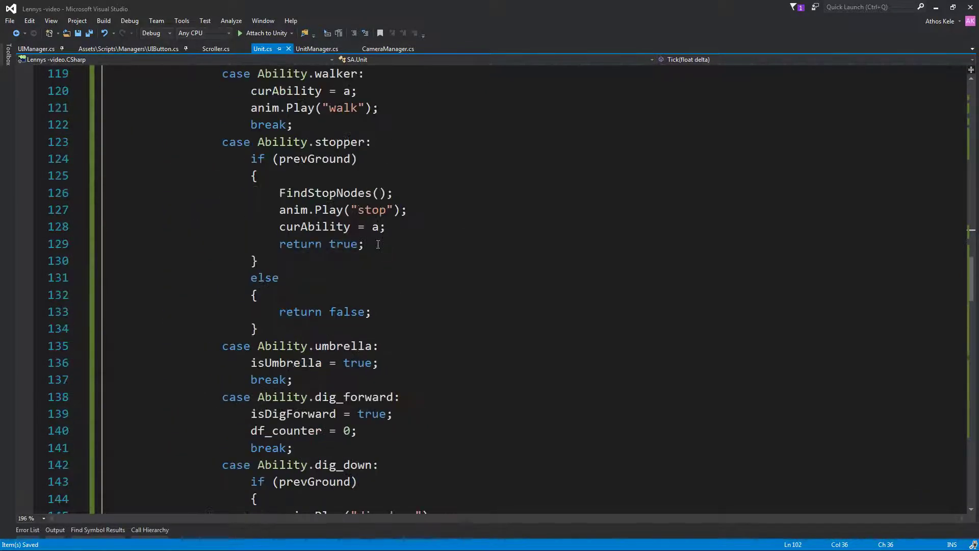
scroll(170, 274, "up", 6)
scroll(306, 265, "down", 11)
scroll(383, 262, "down", 5)
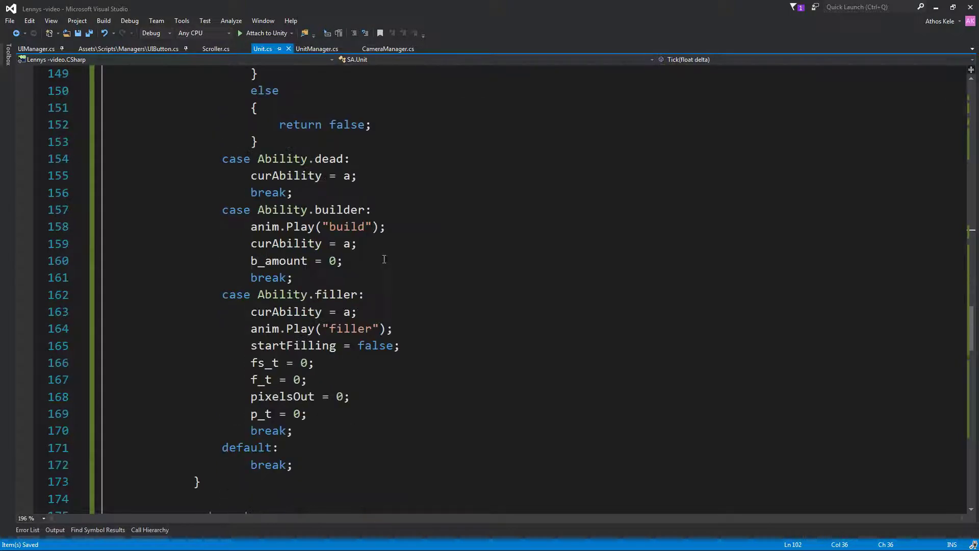
scroll(375, 267, "down", 3)
scroll(367, 271, "down", 2)
scroll(357, 278, "up", 13)
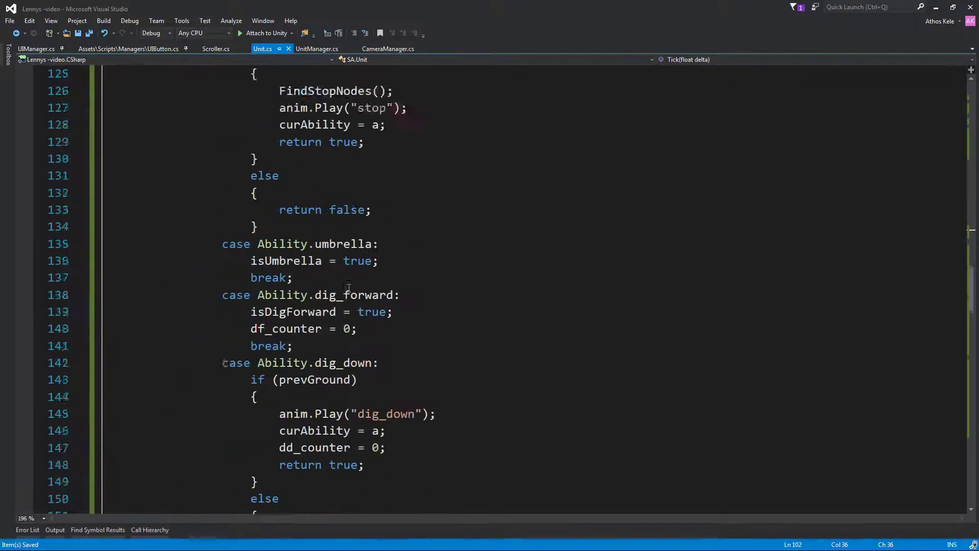
scroll(349, 287, "up", 8)
Go to the definition of the Filler method.
left_click(286, 143)
right_click(288, 143)
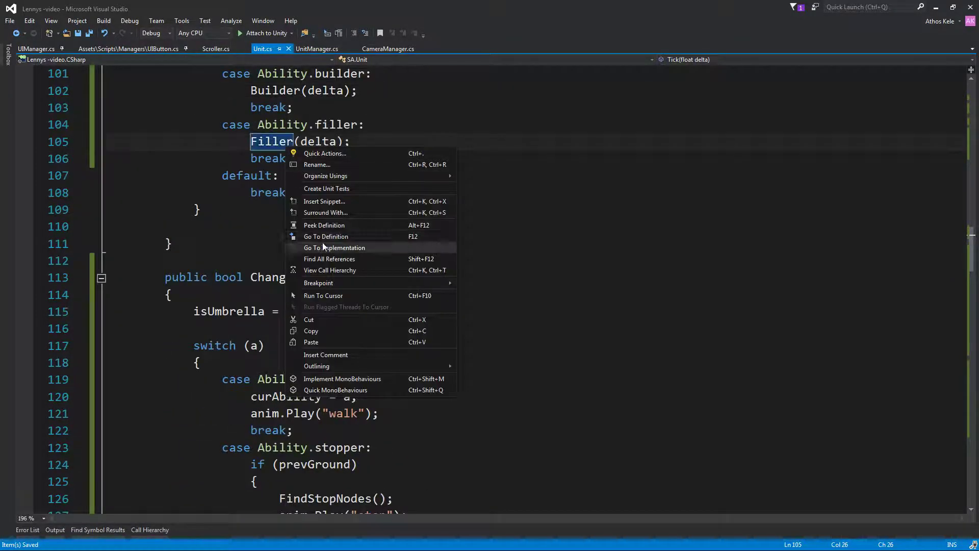
left_click(323, 238)
scroll(392, 288, "down", 5)
scroll(373, 296, "down", 3)
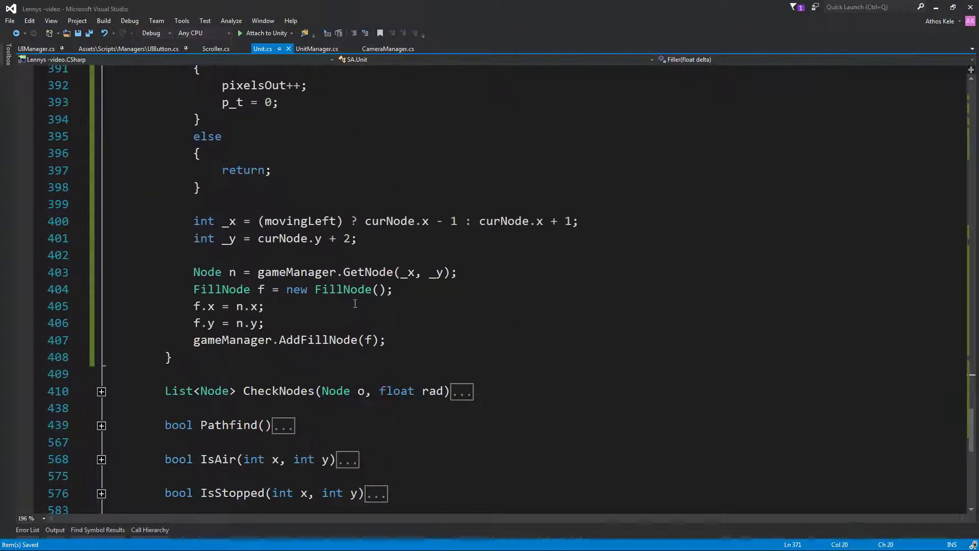
Change the fill node offsets on lines 400–401 from 1 and 2 to 3.
double_click(457, 221)
type("3")
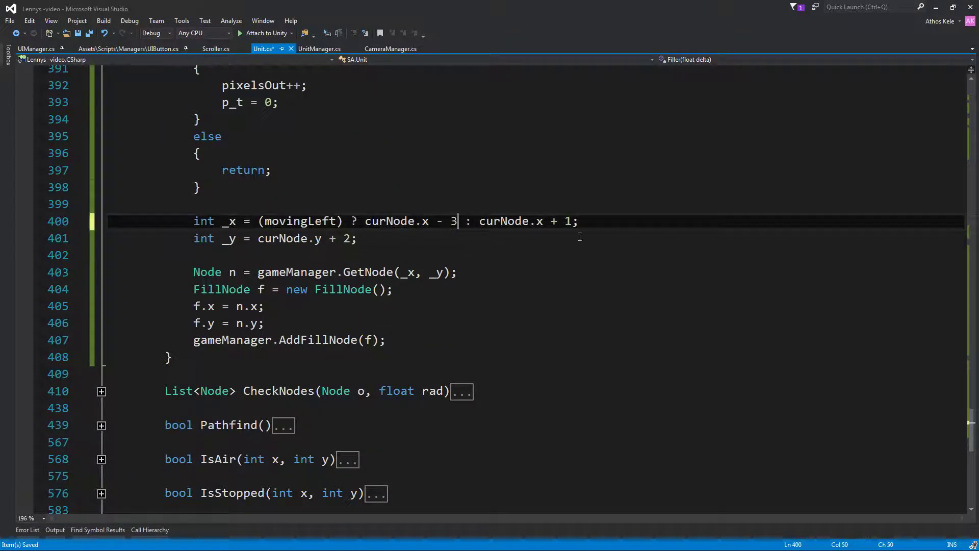
left_click(565, 221)
key("Delete")
type("3")
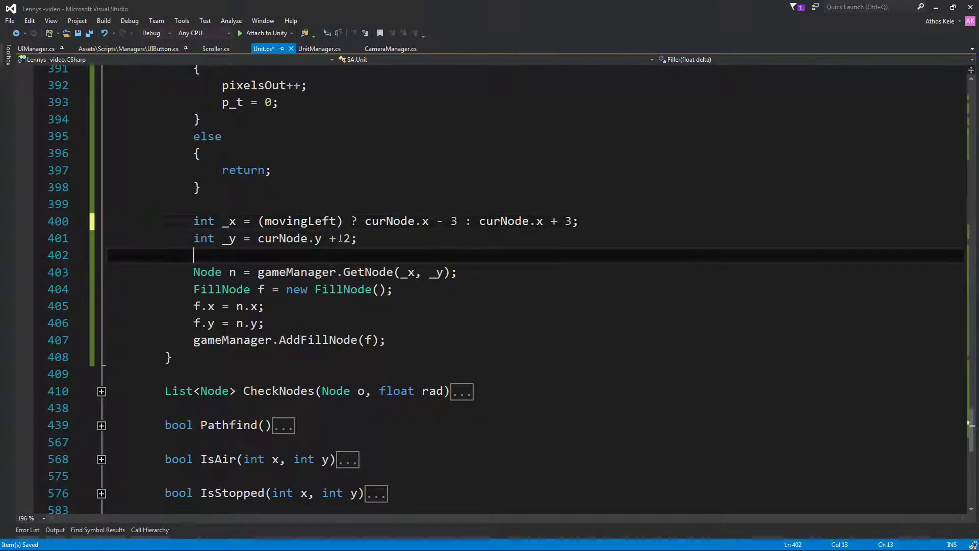
double_click(350, 239)
type("3")
left_click(571, 276)
key("Down")
key("Down")
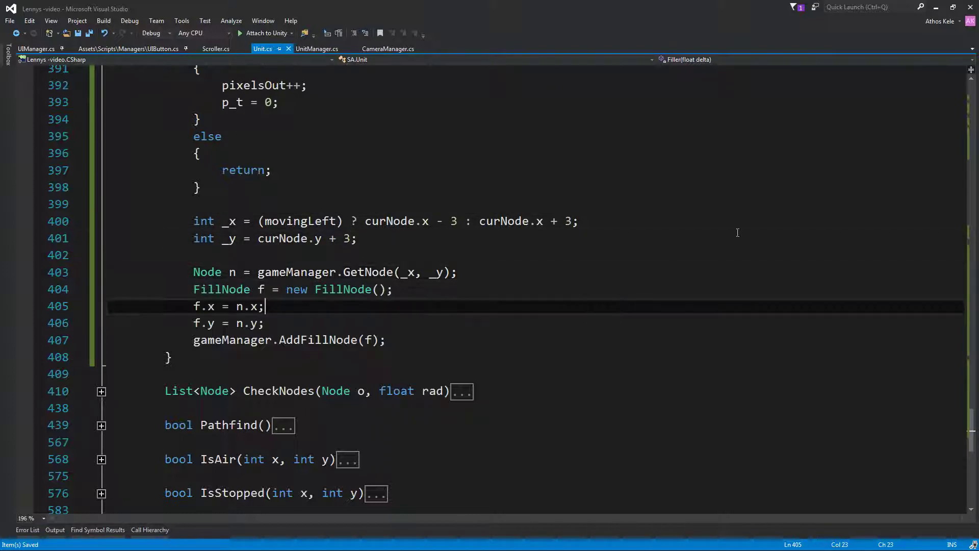
key("alt+Tab")
Play, make three Lennys at the upper platform edge fillers, watch the fill pile up, then stop.
left_click(473, 29)
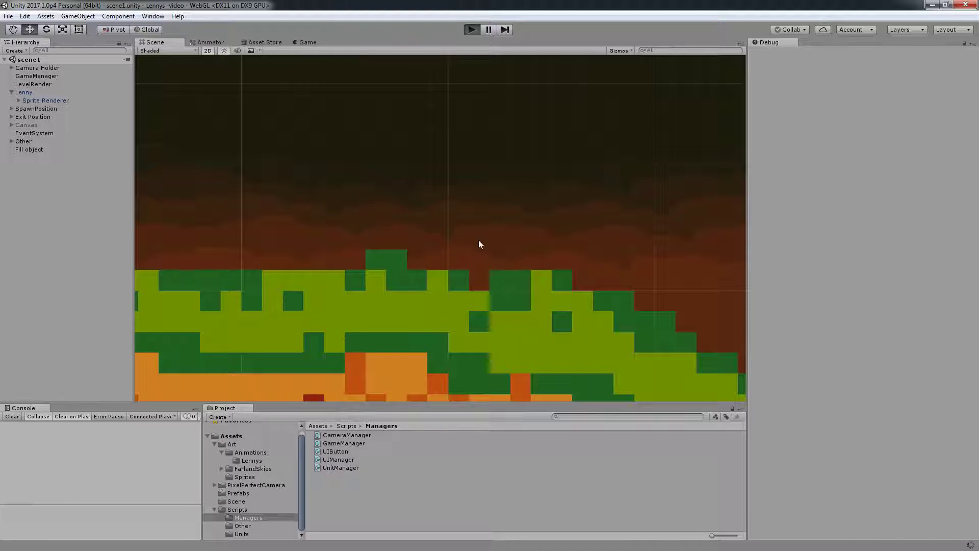
left_click(397, 369)
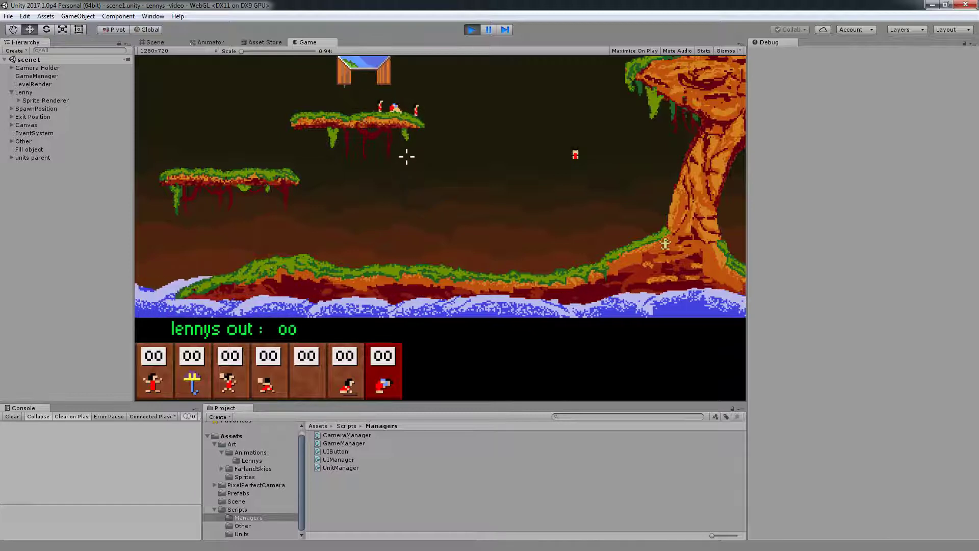
left_click(424, 120)
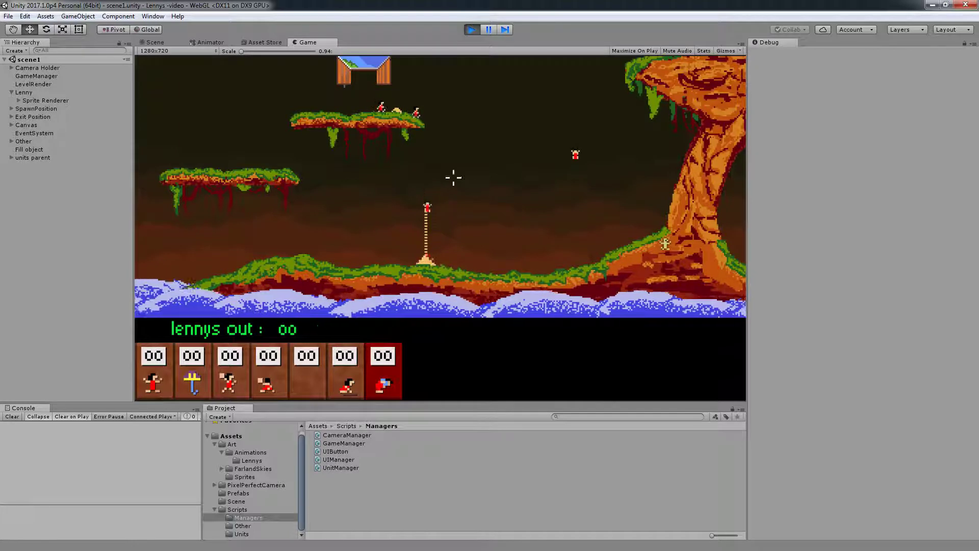
left_click(428, 125)
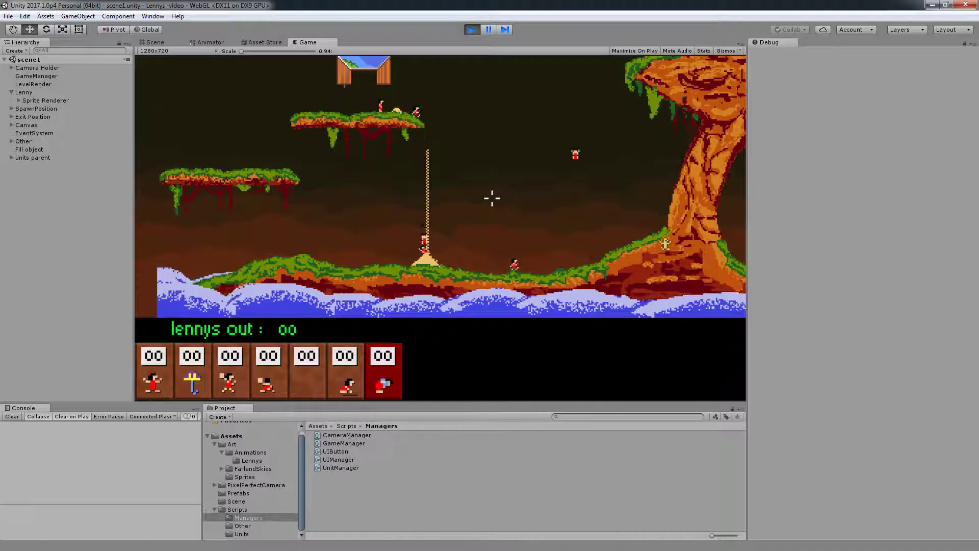
left_click(429, 137)
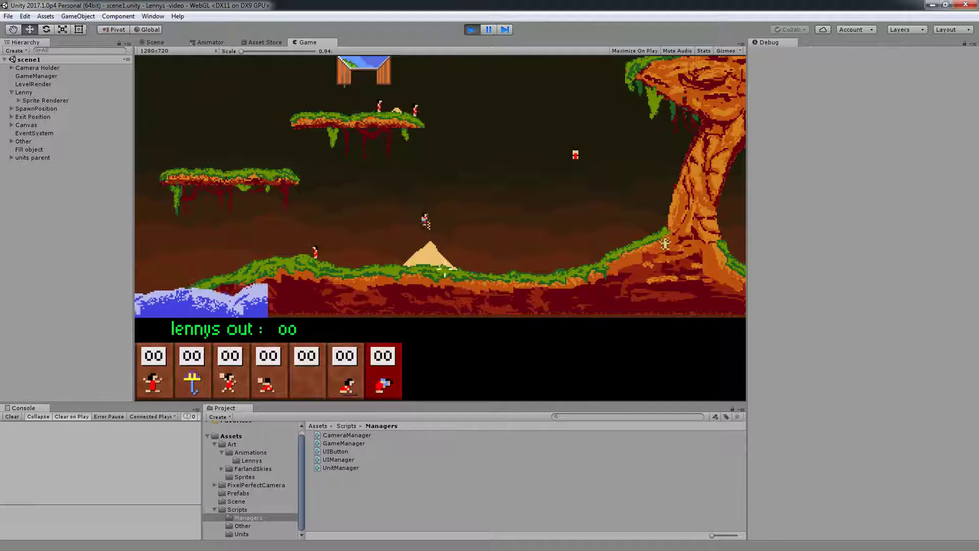
left_click(472, 30)
Open GameManager.cs from the Unity Project window's scripts.
key("alt+Tab")
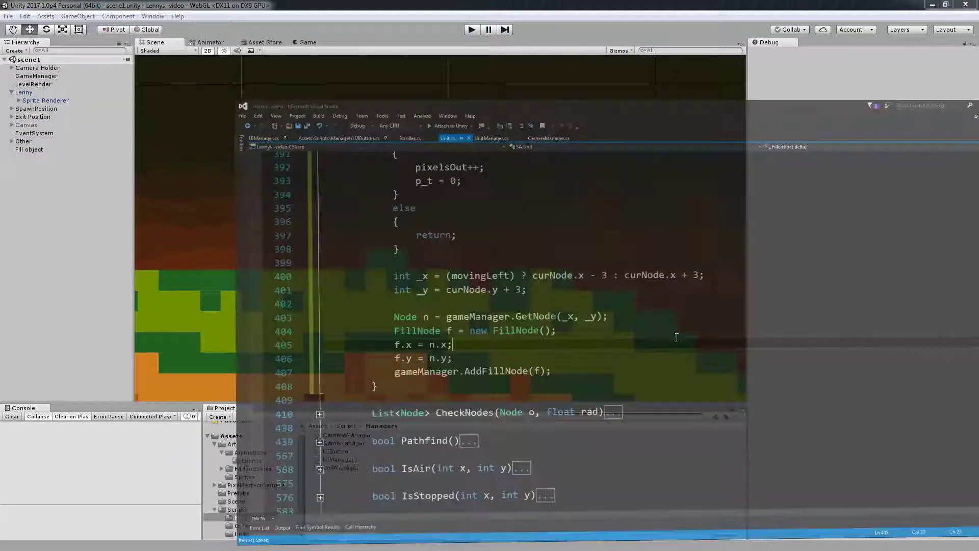
scroll(474, 282, "up", 3)
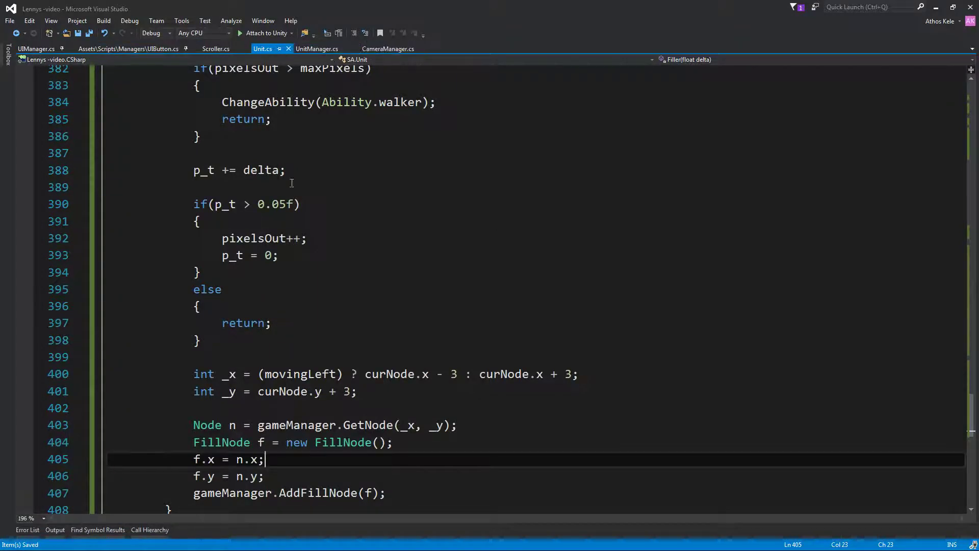
left_click(360, 204)
left_click(375, 182)
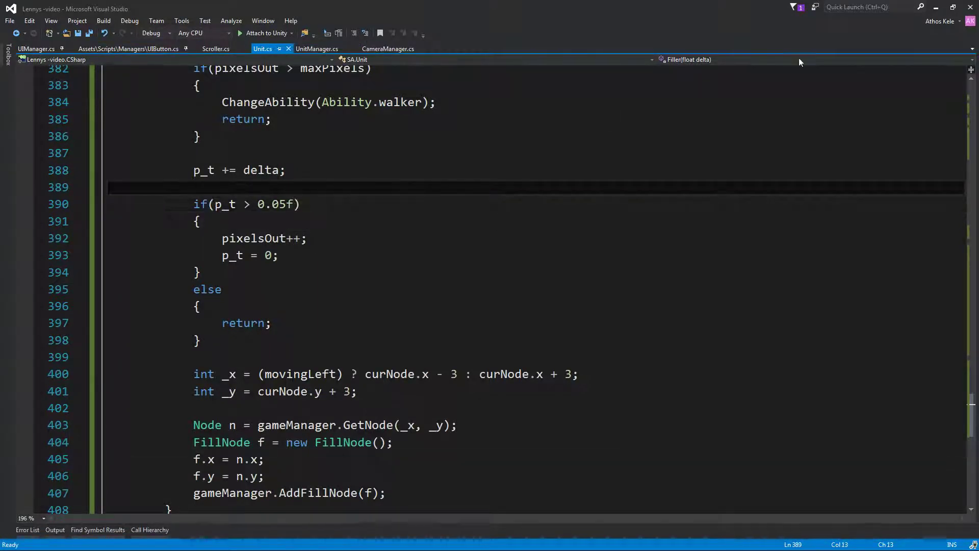
left_click(936, 7)
left_click(370, 464)
left_click(356, 444)
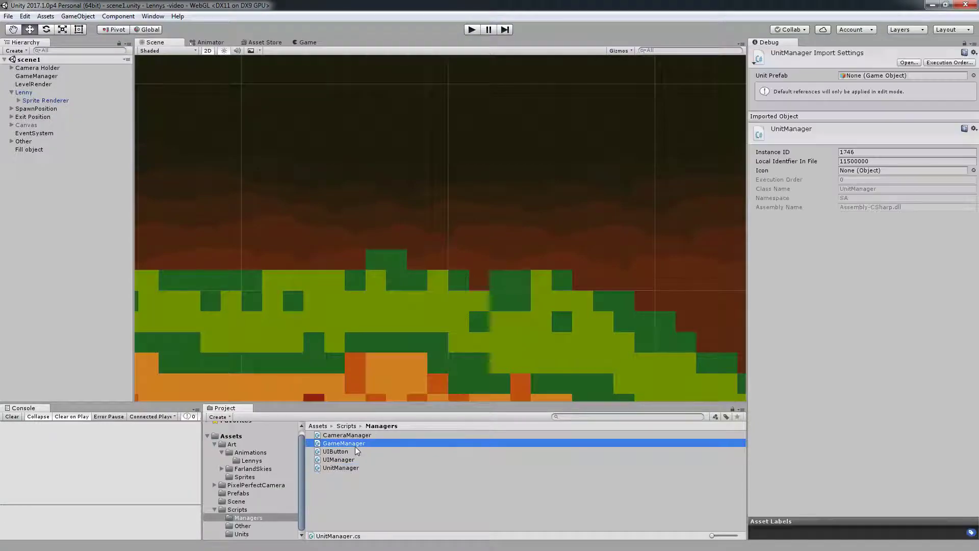
double_click(355, 444)
Scroll down to HandleFillNodes and its bf branch around line 330.
scroll(453, 323, "down", 5)
scroll(453, 324, "down", 7)
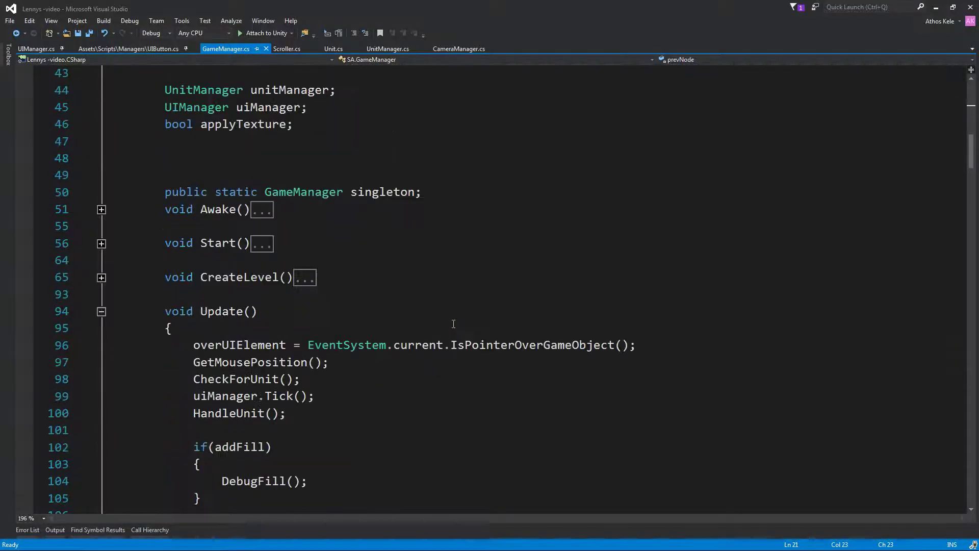
scroll(454, 324, "down", 10)
scroll(456, 309, "down", 12)
scroll(457, 312, "down", 3)
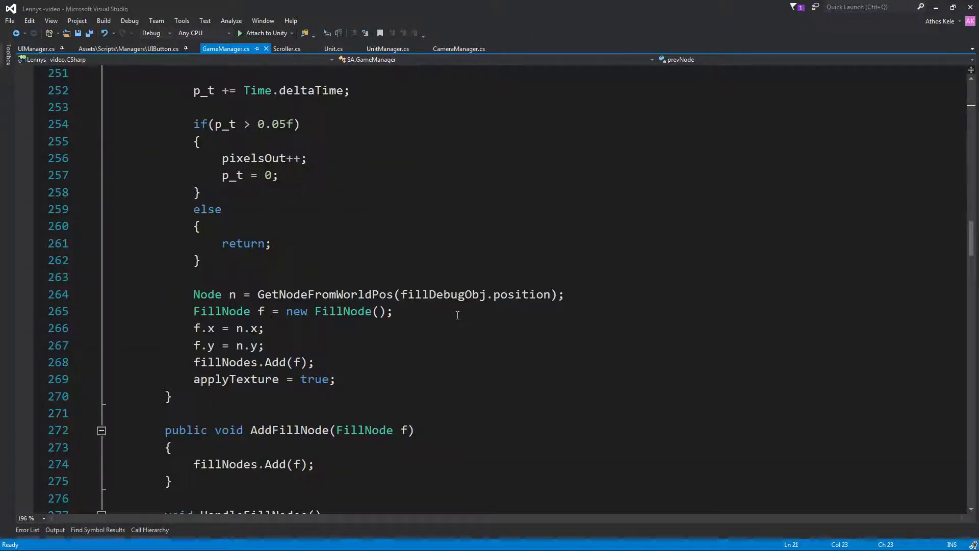
scroll(457, 315, "down", 5)
scroll(457, 315, "down", 4)
scroll(458, 316, "down", 2)
scroll(457, 315, "down", 2)
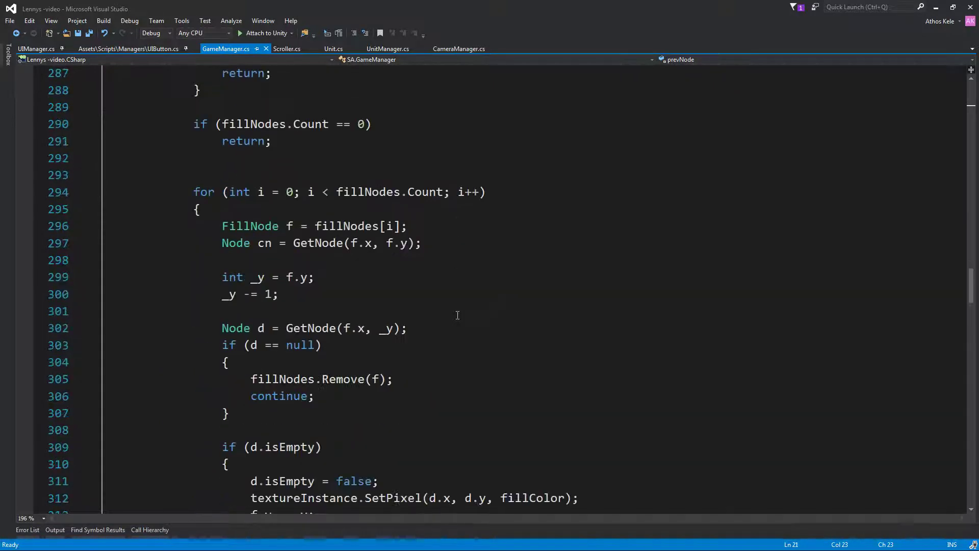
scroll(458, 316, "down", 1)
scroll(458, 315, "down", 1)
scroll(457, 316, "down", 1)
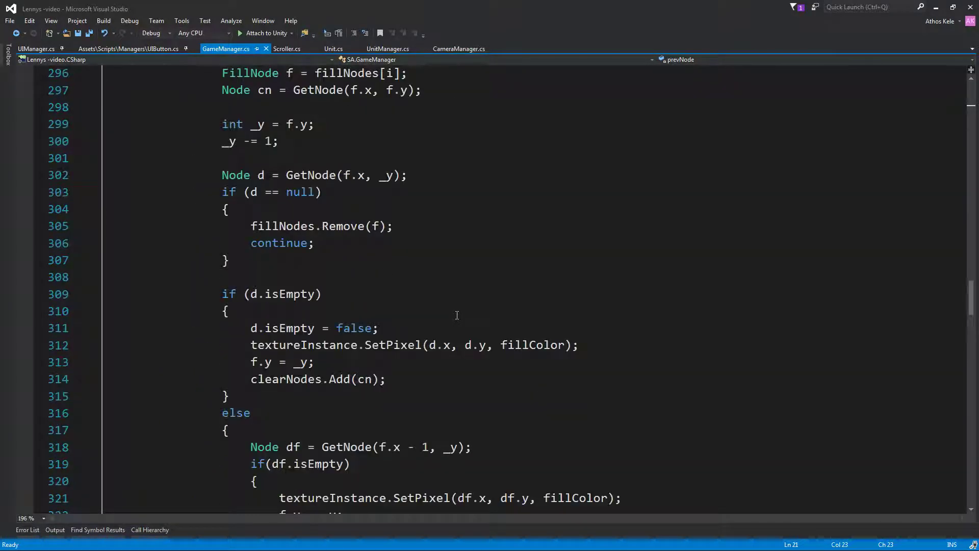
scroll(457, 314, "up", 1)
scroll(465, 304, "down", 1)
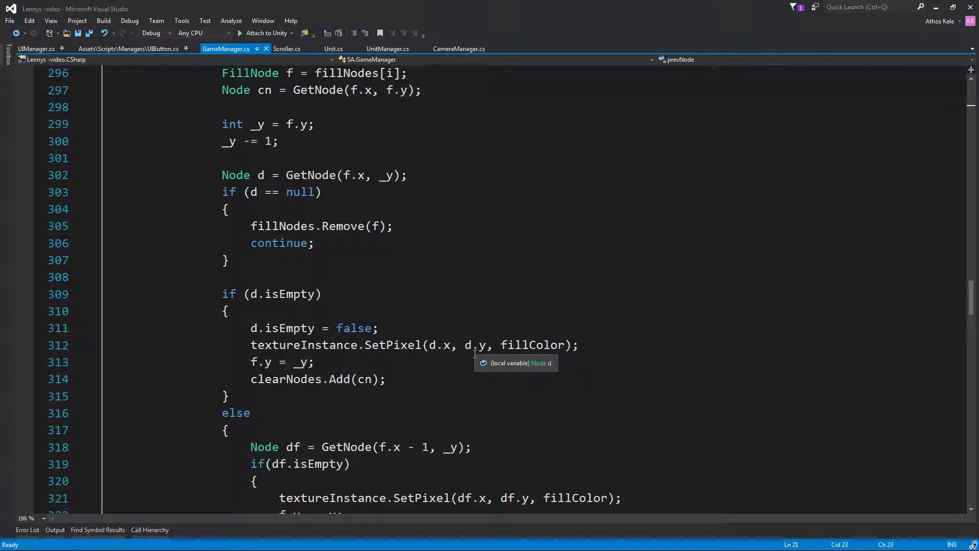
scroll(475, 354, "down", 1)
scroll(299, 215, "down", 1)
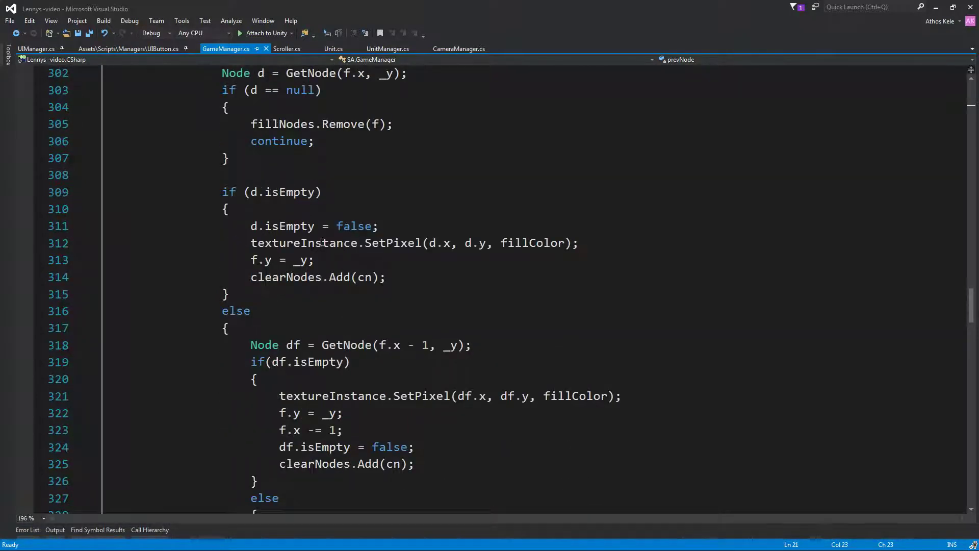
scroll(270, 191, "down", 5)
scroll(356, 350, "down", 4)
scroll(356, 350, "up", 2)
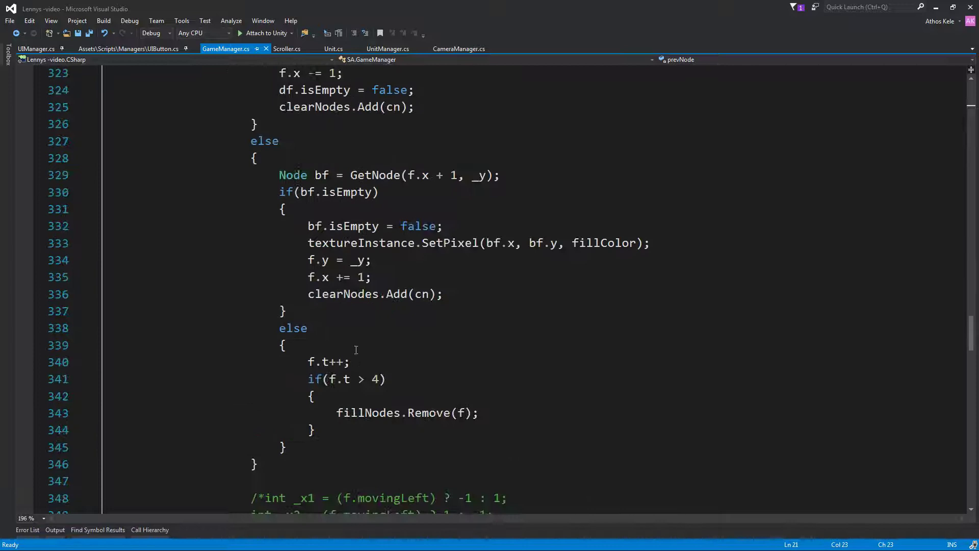
Comment out the bf, df and d isEmpty = false lines with //.
left_click(300, 226)
type("//")
scroll(301, 226, "up", 4)
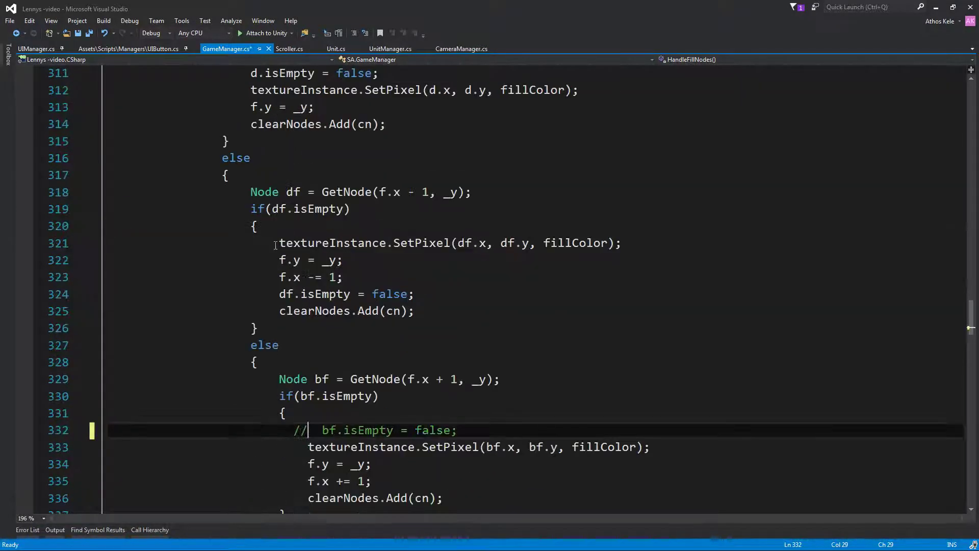
left_click(278, 294)
type("//")
scroll(316, 330, "up", 2)
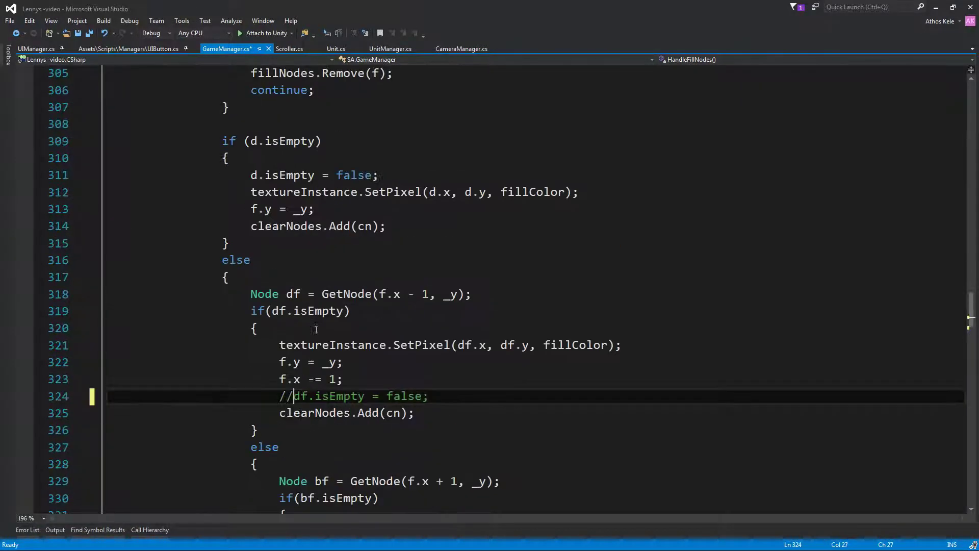
left_click(237, 176)
scroll(241, 178, "up", 2)
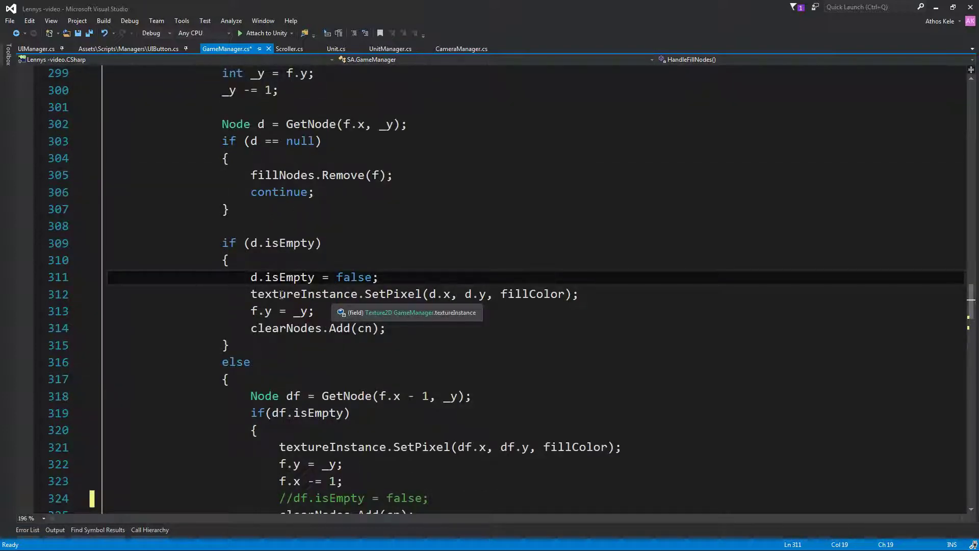
type("//")
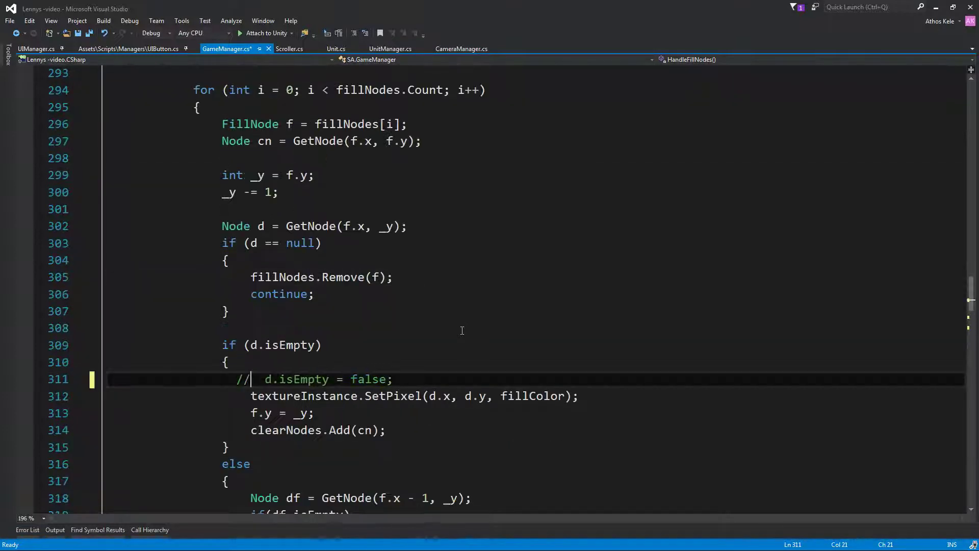
scroll(459, 313, "down", 4)
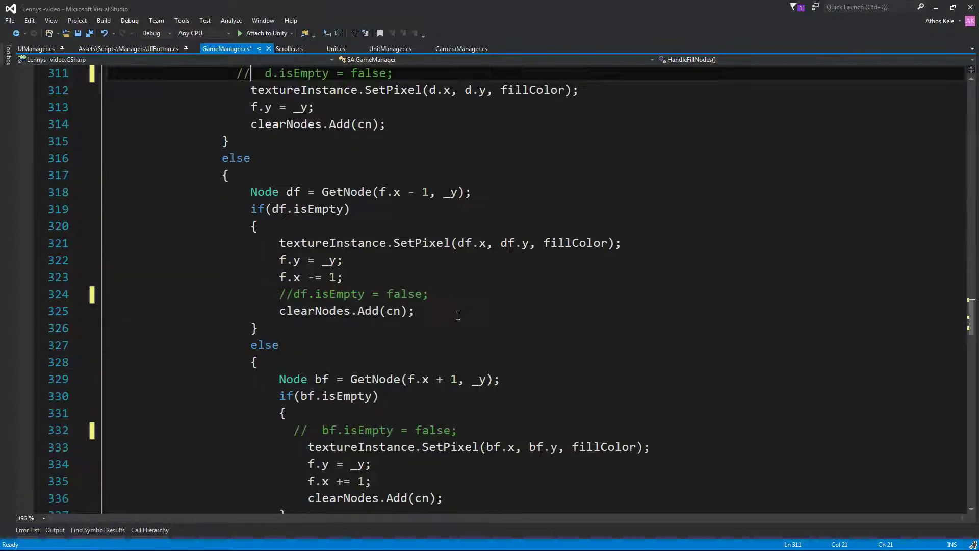
scroll(460, 311, "down", 6)
Inside if (f.t > 4), add Node _cn = GetNode(f.x, f.y); _cn.isEmpty = false; and save.
left_click(492, 296)
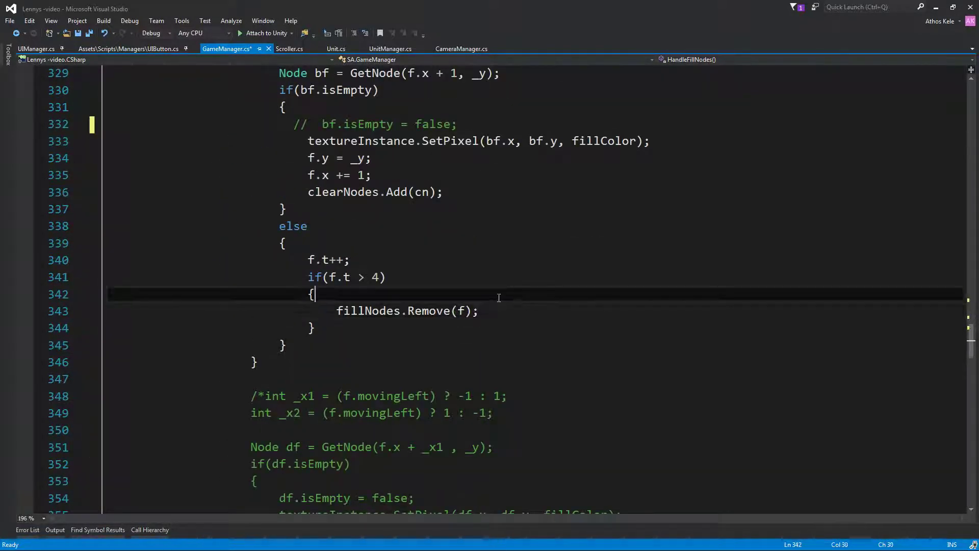
key("Return")
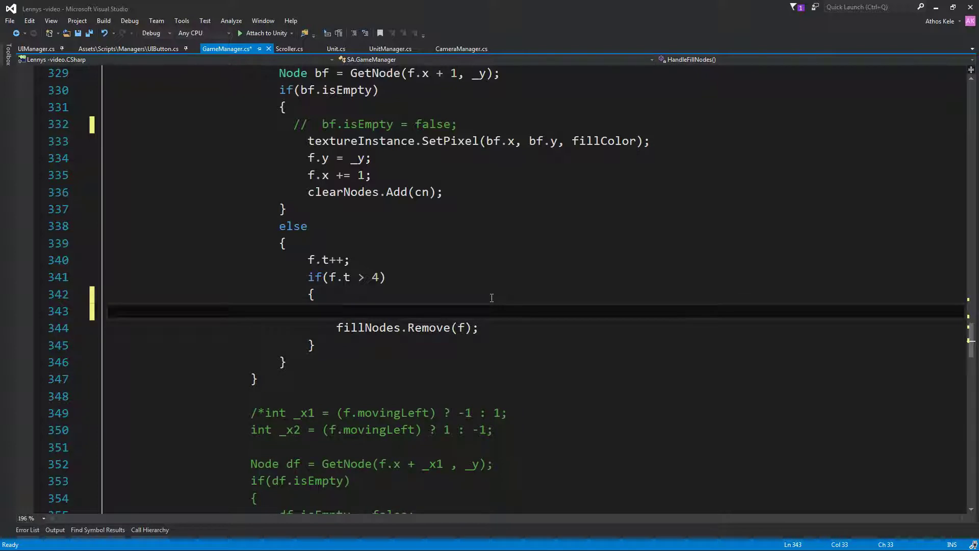
type("cn.is")
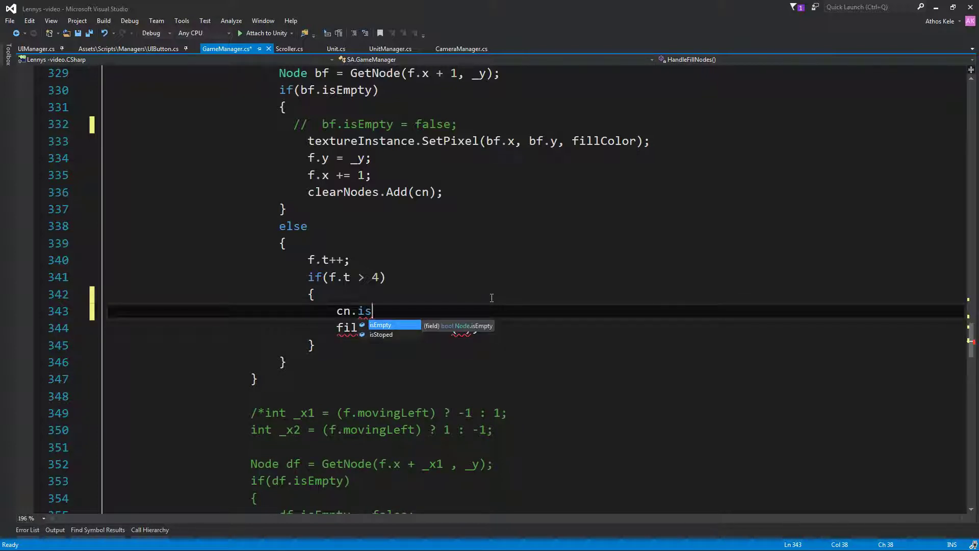
key("BackSpace")
key("BackSpace")
key("BackSpace")
key("BackSpace")
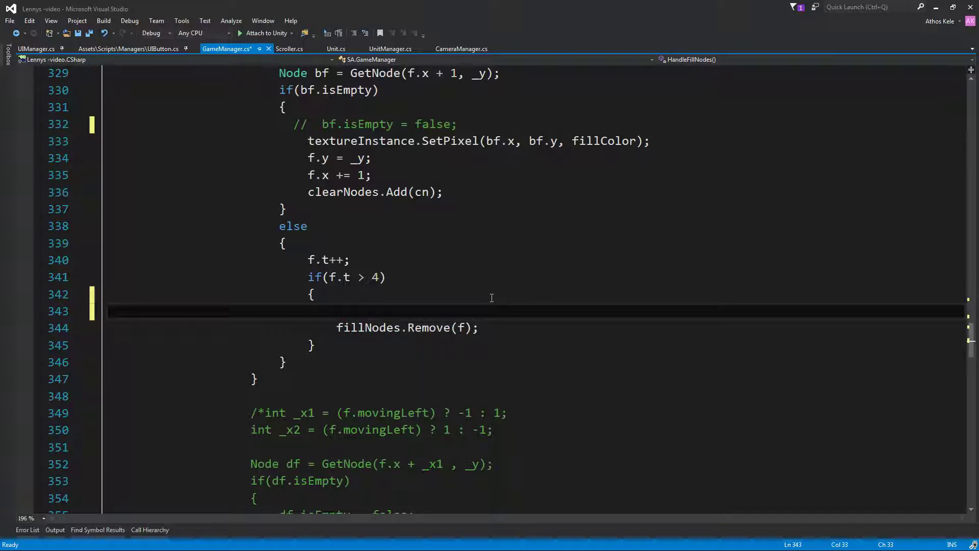
type("Node")
type(" _cn ")
type("= Getn")
key("Tab")
type("(f")
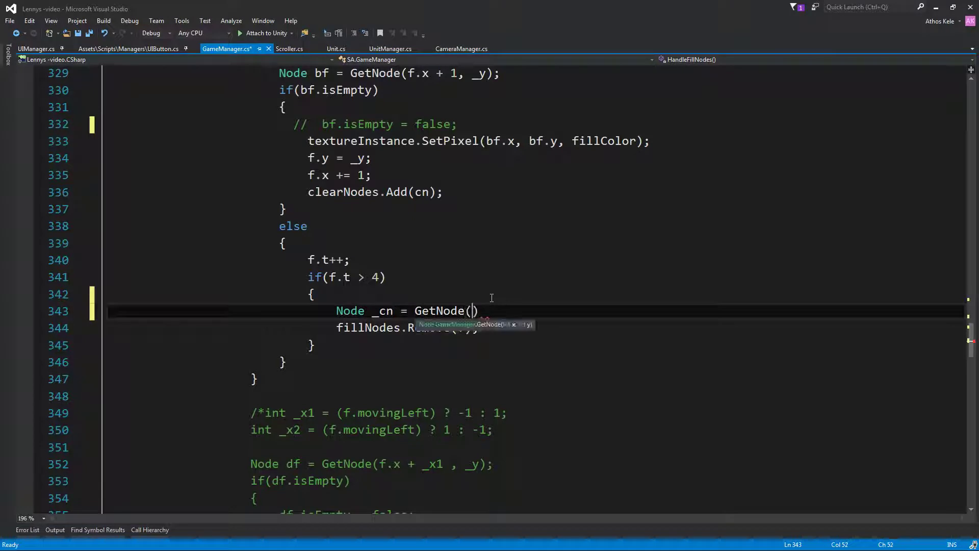
type(".x,f")
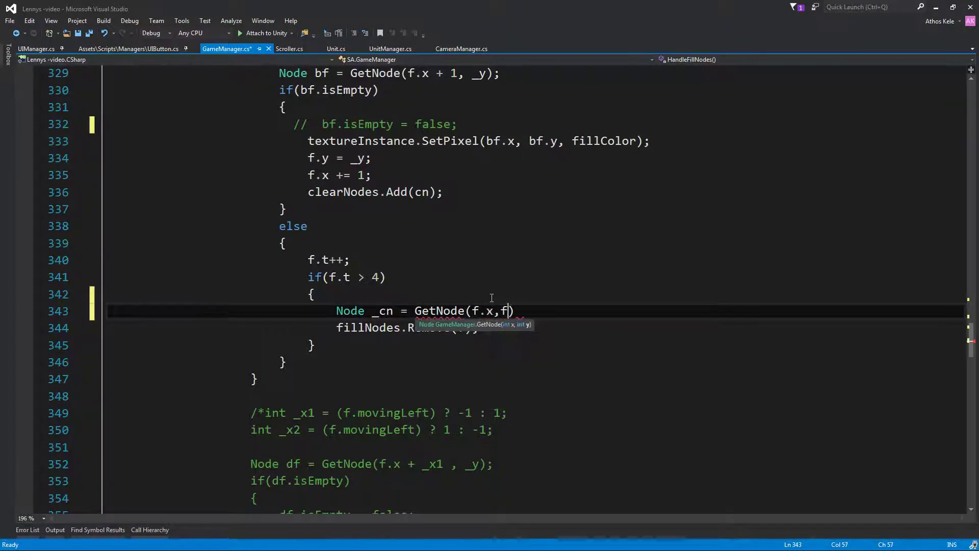
type("y)")
key("BackSpace")
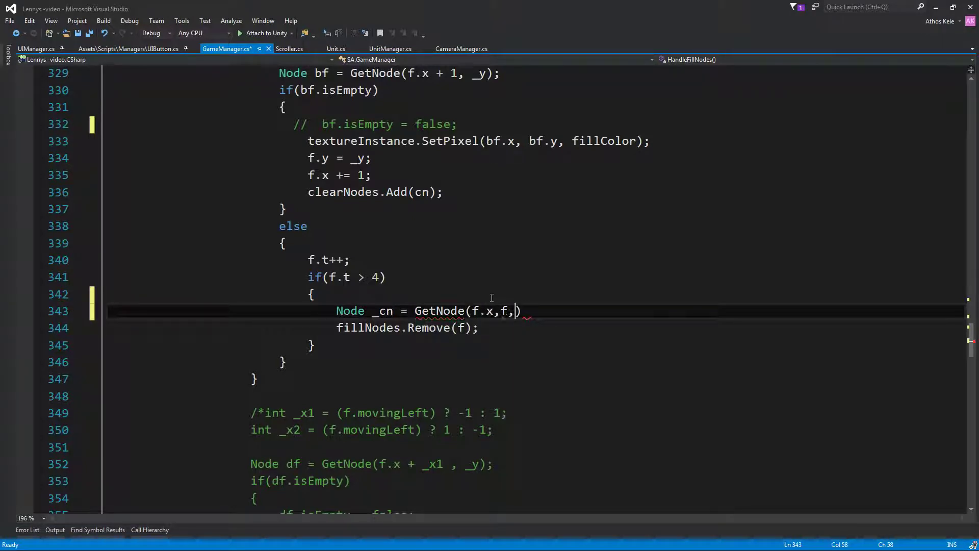
type(".y);")
key("Return")
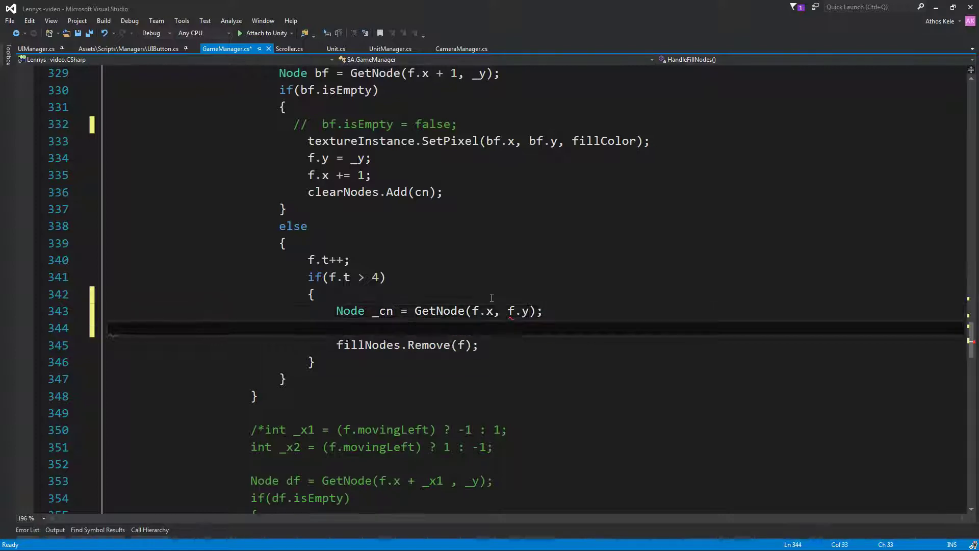
type("_cn.")
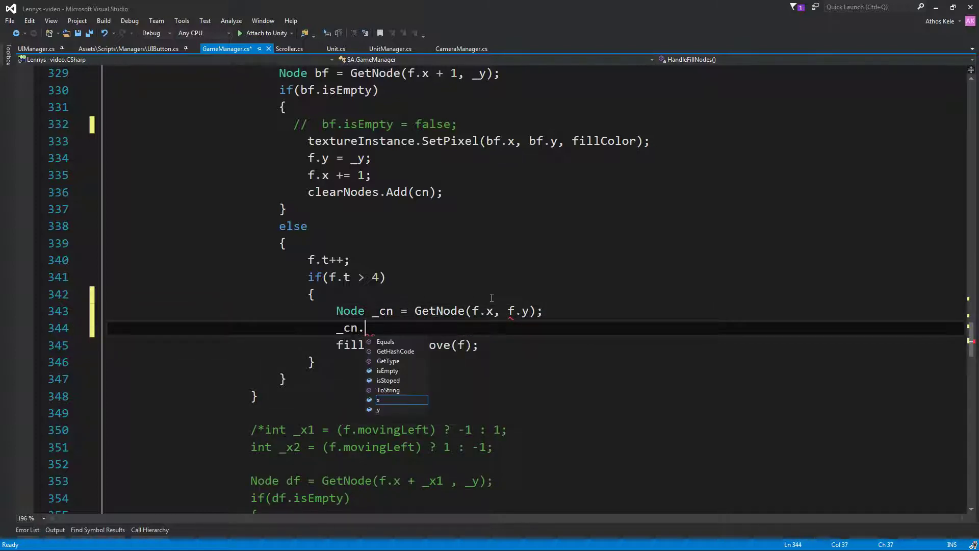
type("is")
key("Tab")
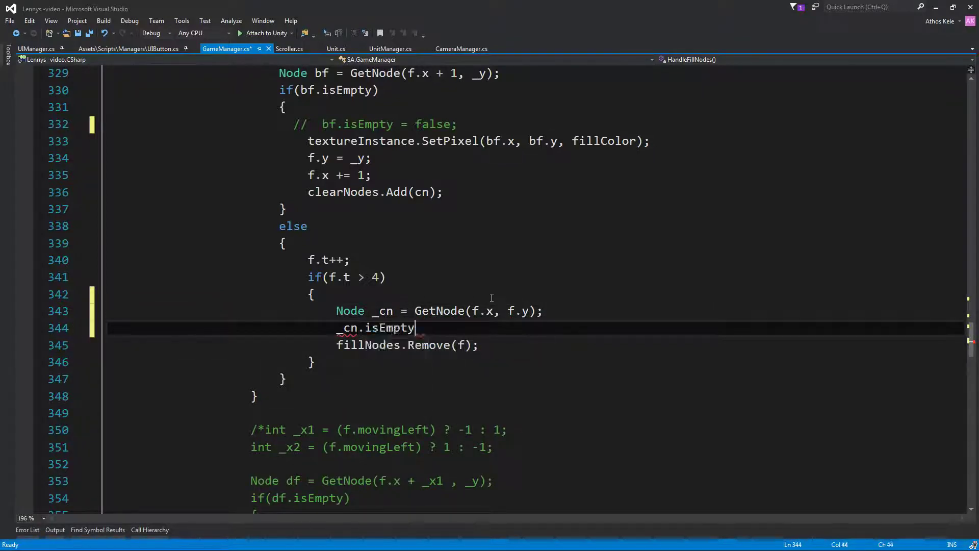
type(" = false;")
key("ctrl+s")
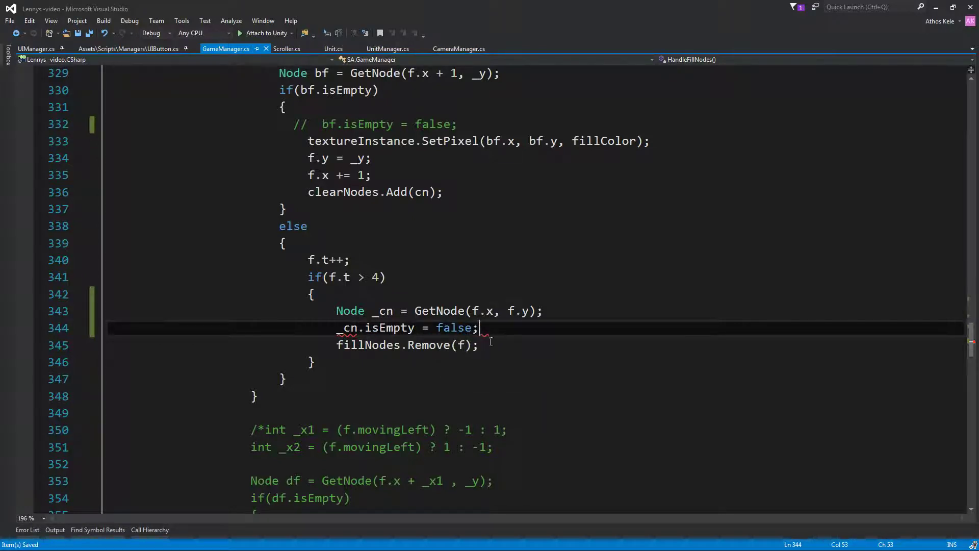
Select the two new GetNode and isEmpty lines to review them.
left_click(260, 396)
left_click(449, 328)
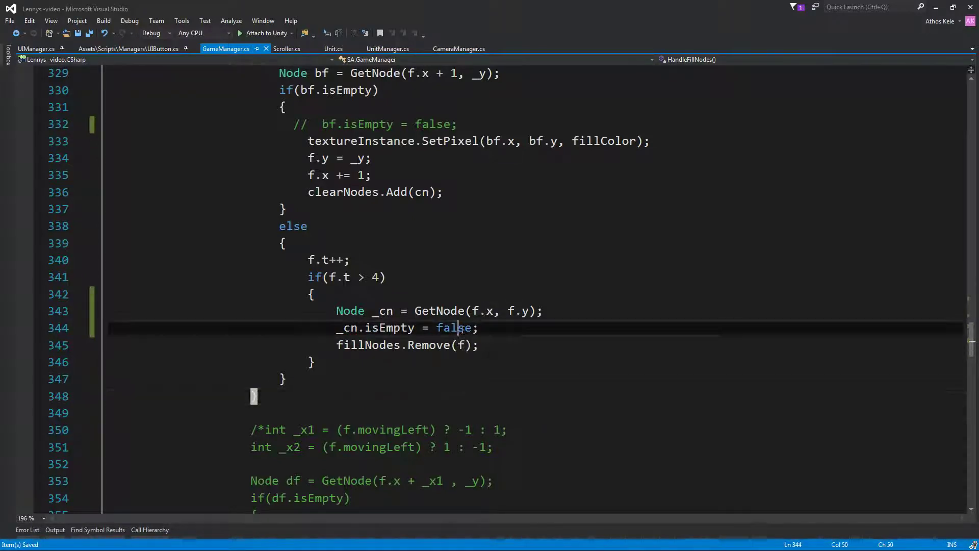
left_click_drag(332, 311, 477, 329)
left_click(503, 339)
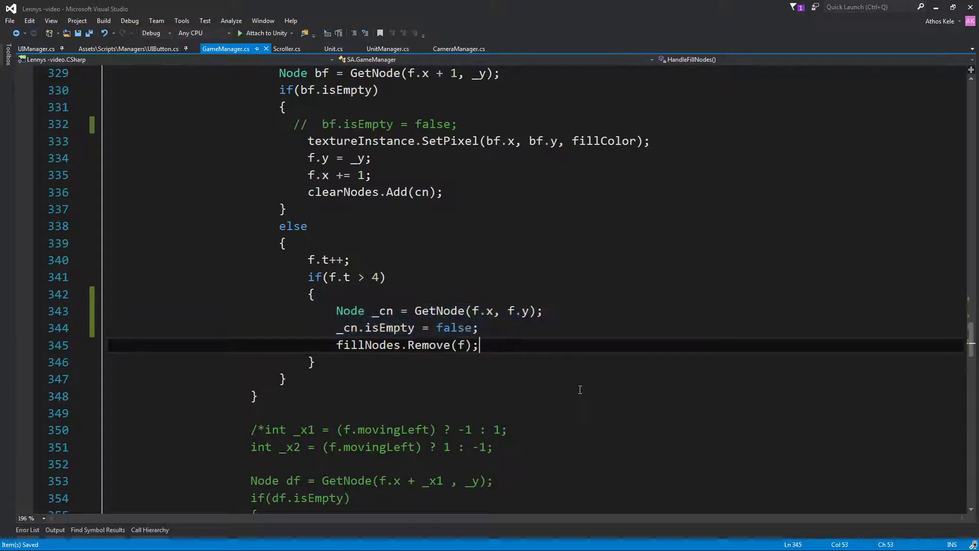
left_click(563, 373)
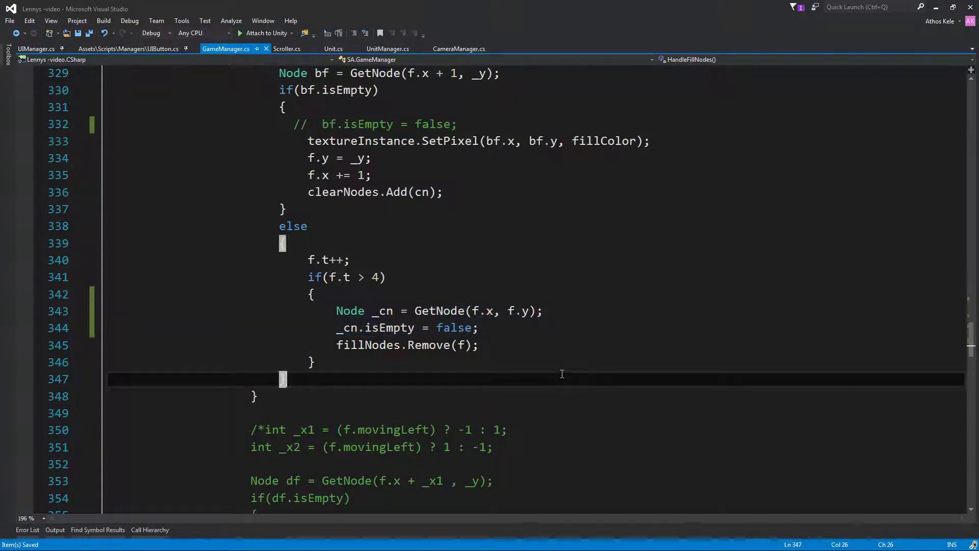
Run the game in Unity, choose the last skill for the Lennys, then stop the test.
left_click(936, 8)
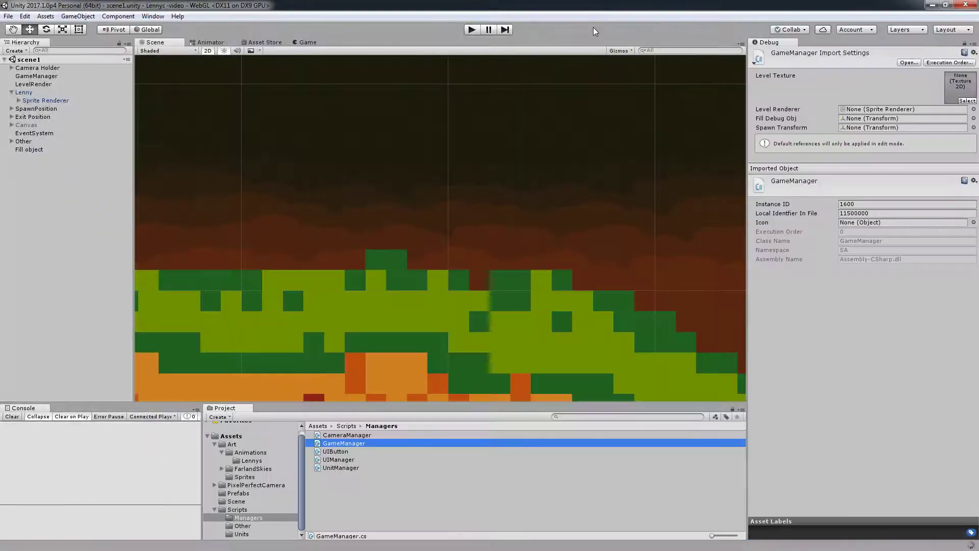
left_click(479, 33)
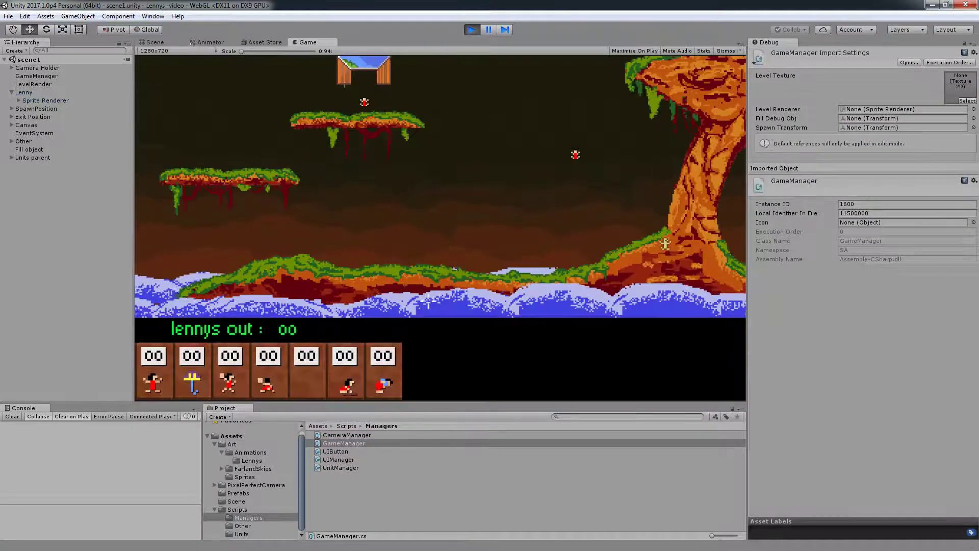
left_click(382, 375)
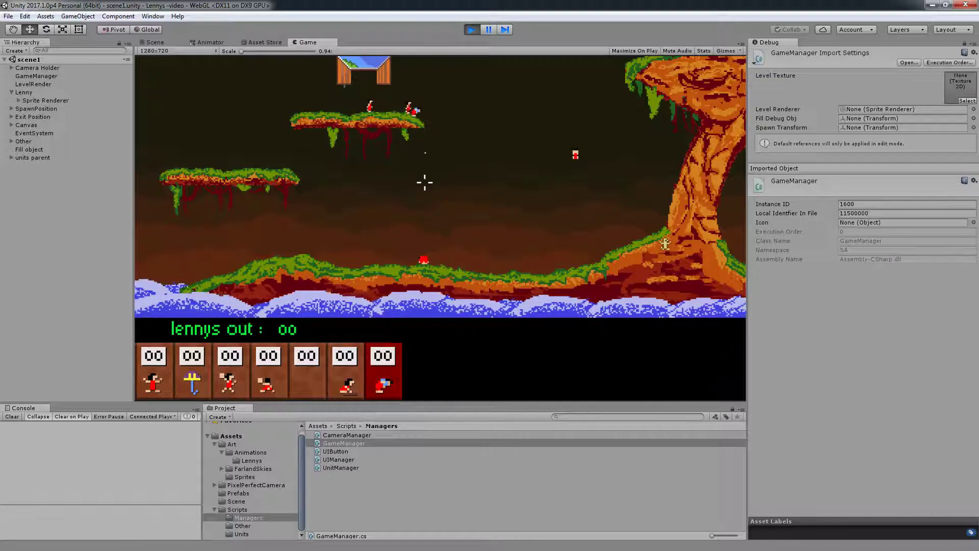
left_click(470, 29)
Change the fill pixel expiry to f.t > 15 and delete the _cn.isEmpty = false line.
key("alt+Tab")
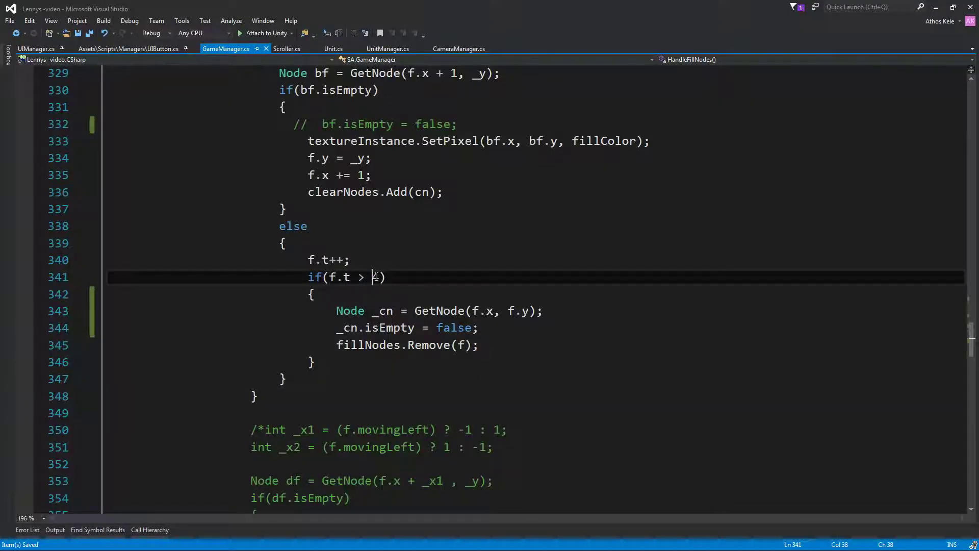
type("15")
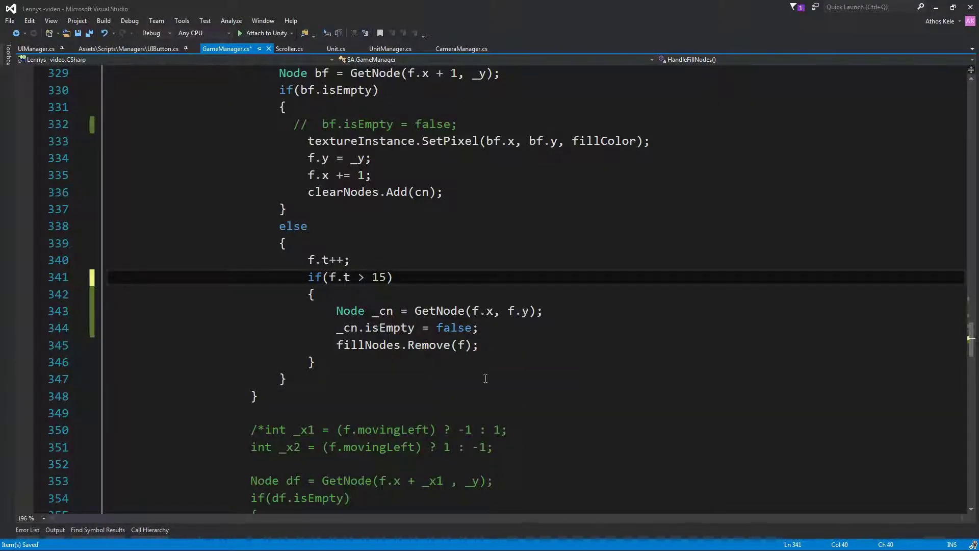
left_click(543, 329)
key("shift+Home")
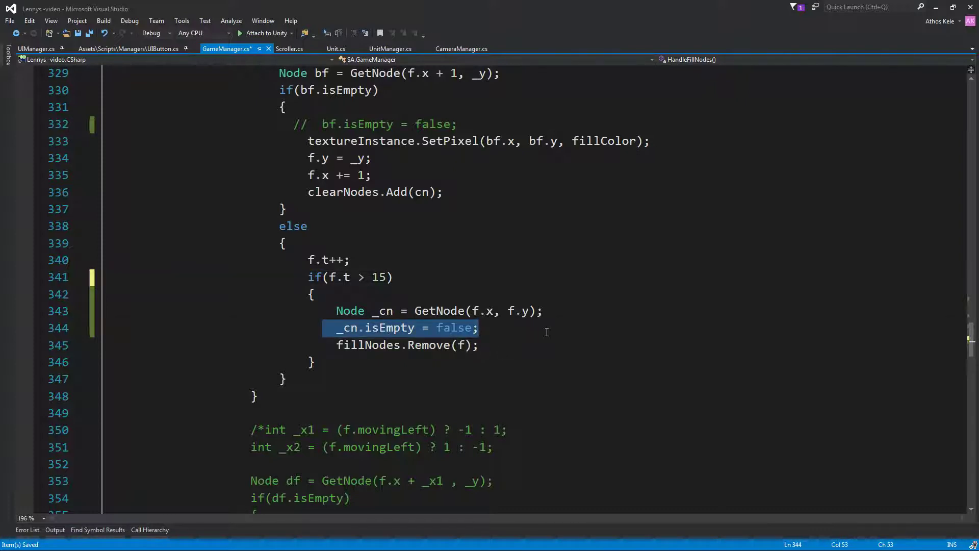
key("BackSpace")
key("BackSpace")
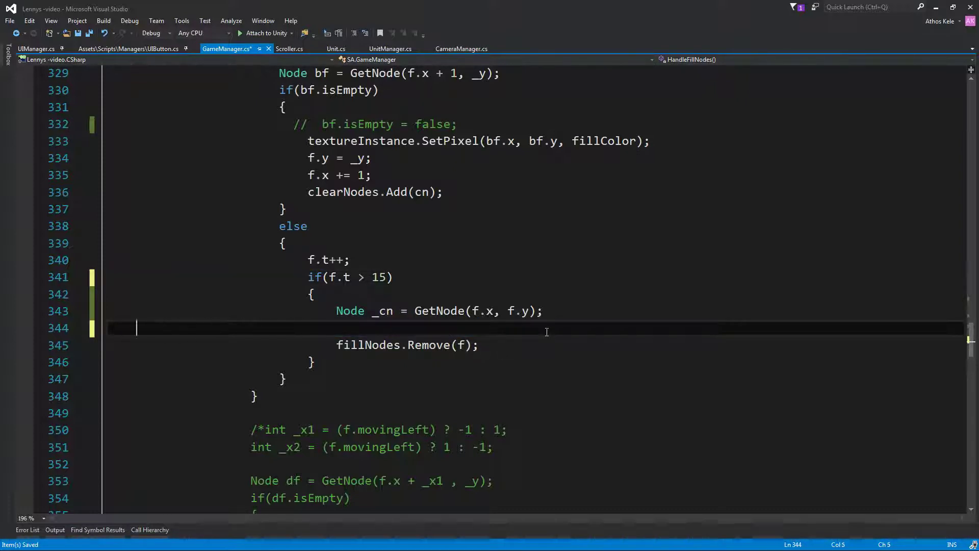
Uncomment the bf.isEmpty = false and df.isEmpty = false lines in GameManager.cs.
key("BackSpace")
key("BackSpace")
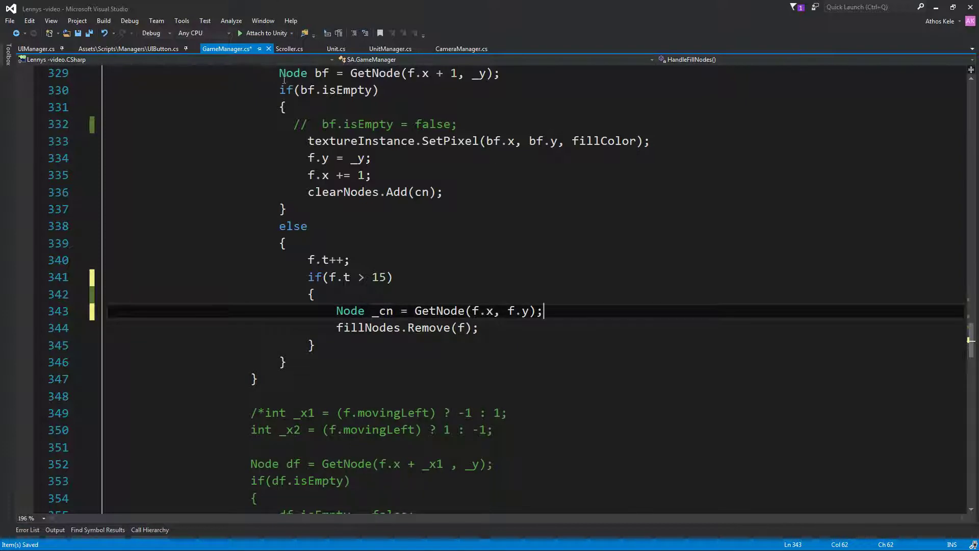
left_click(308, 115)
key("Down")
key("BackSpace")
key("BackSpace")
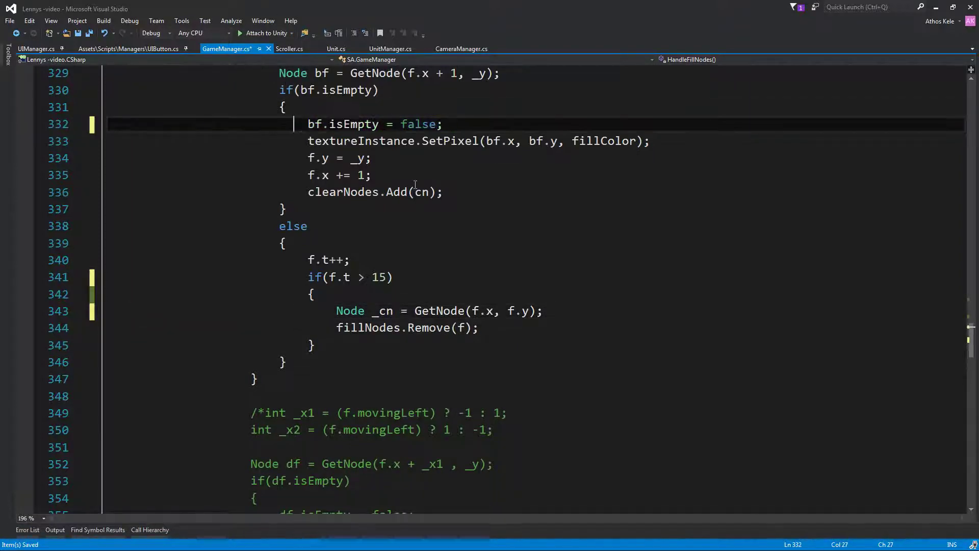
scroll(355, 182, "up", 3)
left_click(293, 141)
key("BackSpace")
key("BackSpace")
Uncomment d.isEmpty = false on line 311, align it, save GameManager.cs, and return to Unity.
scroll(310, 145, "up", 3)
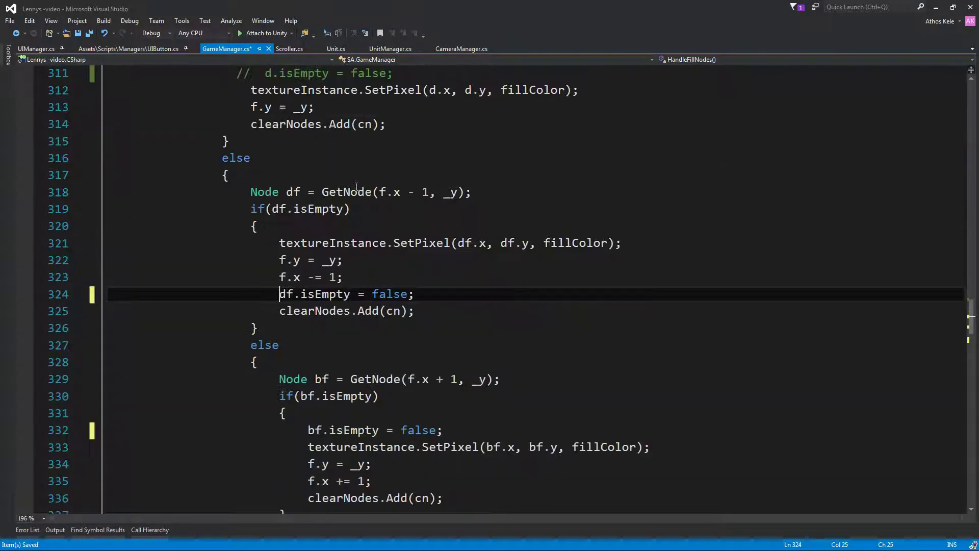
scroll(310, 145, "up", 2)
left_click(236, 175)
key("Delete")
key("Delete")
key("Delete")
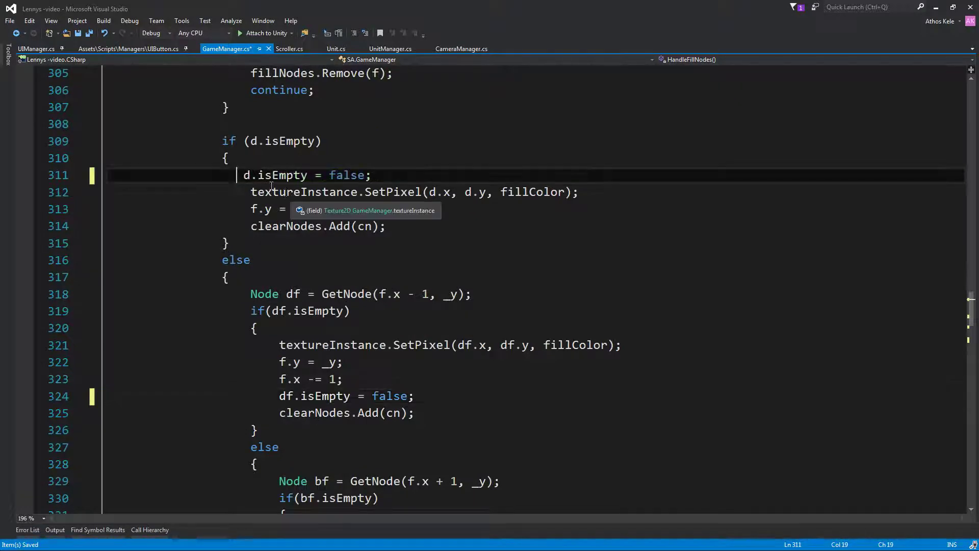
key("BackSpace")
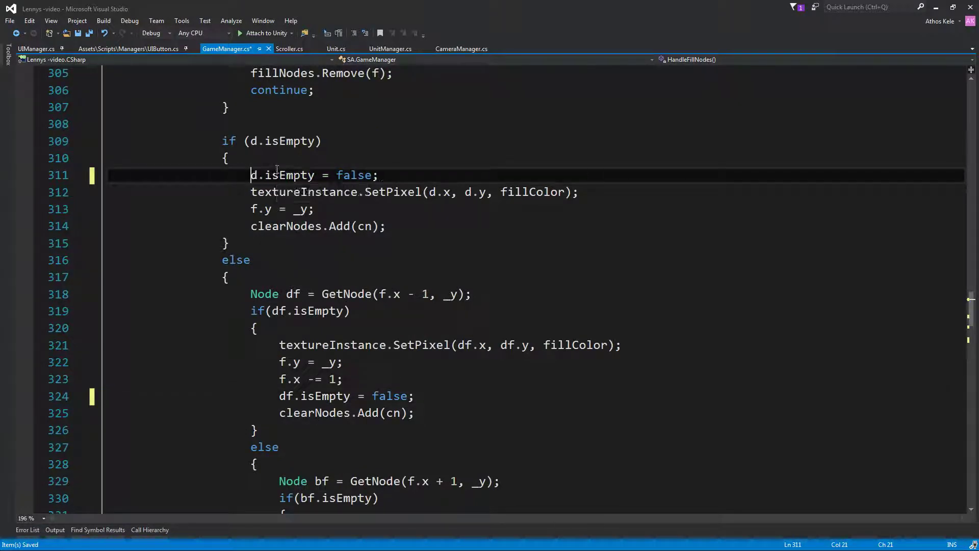
key("ctrl+s")
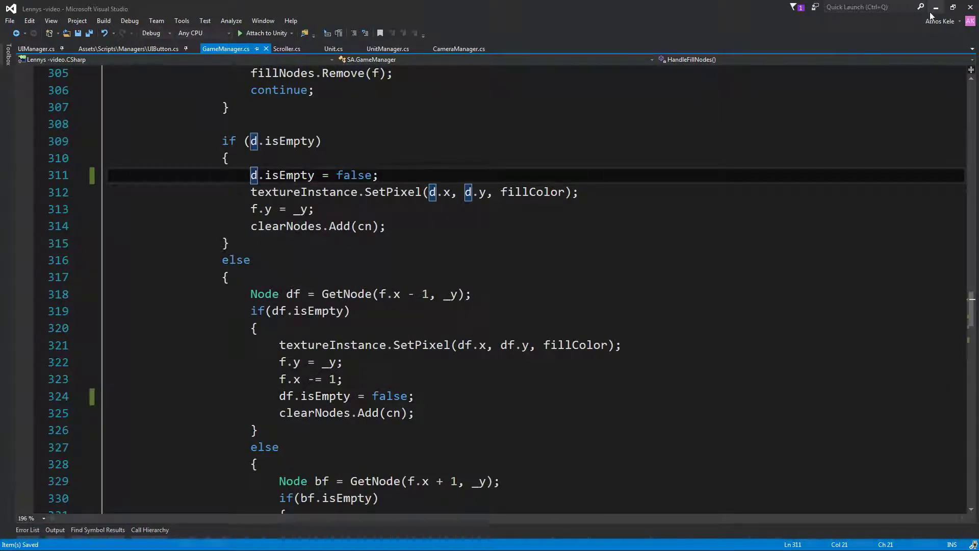
left_click(936, 7)
left_click(471, 33)
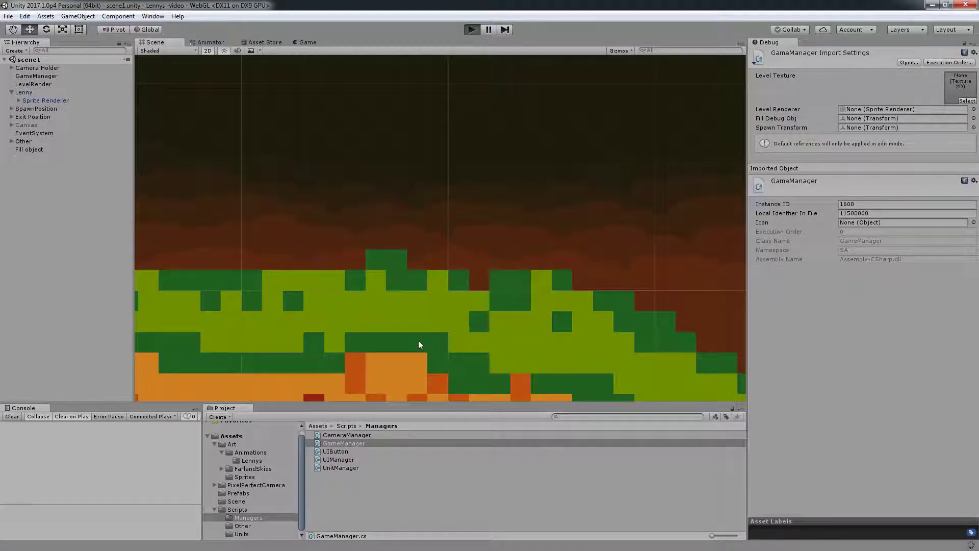
Make the Lenny at the platform edge a filler and a Lenny at the tree a climber.
left_click(382, 377)
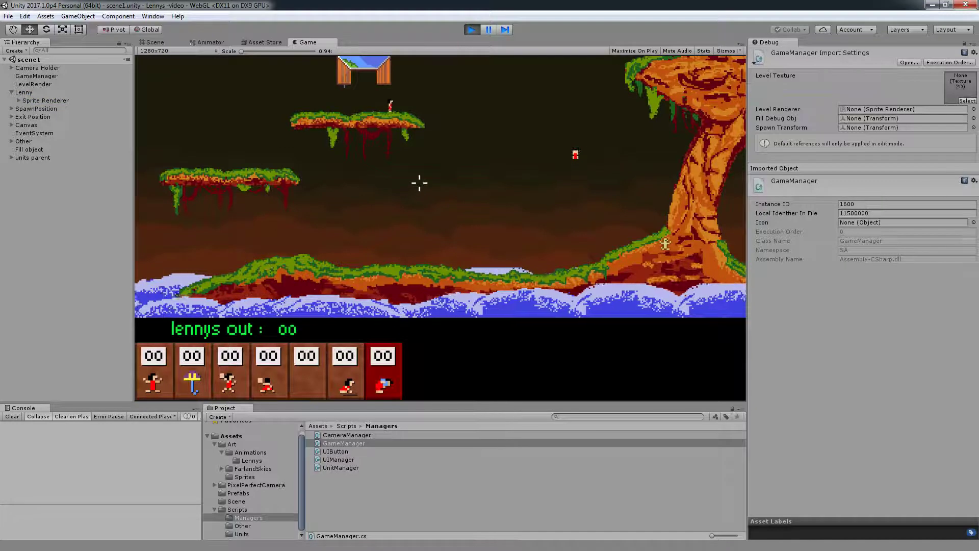
left_click(419, 113)
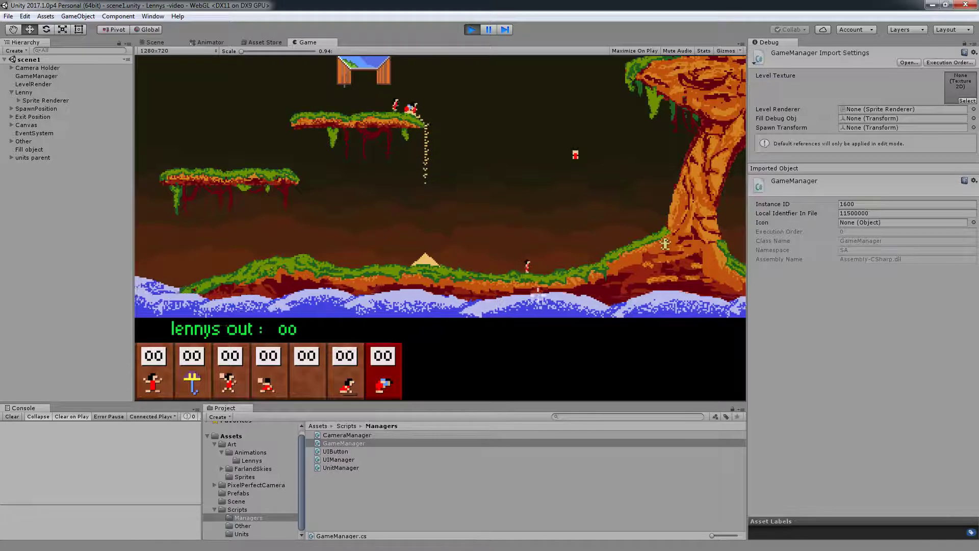
left_click(265, 374)
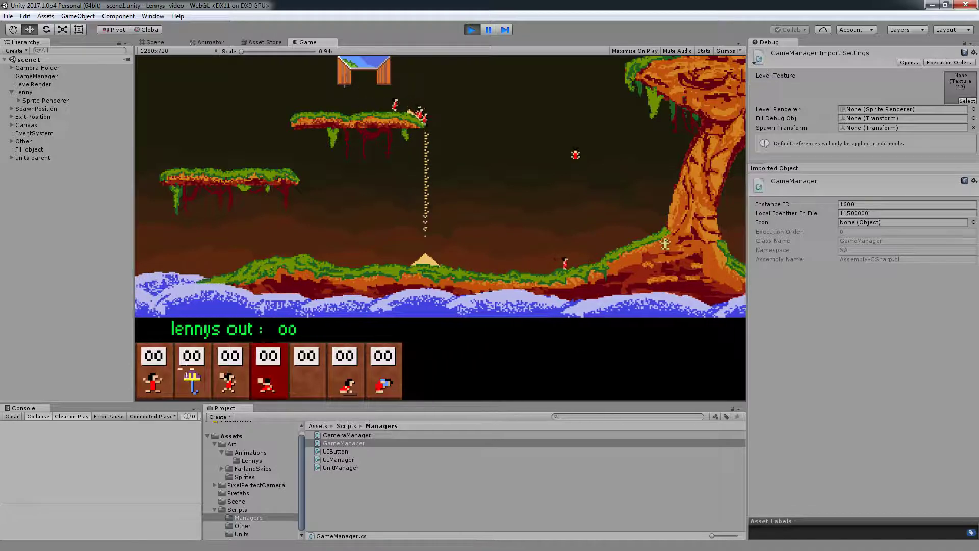
left_click(229, 375)
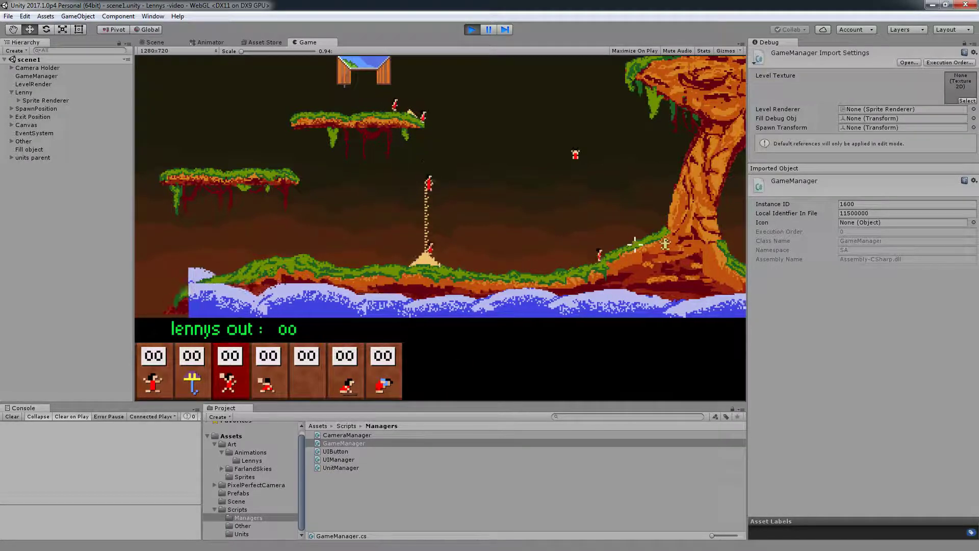
mouse_move(631, 244)
middle_mouse_down()
mouse_move(512, 261)
mouse_move(403, 234)
middle_mouse_up()
left_click(403, 232)
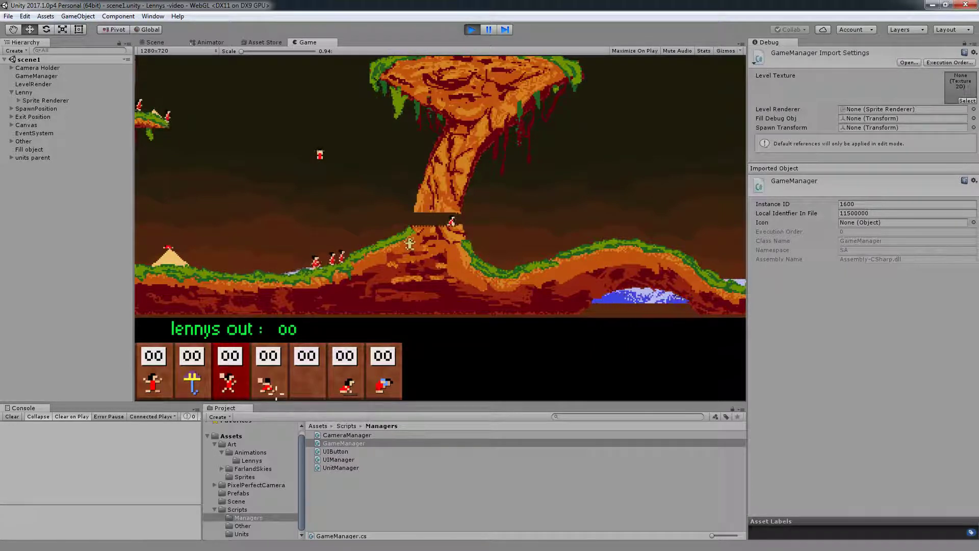
Cycle through the filler, floater and first skills, then pan right to follow the fill.
left_click(268, 370)
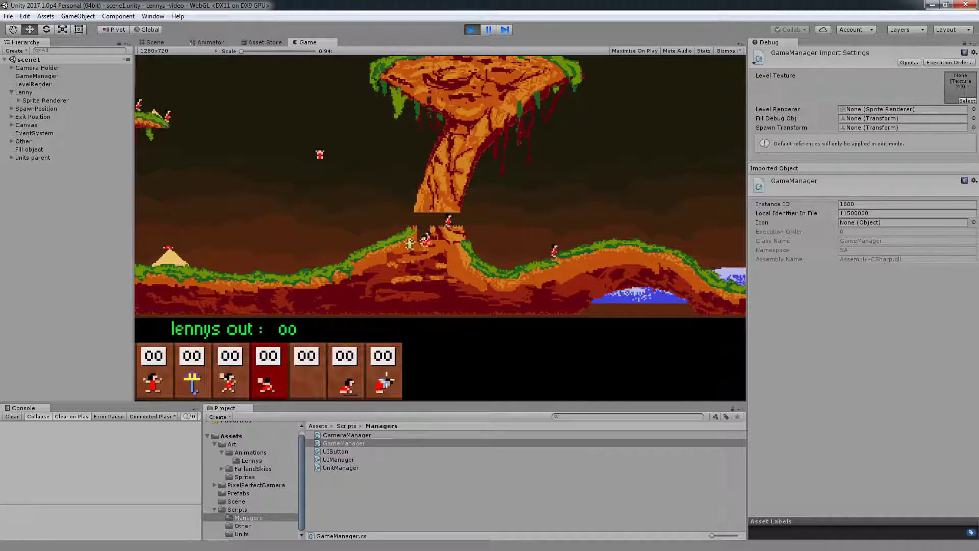
left_click(386, 378)
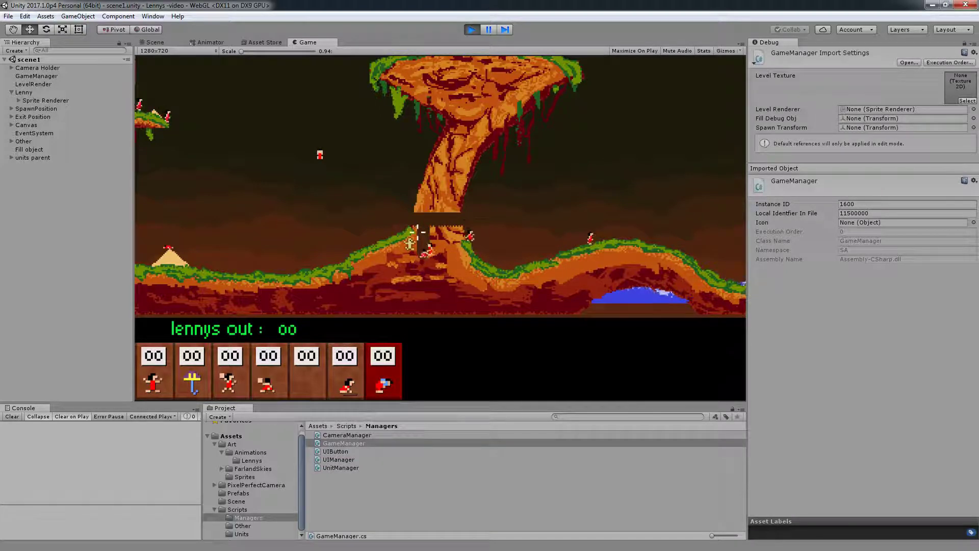
key("2")
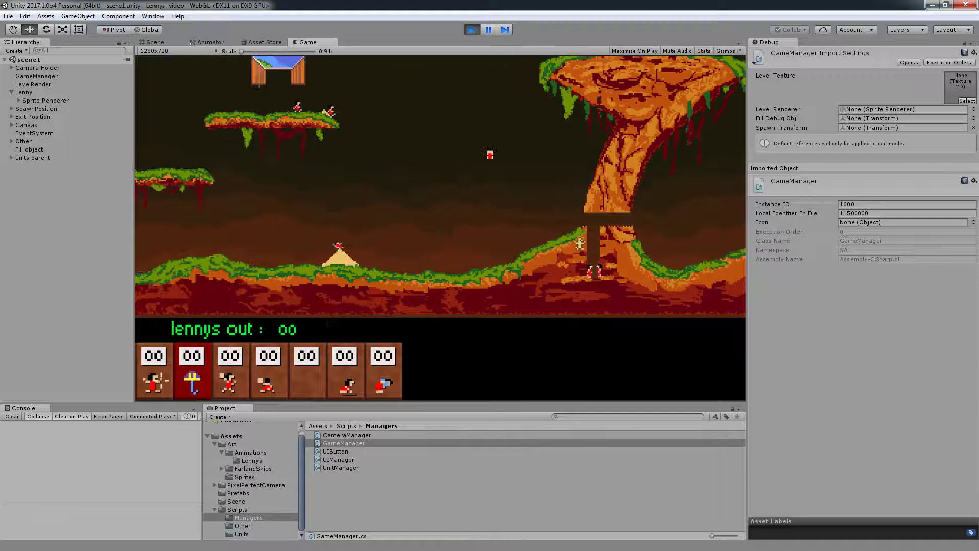
key("1")
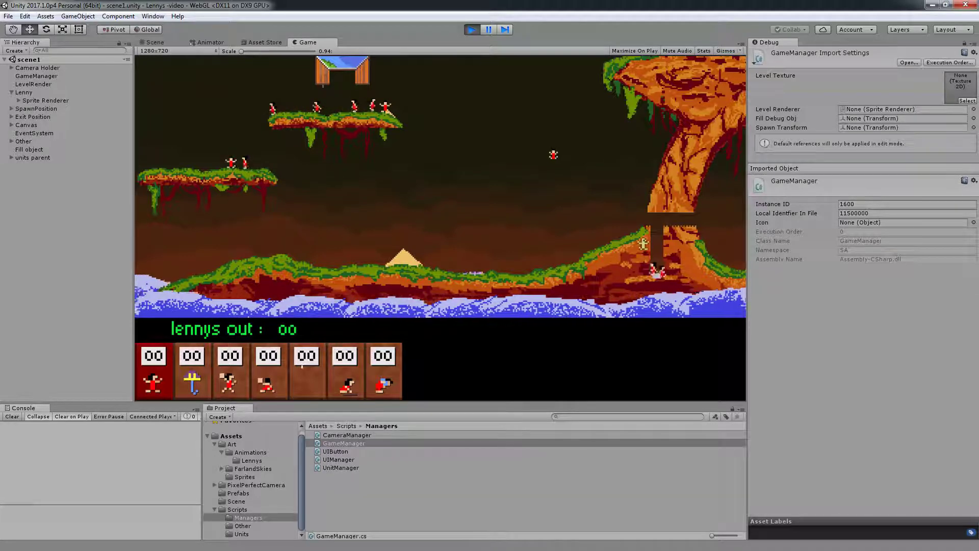
key("Right")
key("Right")
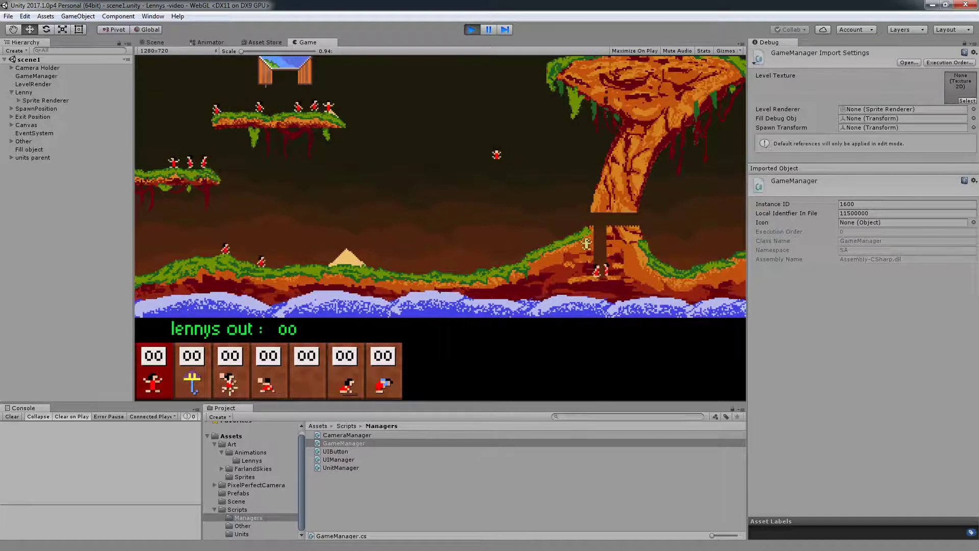
Switch between climber, filler and sixth skills while panning around the tree's fill mound.
left_click(229, 372)
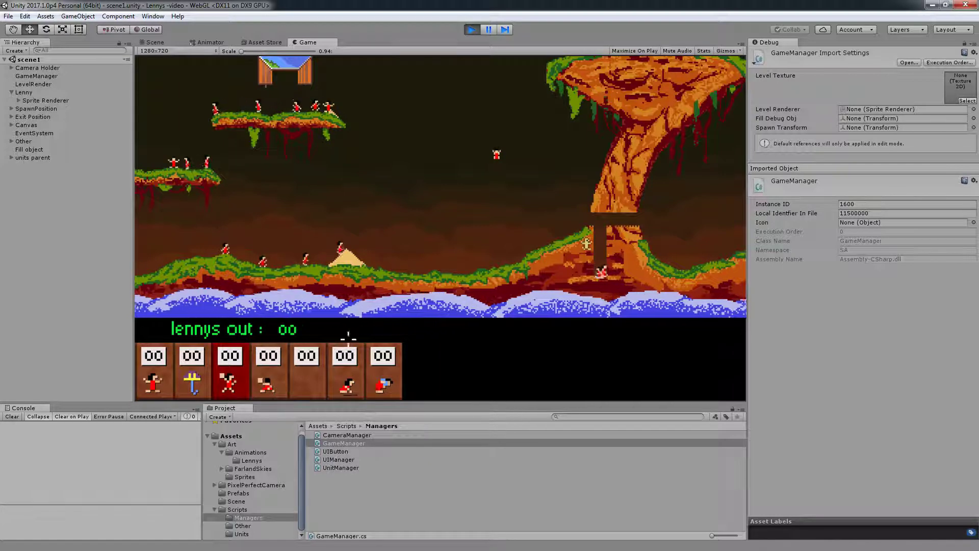
key("Right")
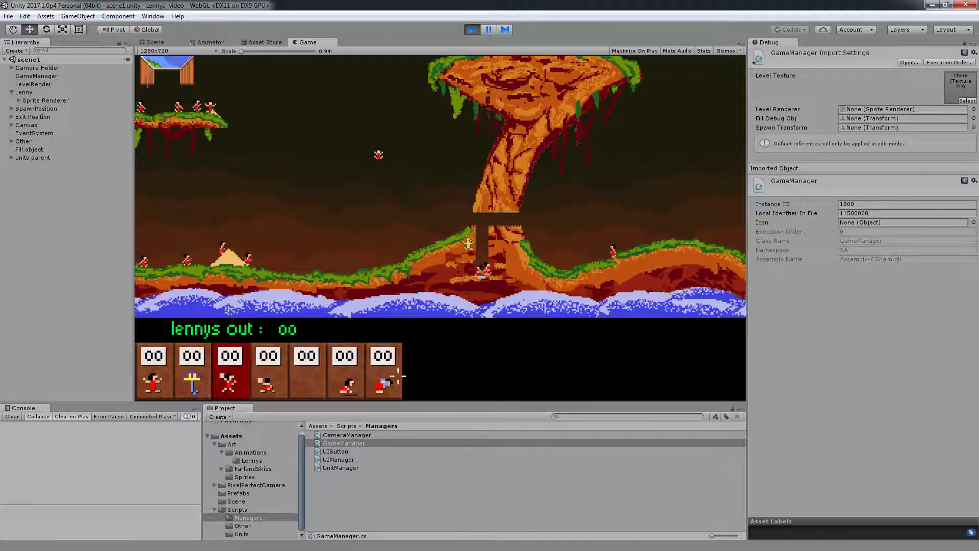
left_click(383, 372)
key("Right")
key("Left")
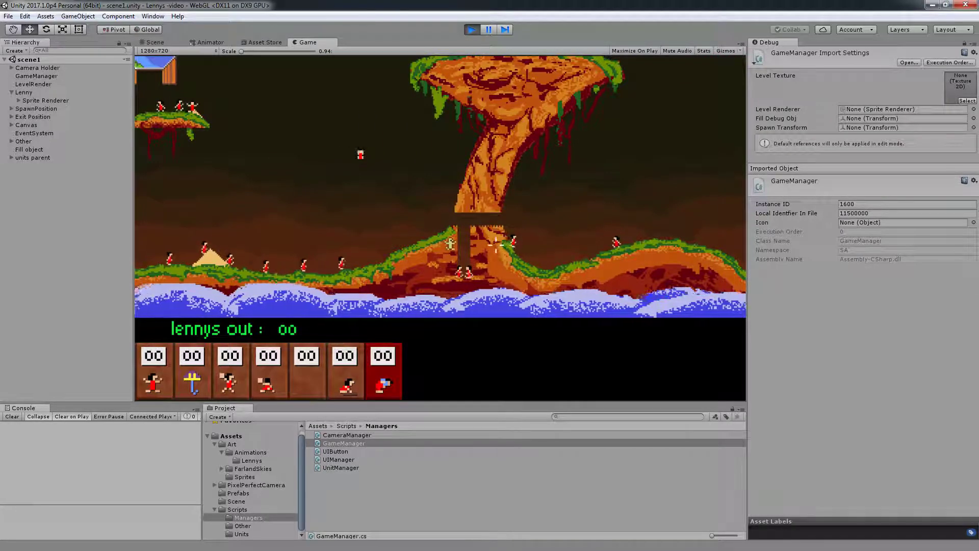
left_click(338, 376)
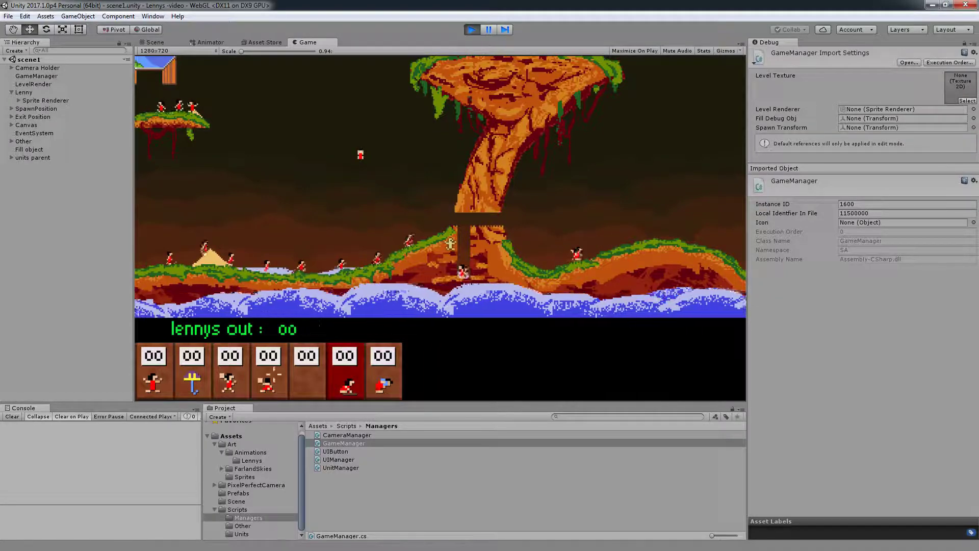
left_click(382, 377)
key("Right")
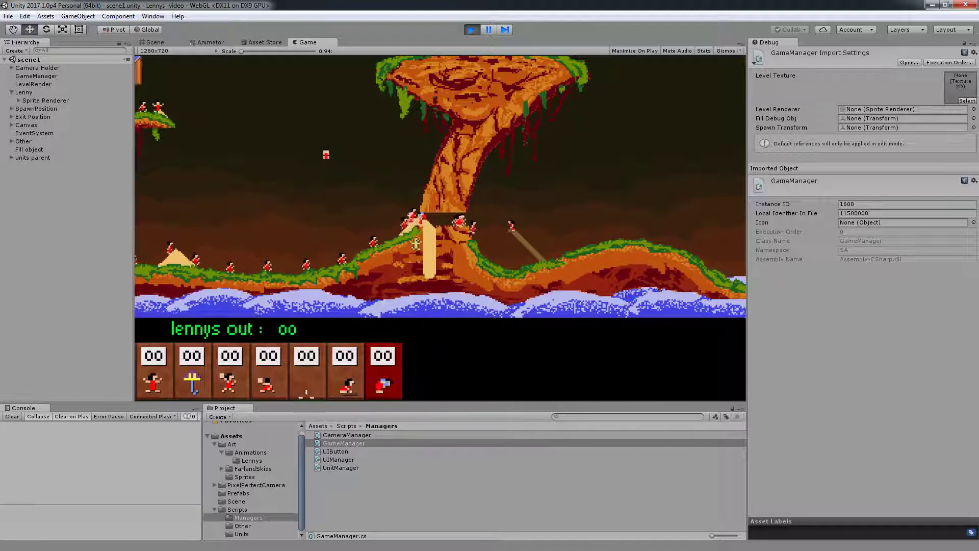
Choose the climber skill, pan right to the exit portal, then back to the entrance.
left_click(240, 375)
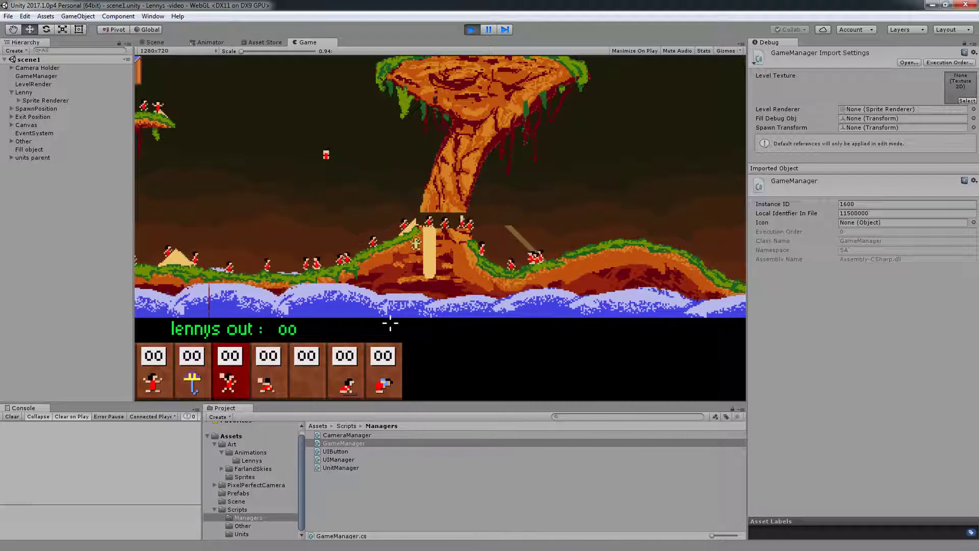
key("Right")
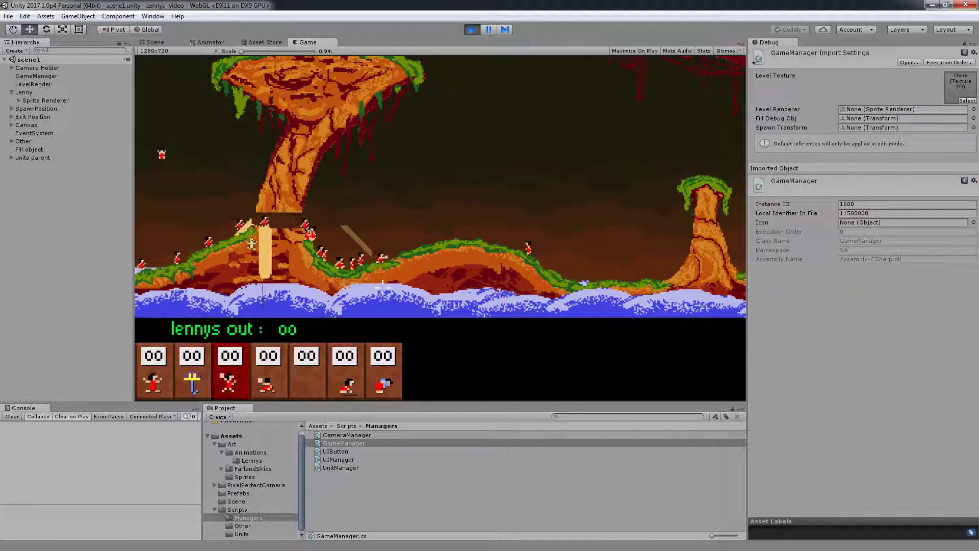
key("Right")
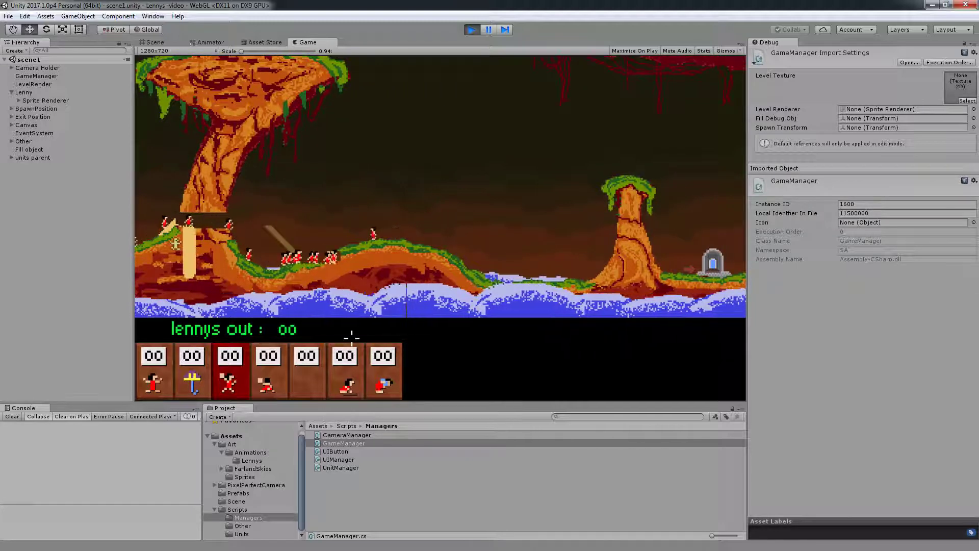
key("Left")
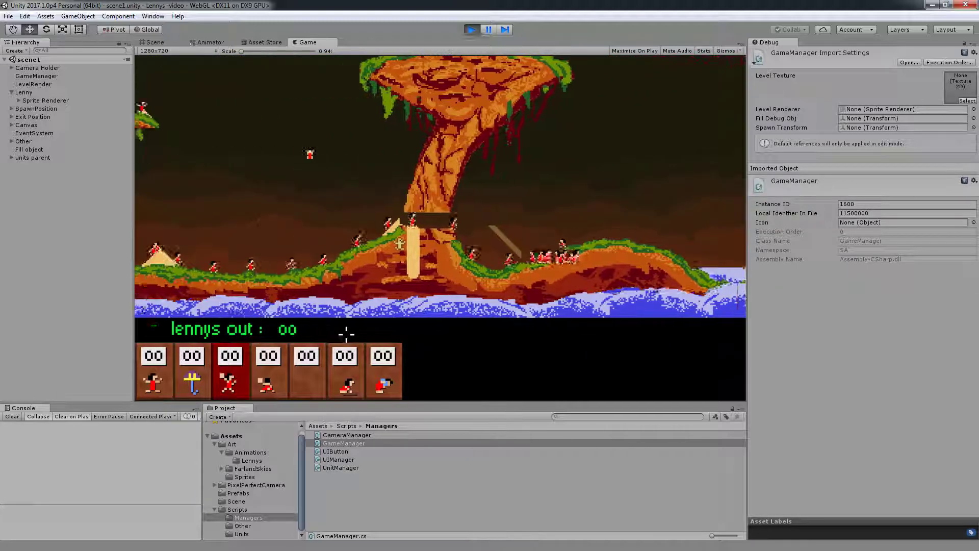
key("Left")
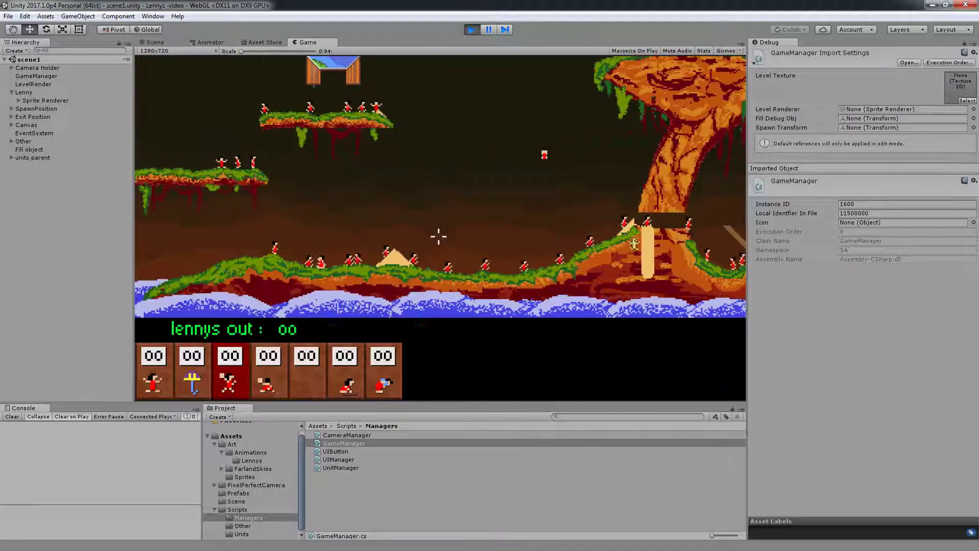
Switch to the first, third and filler skills, nudge the view right, and zoom in on the Lennys.
key("1")
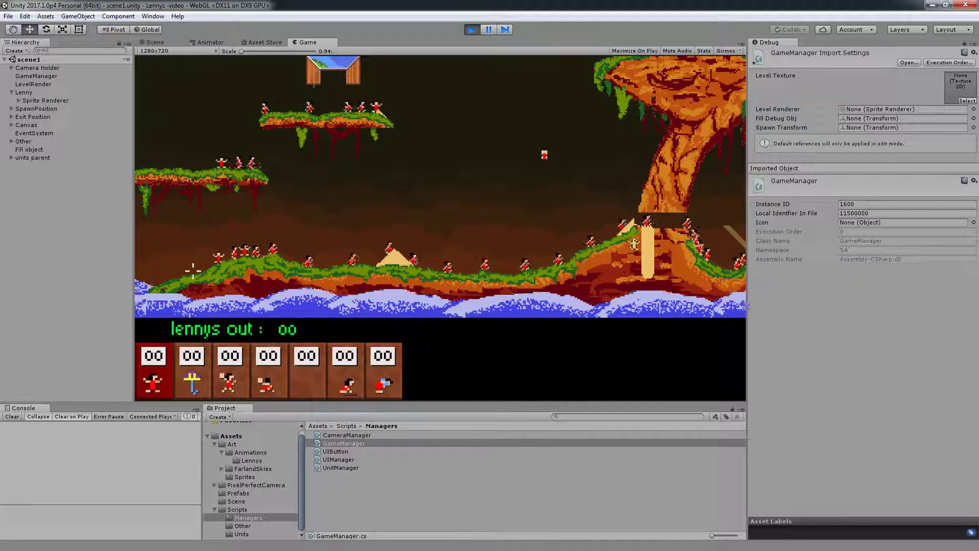
key("Right")
key("Right")
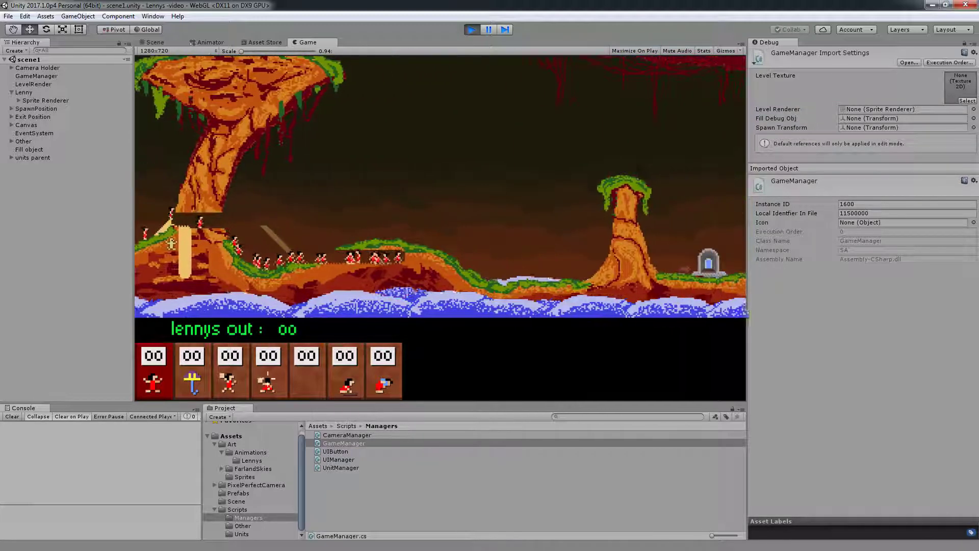
key("3")
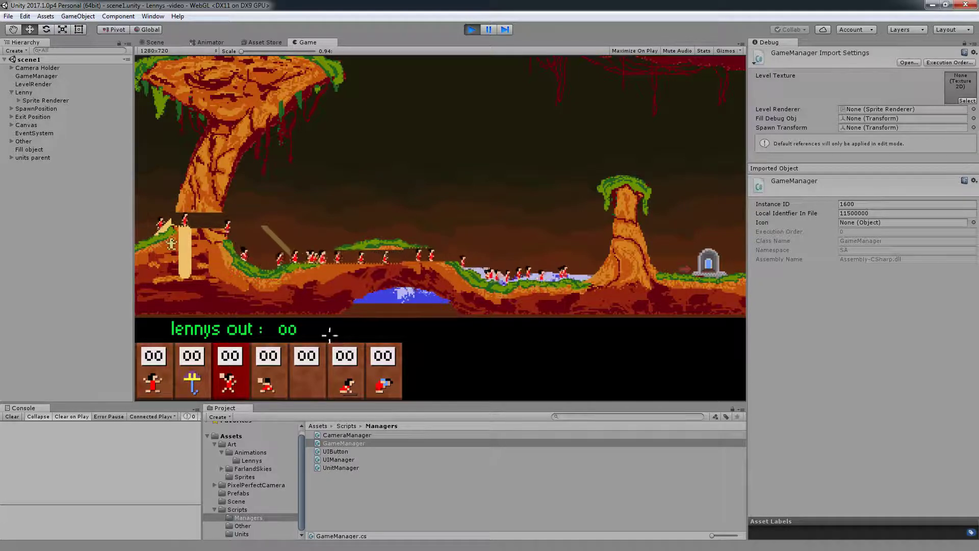
left_click(382, 377)
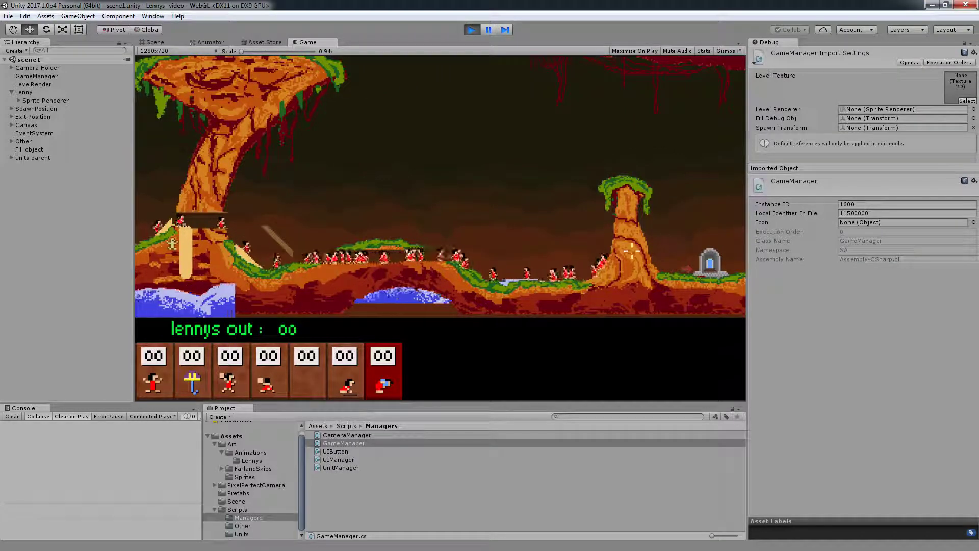
scroll(633, 250, "up", 2)
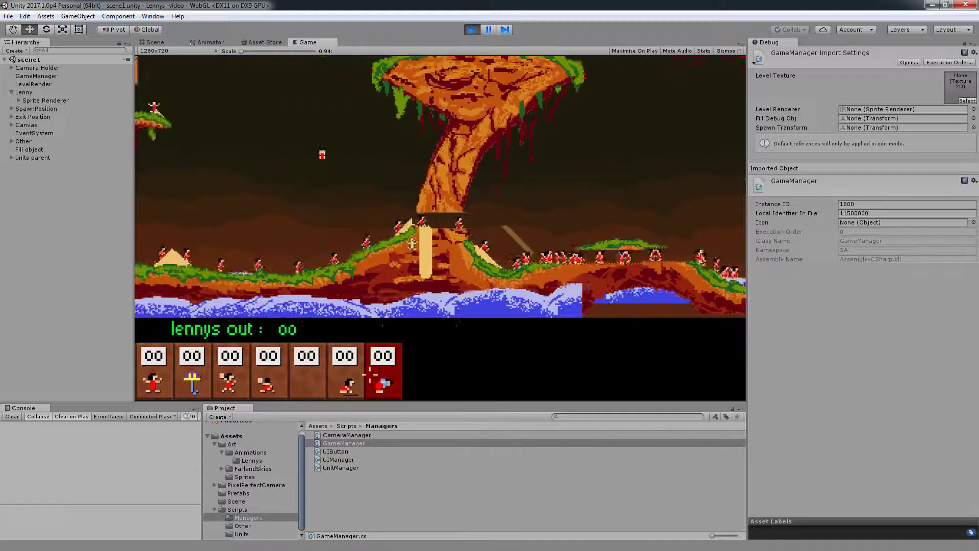